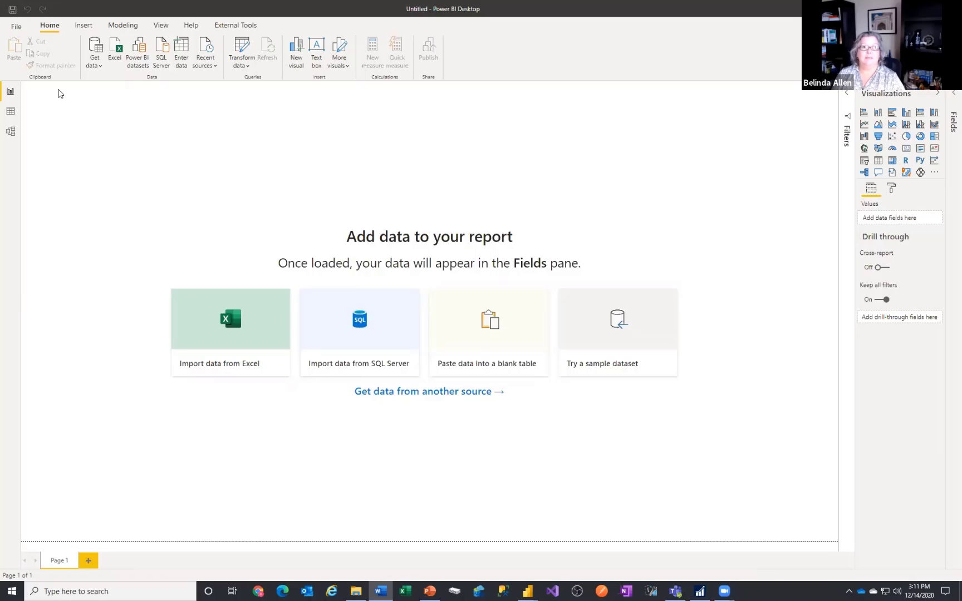
Import the Power BI template file Template GP Receivables Management with Power BI.pbit
click(17, 28)
click(25, 129)
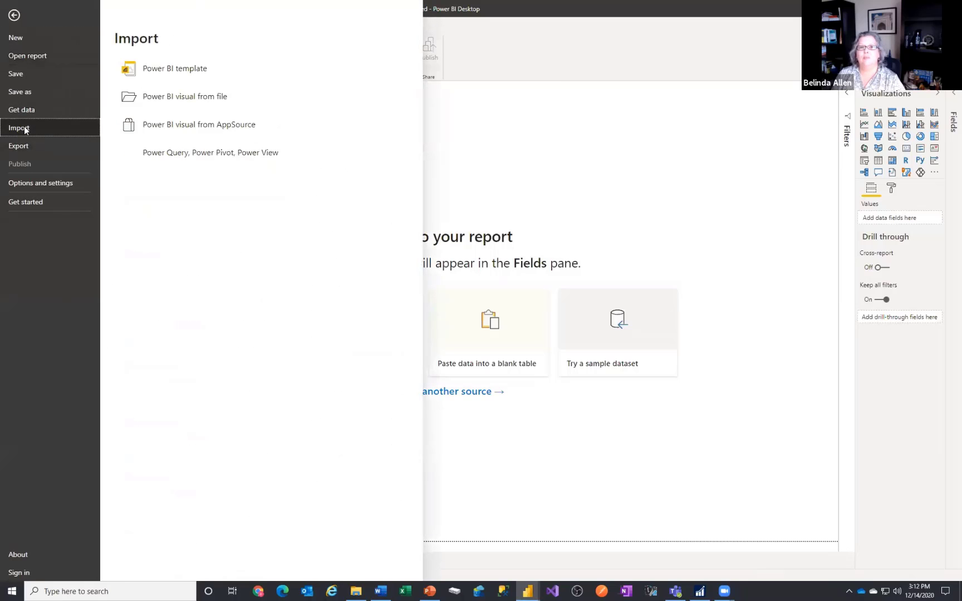
click(208, 70)
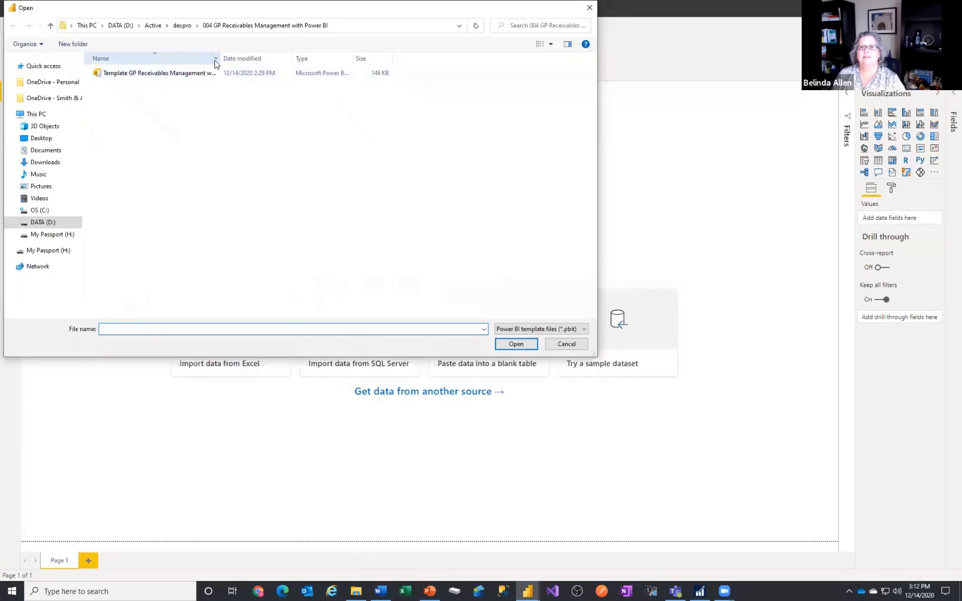
double_click(221, 58)
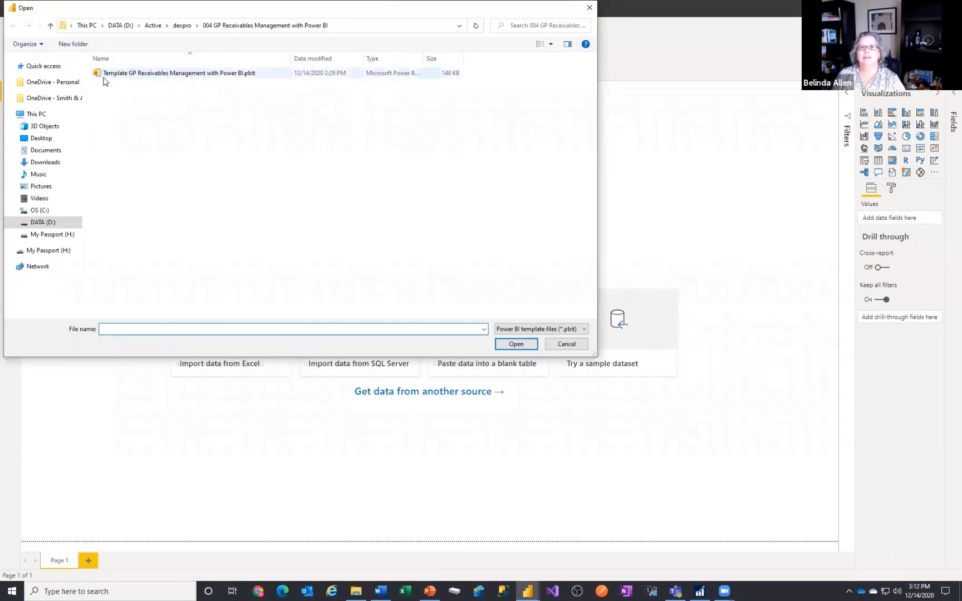
double_click(188, 75)
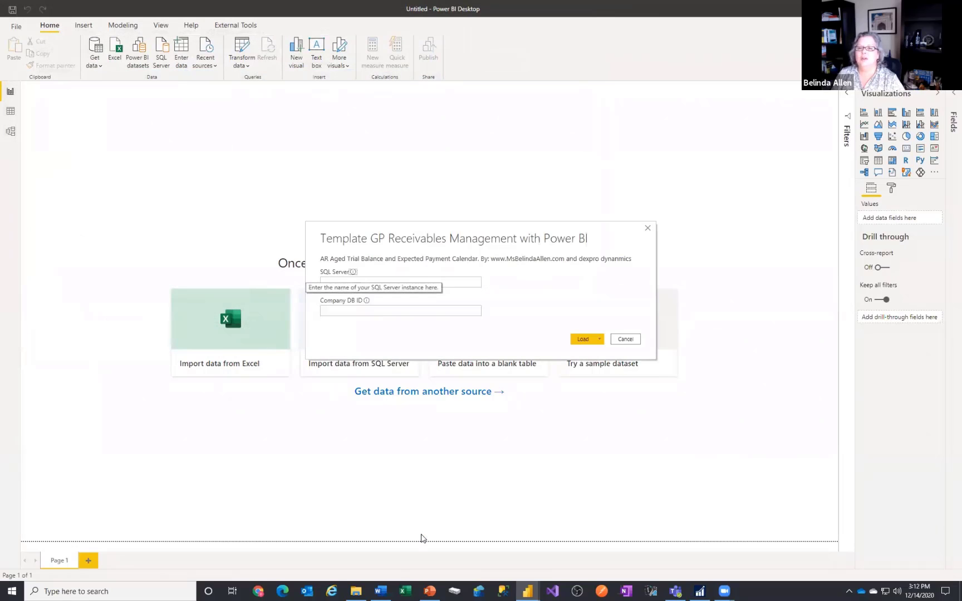
Load the template with SQL Server BUSYBEE and company database ID TWO
click(472, 278)
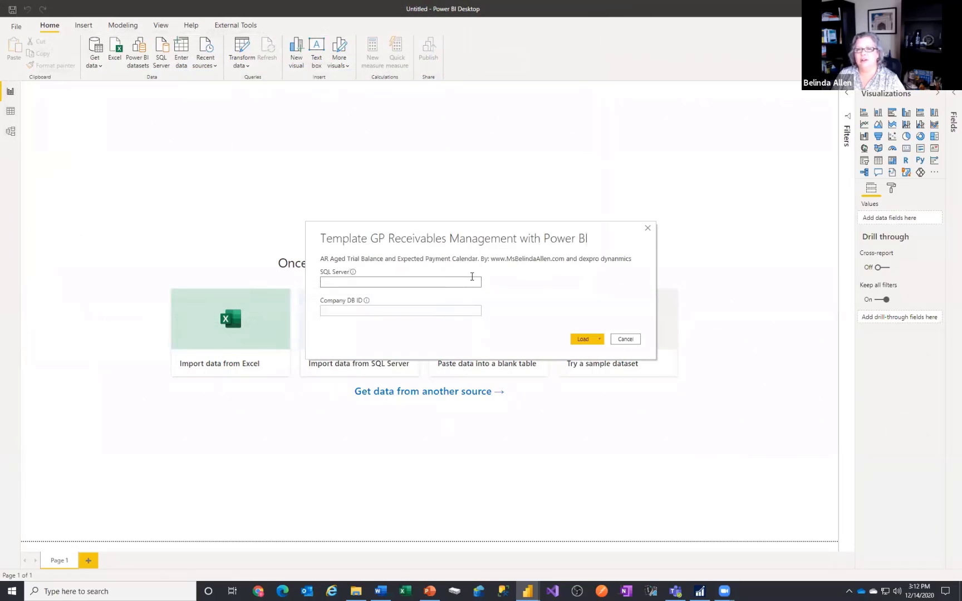
mouse_move(353, 273)
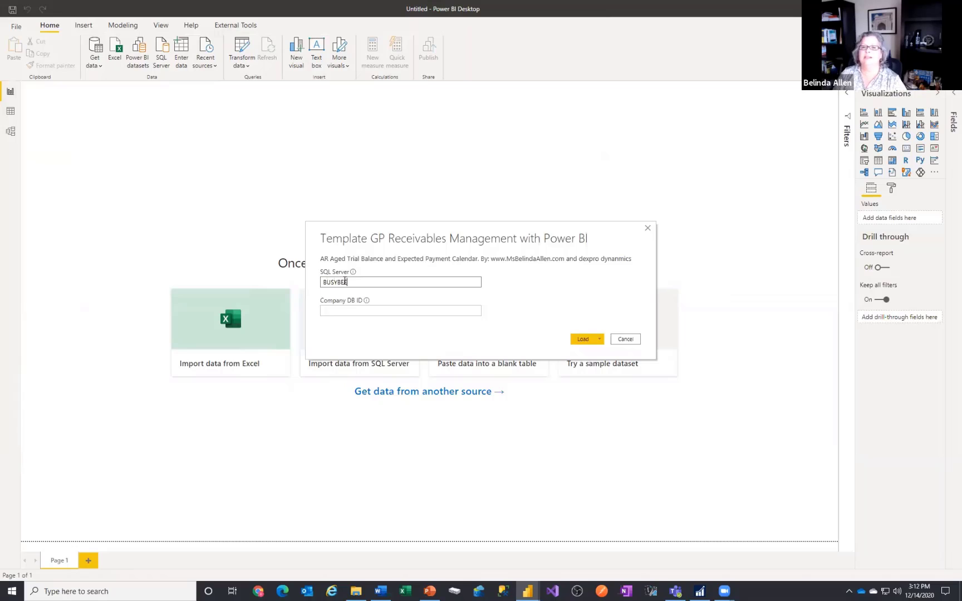
click(345, 308)
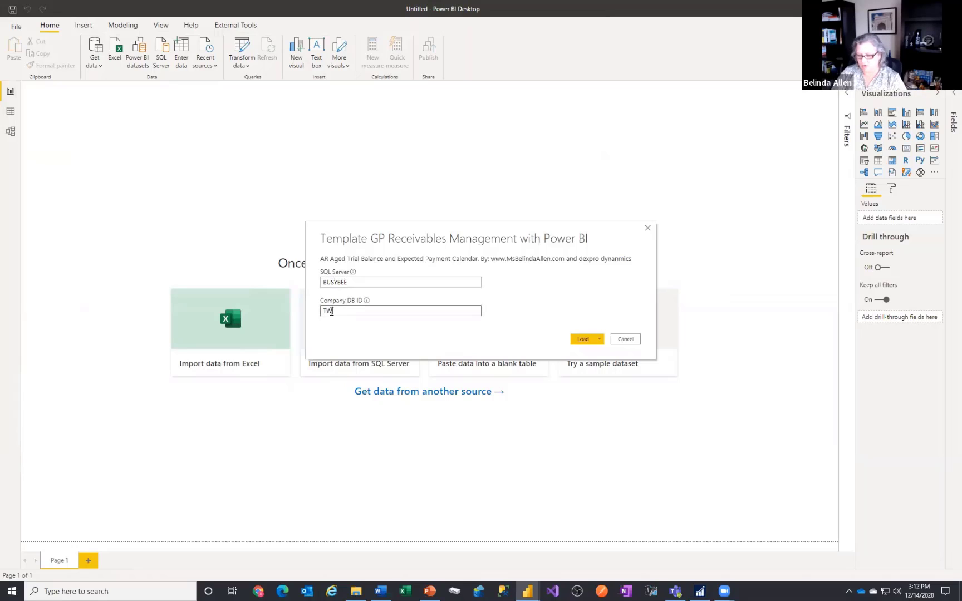
click(582, 340)
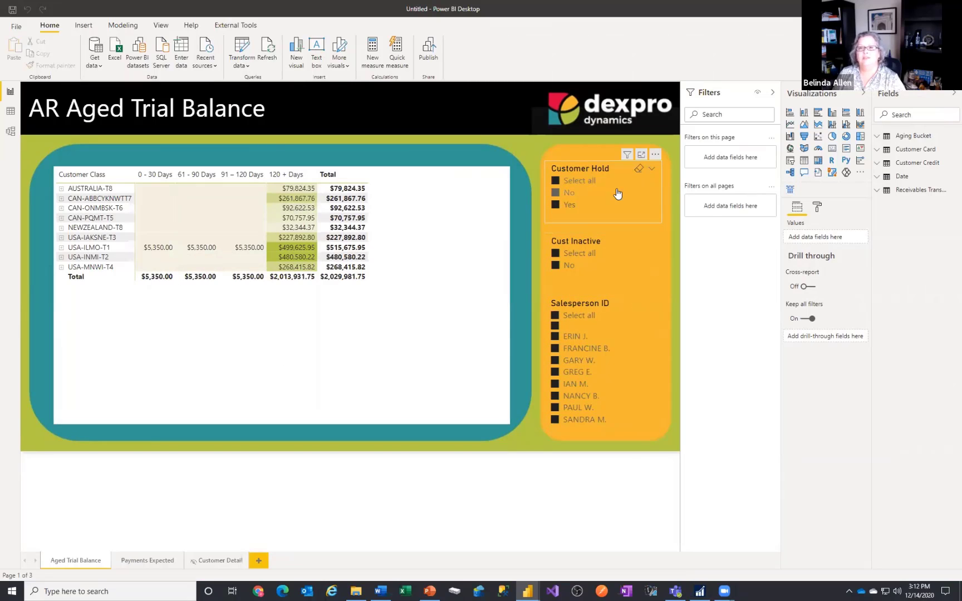
Exclude customers on hold from the aged trial balance with the Customer Hold slicer, and include them again
click(555, 206)
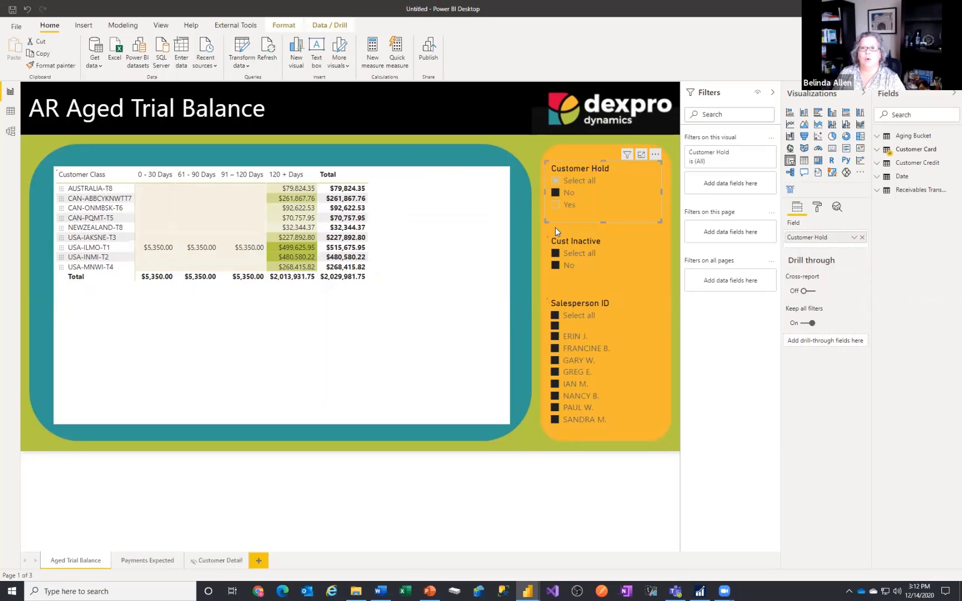
click(560, 207)
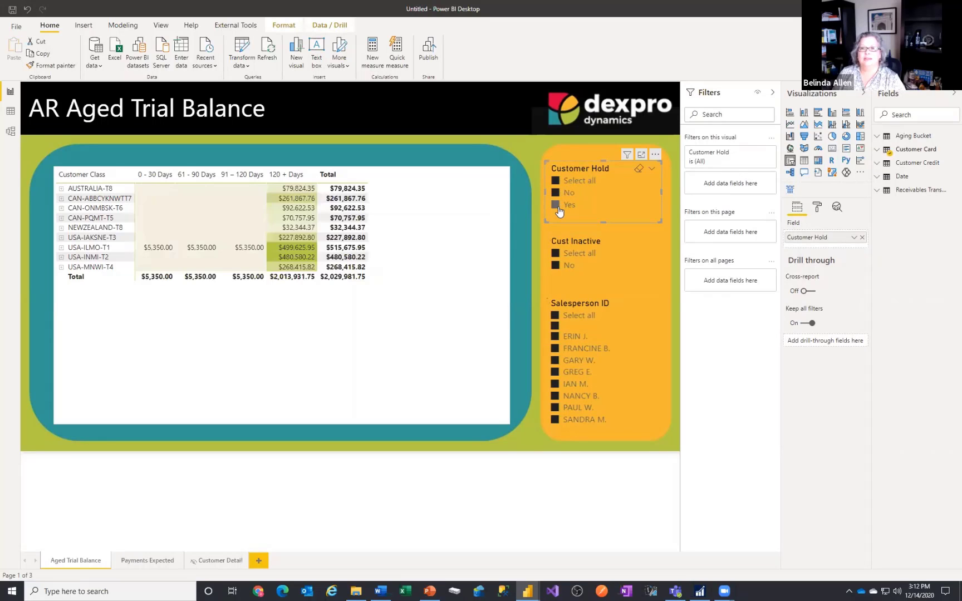
click(558, 210)
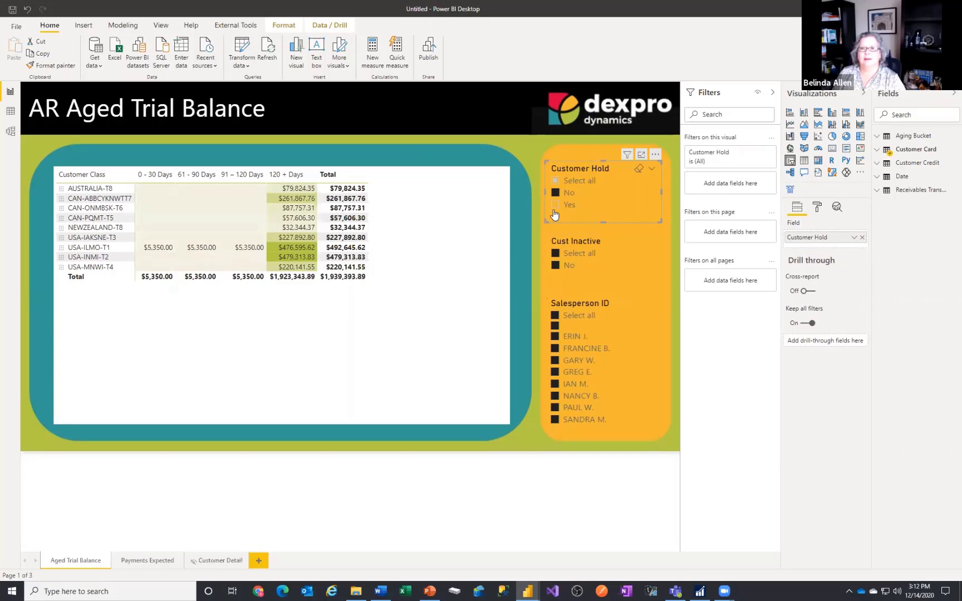
click(556, 210)
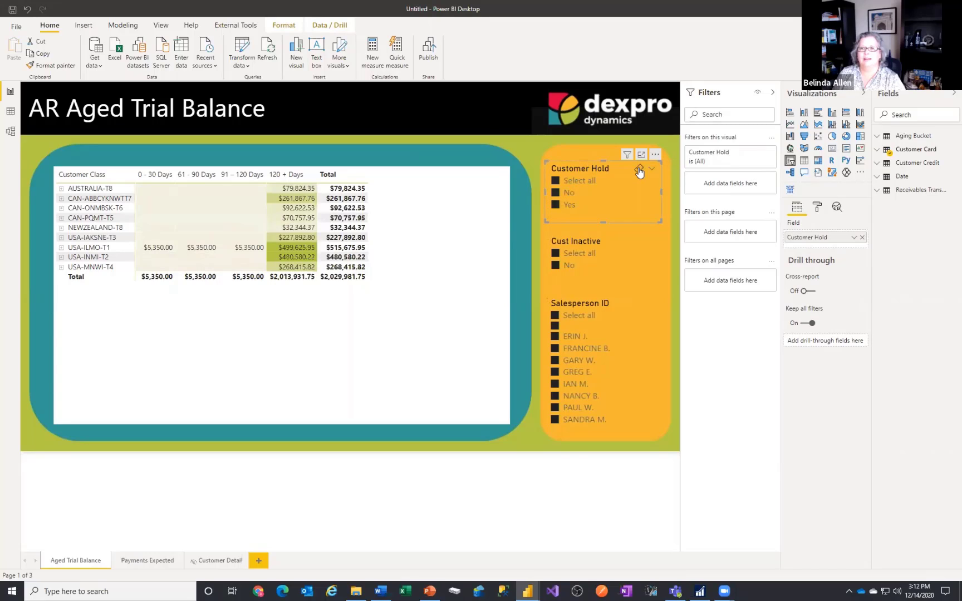
Filter the aged trial balance to only customers on hold, and clear the Customer Hold slicer
click(639, 168)
click(555, 205)
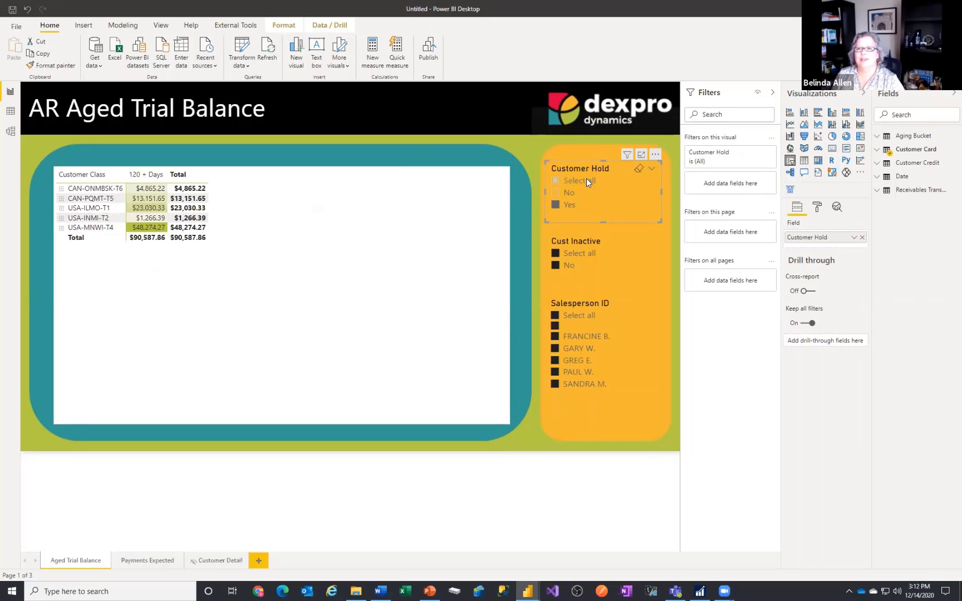
click(638, 169)
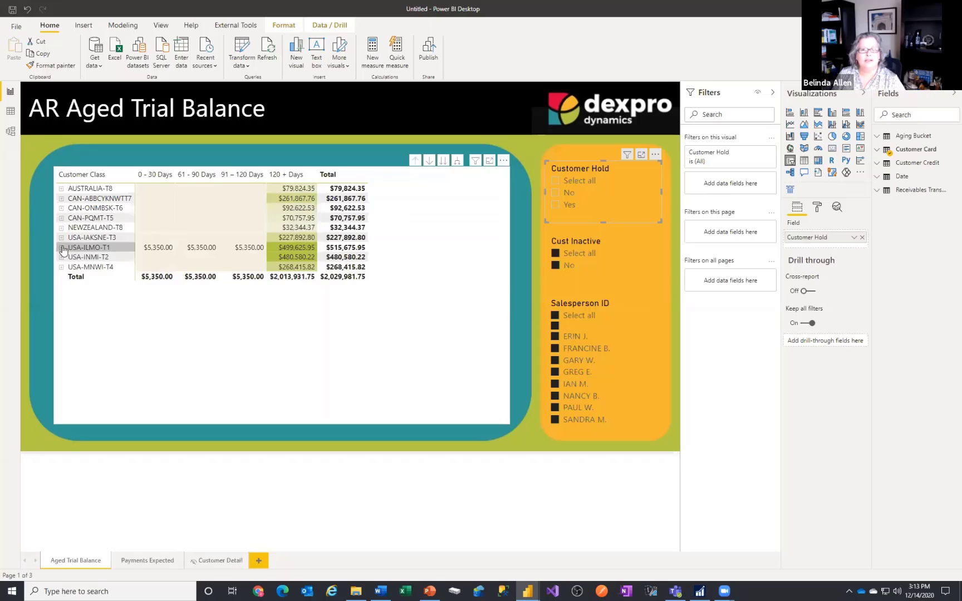
Expand customer class USA-ILMO-T1, drill through Aaron Fitz Electrical to its Customer Detail page, and return to the aged trial balance
click(61, 247)
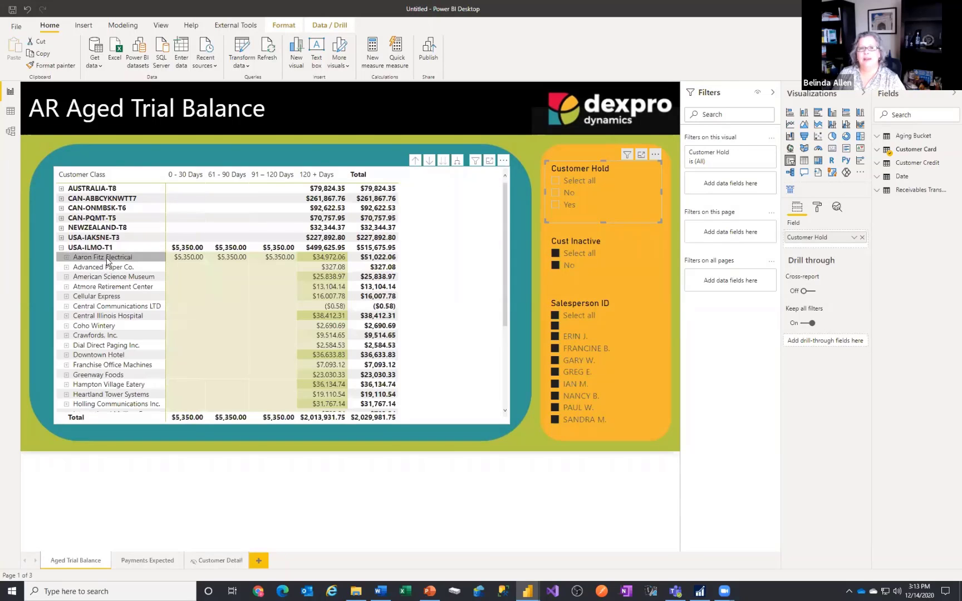
click(107, 258)
right_click(107, 259)
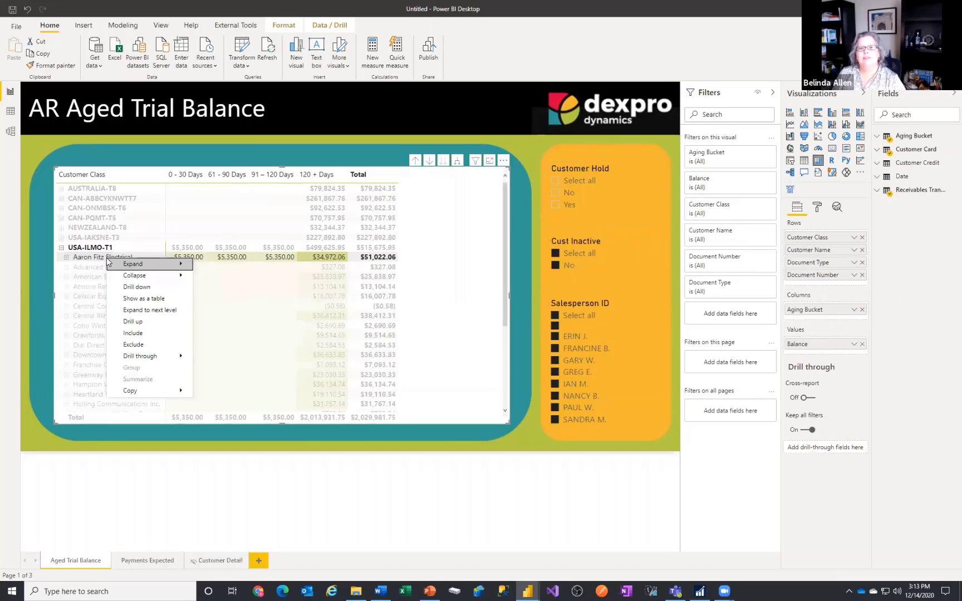
mouse_move(137, 356)
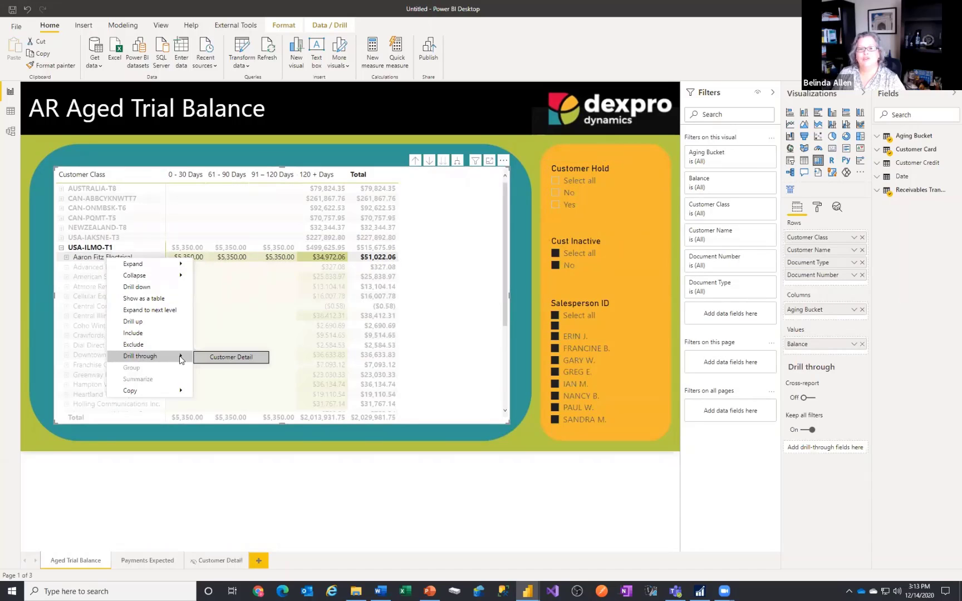
click(222, 357)
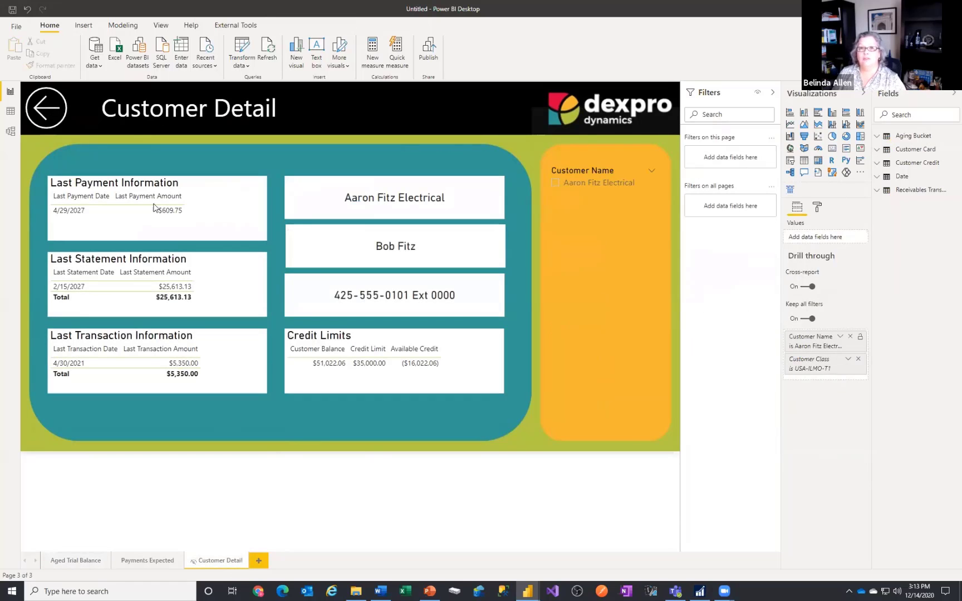
click(53, 107)
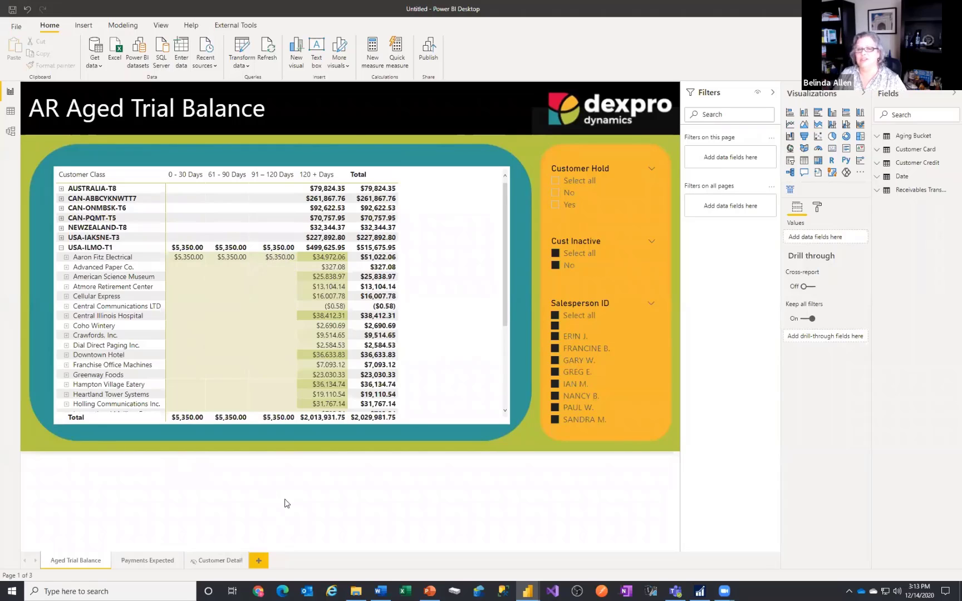
View the expected payments calendar on the Payments Expected page, and return to the Aged Trial Balance page
click(147, 561)
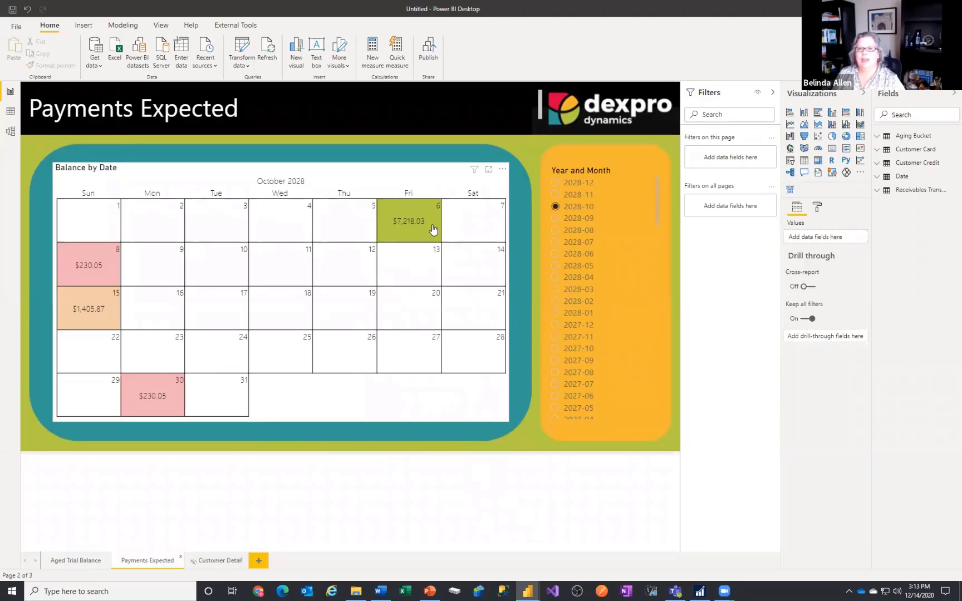
mouse_move(433, 229)
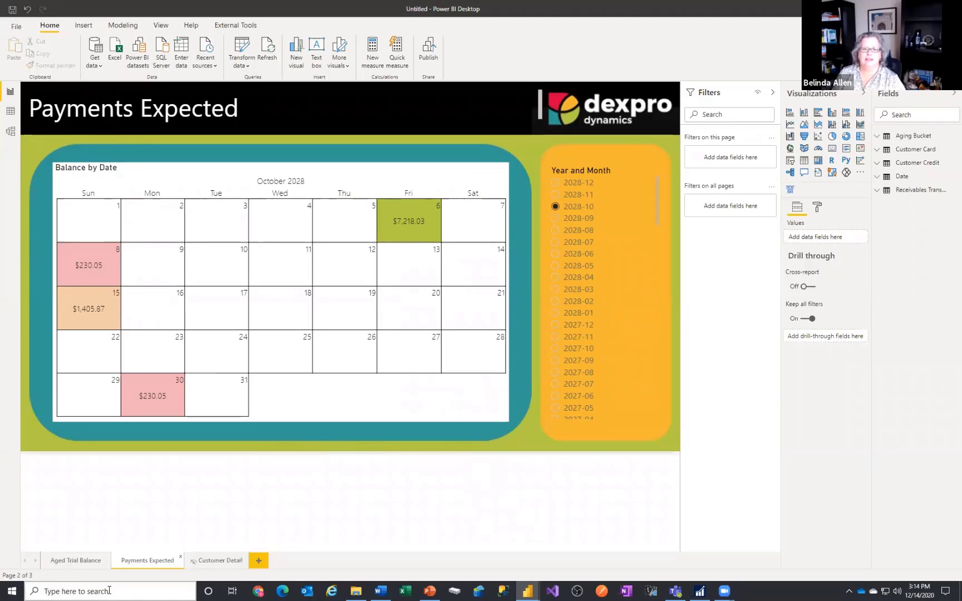
click(72, 562)
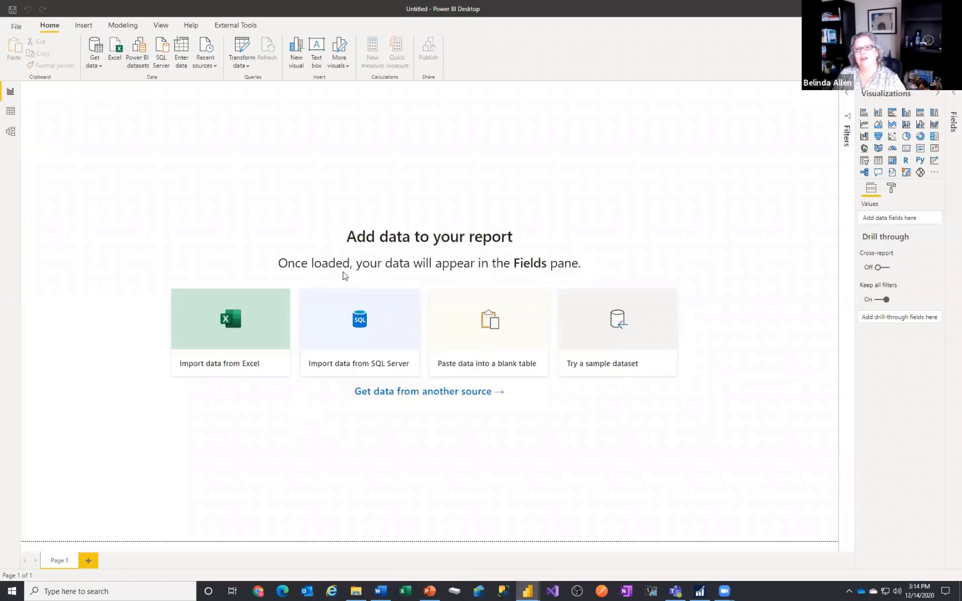
In a blank report, connect to the SQL Server database TWO on server BUSYBEE in Import mode
click(96, 47)
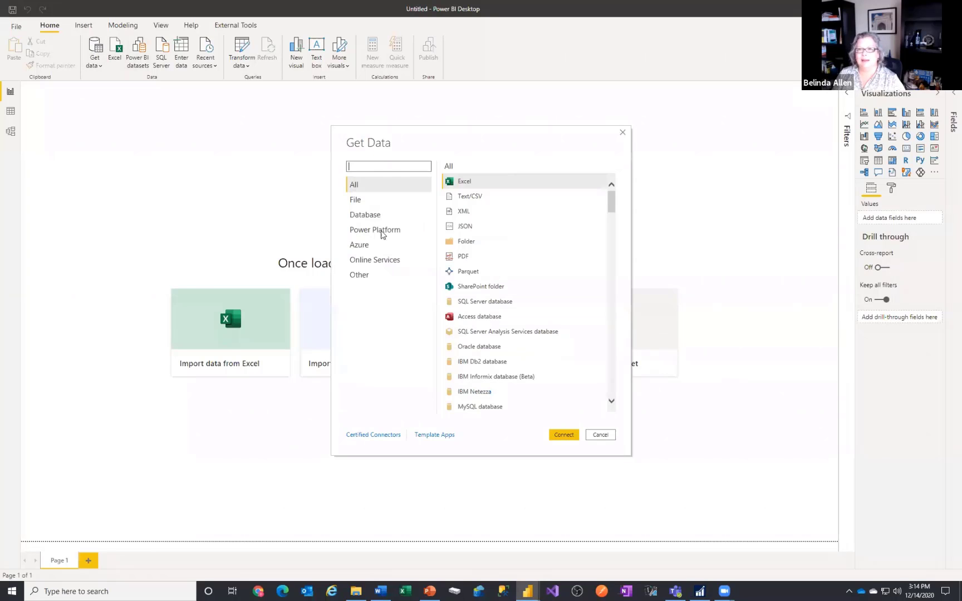
click(356, 218)
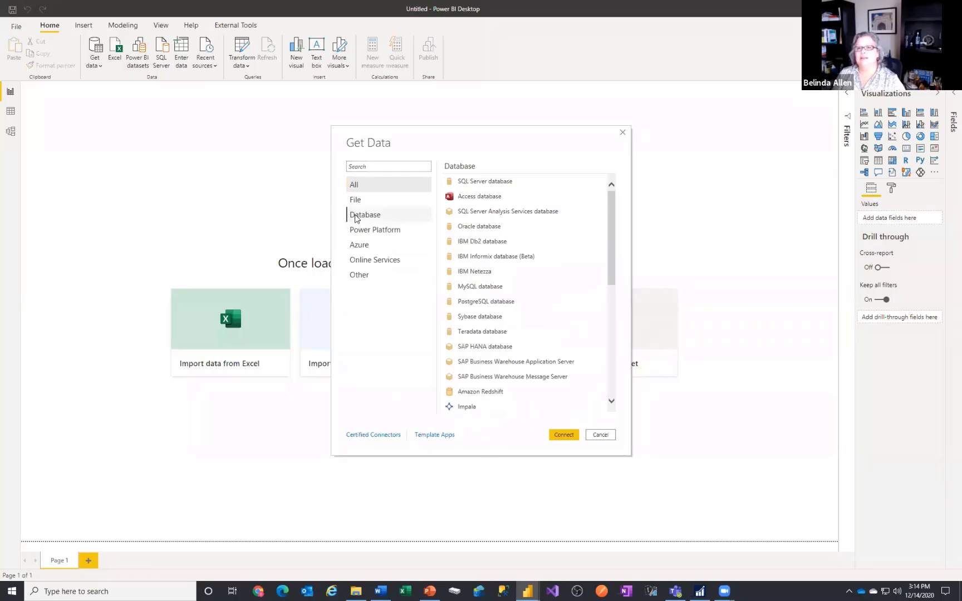
click(494, 183)
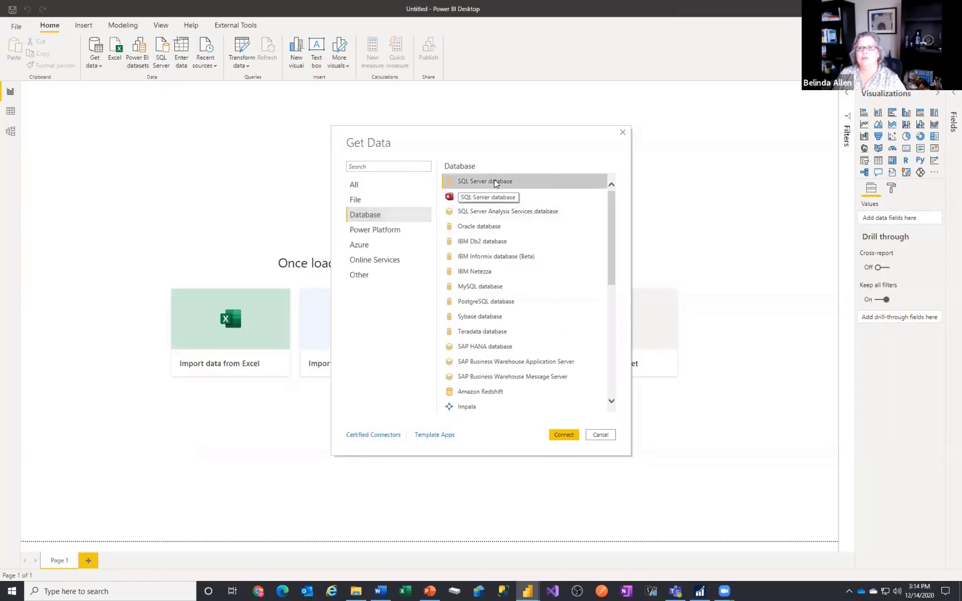
click(563, 435)
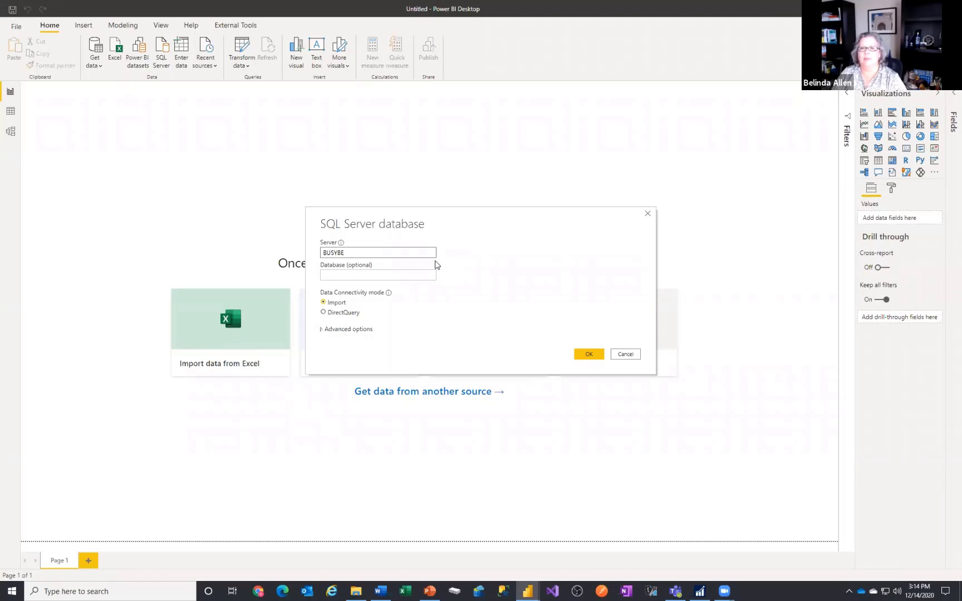
text(E)
key(Tab)
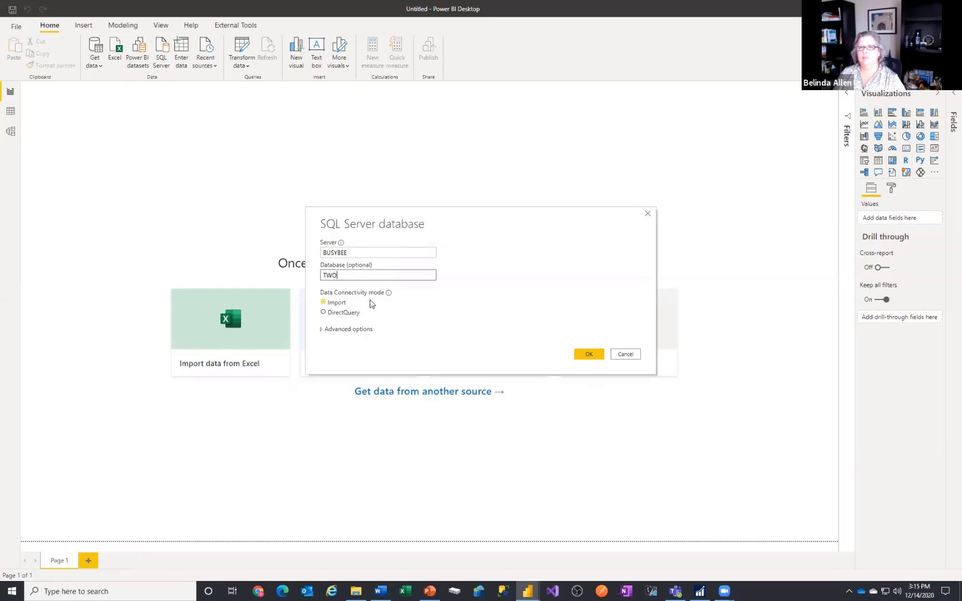
click(589, 354)
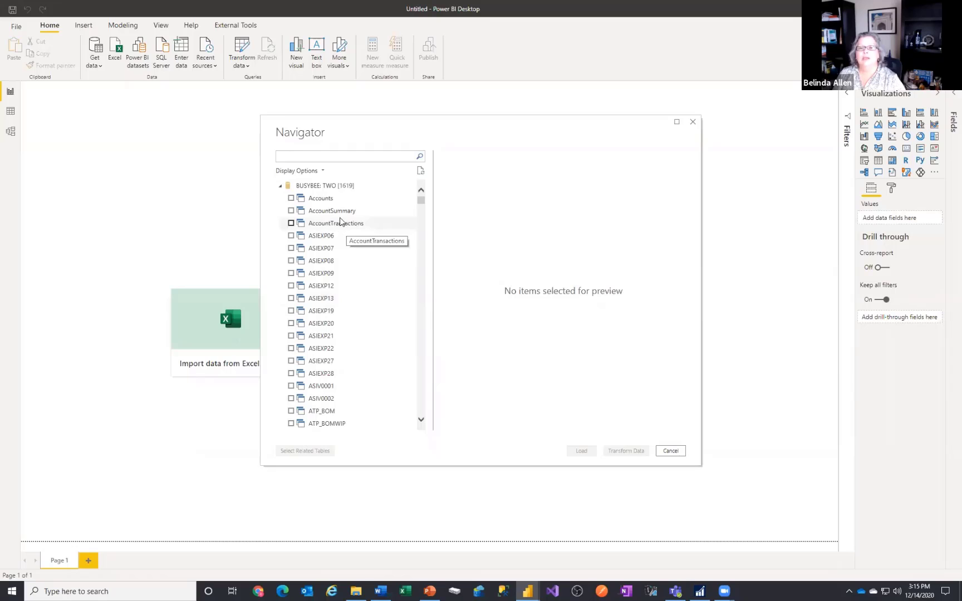
Browse the TWO database objects and search them for "see"
drag(414, 259, 429, 302)
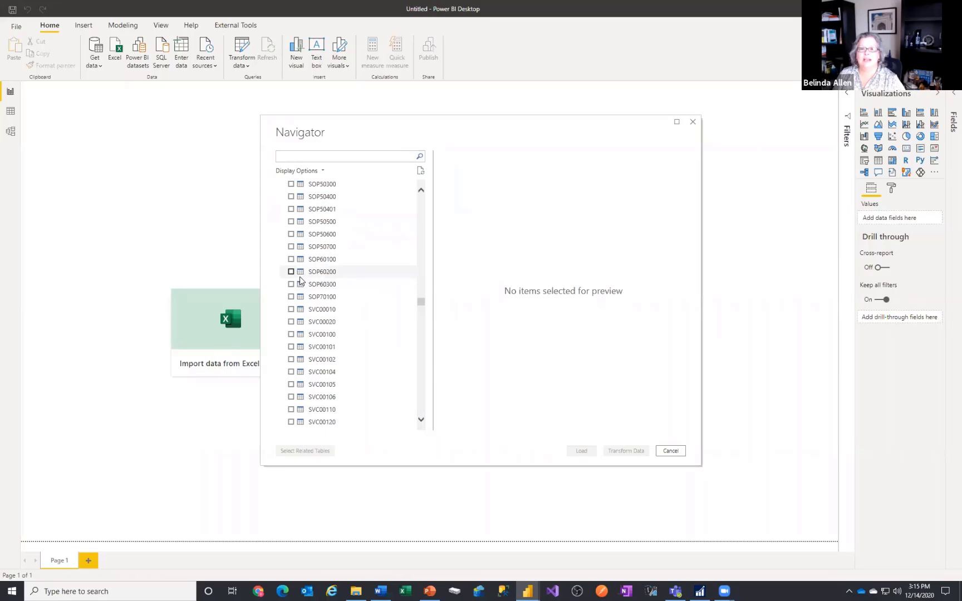
click(334, 157)
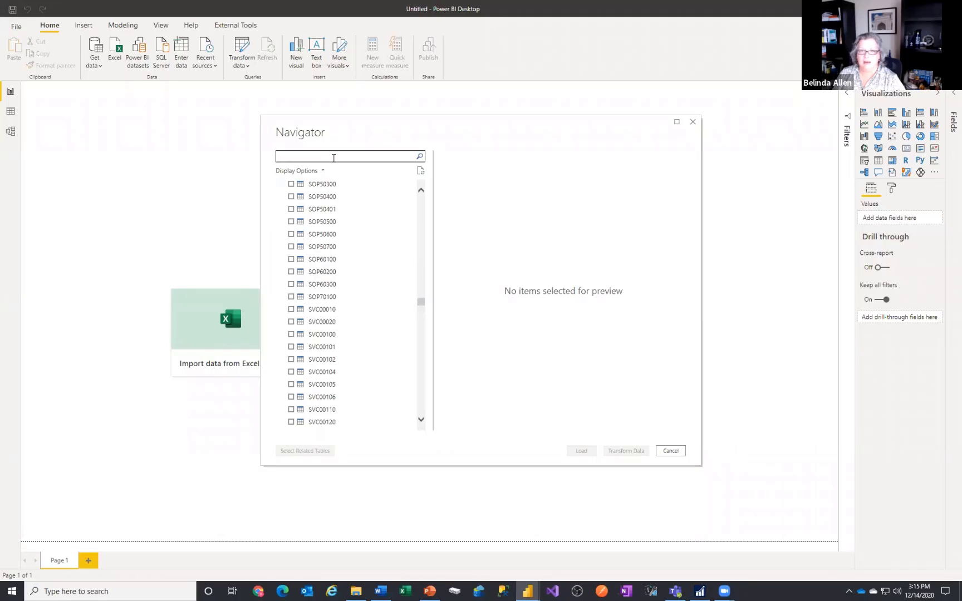
text(aw)
key(BackSpace)
key(BackSpace)
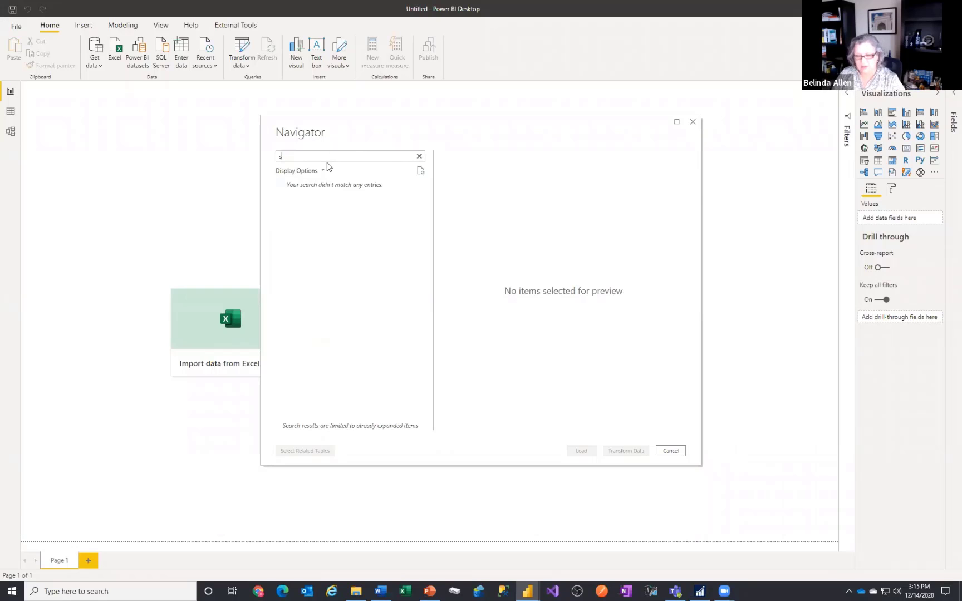
text(see)
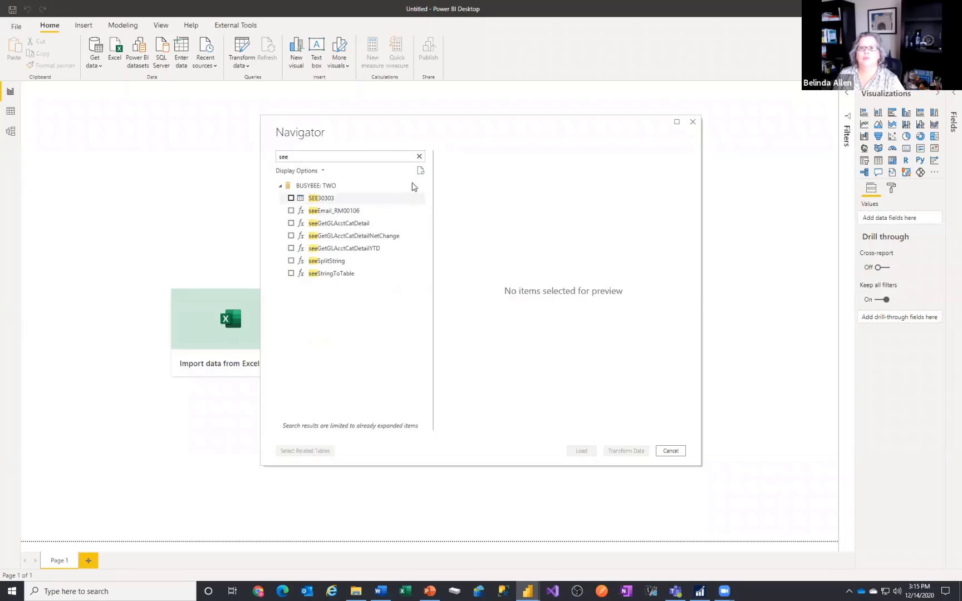
Search the database objects for "recei" instead and select the ReceivingsTransactions view for import
click(420, 158)
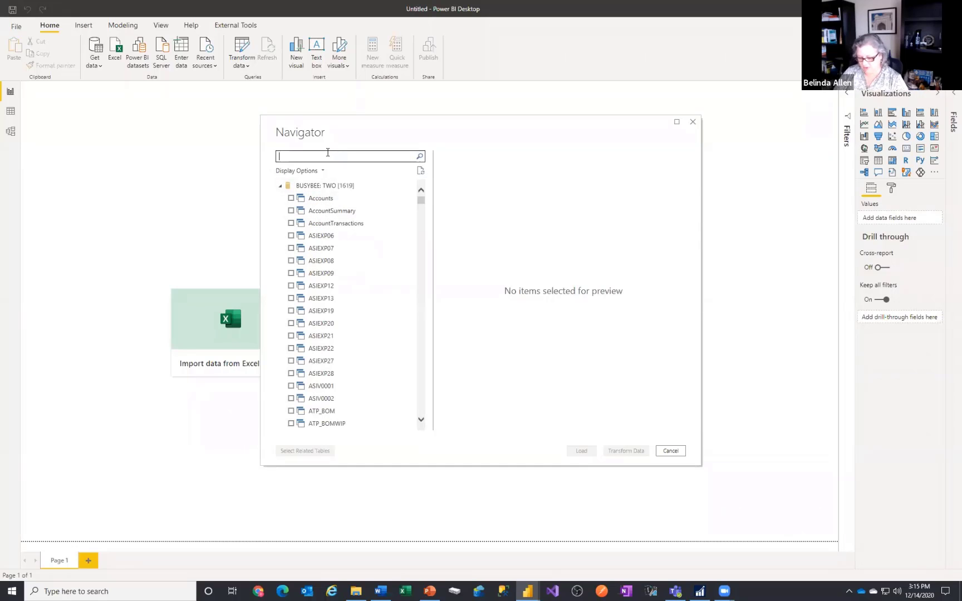
text(recei)
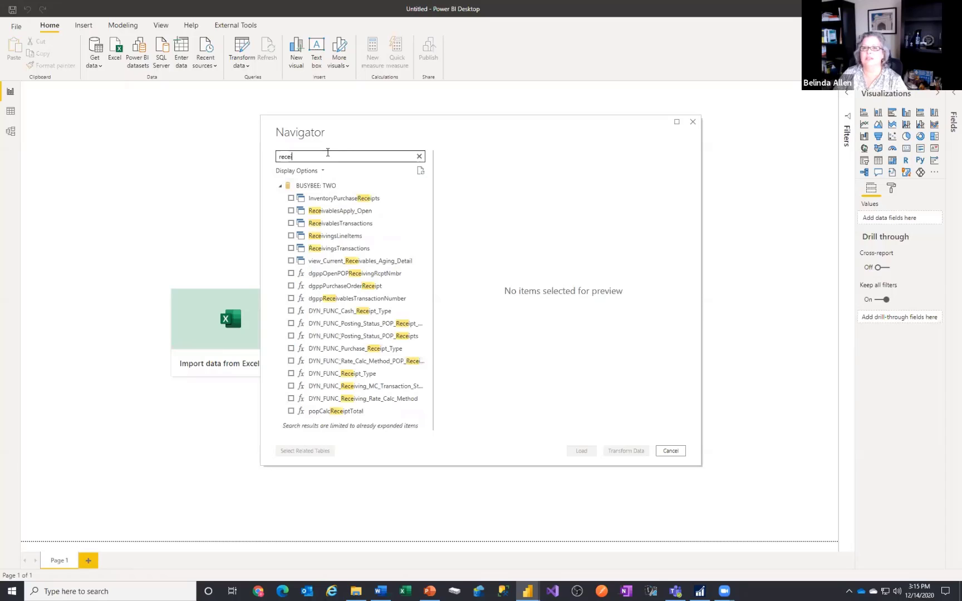
click(290, 249)
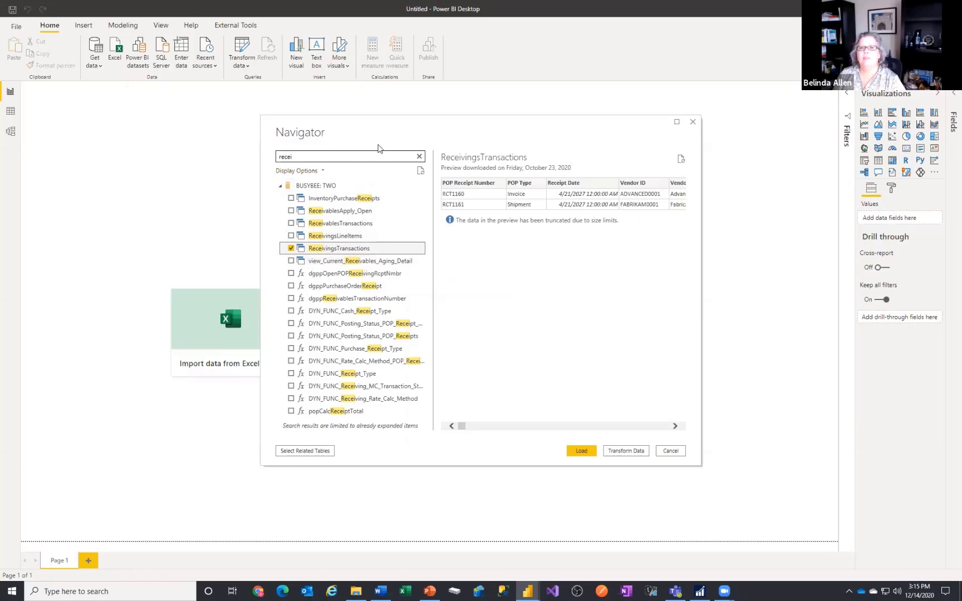
Search the database objects for "cust", add the Customers view to the selection, and open the selected data for transformation
drag(392, 156, 239, 157)
text(cust)
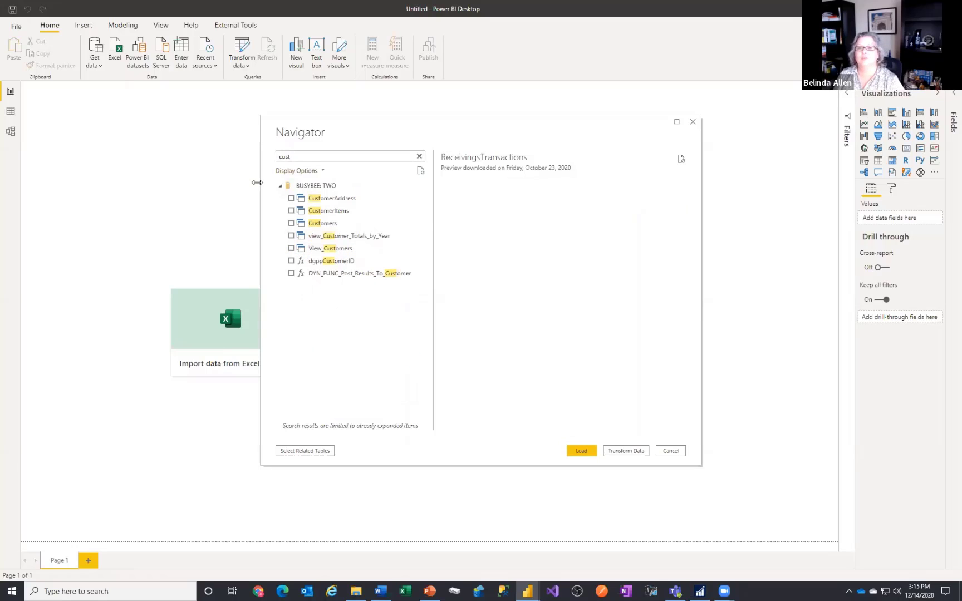
click(291, 223)
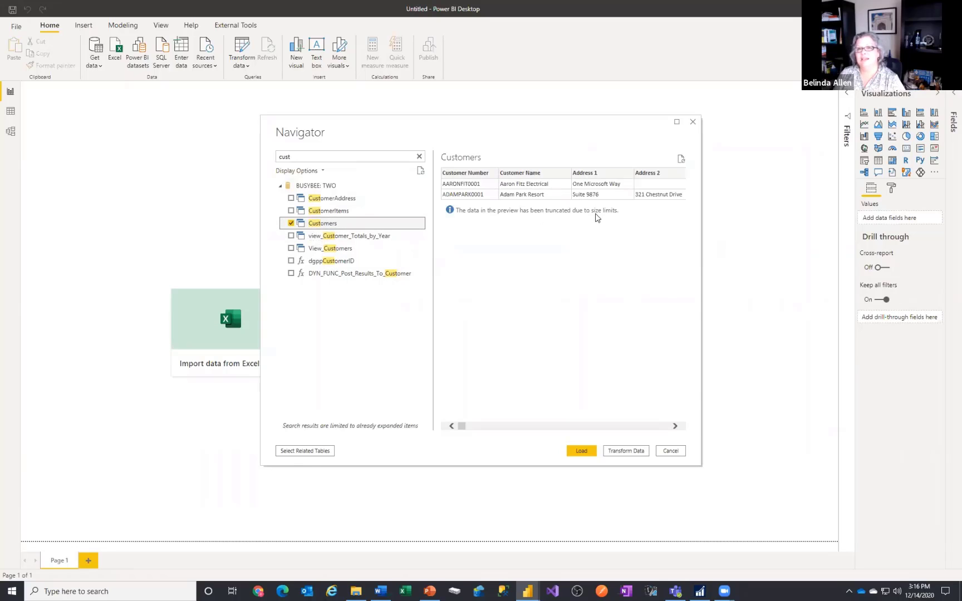
click(633, 451)
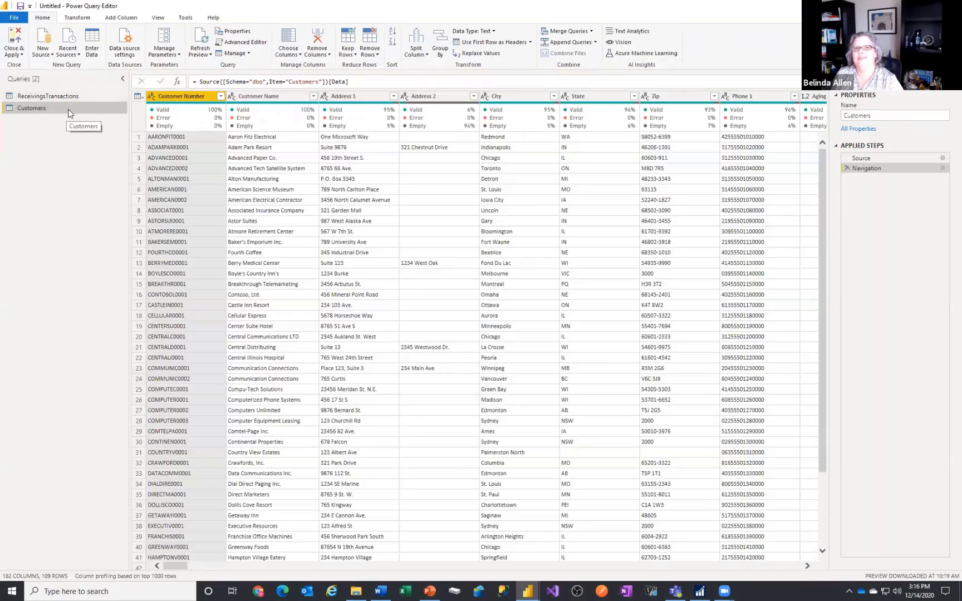
Review the ReceivingsTransactions query and delete it
click(67, 98)
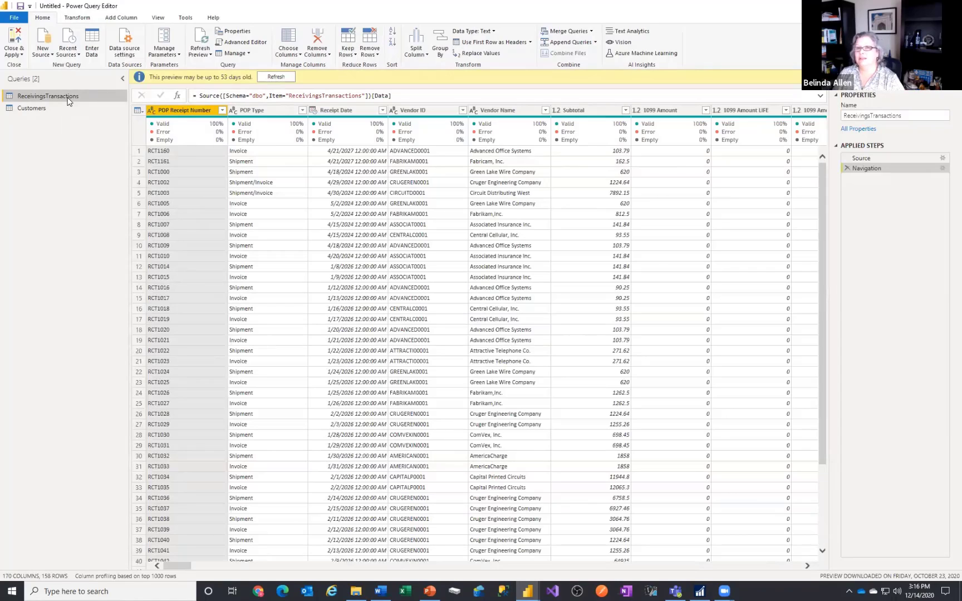
mouse_move(213, 131)
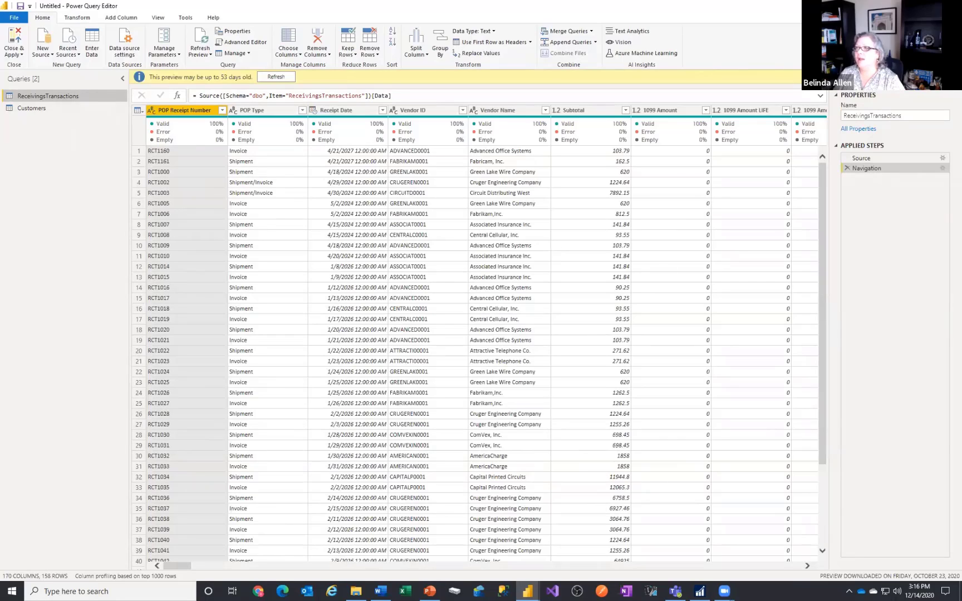
right_click(79, 97)
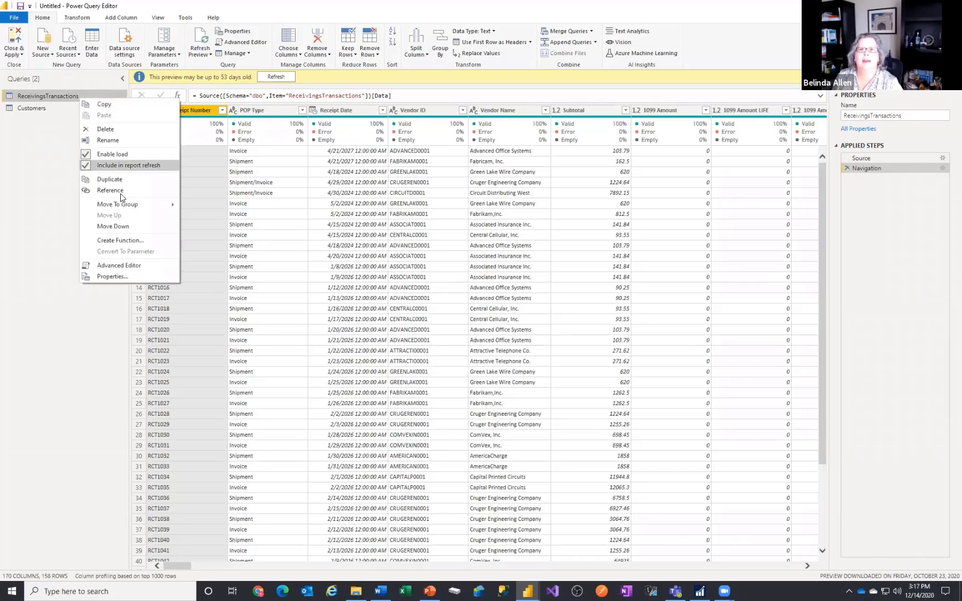
click(120, 133)
click(529, 312)
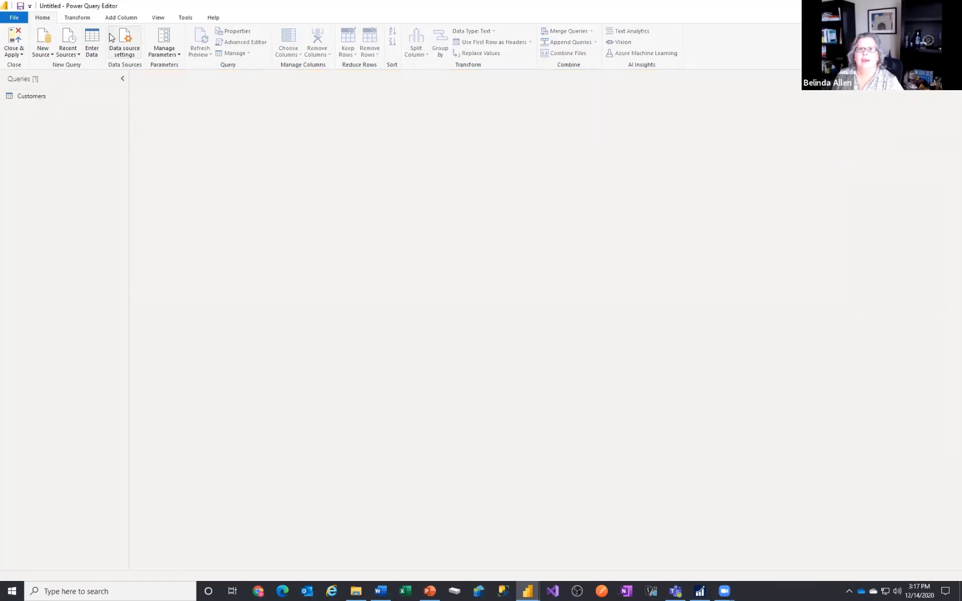
Add a new SQL Server database source for database TWO on server BUSYBEE in Import mode
click(50, 37)
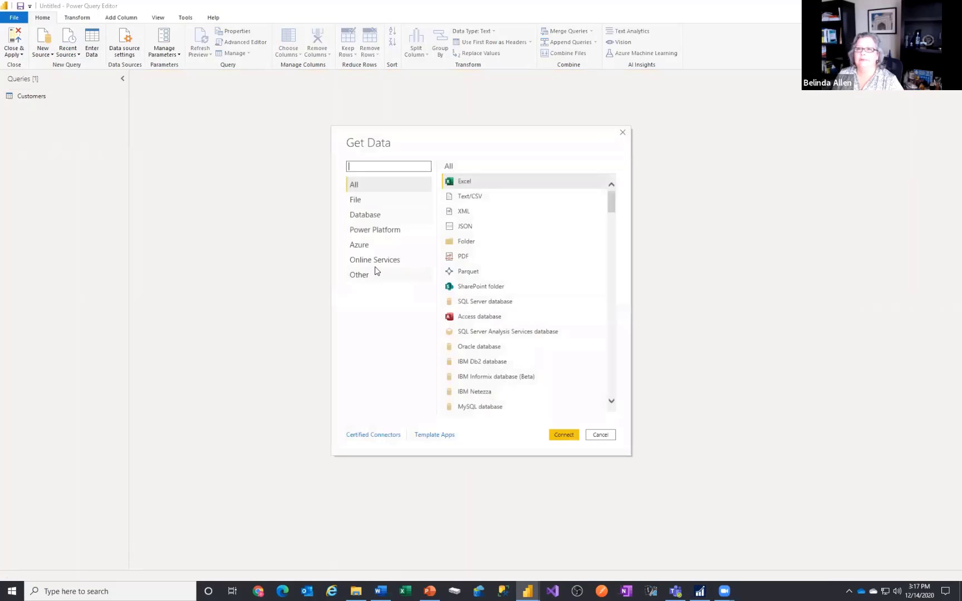
click(367, 215)
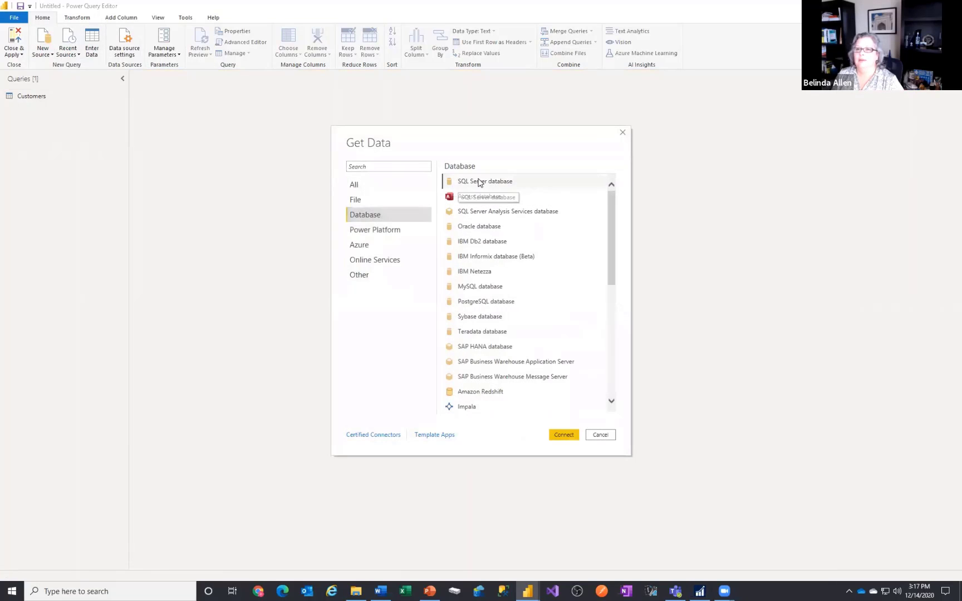
double_click(478, 183)
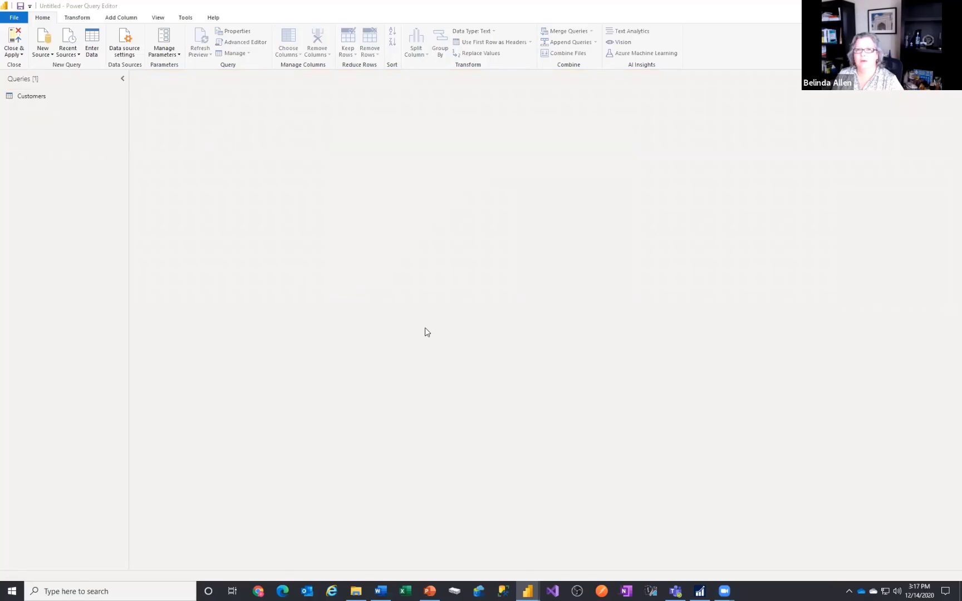
text(BUS)
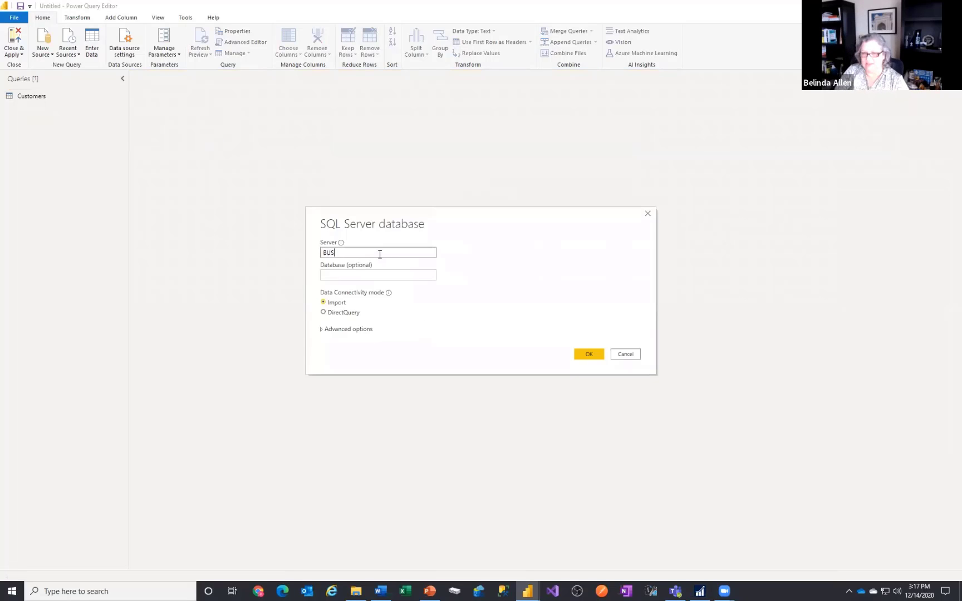
text(YBEE)
key(Tab)
text(TWO)
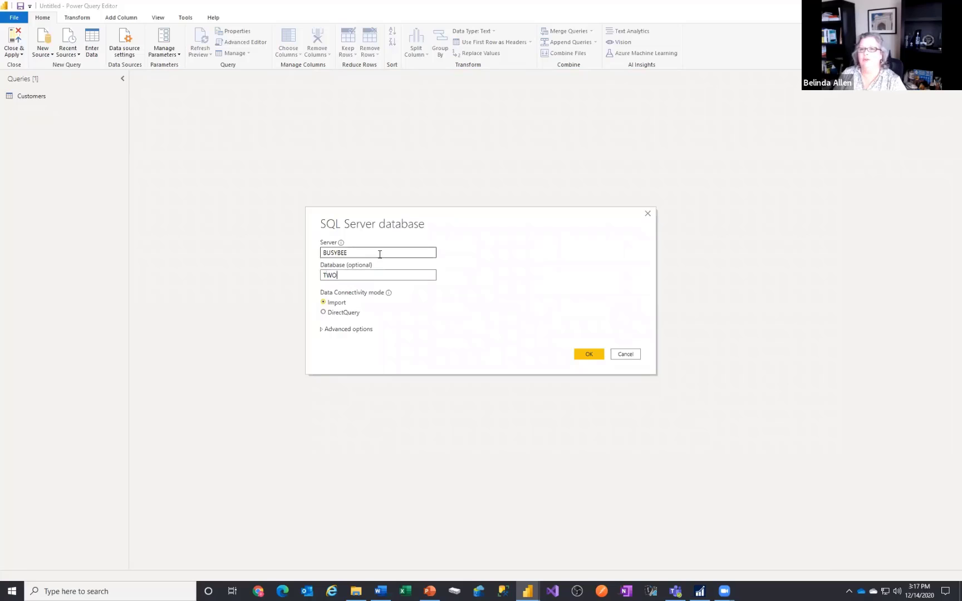
click(593, 355)
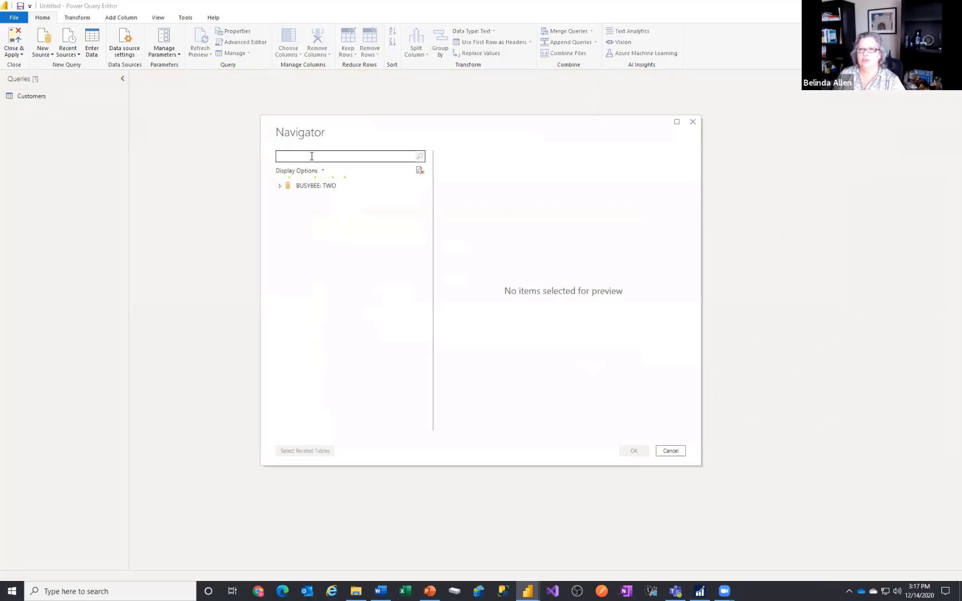
Search the objects for "receiv", add the ReceivablesTransactions view, and rename its query to "Receivables Transactions"
text(receiv)
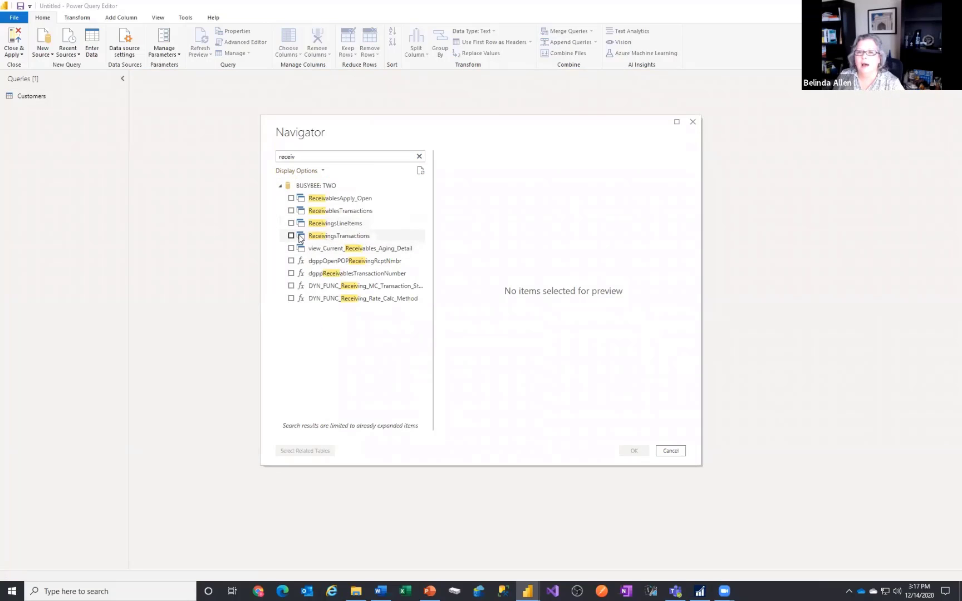
click(293, 211)
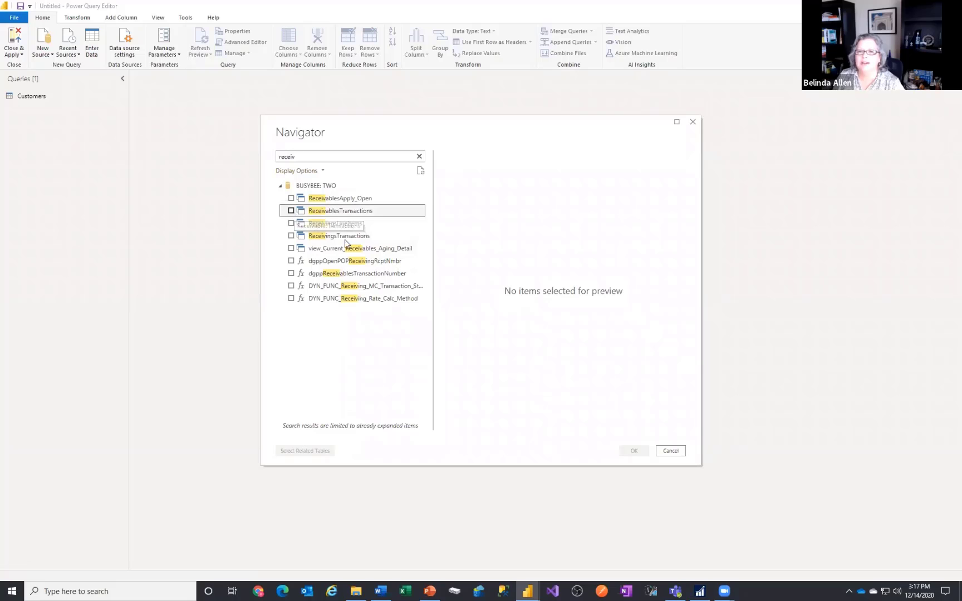
click(636, 451)
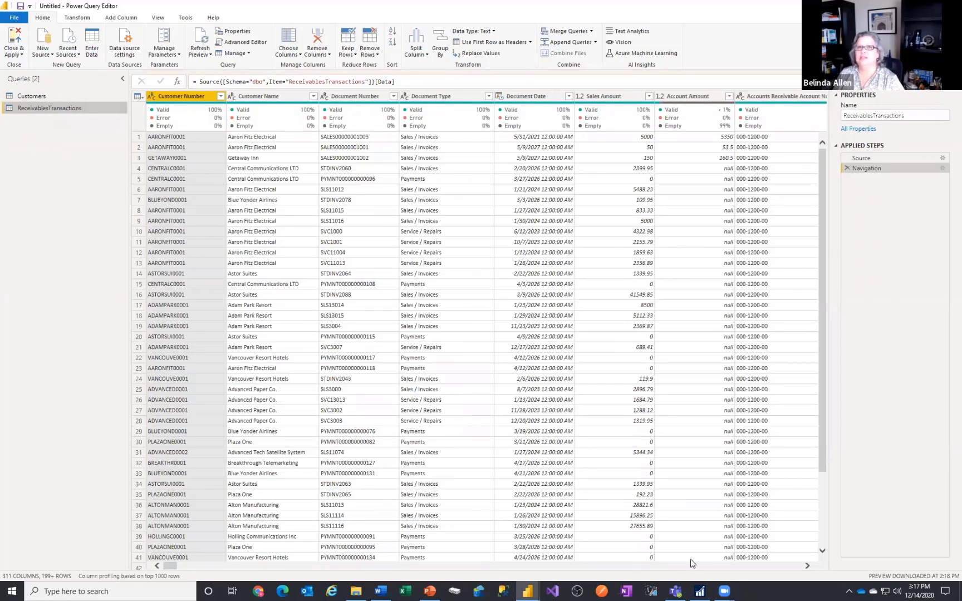
click(876, 115)
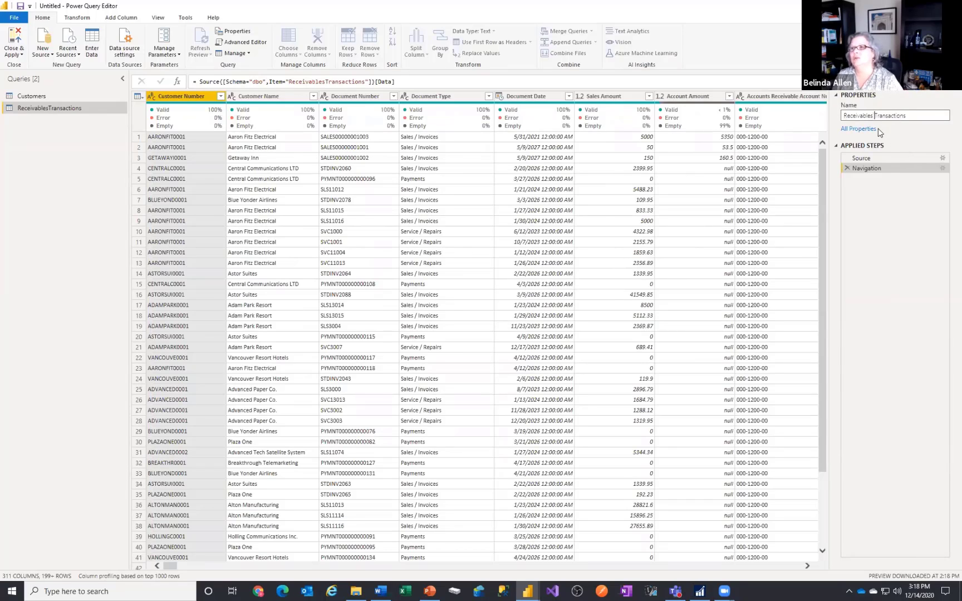
click(876, 165)
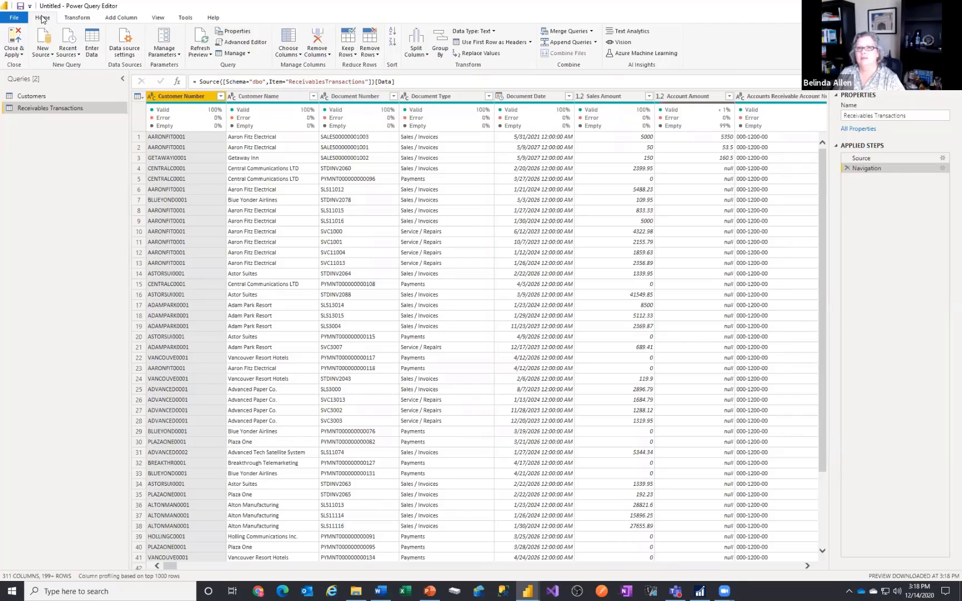
In Choose Columns, deselect all columns and keep only Customer Number, Document Number, Document Type and Document Date
click(295, 38)
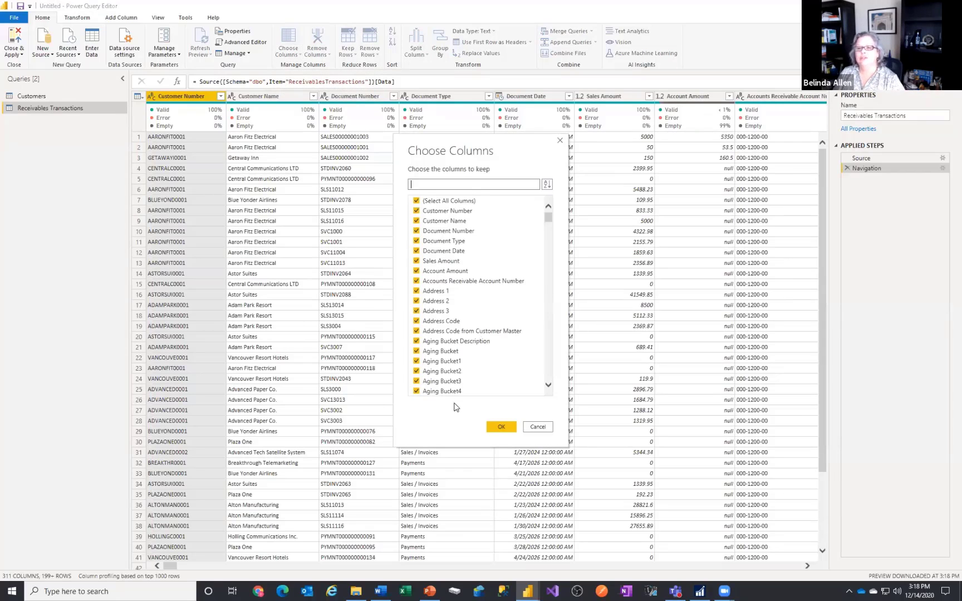
click(419, 201)
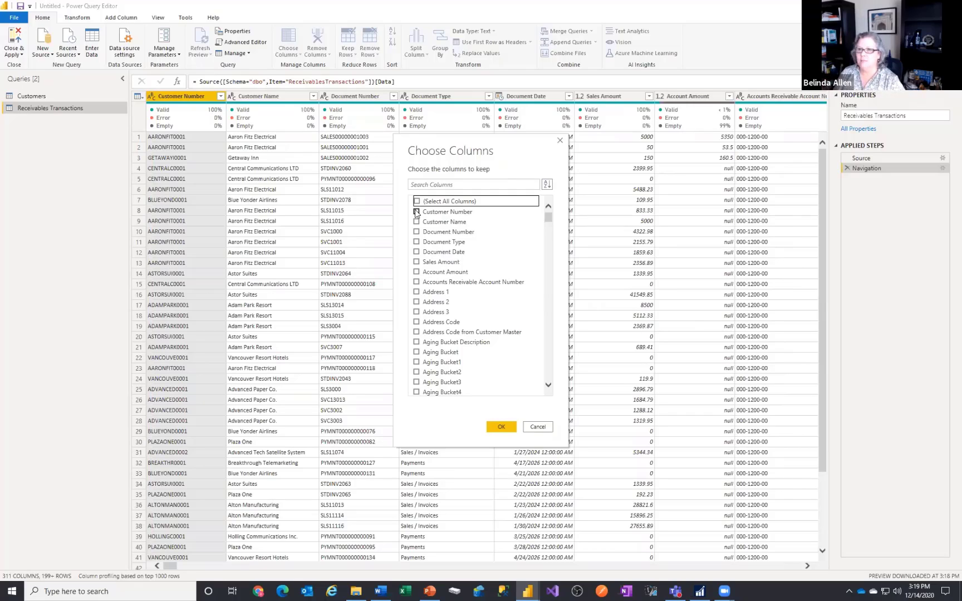
click(416, 213)
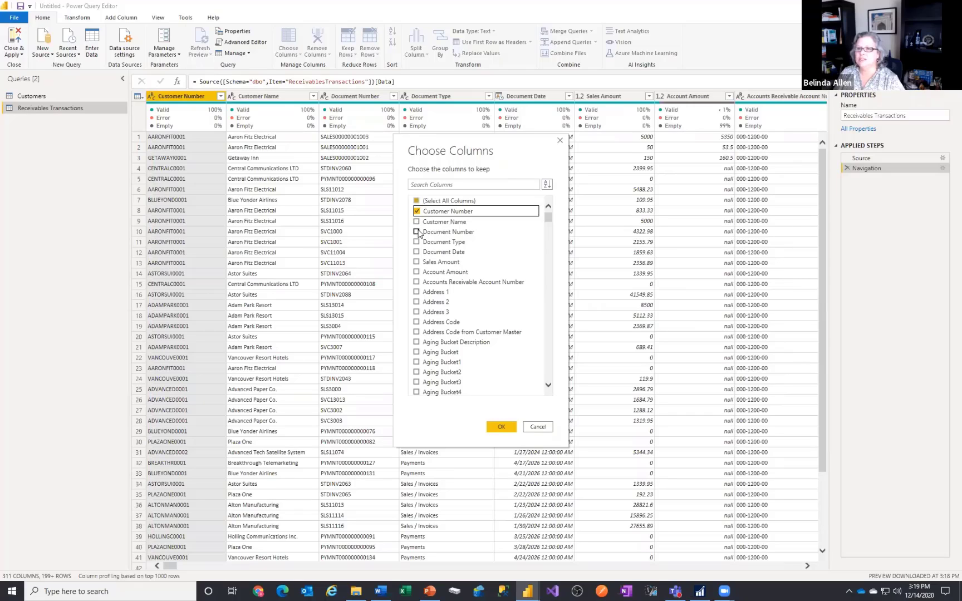
click(417, 232)
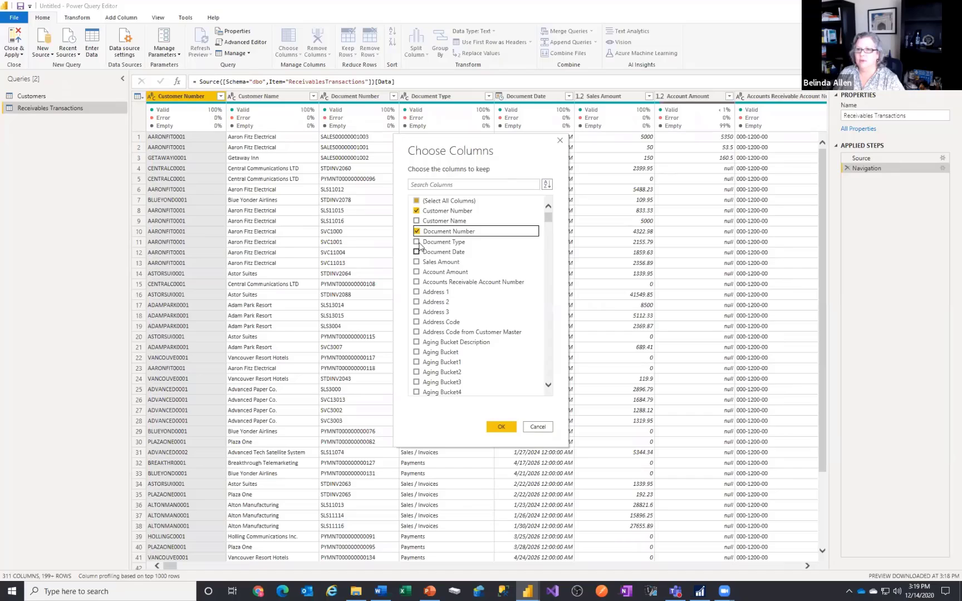
click(417, 242)
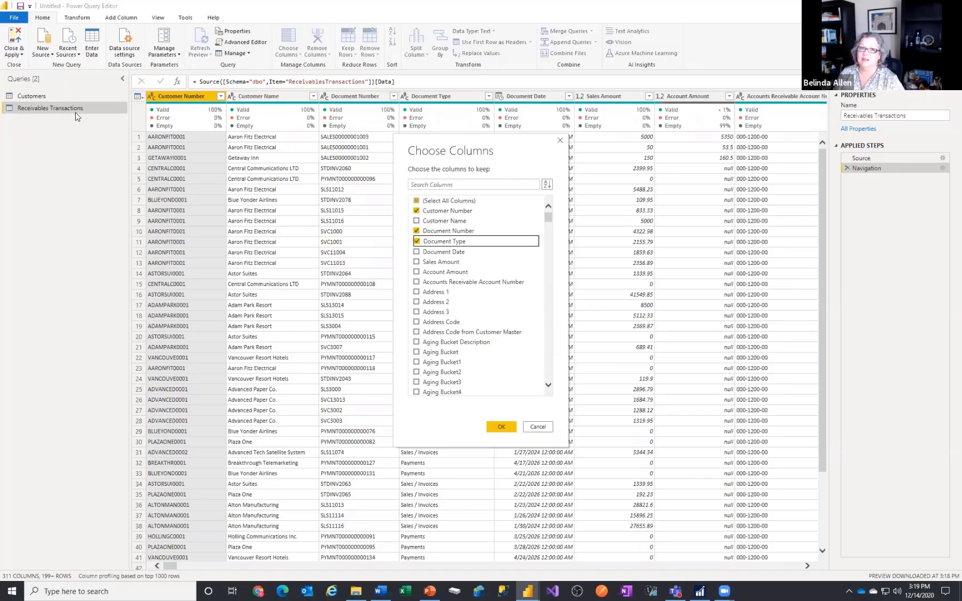
click(417, 252)
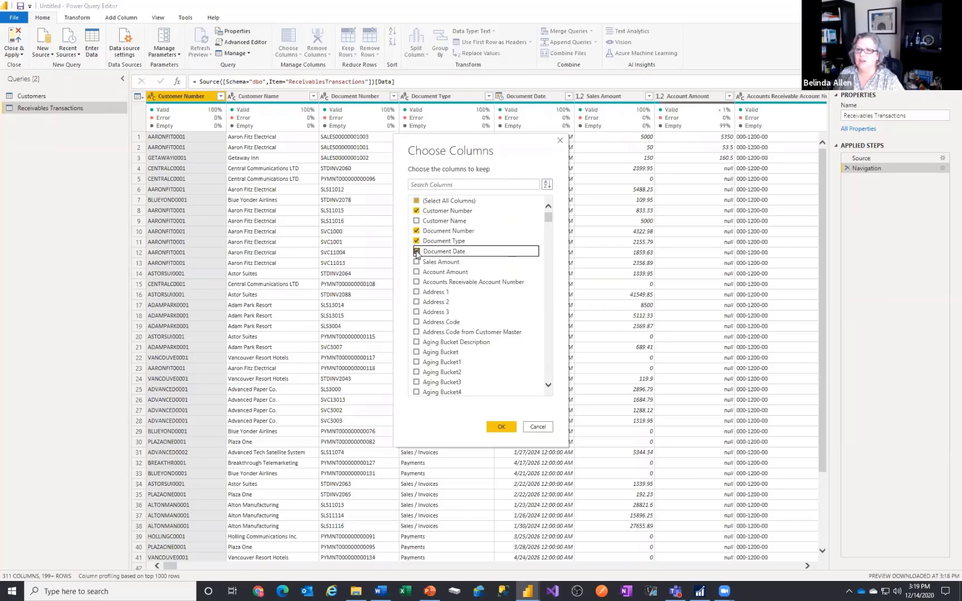
Search the columns for "int", also keep Document Type Int, and clear the search
click(442, 184)
text(int)
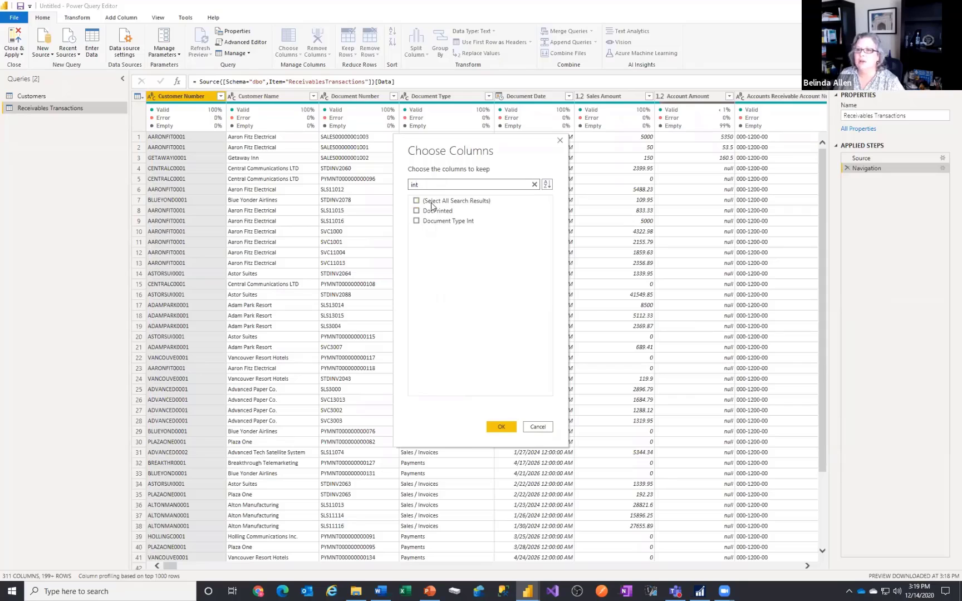
click(417, 221)
click(532, 184)
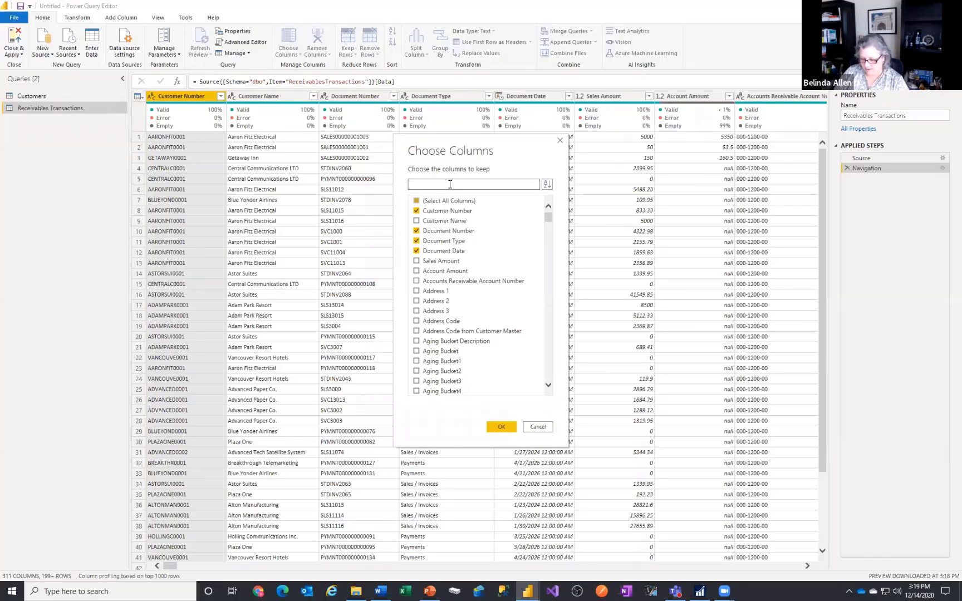
text(da)
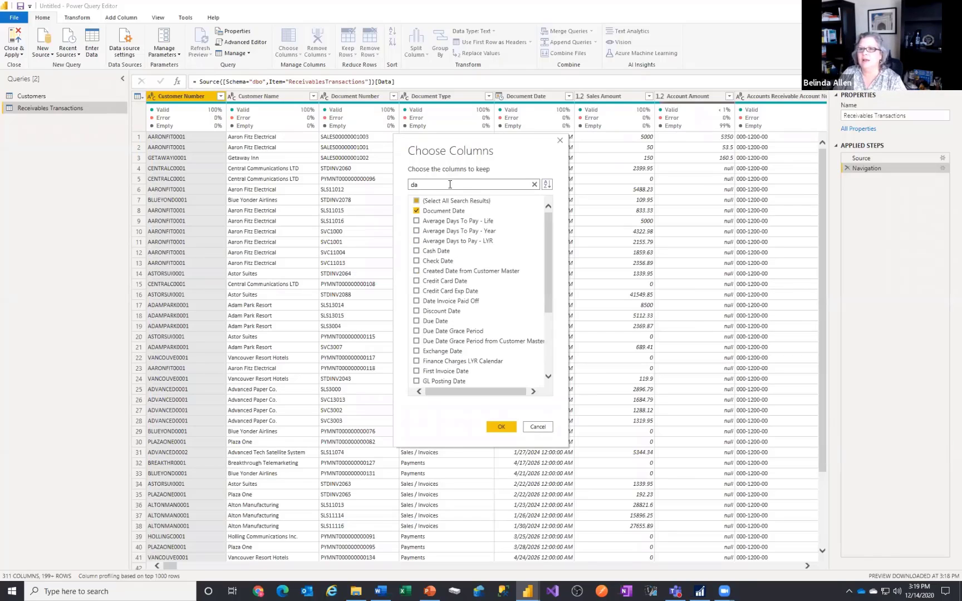
key(BackSpace)
key(BackSpace)
Search the columns for "amount" and also keep Current Trx Amount and Document Amount
text(a)
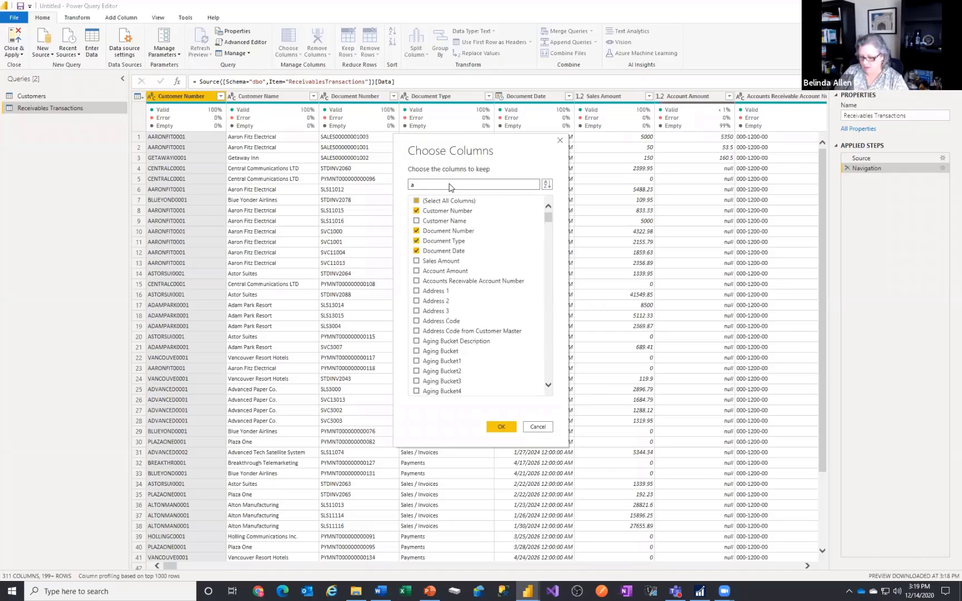
text(mount)
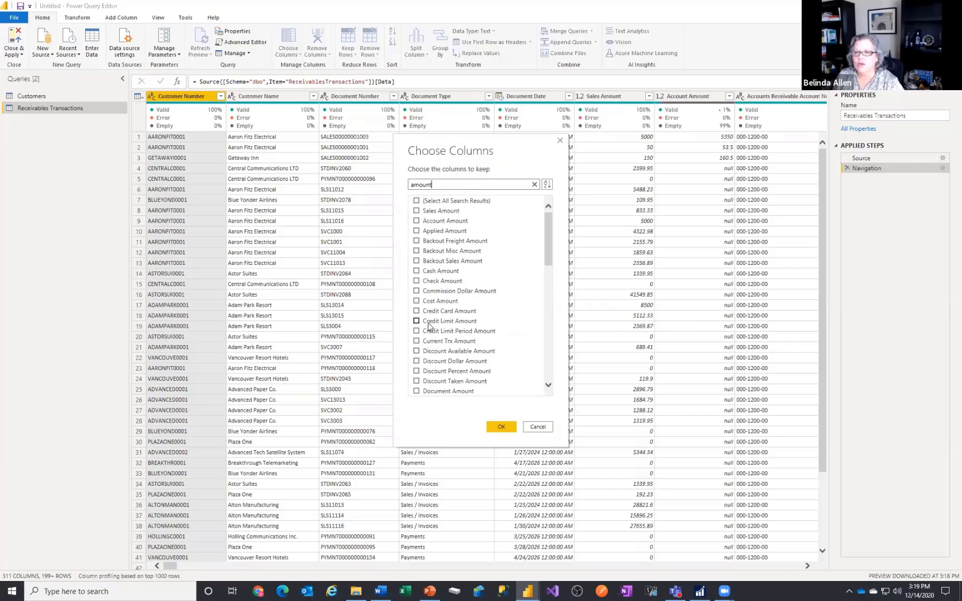
click(417, 341)
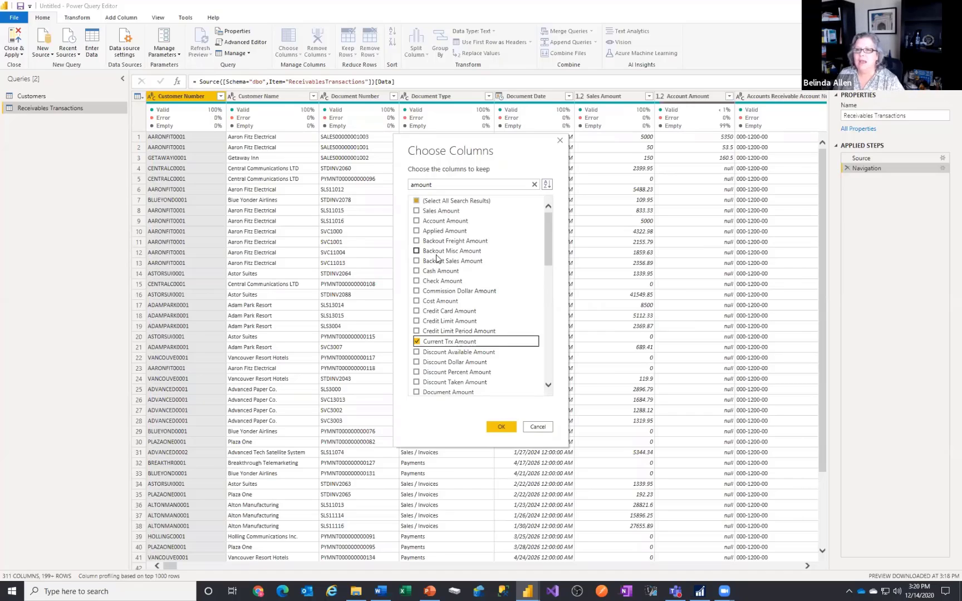
scroll(421, 375, down, 1)
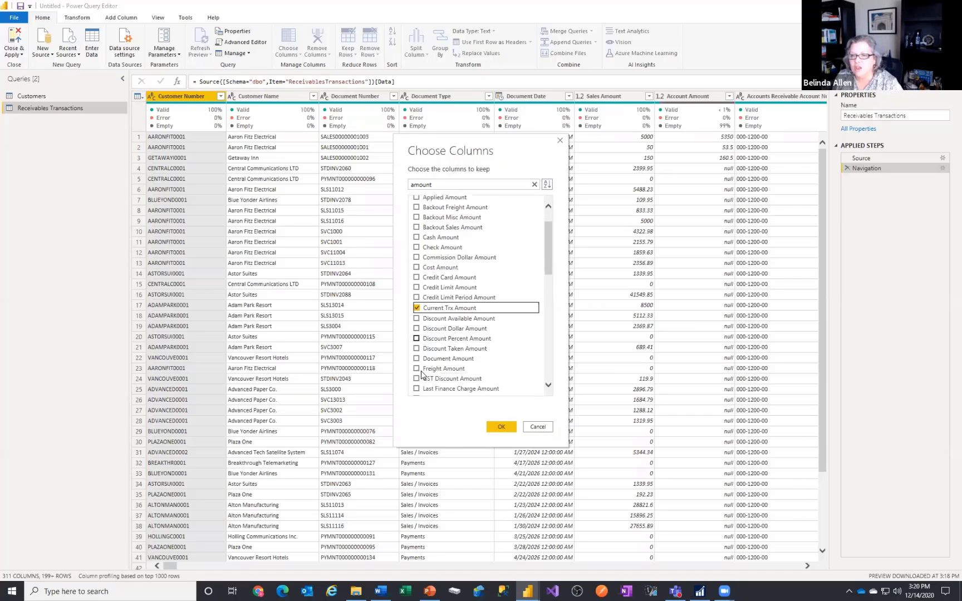
click(417, 355)
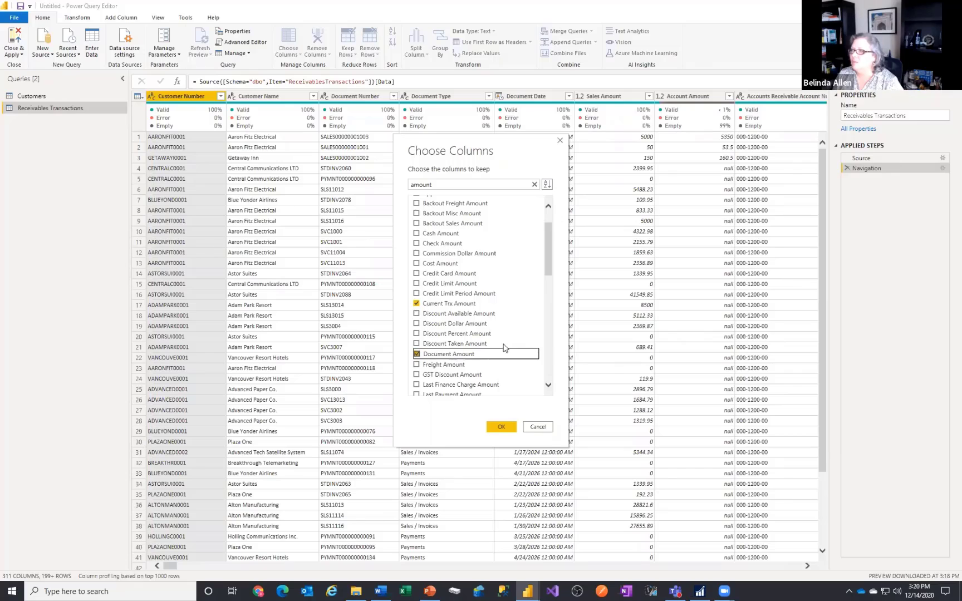
scroll(442, 357, up, 2)
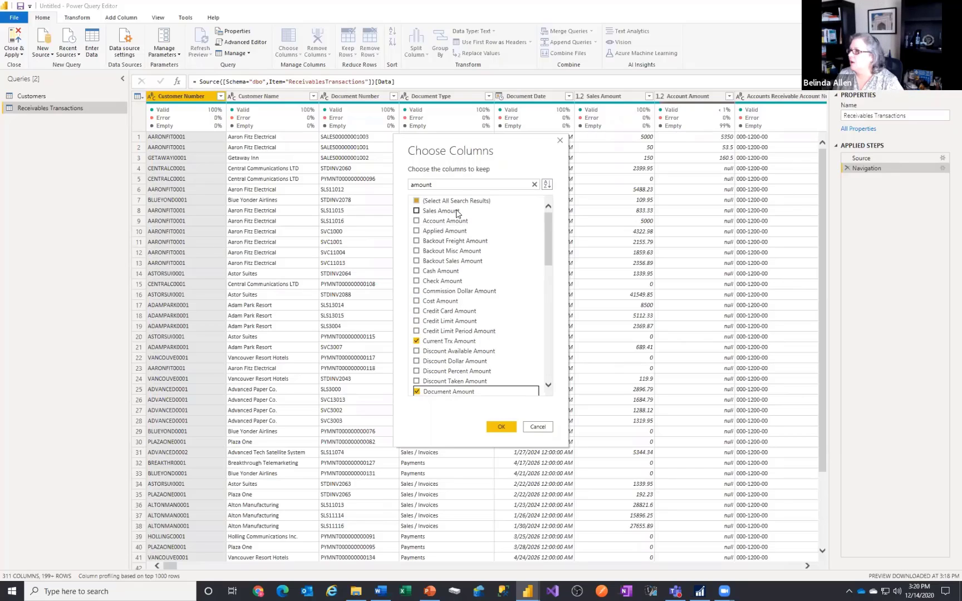
Search the columns for "document" and also keep Document Description and Document Status
drag(432, 184, 382, 180)
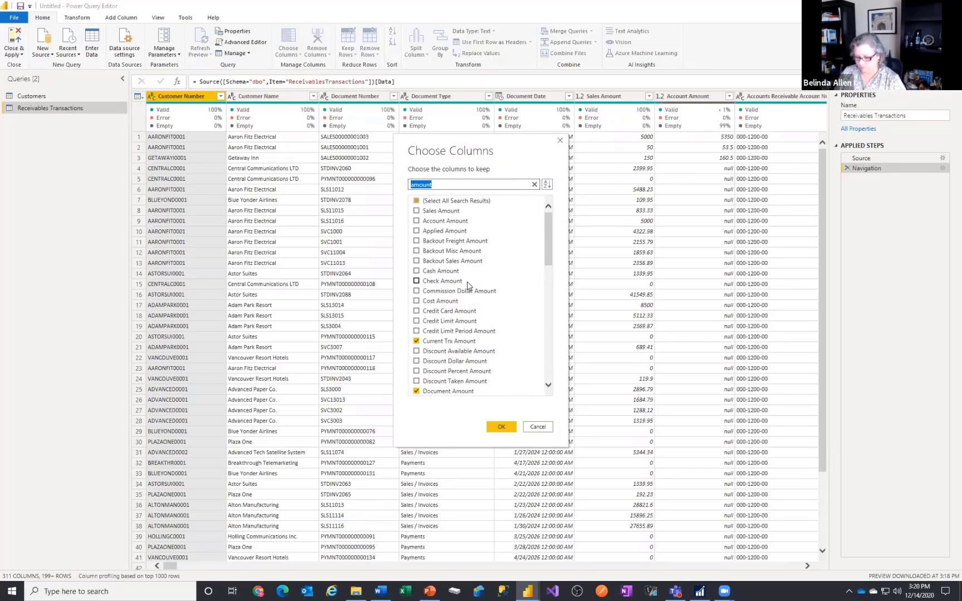
text(document)
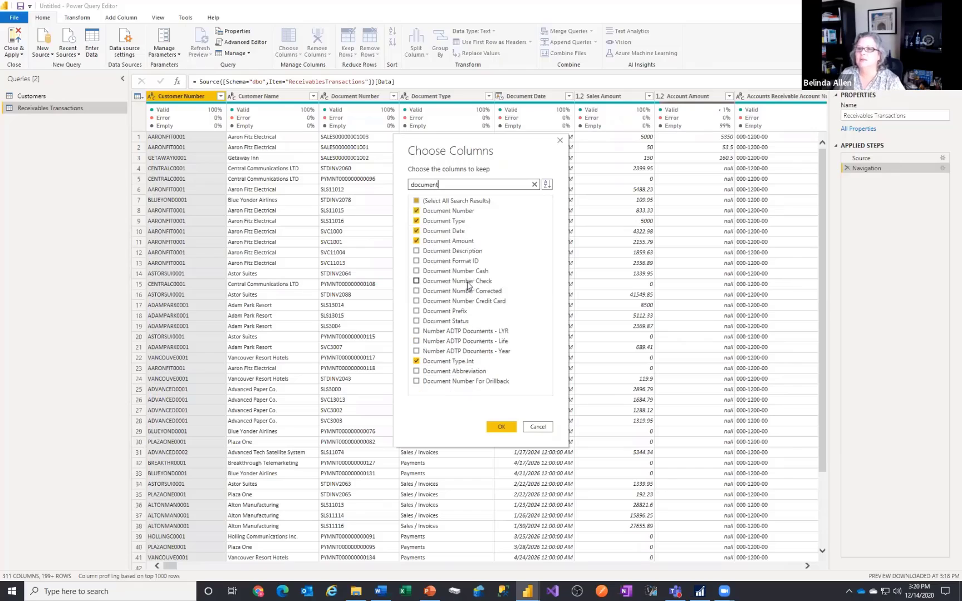
click(416, 251)
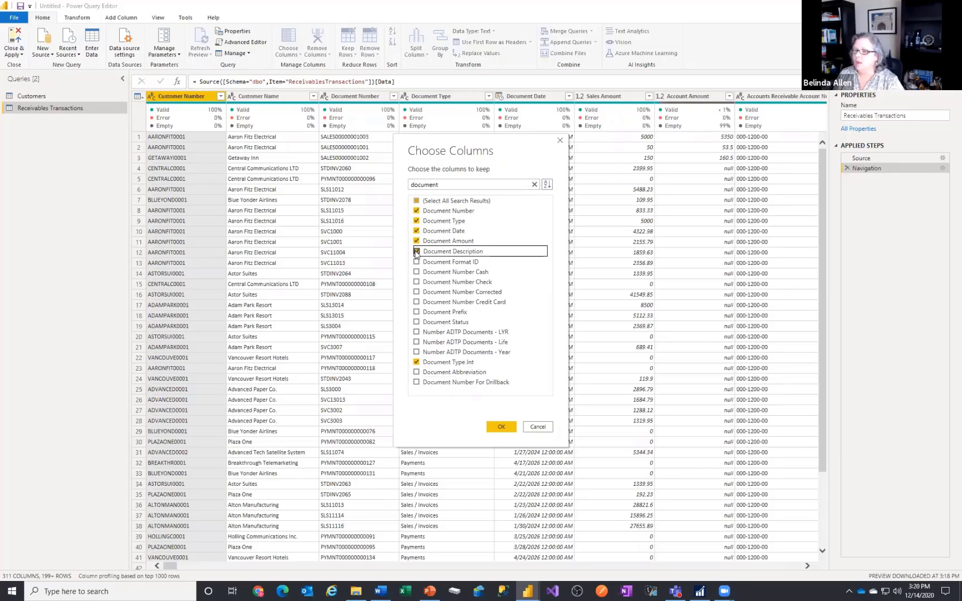
click(416, 251)
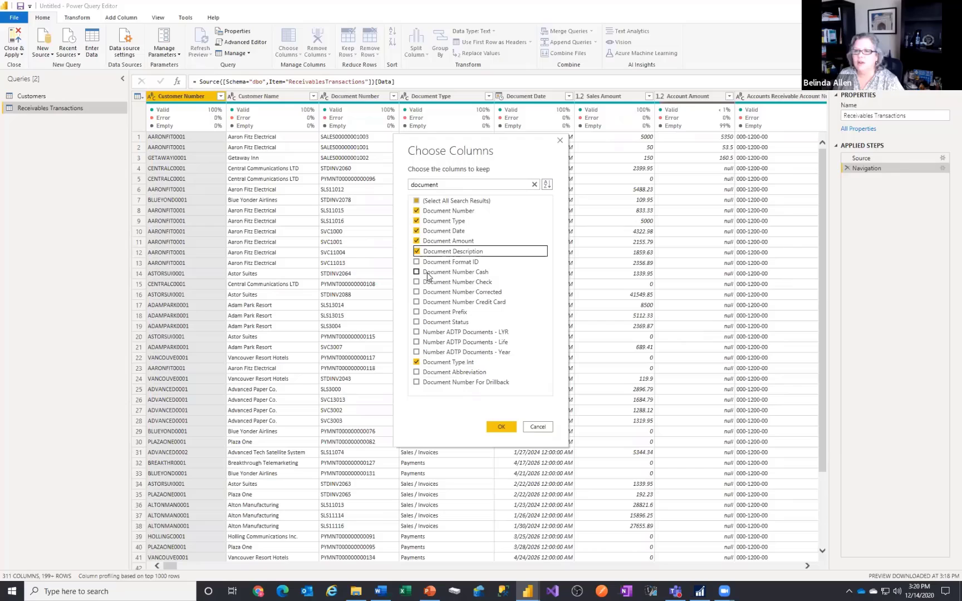
click(416, 322)
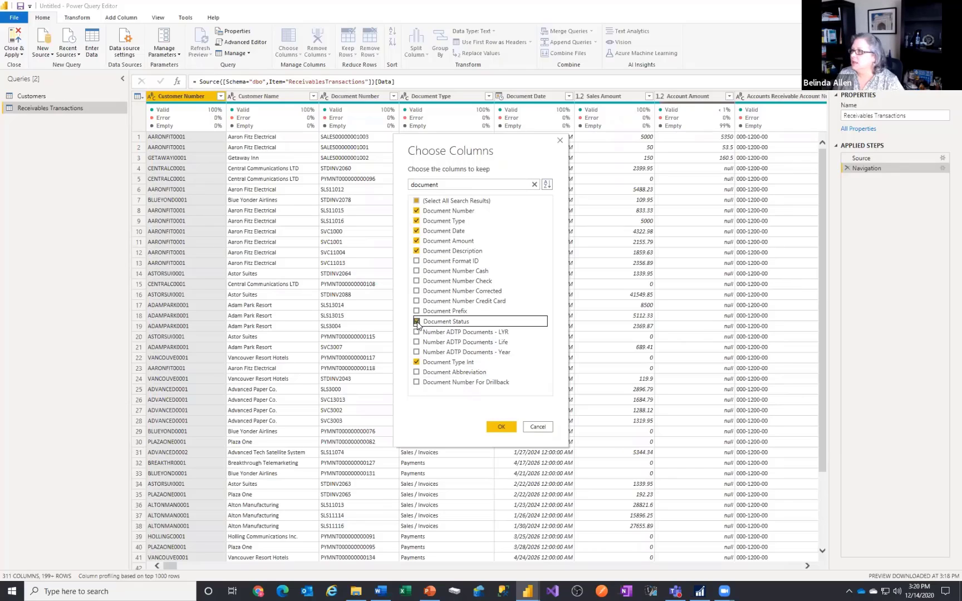
Search the columns for "due" to keep Due Date, and for "terms" to keep Payment Terms ID
double_click(443, 185)
text(due)
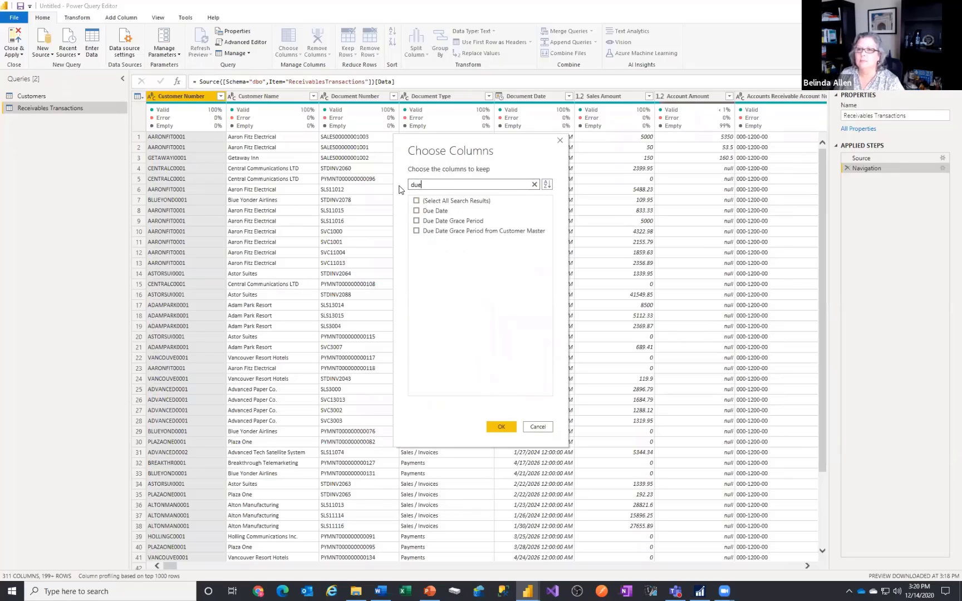
click(416, 211)
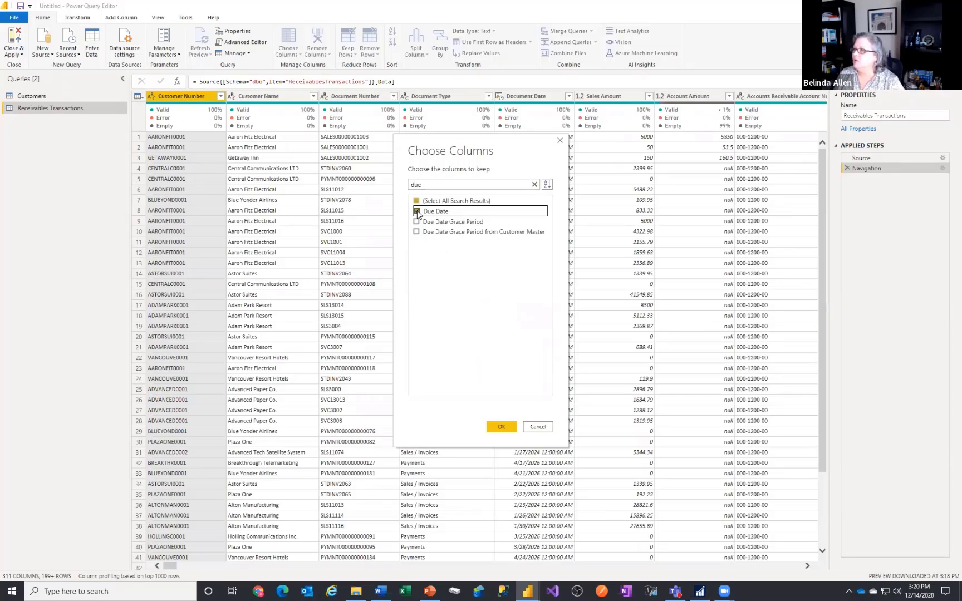
double_click(438, 184)
text(t)
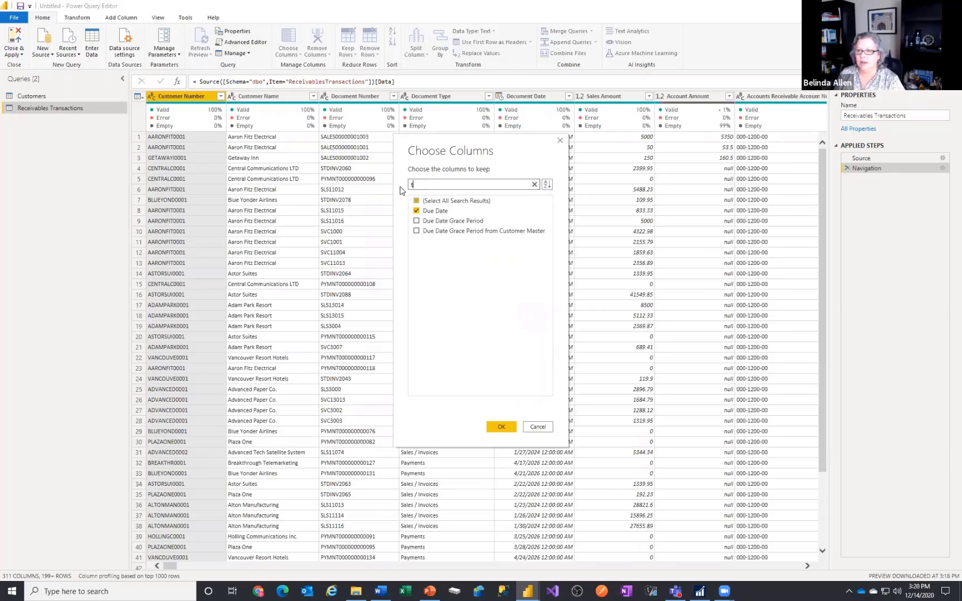
text(erms)
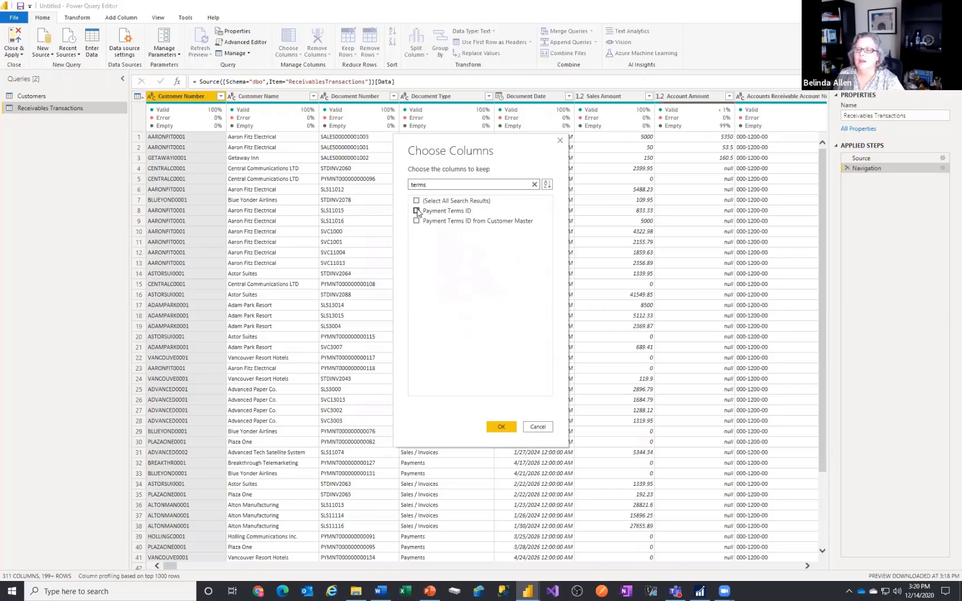
click(416, 211)
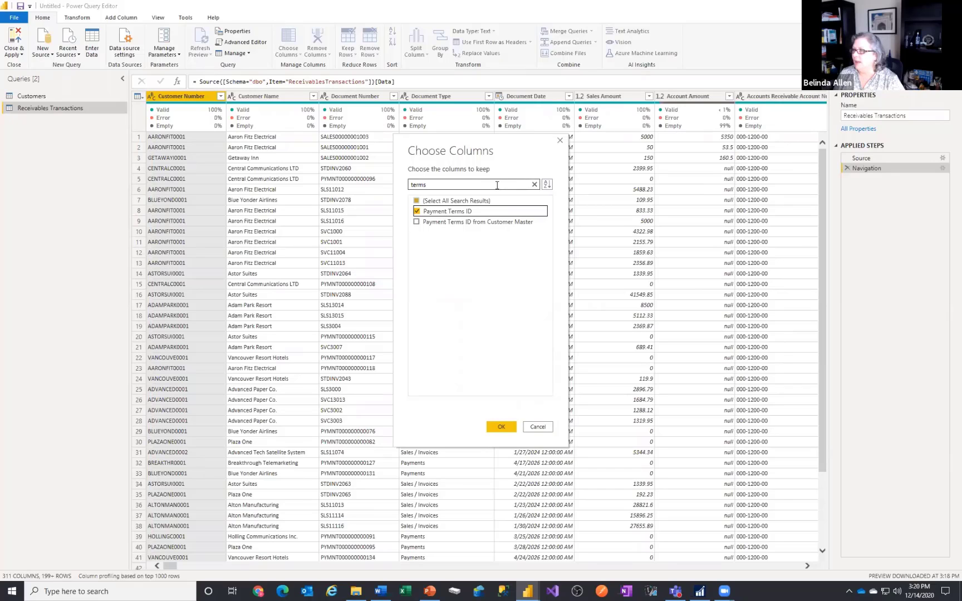
Search the columns for "date", also keep Posted Date, and clear the search
double_click(463, 186)
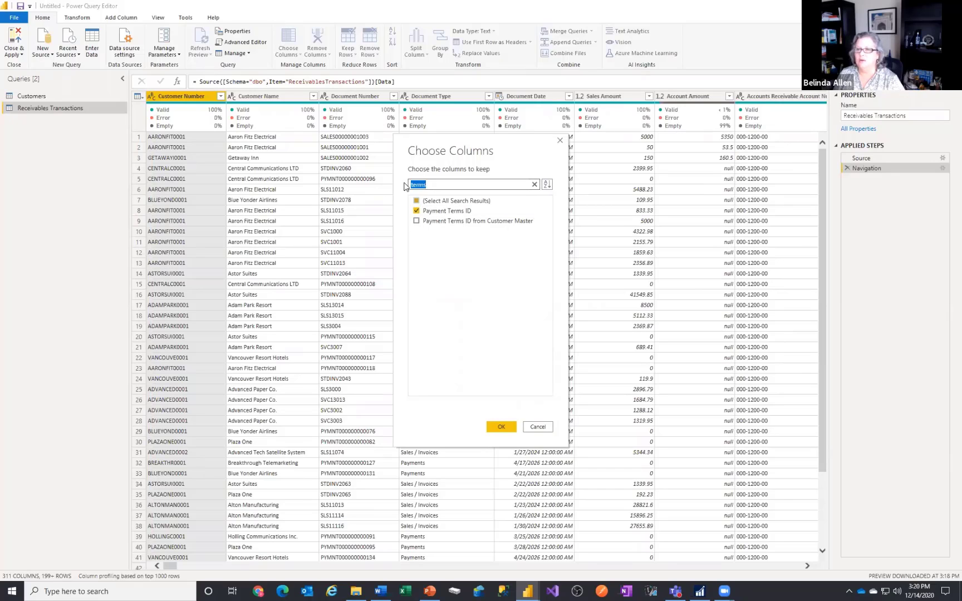
text(date)
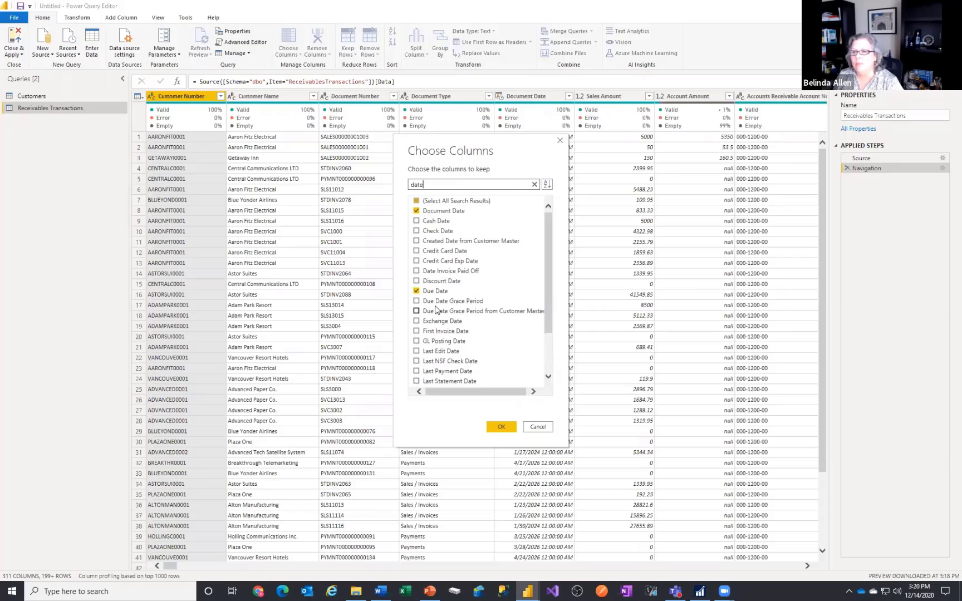
scroll(436, 313, down, 1)
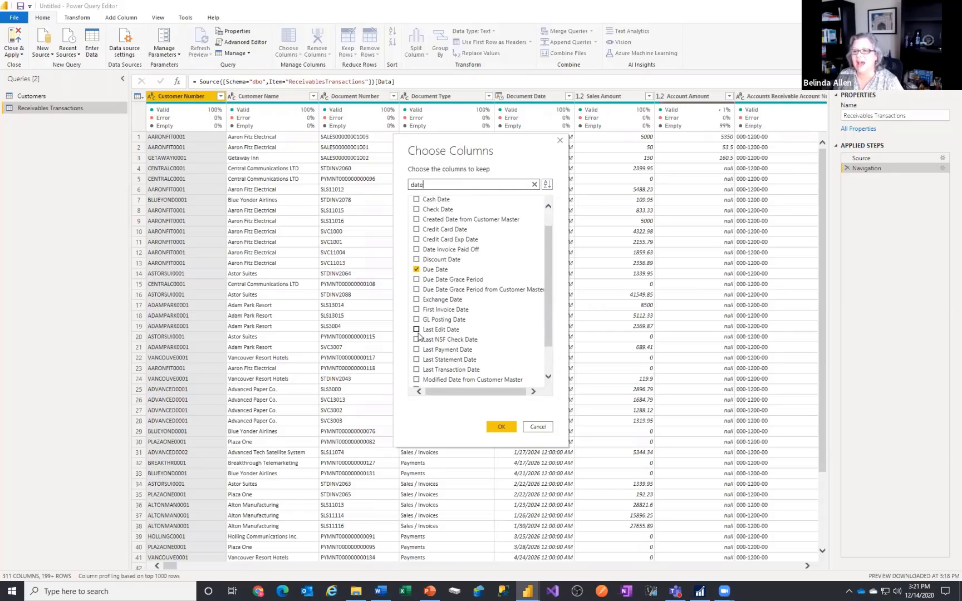
scroll(420, 323, down, 1)
scroll(423, 320, up, 2)
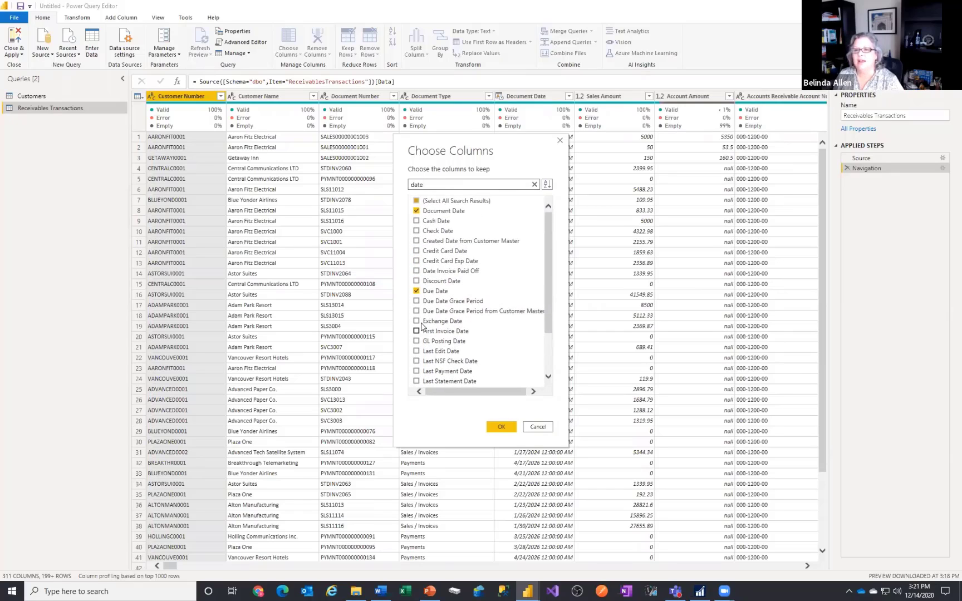
scroll(415, 342, down, 3)
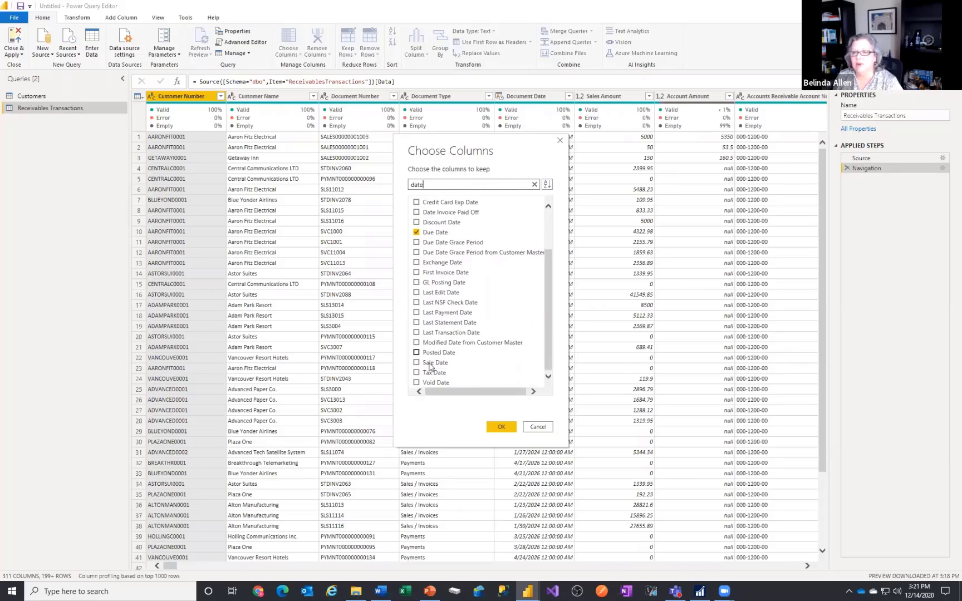
click(417, 353)
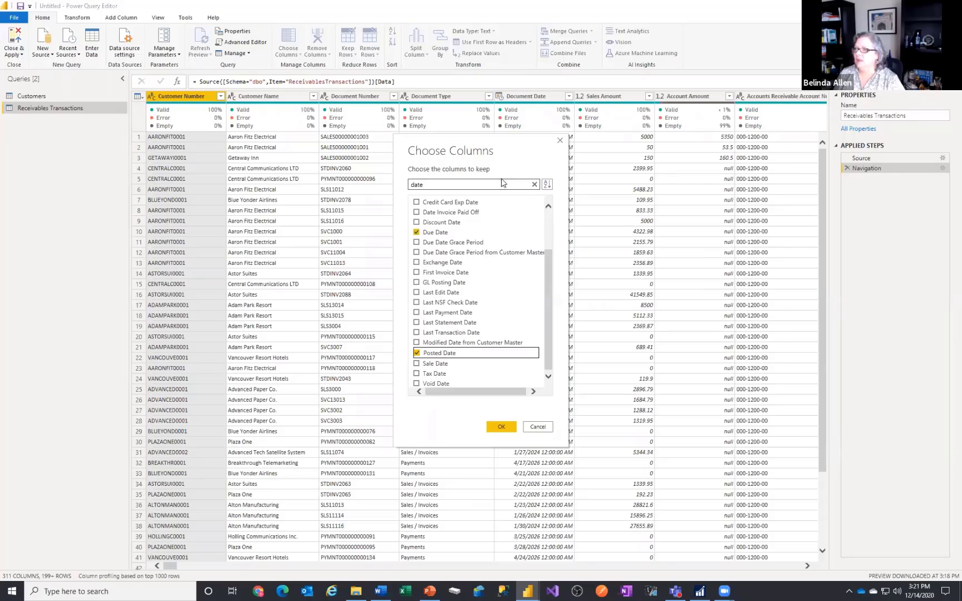
click(532, 183)
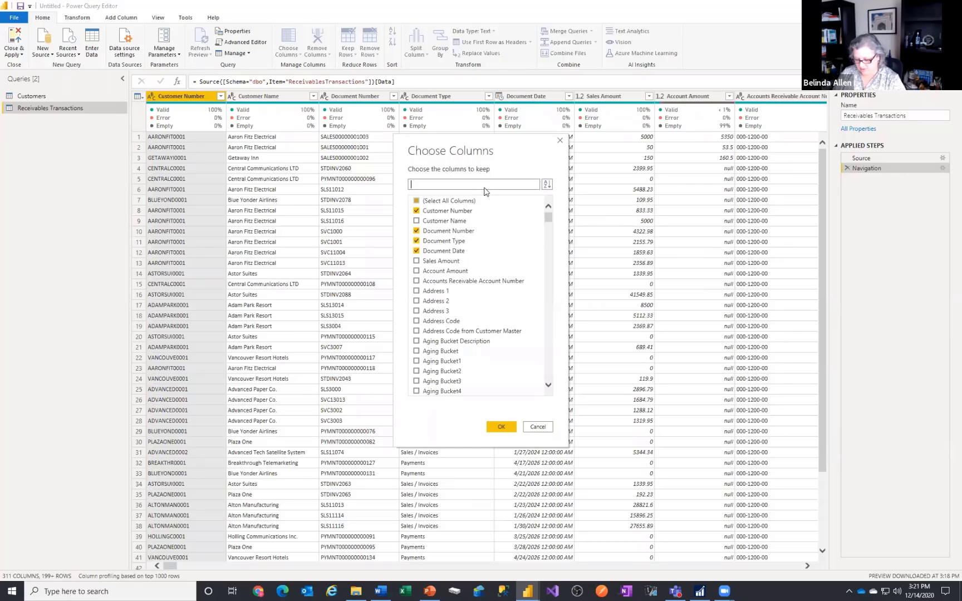
Search for "terr" to keep Sales Territory, and for "sales" to keep Salesperson ID, clearing the search each time
click(416, 211)
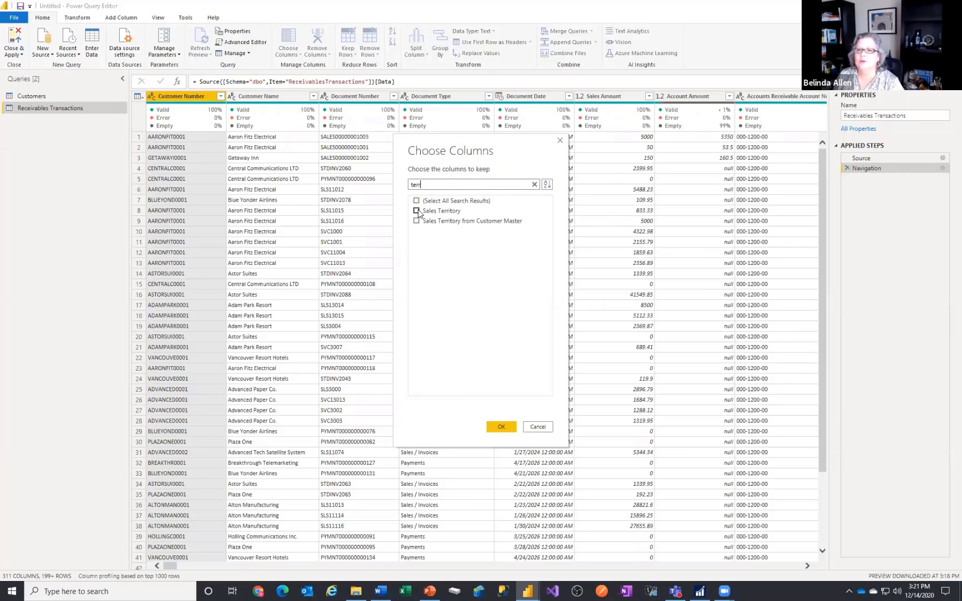
click(534, 184)
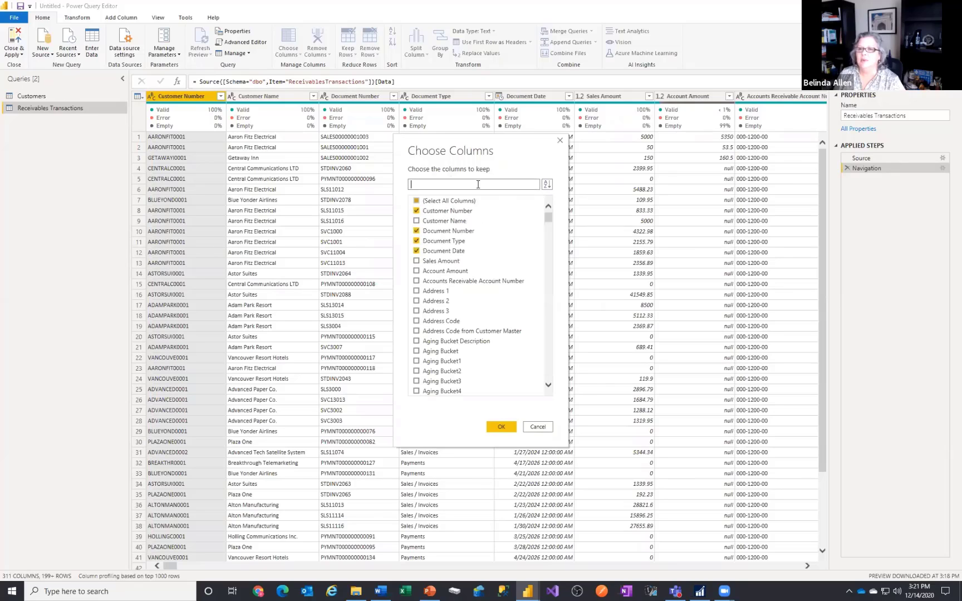
text(sales)
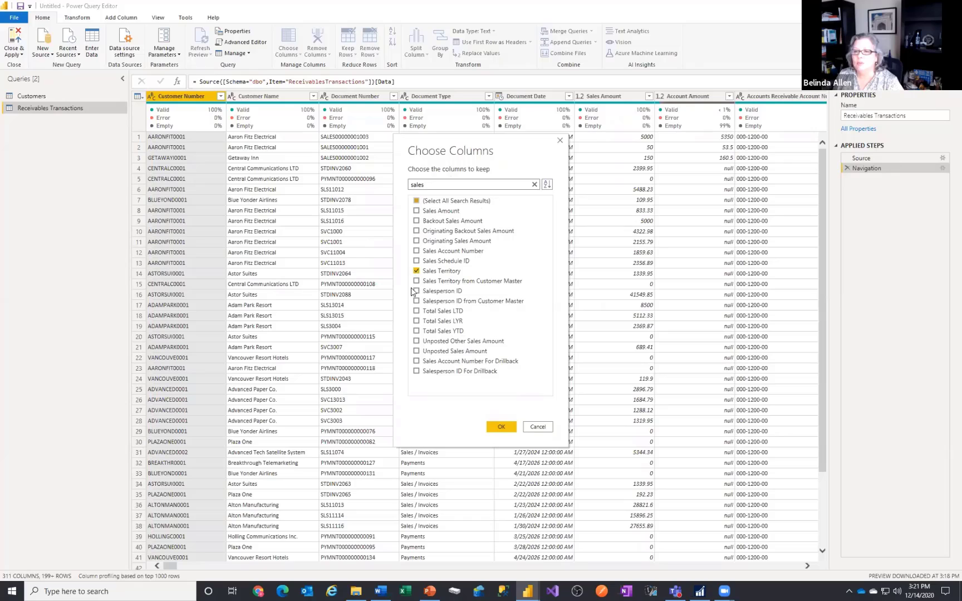
click(416, 291)
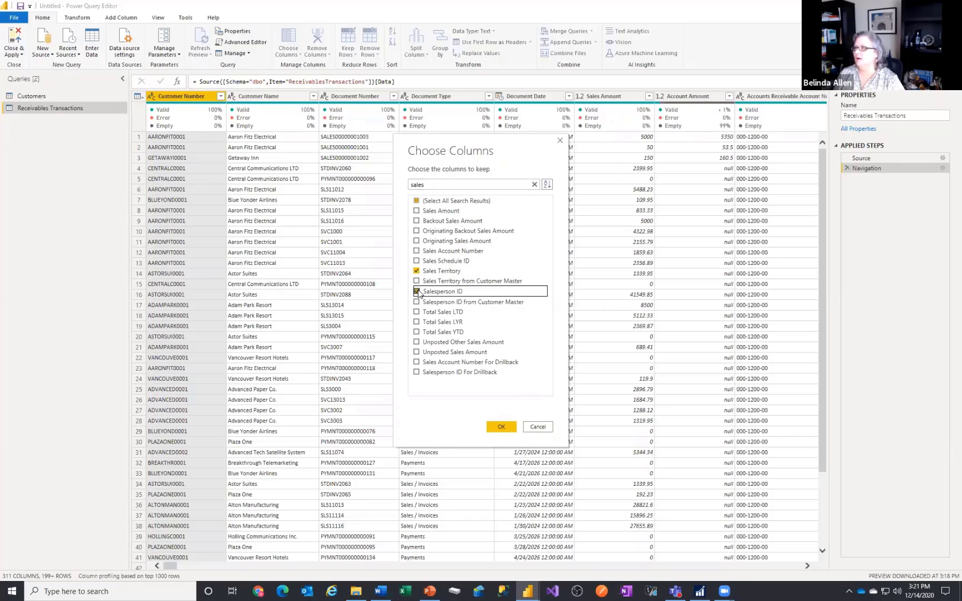
click(534, 186)
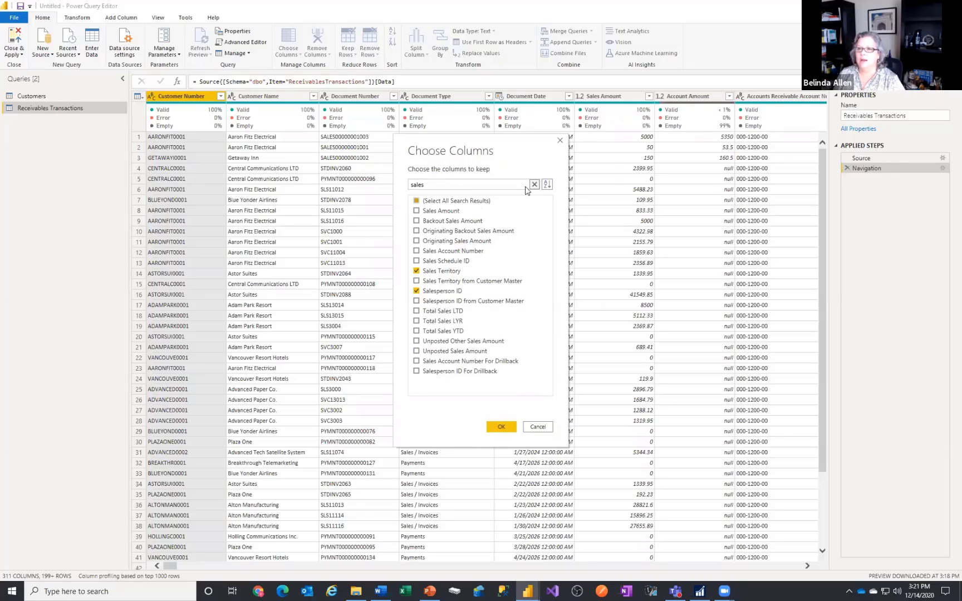
Search the columns for "void", also keep Void Status, and apply the column selection to the Receivables Transactions query
click(433, 184)
text(void)
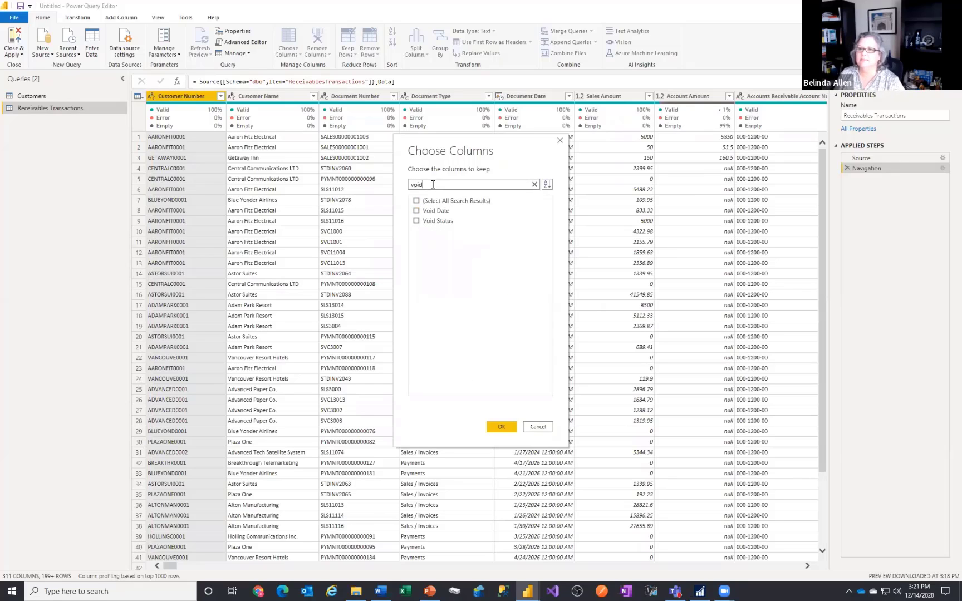
click(416, 221)
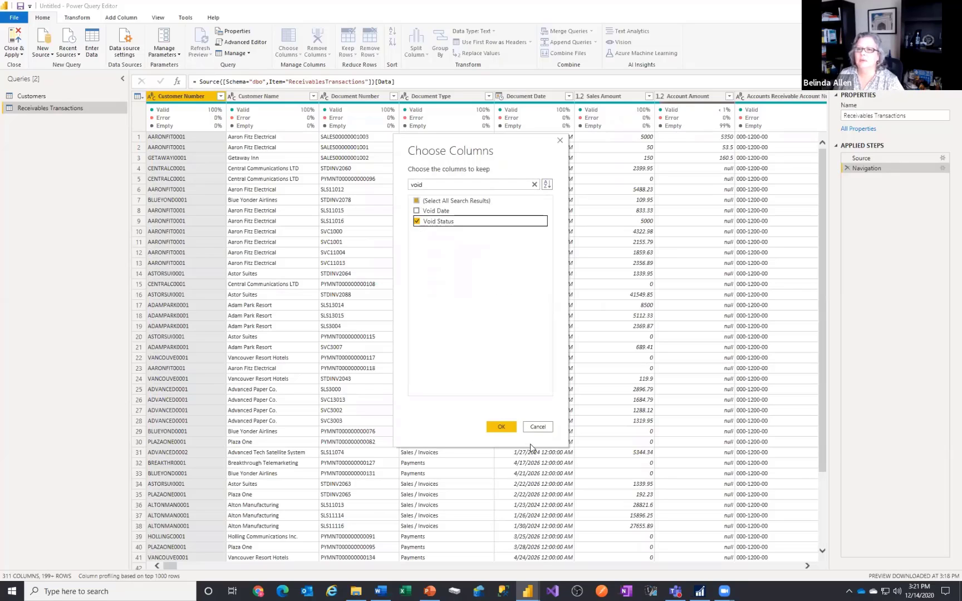
click(503, 429)
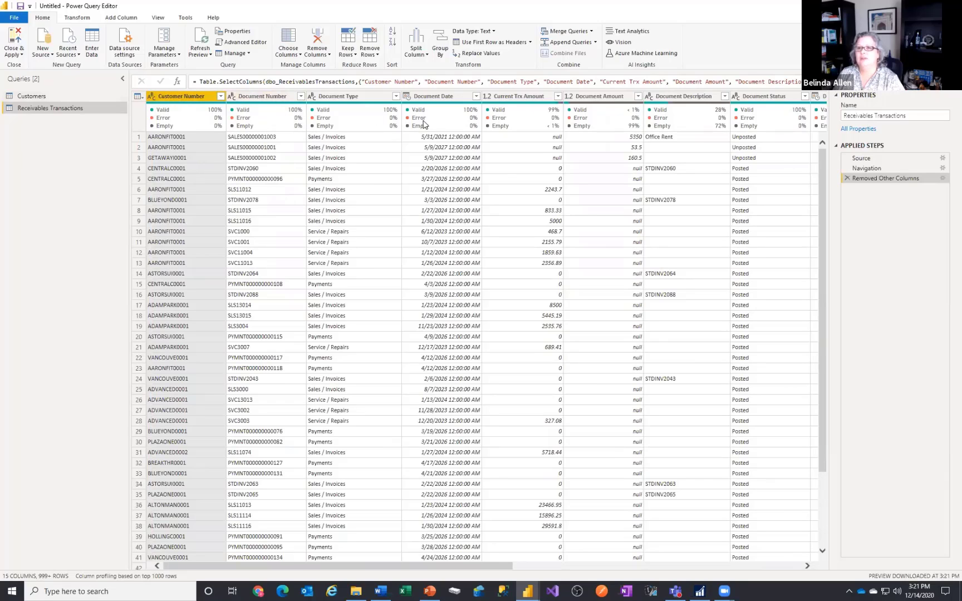
Change the data type of both the Document Date and Due Date columns to Date
mouse_move(424, 124)
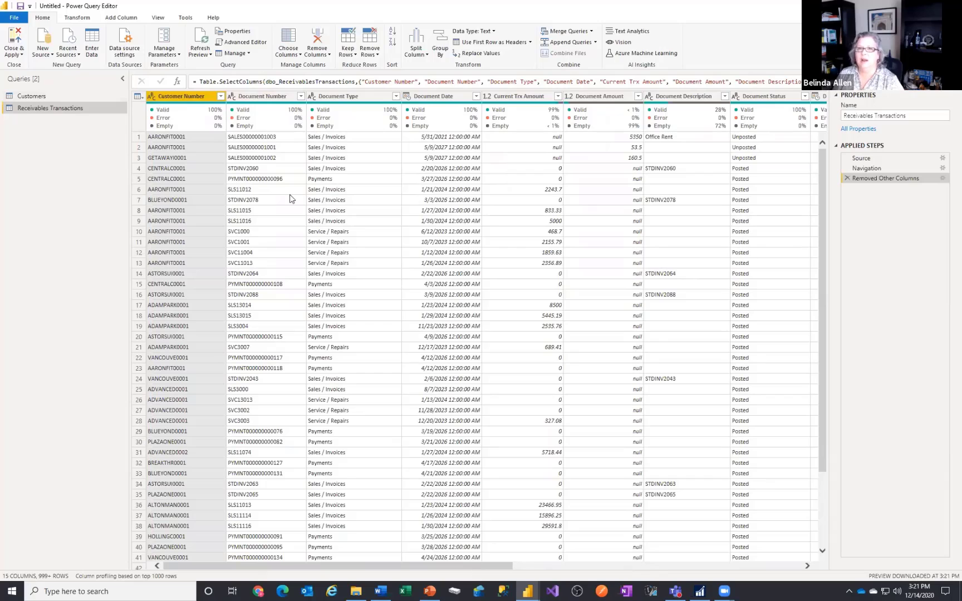
drag(425, 566, 509, 567)
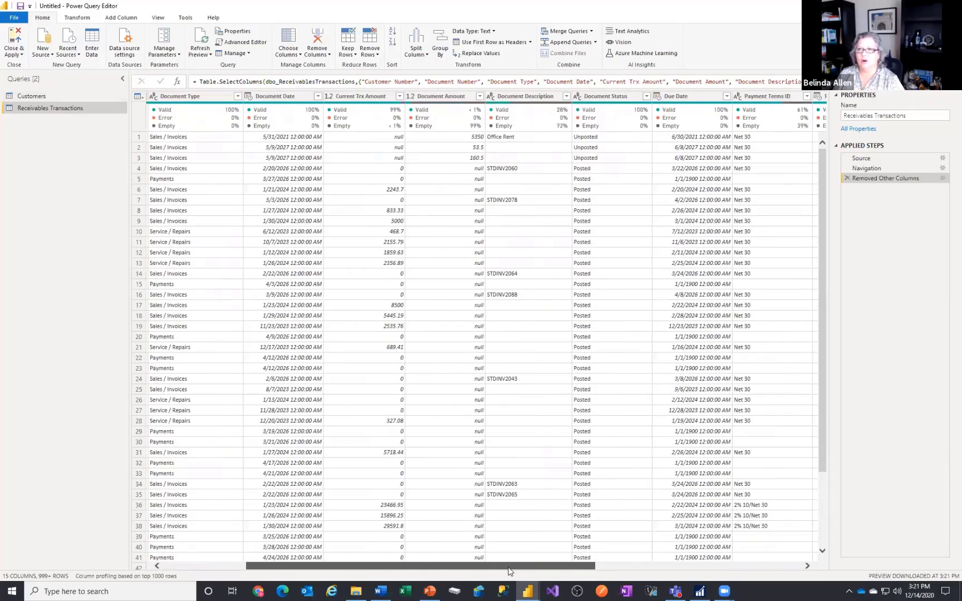
click(264, 98)
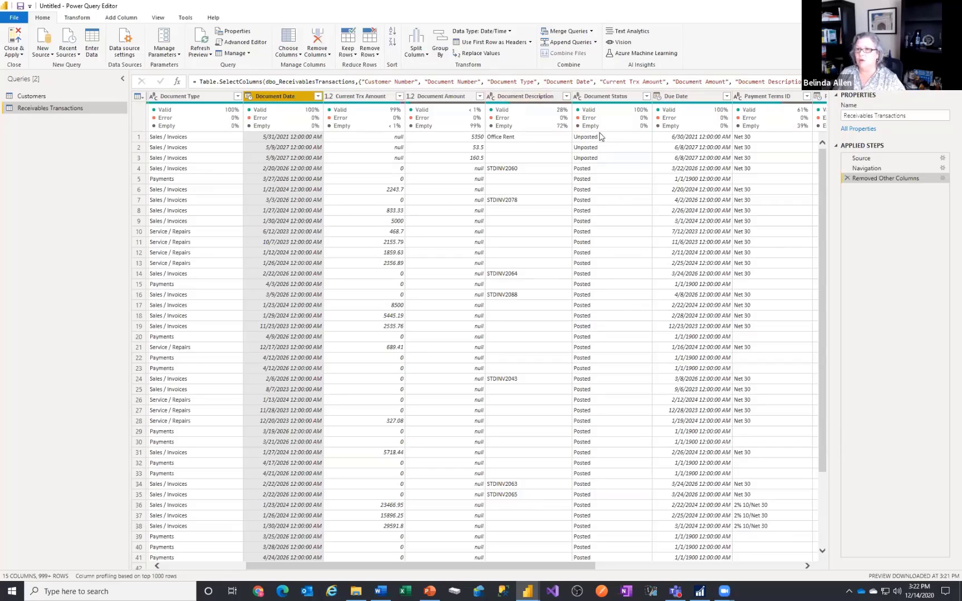
ctrl+click(696, 97)
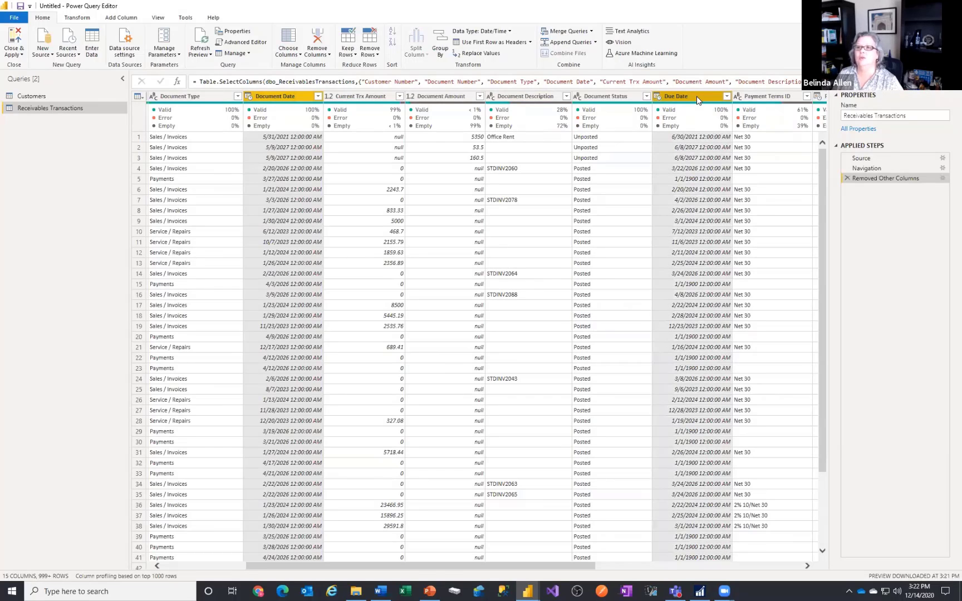
right_click(696, 97)
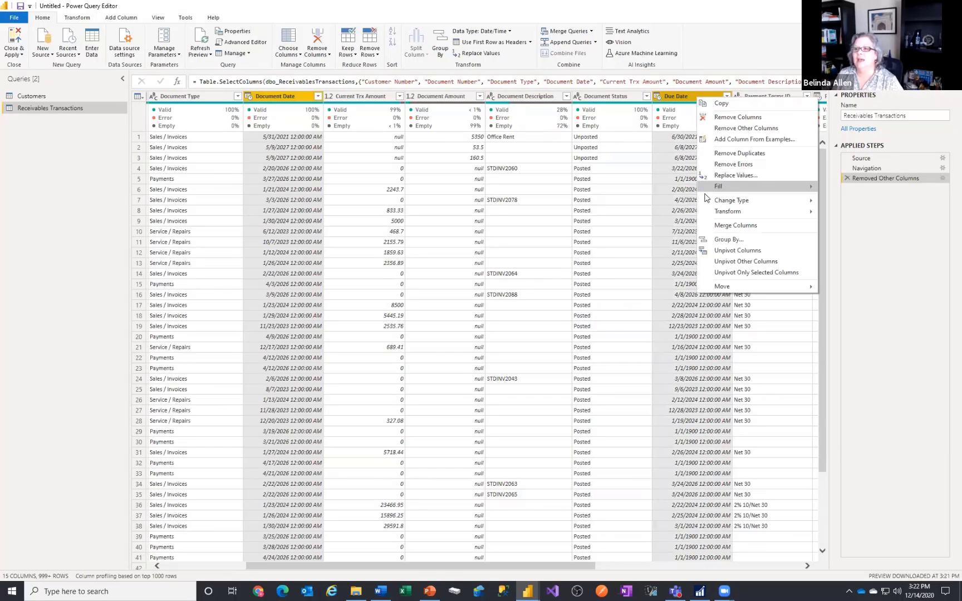
mouse_move(706, 200)
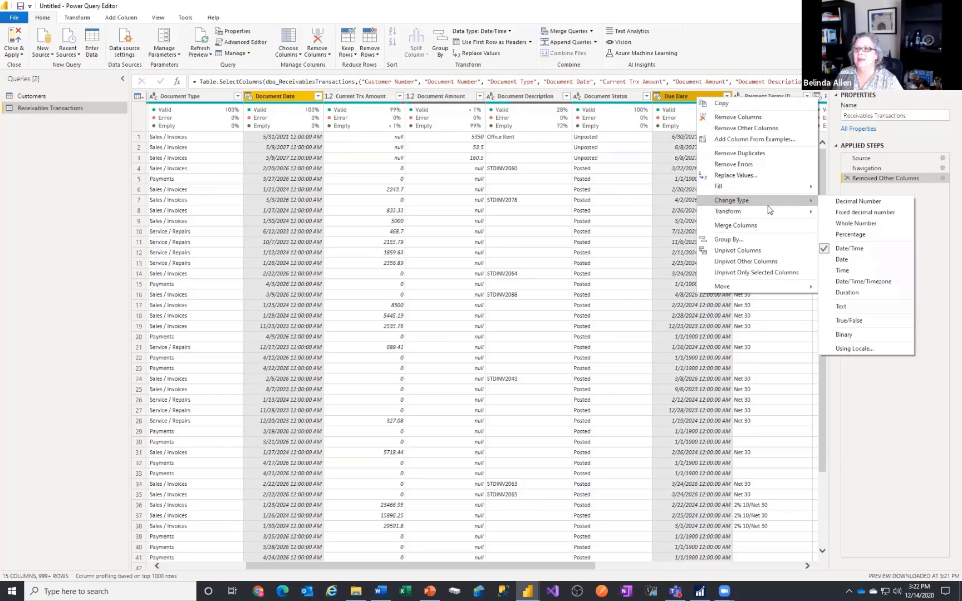
click(841, 259)
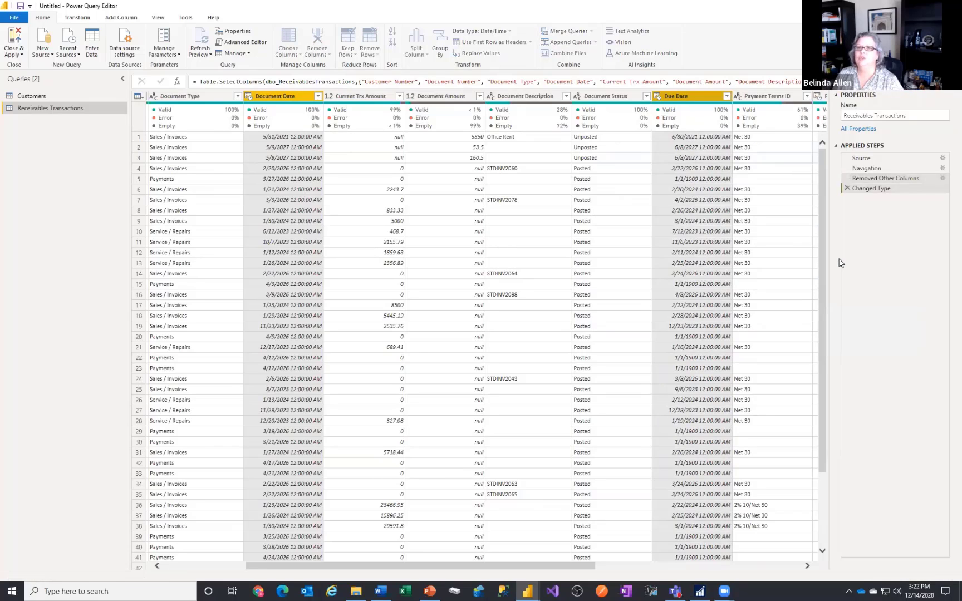
click(493, 32)
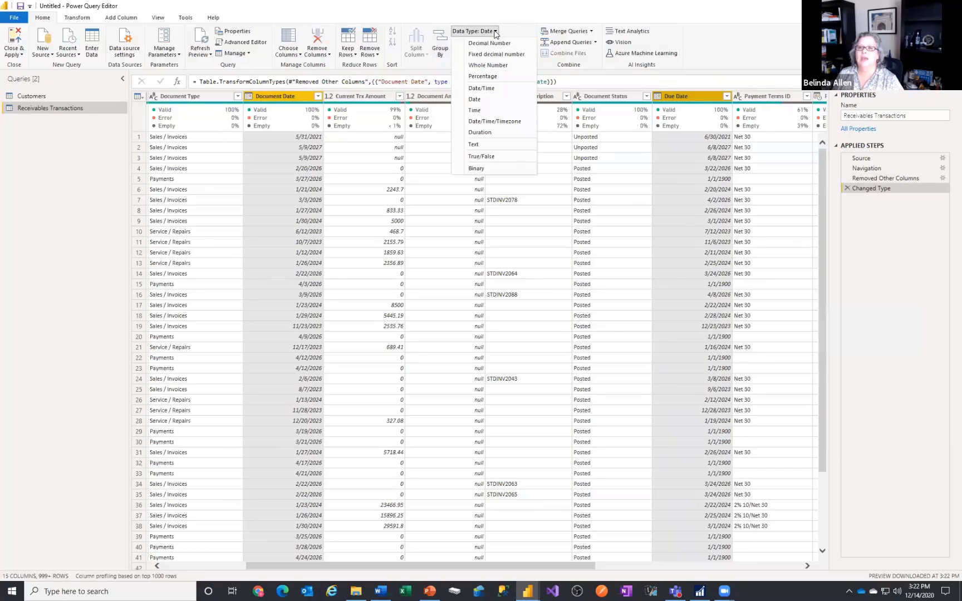
click(271, 300)
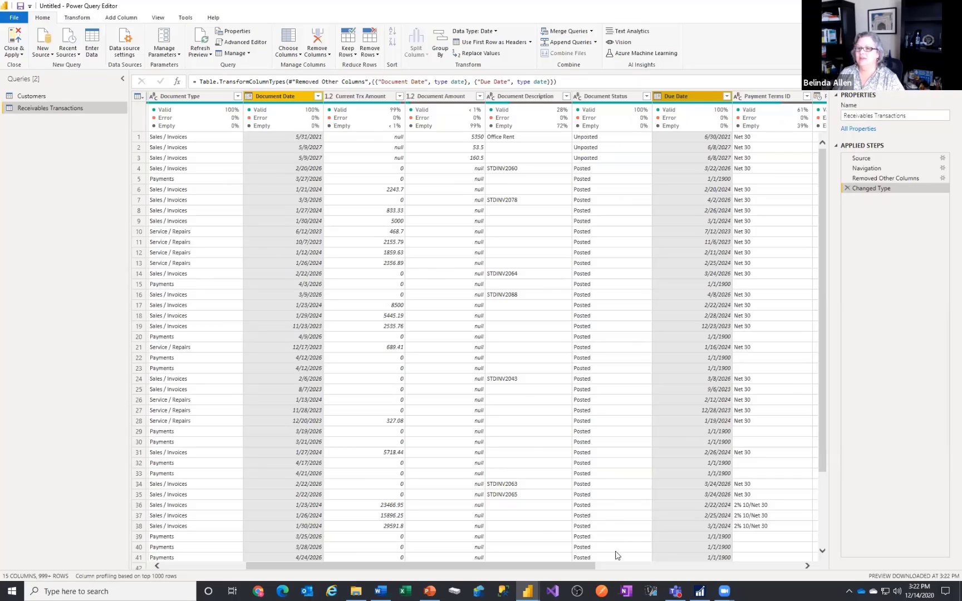
drag(560, 565, 766, 565)
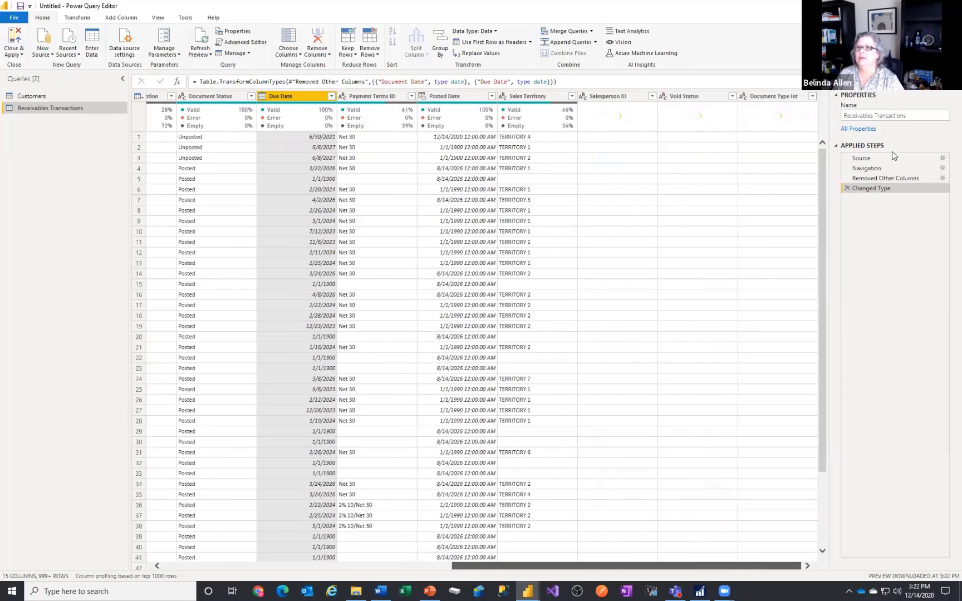
Try excluding Voided from the Void Status value list, review the filter's settings, and delete that filter step
click(731, 96)
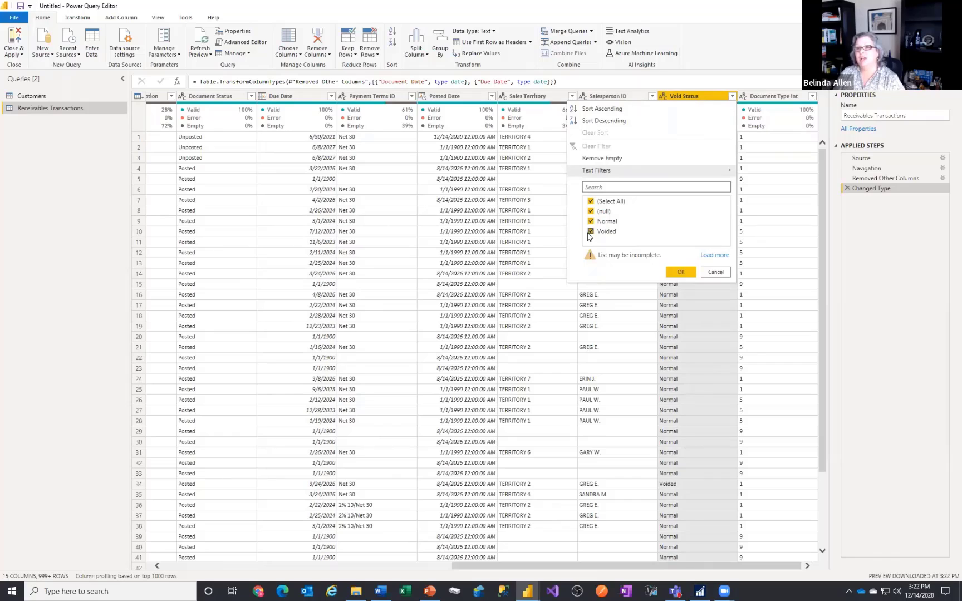
click(590, 231)
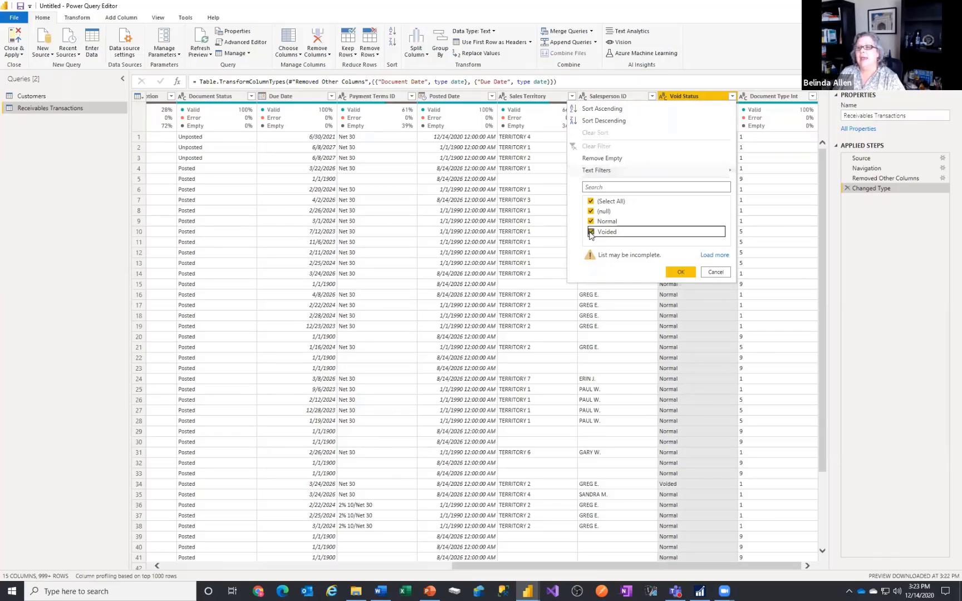
click(680, 272)
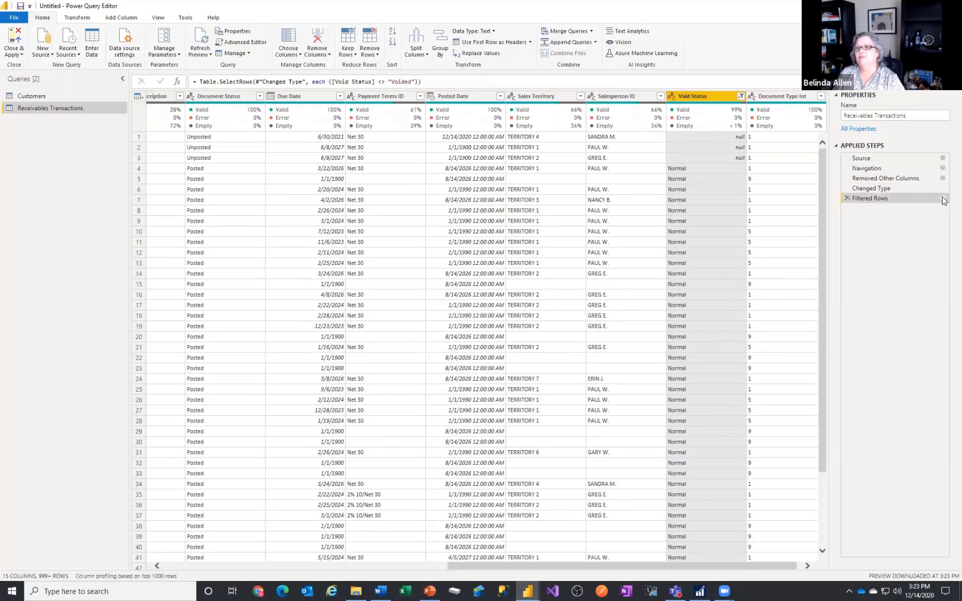
click(942, 198)
click(624, 346)
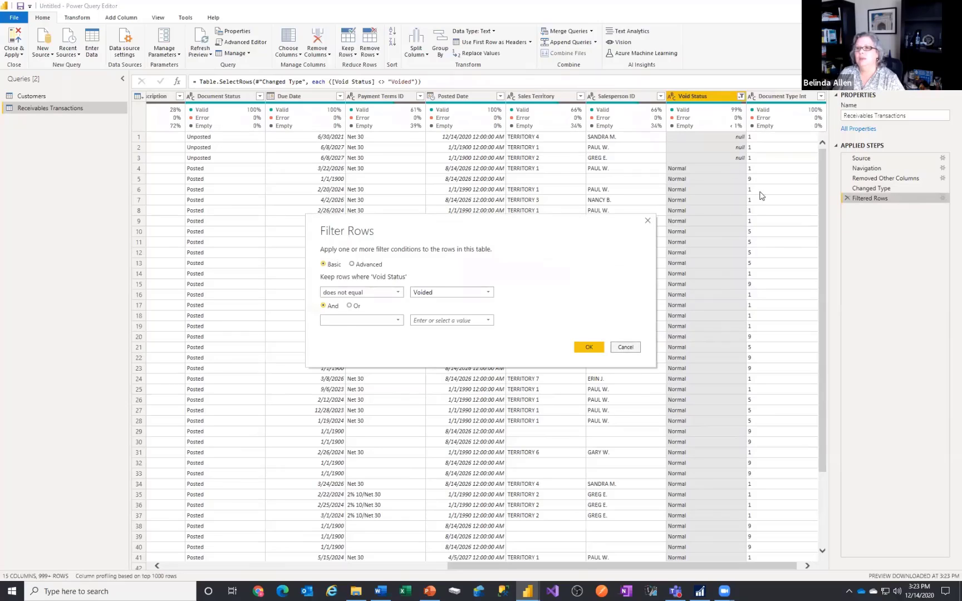
click(847, 197)
Filter the Receivables Transactions query with a text filter that keeps rows where Void Status does not equal Voided
click(740, 96)
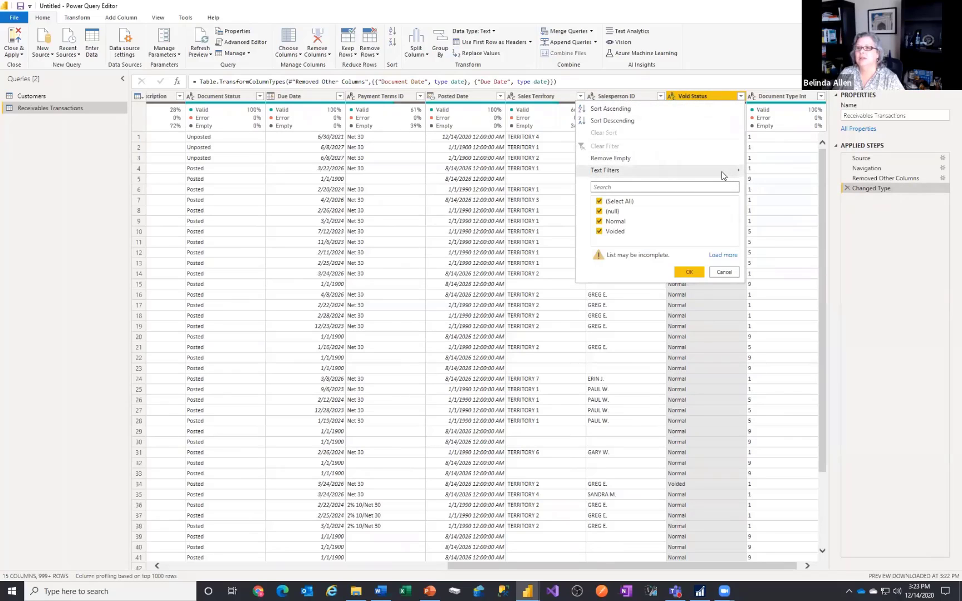
mouse_move(734, 170)
click(782, 185)
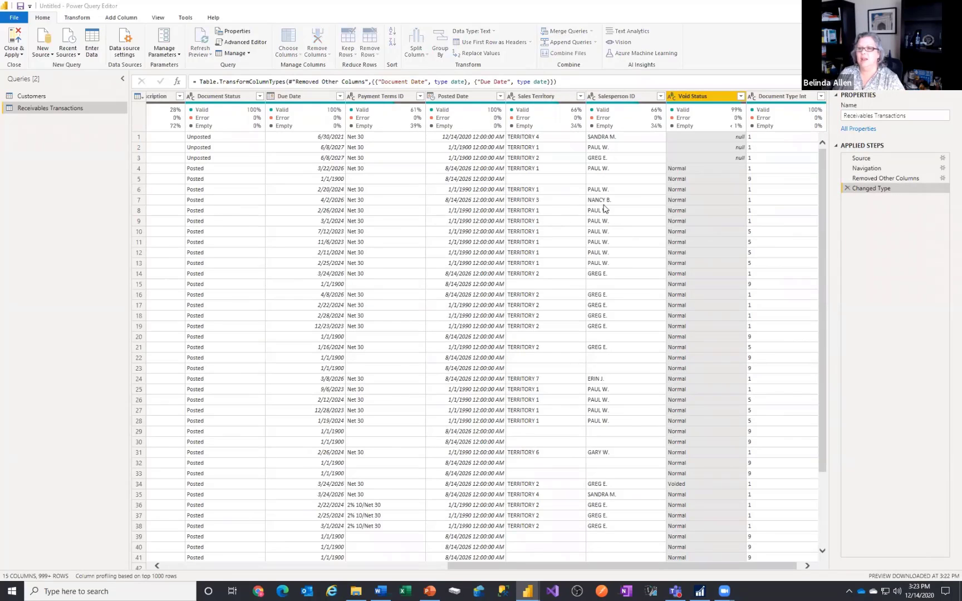
click(465, 293)
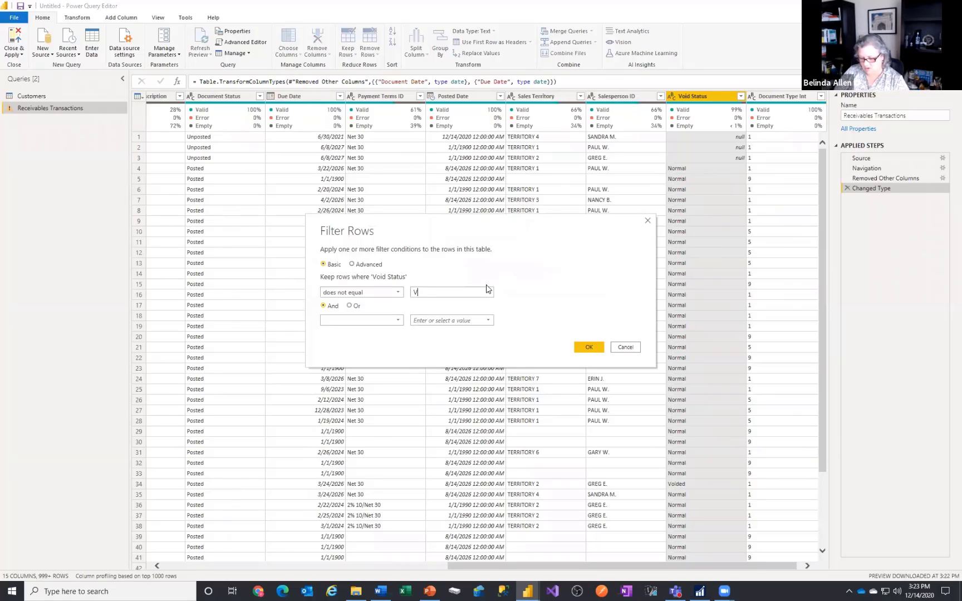
text(Voided)
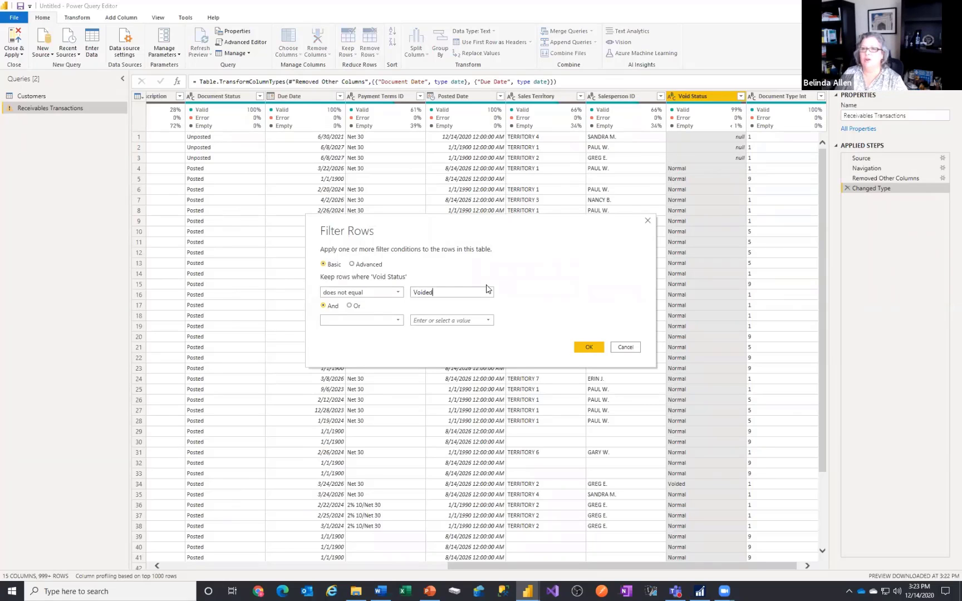
click(591, 348)
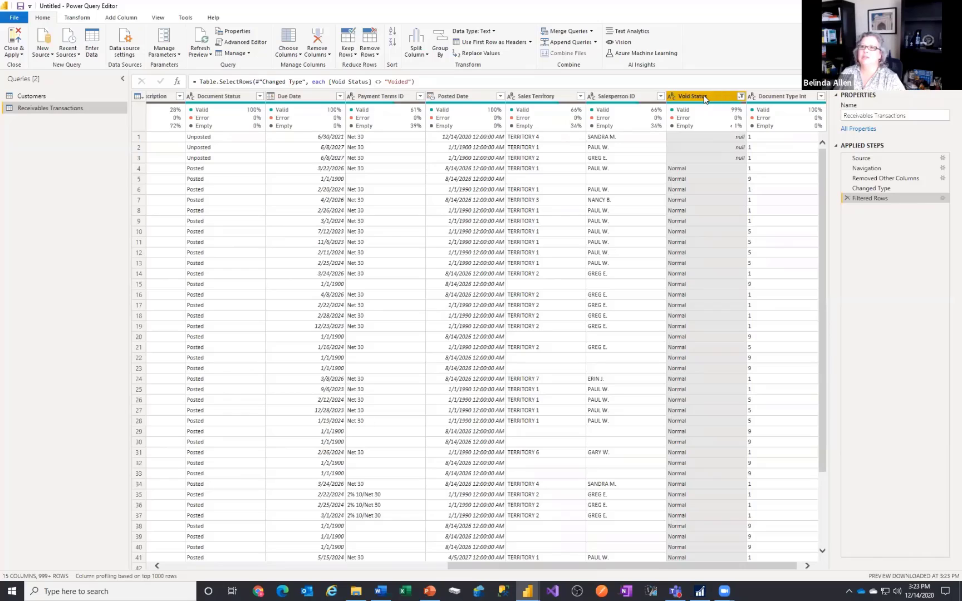
click(671, 97)
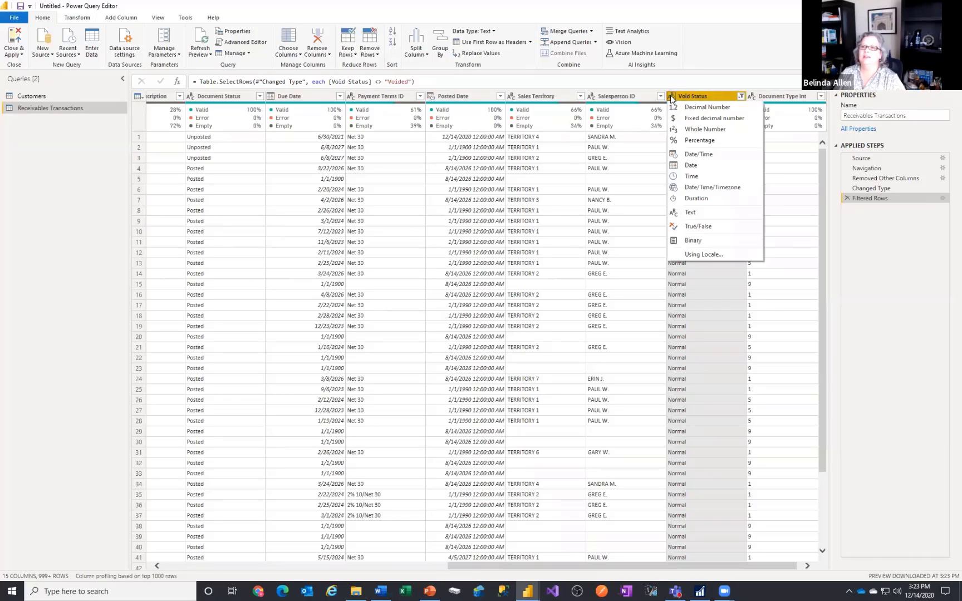
click(707, 216)
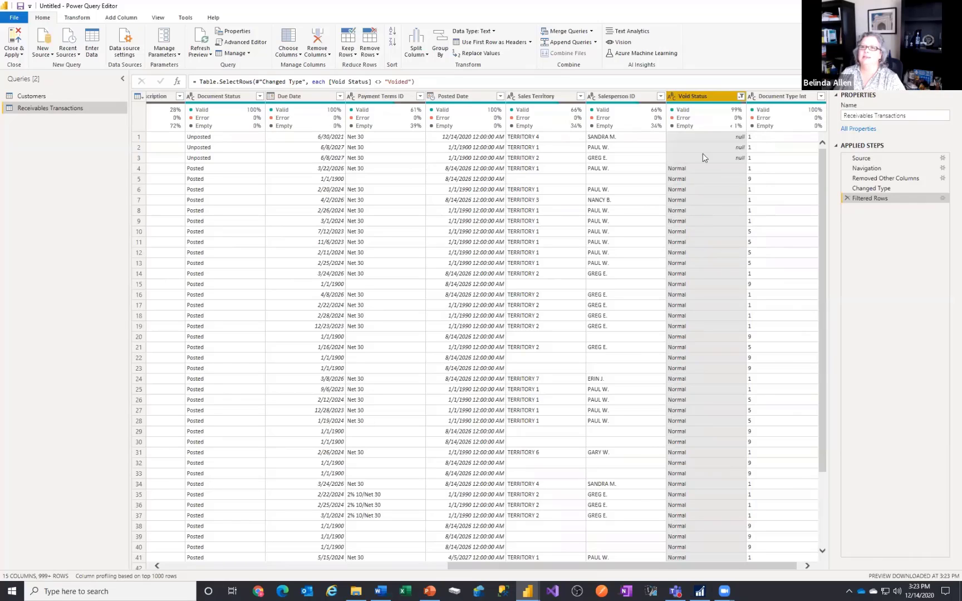
click(846, 207)
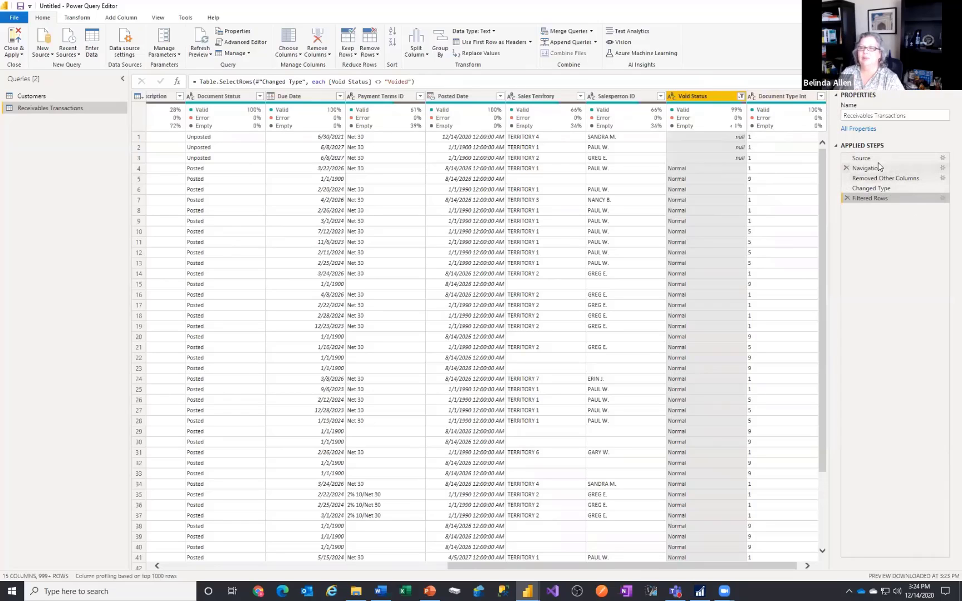
Rename the Filtered Rows applied step as "Removed Voids"
right_click(879, 202)
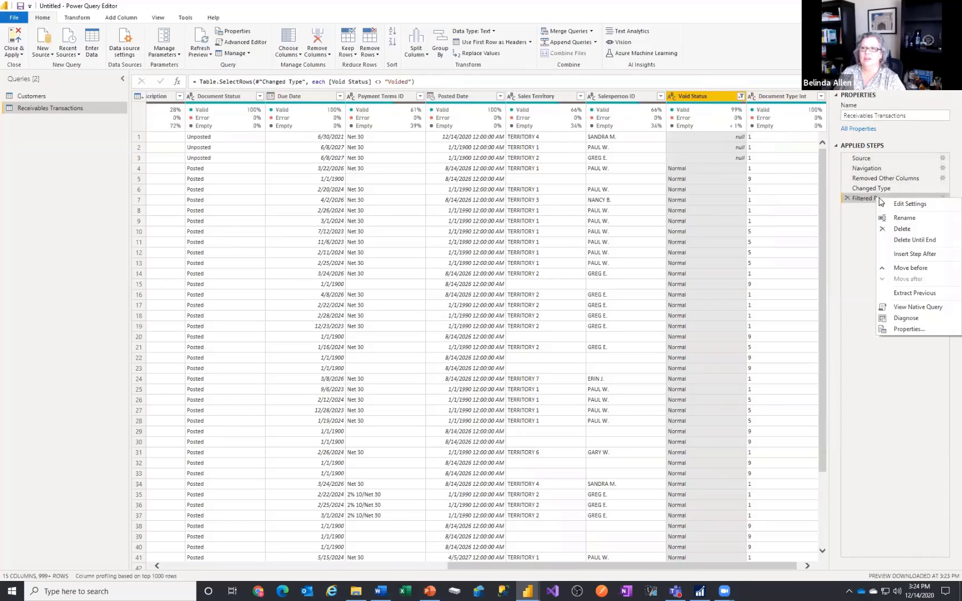
click(907, 222)
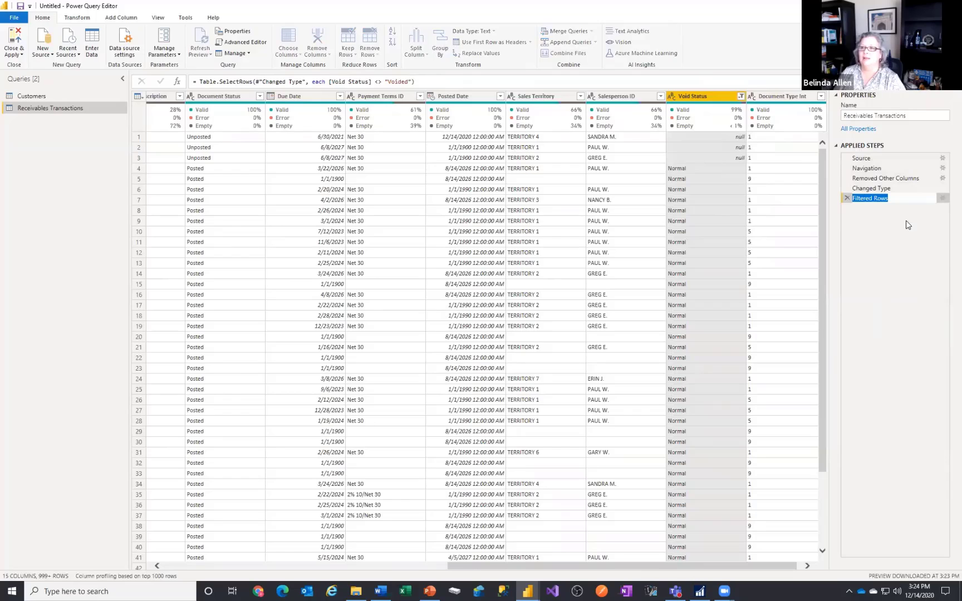
click(880, 200)
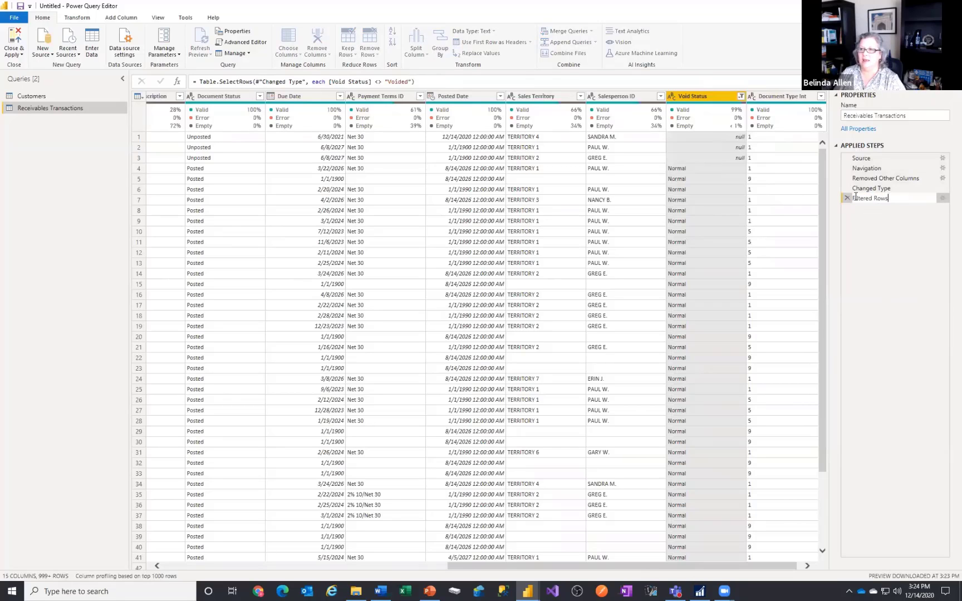
drag(890, 198, 853, 194)
text(TR)
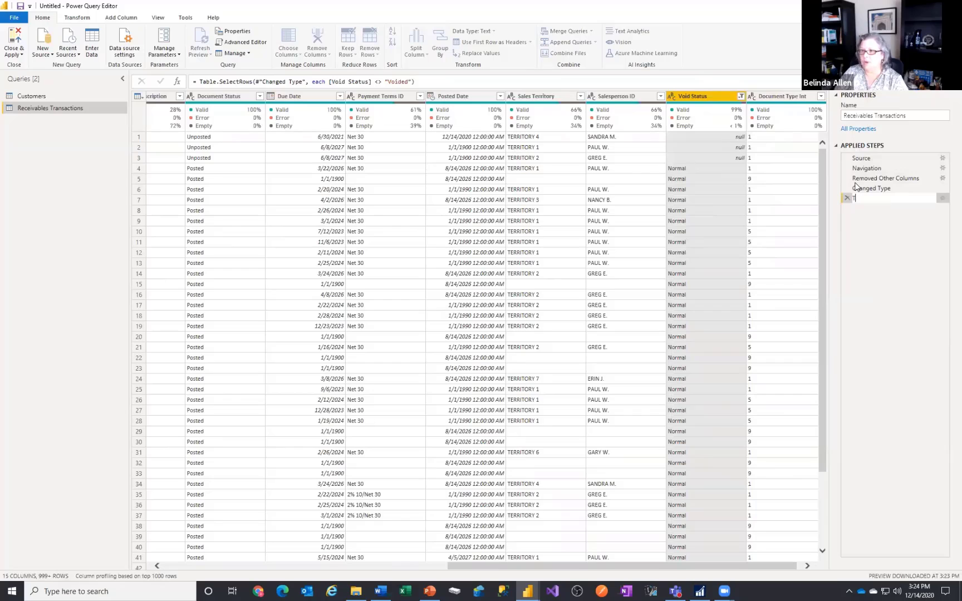
text(moved Voids)
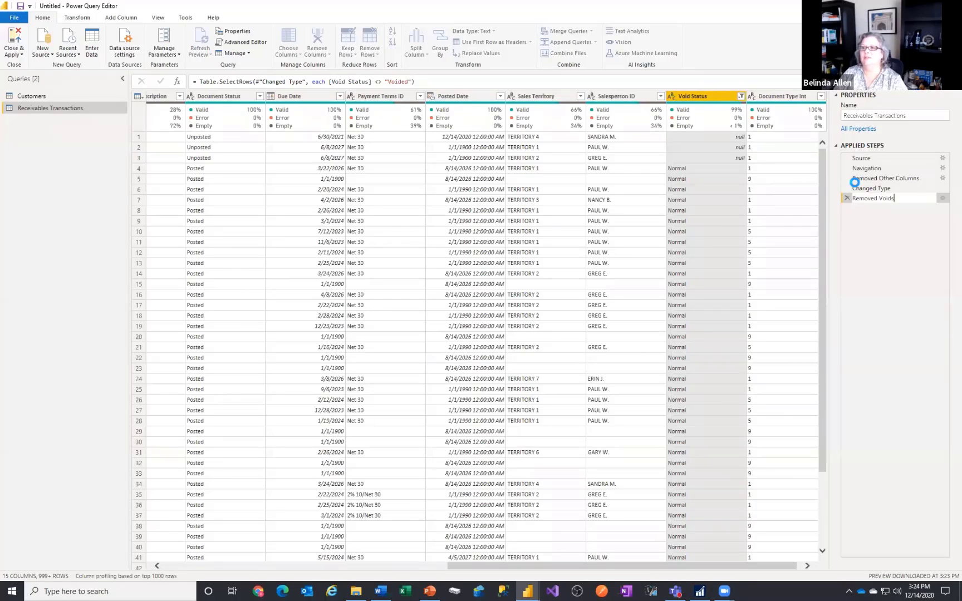
key(Return)
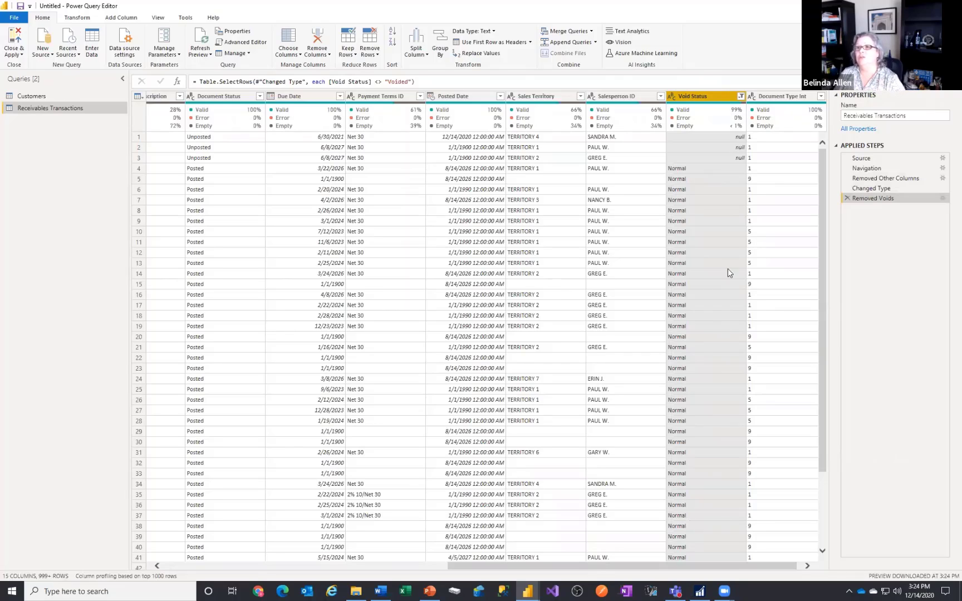
Remove the Void Status and Posted Date columns from the Receivables Transactions query
right_click(695, 97)
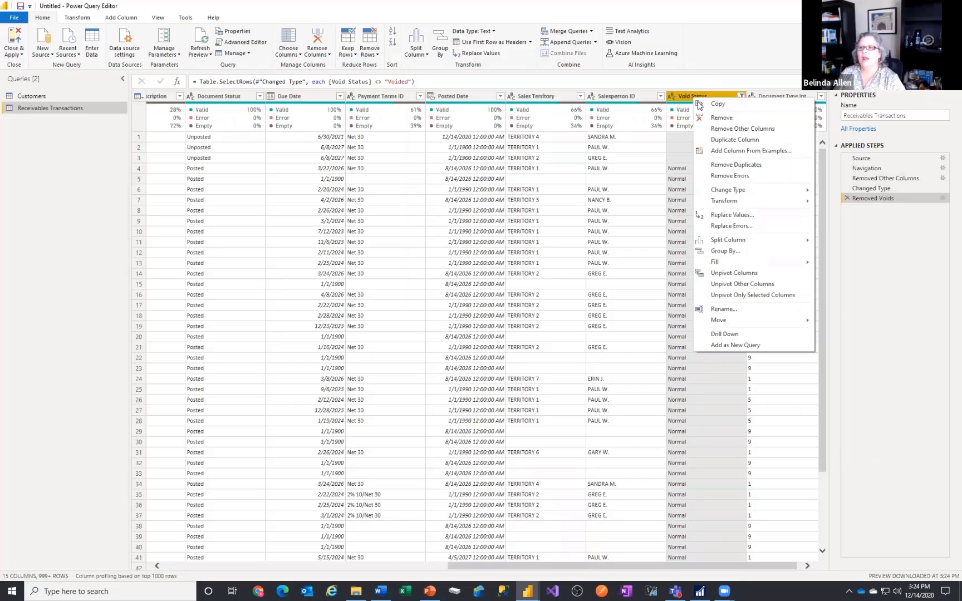
click(721, 117)
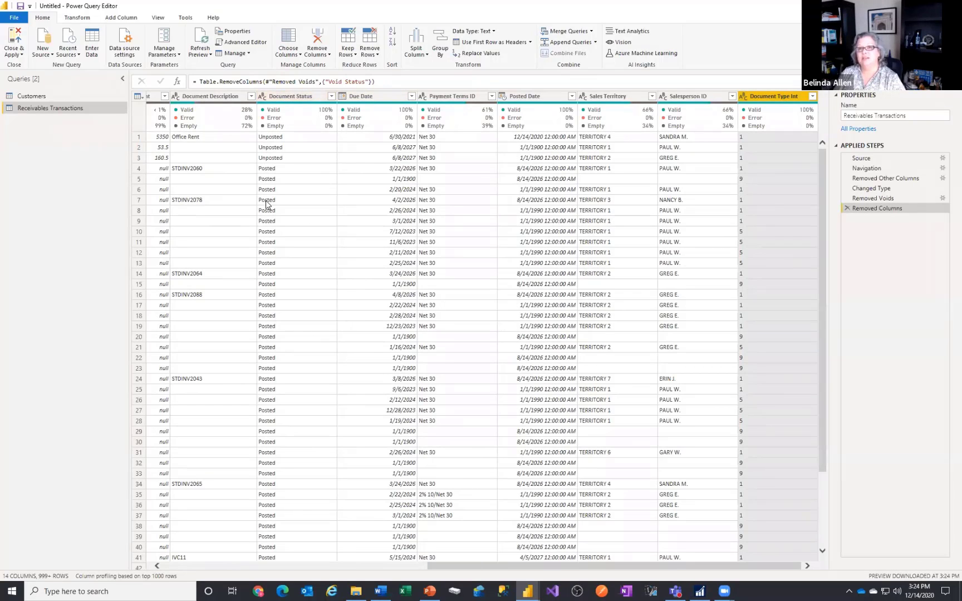
mouse_move(284, 106)
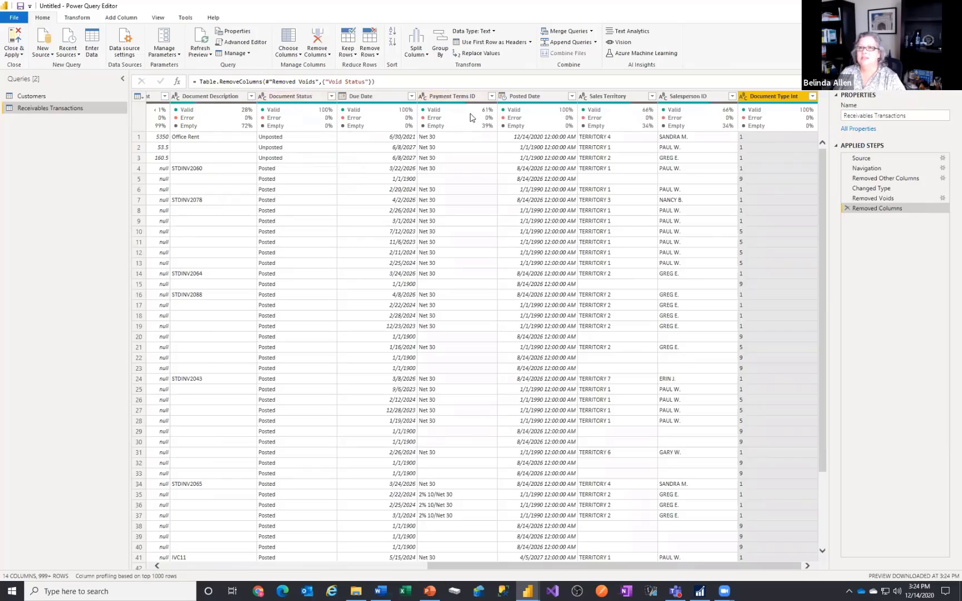
click(527, 97)
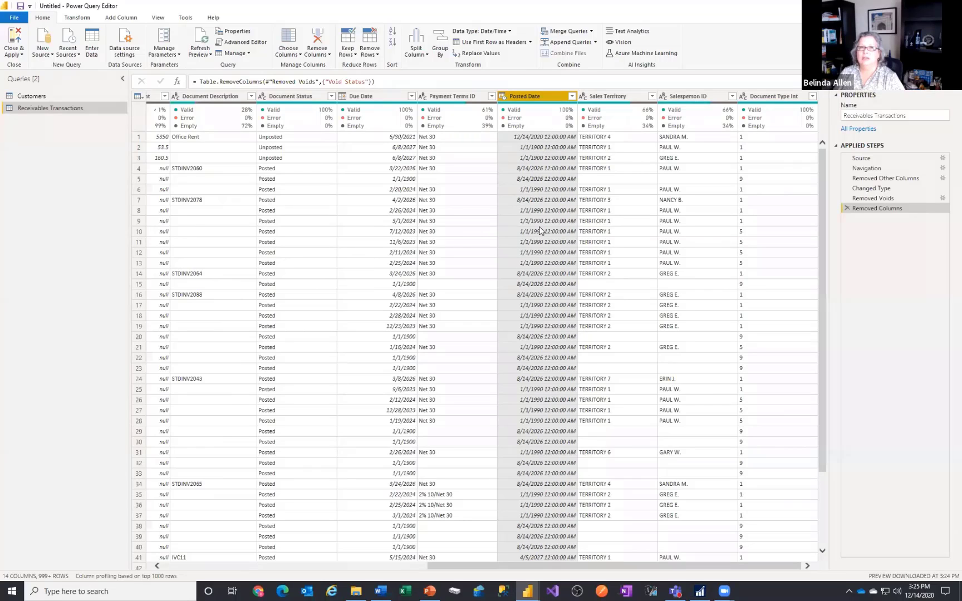
right_click(537, 99)
click(566, 117)
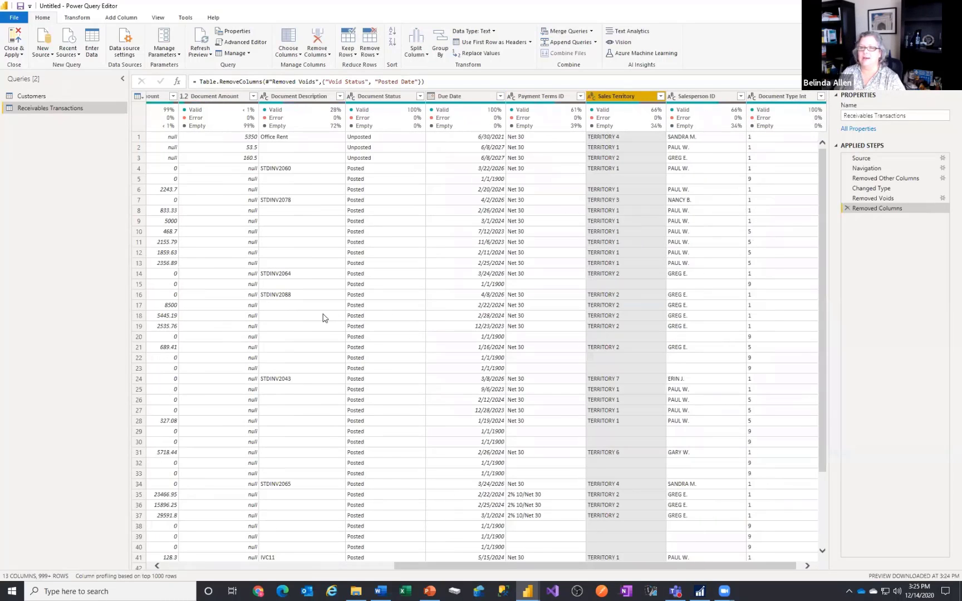
Inspect a few individual Customer Number values for trailing spaces and apply the Trim text format to the Customer Number column
drag(420, 566, 167, 563)
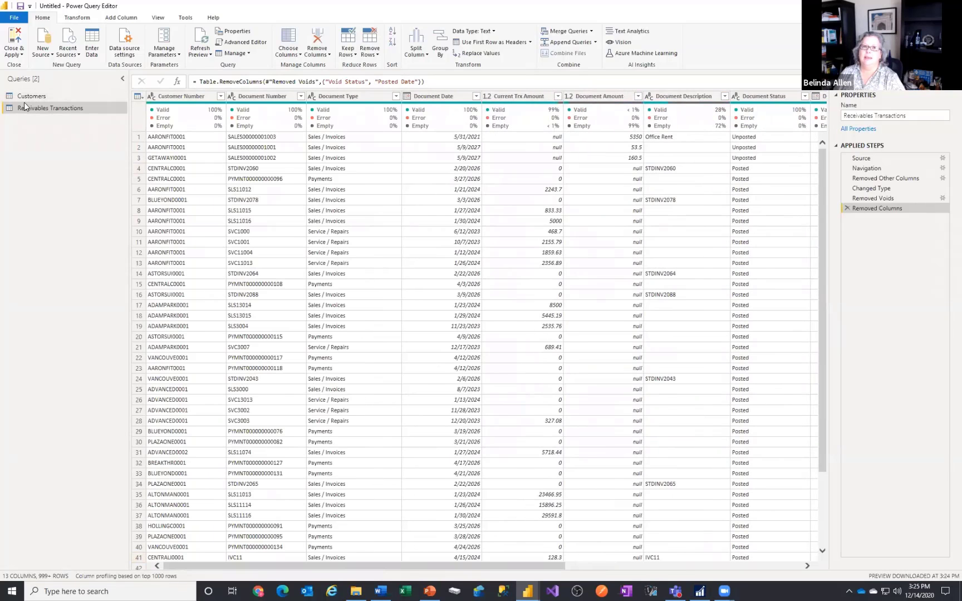
click(187, 99)
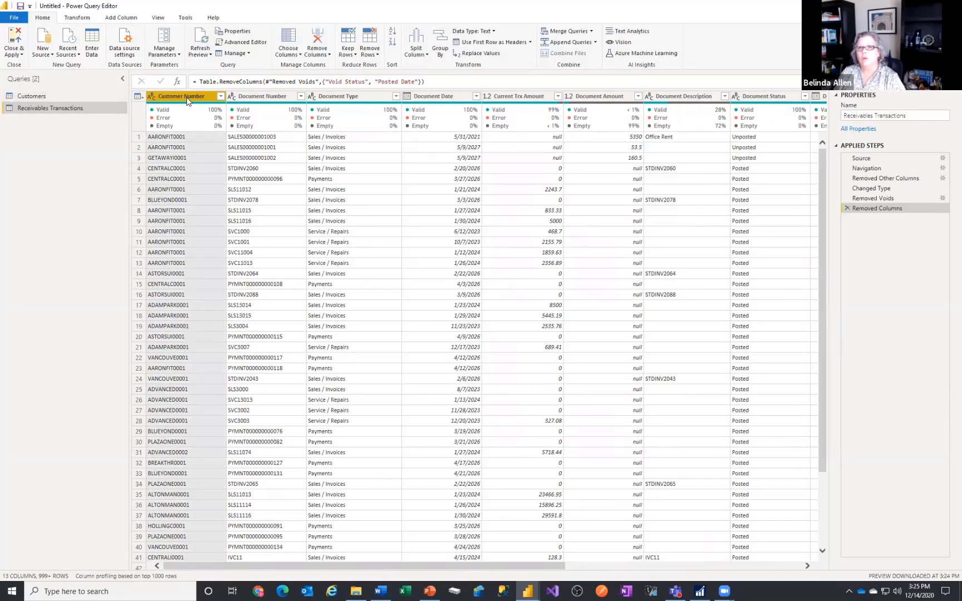
click(165, 156)
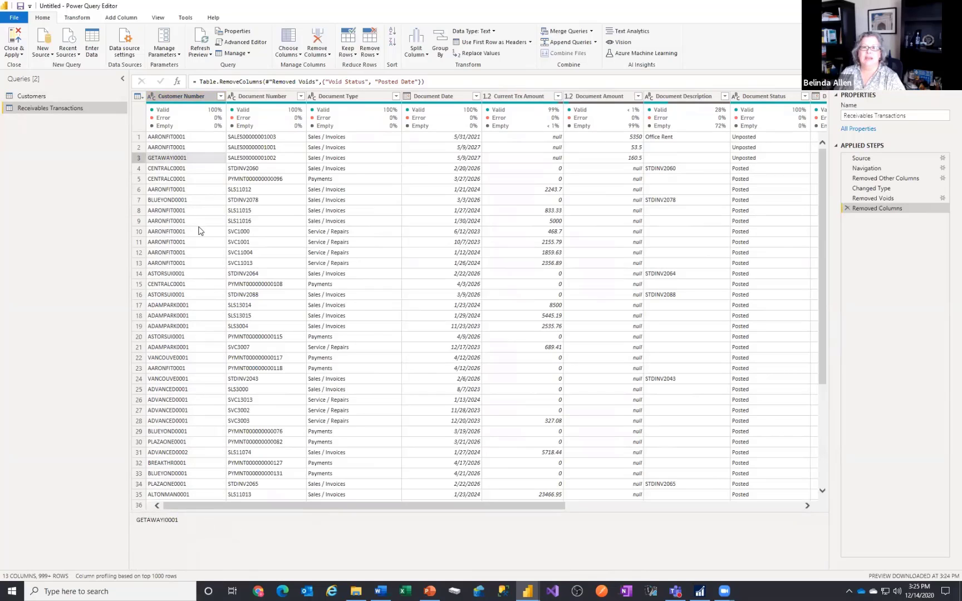
click(180, 199)
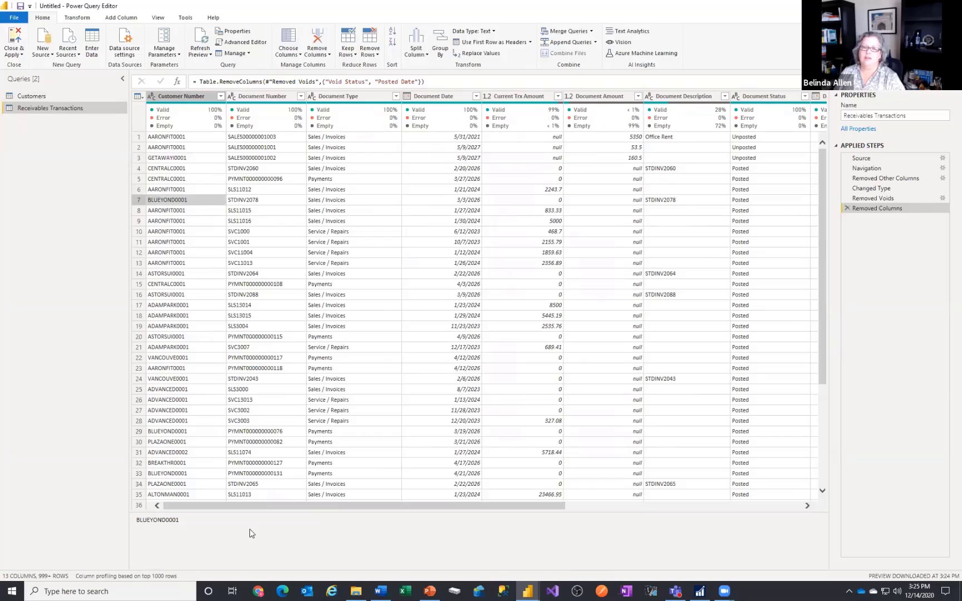
click(236, 522)
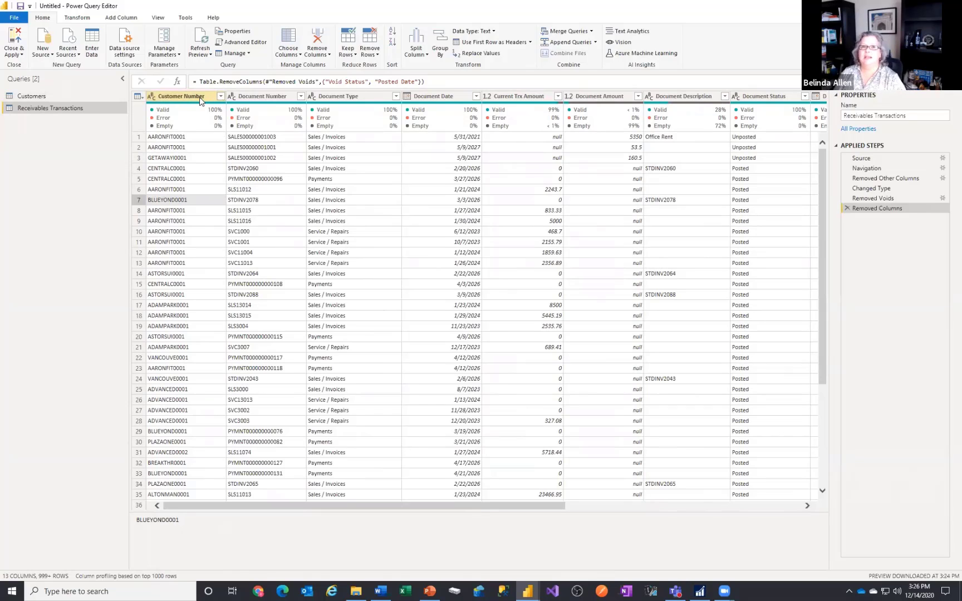
click(180, 96)
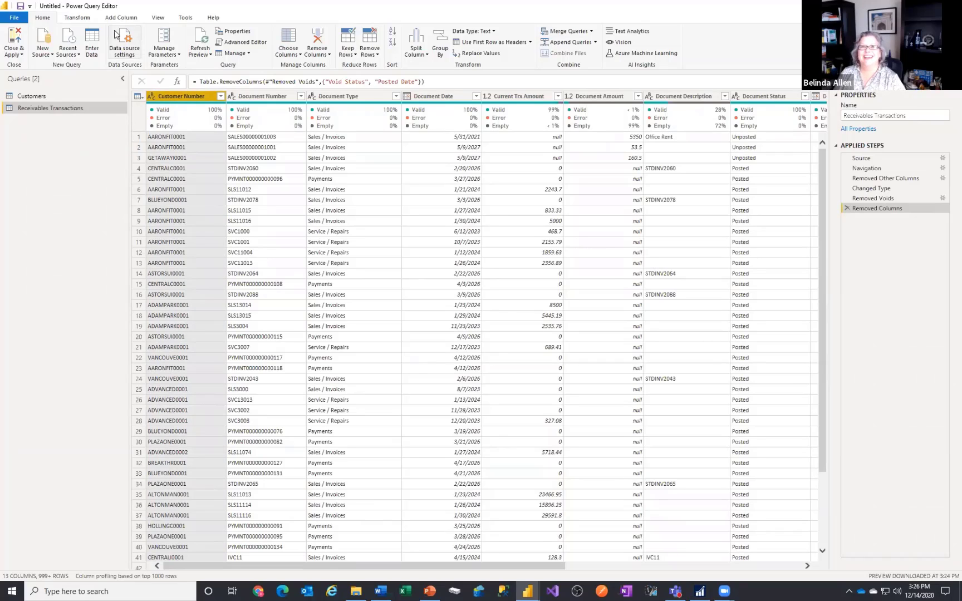
click(77, 17)
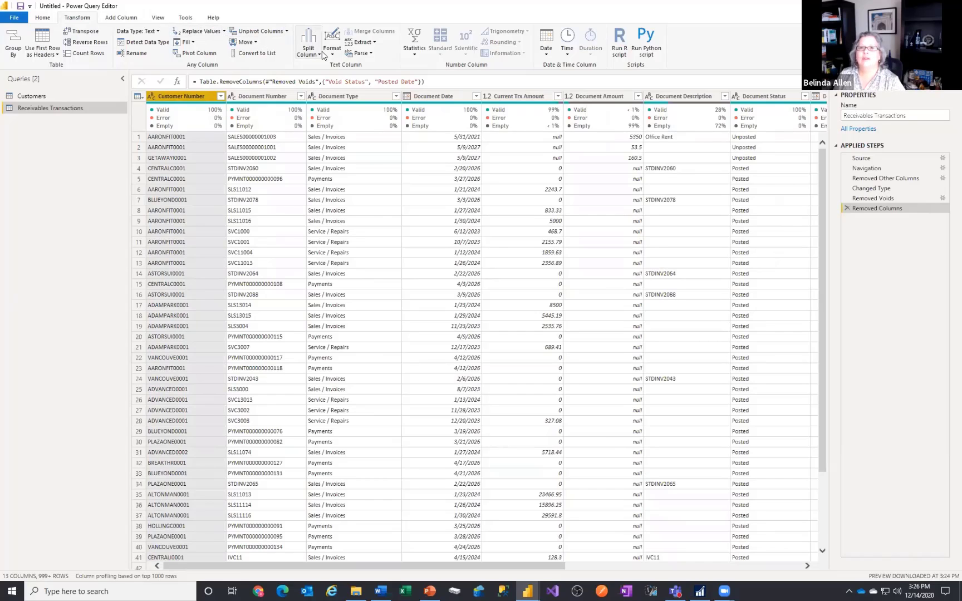
click(334, 54)
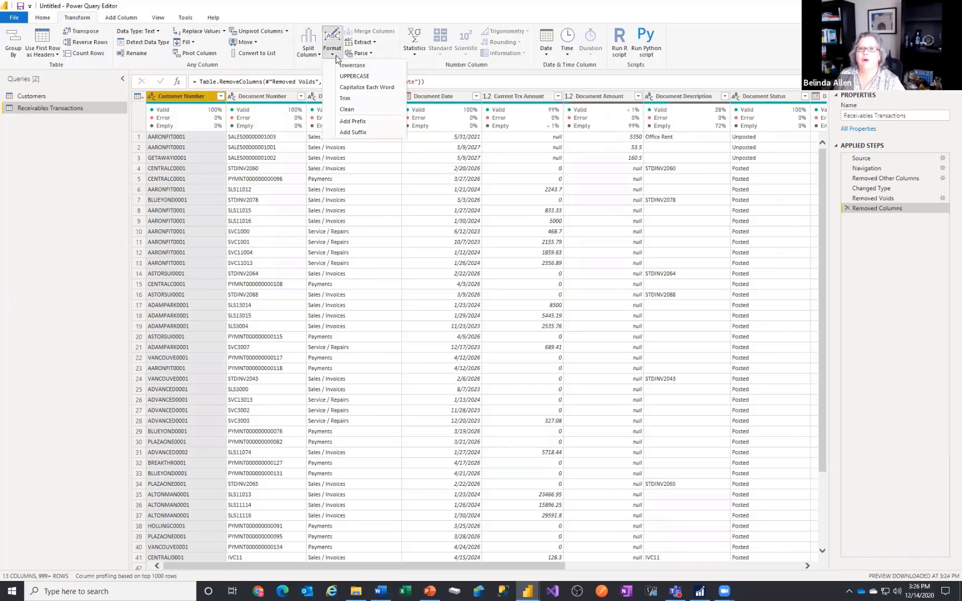
click(344, 98)
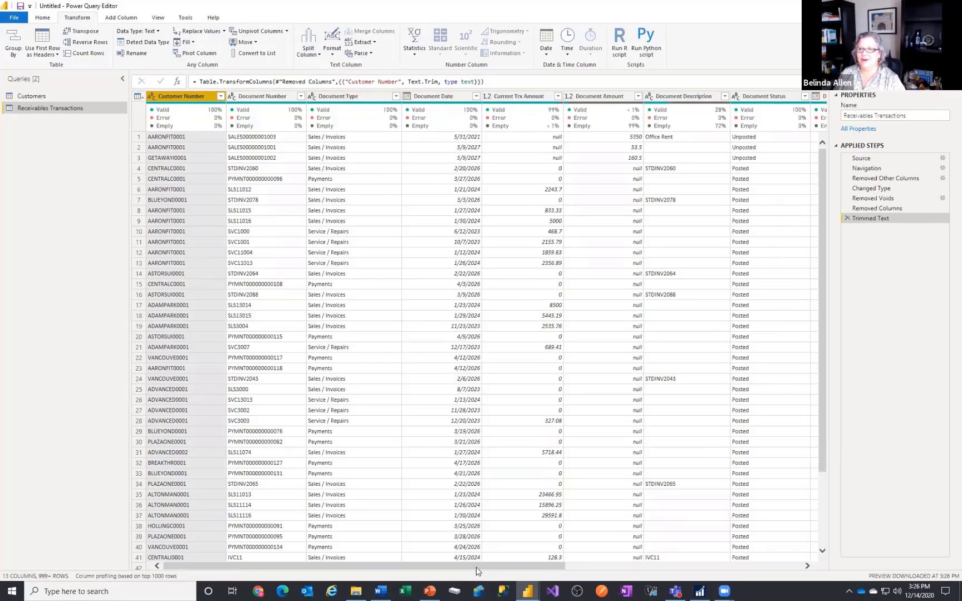
Filter the Receivables Transactions query to exclude rows where Current Trx Amount is 0, and check the condition in the filter step's settings
drag(477, 567, 567, 586)
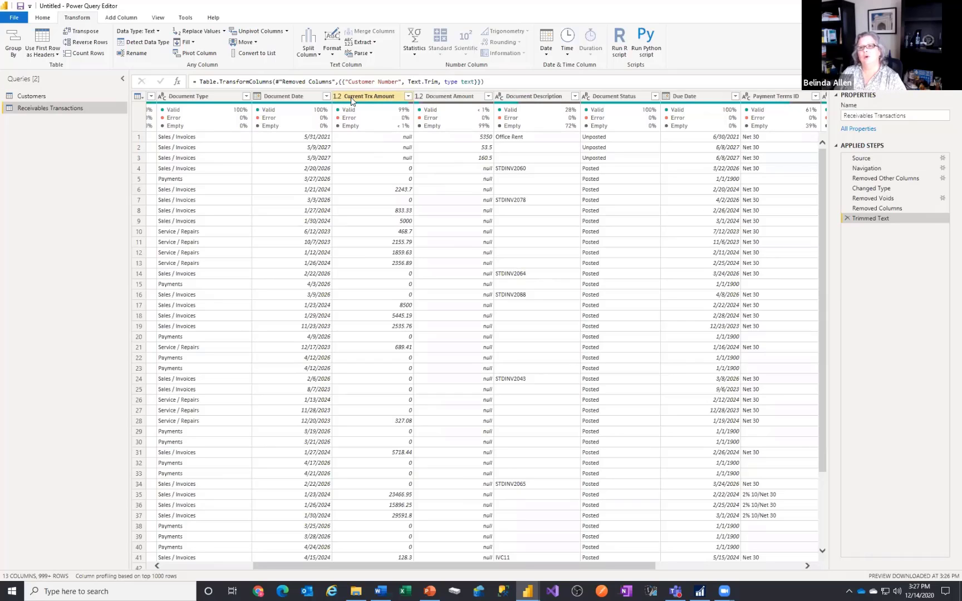
click(402, 97)
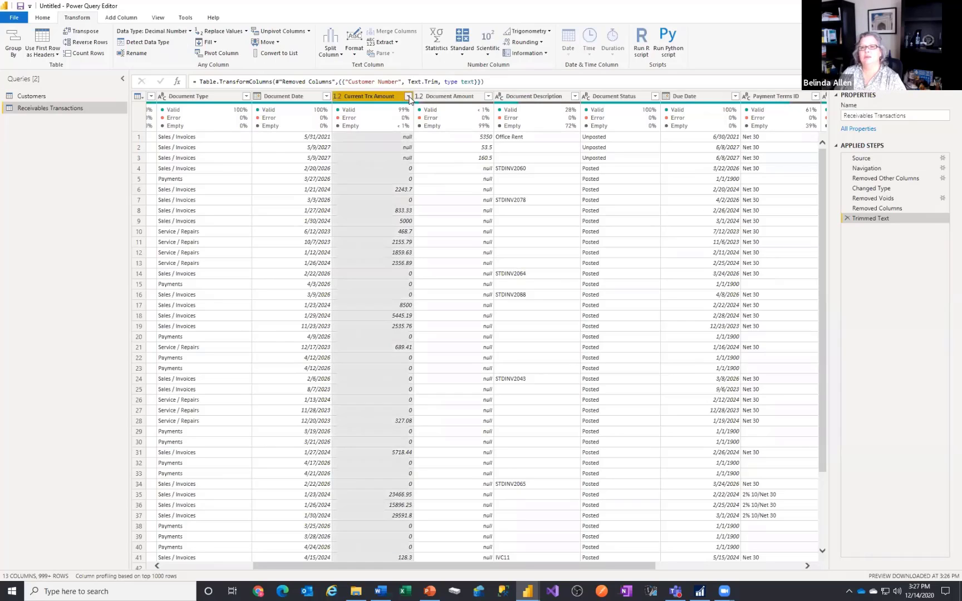
click(408, 97)
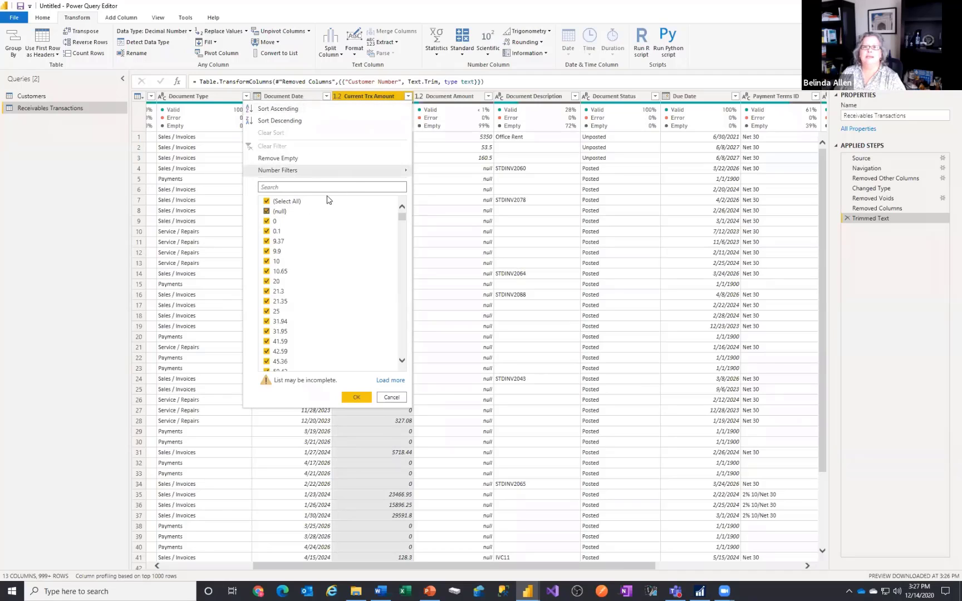
click(273, 222)
click(356, 396)
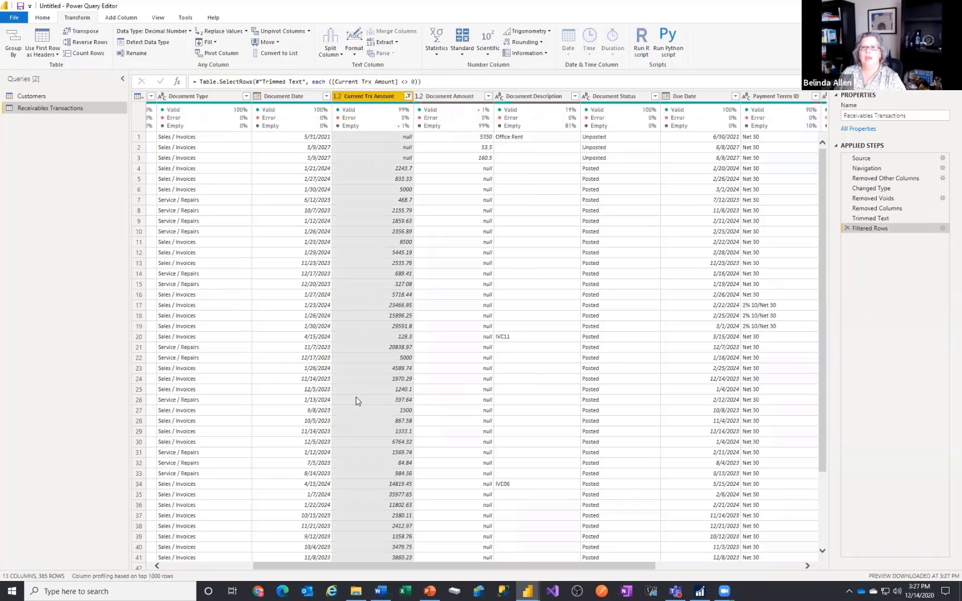
click(943, 229)
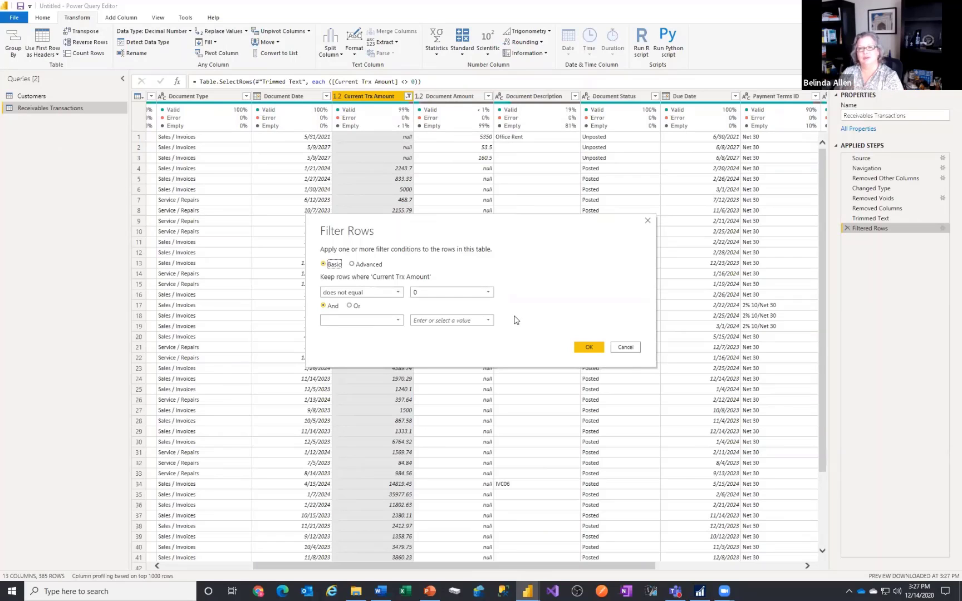
click(589, 348)
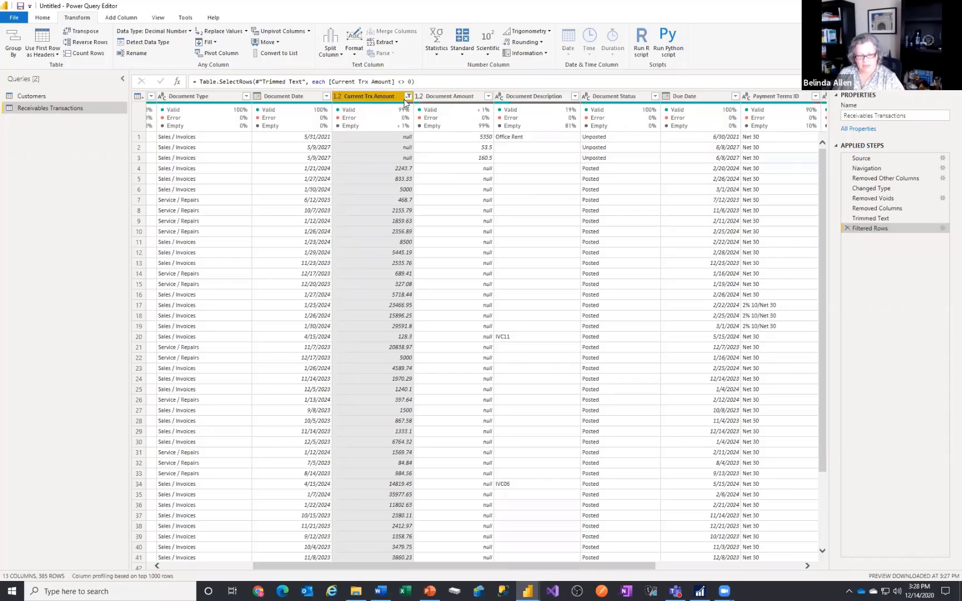
Replace null values with 0 in both the Current Trx Amount and Document Amount columns
ctrl+click(461, 98)
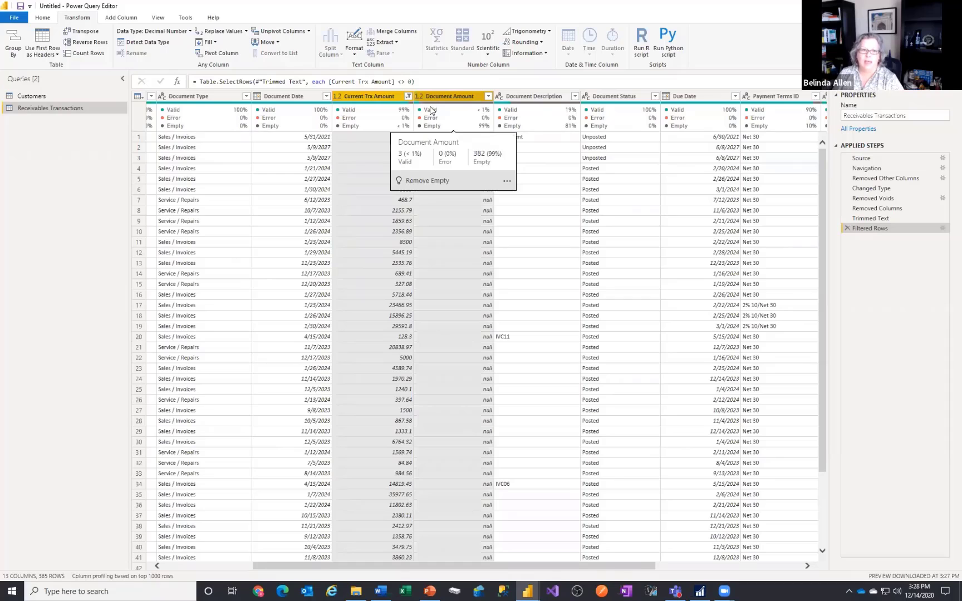
right_click(371, 104)
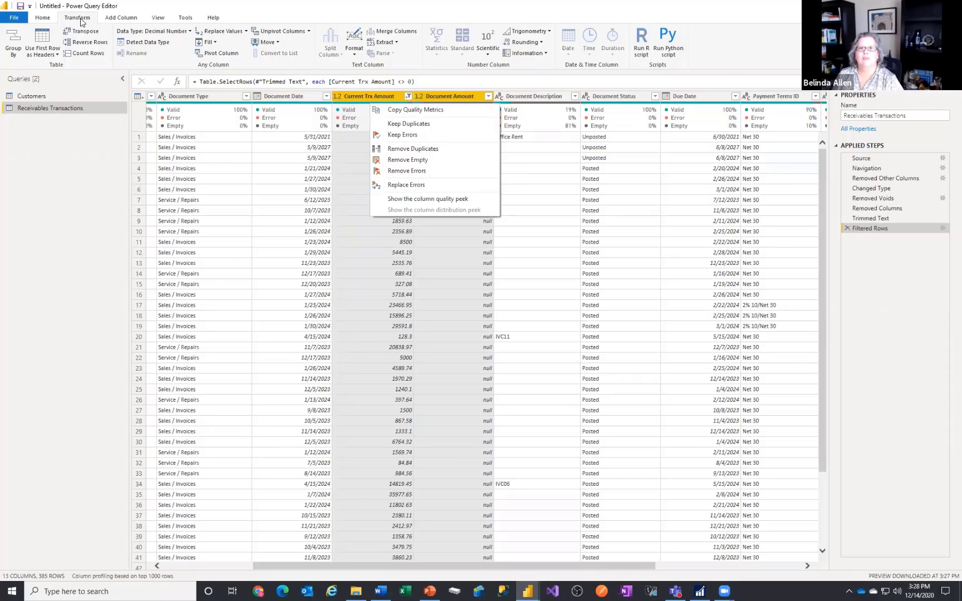
click(233, 35)
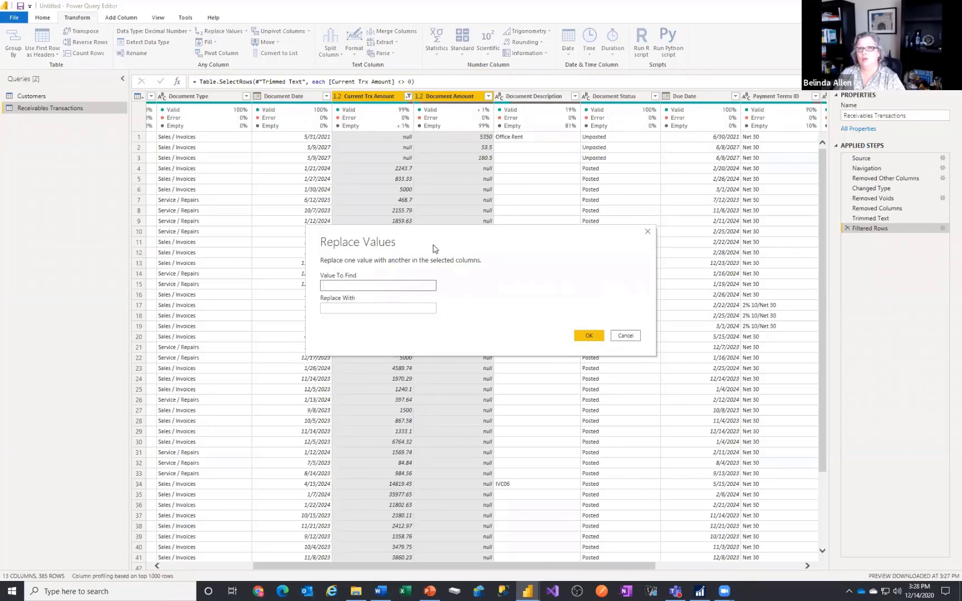
click(399, 287)
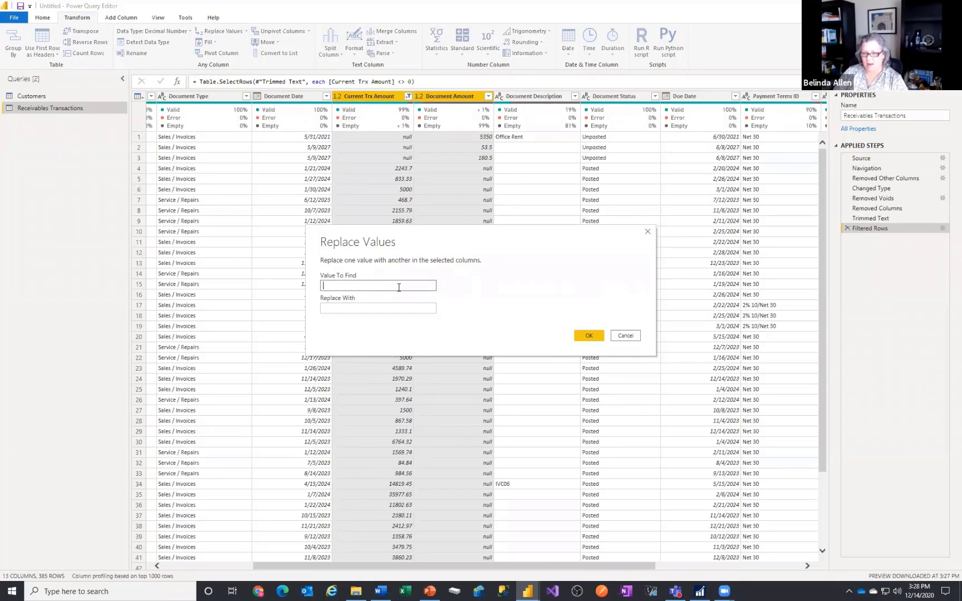
text(null)
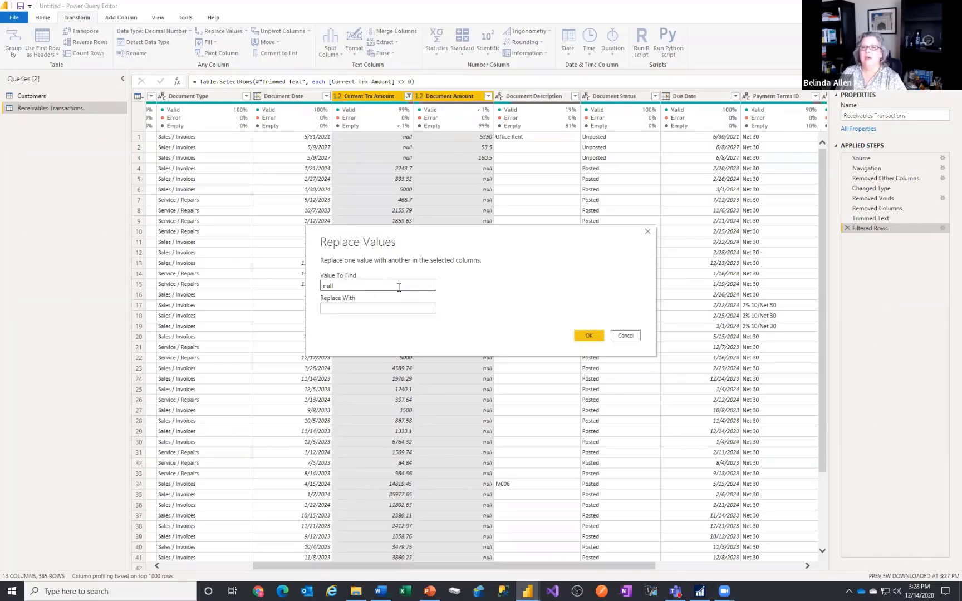
click(345, 307)
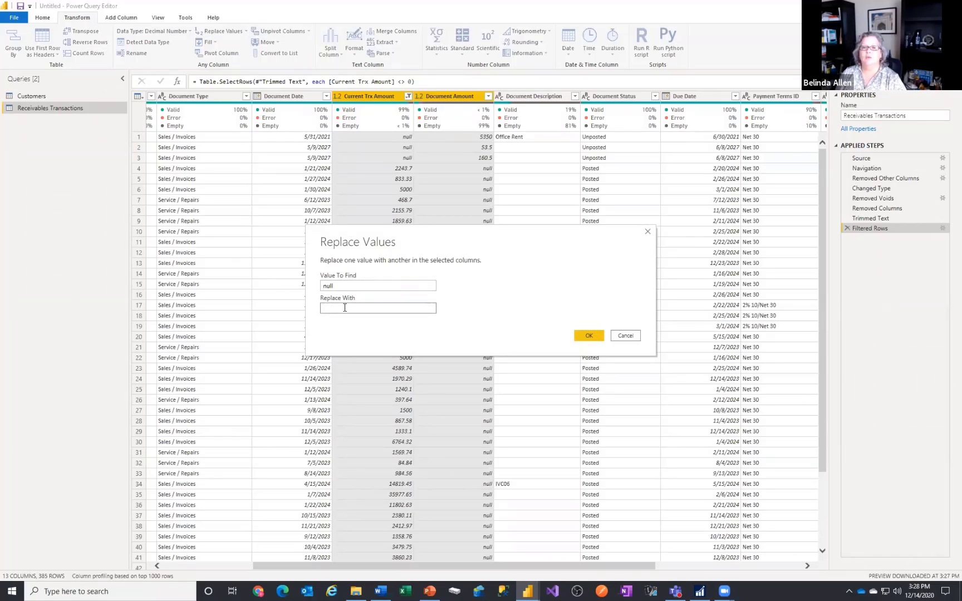
click(589, 335)
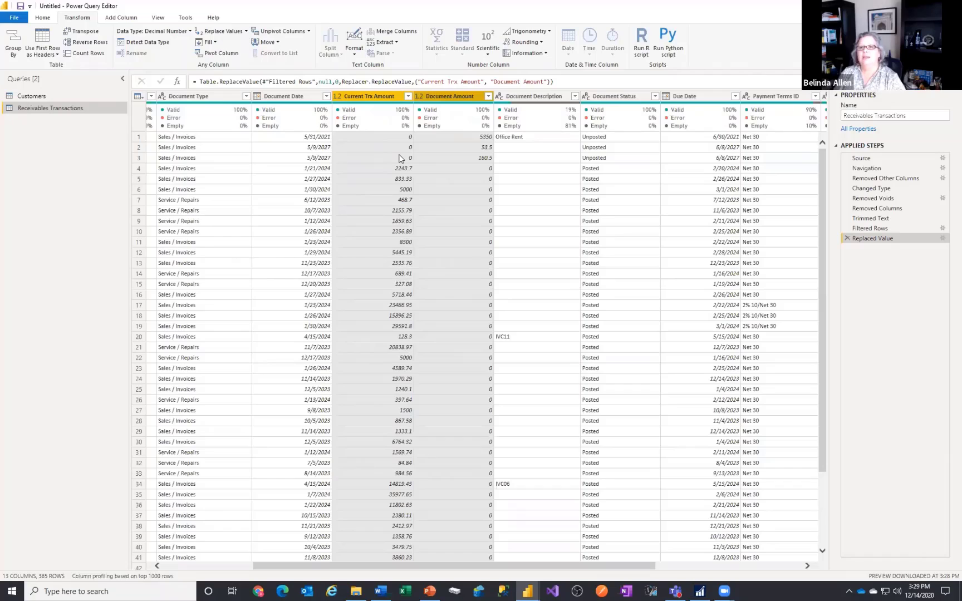
Add a custom column named Balance with the formula [Current Trx Amount] + [Document Amount] and set its data type to Decimal Number
click(125, 19)
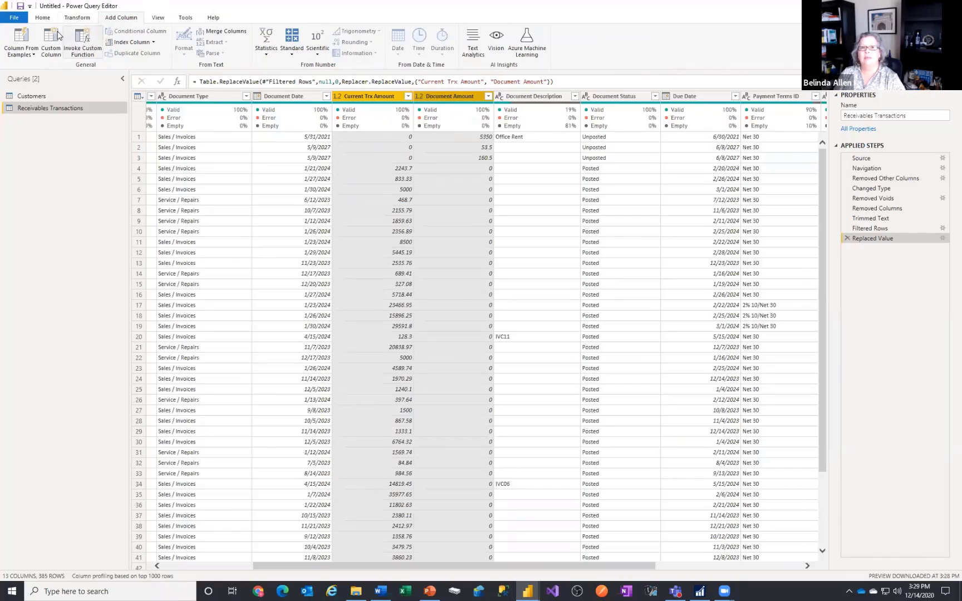
click(51, 46)
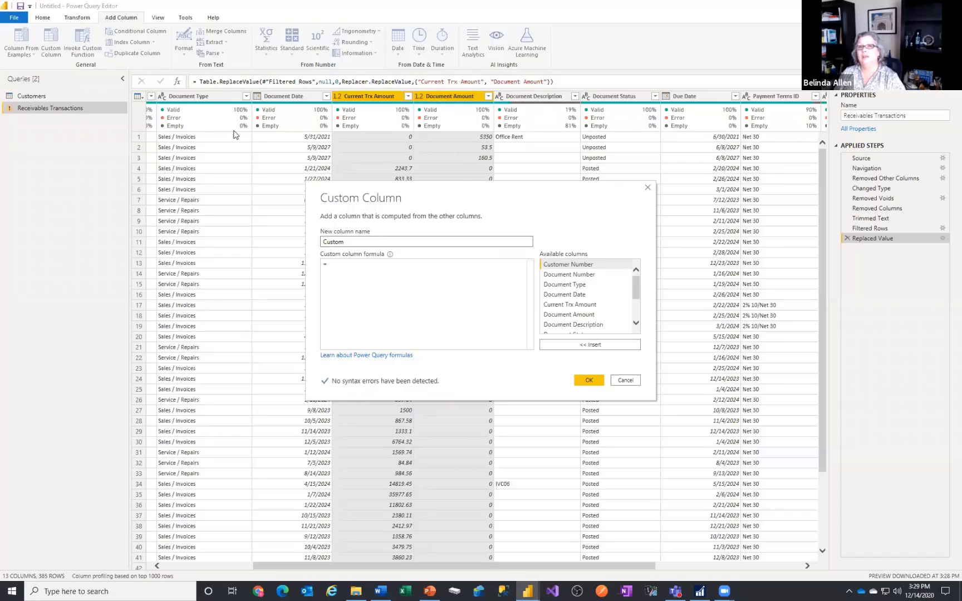
double_click(362, 239)
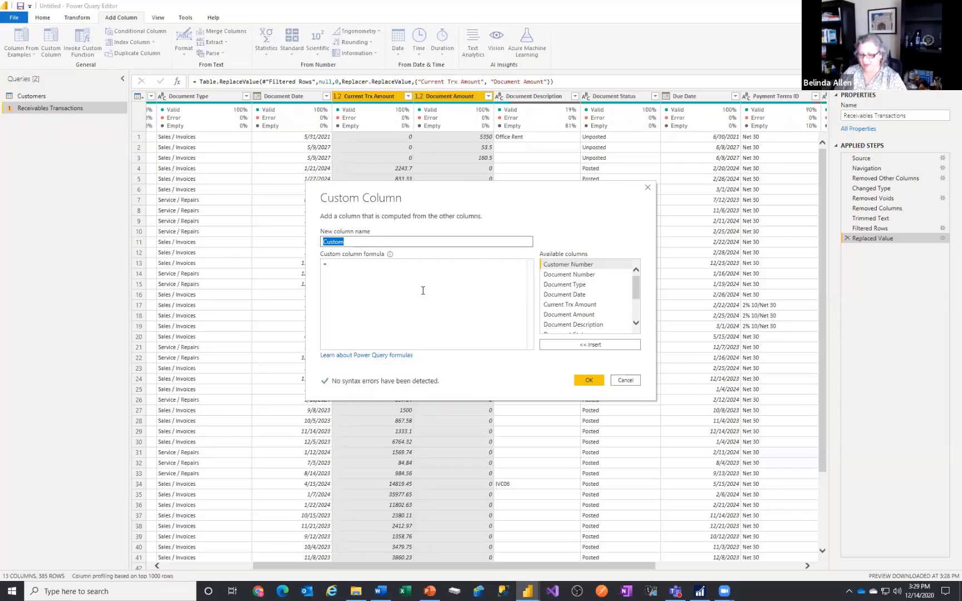
text(Balance)
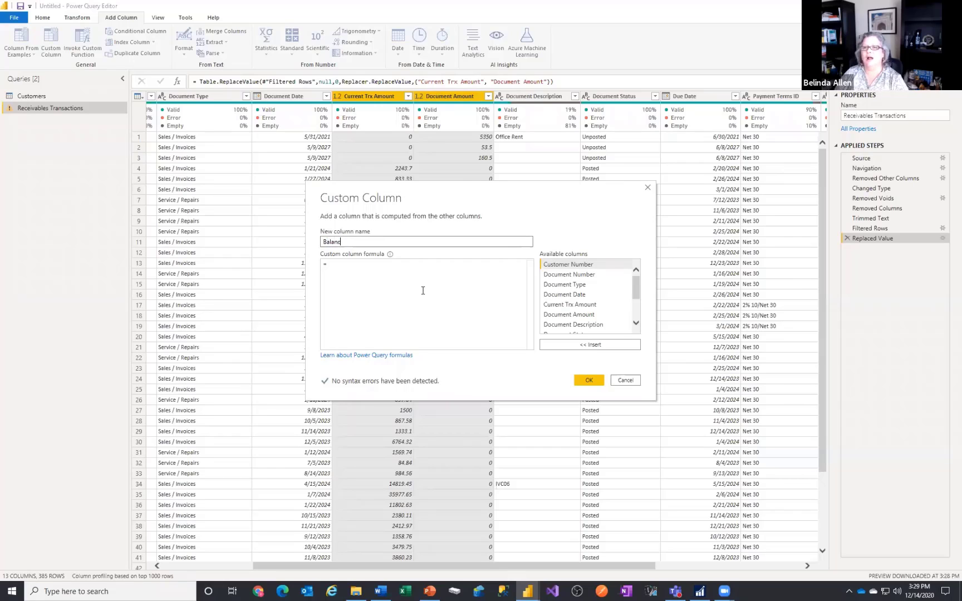
click(377, 264)
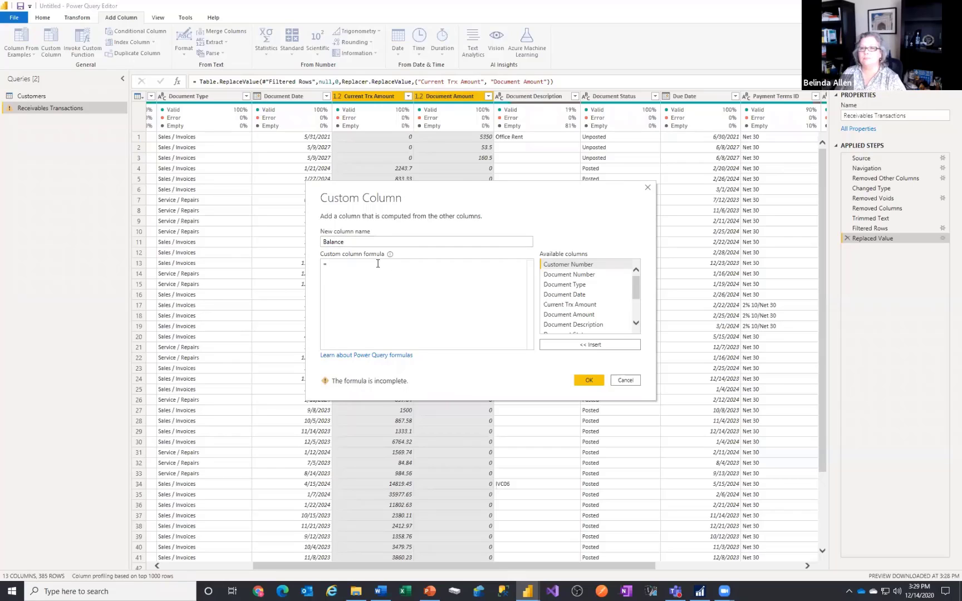
click(579, 305)
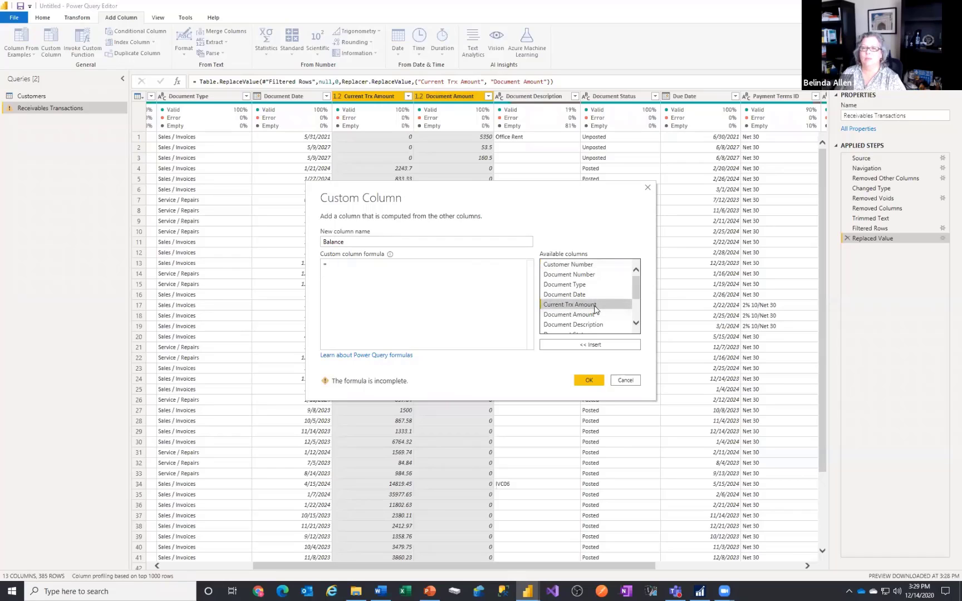
click(590, 344)
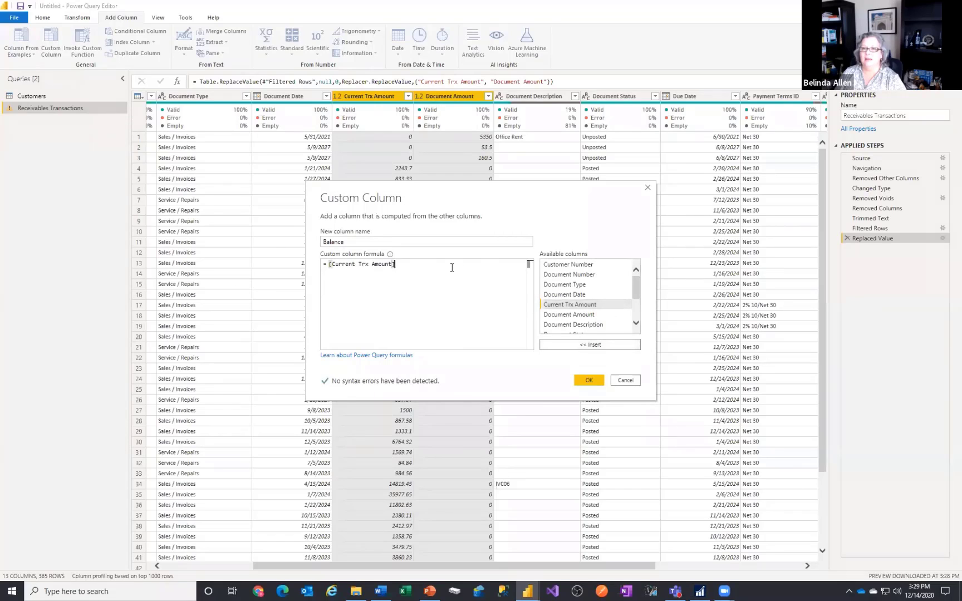
text(-)
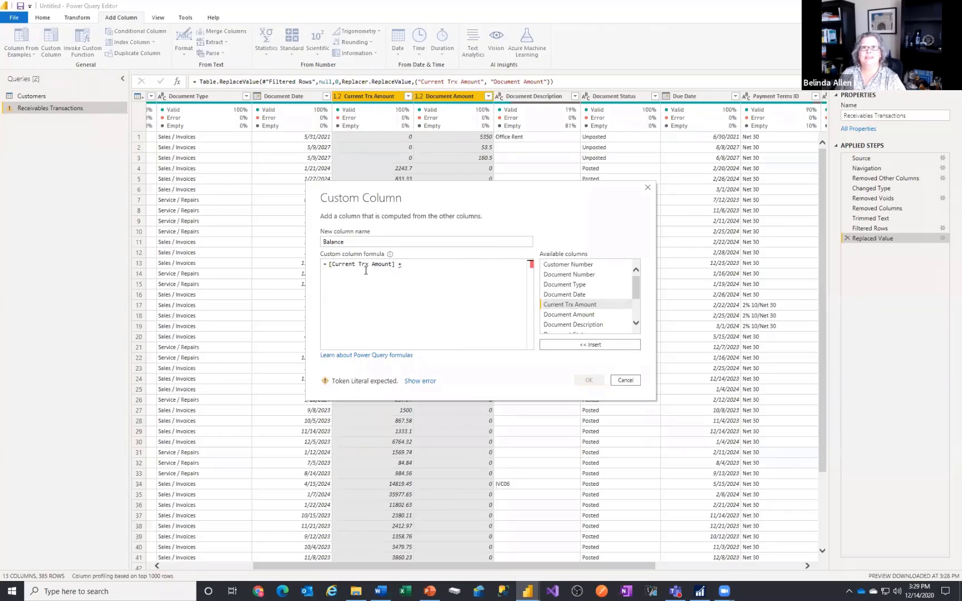
click(588, 315)
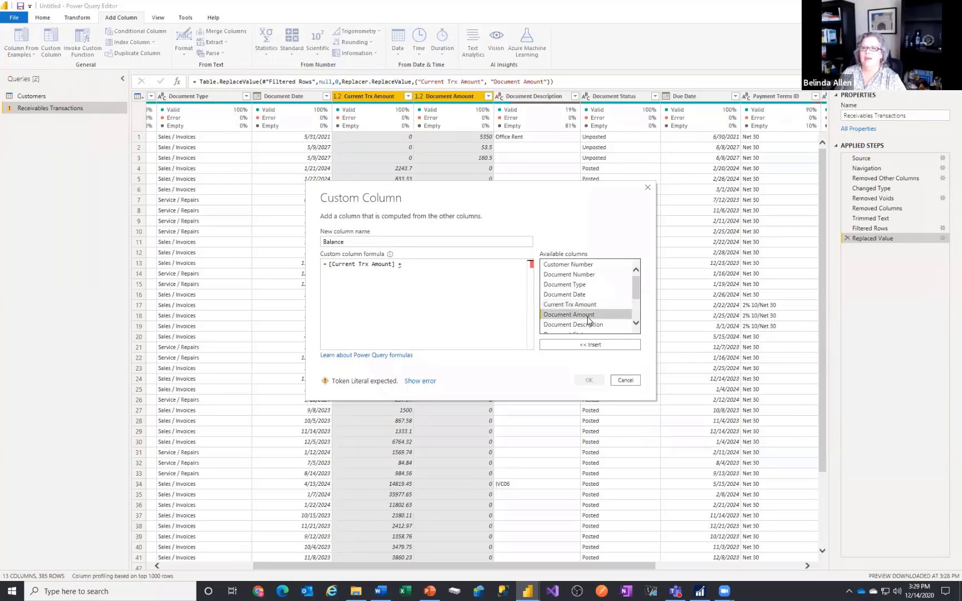
double_click(587, 315)
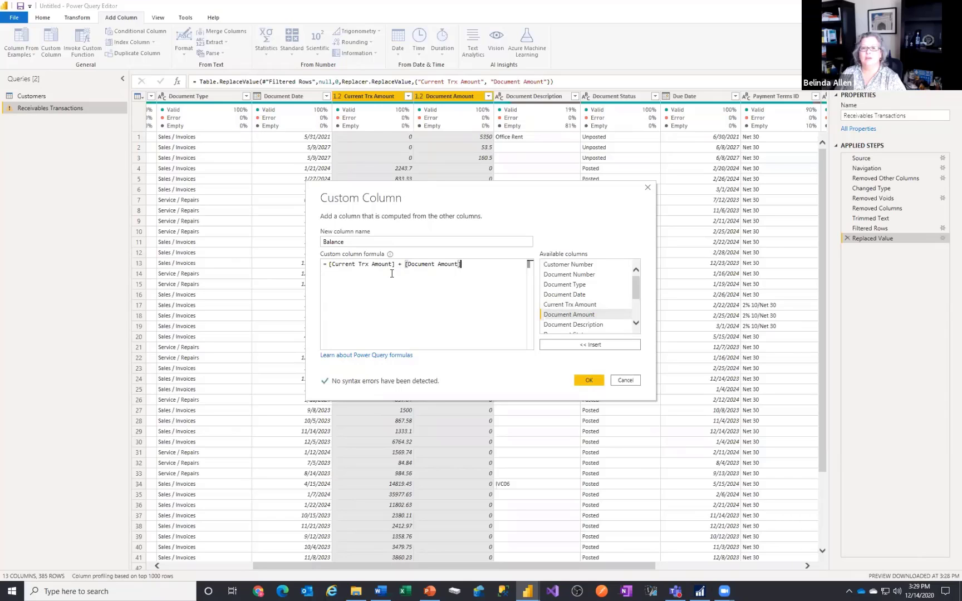
click(585, 382)
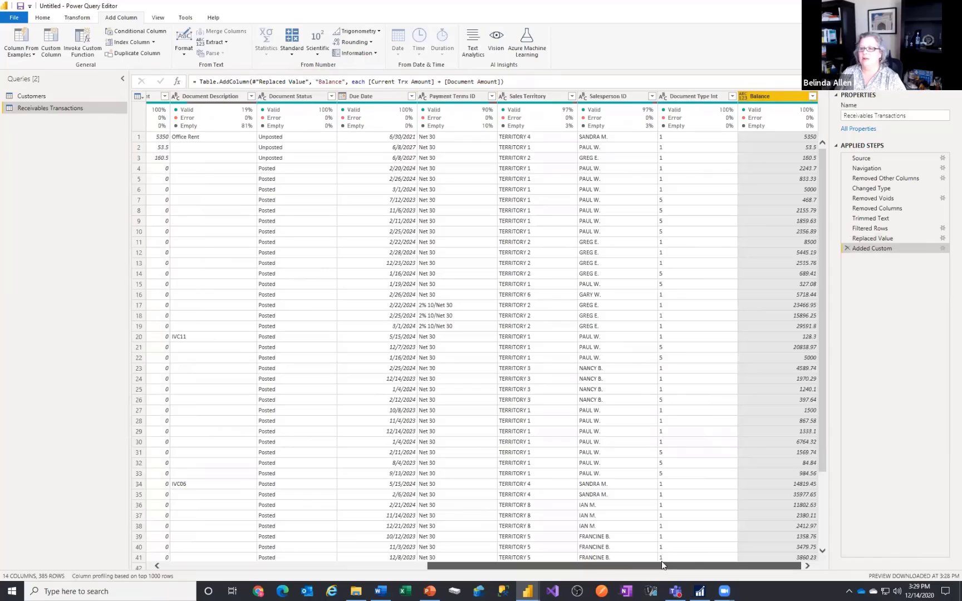
click(744, 98)
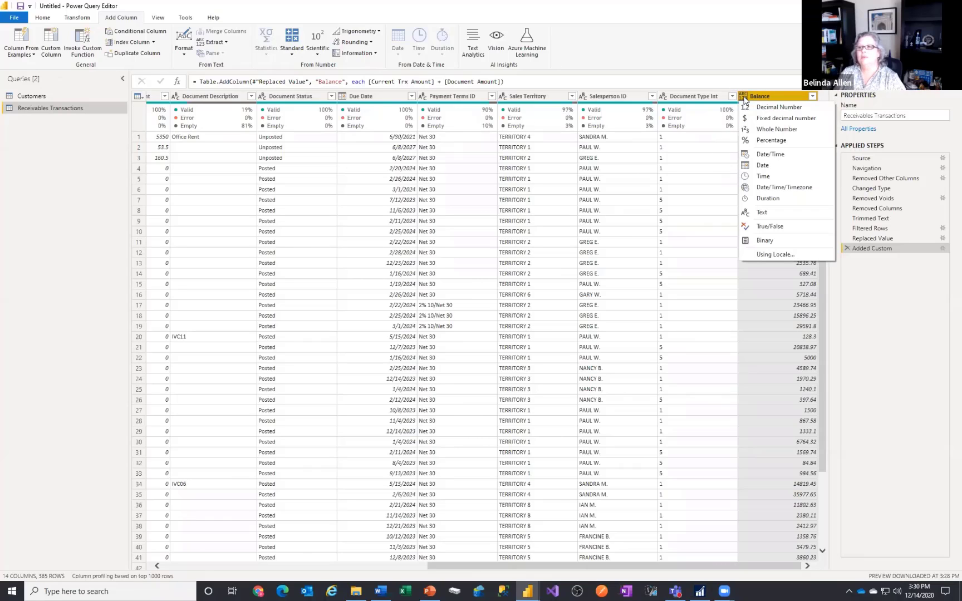
click(746, 108)
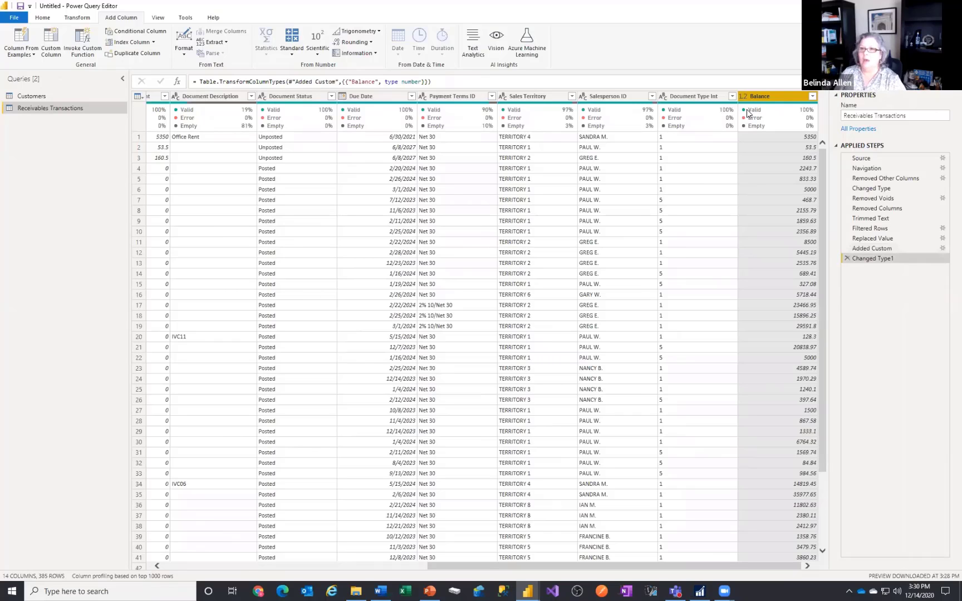
Remove the Current Trx Amount and Document Amount columns from the Receivables Transactions query
drag(457, 569, 283, 568)
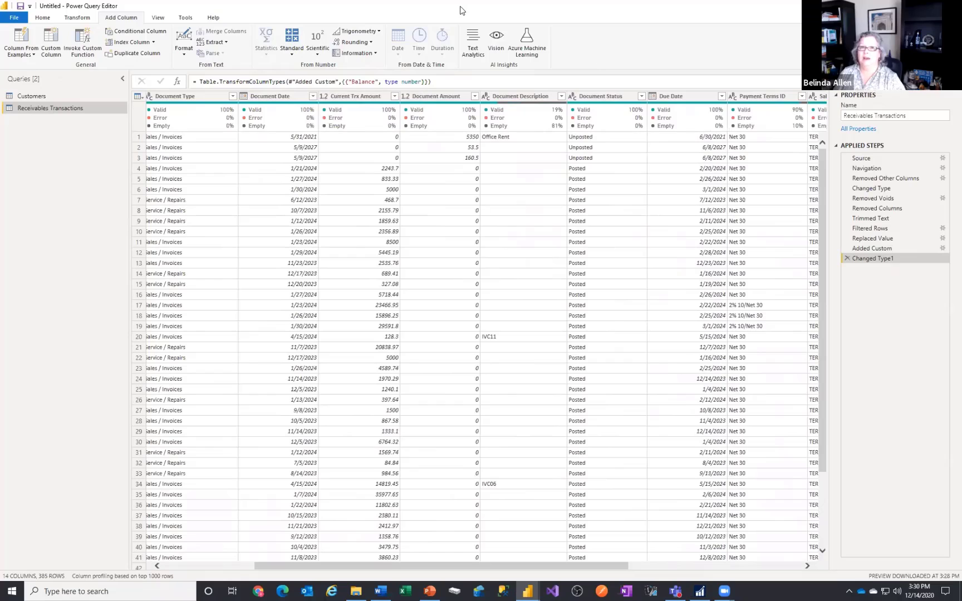
click(426, 98)
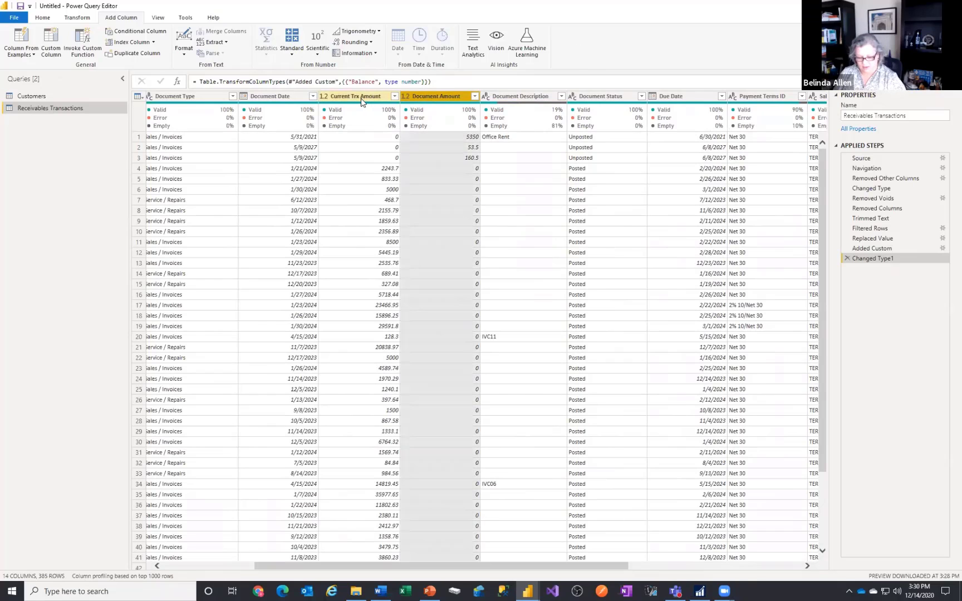
ctrl+click(346, 98)
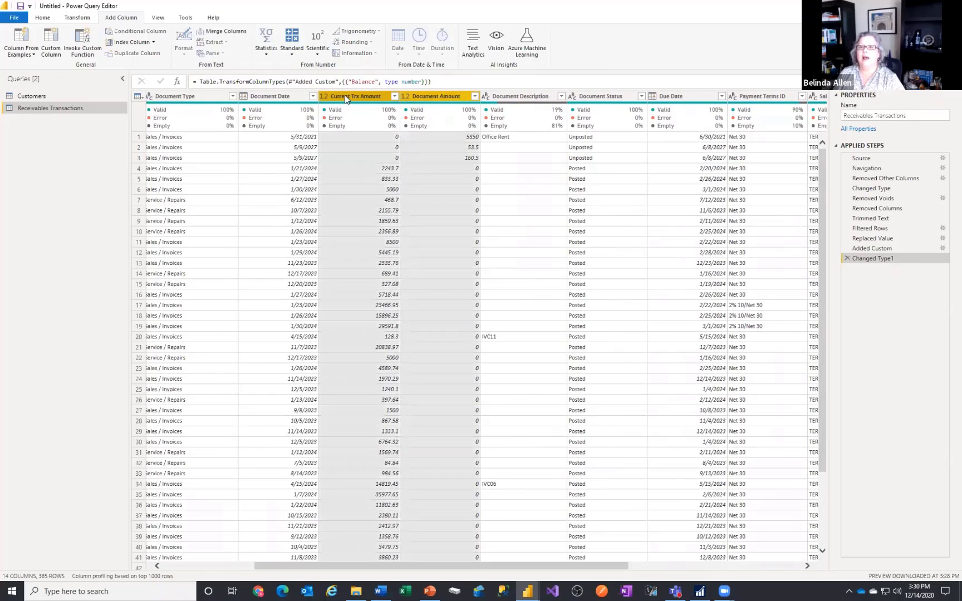
right_click(346, 98)
click(374, 117)
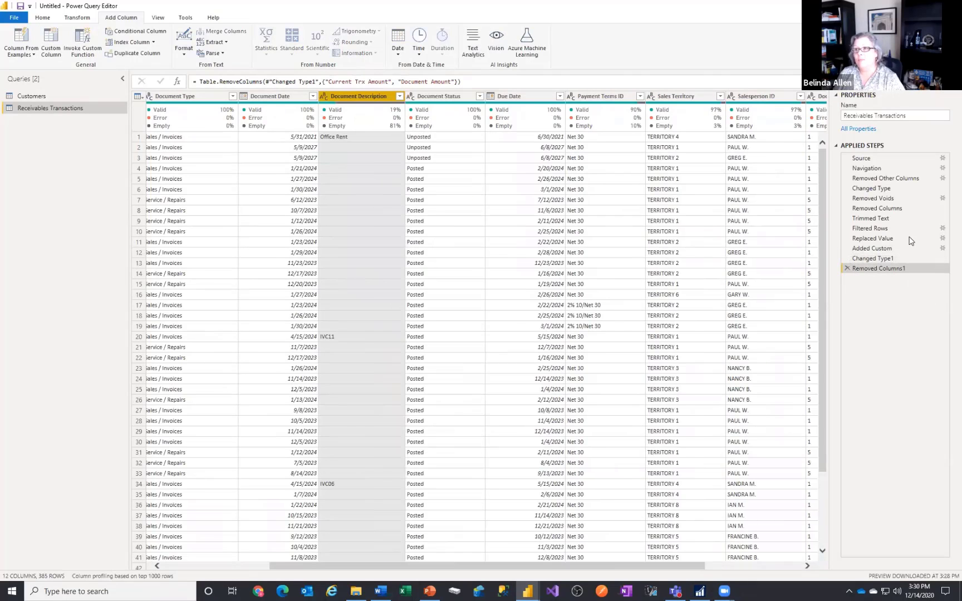
Review the table at the first Changed Type step, then return to the last applied step and look across its remaining columns
click(889, 189)
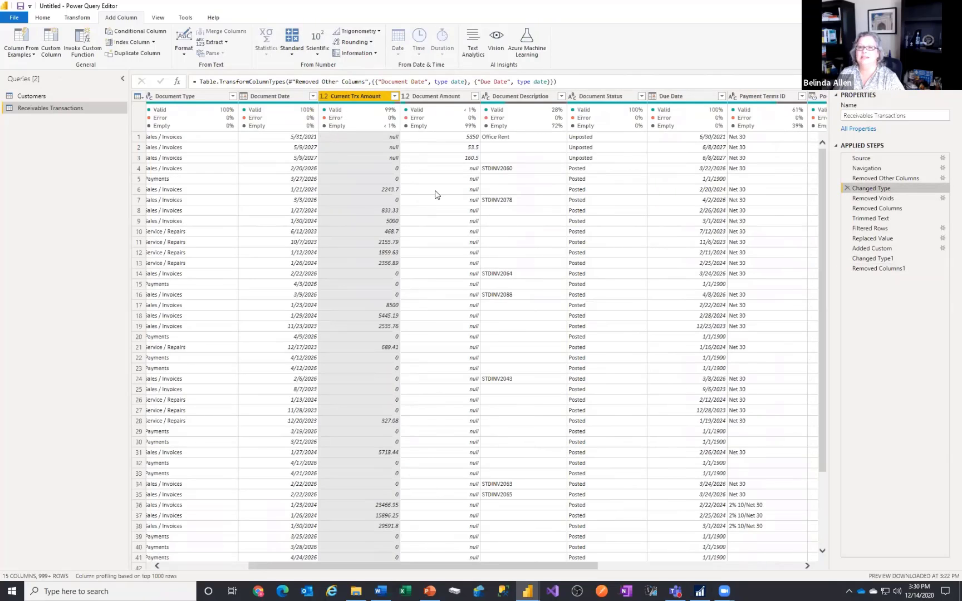
drag(567, 566, 770, 567)
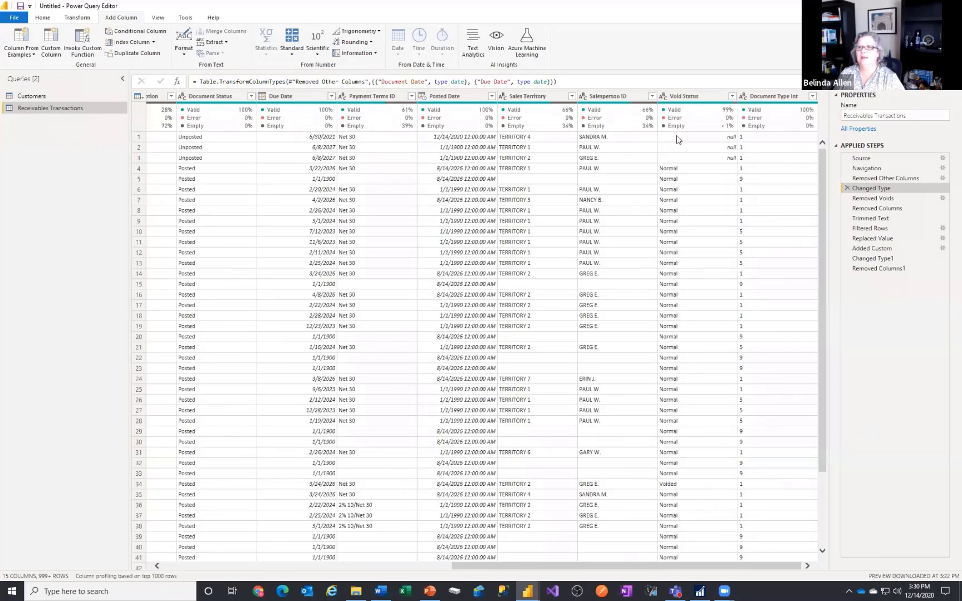
click(879, 268)
scroll(718, 563, right, 1)
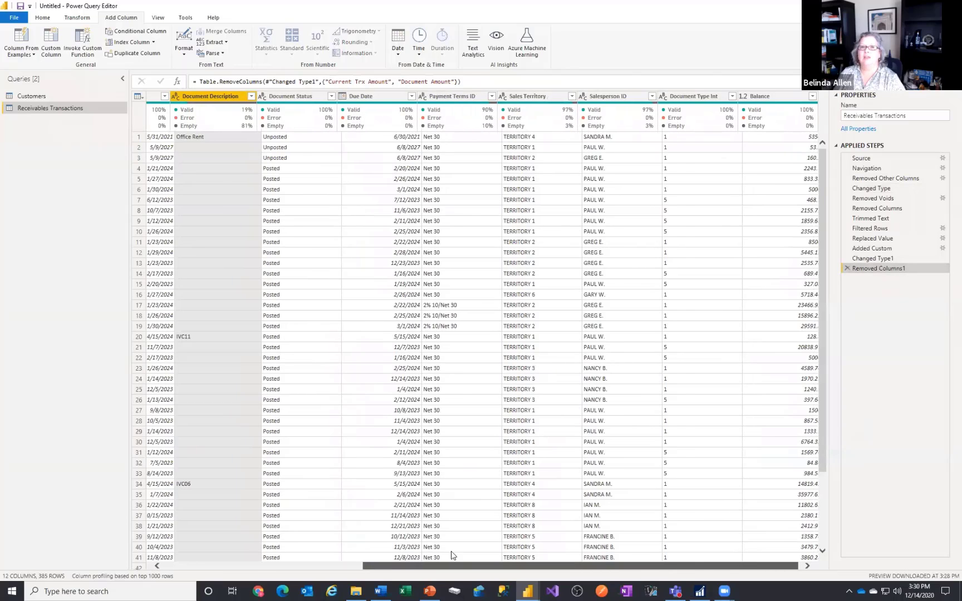
scroll(445, 554, left, 10)
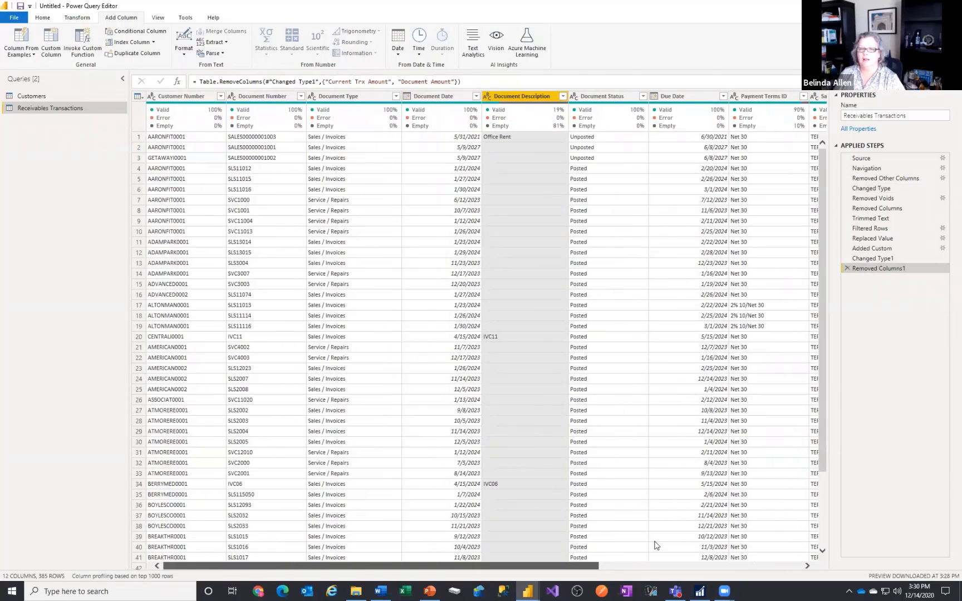
scroll(658, 546, right, 10)
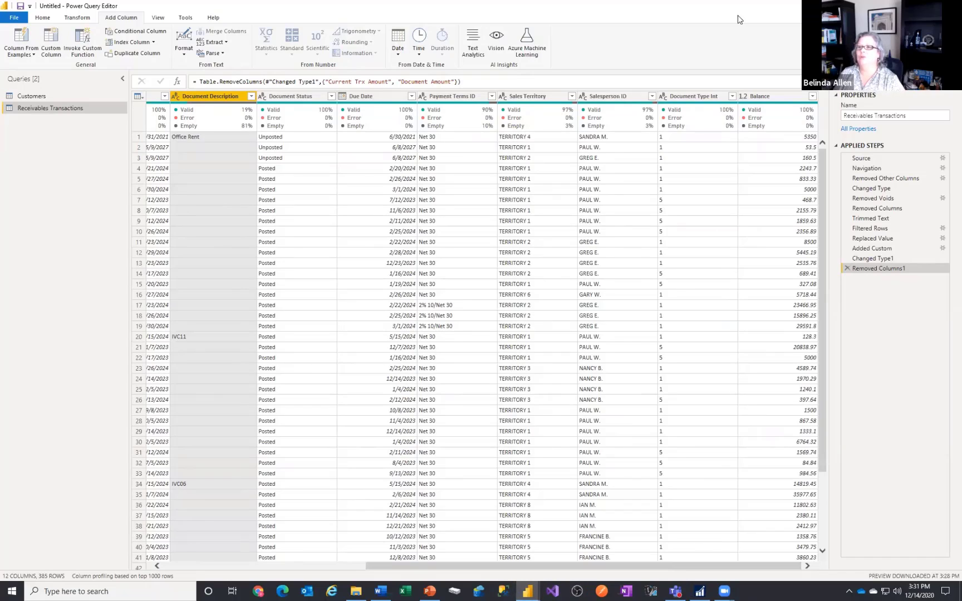
Add a column that multiplies the Balance column by -1 and compare one row's value in both columns
click(768, 101)
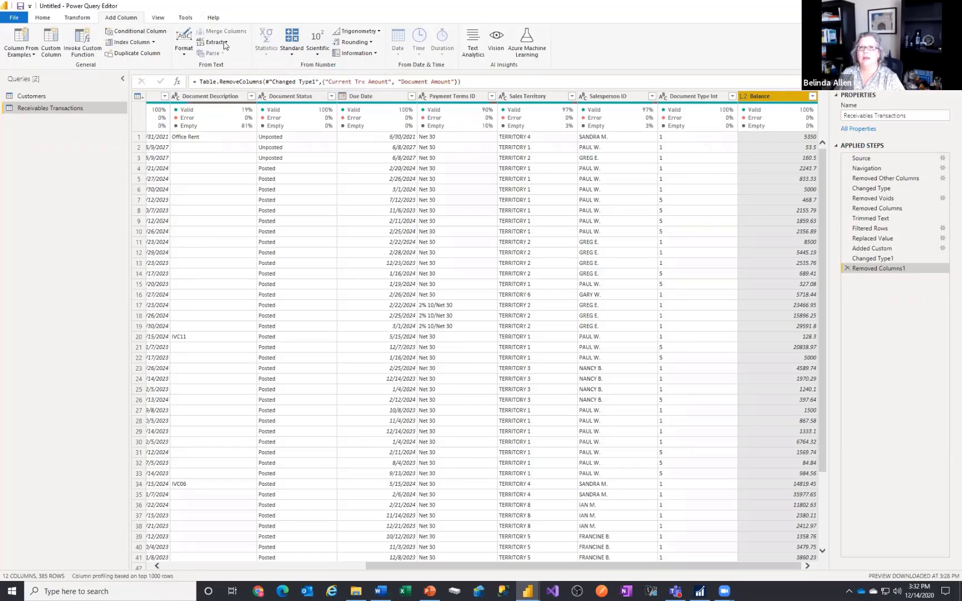
click(293, 55)
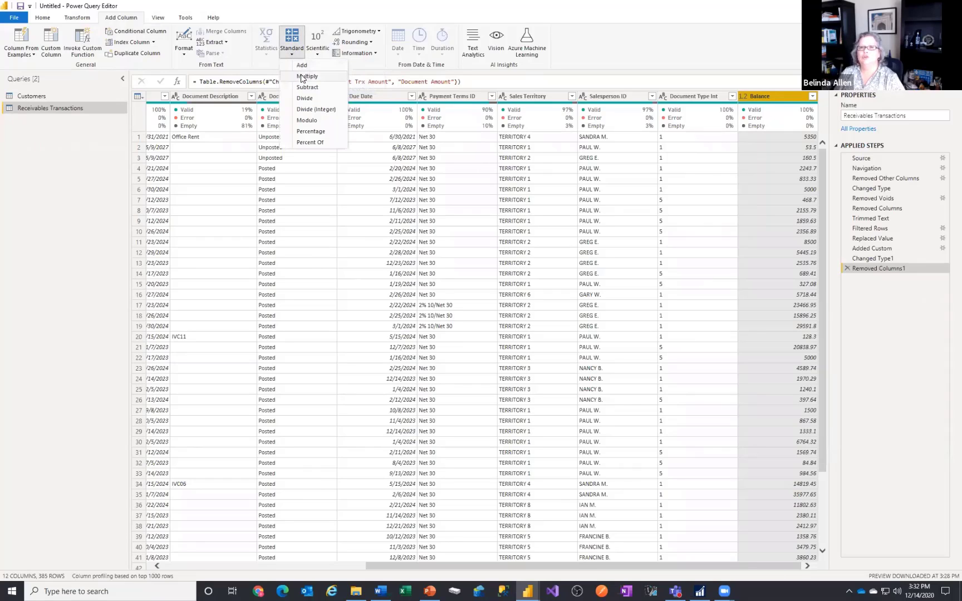
click(307, 75)
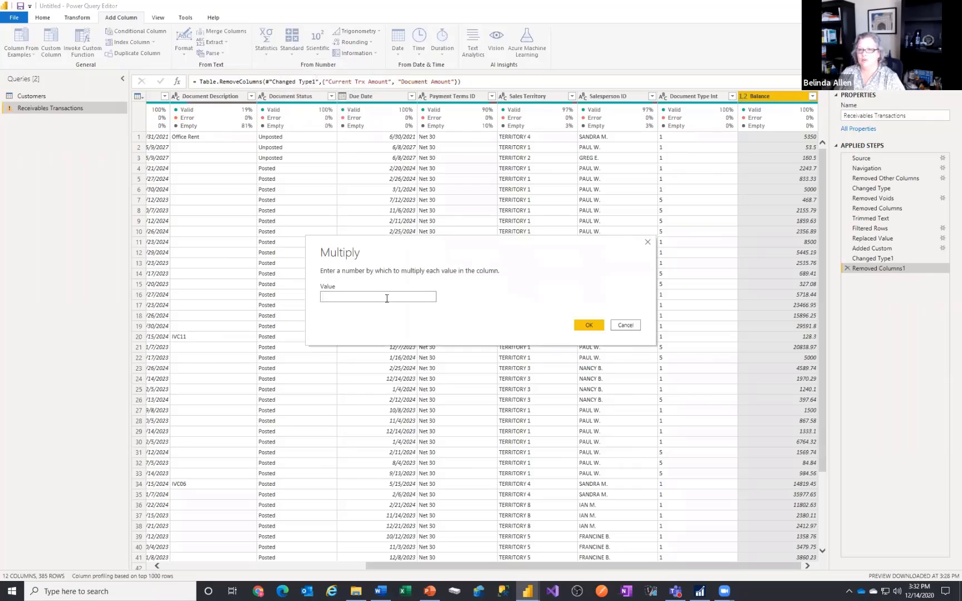
click(387, 298)
text(-1)
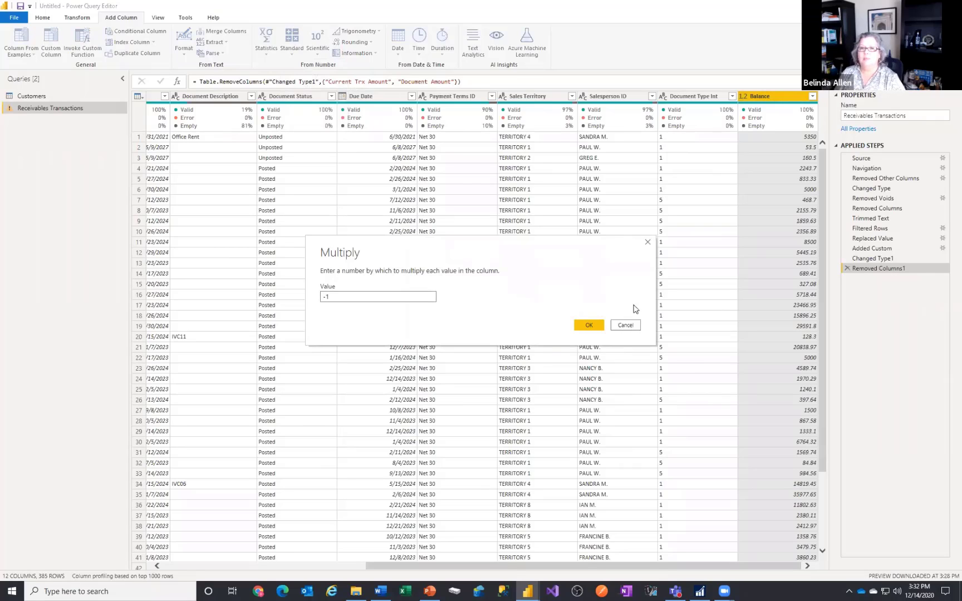
click(587, 326)
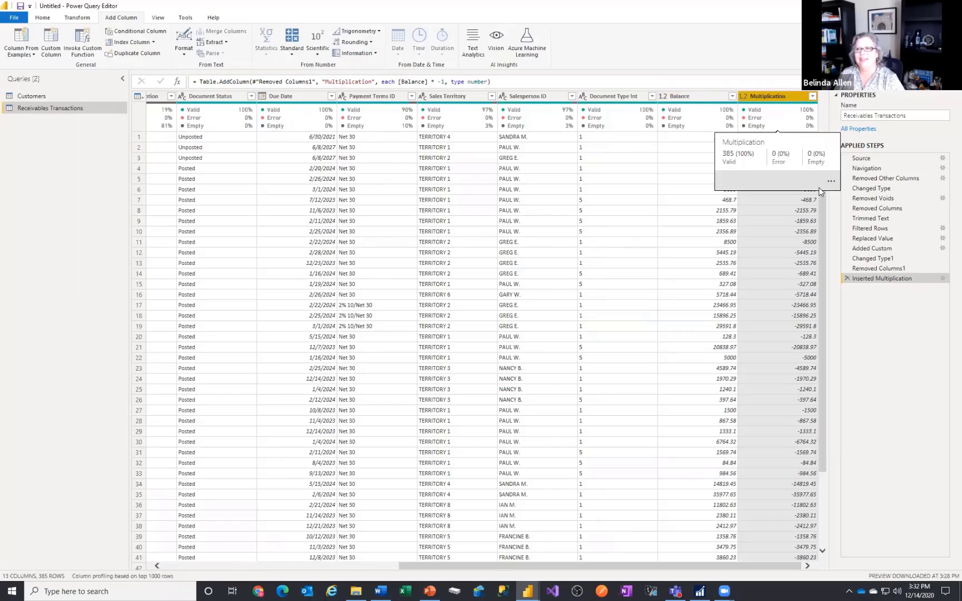
click(702, 244)
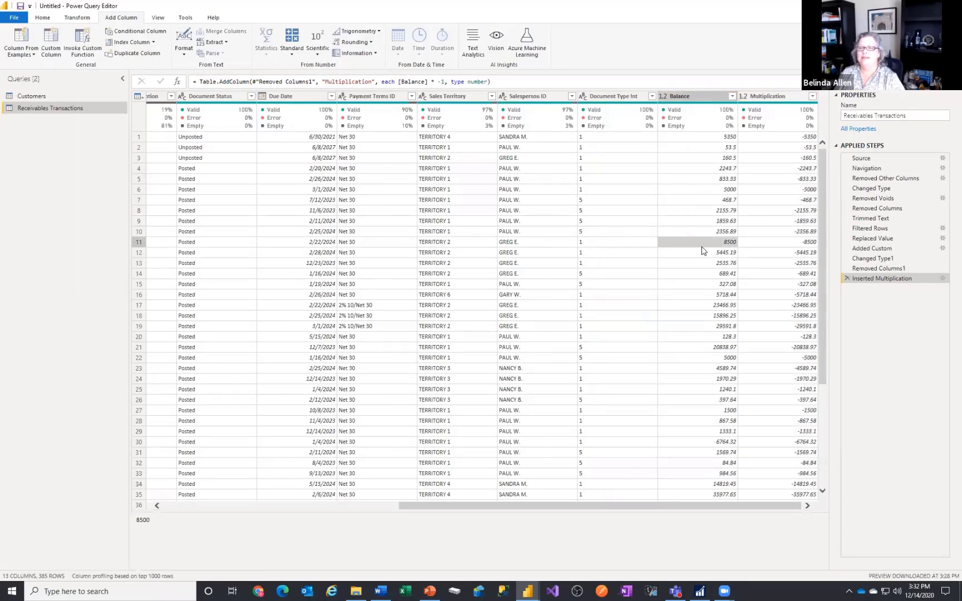
click(772, 245)
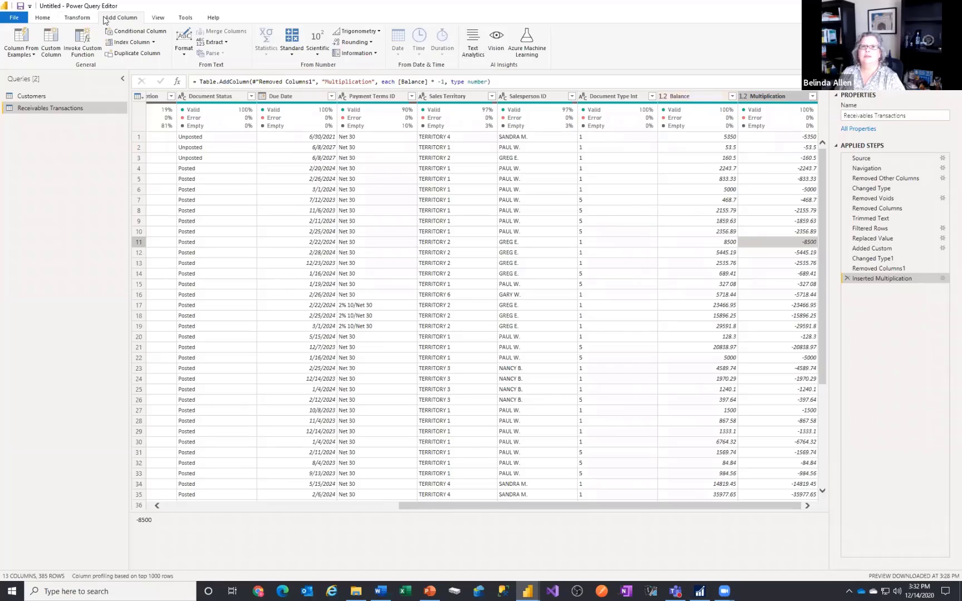
click(143, 33)
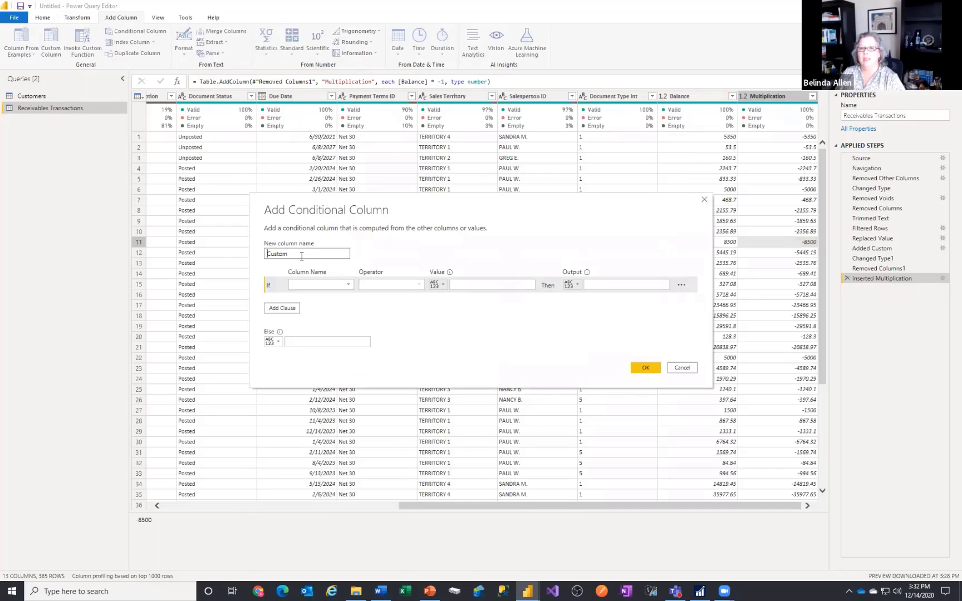
drag(301, 253, 216, 243)
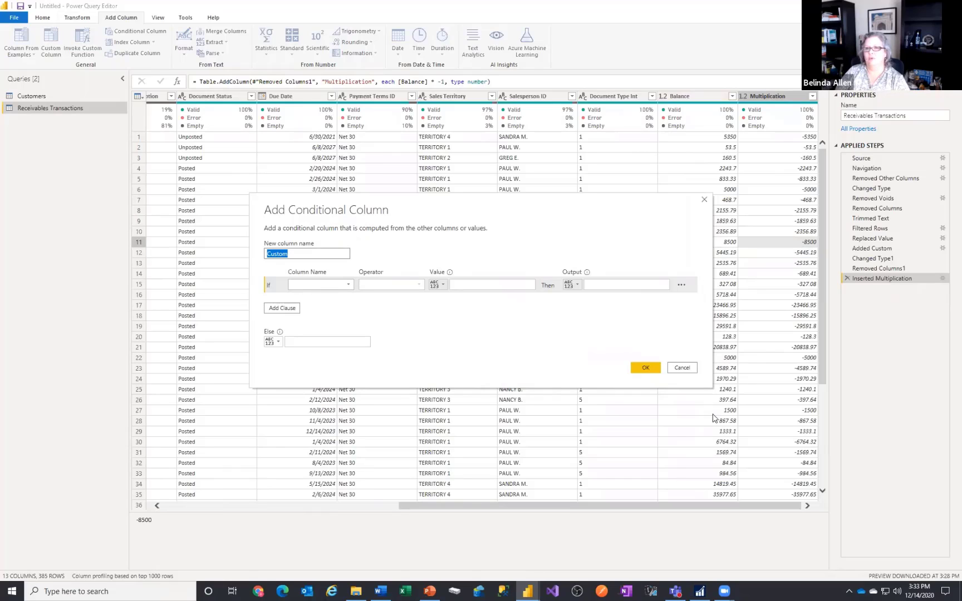
text(Amount )
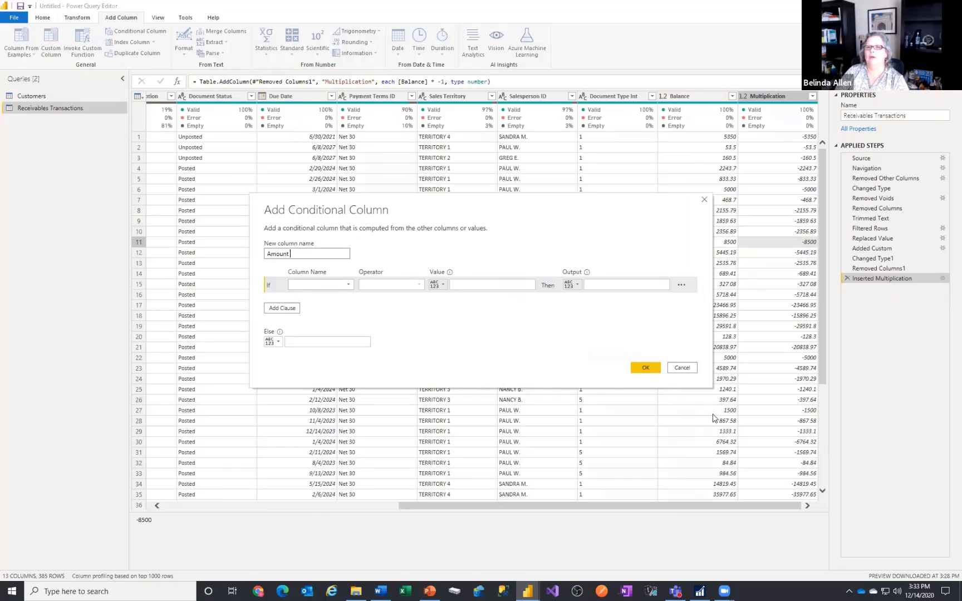
text(Due)
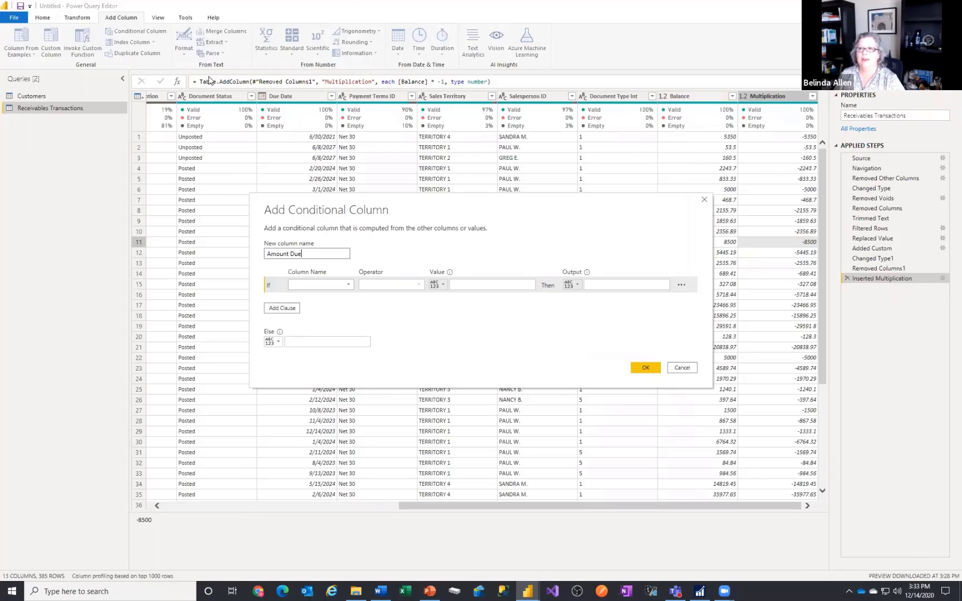
click(351, 286)
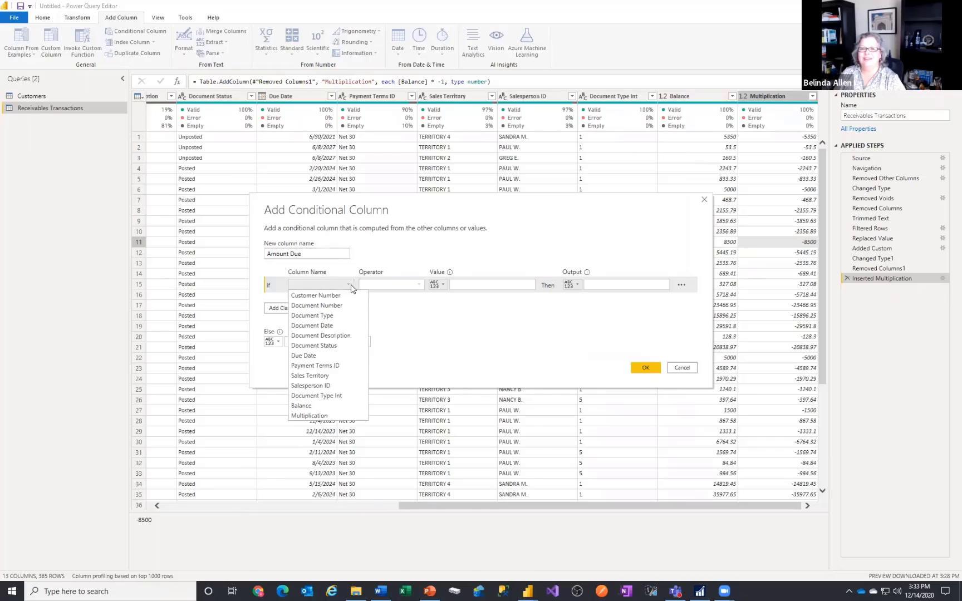
click(337, 397)
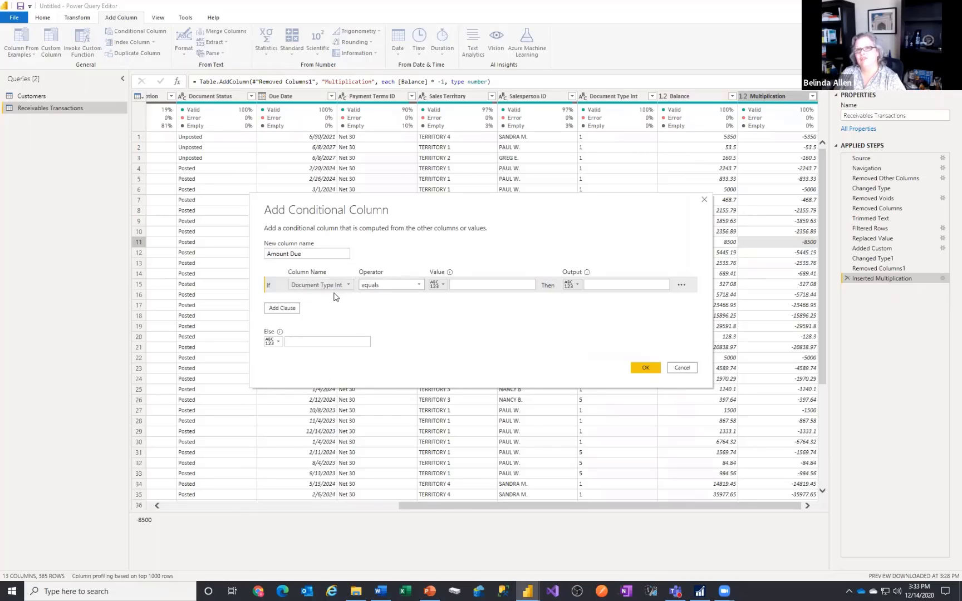
click(410, 284)
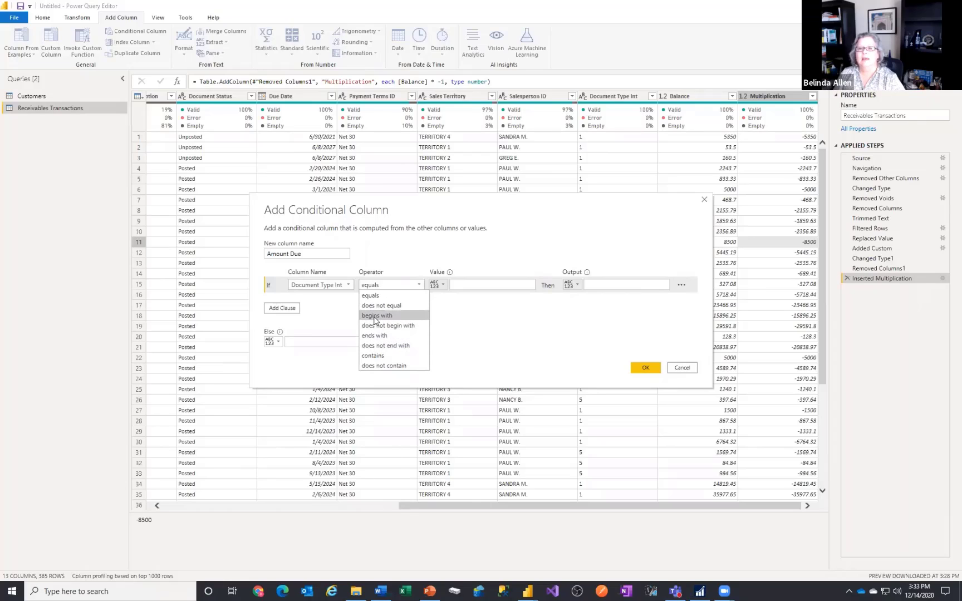
click(680, 370)
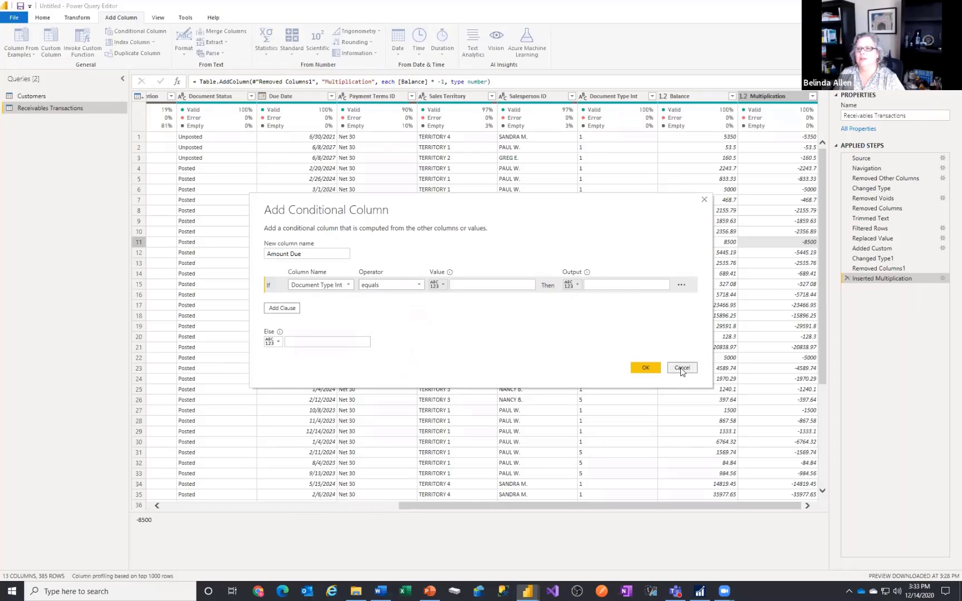
click(680, 371)
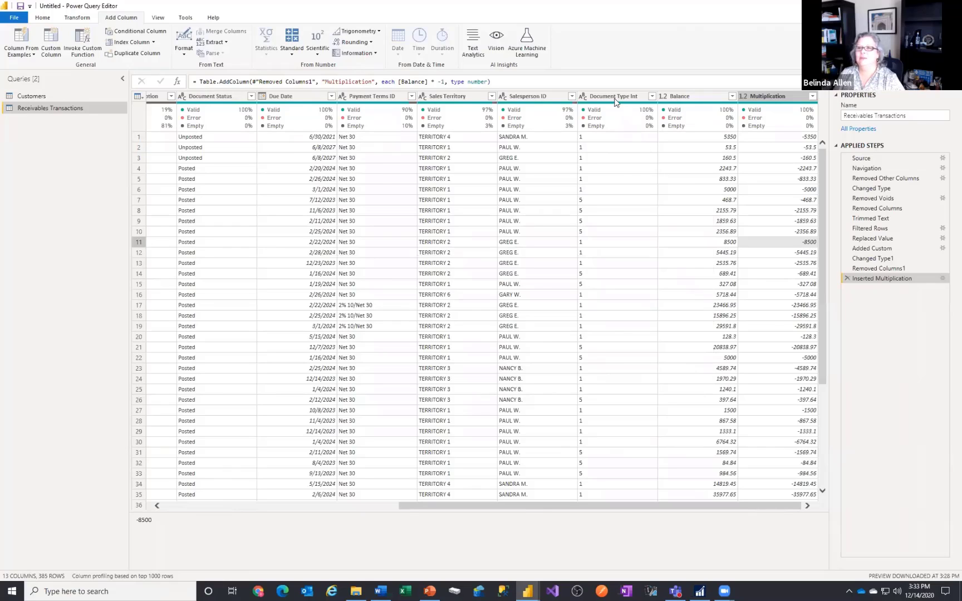
Change the data type of the Document Type Int column to Whole Number
click(584, 98)
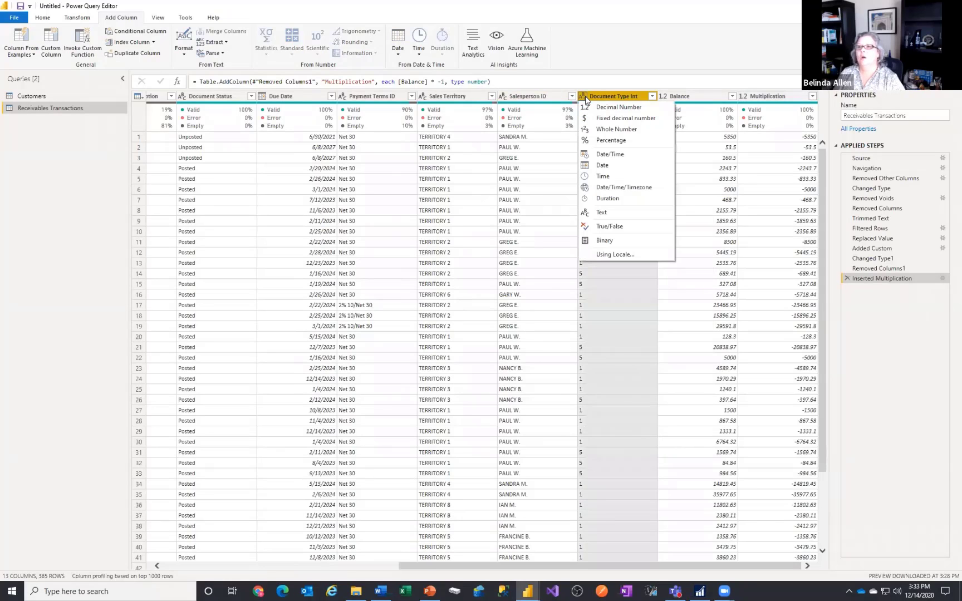
click(590, 132)
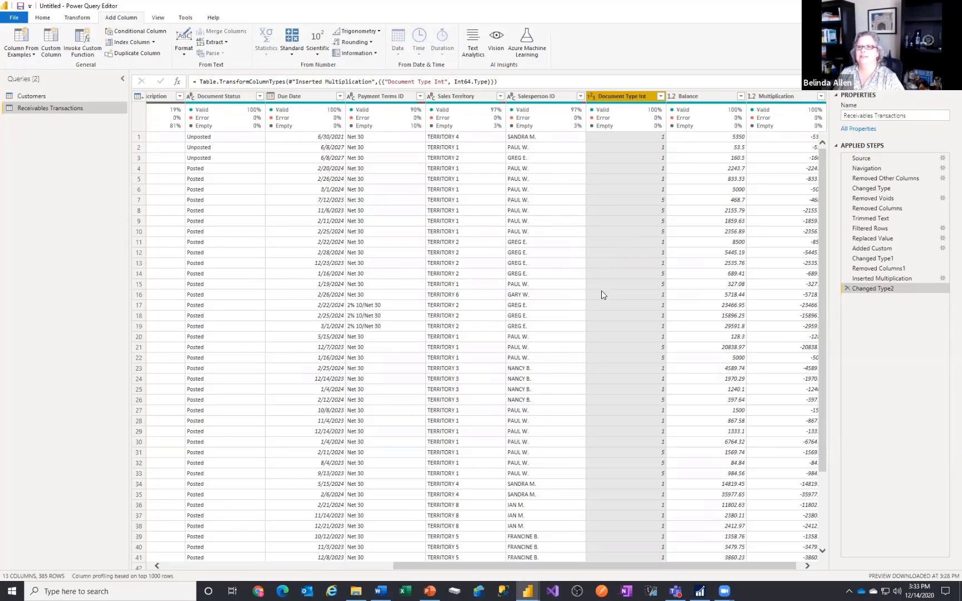
Start a conditional column named Amount Due with the condition that Document Type Int is less than 7
click(121, 32)
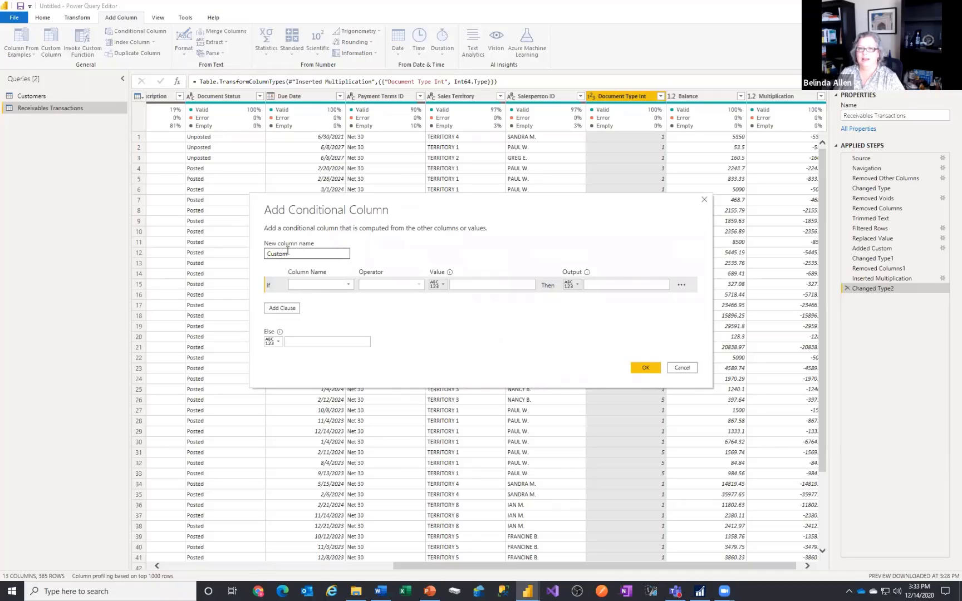
drag(288, 252, 254, 251)
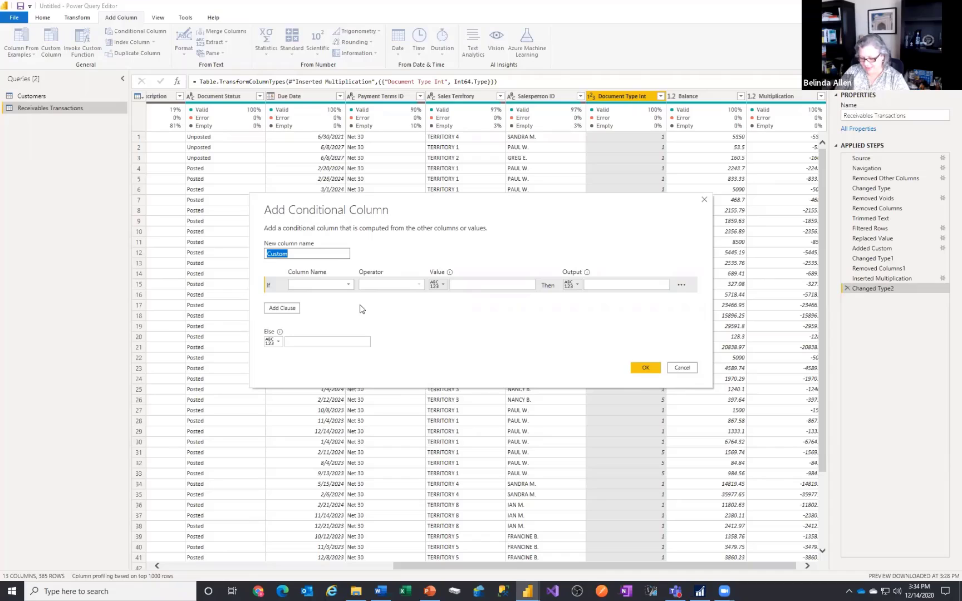
text(Amount Due)
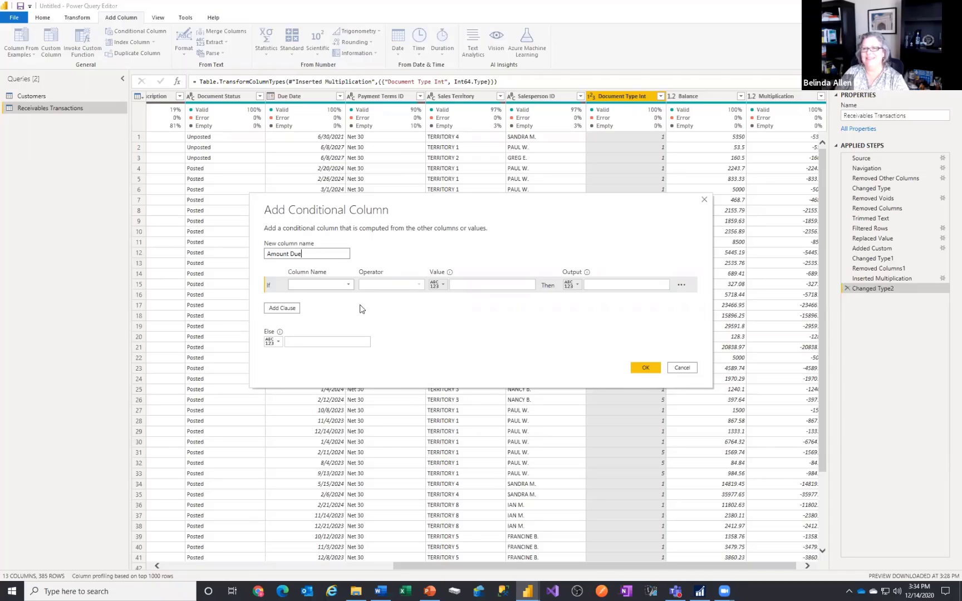
click(343, 285)
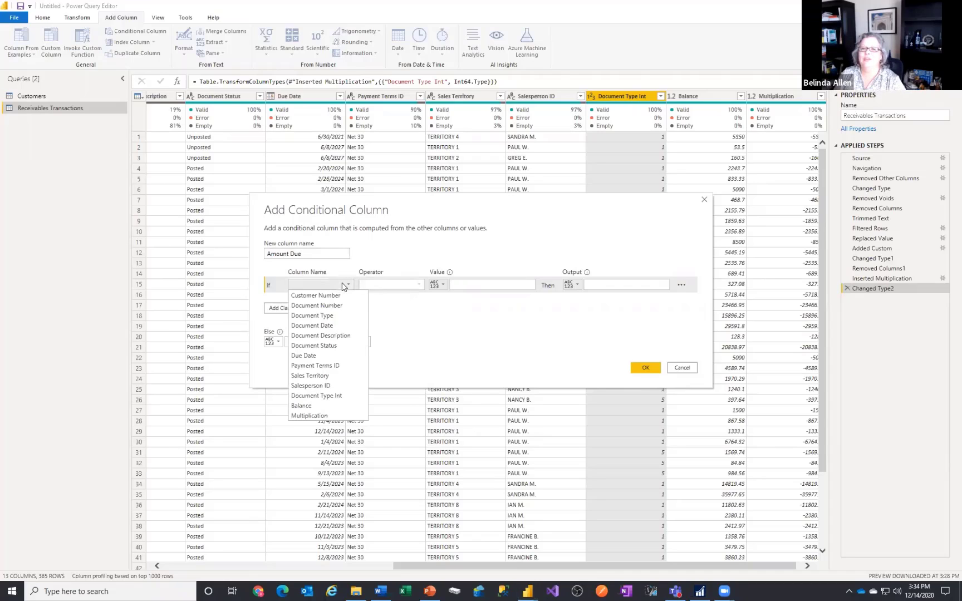
click(324, 396)
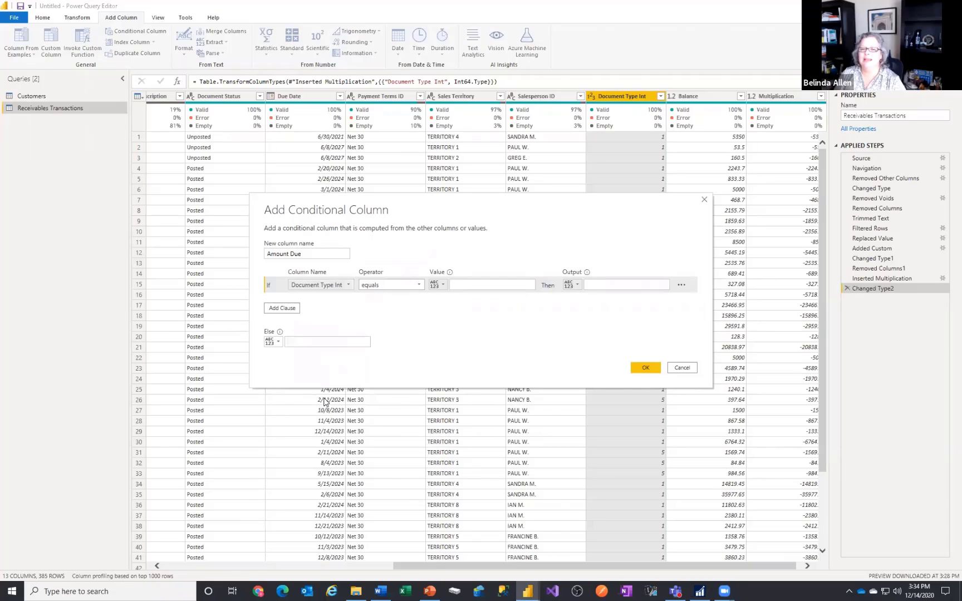
click(417, 285)
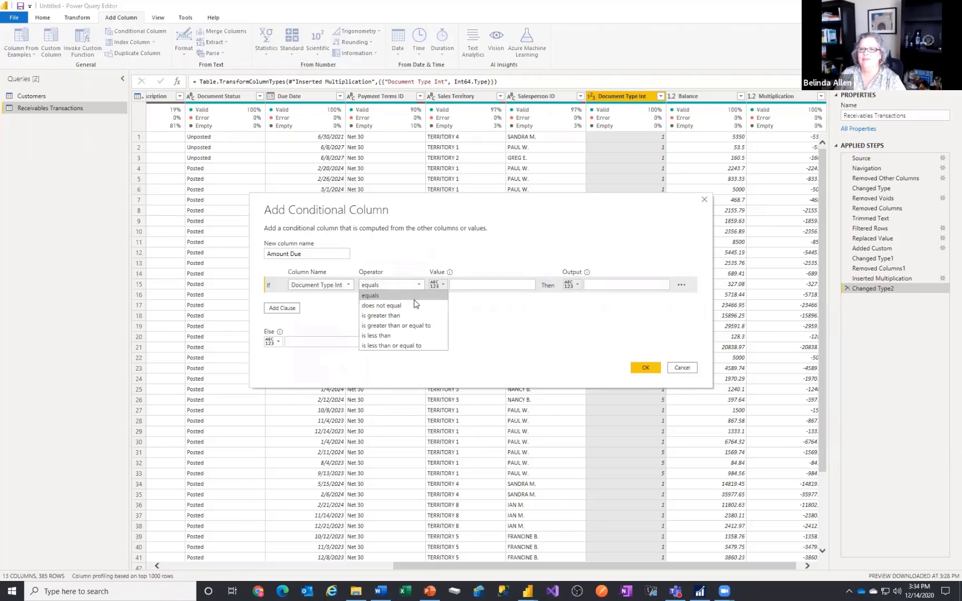
click(405, 346)
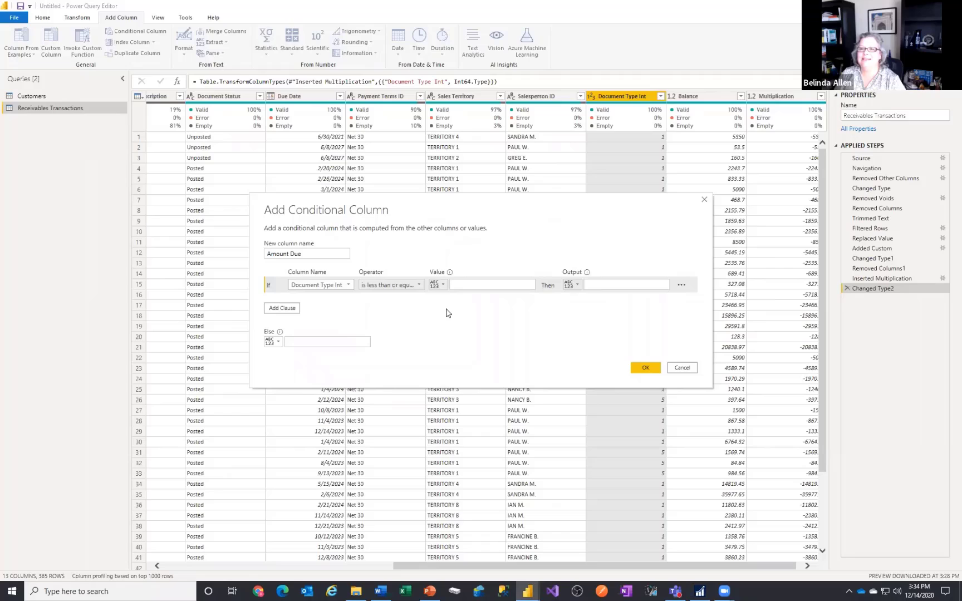
click(412, 289)
click(402, 340)
click(461, 286)
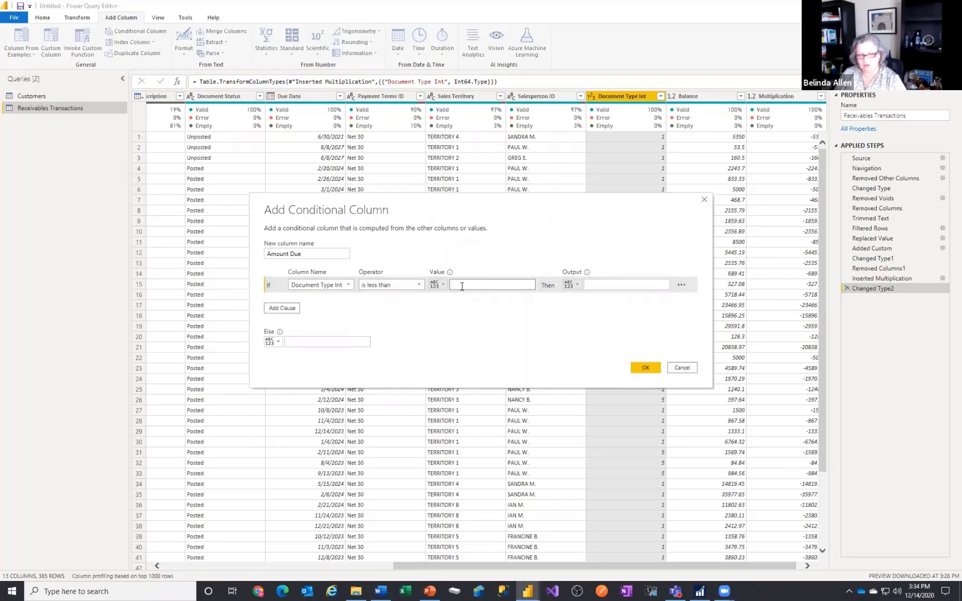
text(7)
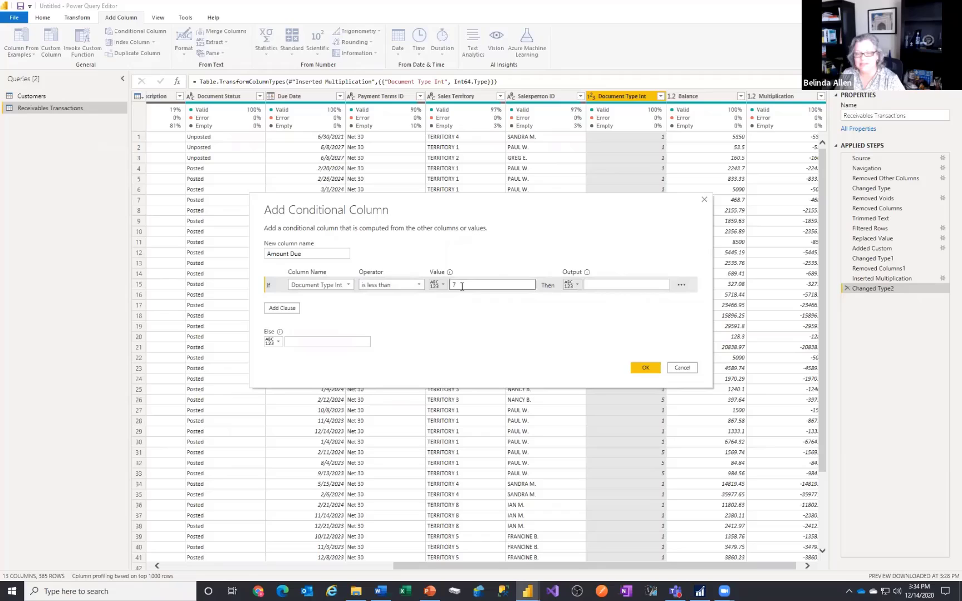
Have Amount Due return the Balance column when the condition is met and the Multiplication column otherwise, and create the column
click(574, 285)
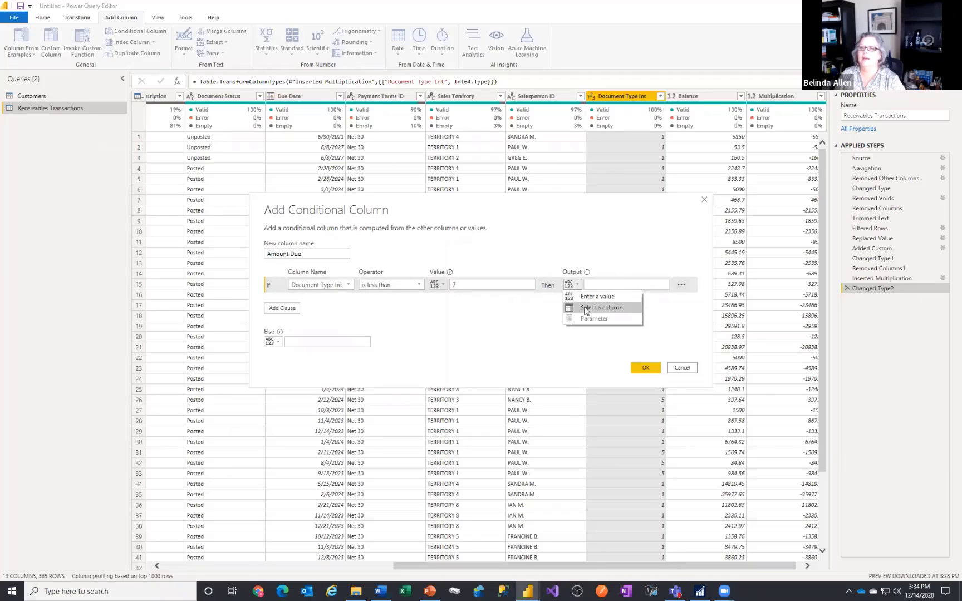
click(586, 308)
click(664, 285)
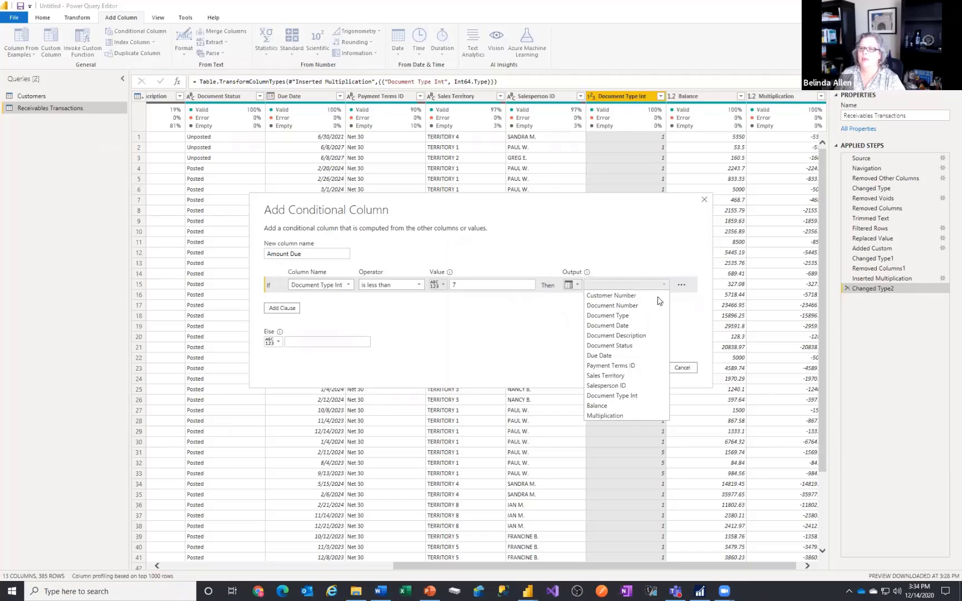
click(622, 406)
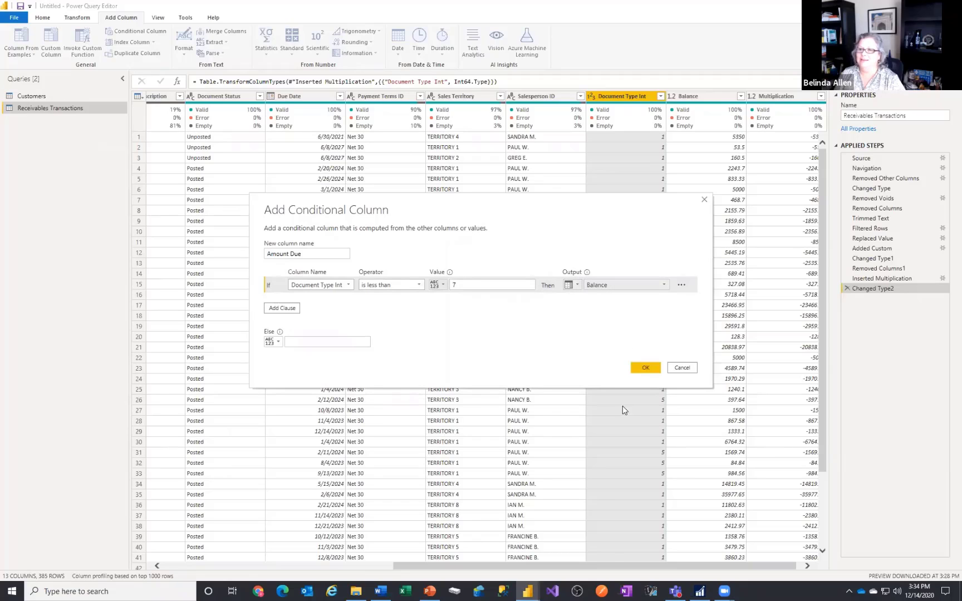
click(278, 341)
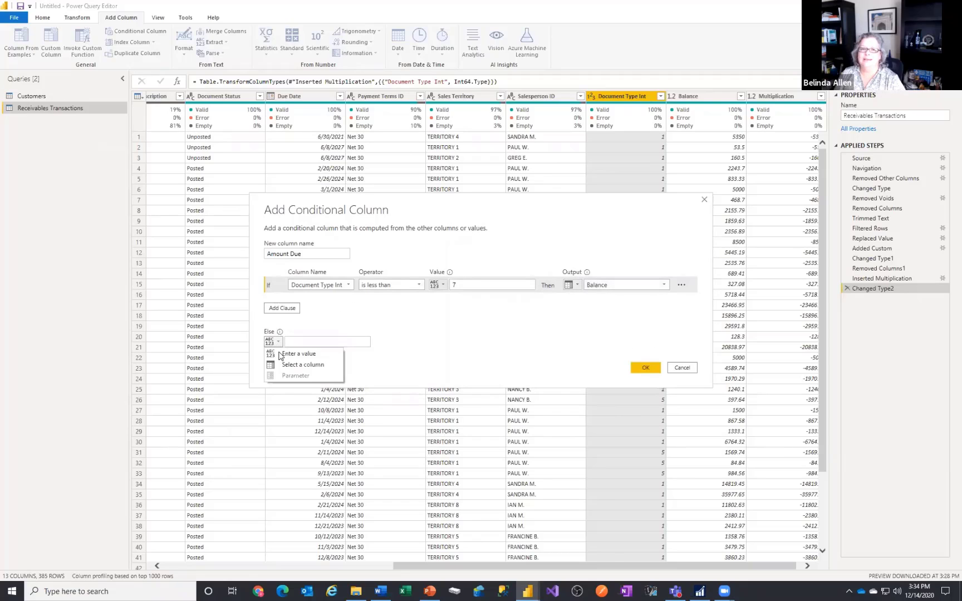
click(303, 365)
click(345, 341)
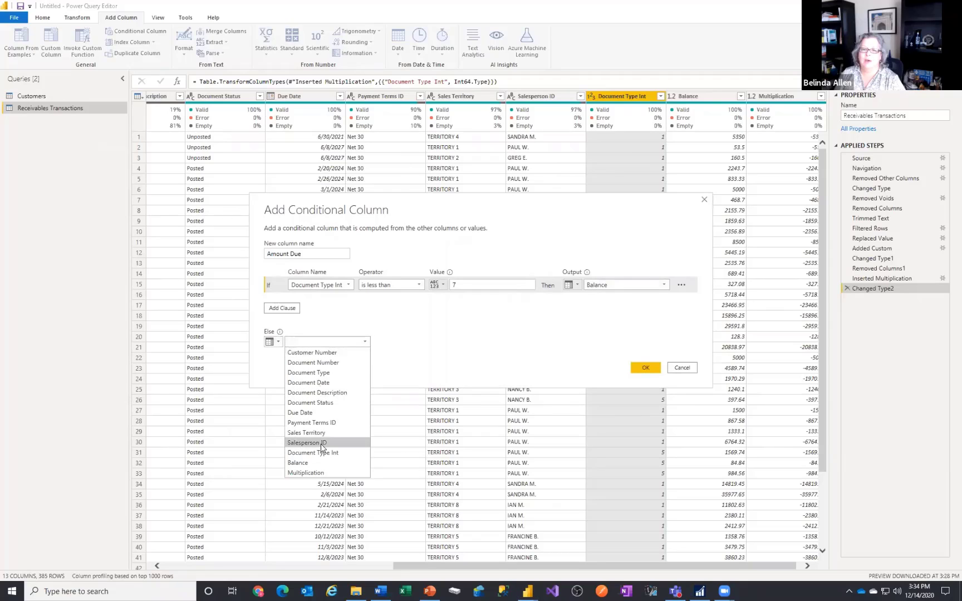
click(317, 475)
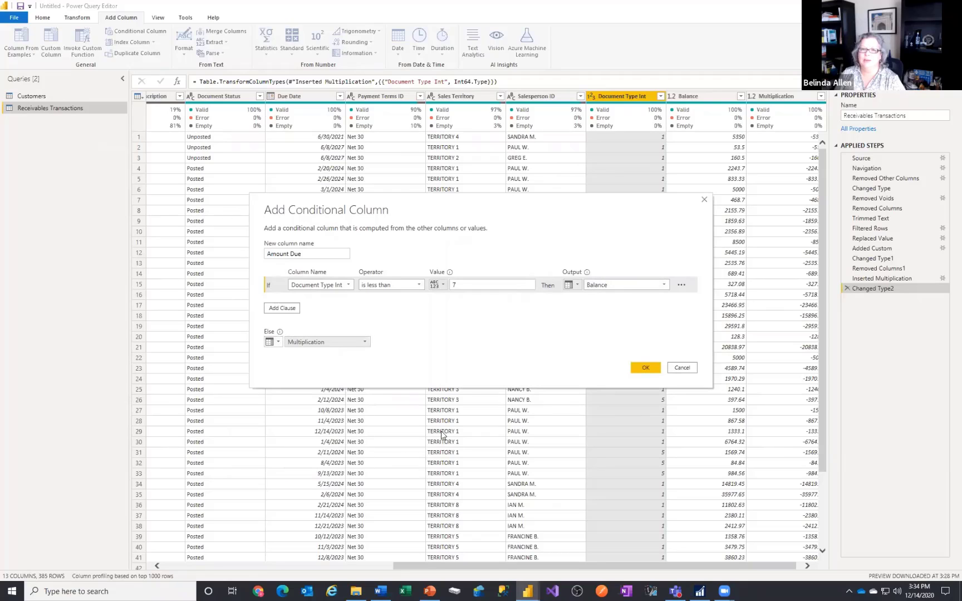
click(644, 367)
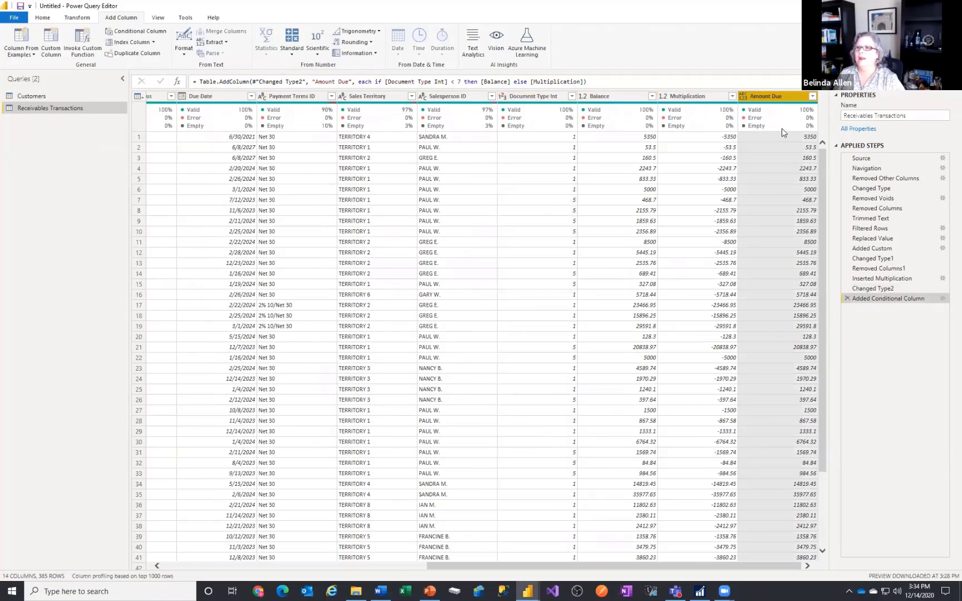
mouse_move(782, 128)
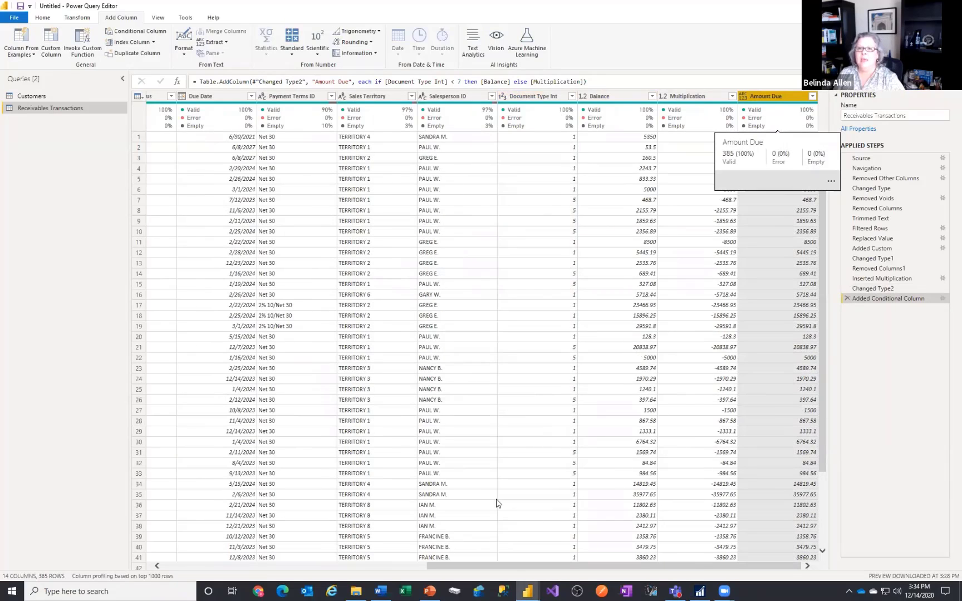
Filter the Document Type column to only Payments and check the sign of the Amount Due values
drag(538, 570, 240, 558)
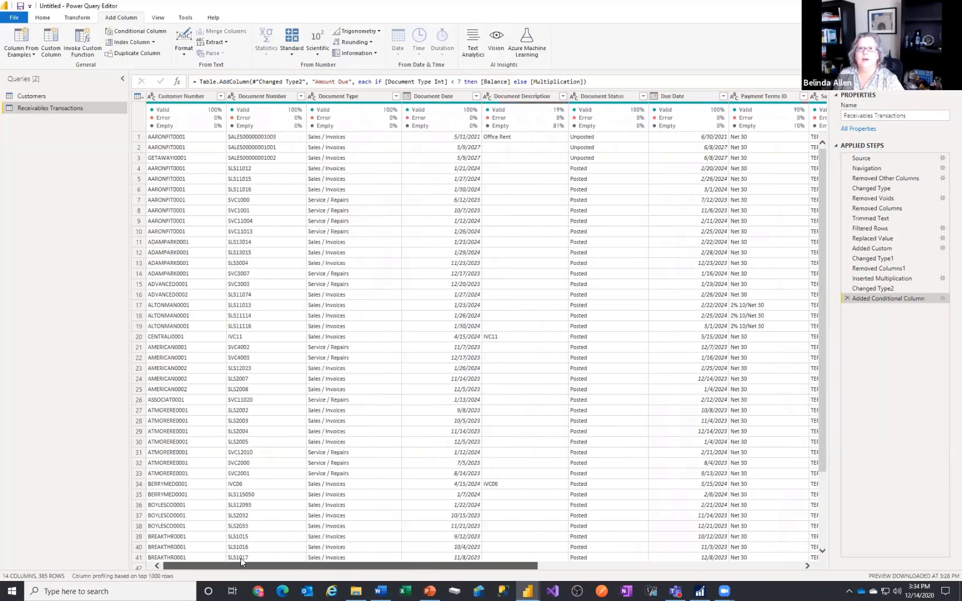
click(396, 97)
click(256, 201)
click(255, 241)
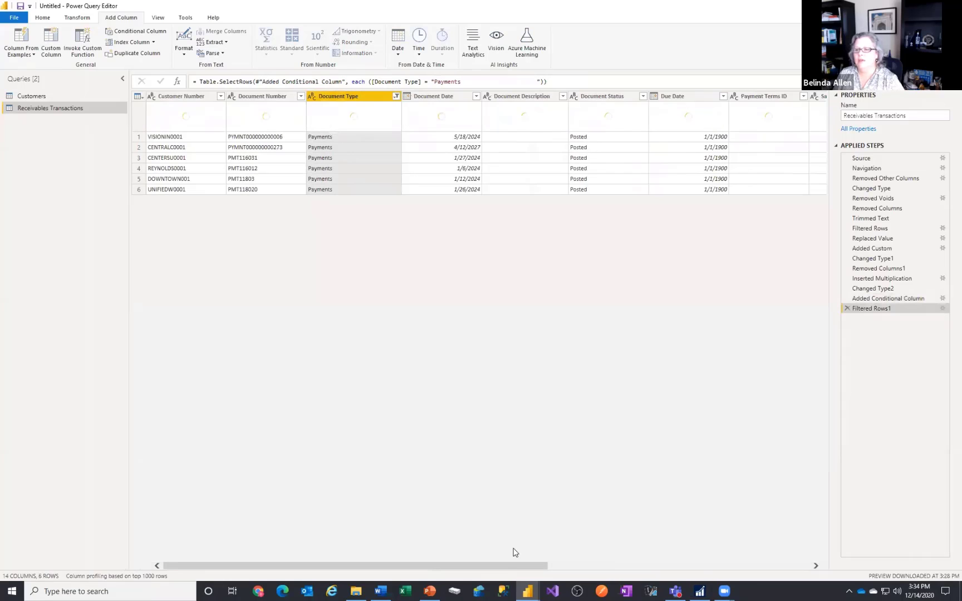
drag(500, 566, 846, 534)
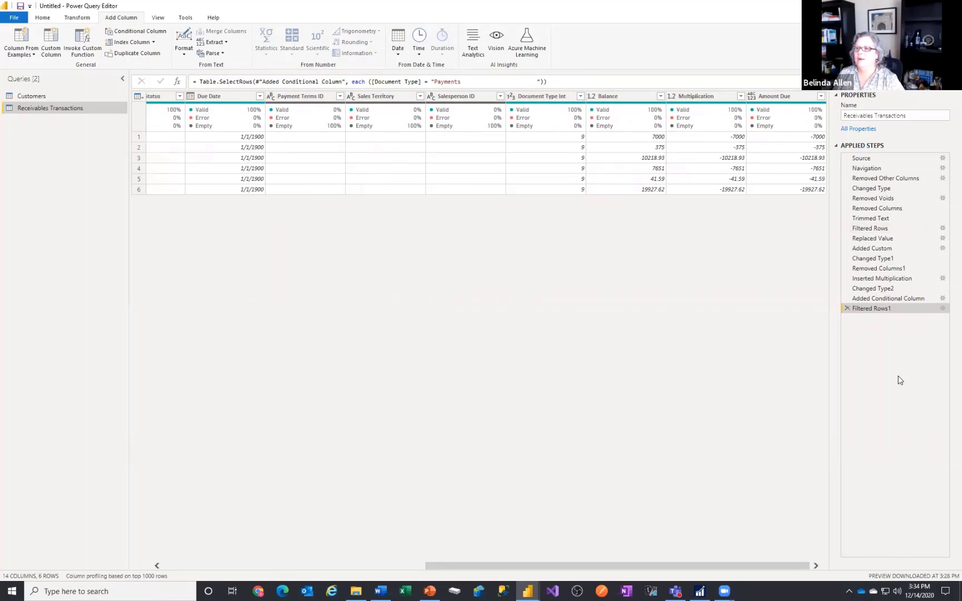
Change the Document Type filter to Sales / Invoices to check the Amount Due values, and remove the filter step
click(942, 309)
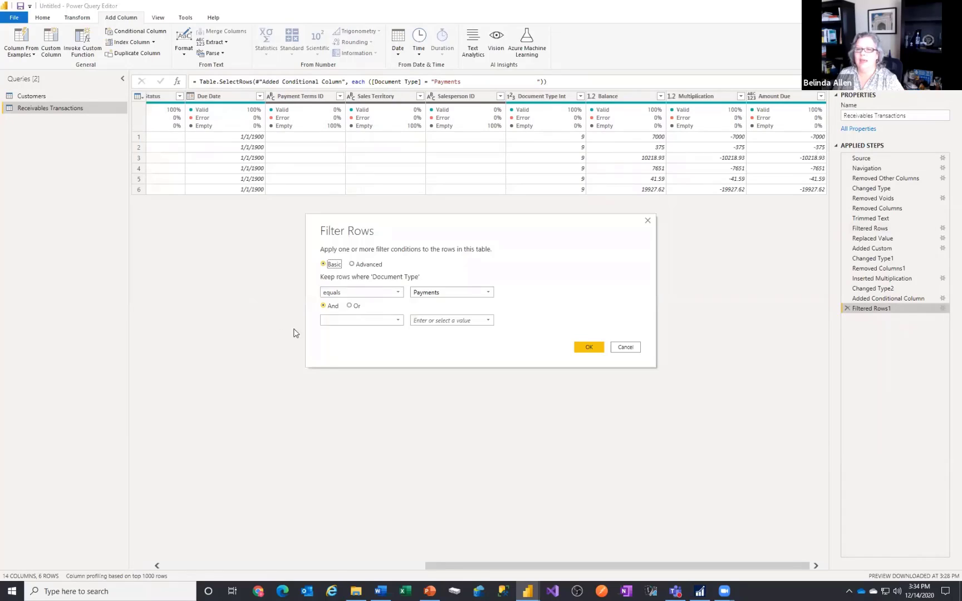
click(488, 292)
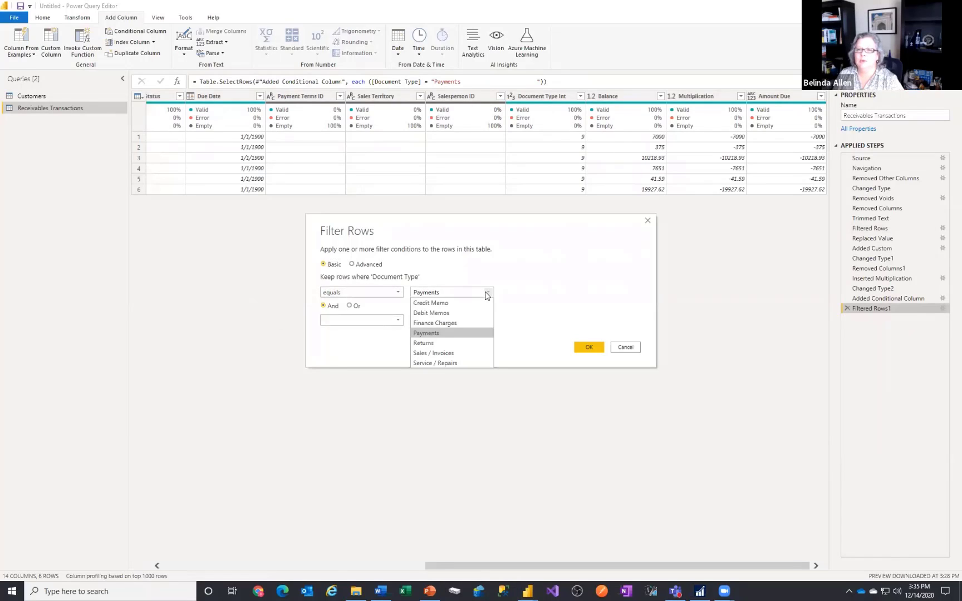
click(439, 353)
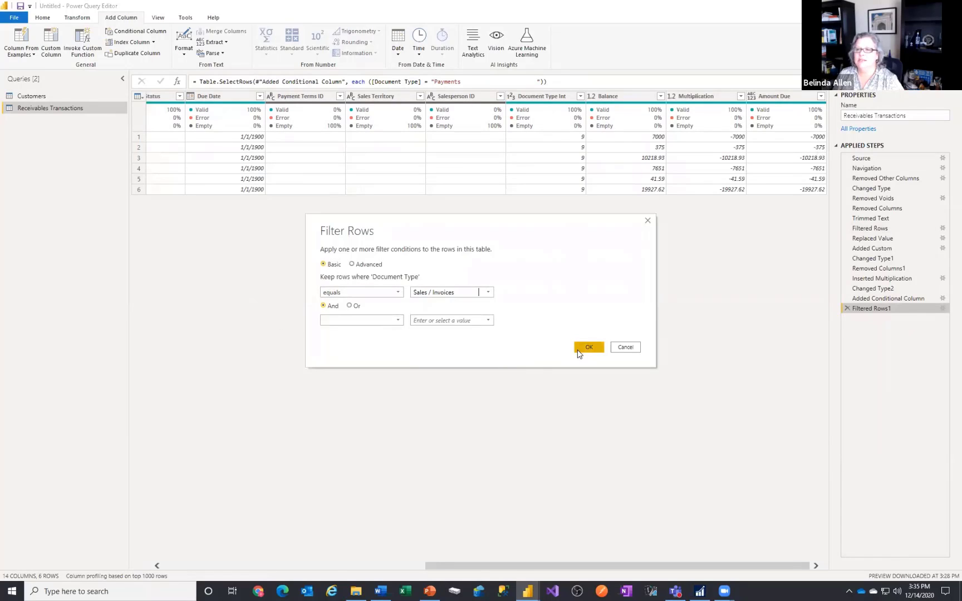
click(582, 348)
drag(740, 568, 744, 568)
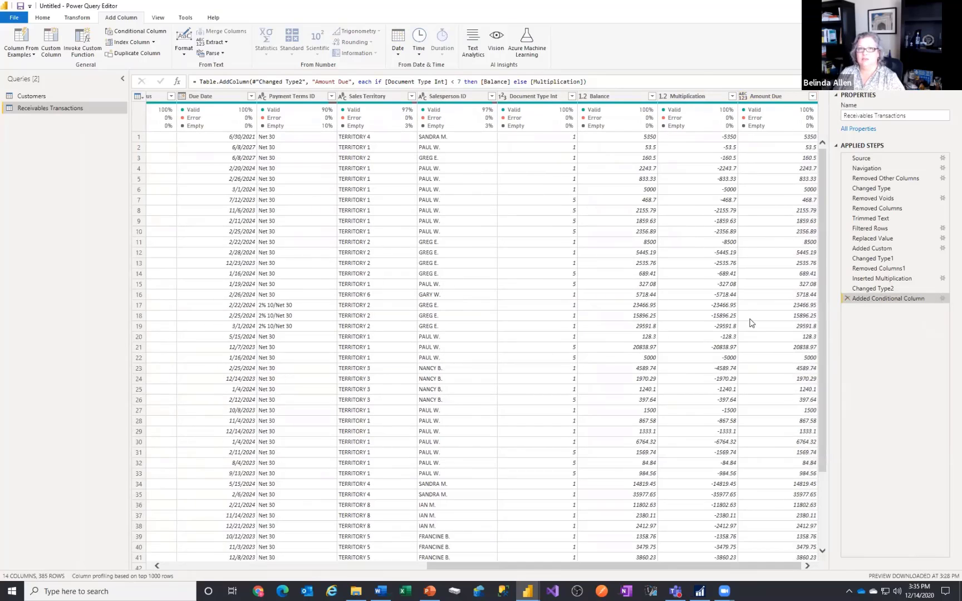
Change the data type of the Amount Due column to Decimal Number
click(743, 97)
click(743, 97)
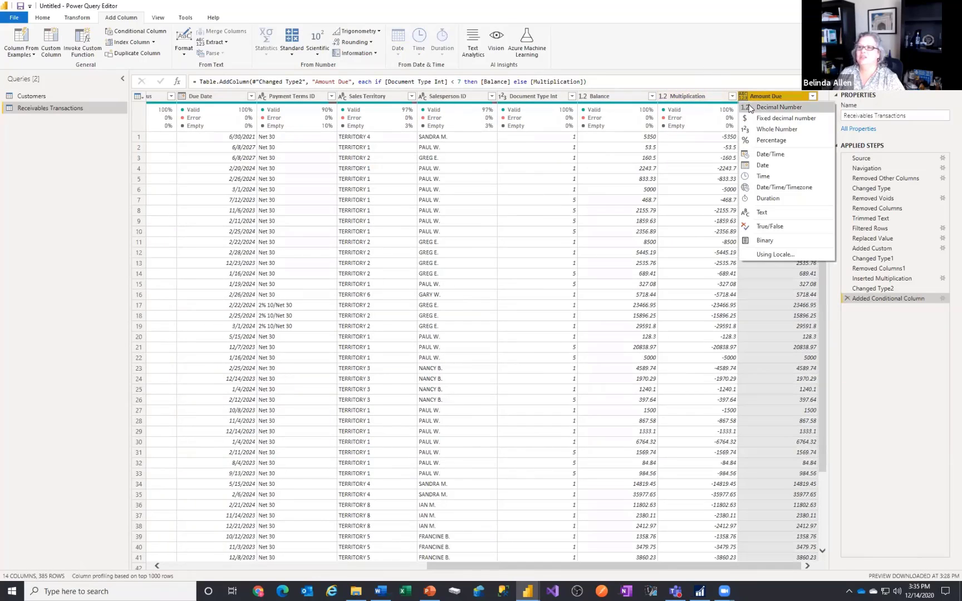
click(778, 107)
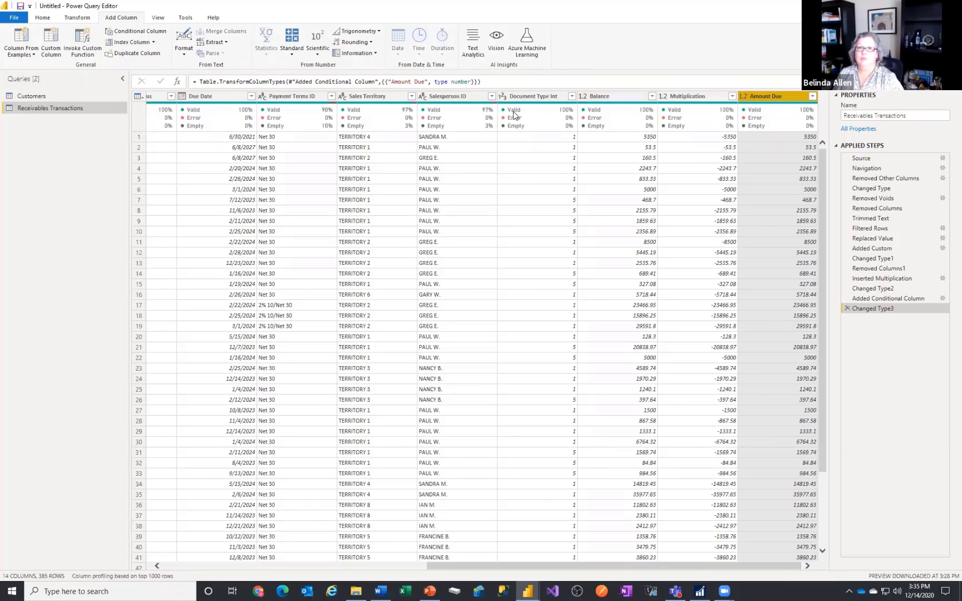
Remove the Balance and Multiplication columns from the Receivables Transactions query
click(687, 100)
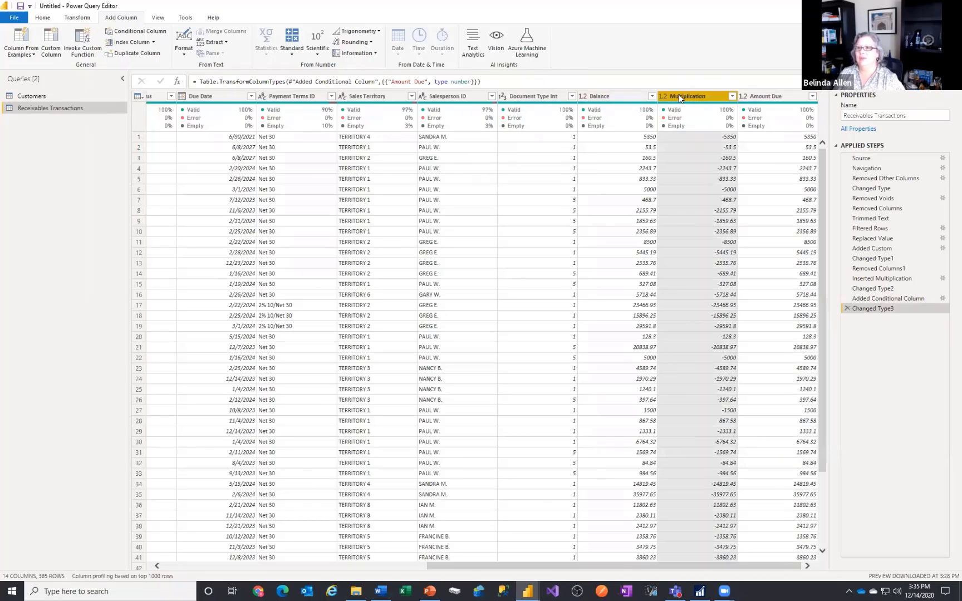
ctrl+click(628, 100)
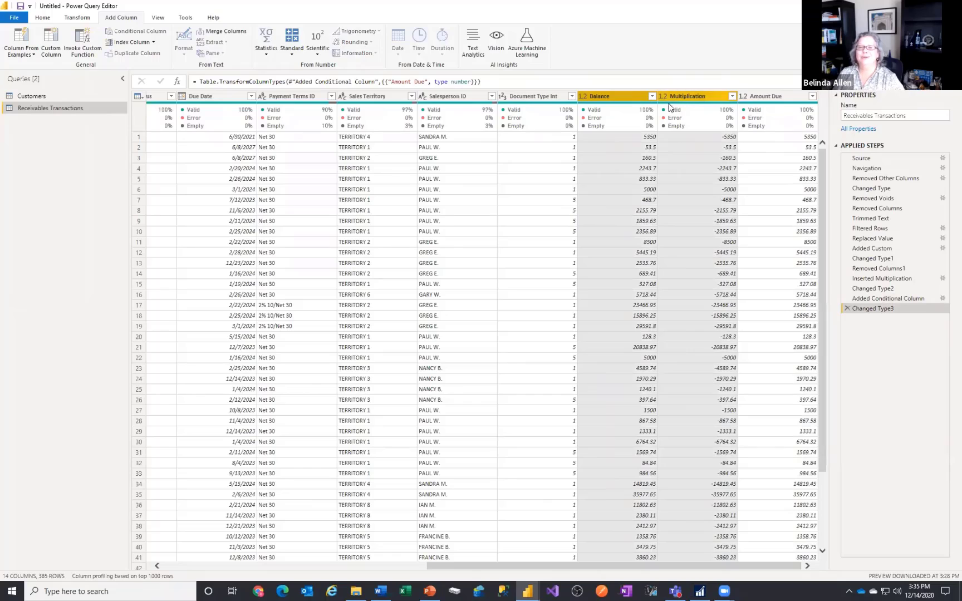
mouse_move(626, 115)
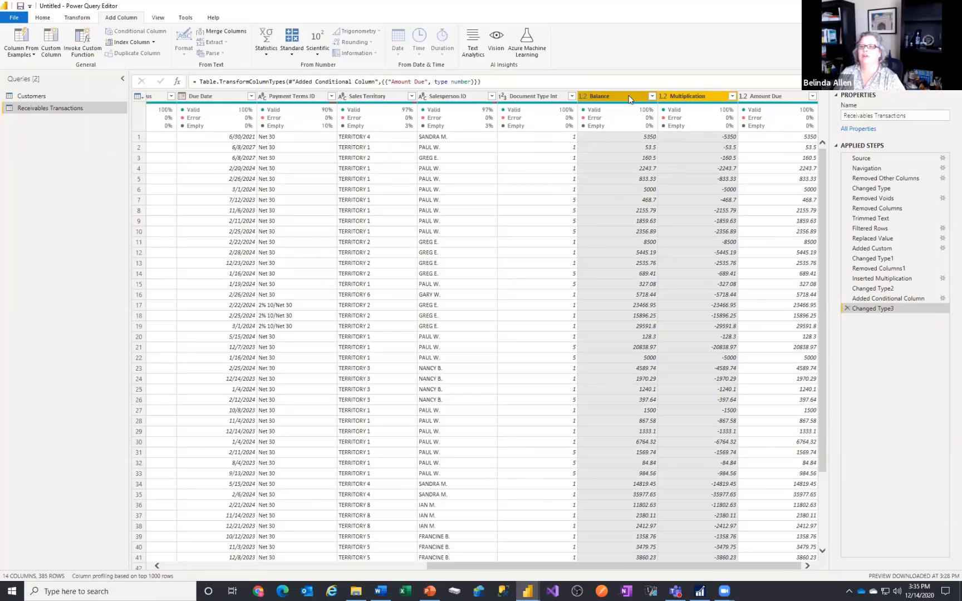
right_click(629, 99)
click(654, 116)
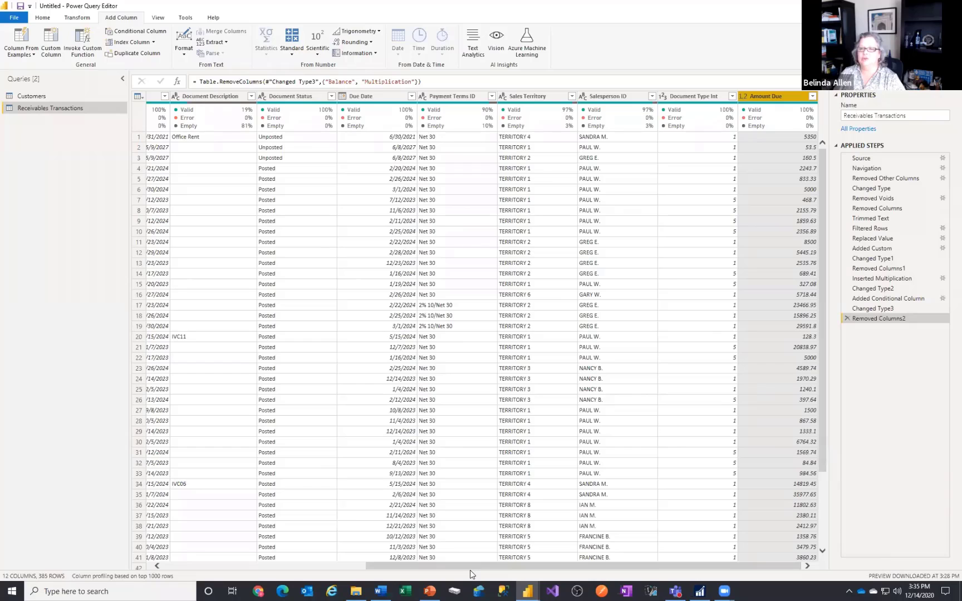
Check the date values listed for Due Date, and replace 1/1/1900 with null in both the Document Date and Due Date columns
drag(476, 569, 384, 581)
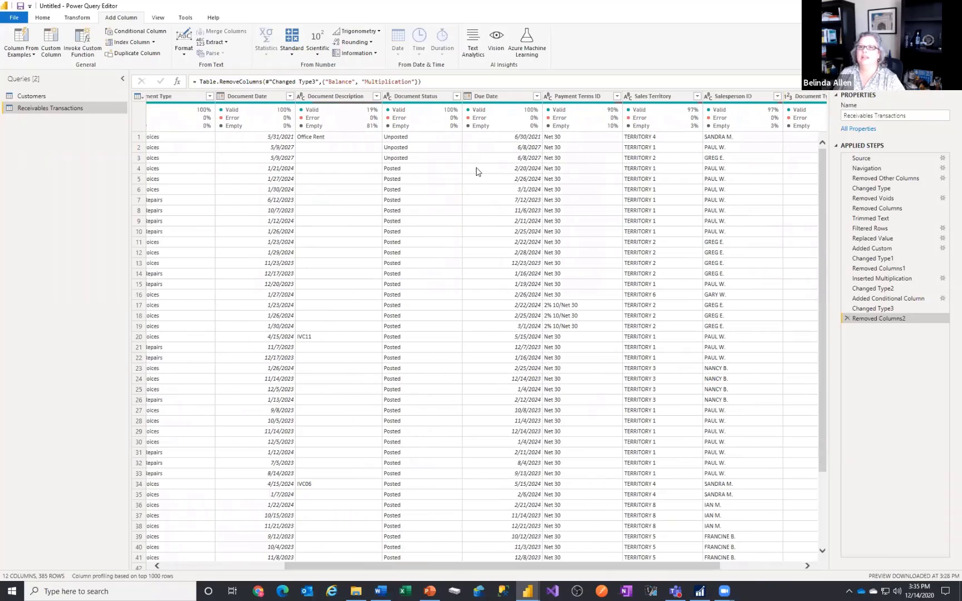
click(500, 100)
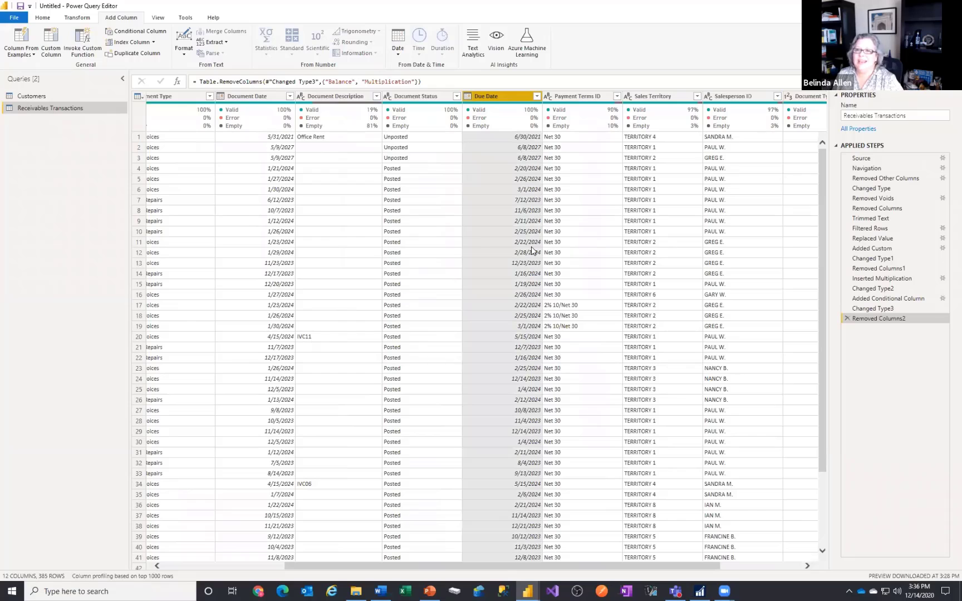
click(536, 97)
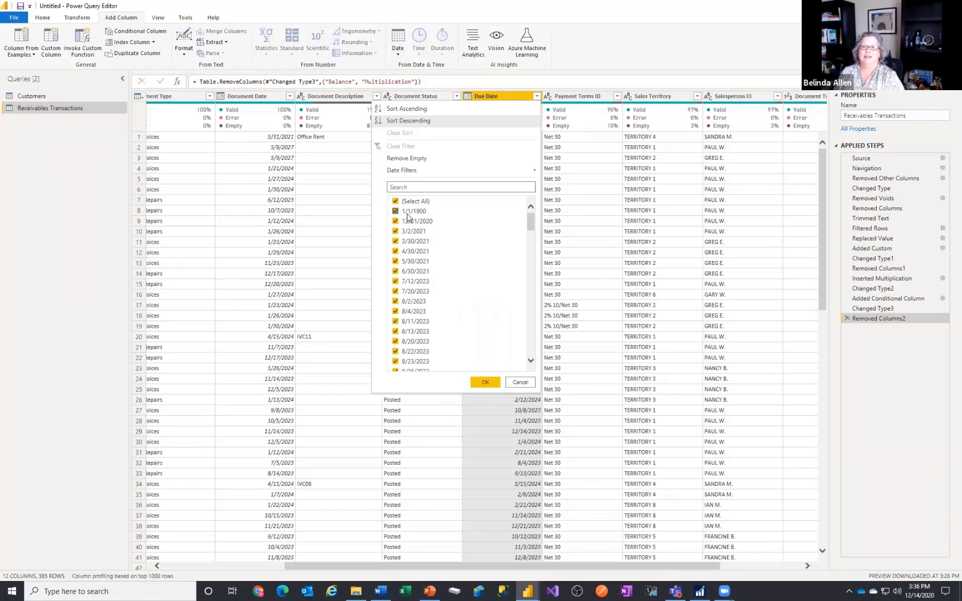
click(524, 384)
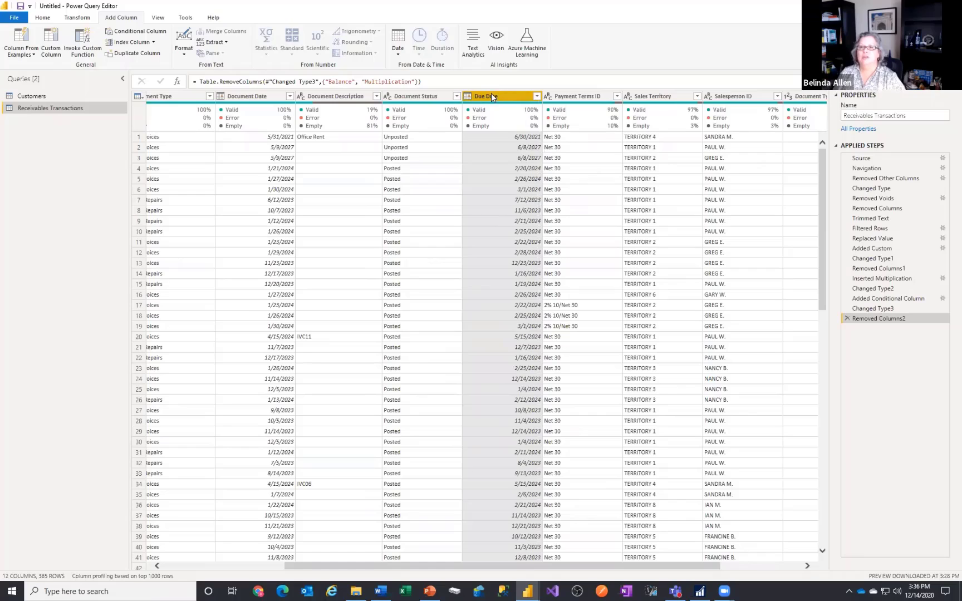
ctrl+click(252, 99)
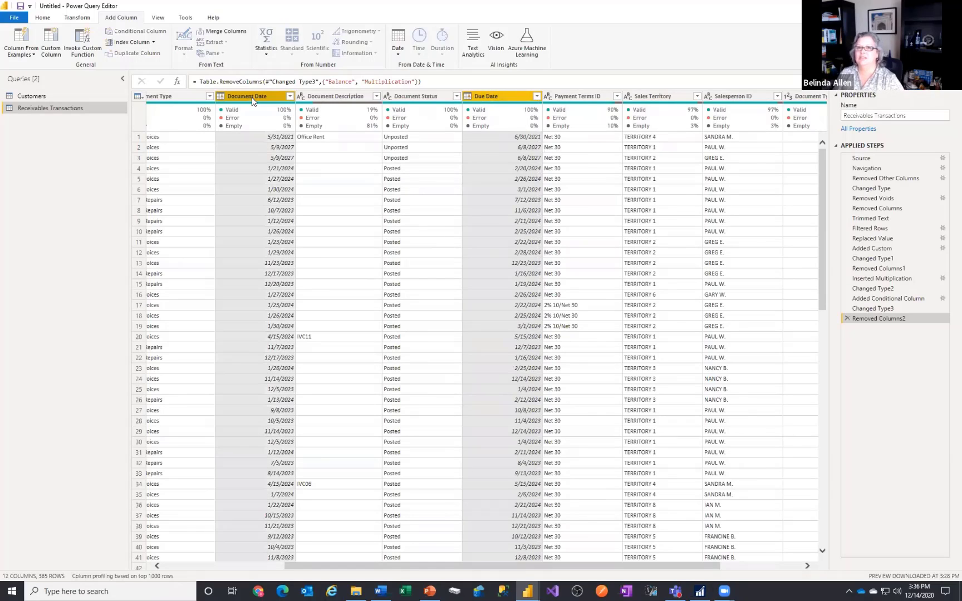
click(76, 18)
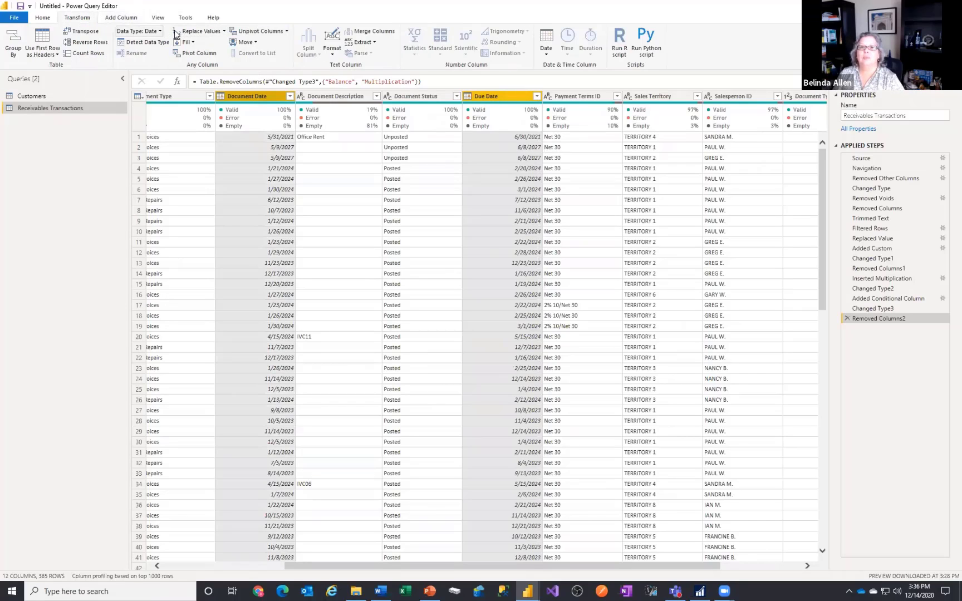
click(193, 32)
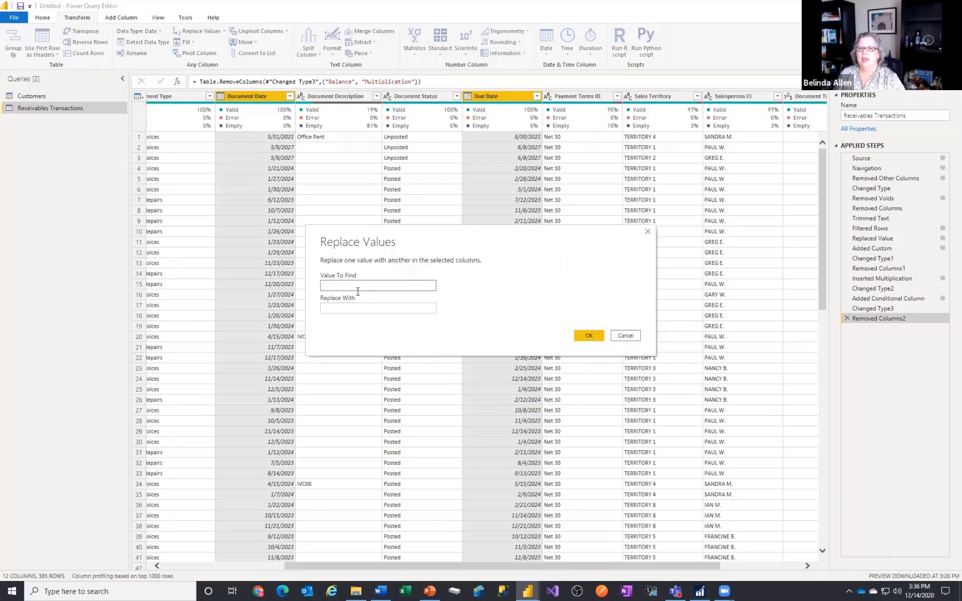
text(1/1/)
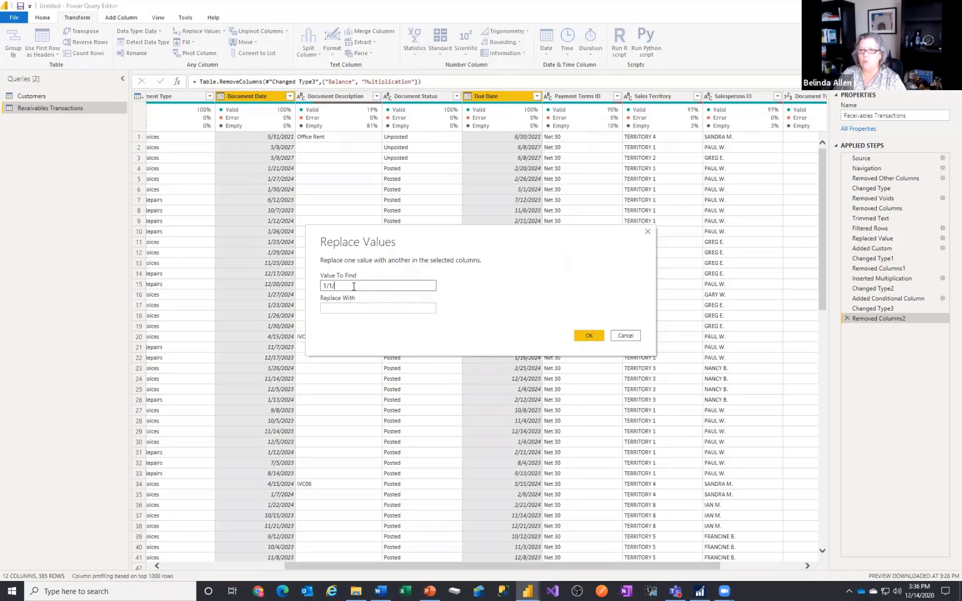
text(1900)
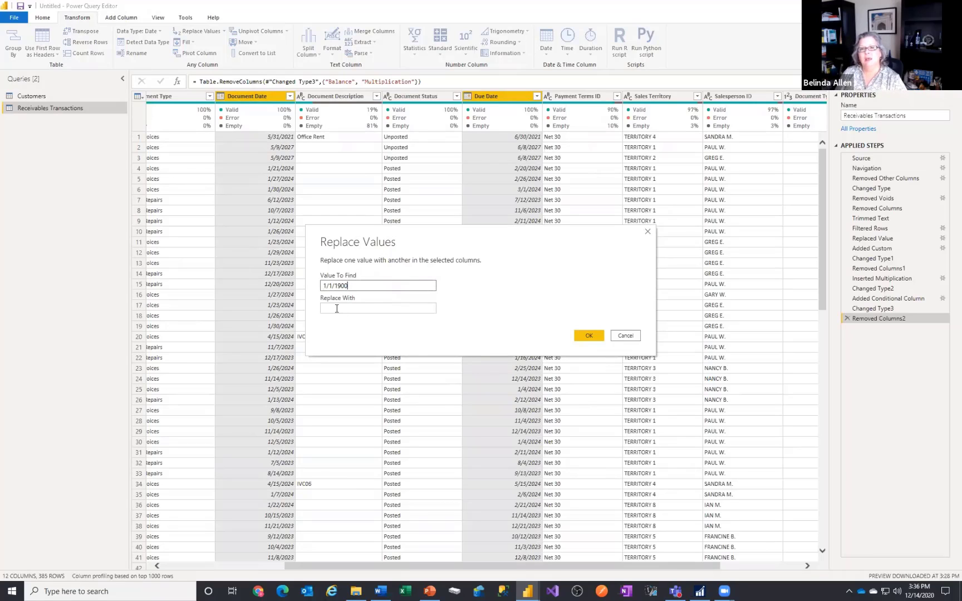
click(339, 309)
text(n)
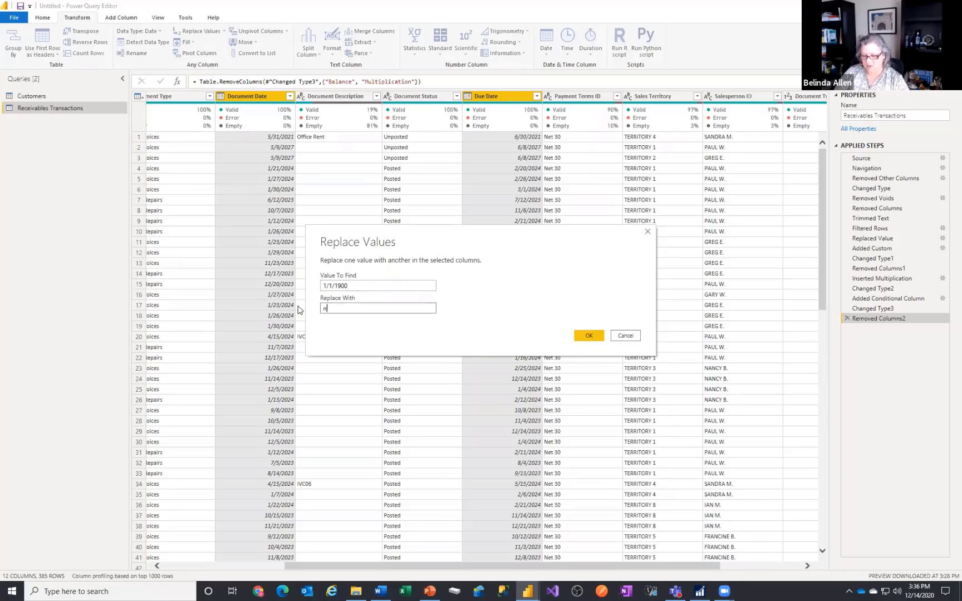
text(ull)
click(590, 335)
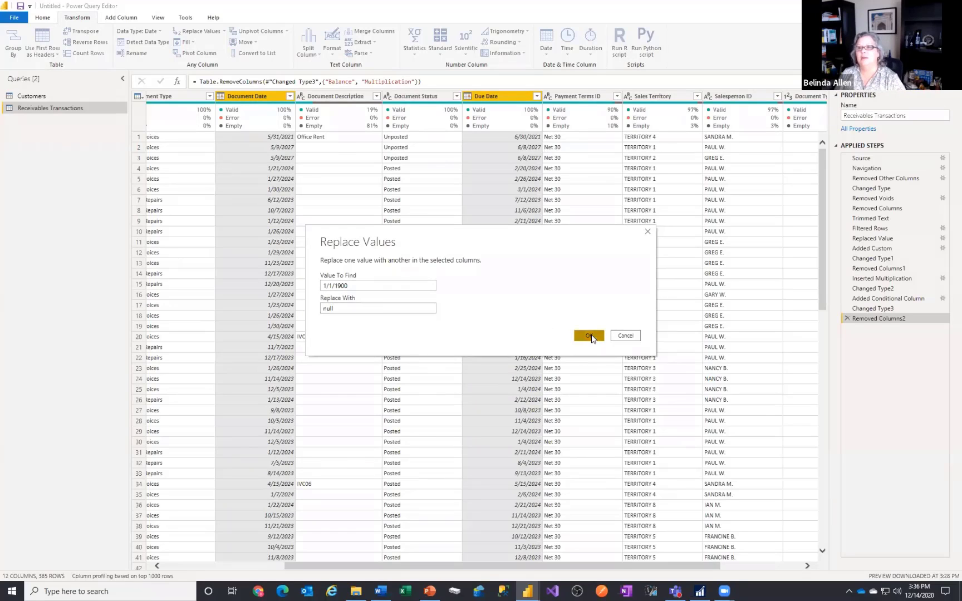
Check the Due Date column's filter values for null, accept the filter unchanged, and review the column quality figures
click(536, 96)
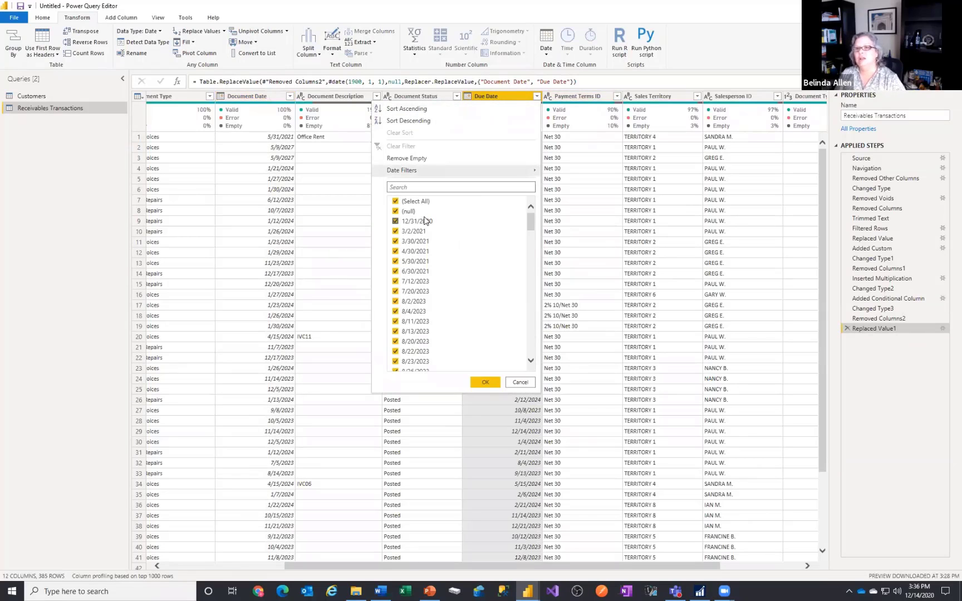
click(486, 382)
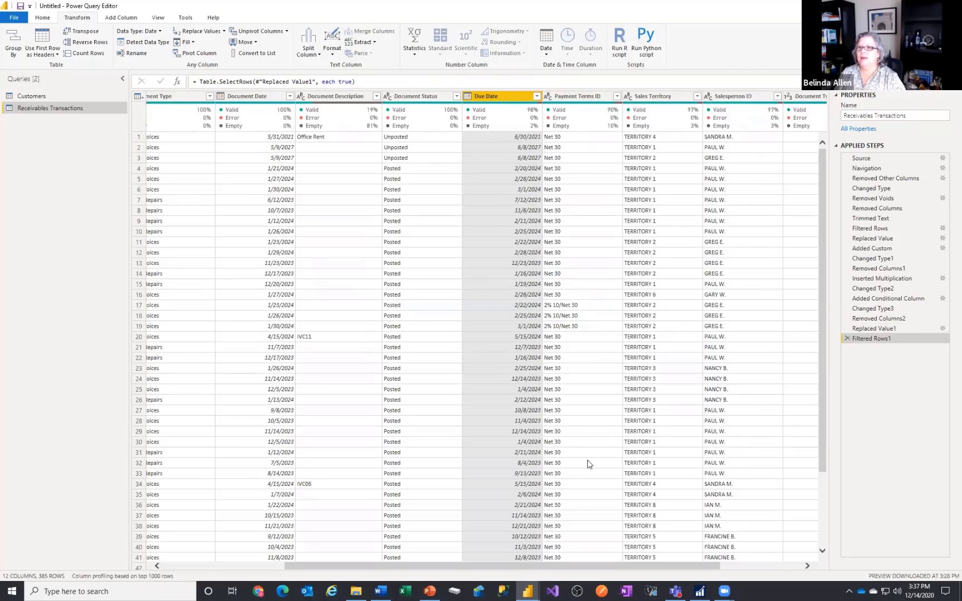
scroll(525, 563, right, 3)
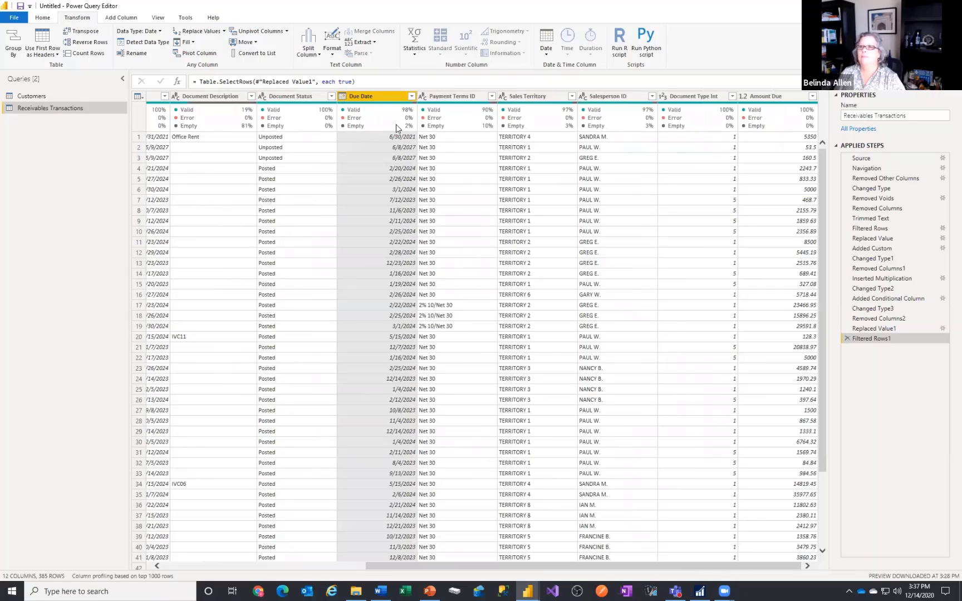
mouse_move(396, 125)
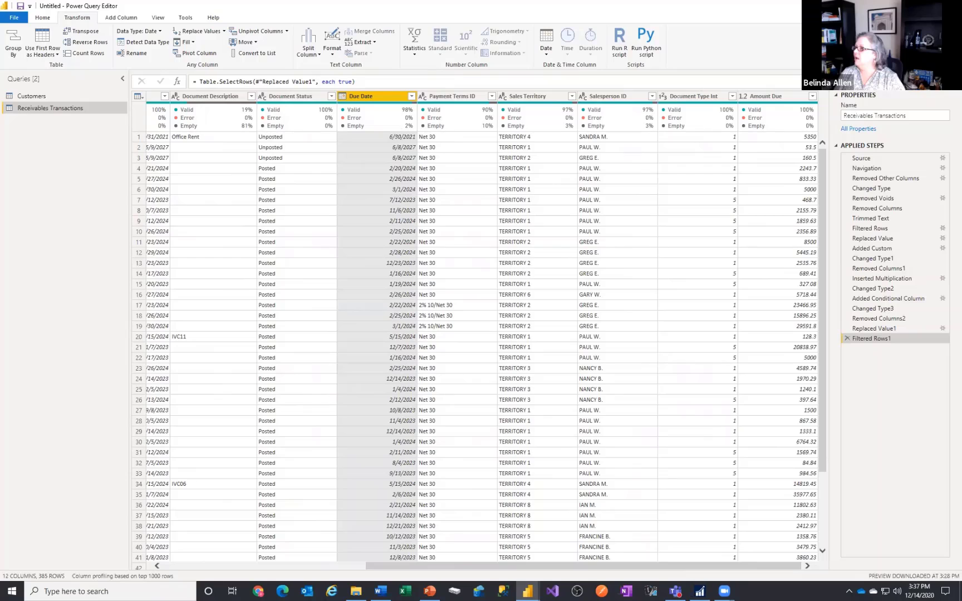
Rename the Due Date column as Due
double_click(374, 99)
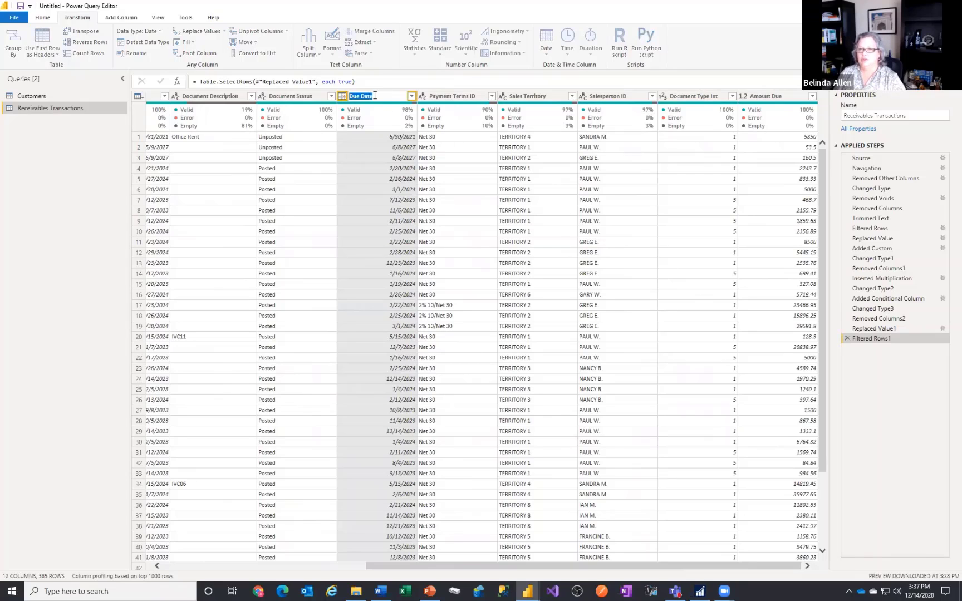
text(Due)
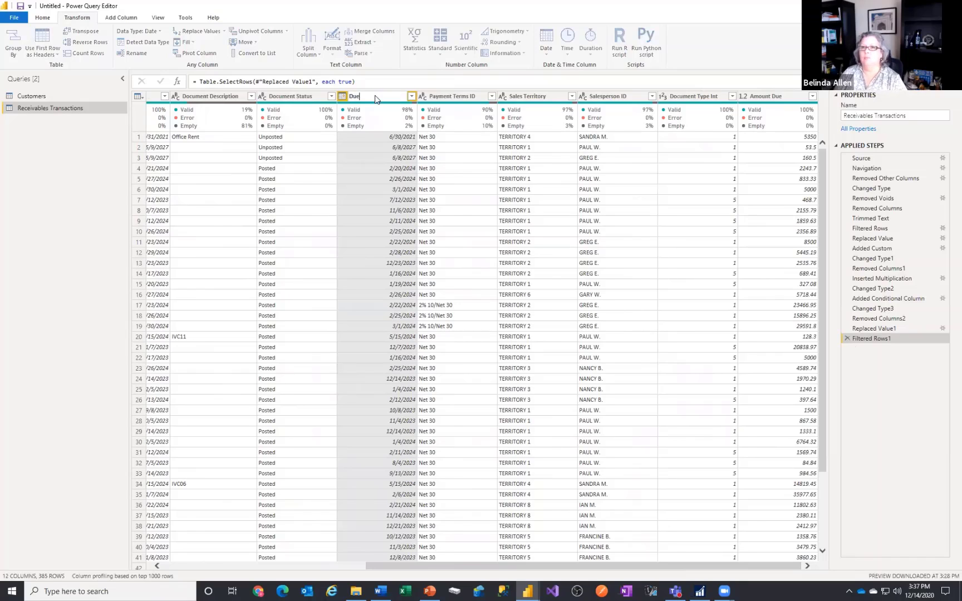
key(Return)
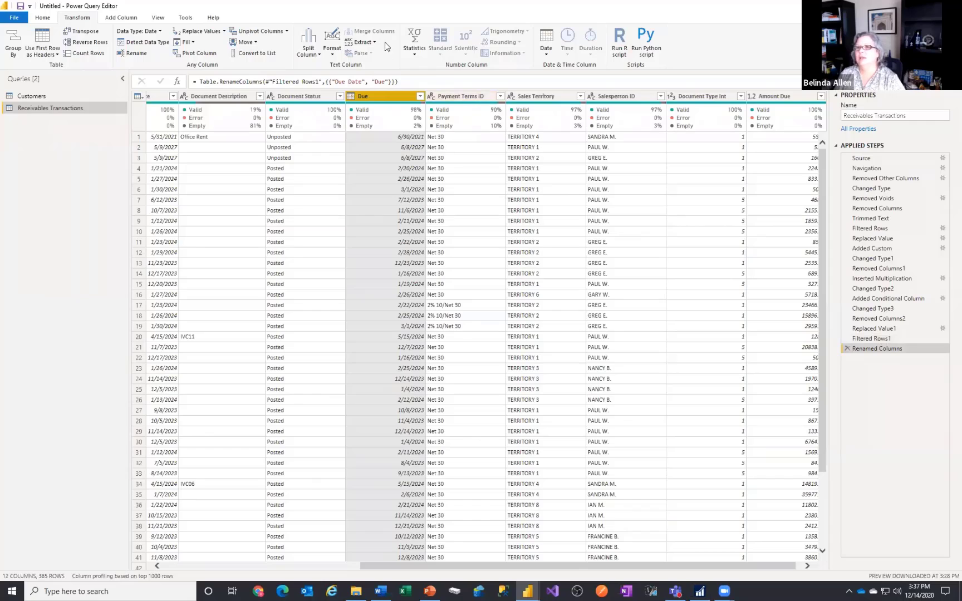
Delete the unneeded Filtered Rows1 step and the Renamed Columns step from the query
click(847, 338)
click(528, 316)
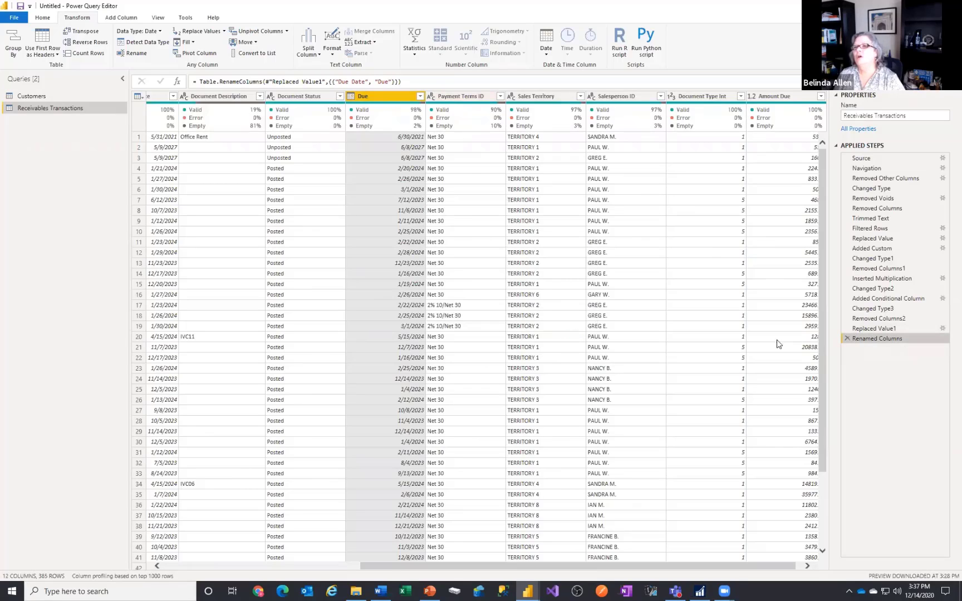
click(847, 339)
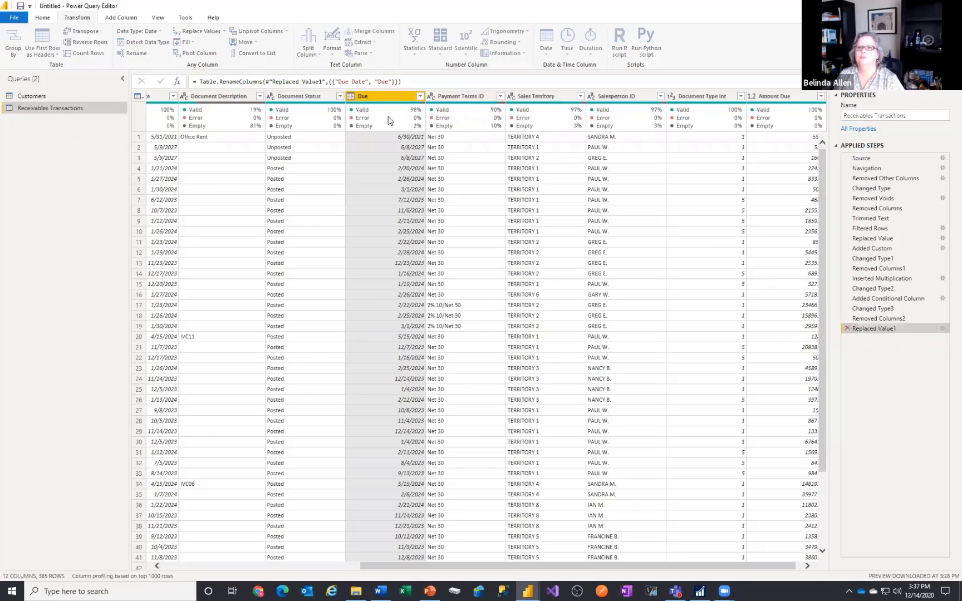
Replace the value 1/1/1900 with null in both the Document Date and Due Date columns
ctrl+click(156, 97)
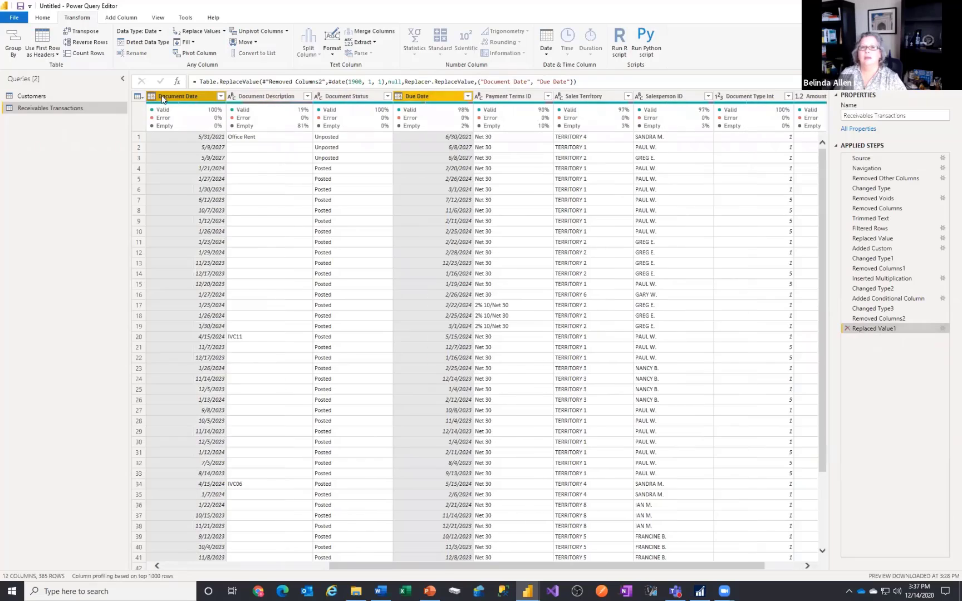
click(201, 31)
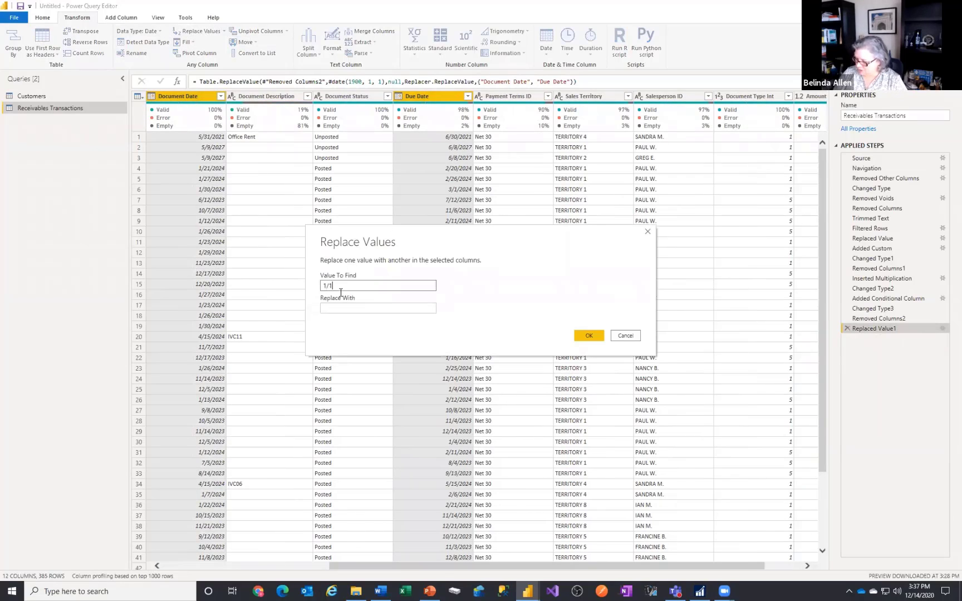
text(1/1/1900)
key(Tab)
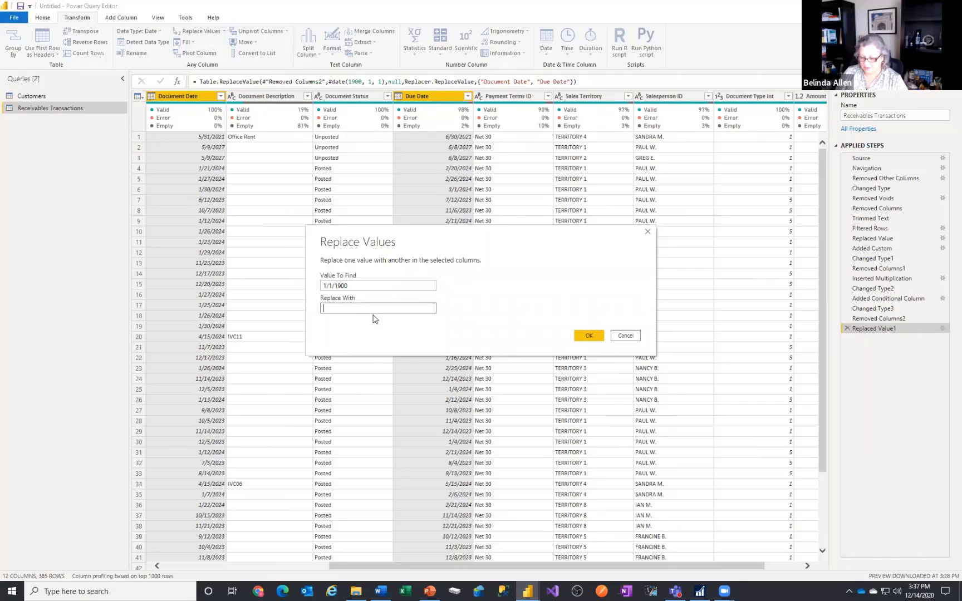
click(589, 335)
Rename the Due Date column as Due in the Receivables Transactions query
double_click(415, 95)
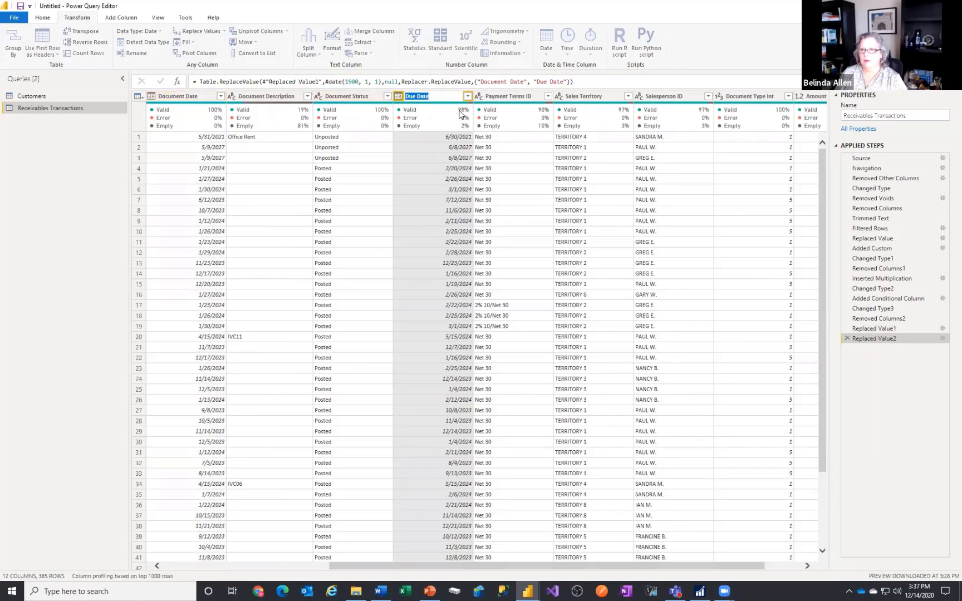
text(Due)
key(Return)
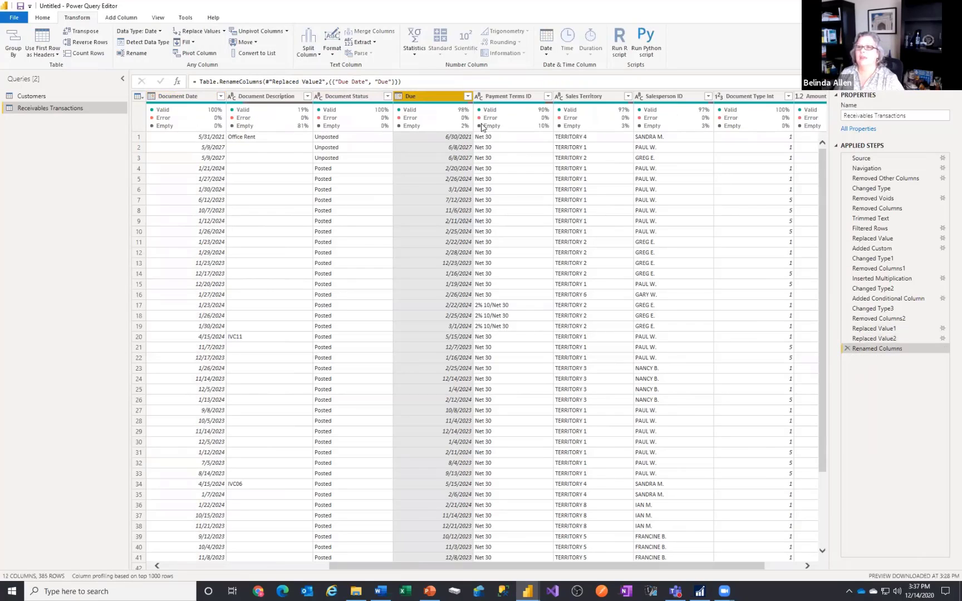
scroll(707, 565, right, 2)
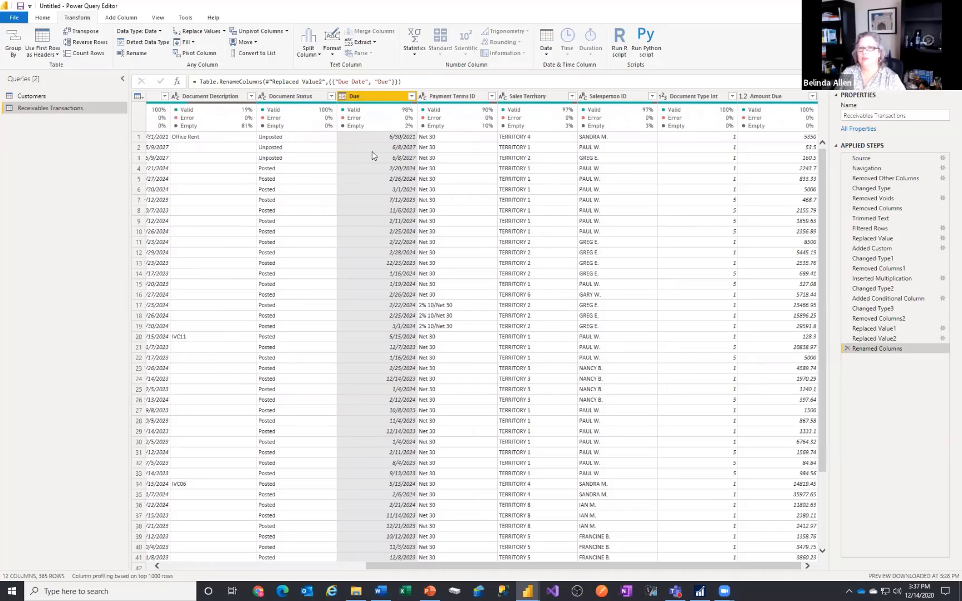
mouse_move(363, 113)
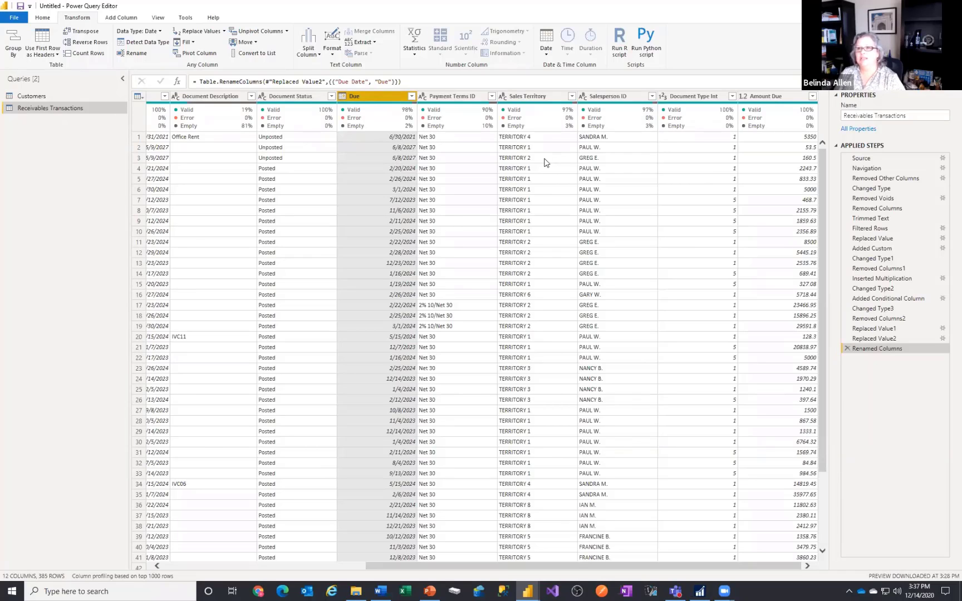
Start a new conditional column in the Receivables Transactions query and name it Due Date
click(120, 18)
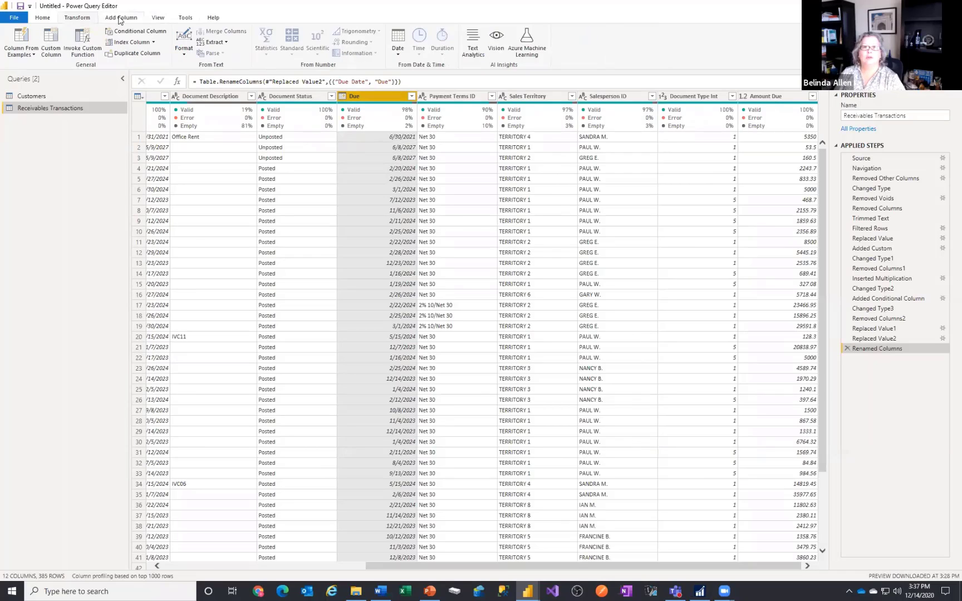
click(137, 31)
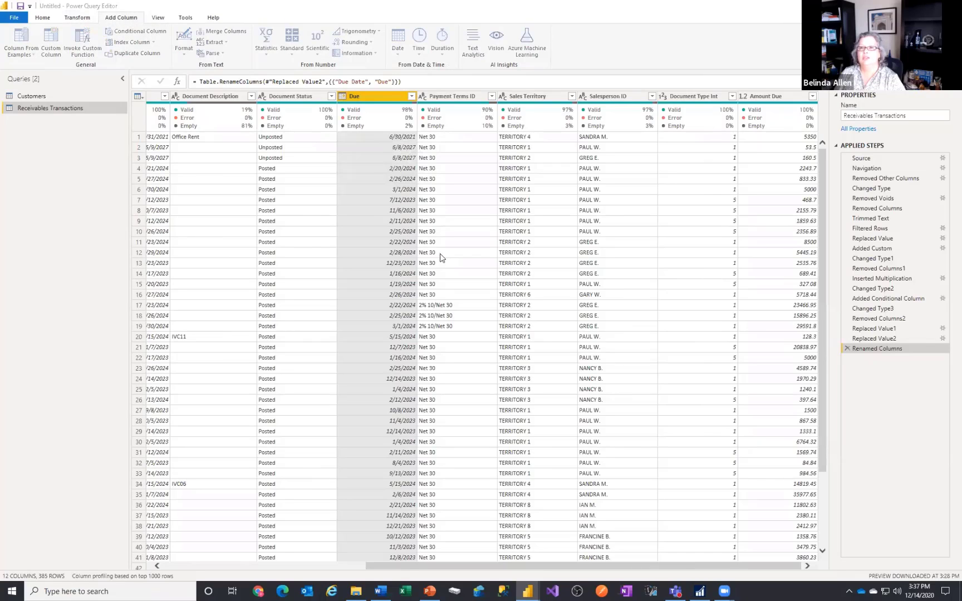
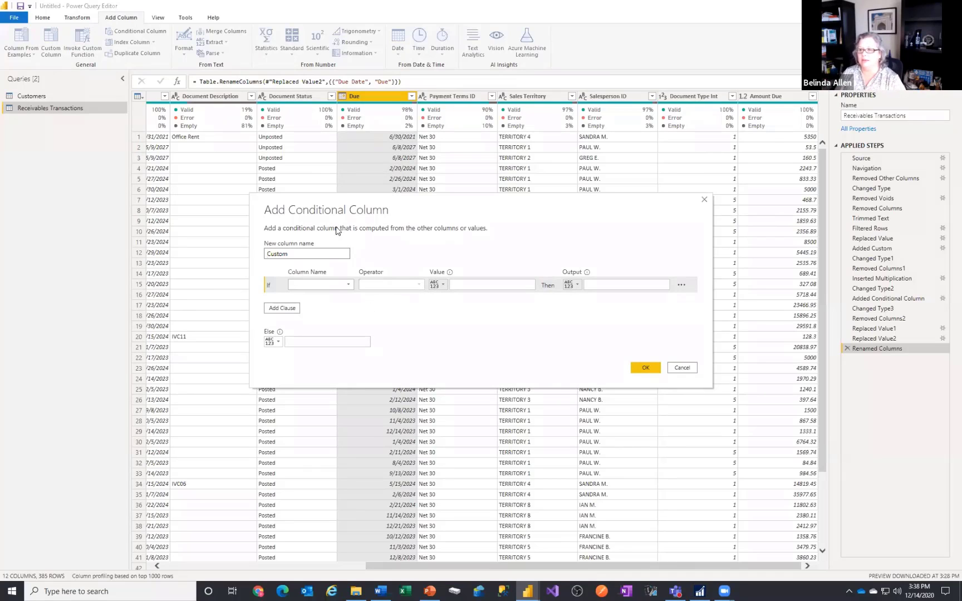
drag(302, 255, 243, 253)
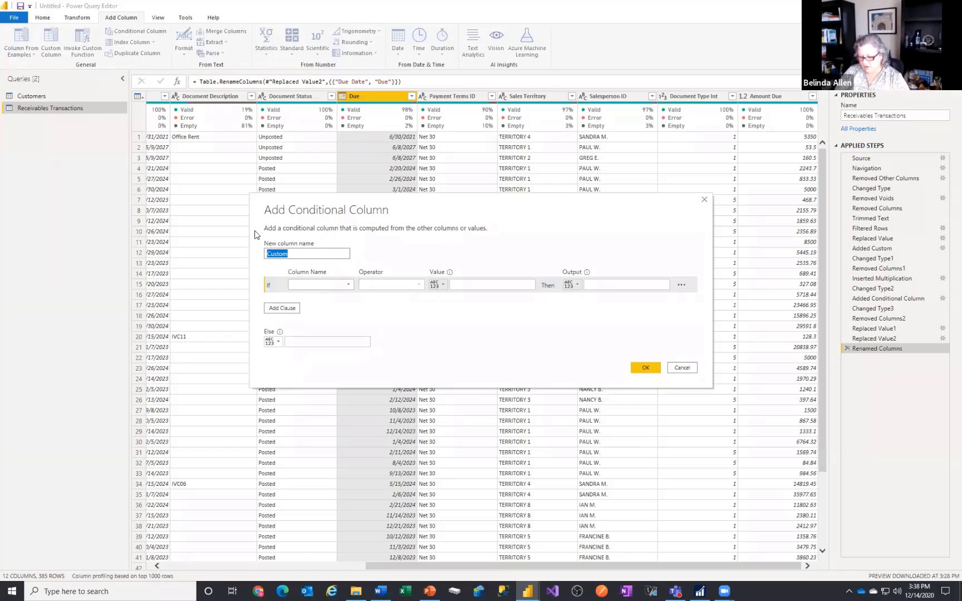
text(due)
key(BackSpace)
key(BackSpace)
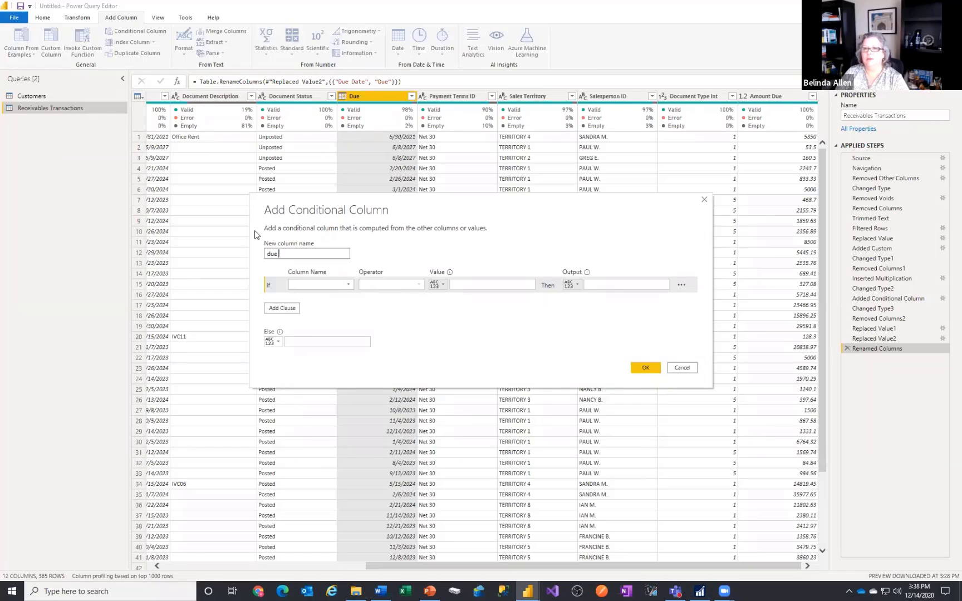
text(Due Date)
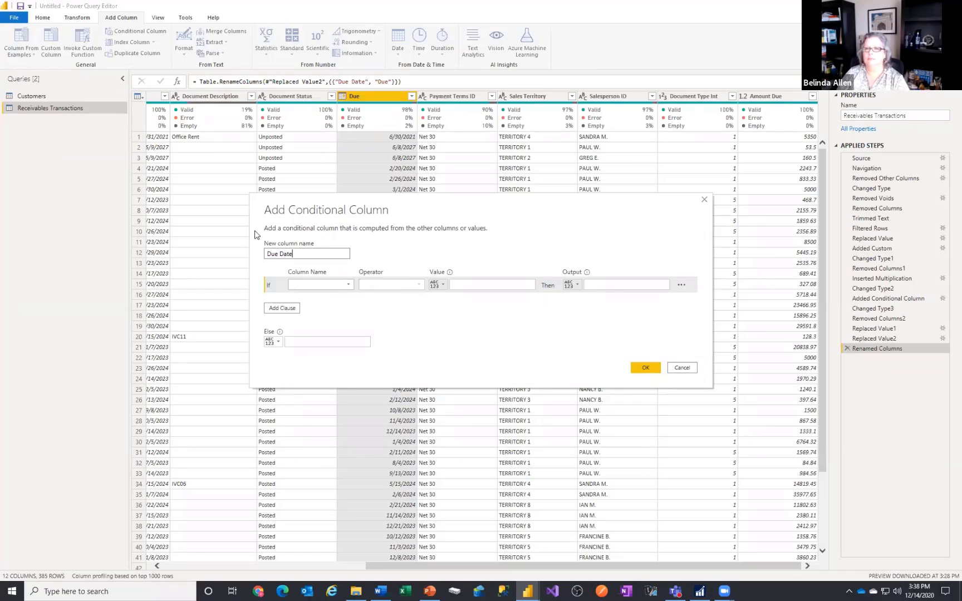
Define the condition so that rows with Document Type Int less than 7 output the value of the Due column
click(348, 285)
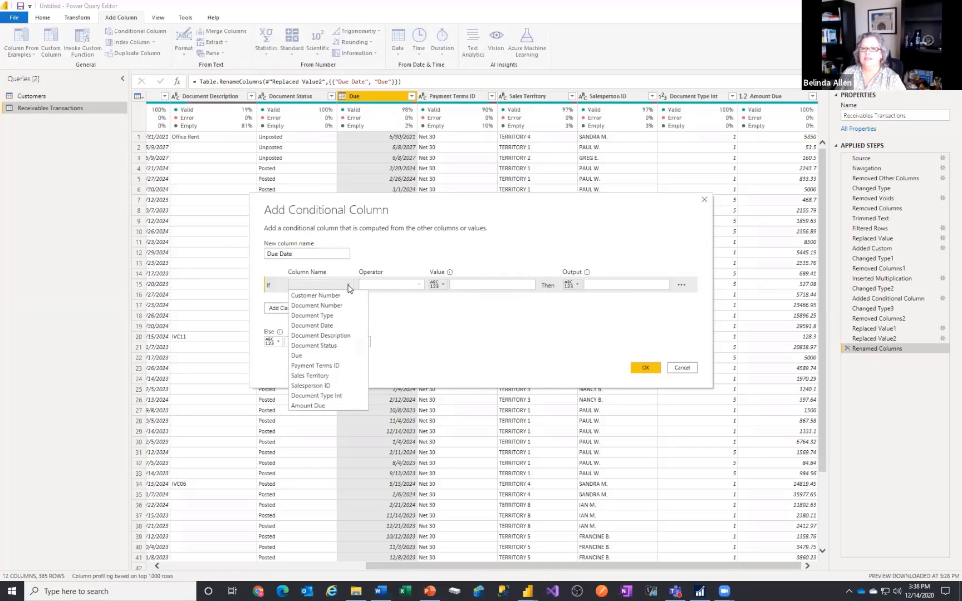
click(326, 394)
click(413, 286)
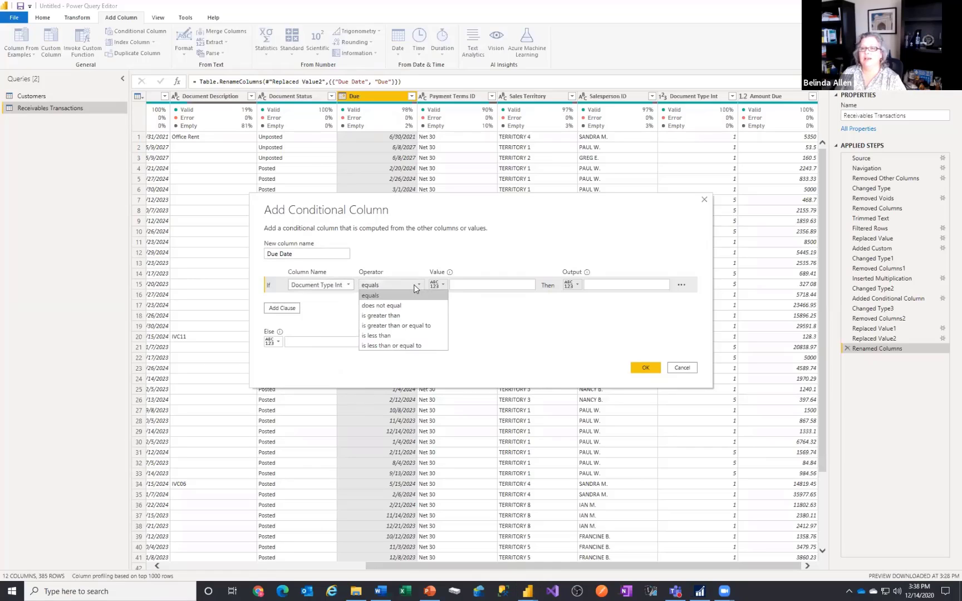
click(398, 335)
click(463, 285)
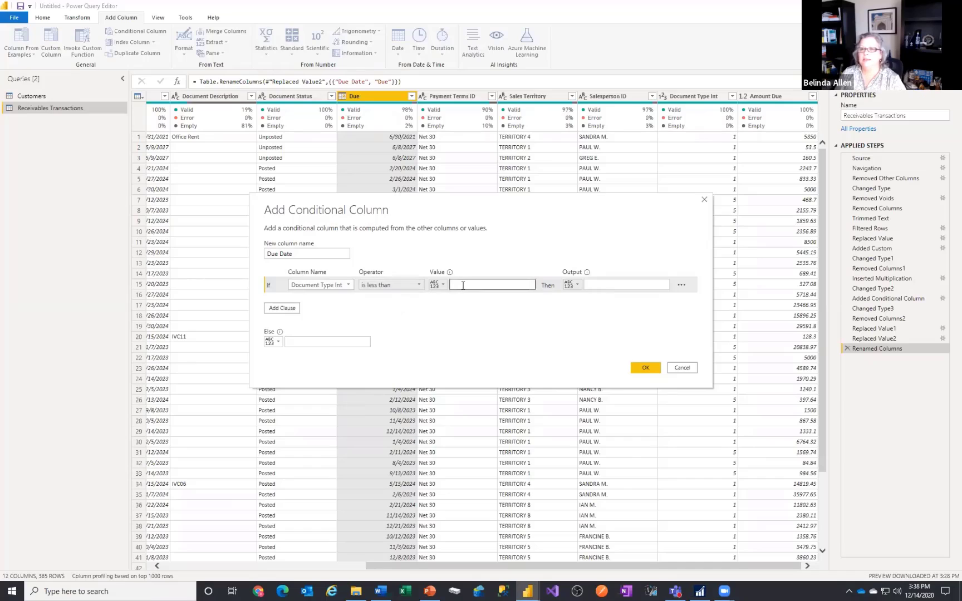
text(7)
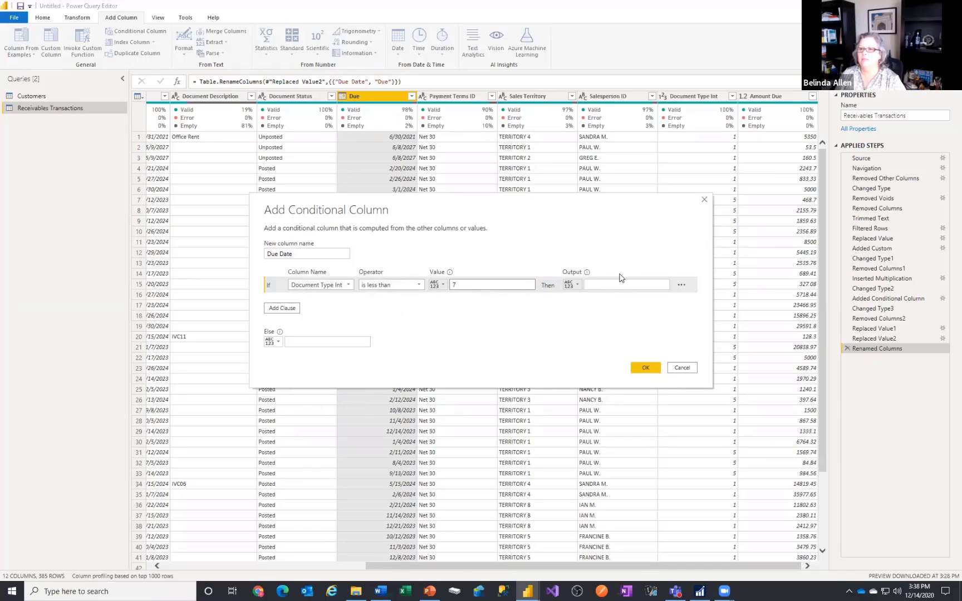
click(579, 283)
click(590, 314)
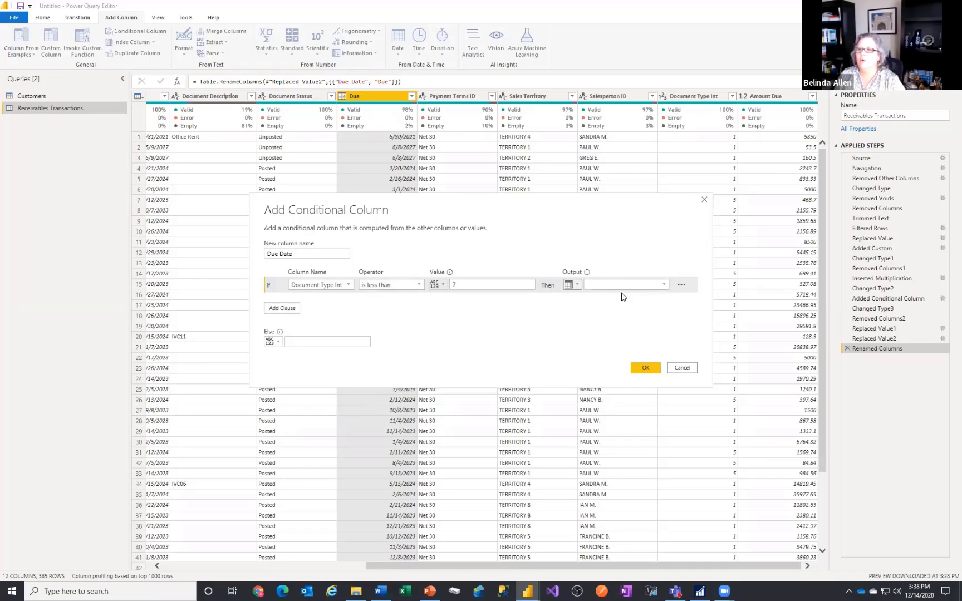
click(664, 285)
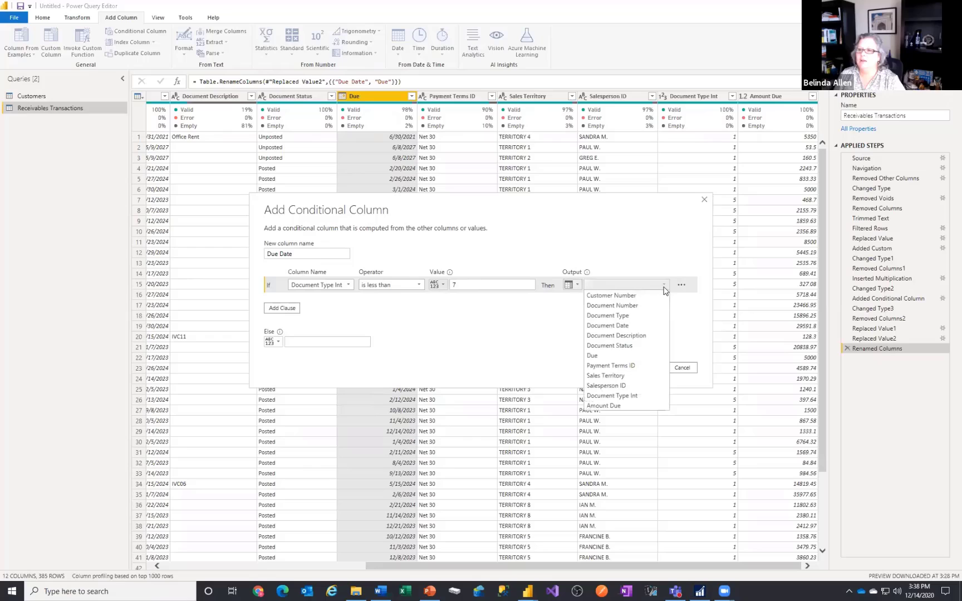
click(635, 357)
Use the Document Date column as the Else result and create the conditional column
click(272, 341)
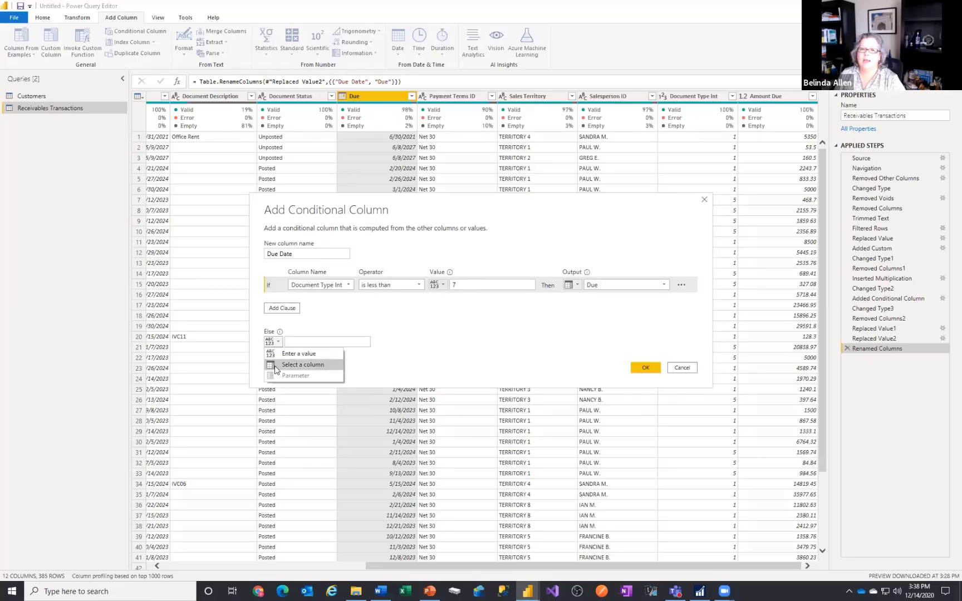
click(303, 365)
click(364, 341)
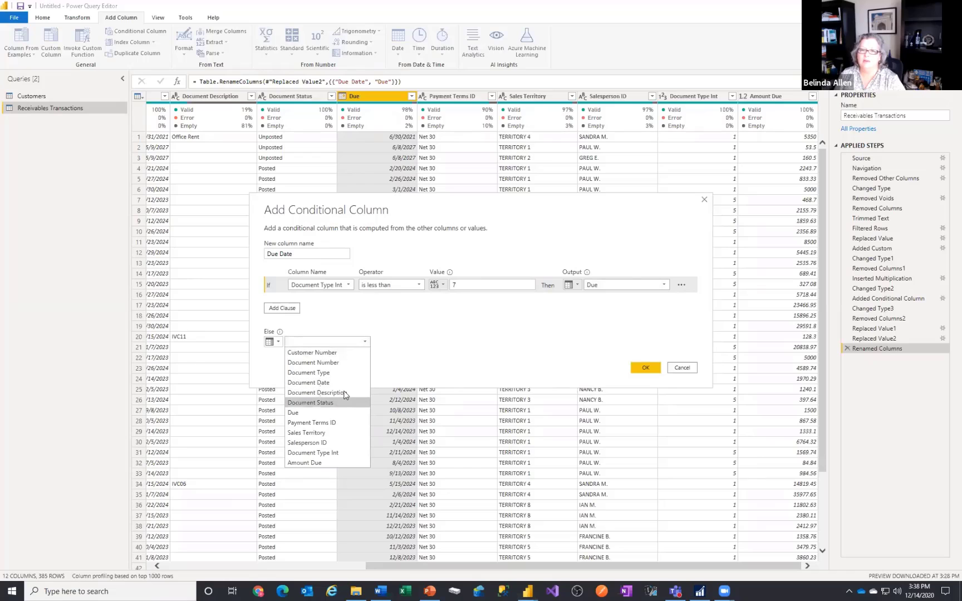
click(334, 383)
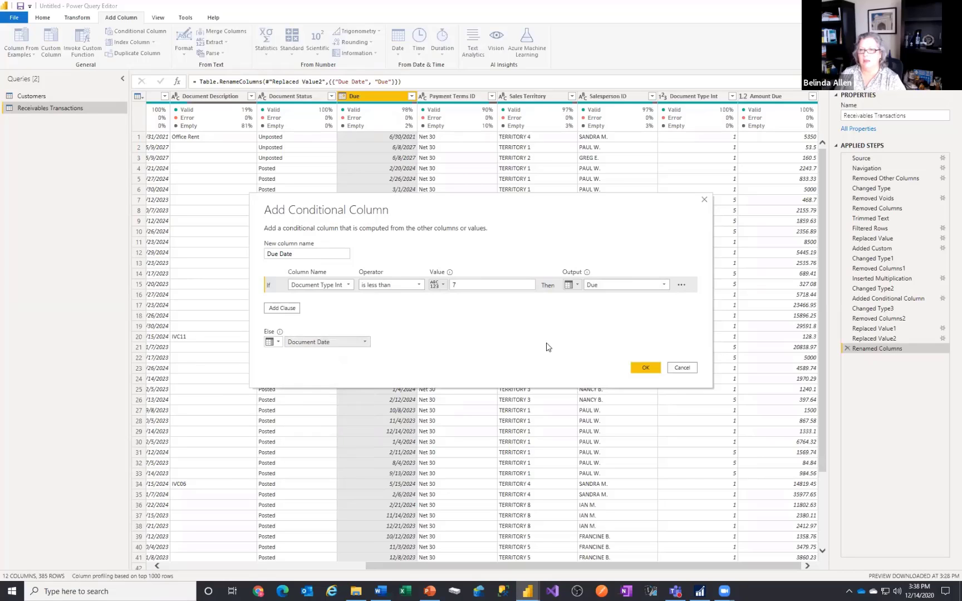
click(645, 368)
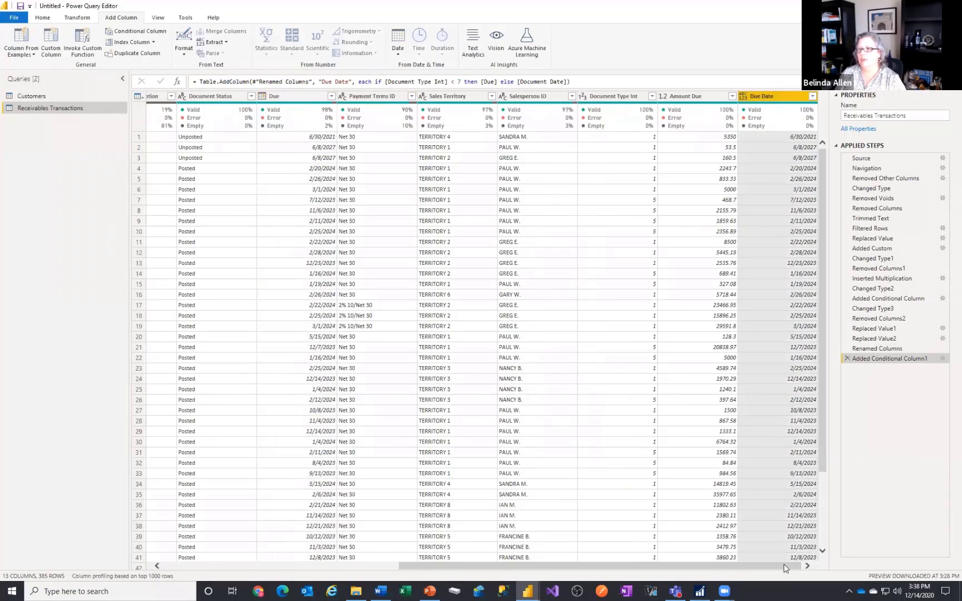
Set the new Due Date column's data type to Date, and remove the Due and Document Type Int columns
click(744, 99)
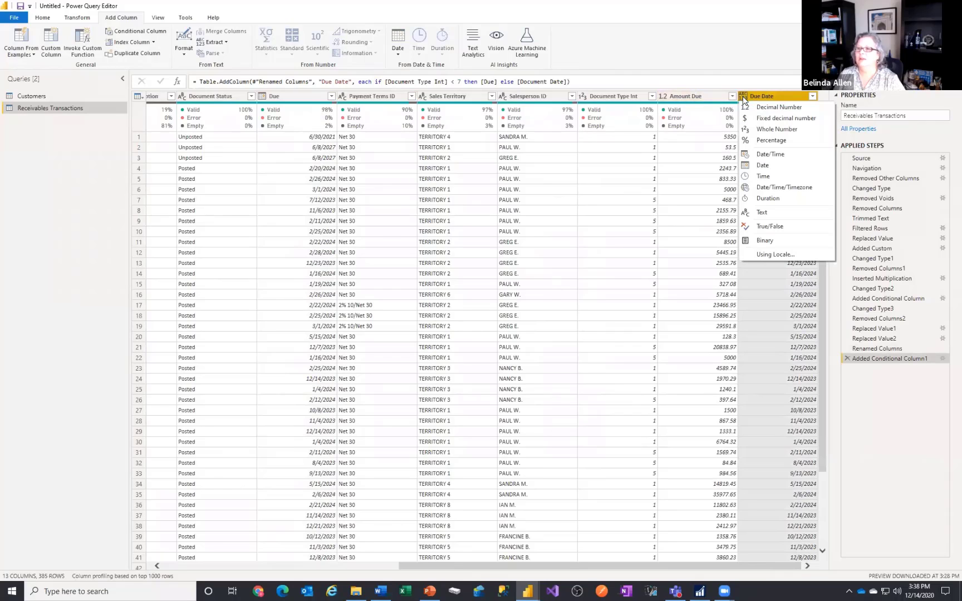
click(761, 165)
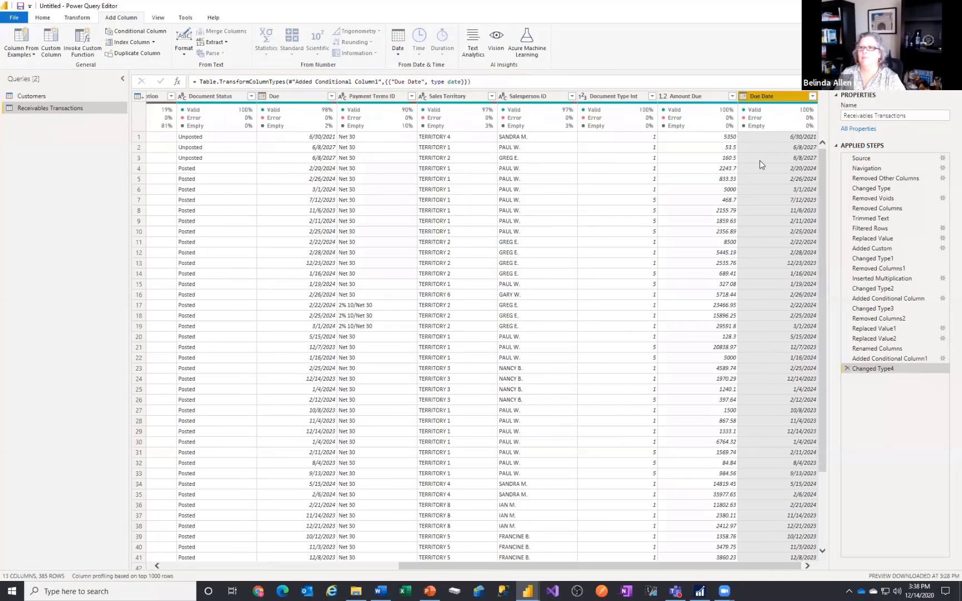
click(284, 98)
ctrl+click(614, 99)
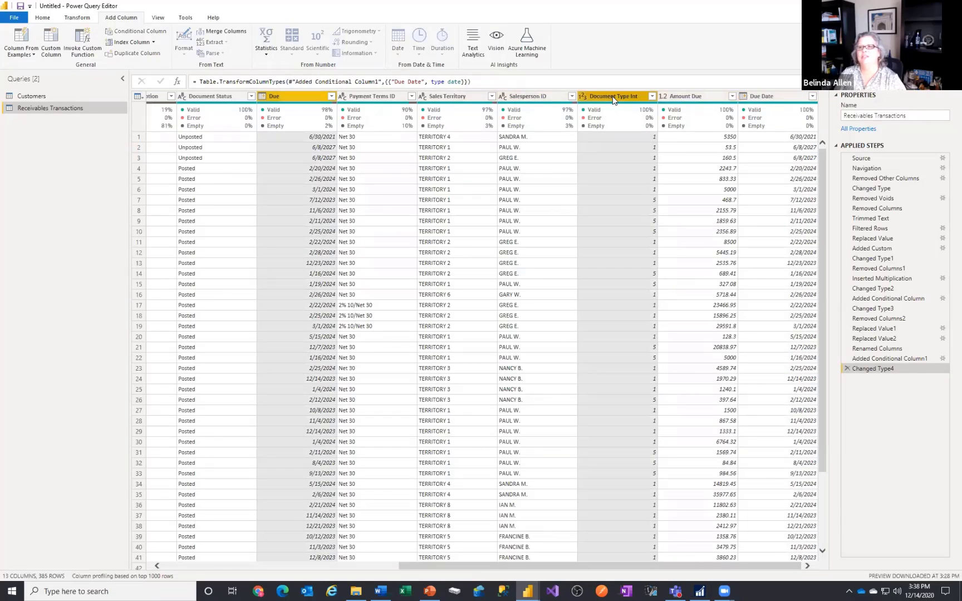
right_click(613, 99)
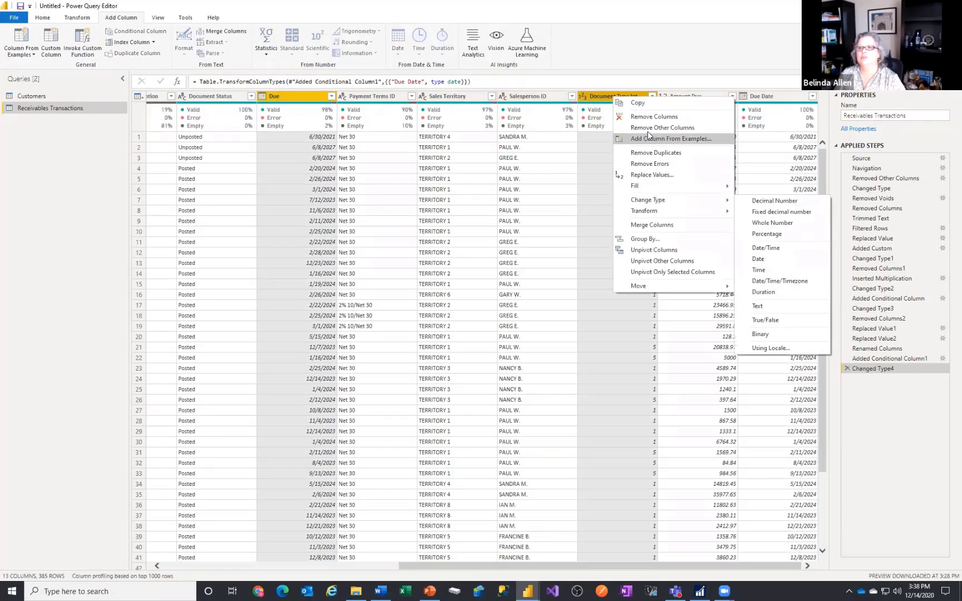
click(651, 117)
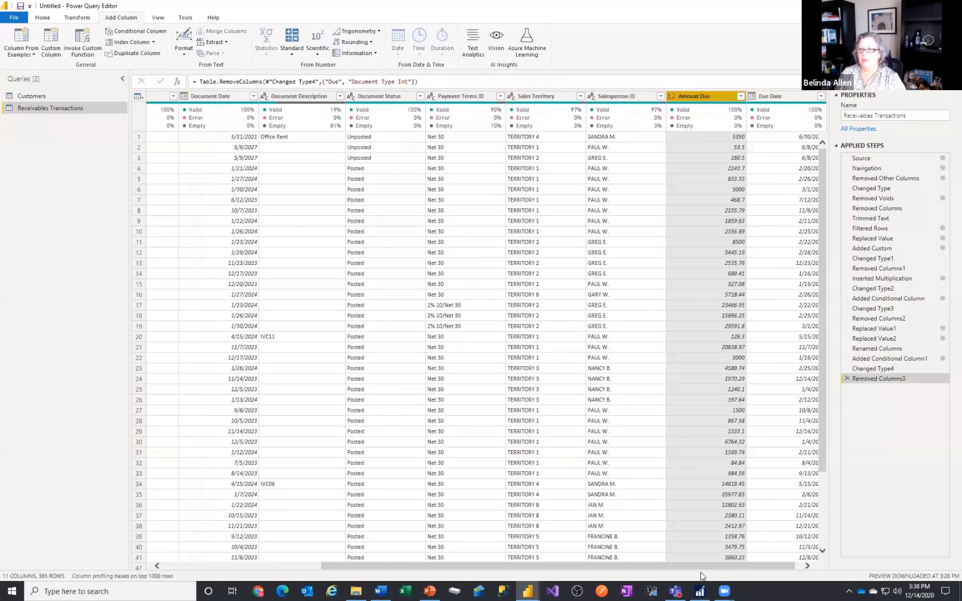
Add an Age column calculated from the Due Date column and set its data type to Whole Number
drag(699, 566, 767, 559)
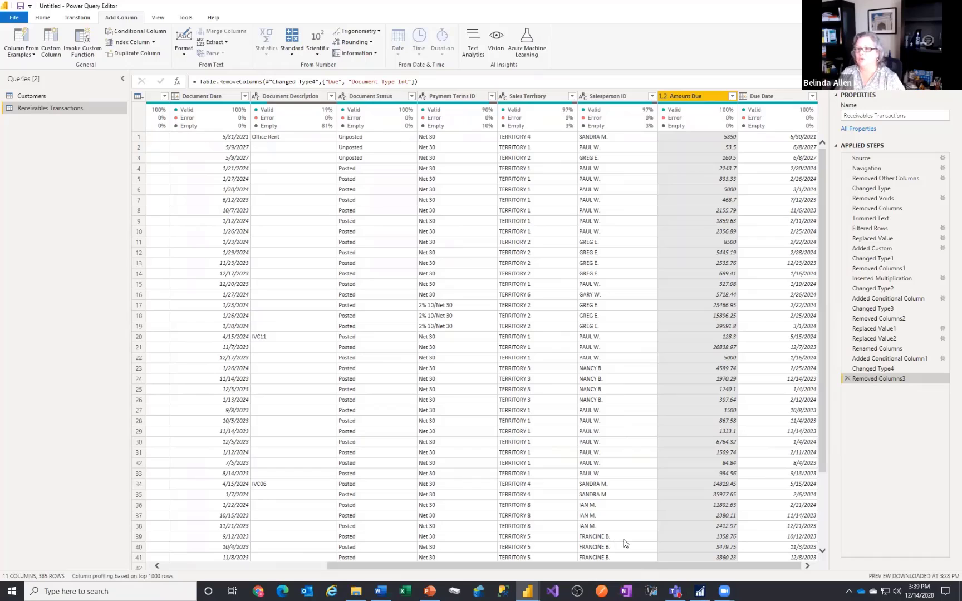
drag(587, 567, 350, 580)
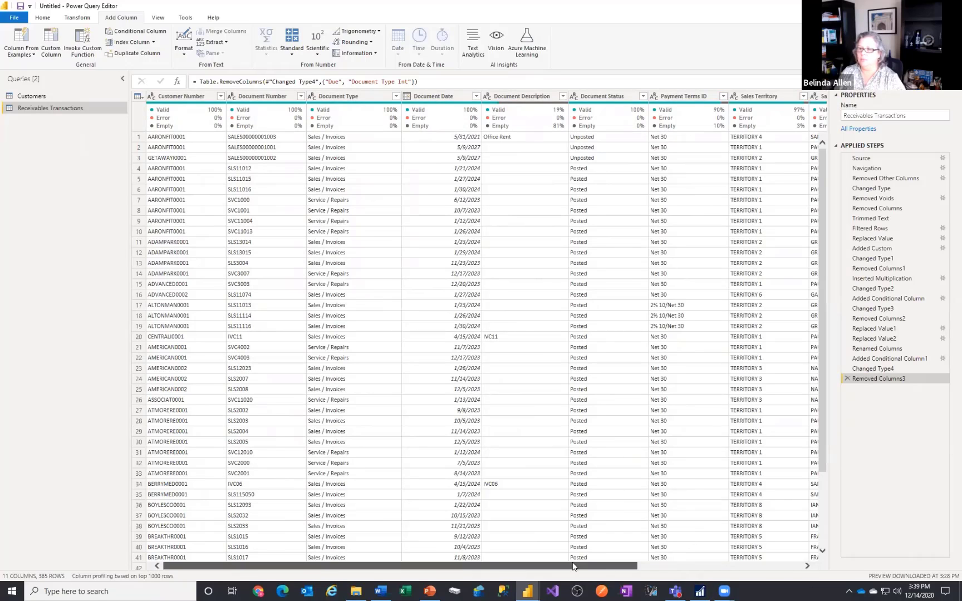
drag(607, 567, 772, 567)
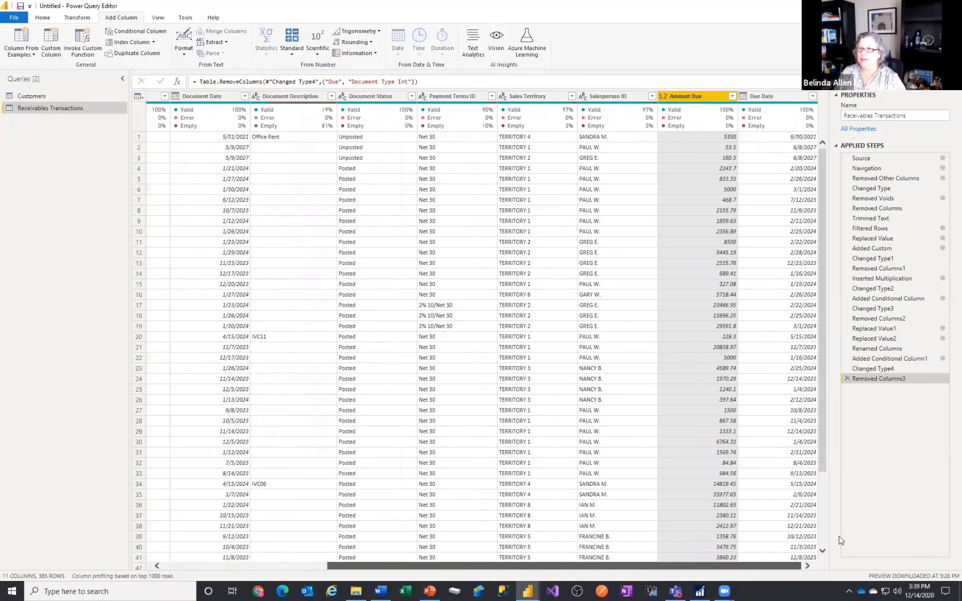
click(774, 99)
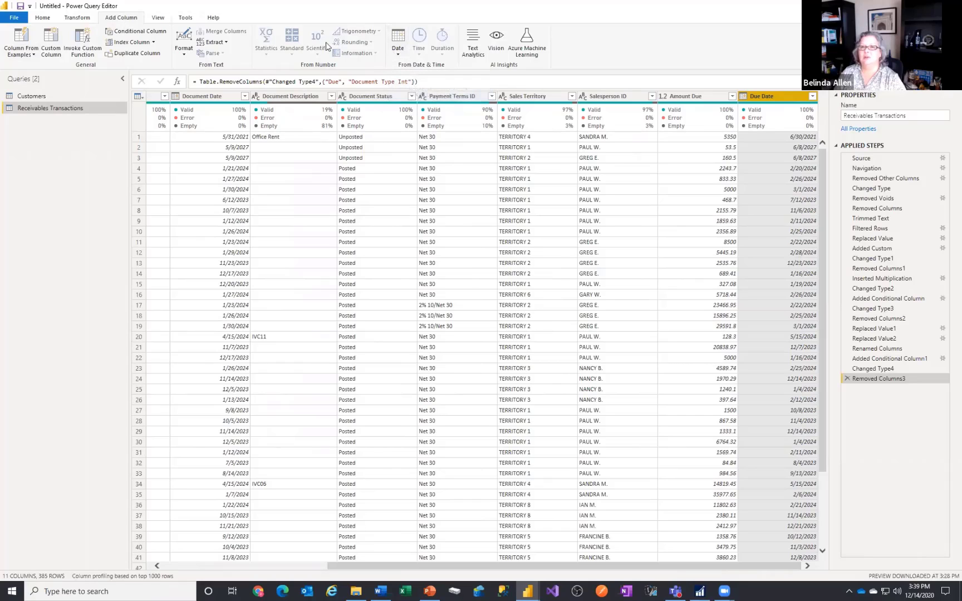
click(398, 56)
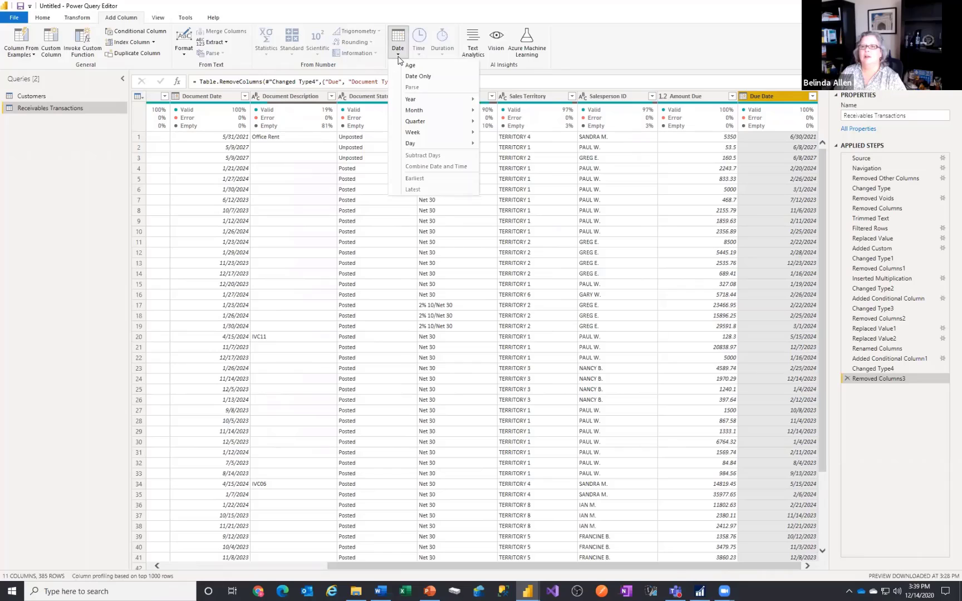
click(424, 67)
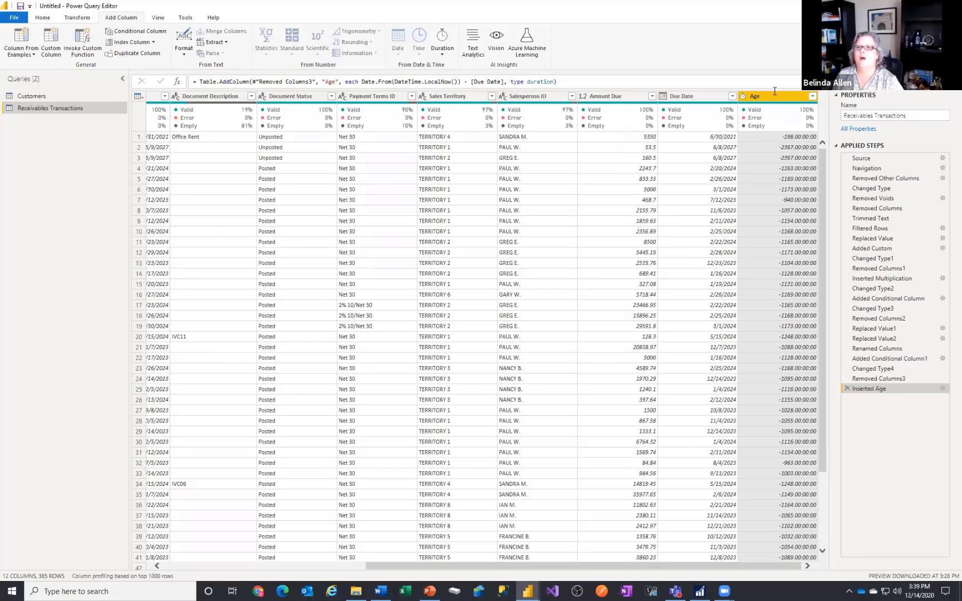
click(743, 96)
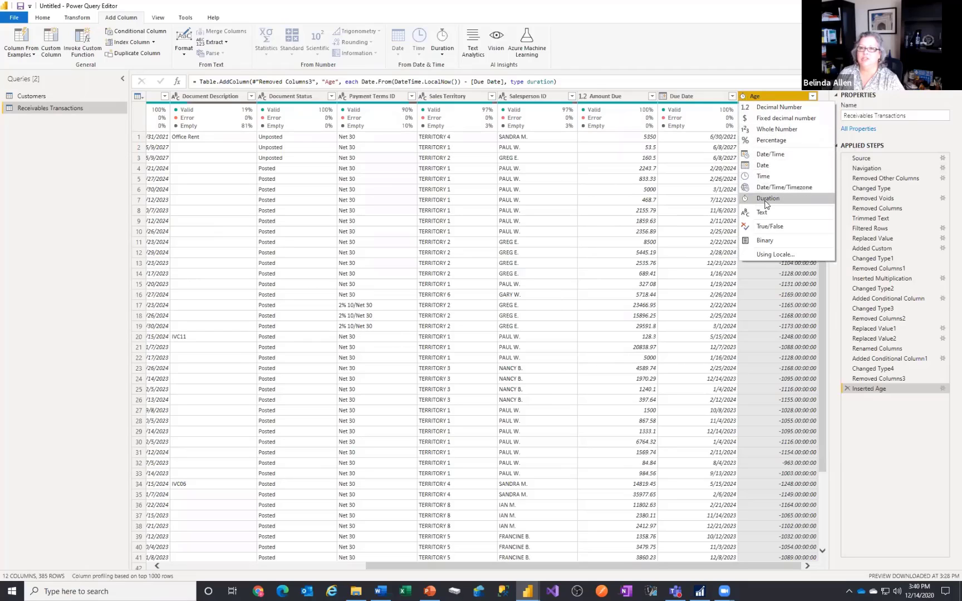
click(775, 130)
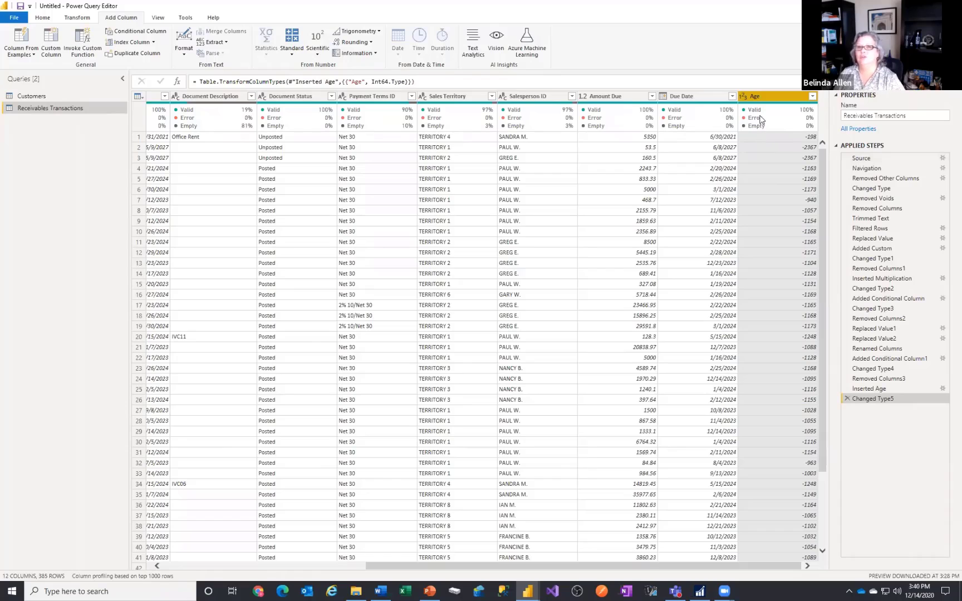
Multiply the values in the Age column by -1 and set the column's data type back to Whole Number
mouse_move(761, 119)
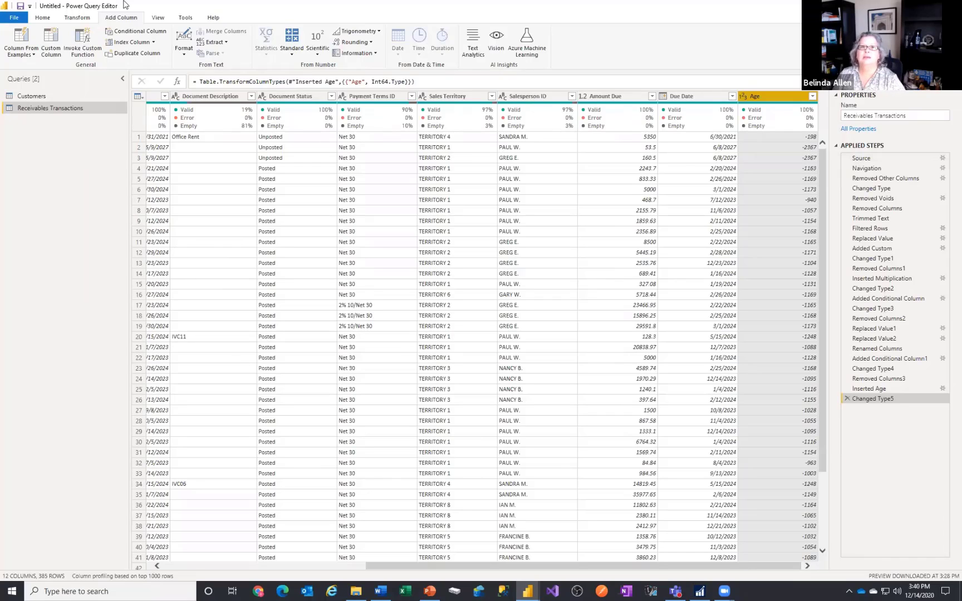
click(77, 17)
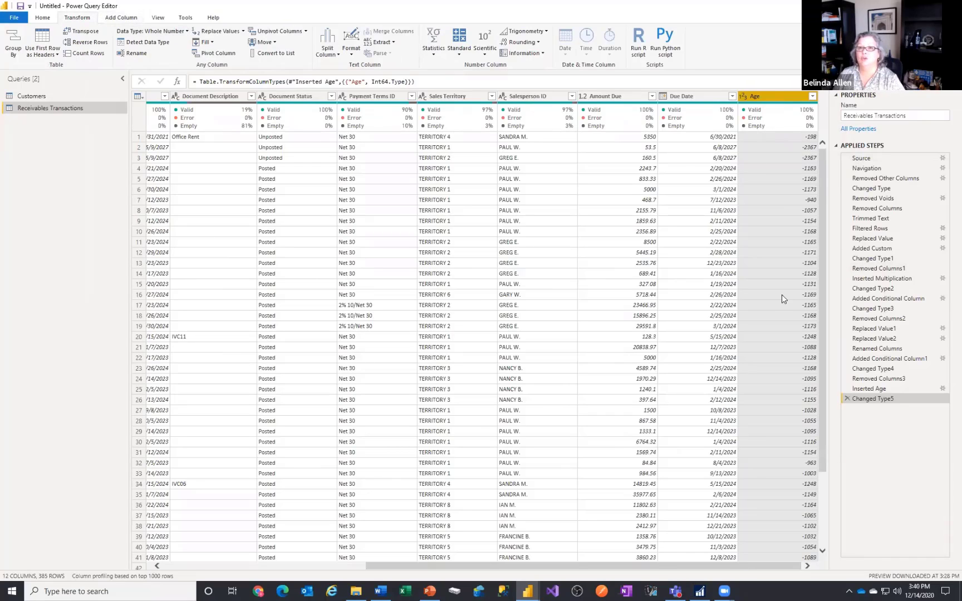
click(458, 51)
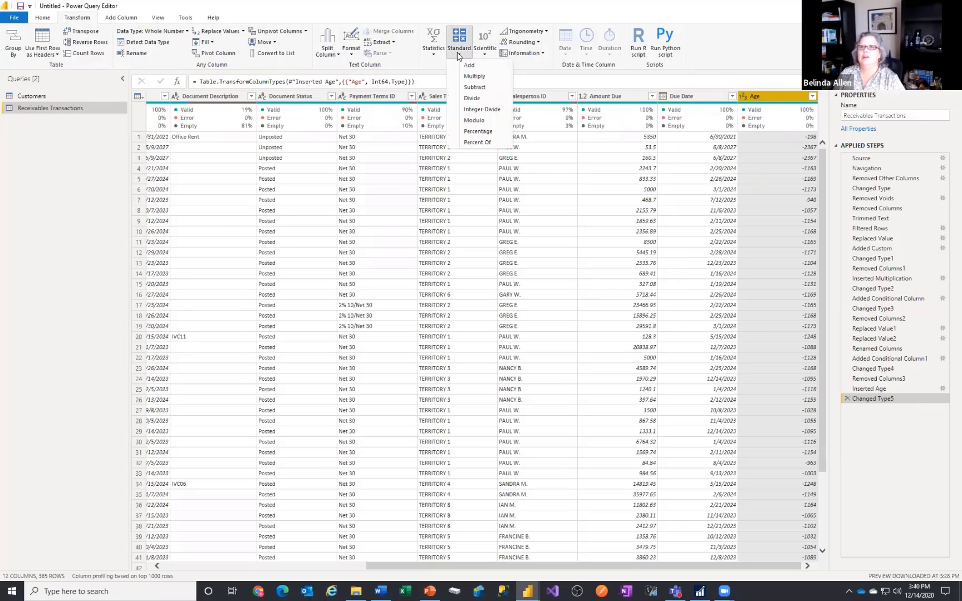
click(470, 77)
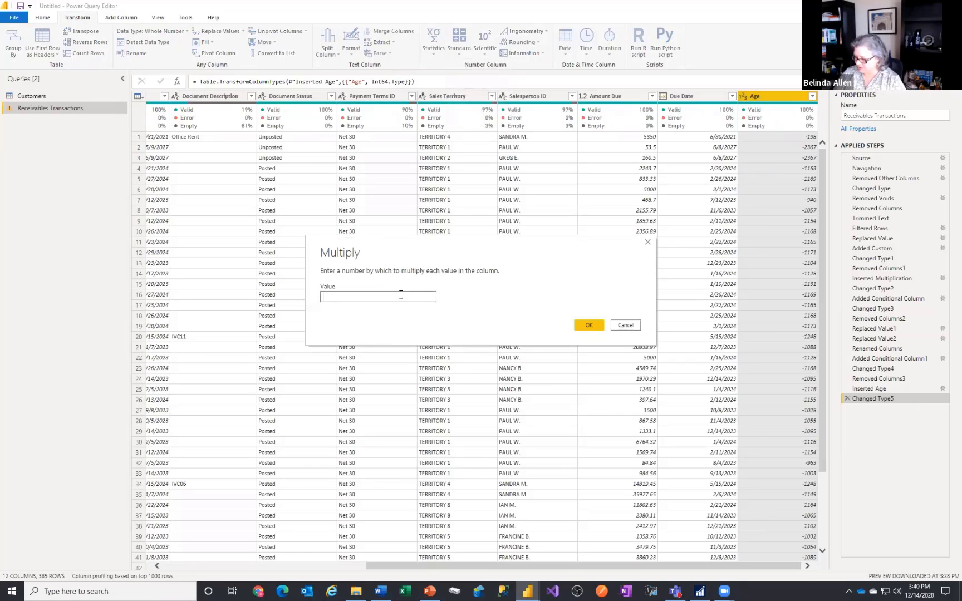
key(Return)
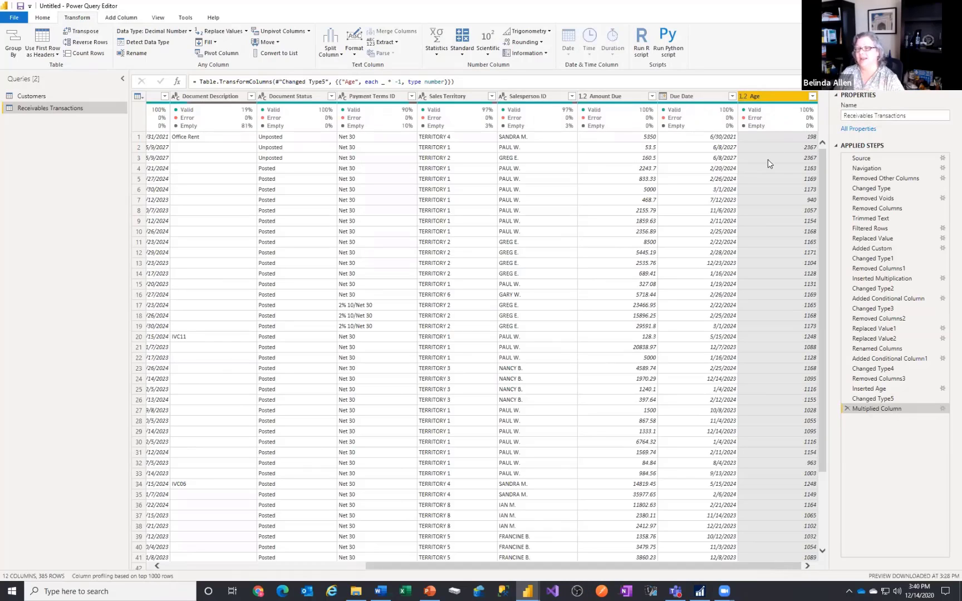
click(746, 98)
click(754, 134)
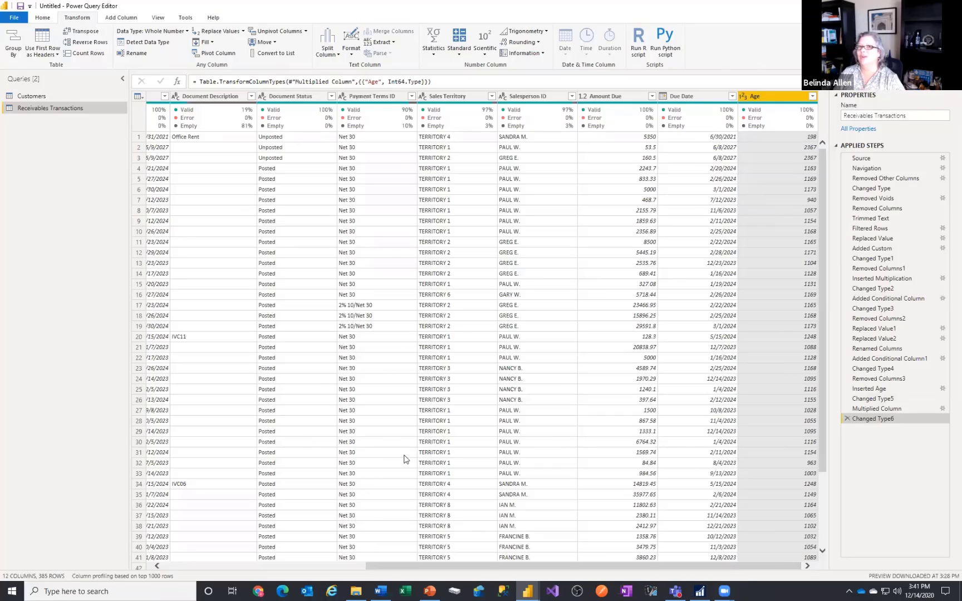
scroll(707, 563, down, 1)
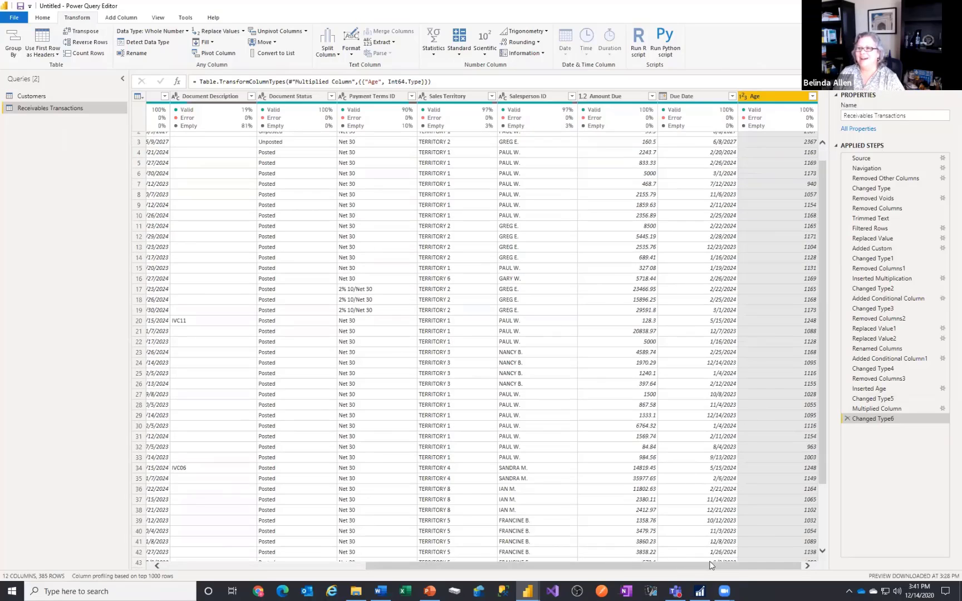
scroll(710, 565, up, 1)
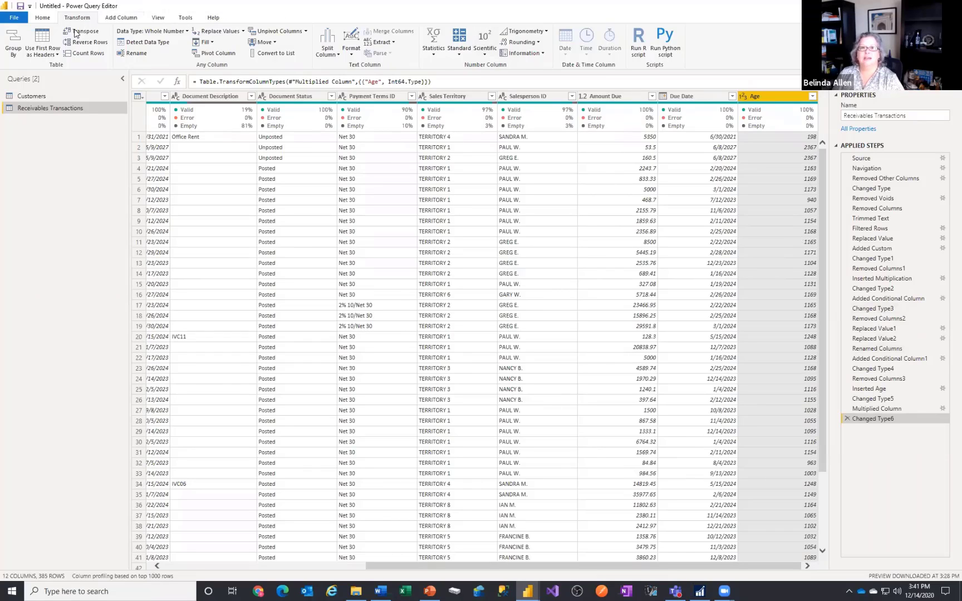
click(122, 20)
click(136, 31)
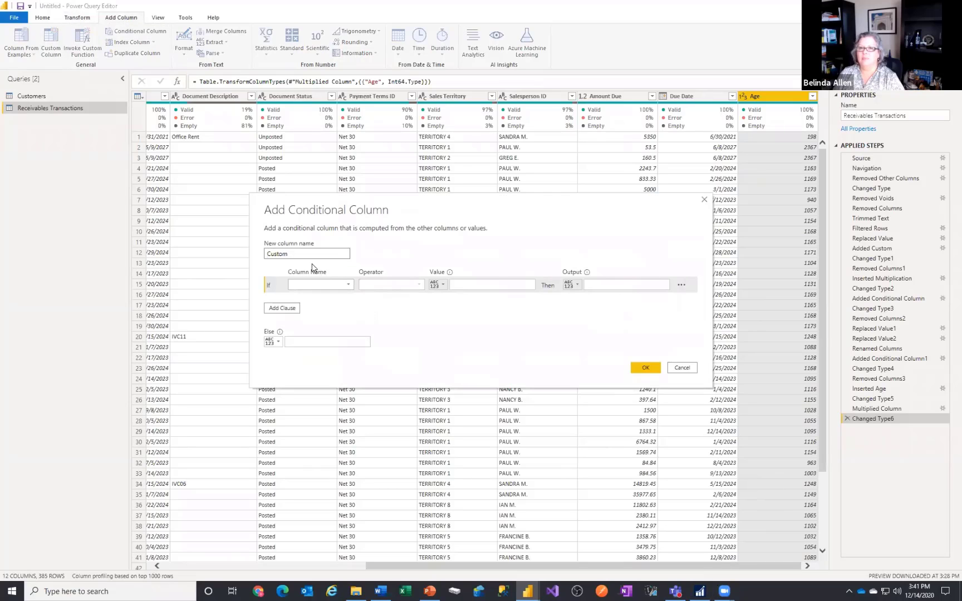
drag(307, 255, 197, 241)
text(Agnin)
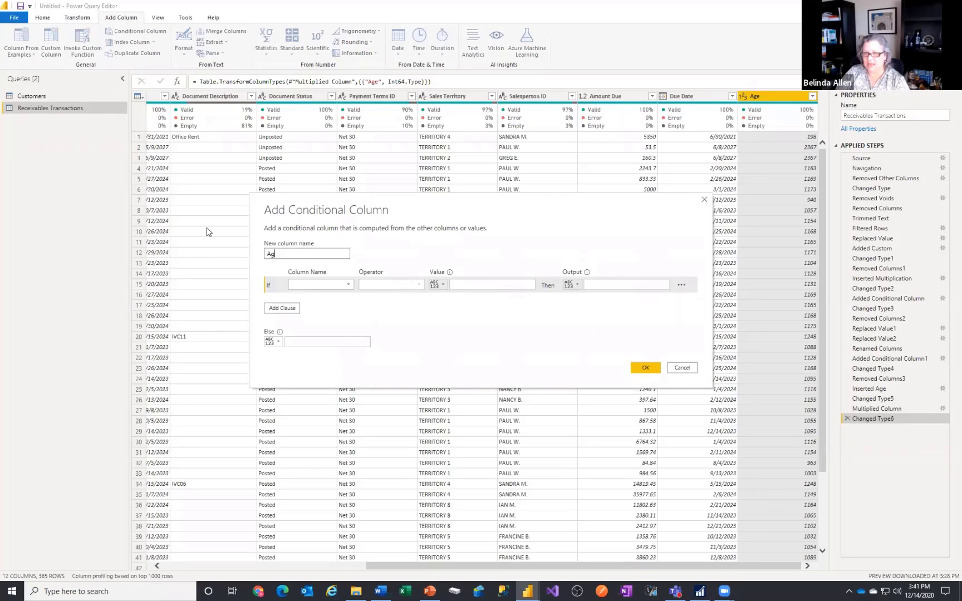
key(BackSpace)
key(BackSpace)
key(BackSpace)
key(BackSpace)
text(ging )
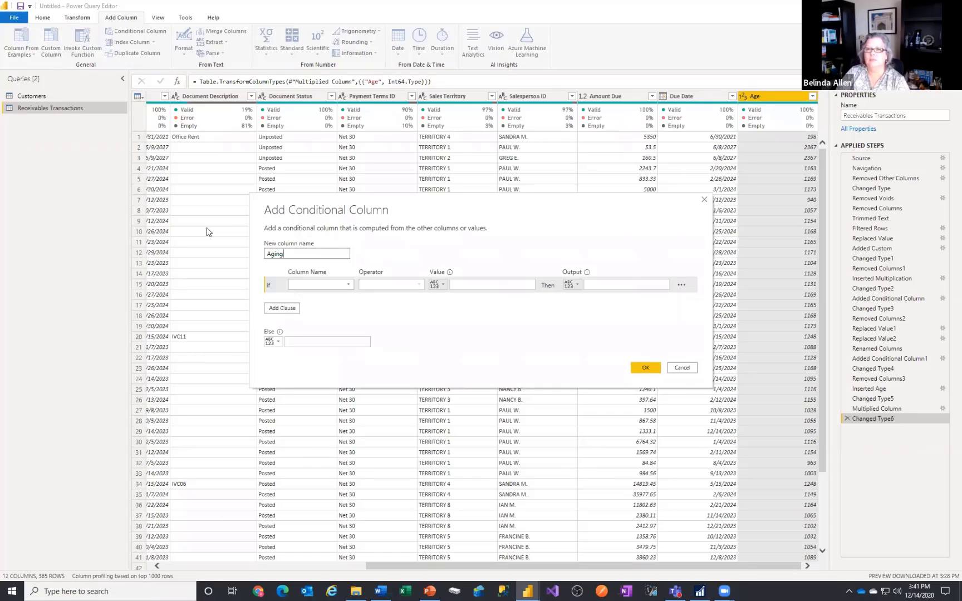
text(Buckets)
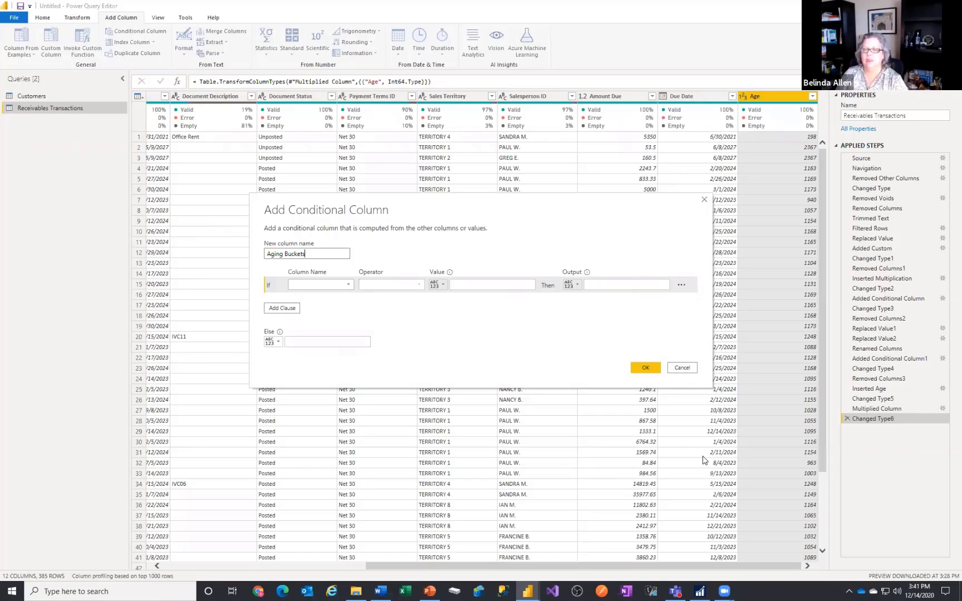
click(346, 285)
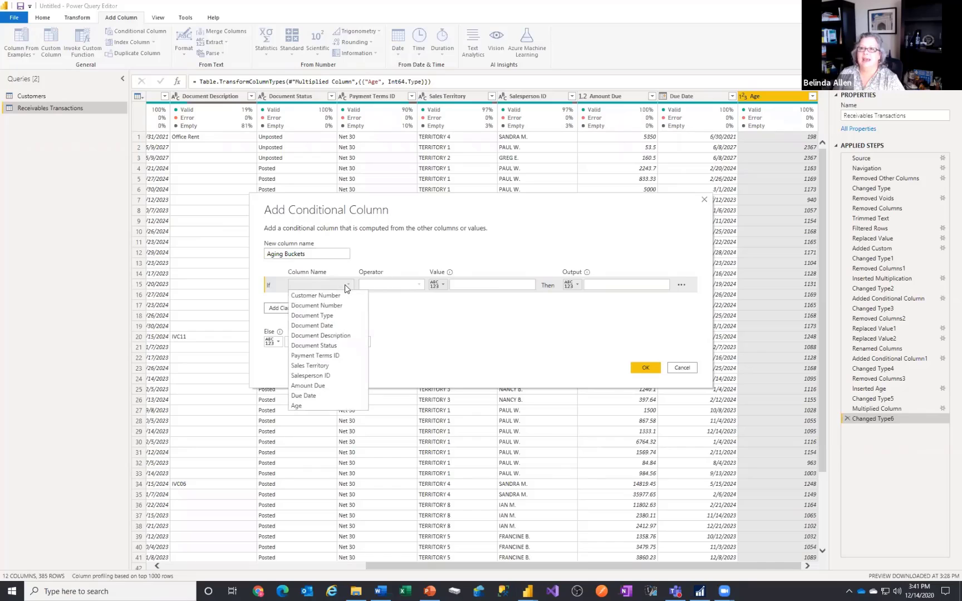
click(311, 401)
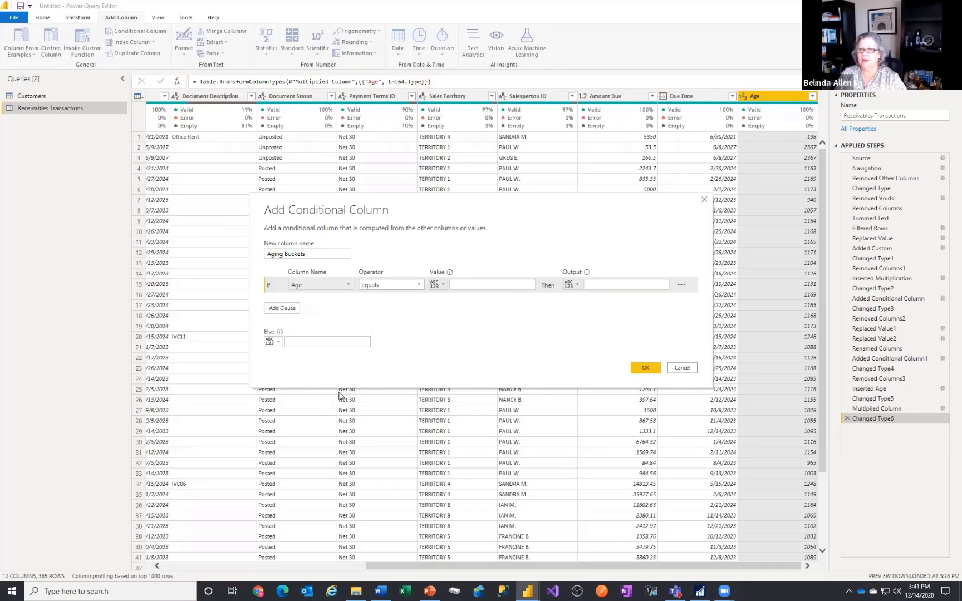
click(690, 368)
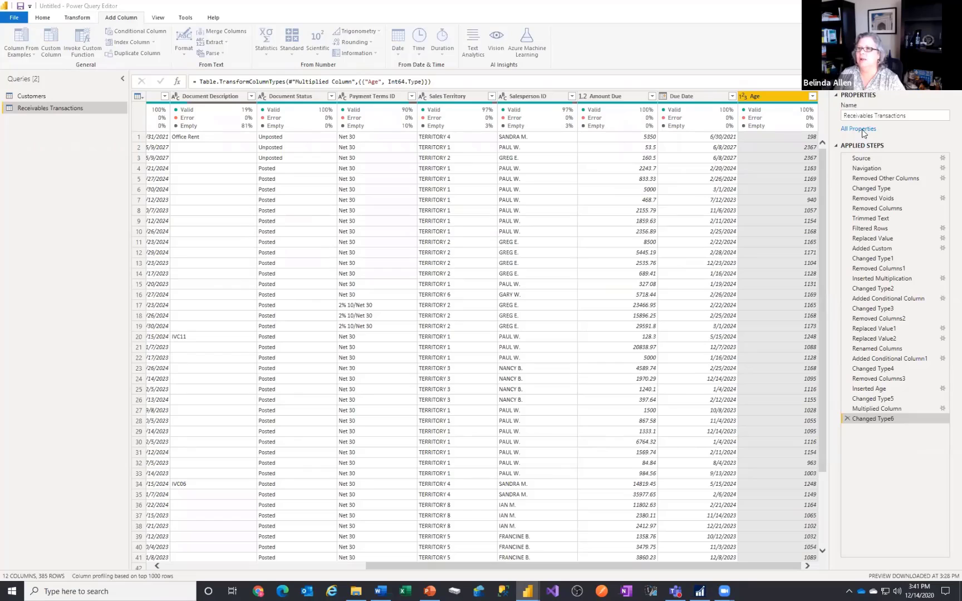
Rename the Age column as Due in Days
double_click(760, 95)
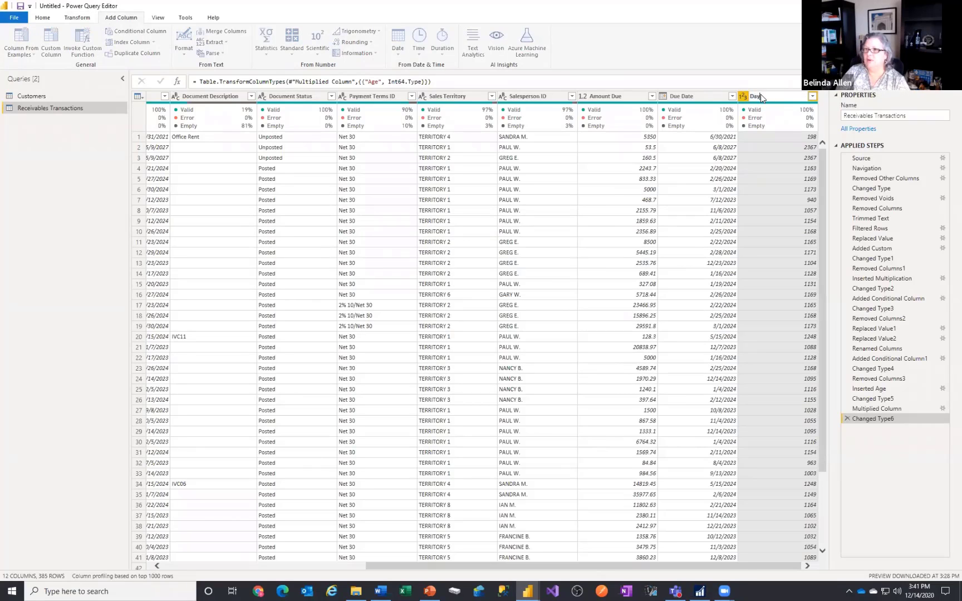
text(Days)
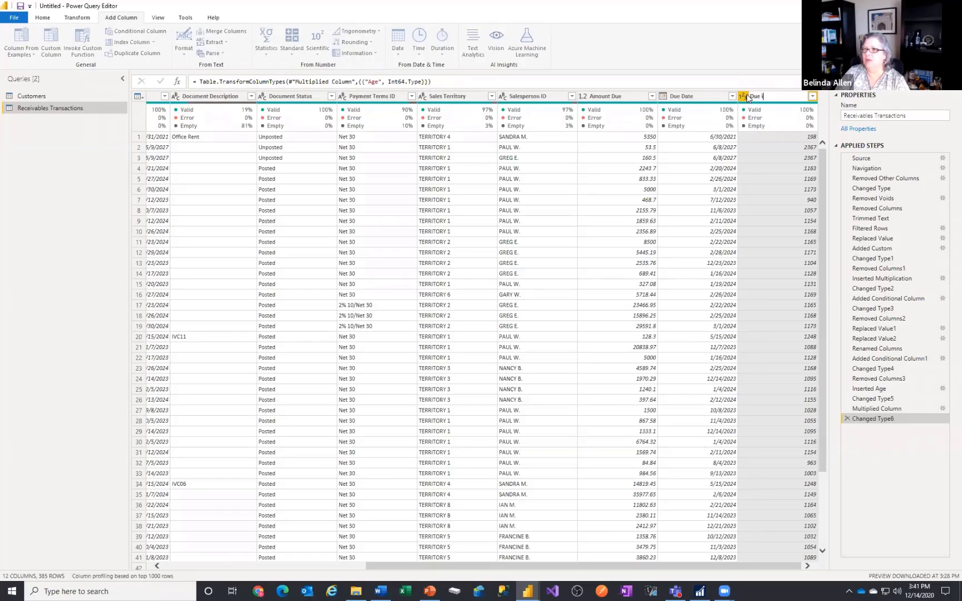
text(s)
key(Return)
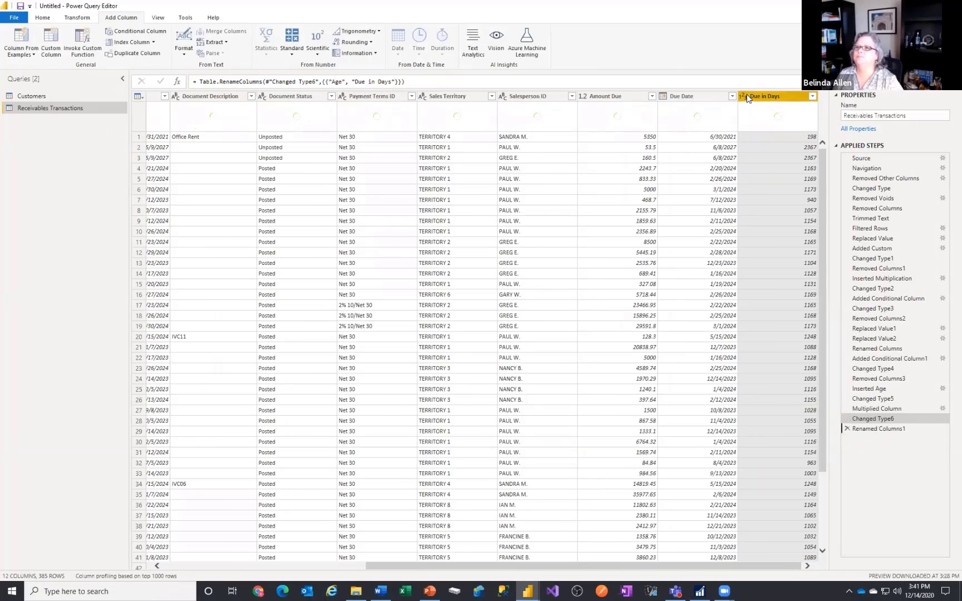
Start a new conditional column in the Receivables Transactions query and name it Aging Buckets
click(152, 34)
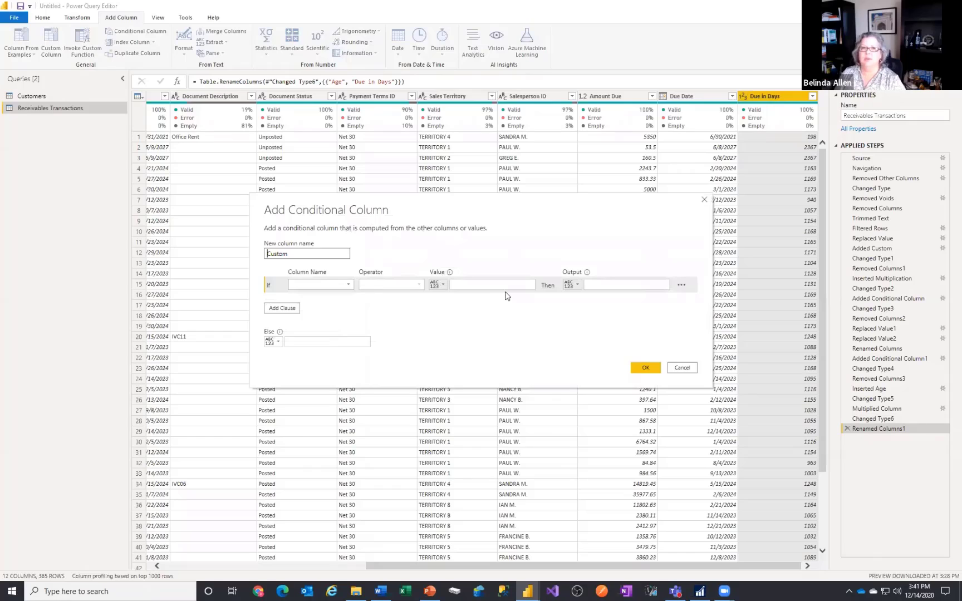
double_click(300, 257)
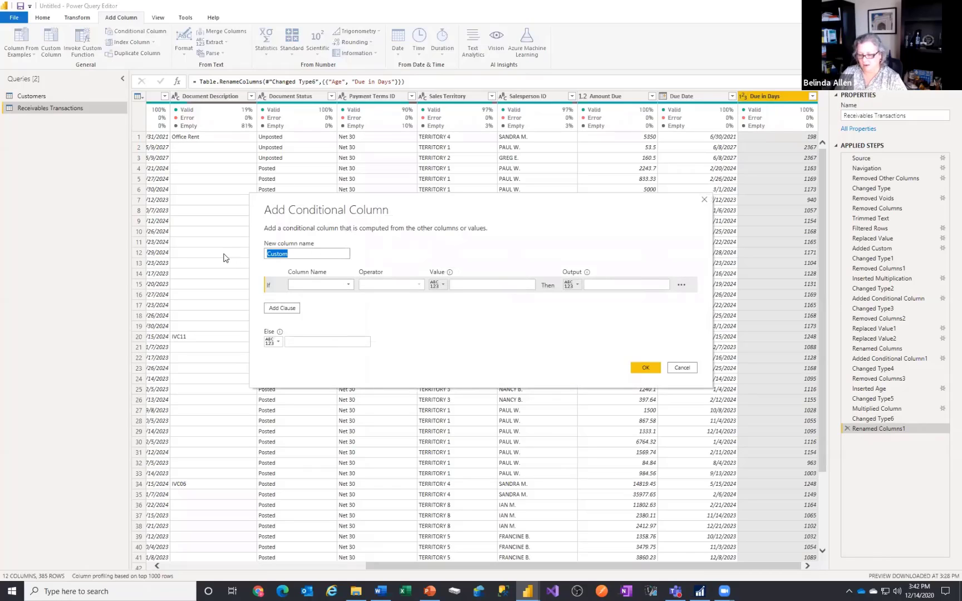
text(Ag)
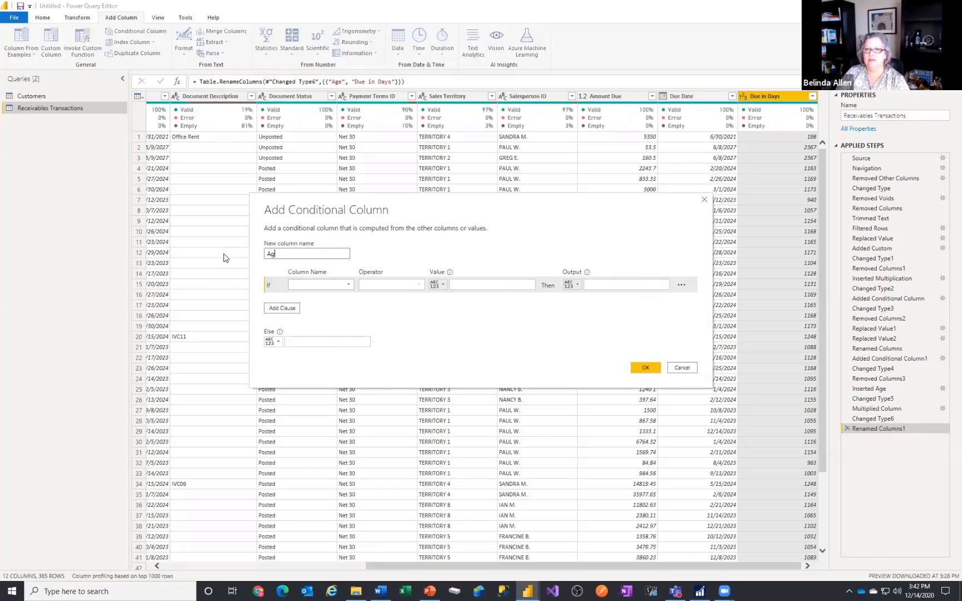
text(ing Buckets)
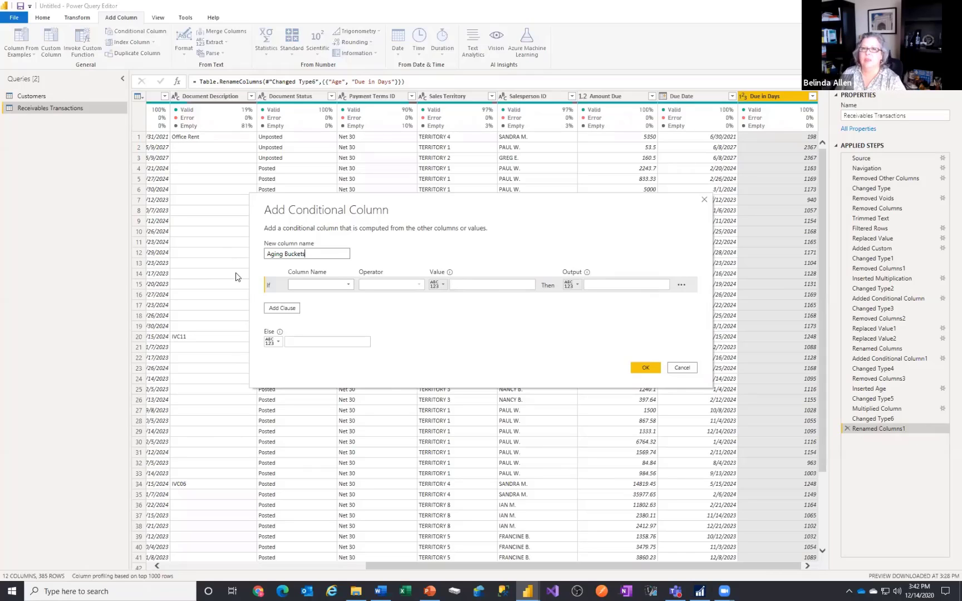
Define the first condition so that Due in Days is less than 0 outputs 1
click(345, 284)
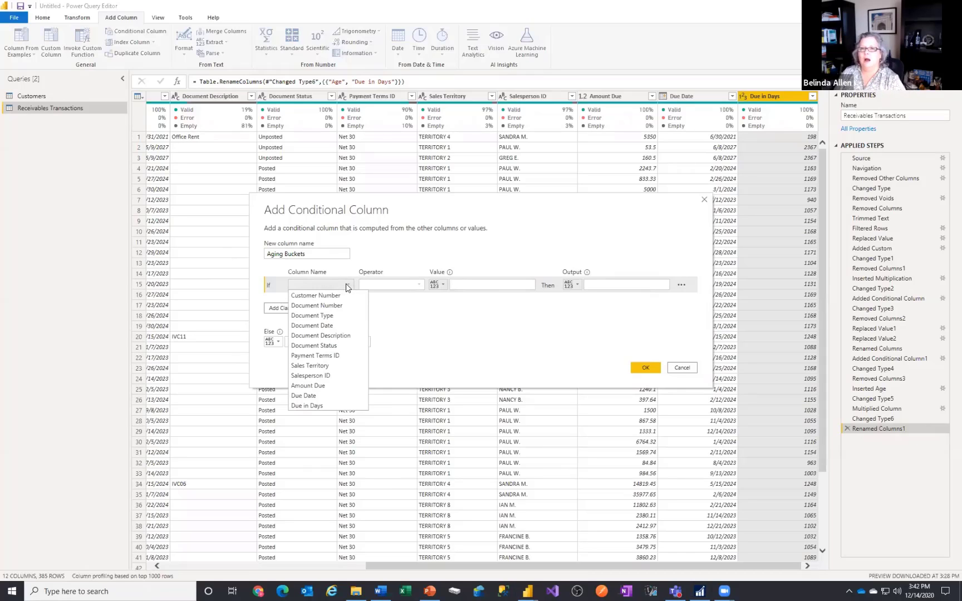
click(334, 403)
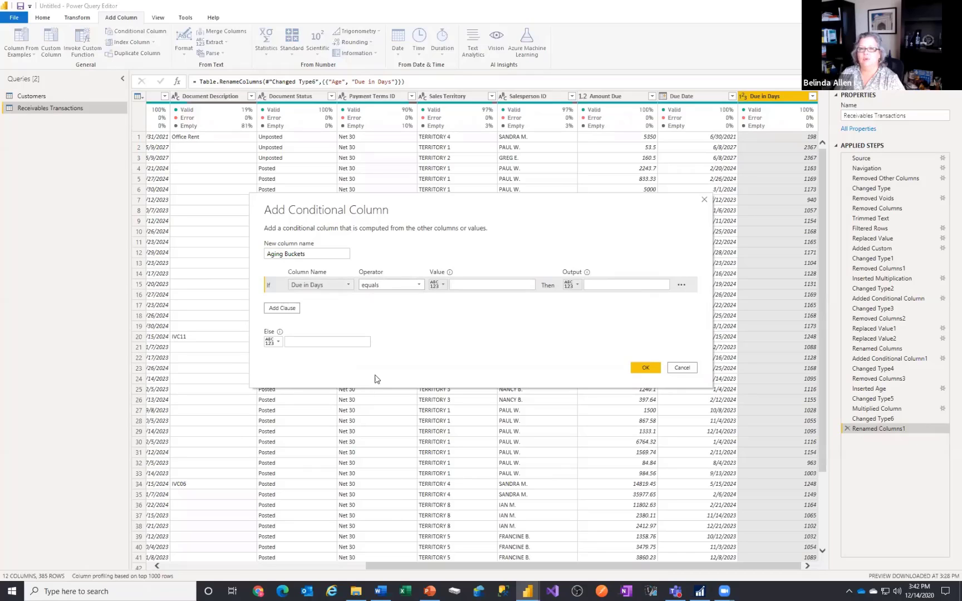
click(419, 285)
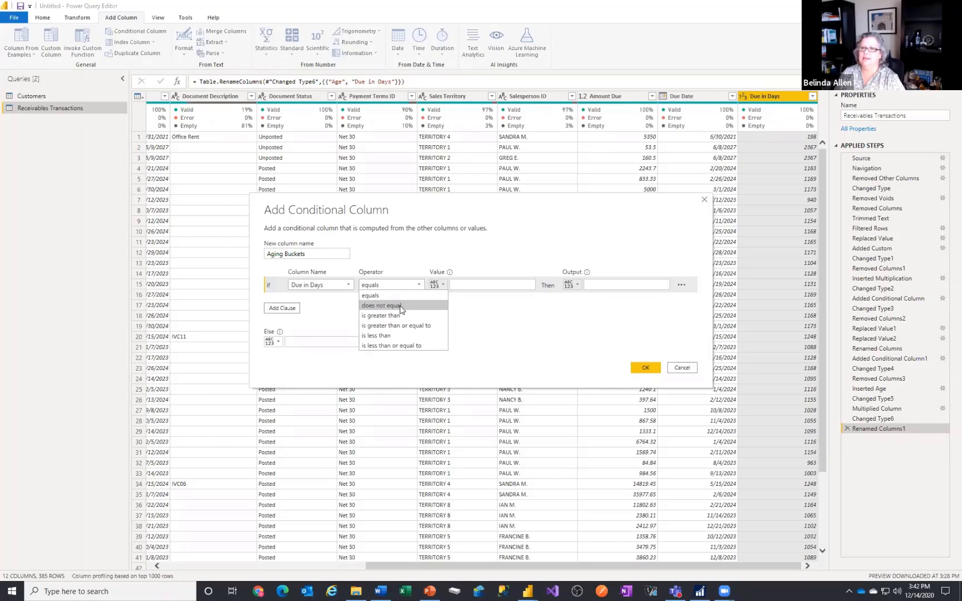
click(377, 335)
click(484, 285)
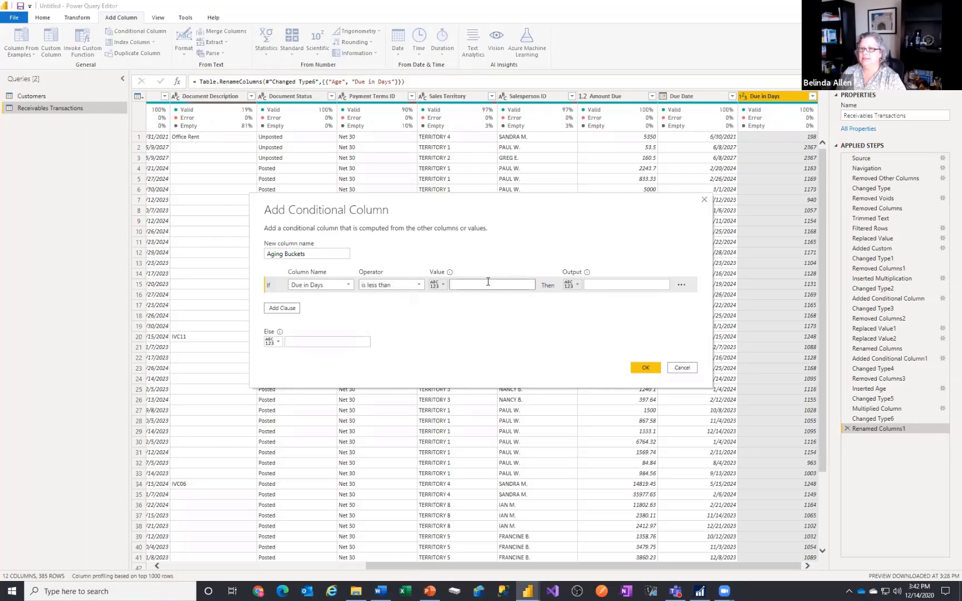
key(Tab)
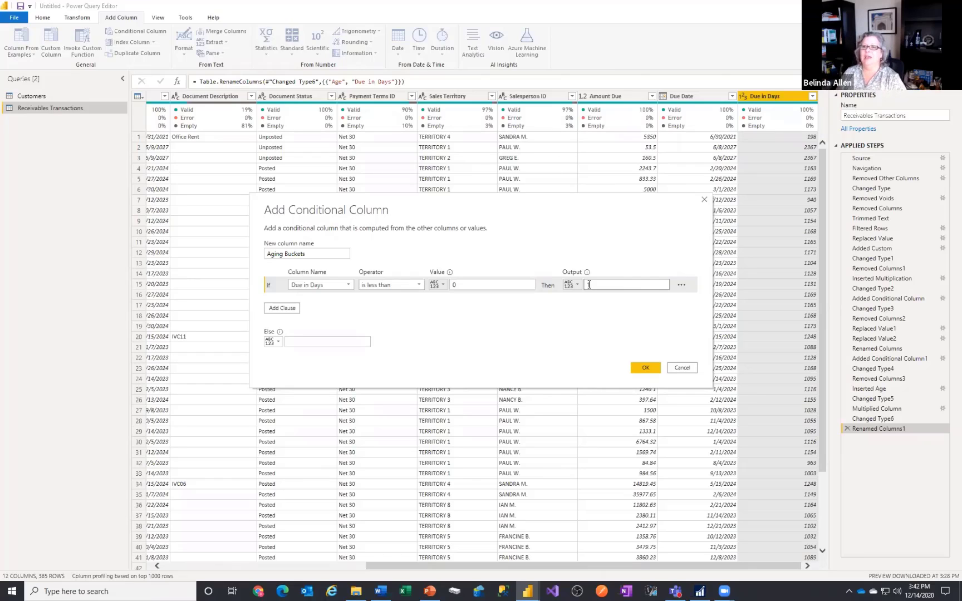
text(1)
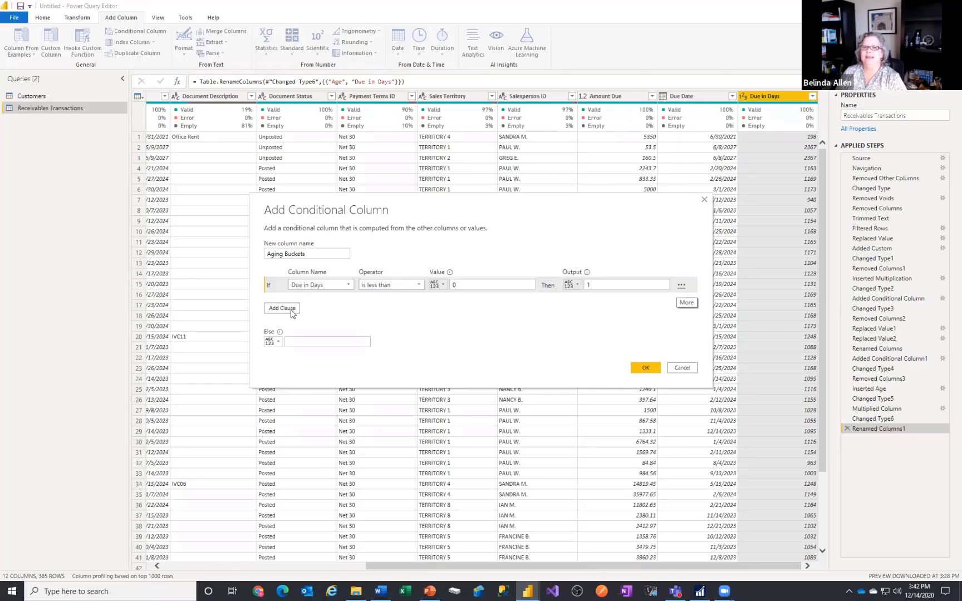
Change the new conditional column's name to Aging Bucket ID
double_click(294, 253)
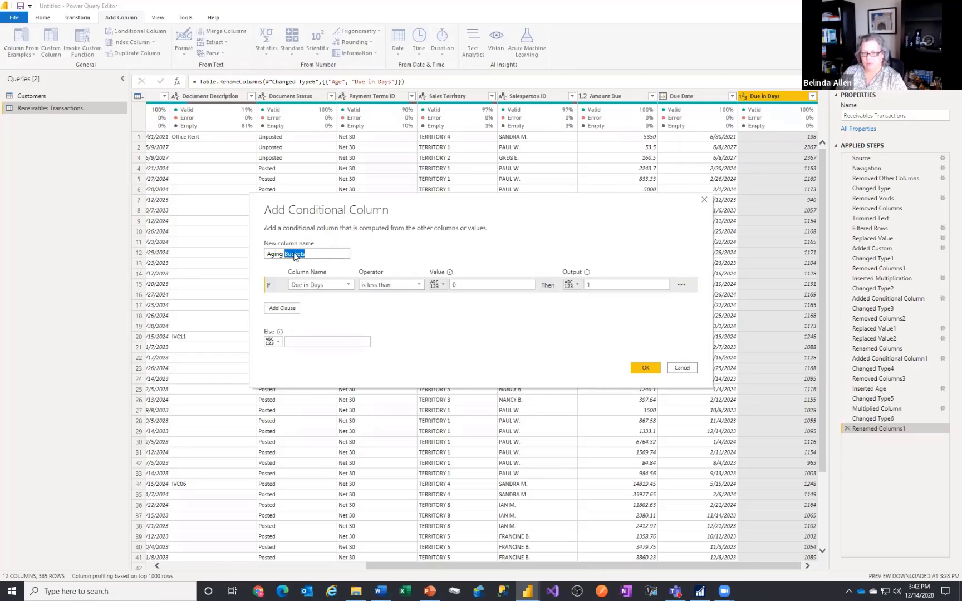
key(End)
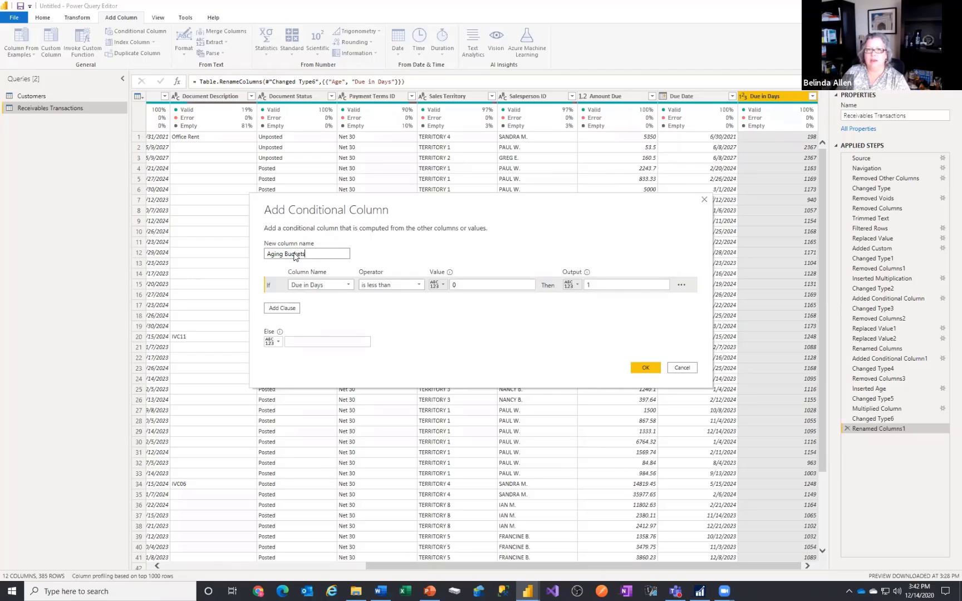
text(ID)
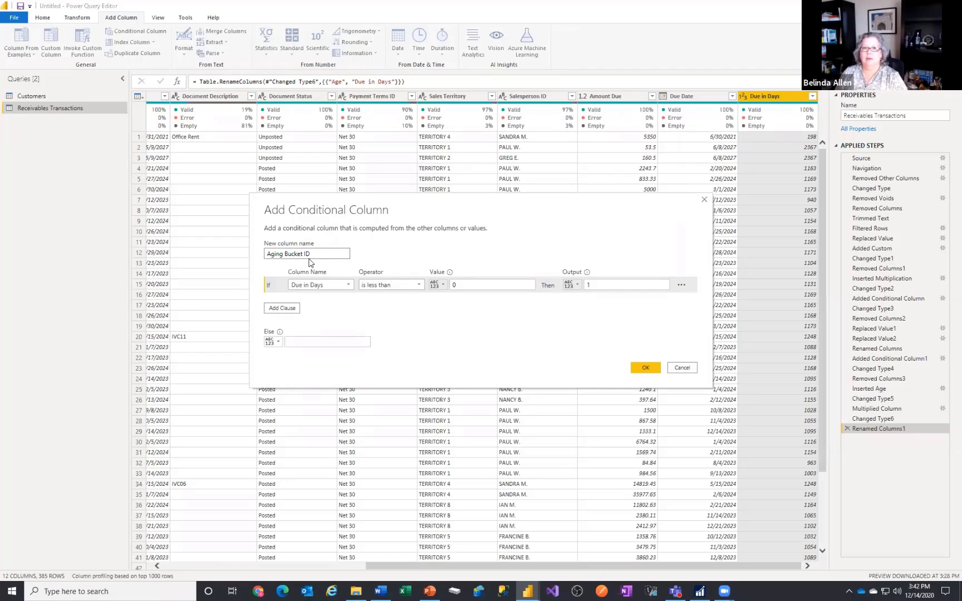
key(ctrl+a)
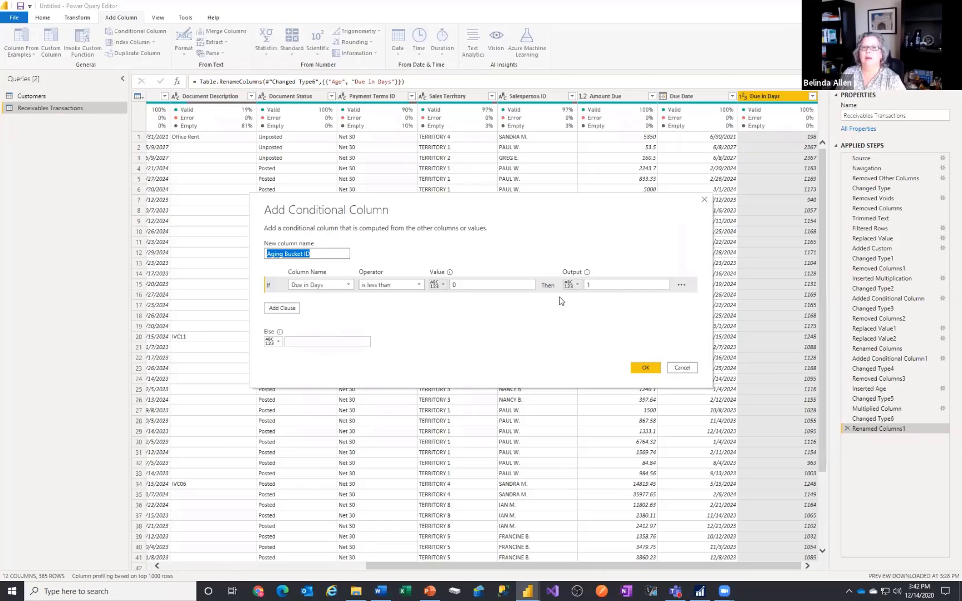
Add four Else If clauses below the first condition
click(285, 309)
click(289, 329)
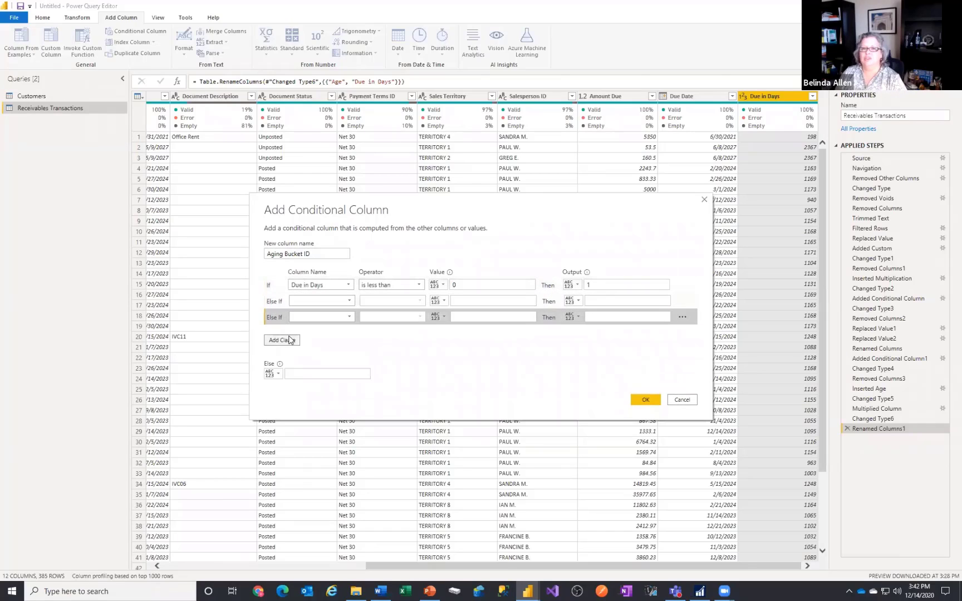
click(289, 342)
click(289, 357)
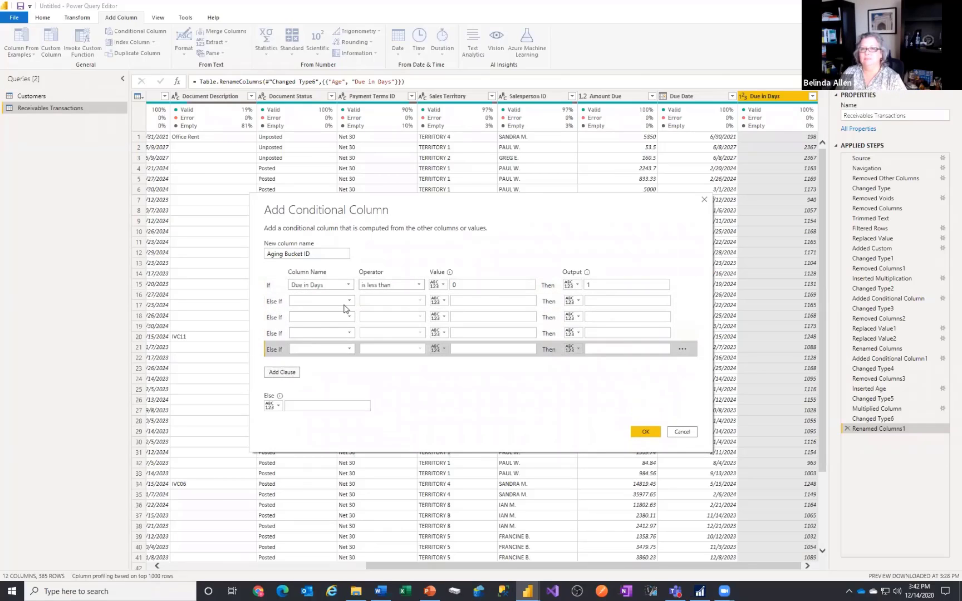
Choose Due in Days as the column tested in all four Else If clauses
click(345, 301)
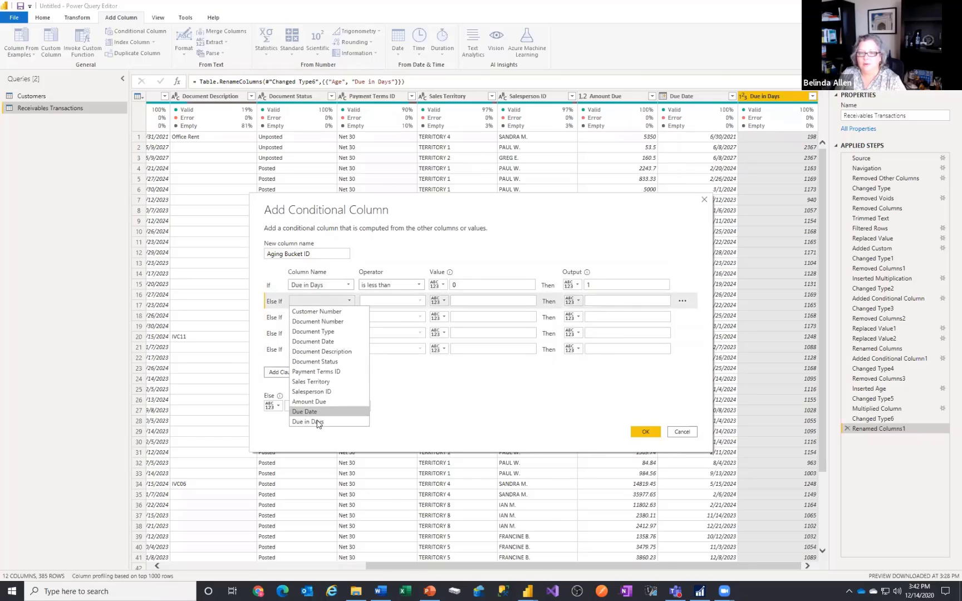
click(315, 423)
click(323, 316)
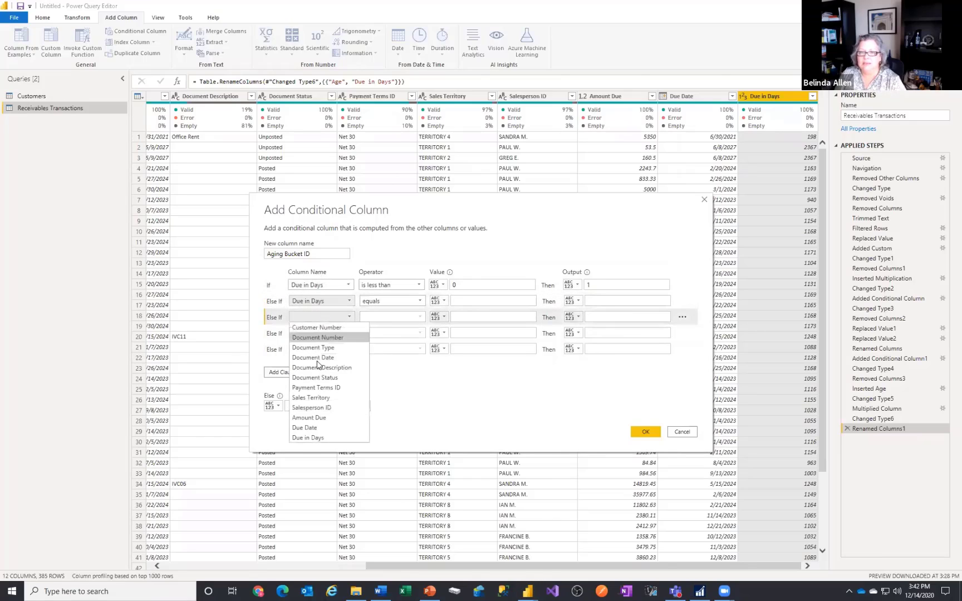
click(315, 437)
click(331, 333)
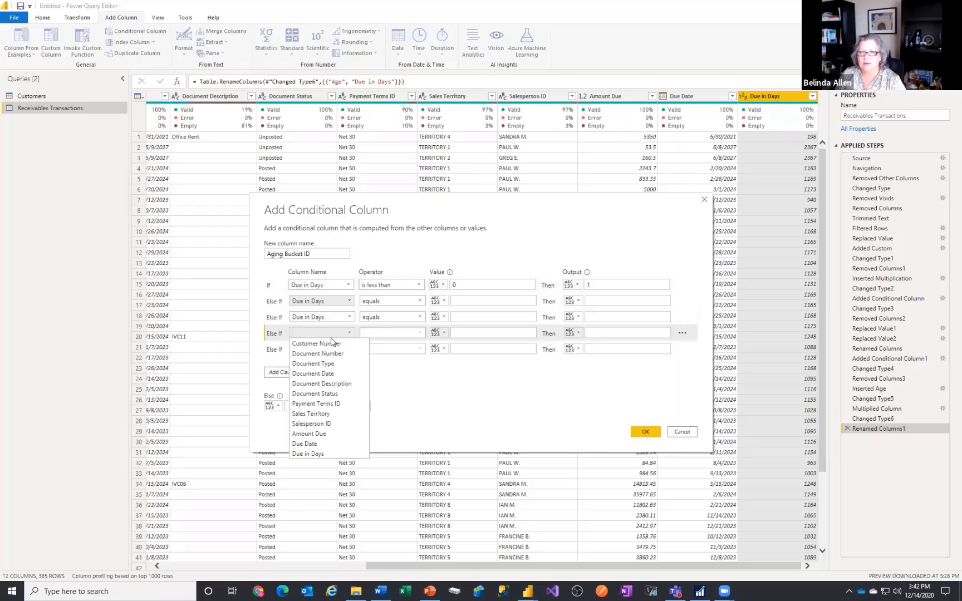
click(322, 454)
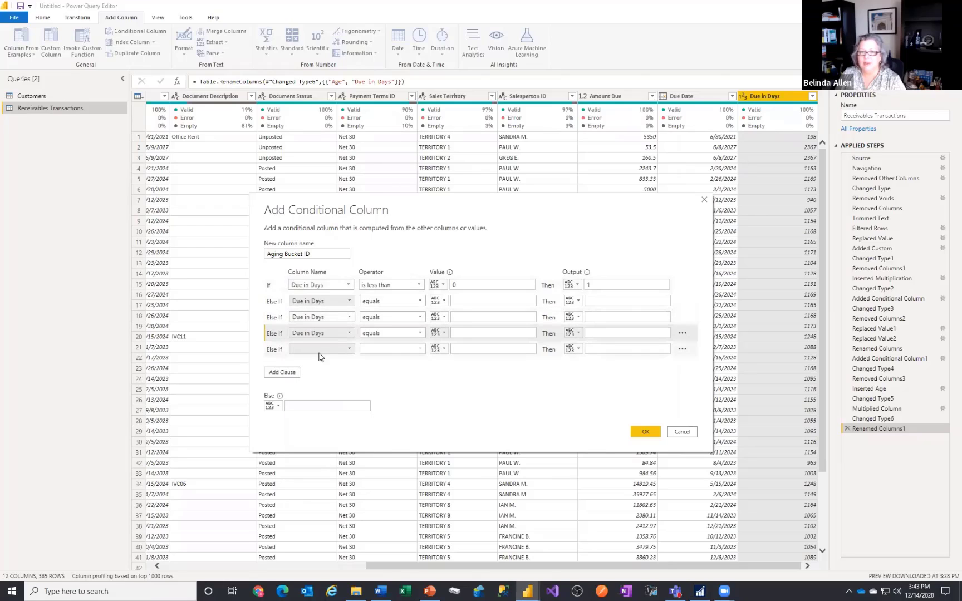
click(320, 349)
click(325, 470)
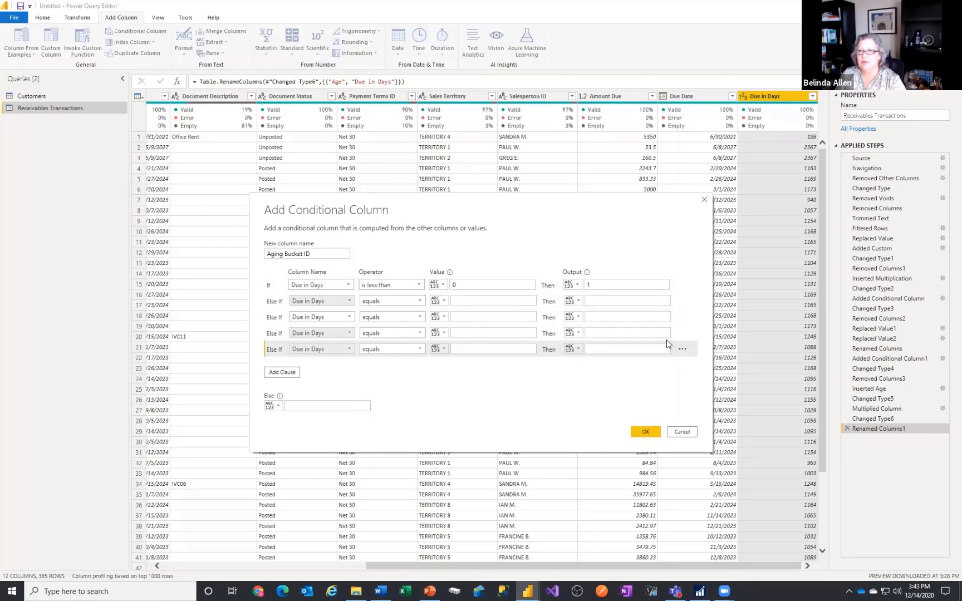
Set the first Else If clause to output 2 when Due in Days is greater than or equal to 30
click(394, 304)
click(394, 304)
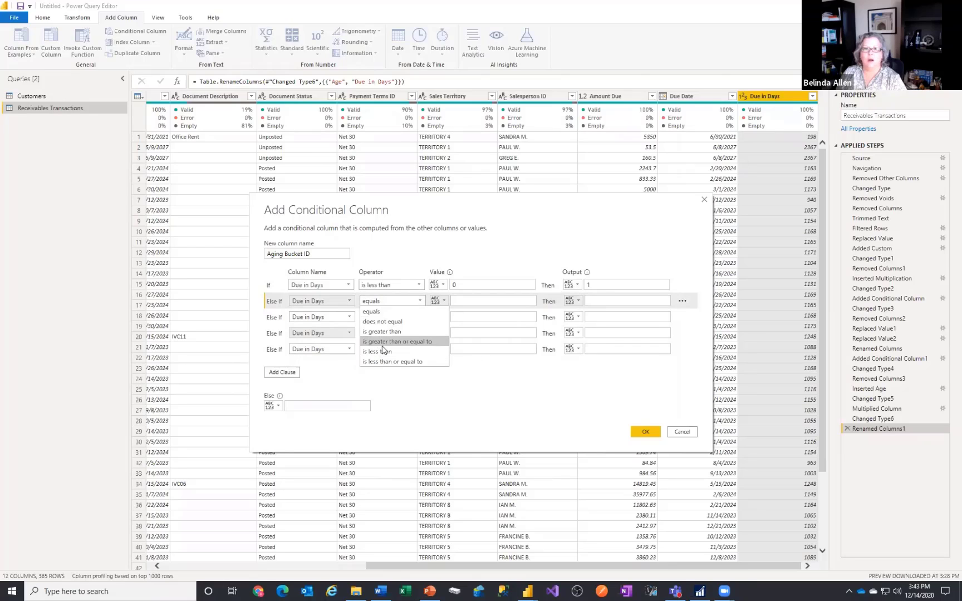
click(384, 341)
click(480, 300)
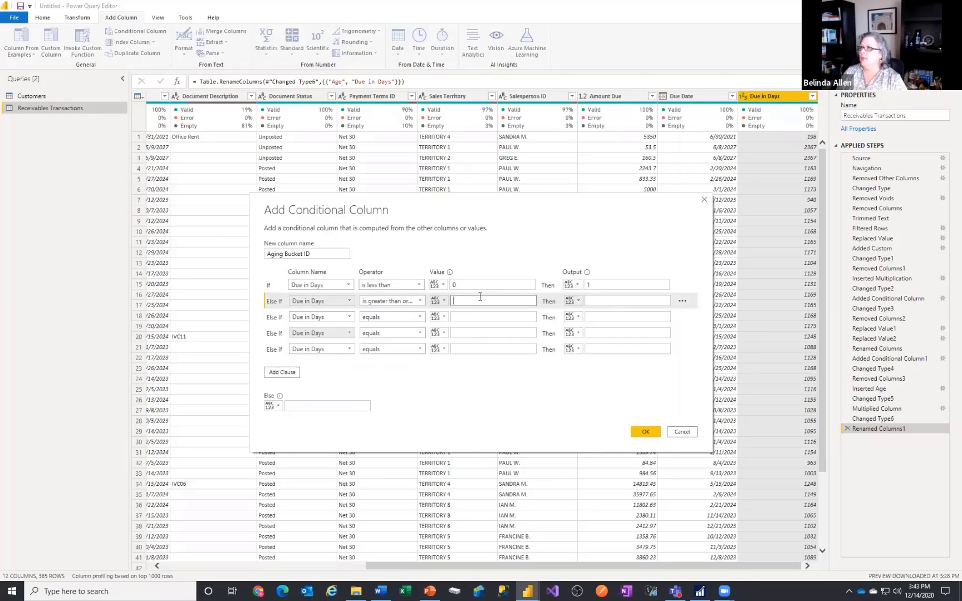
text(30)
key(Tab)
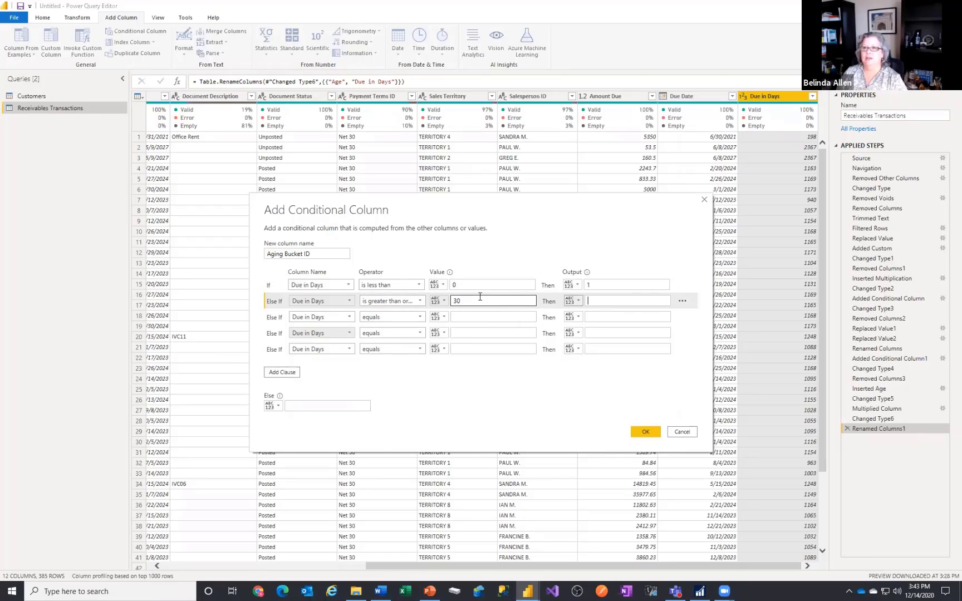
text(2)
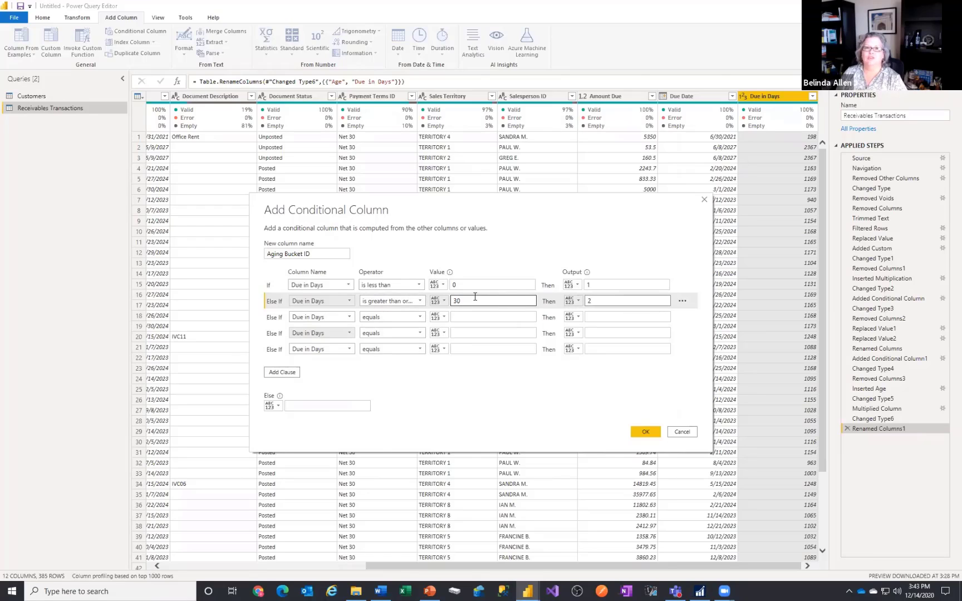
Set the operator of the first and second Else If clauses to is less than or equal to
click(418, 317)
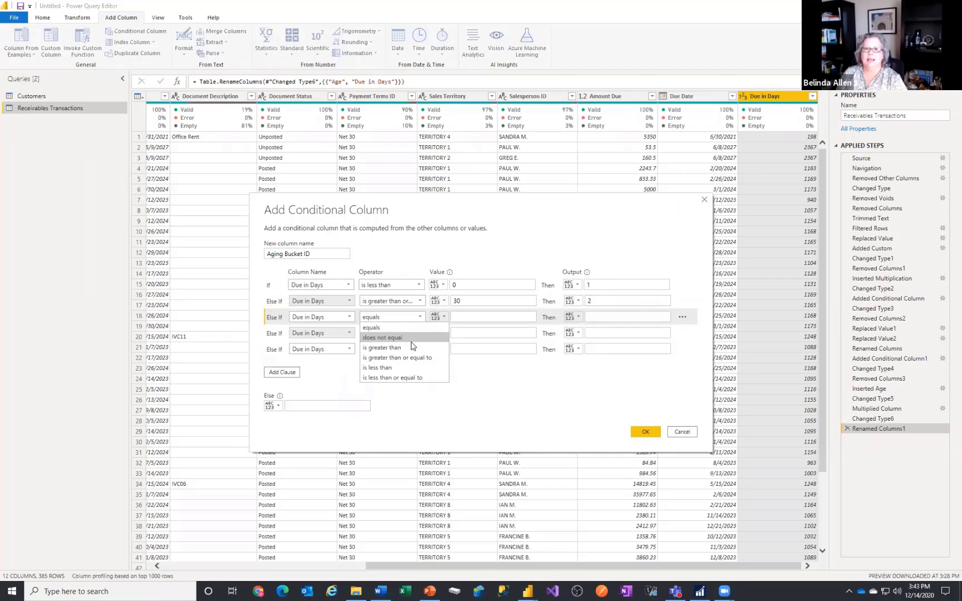
click(407, 377)
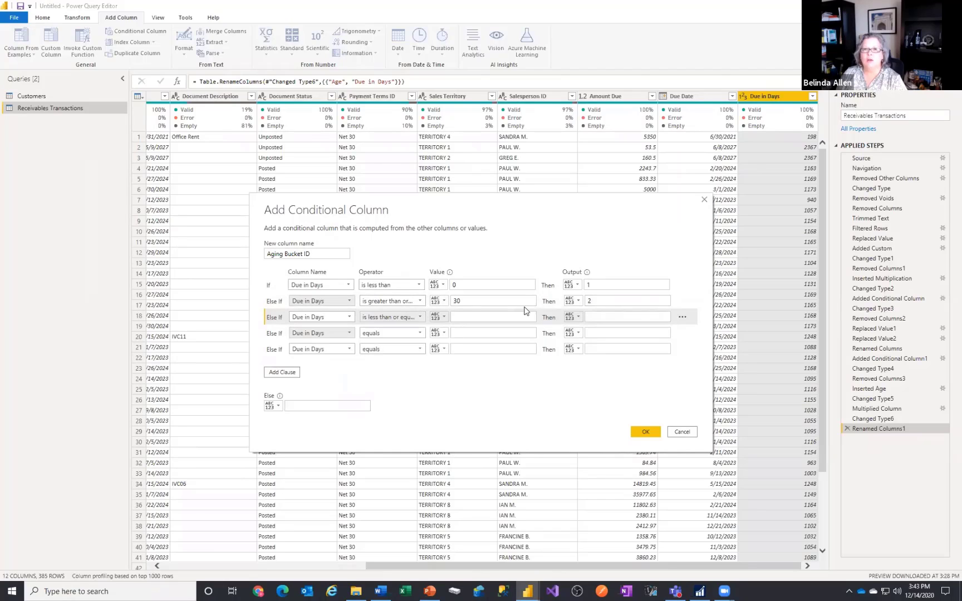
click(510, 317)
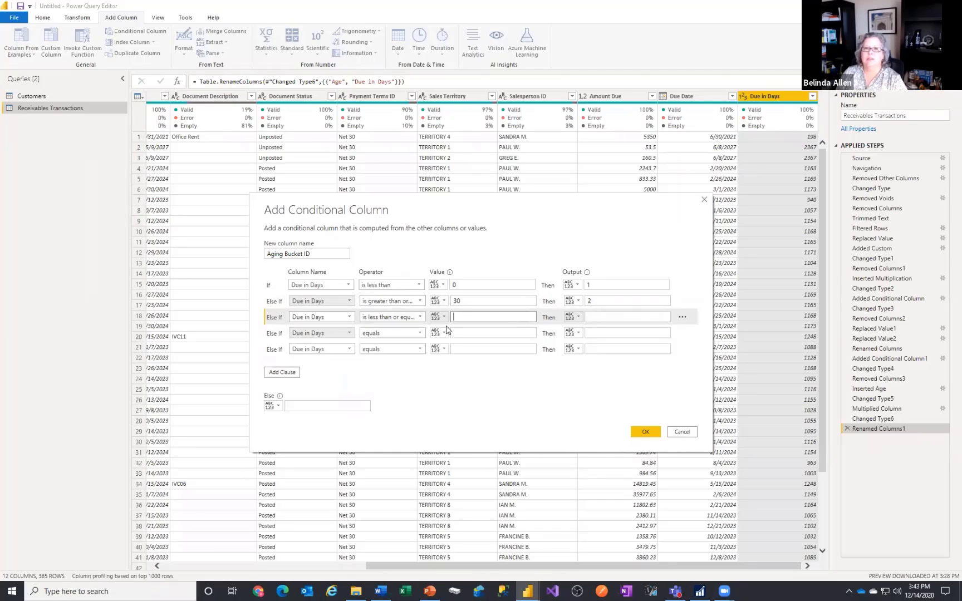
click(411, 302)
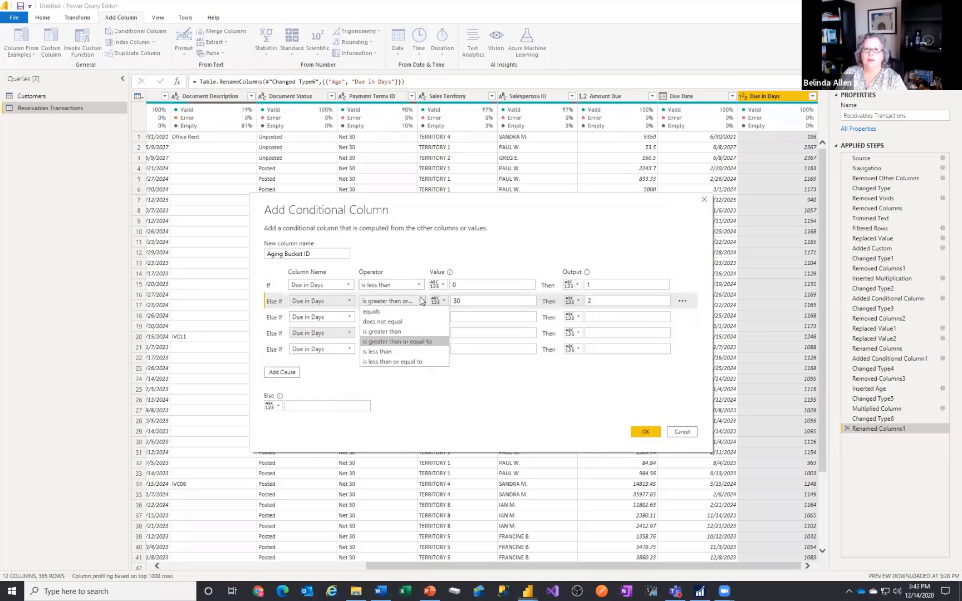
click(408, 361)
Set the second Else If clause's comparison value to 60 and its output to 3
click(481, 317)
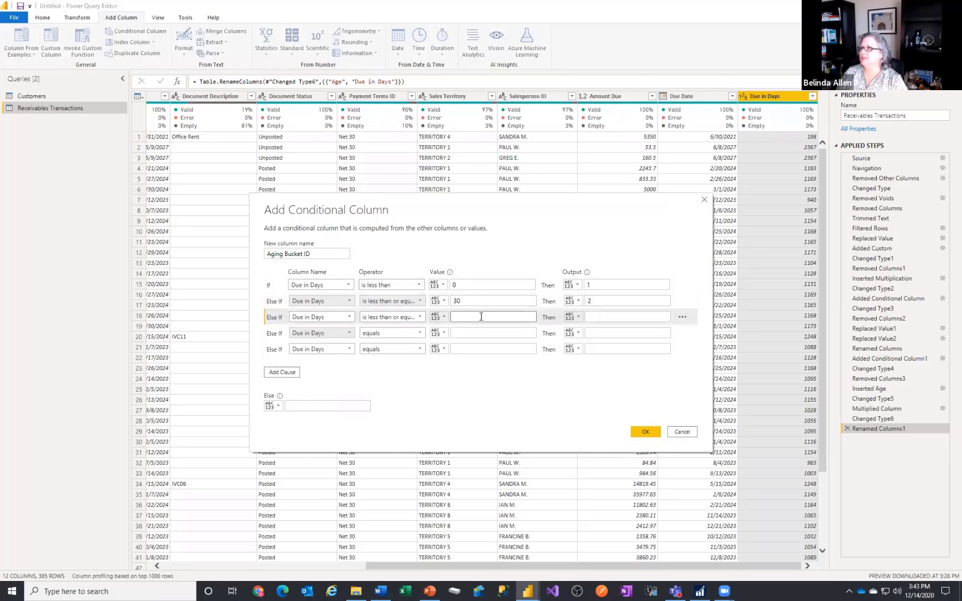
text(60)
click(617, 316)
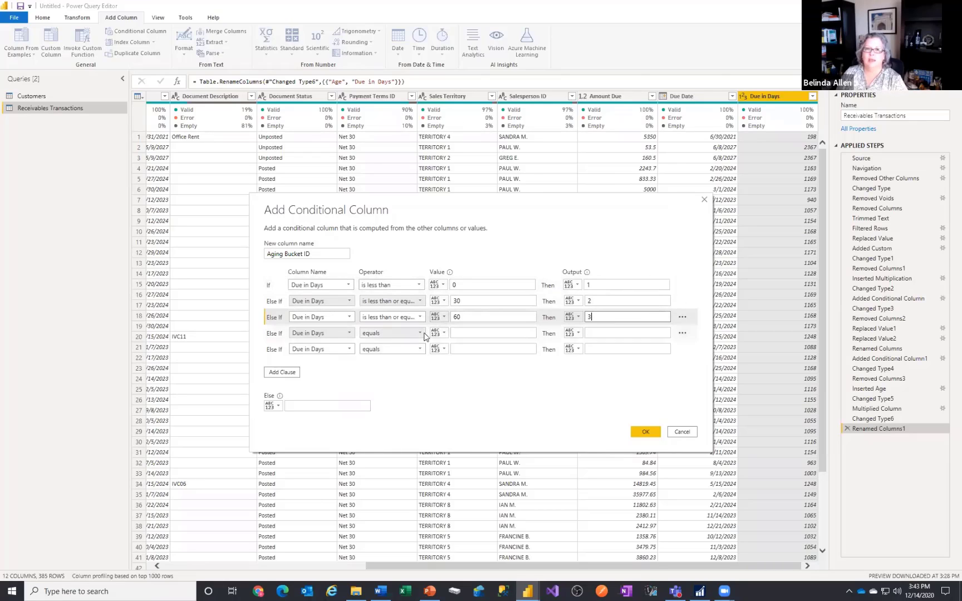
Set the third Else If clause to output 4 when Due in Days is less than or equal to 90
click(392, 333)
click(399, 394)
click(481, 333)
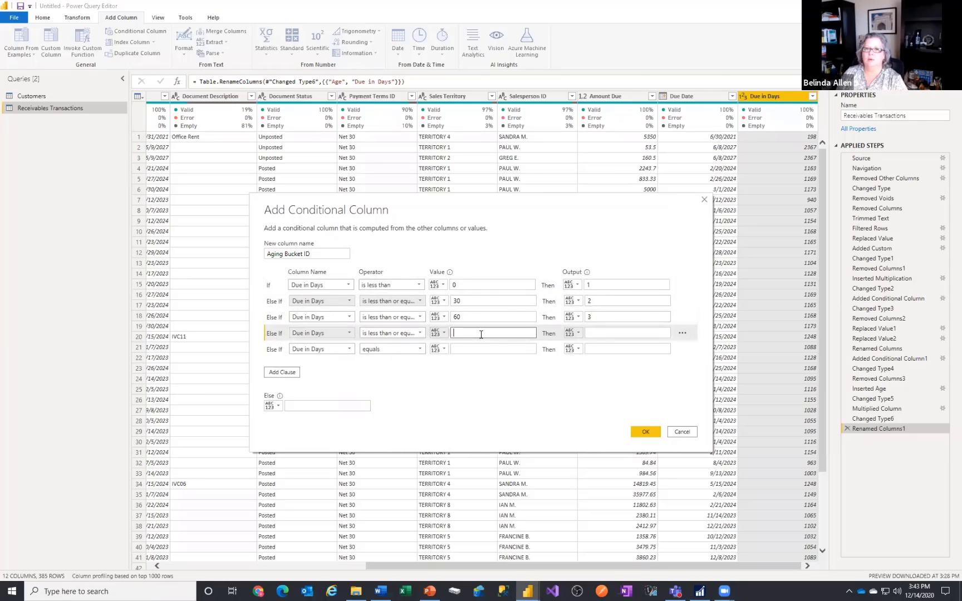
text(90)
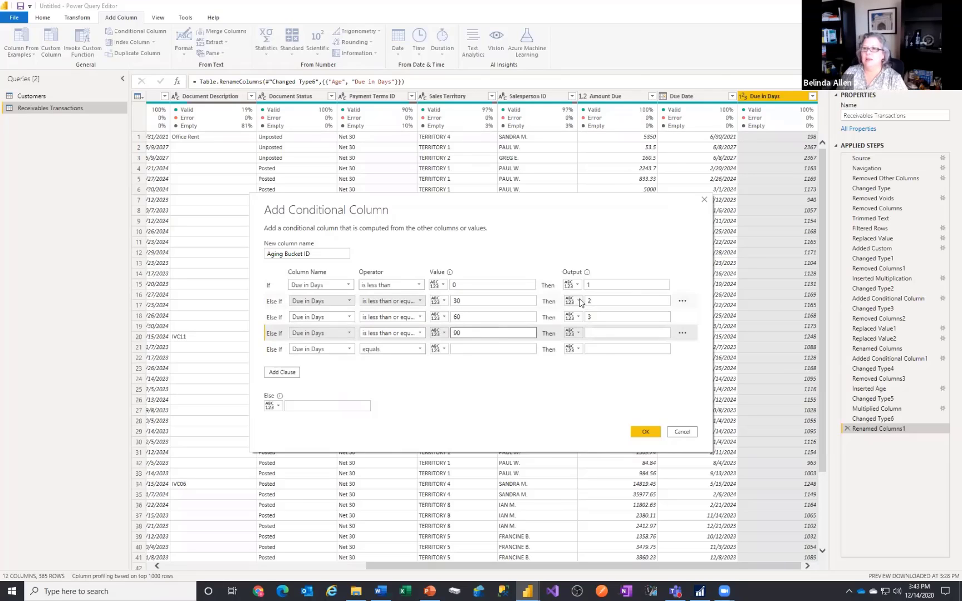
click(605, 337)
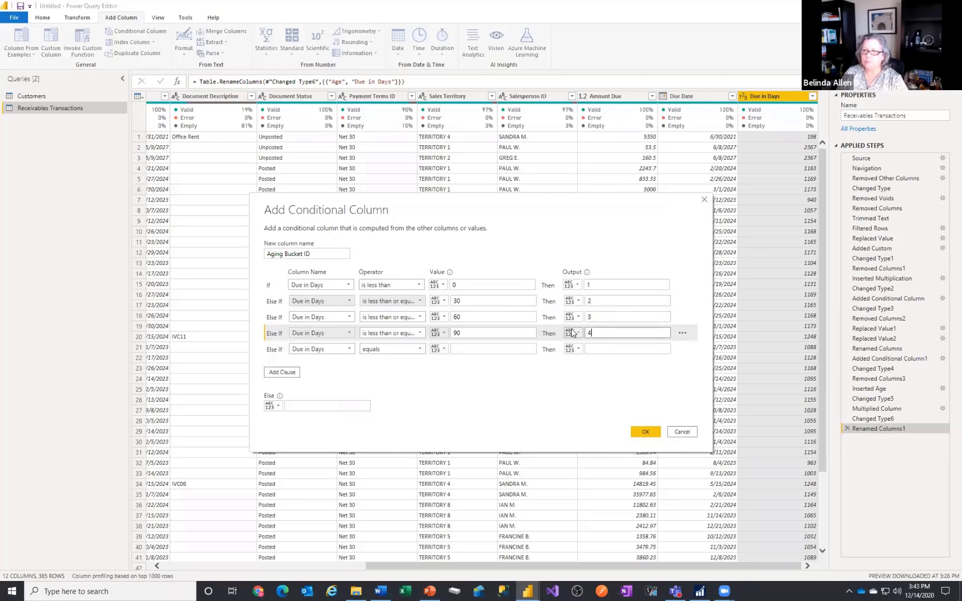
Set the fourth Else If clause to output 5 when Due in Days is less than or equal to 120
click(419, 350)
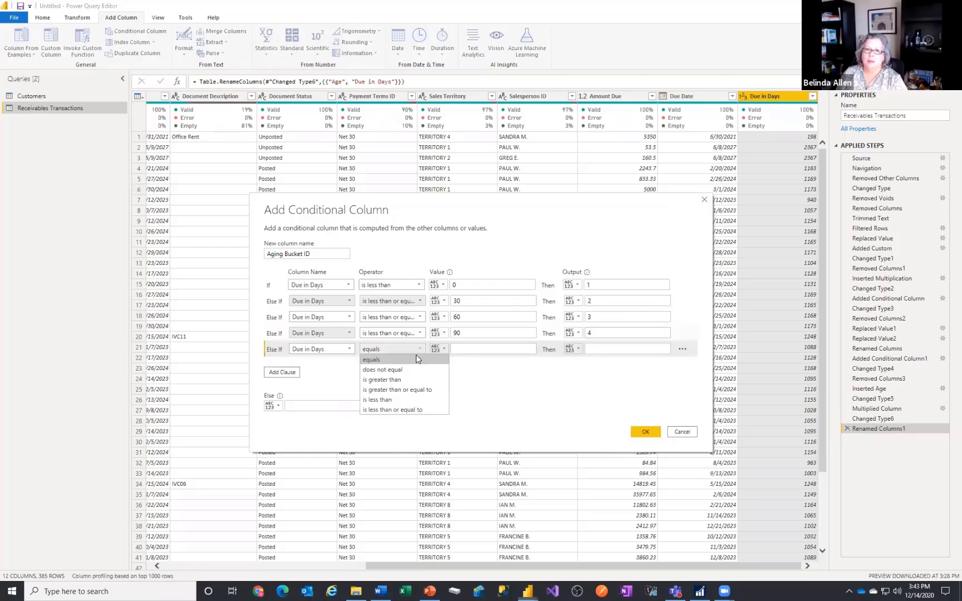
click(409, 412)
click(477, 353)
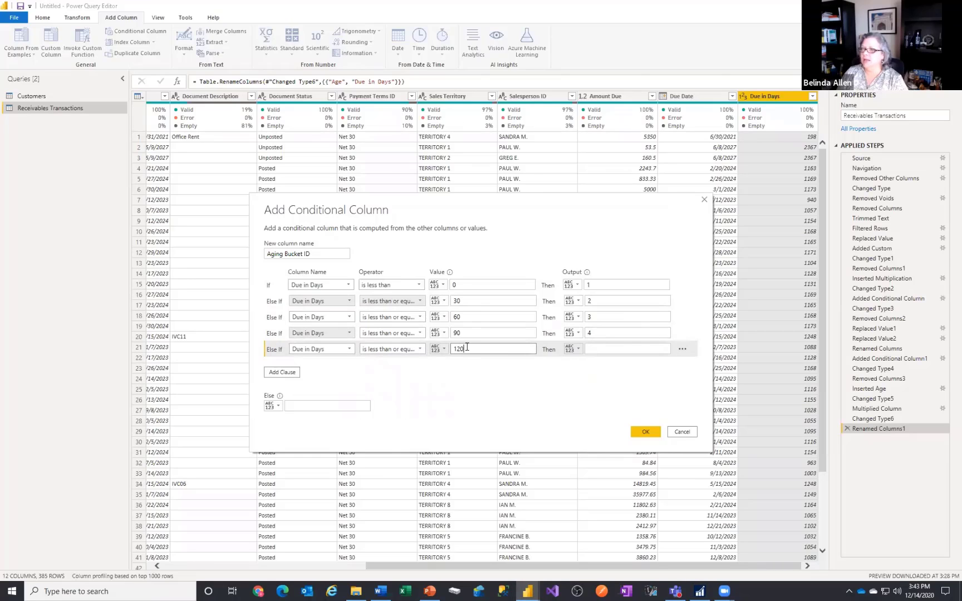
click(587, 349)
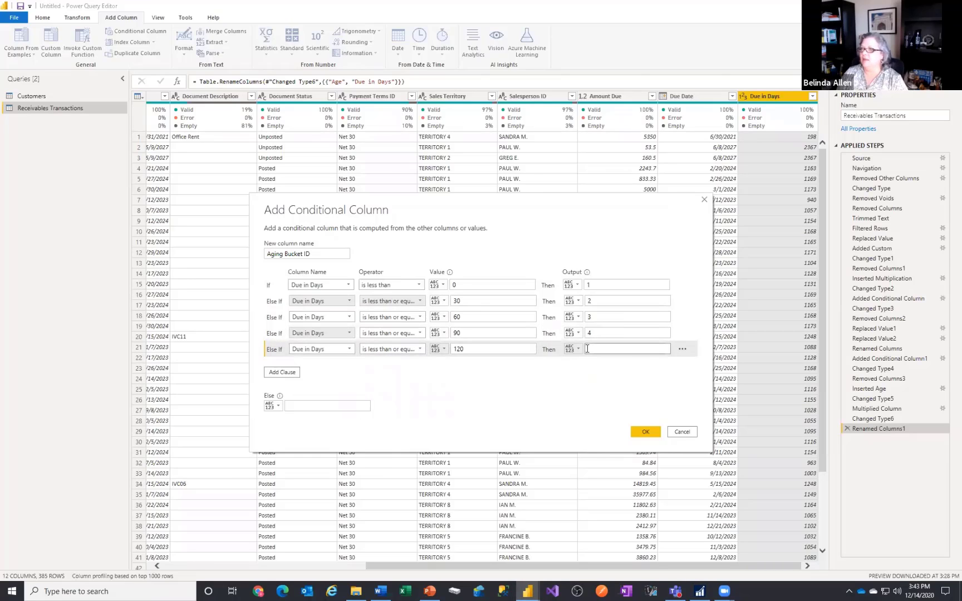
text(5)
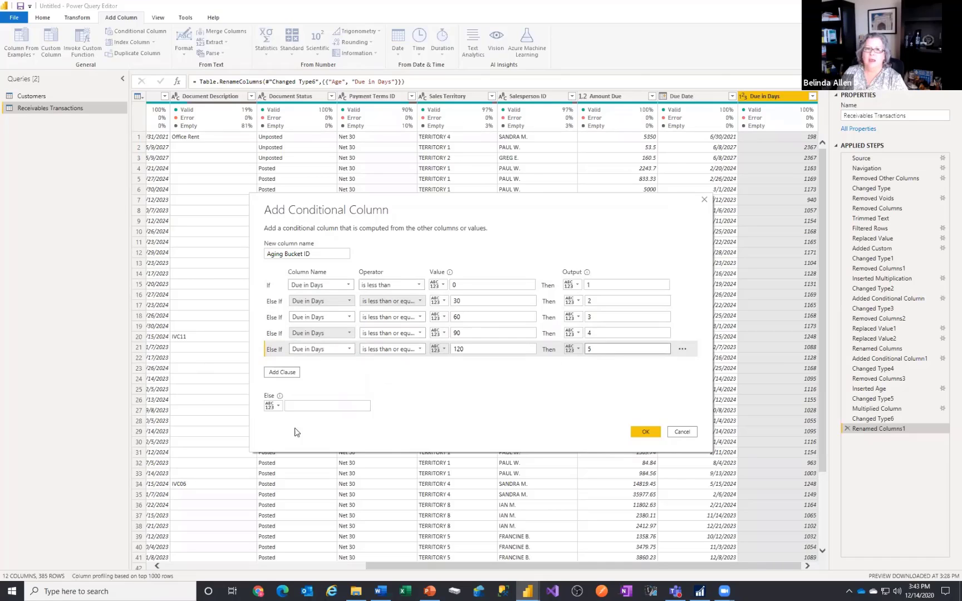
Set the Else output to 6 and create the Aging Bucket ID conditional column
click(331, 408)
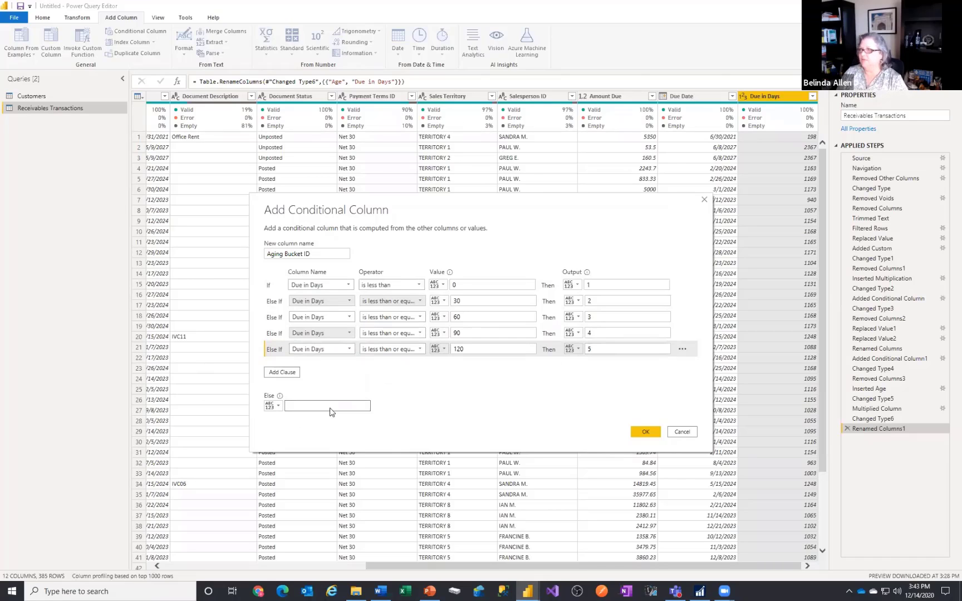
text(6)
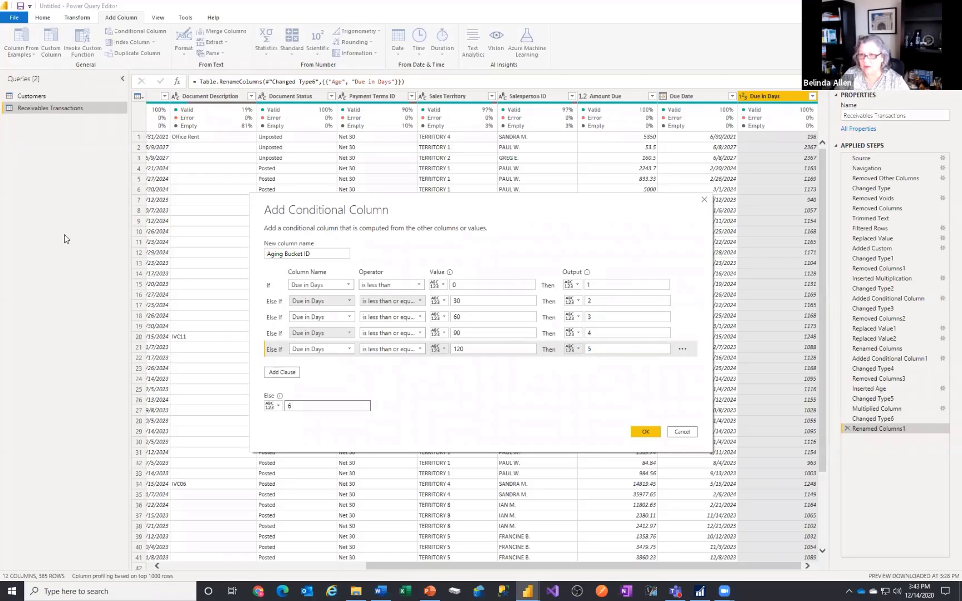
click(644, 432)
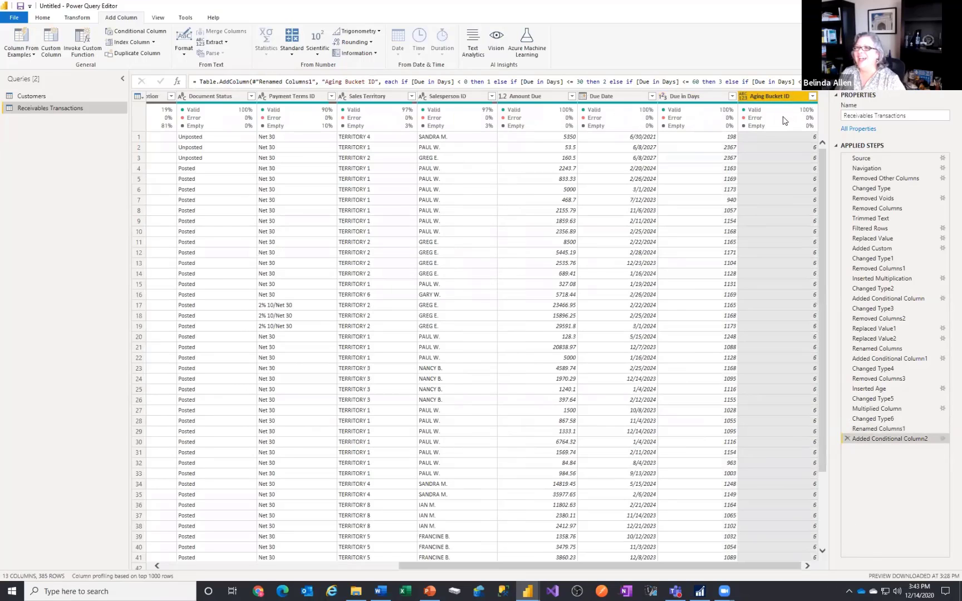
Change the data type of the Aging Bucket ID column to Whole Number
click(743, 97)
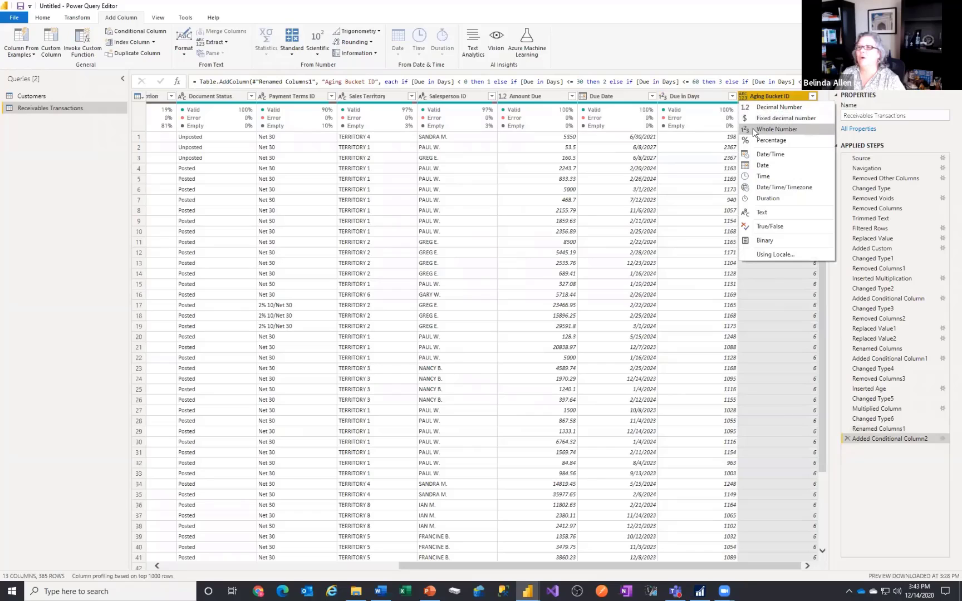
click(773, 127)
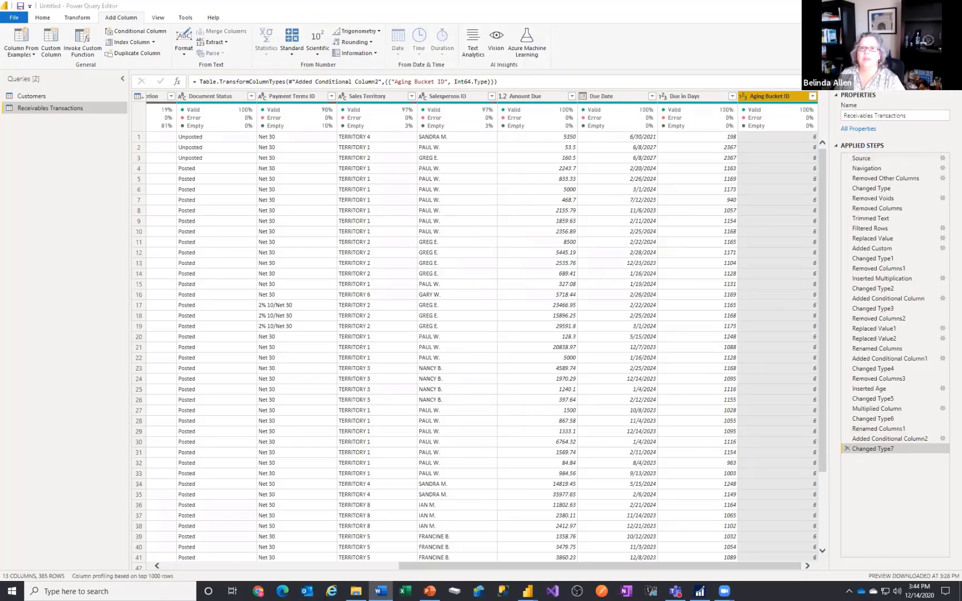
click(777, 570)
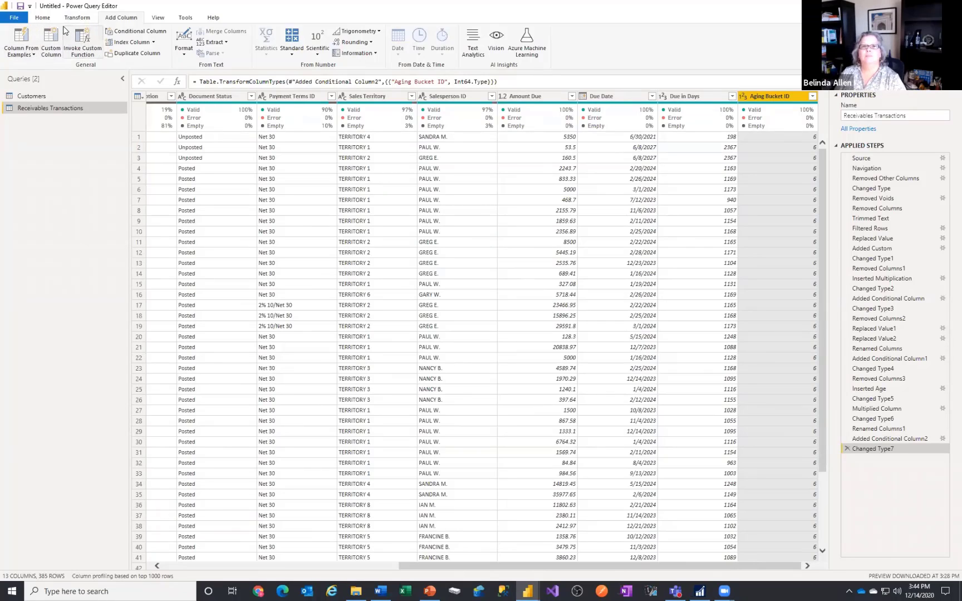
Start a new manually entered table and name it Aging Buckets
click(43, 19)
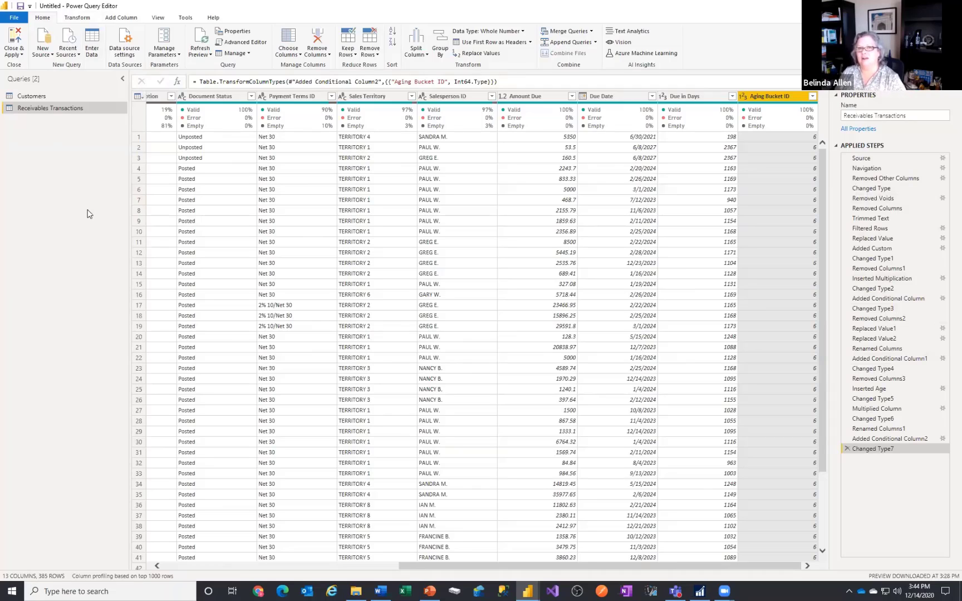
click(94, 42)
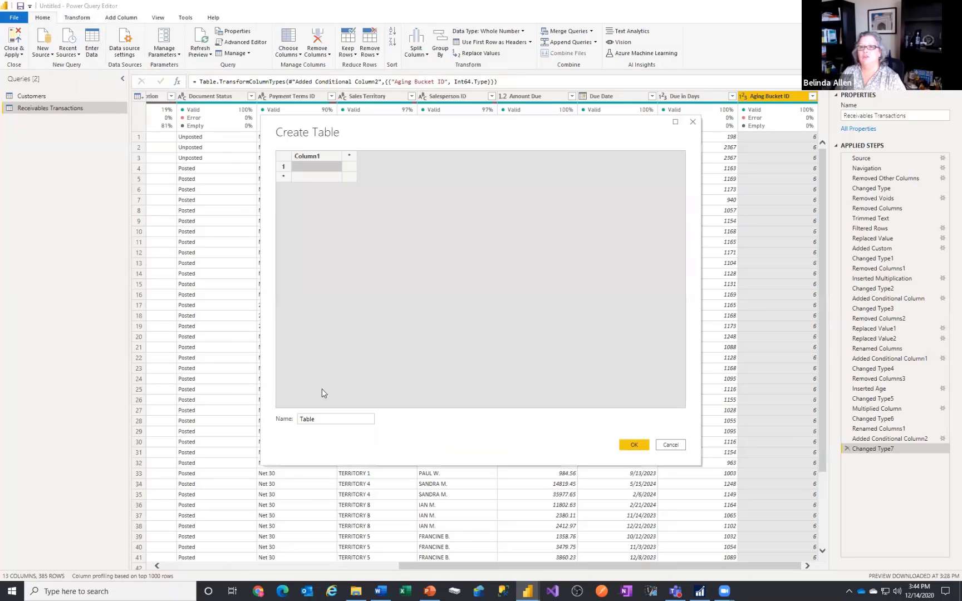
double_click(308, 419)
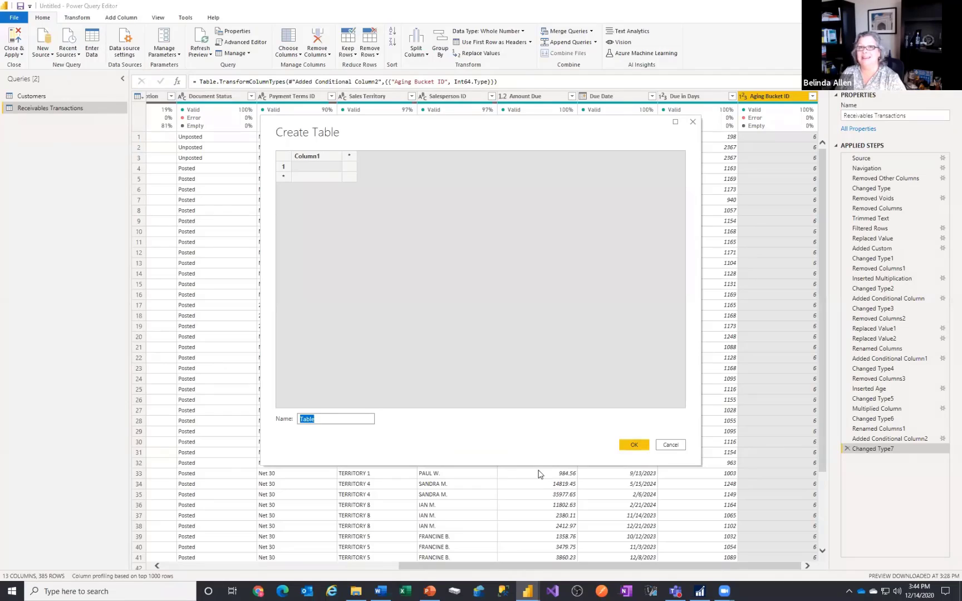
text(Ag)
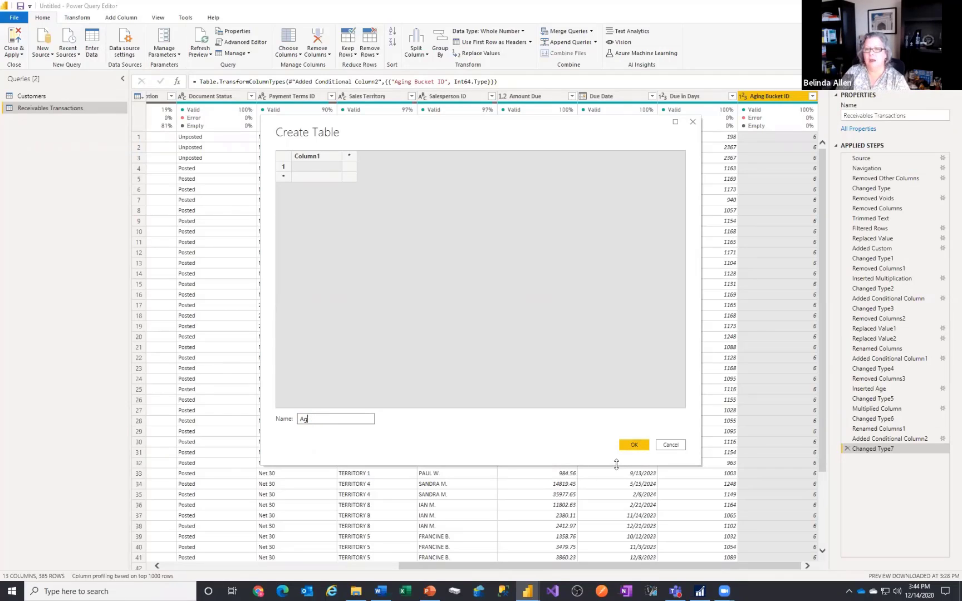
text(ing Bucket)
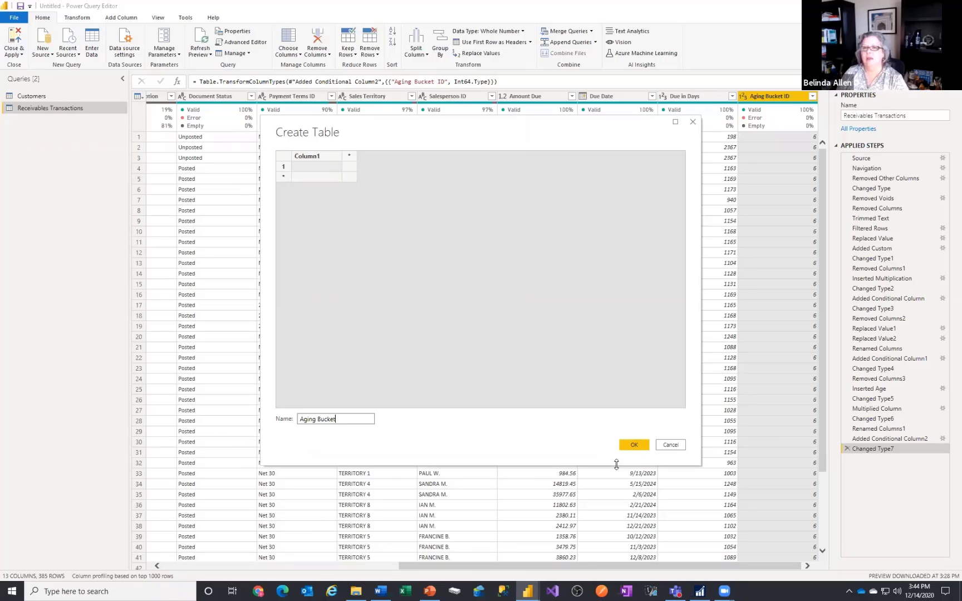
text(s)
Add a second column to the new table and rename the first column as Aging Bucket ID
click(330, 156)
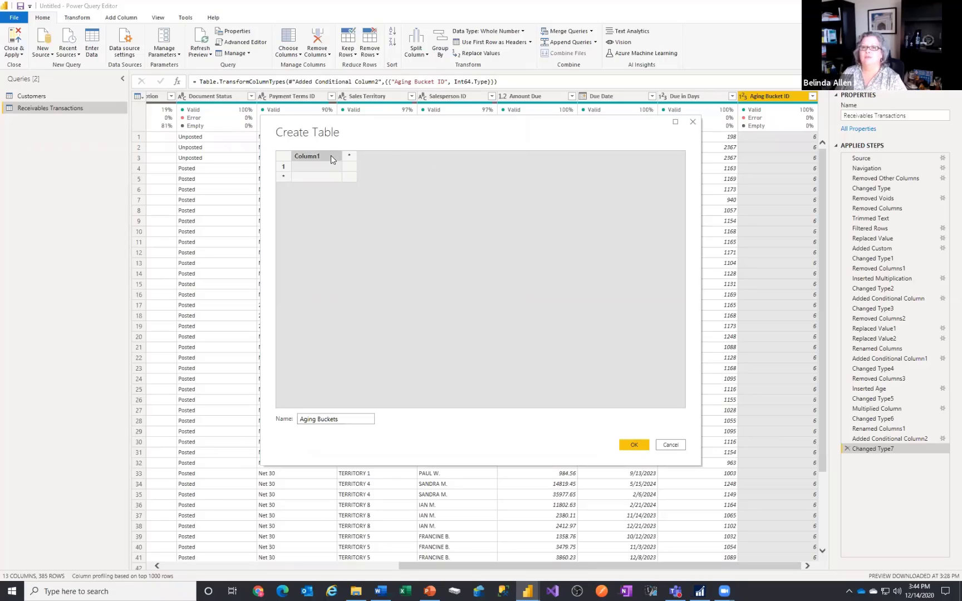
click(348, 155)
double_click(315, 156)
text(Aging Bucket ID)
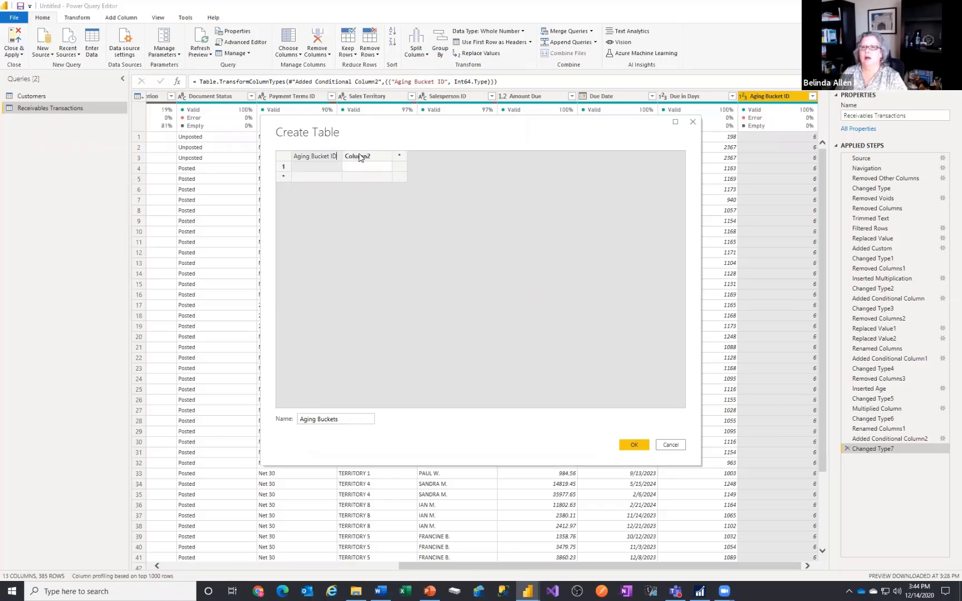
key(Return)
Rename the table's second column as Aging Bucket and add a third column
double_click(370, 159)
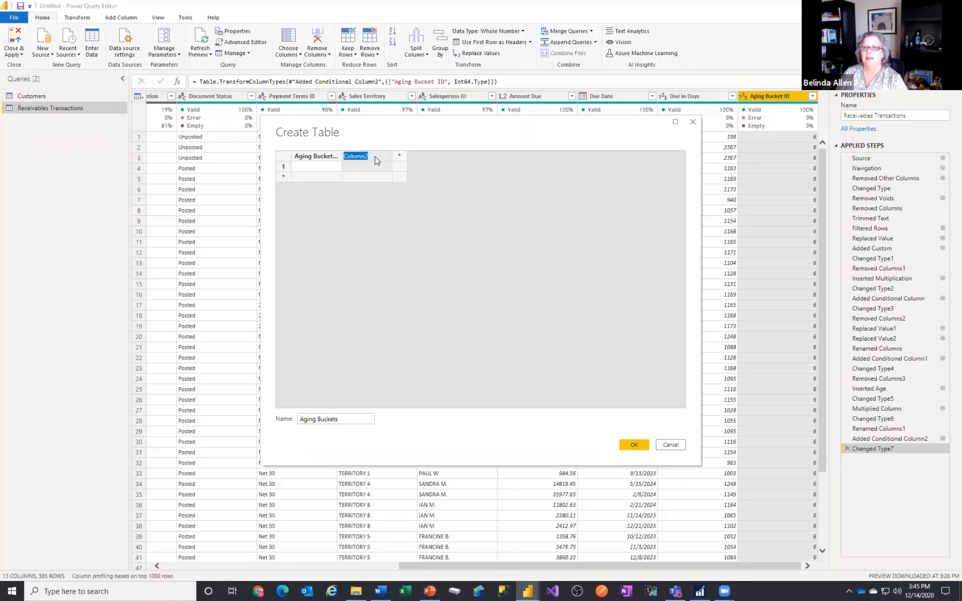
text(Aging Bucket ID)
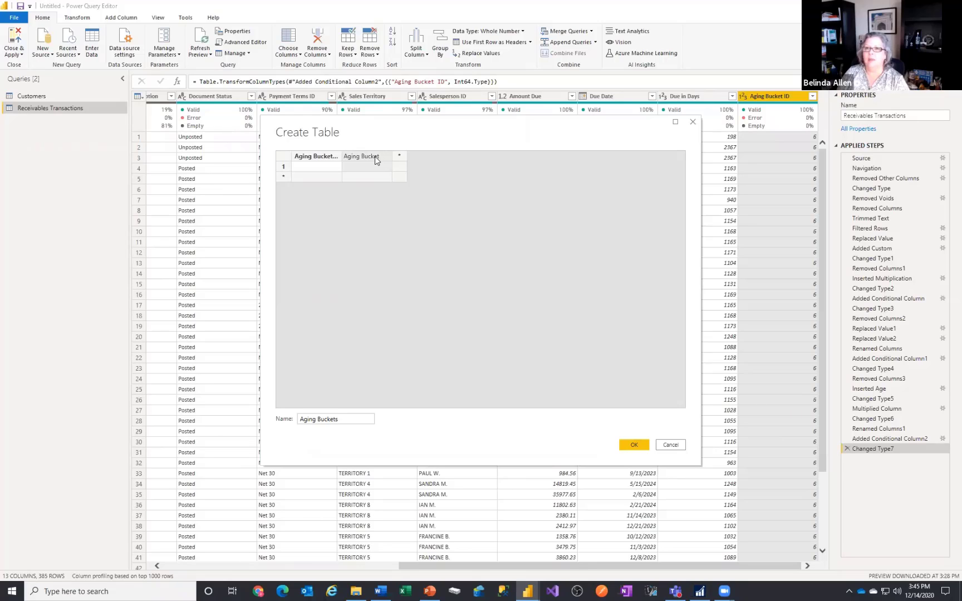
click(399, 156)
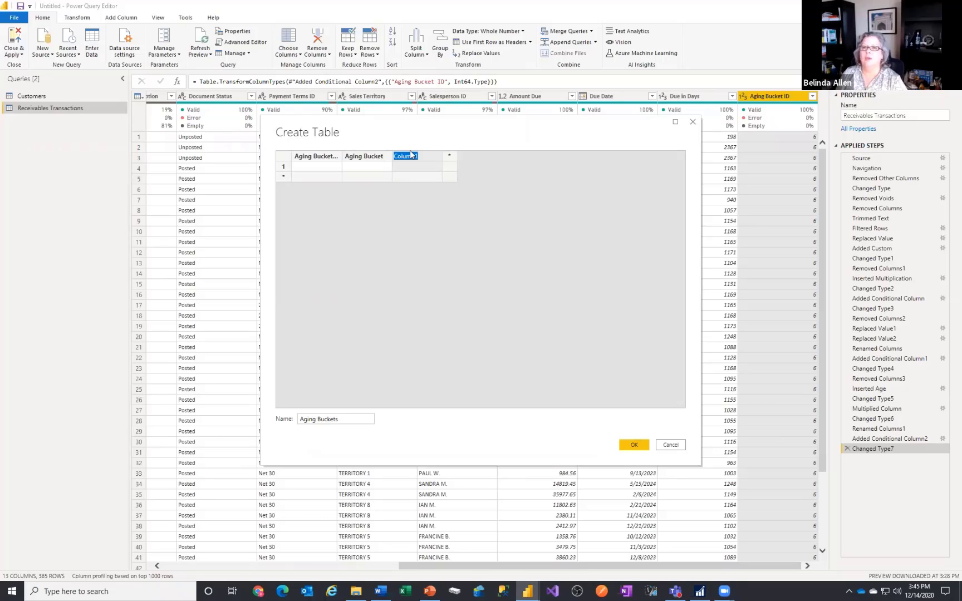
Widen the Aging Bucket ID column and enter 0 as the first row's ID
click(327, 167)
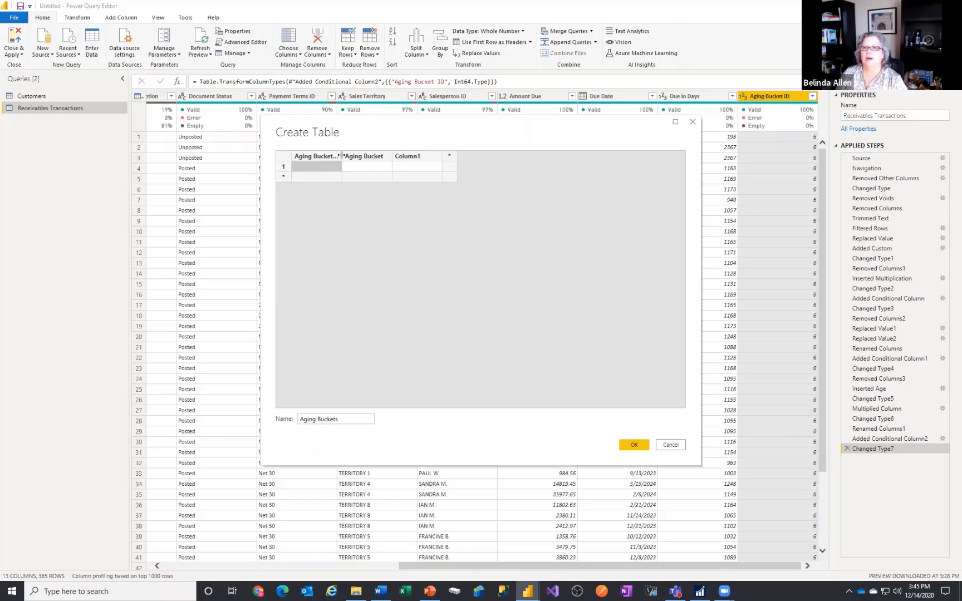
drag(341, 155, 381, 156)
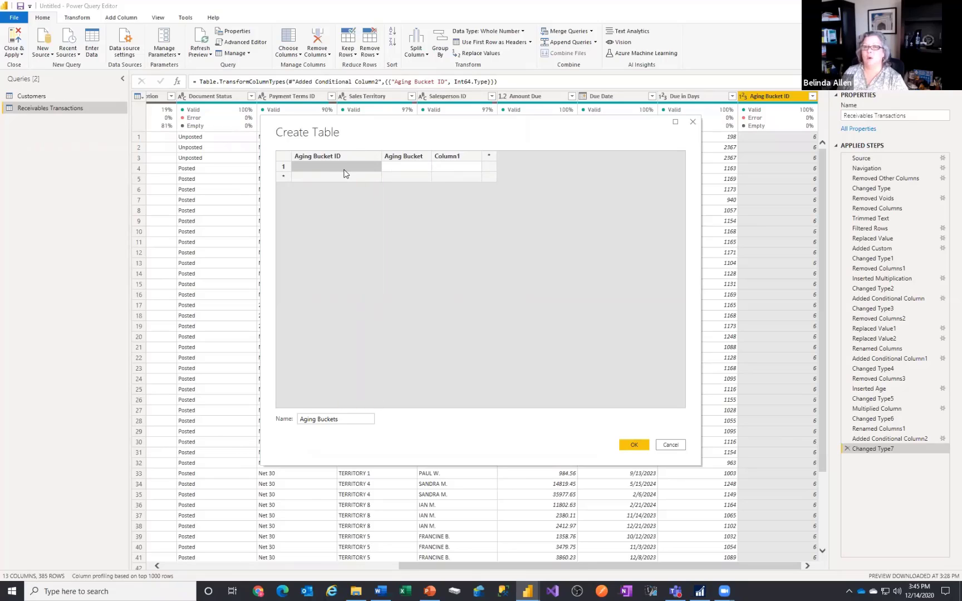
text(0)
key(Tab)
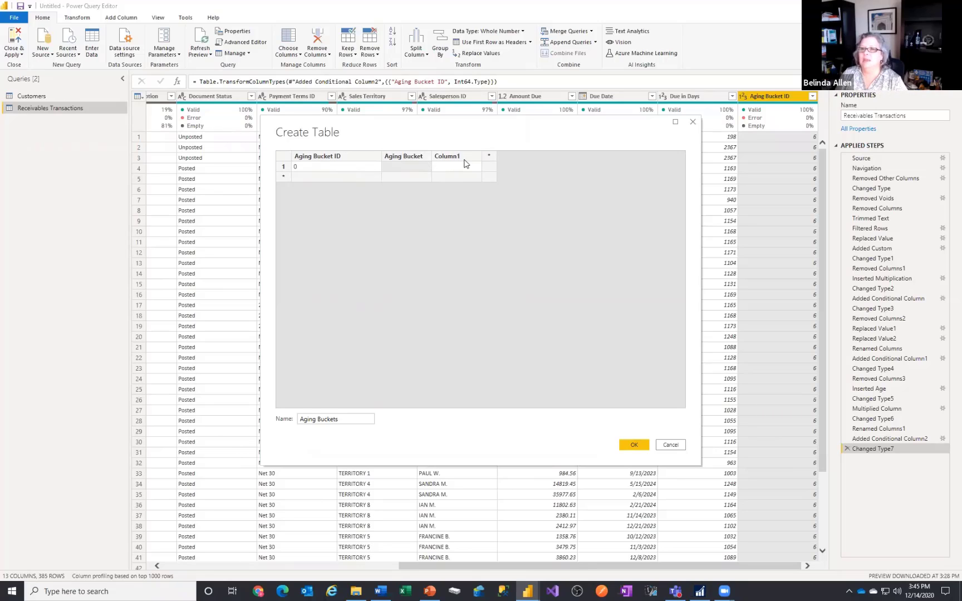
Delete the extra Column1 from the table and enter Past Due as the first row's Aging Bucket
click(465, 163)
right_click(464, 154)
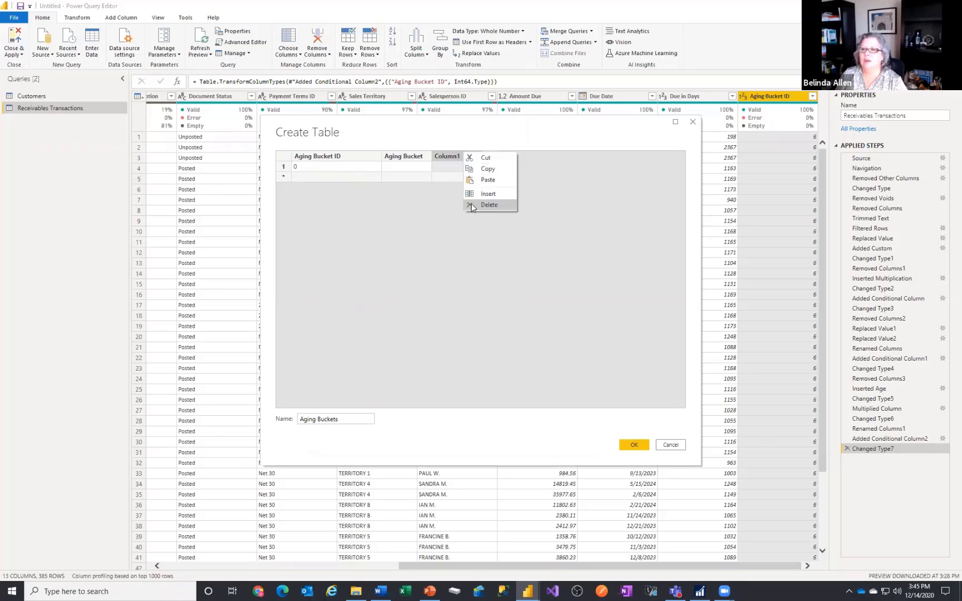
click(488, 205)
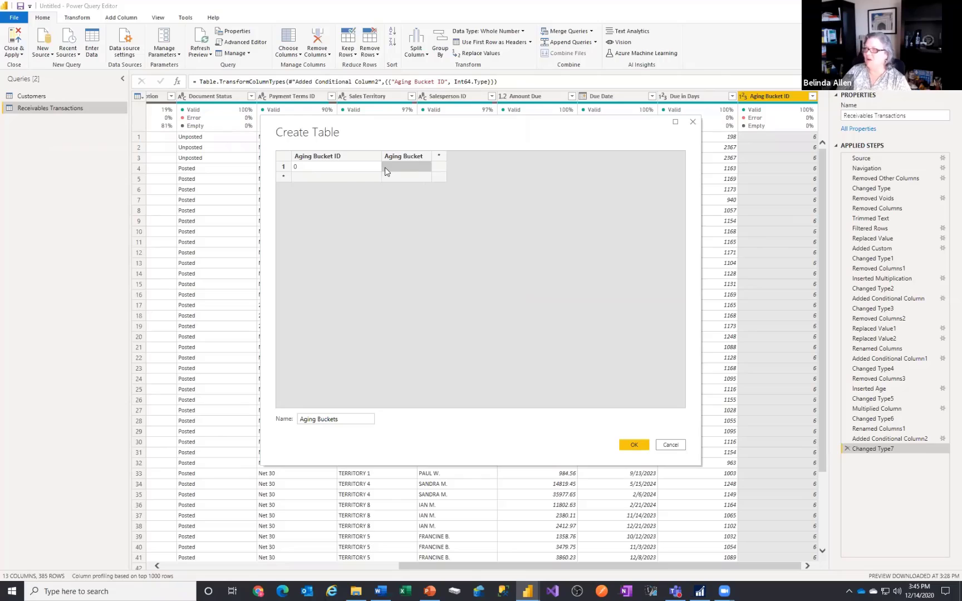
text(Pasts d)
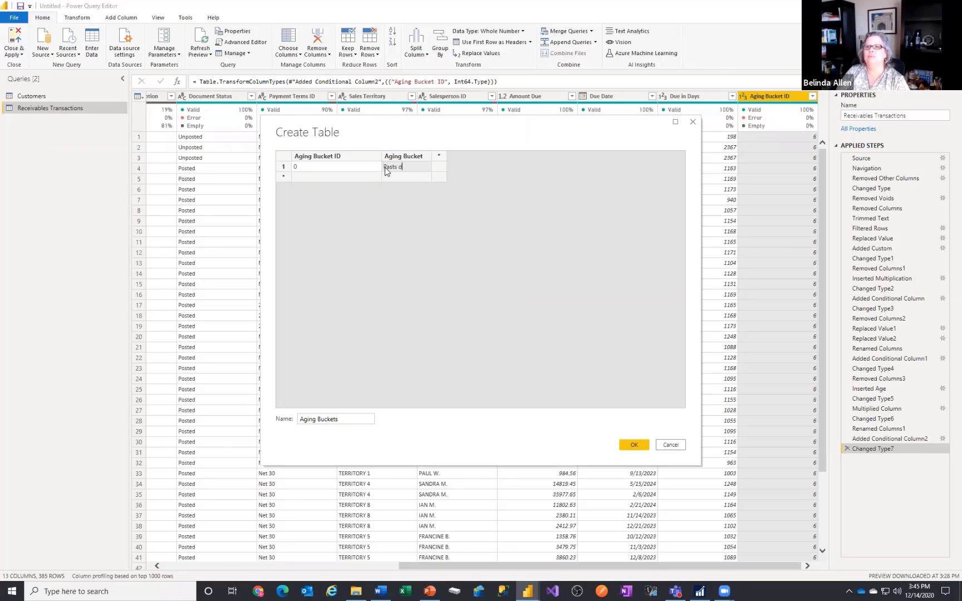
text(yue)
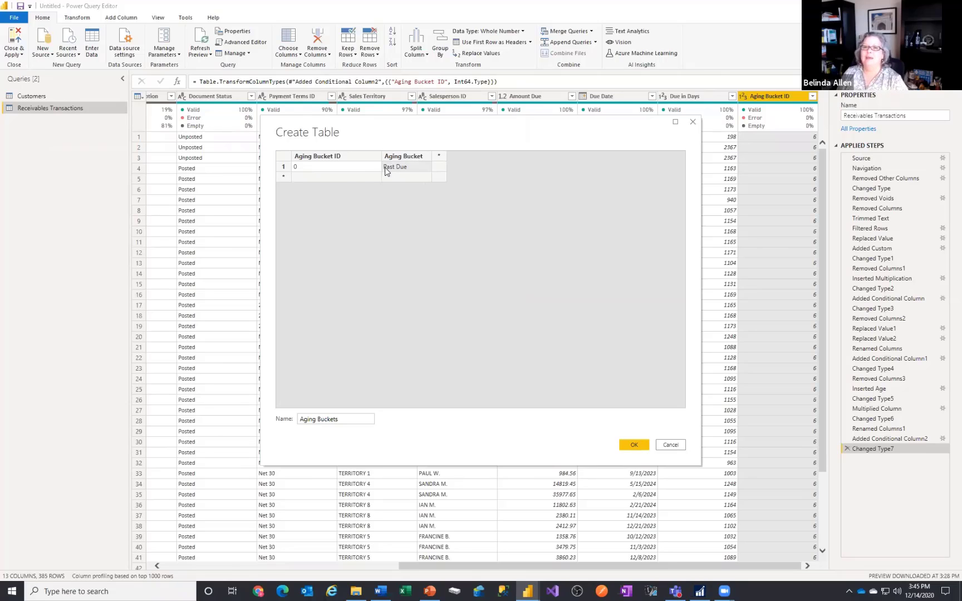
Add IDs 2–6 with buckets 0 – 30 Days, 31 – 60 Days, 61 - 90 Days, 91 – 120 Days, 121 + Days
click(283, 177)
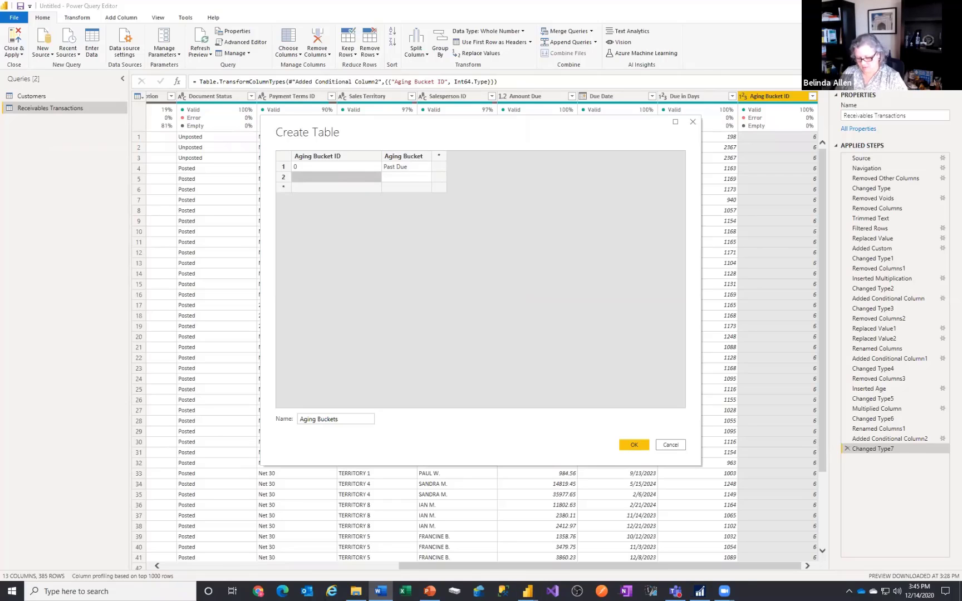
click(286, 179)
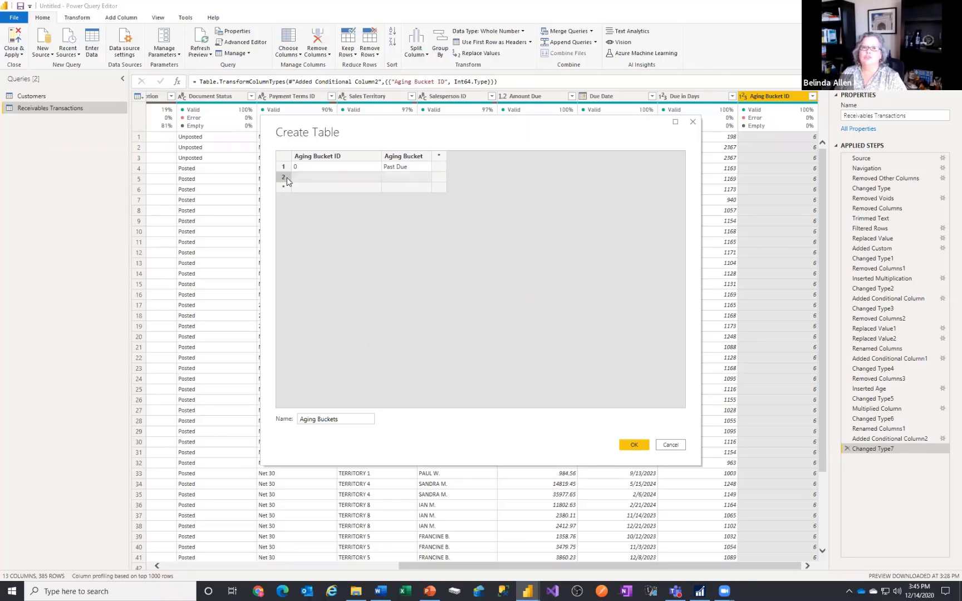
right_click(286, 180)
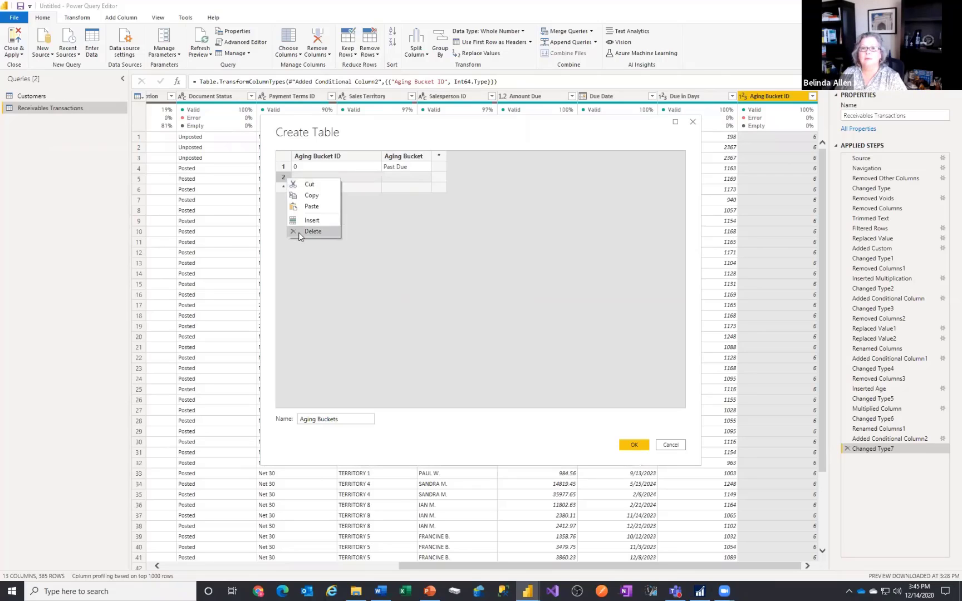
click(298, 232)
click(285, 178)
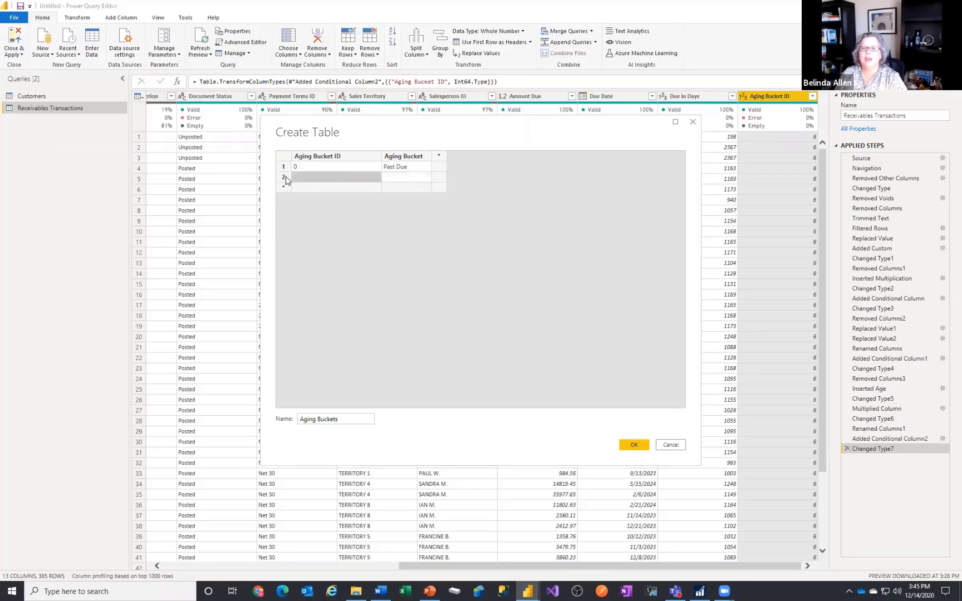
text(2	0 – 30 Days 3	31 – 60 Days 4	61 -  90 Days 5	91 – 120 Days 6	121 + Days)
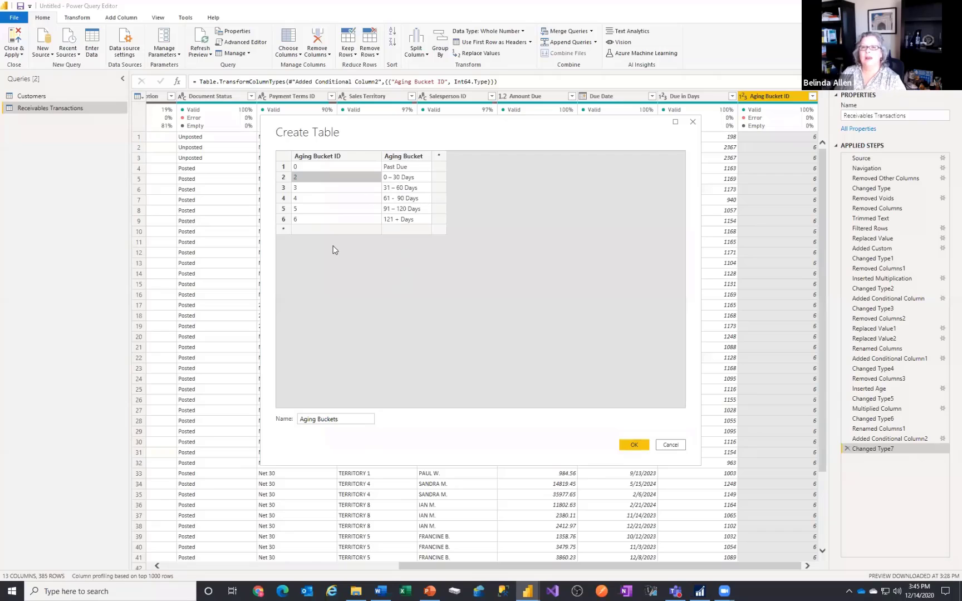
Change the Past Due row's Aging Bucket ID to 1 and create the Aging Buckets table
click(305, 168)
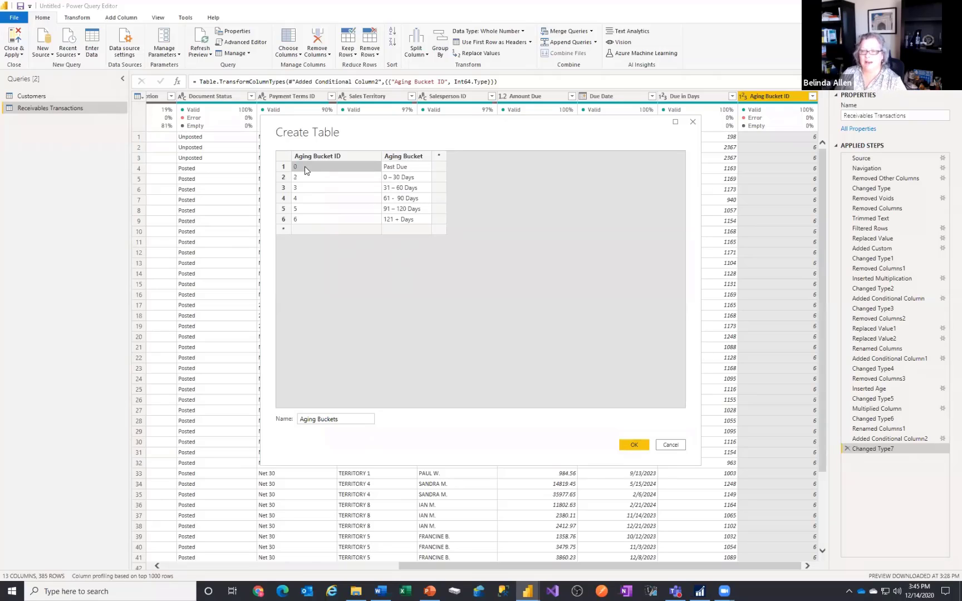
text(1)
key(Tab)
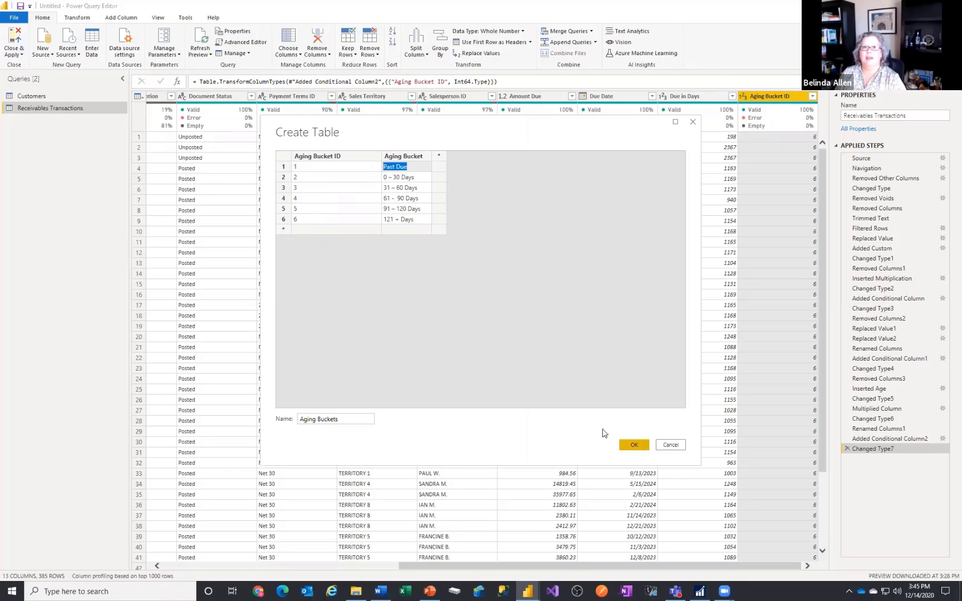
click(634, 448)
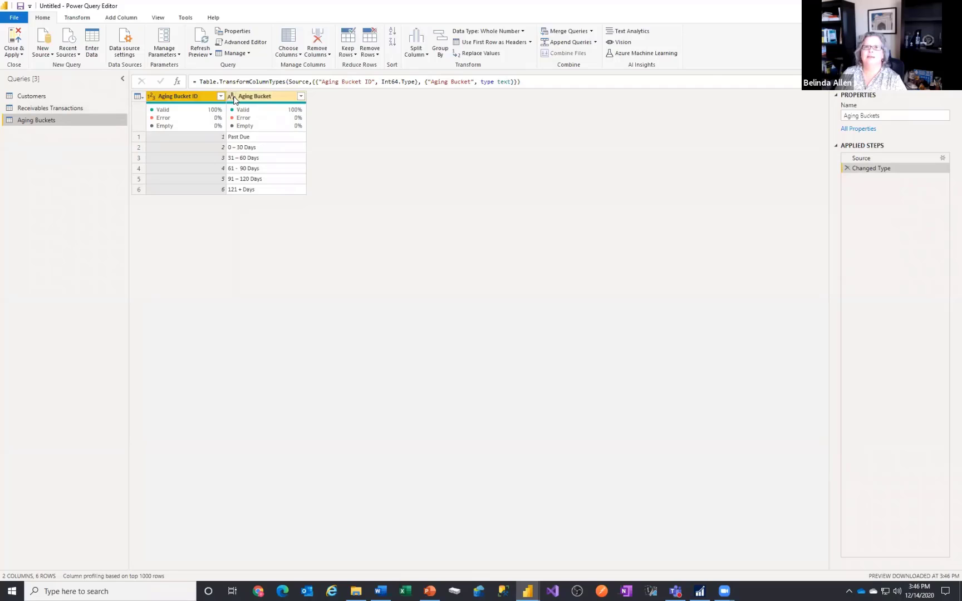
Start choosing which columns to keep in the Customers query, with all columns deselected
click(39, 97)
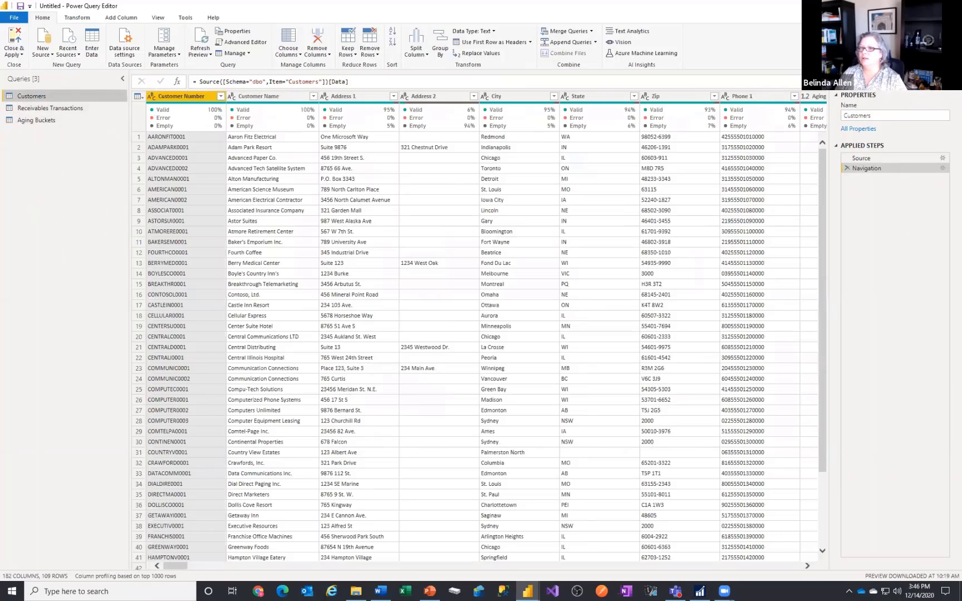
scroll(293, 338, down, 1)
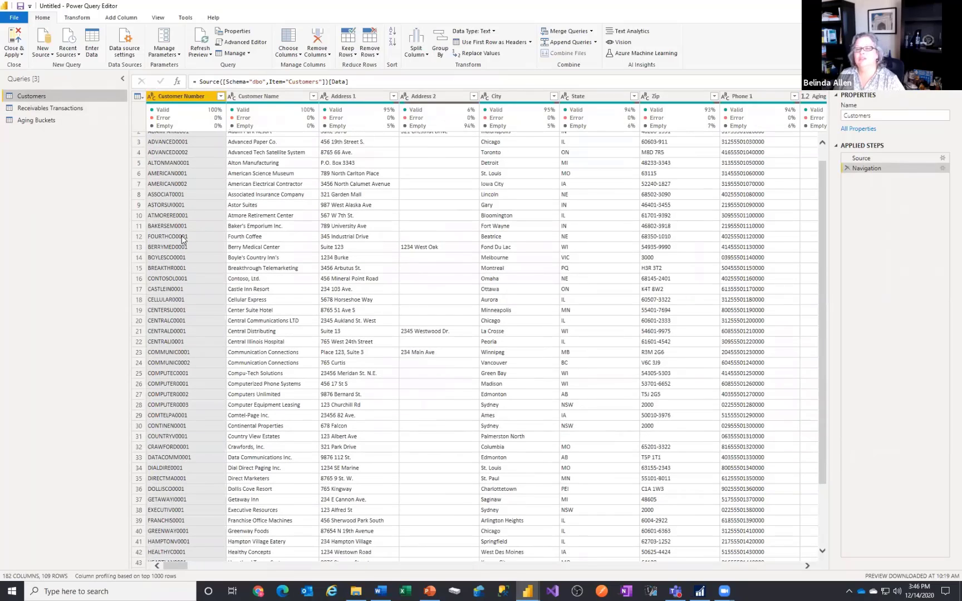
click(874, 115)
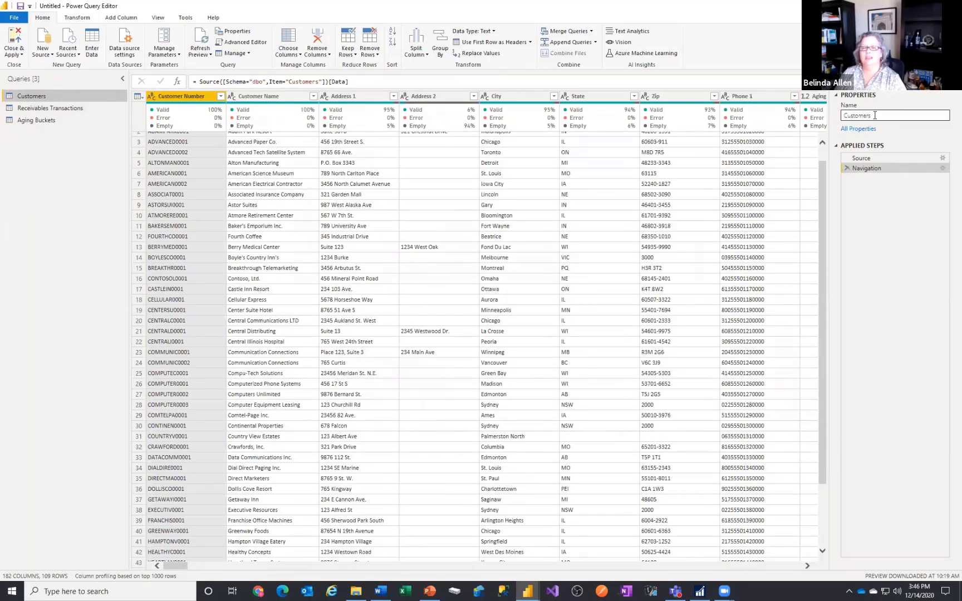
key(Return)
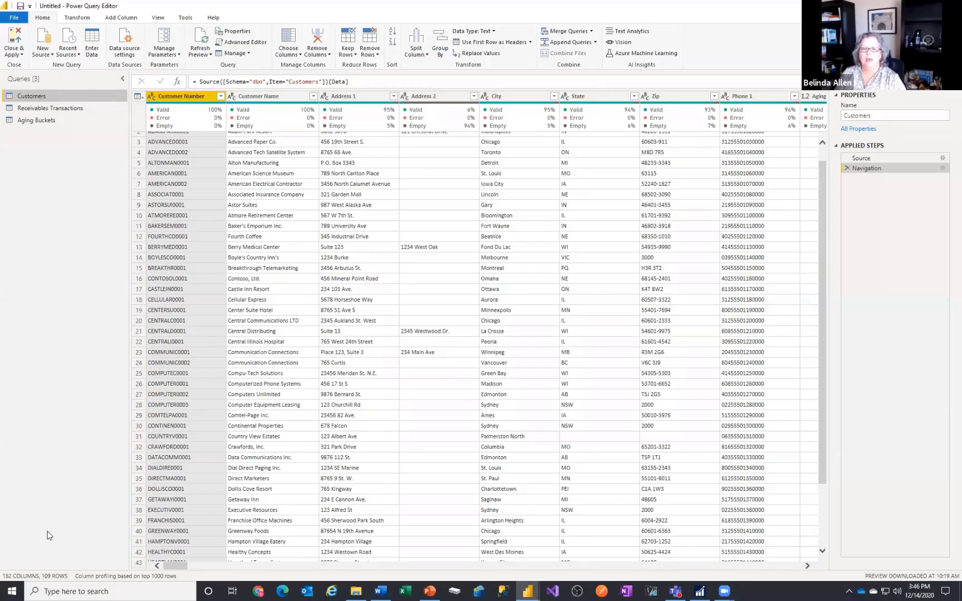
click(294, 38)
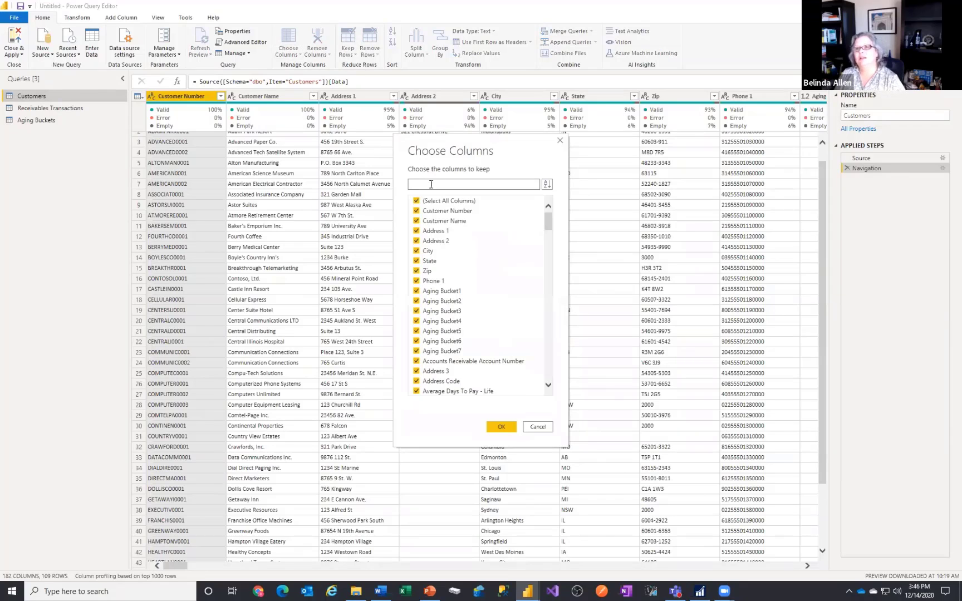
click(415, 201)
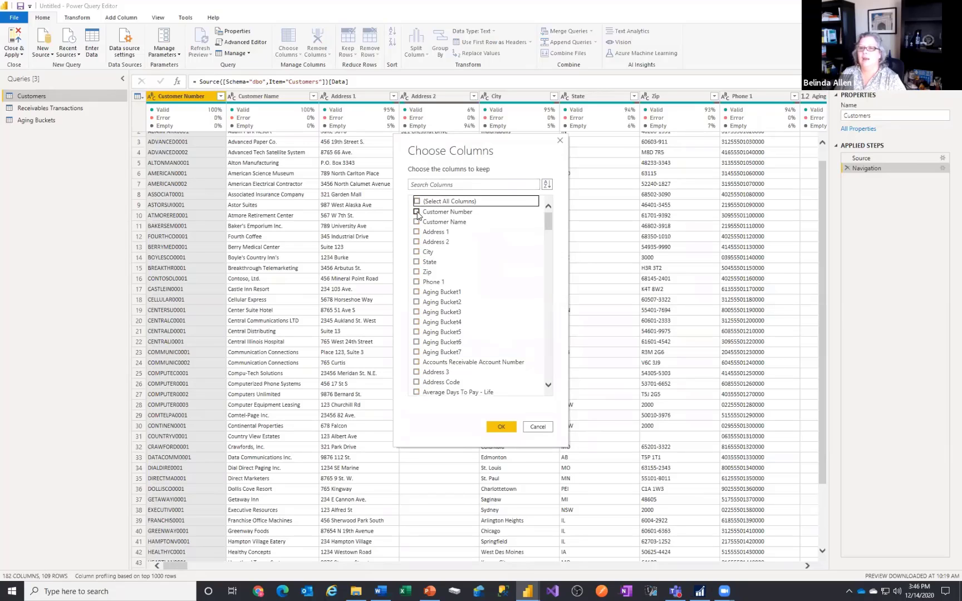
Mark Customer Number, Customer Name, Address 1, City, State, Zip and Phone 1 as columns to keep
click(416, 212)
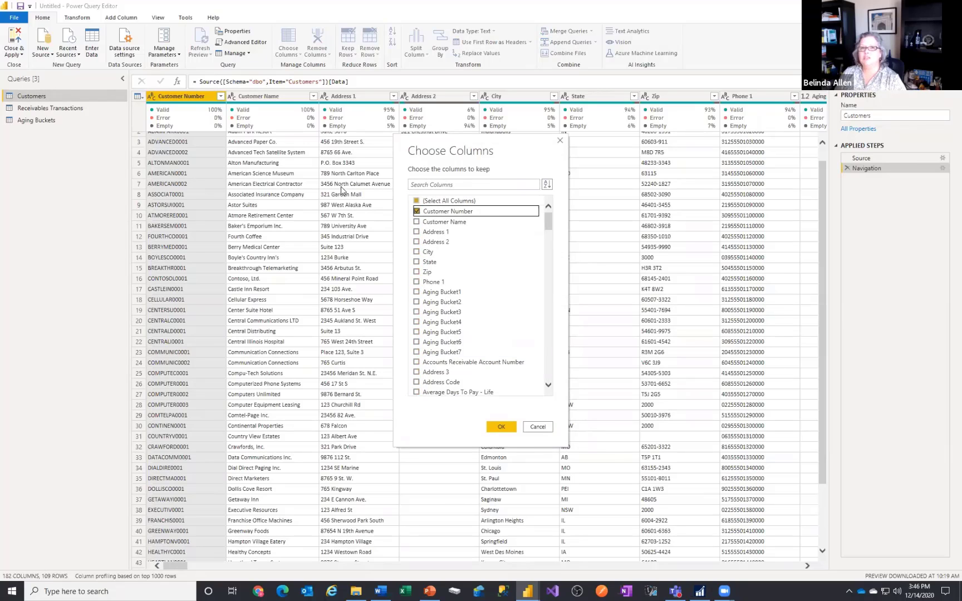
click(417, 221)
click(417, 232)
click(416, 252)
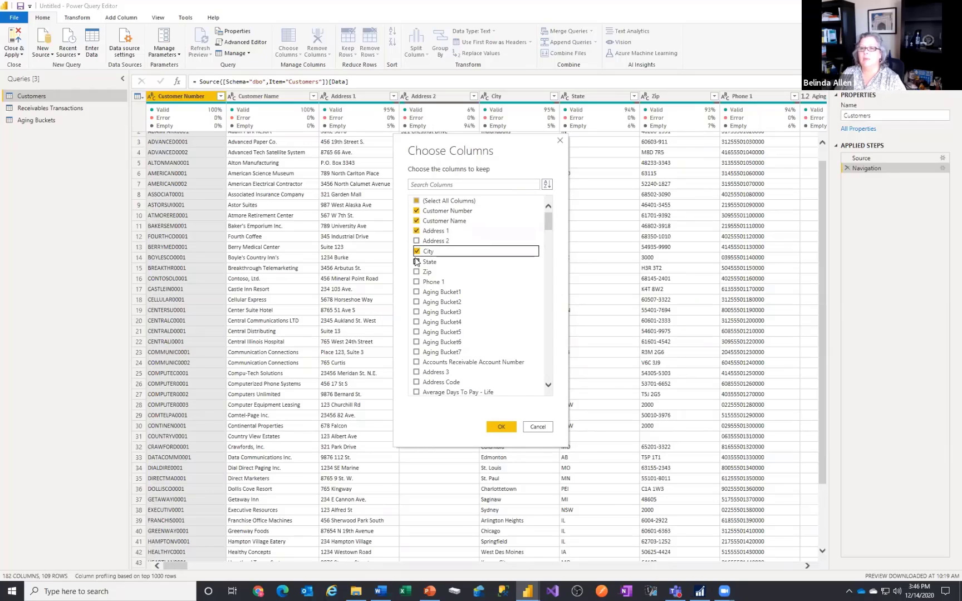
click(416, 262)
click(417, 271)
click(416, 281)
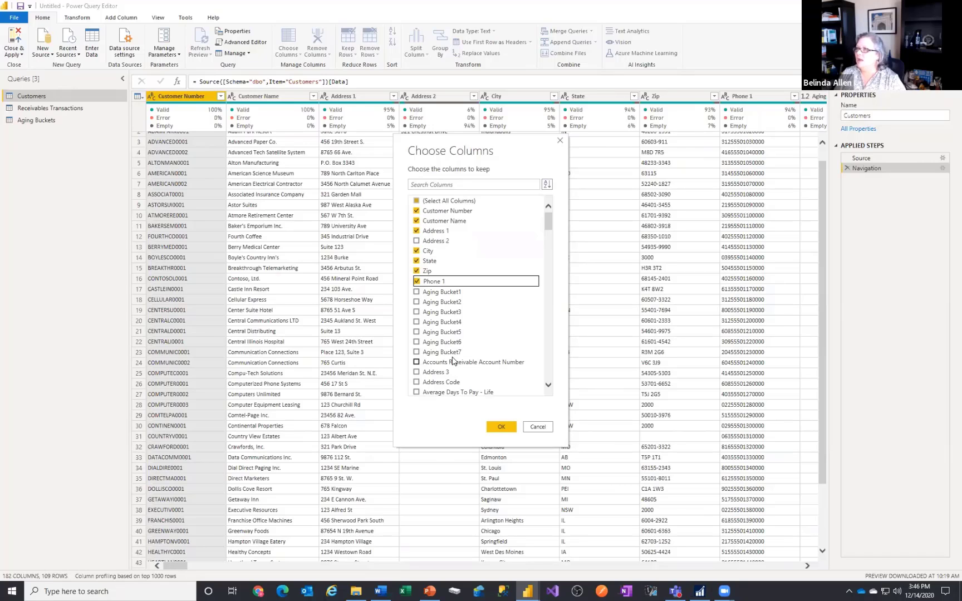
Add Contact Person, Credit Limit Amount and Customer Balance to the Customers columns to keep
scroll(452, 360, down, 5)
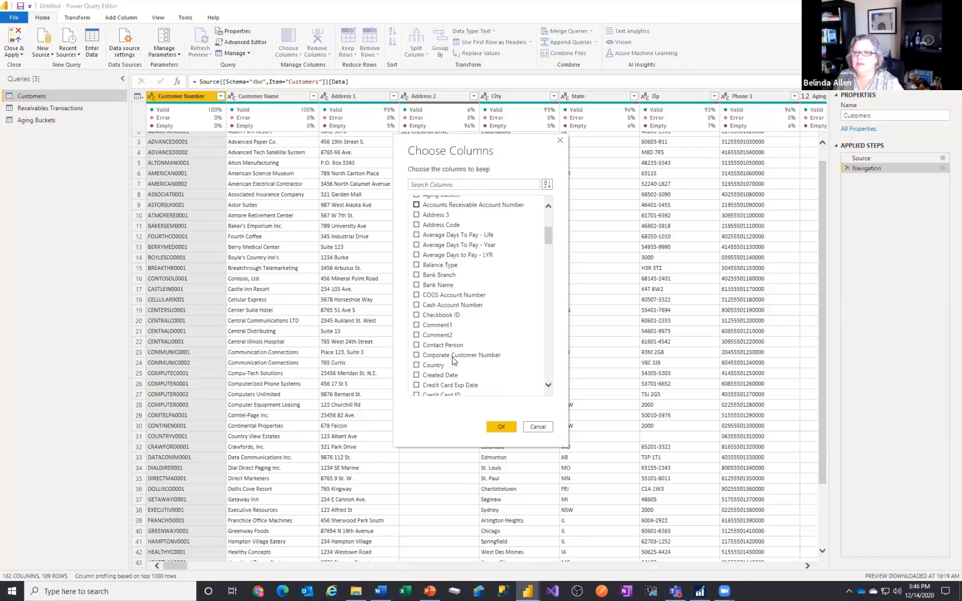
click(417, 345)
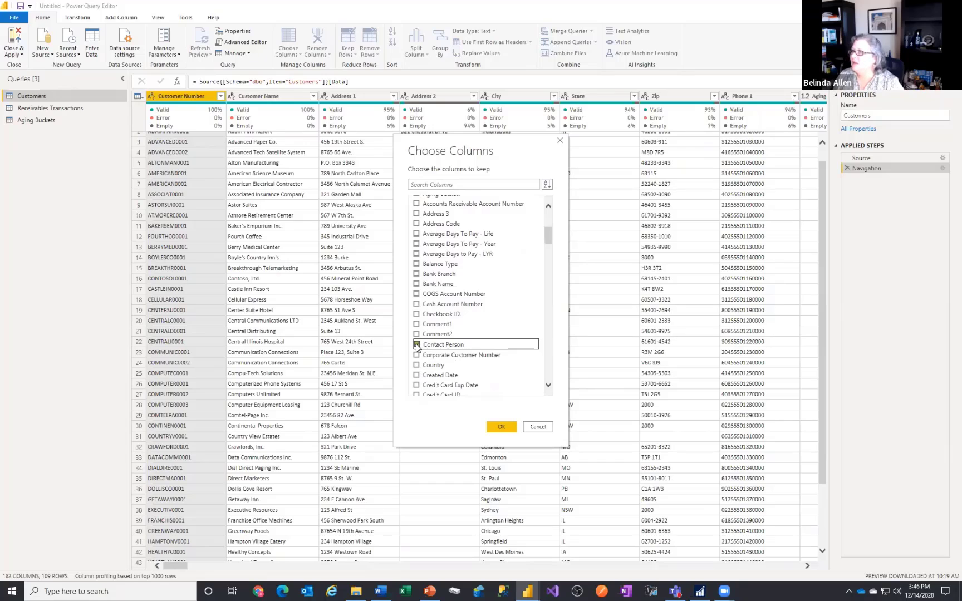
scroll(418, 354, down, 2)
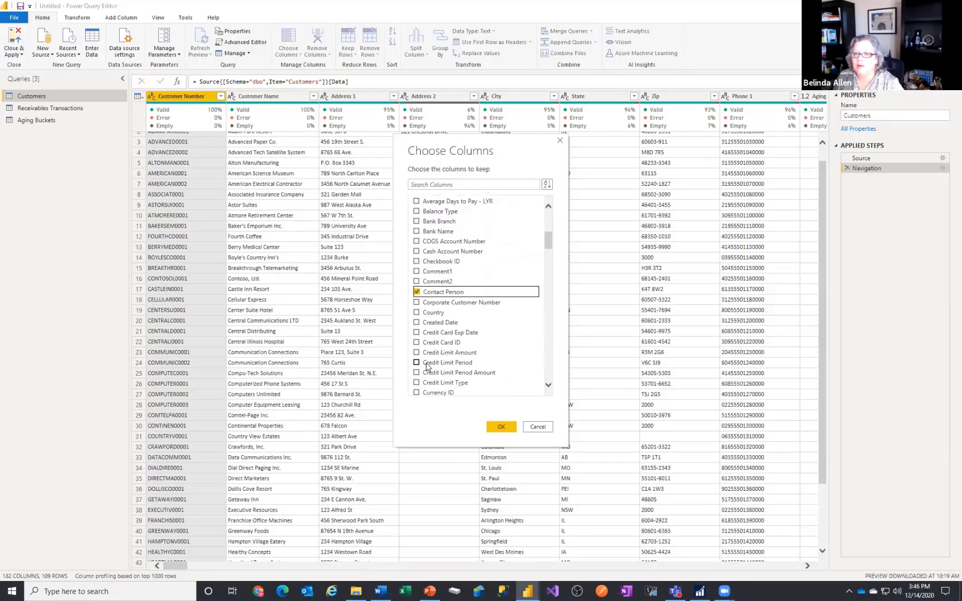
click(416, 352)
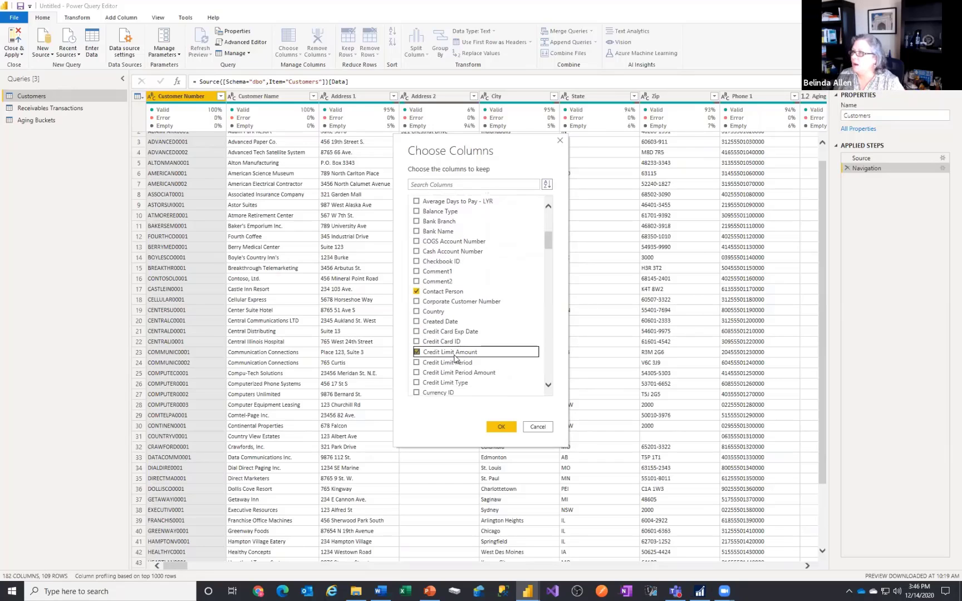
scroll(454, 359, down, 1)
scroll(453, 359, down, 3)
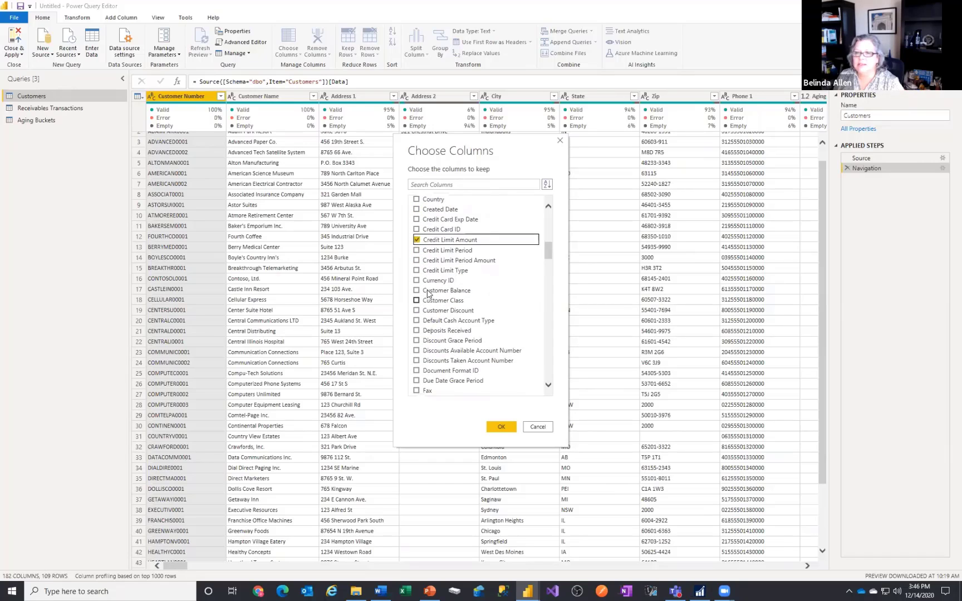
click(417, 290)
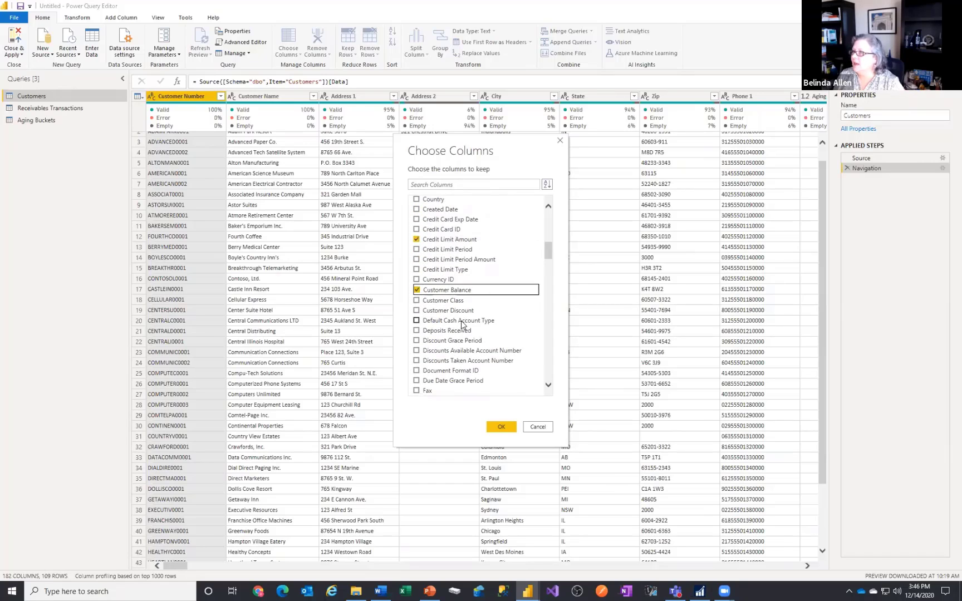
Add High Balance LTD, Hold and Inactive to the Customers columns to keep
scroll(462, 324, down, 3)
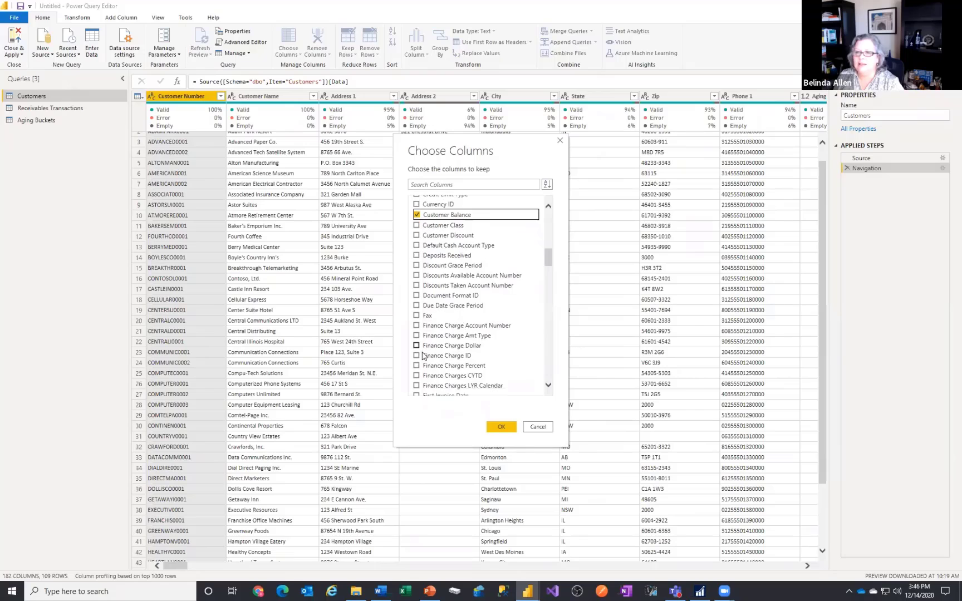
scroll(441, 369, down, 3)
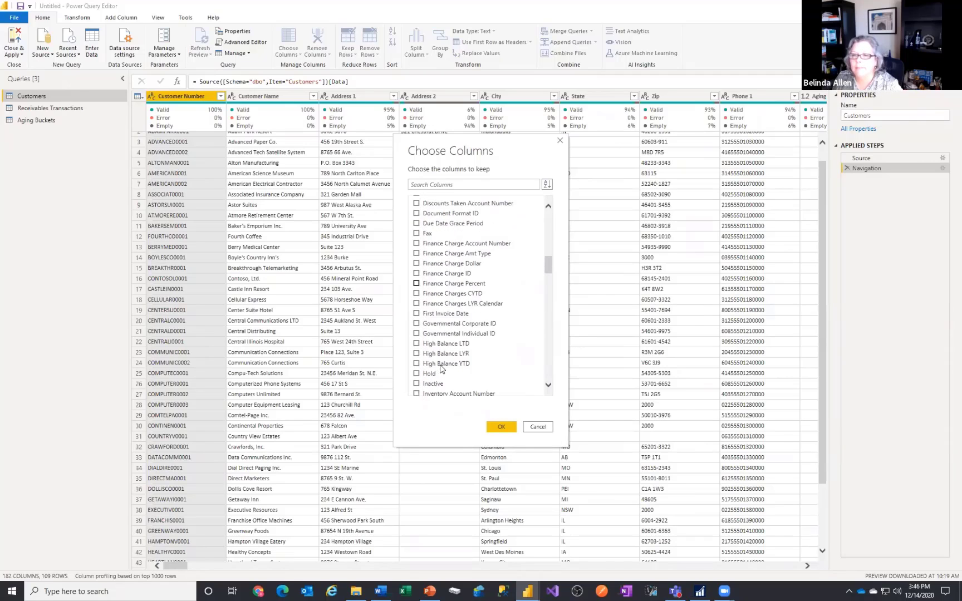
click(417, 344)
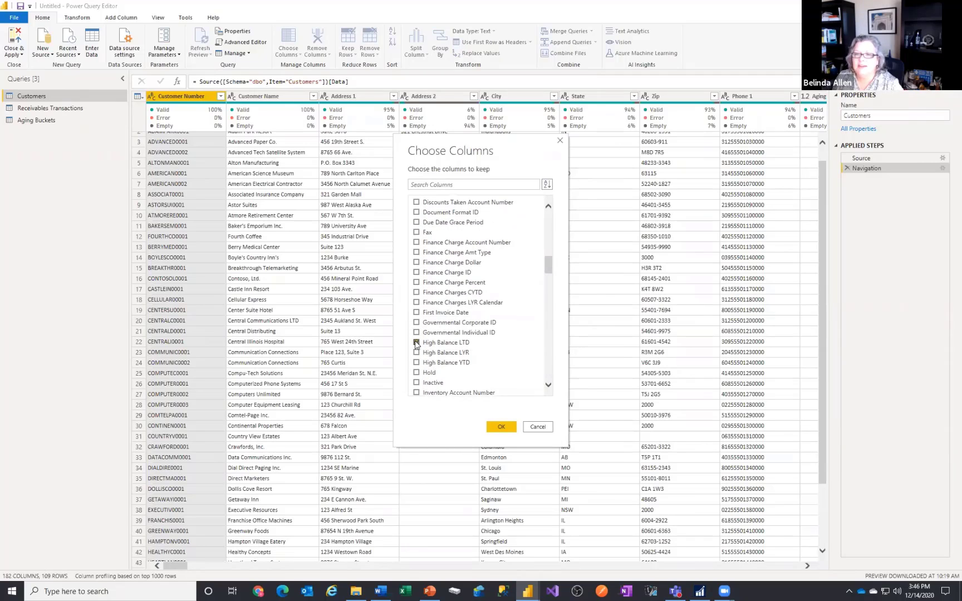
scroll(455, 340, down, 1)
scroll(455, 340, down, 2)
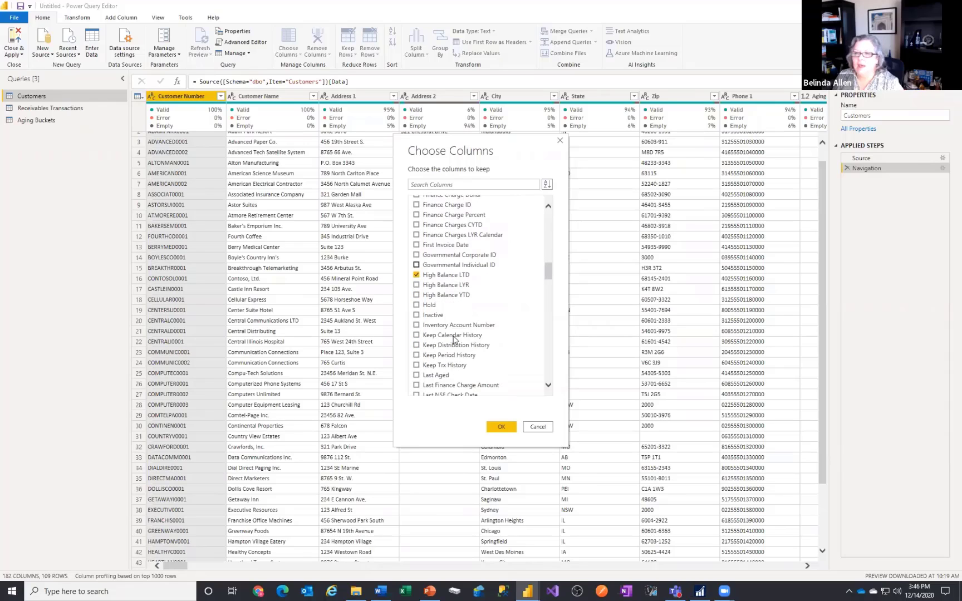
click(417, 305)
click(416, 317)
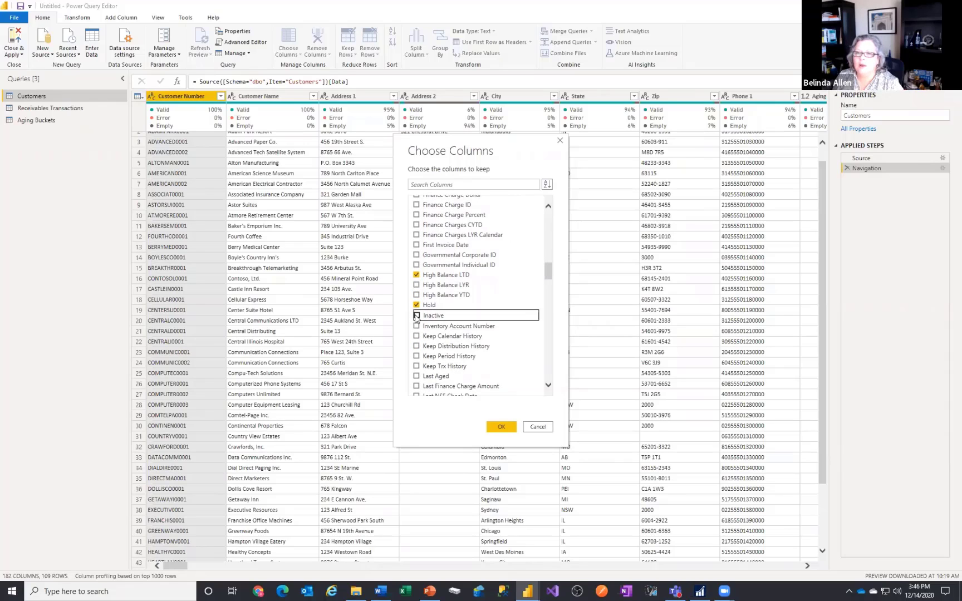
Add the Amount and Date columns for Last Payment, Last Statement and Last Transaction, and apply the column selection to Customers
scroll(451, 338, down, 2)
scroll(449, 336, down, 6)
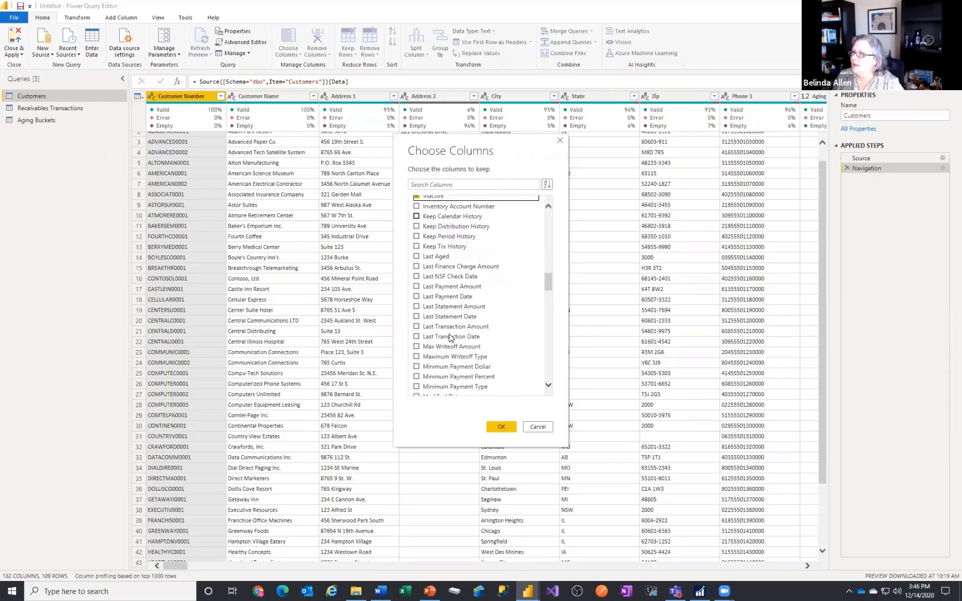
scroll(450, 336, down, 3)
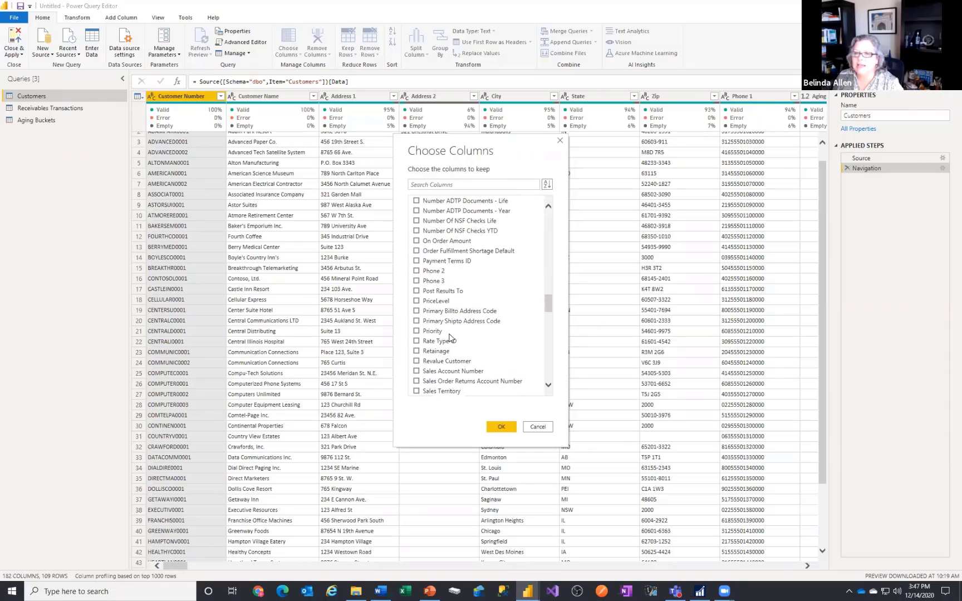
scroll(448, 337, up, 7)
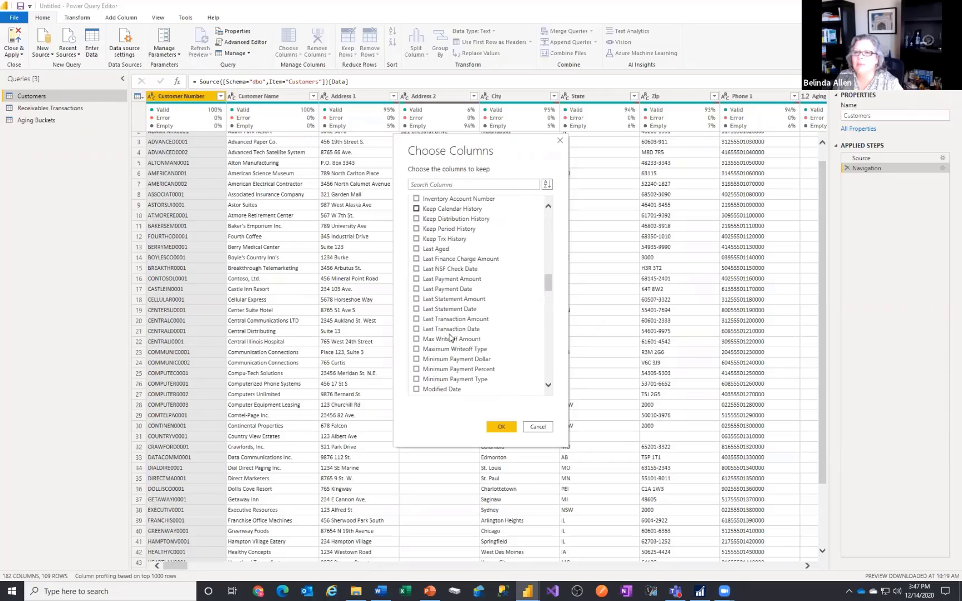
click(417, 279)
click(416, 288)
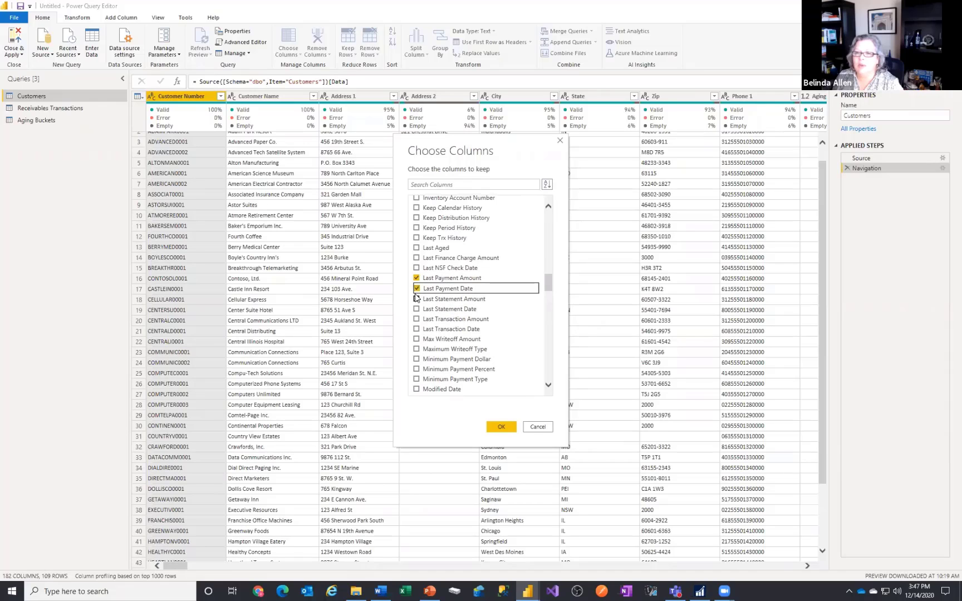
click(415, 298)
click(417, 308)
click(416, 318)
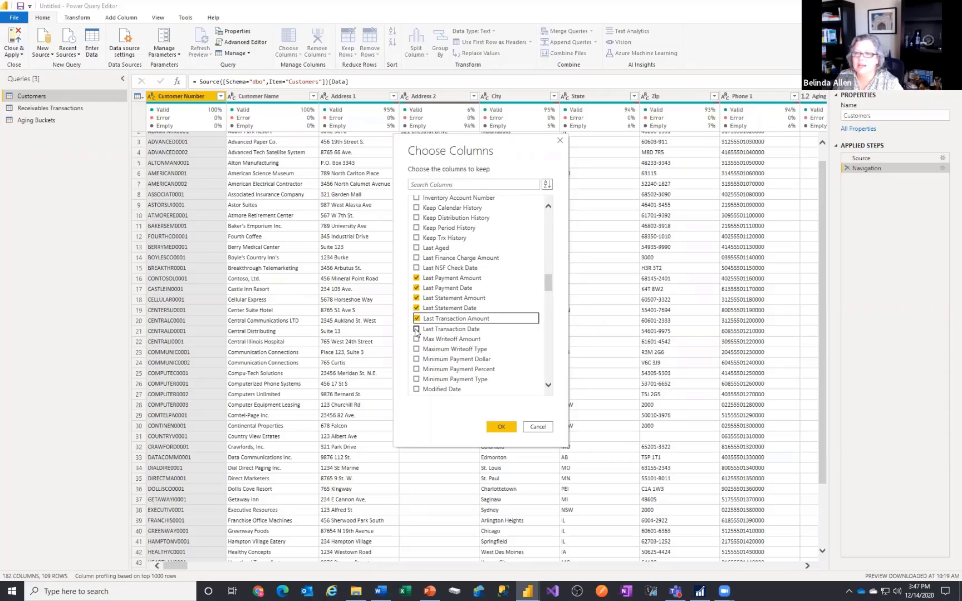
click(416, 328)
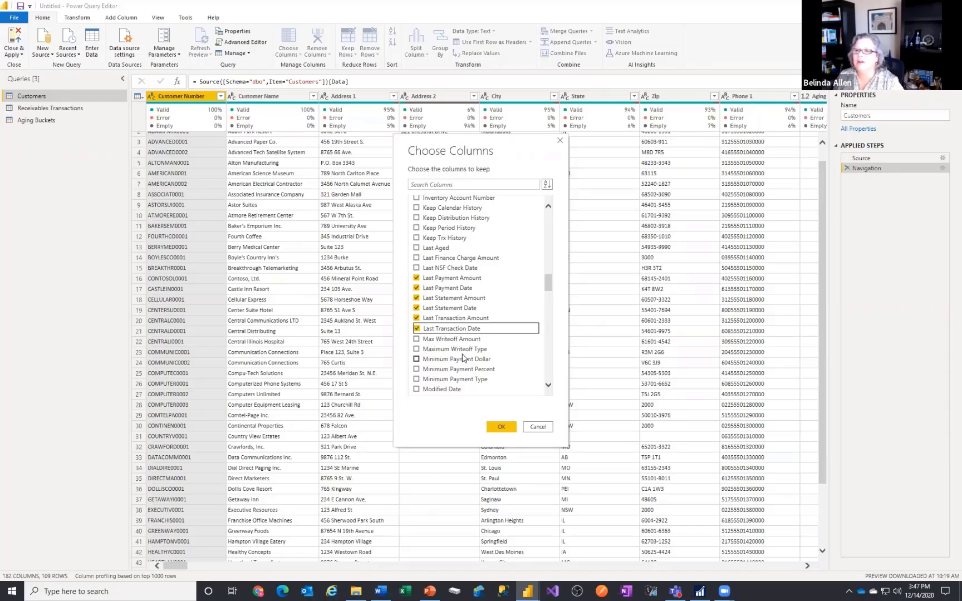
scroll(462, 358, down, 3)
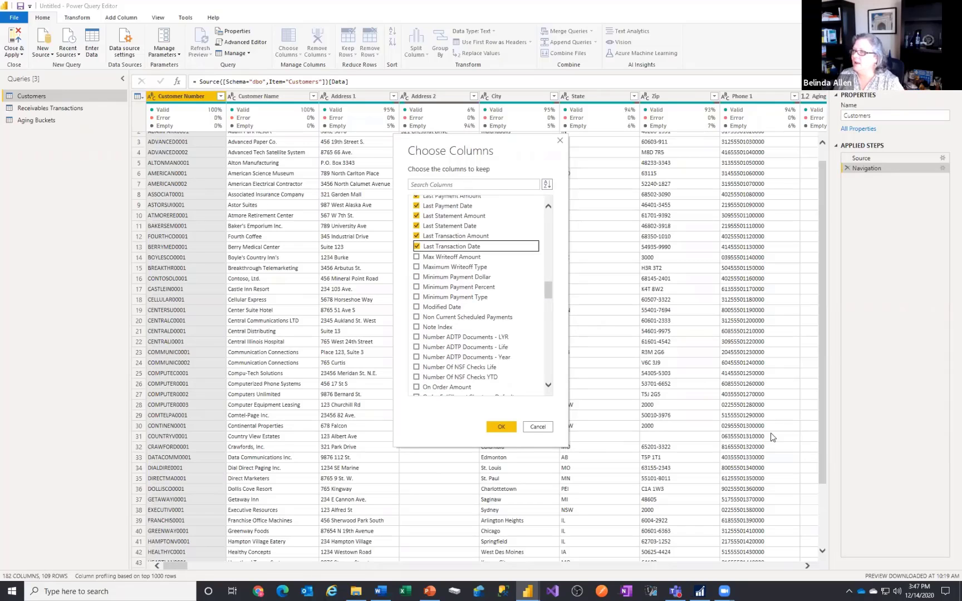
click(512, 429)
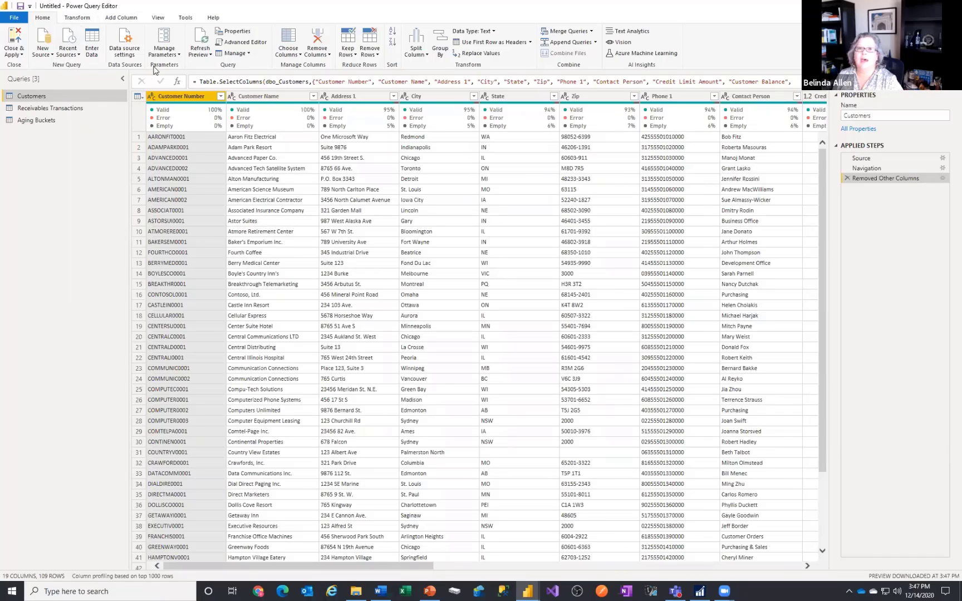
click(220, 95)
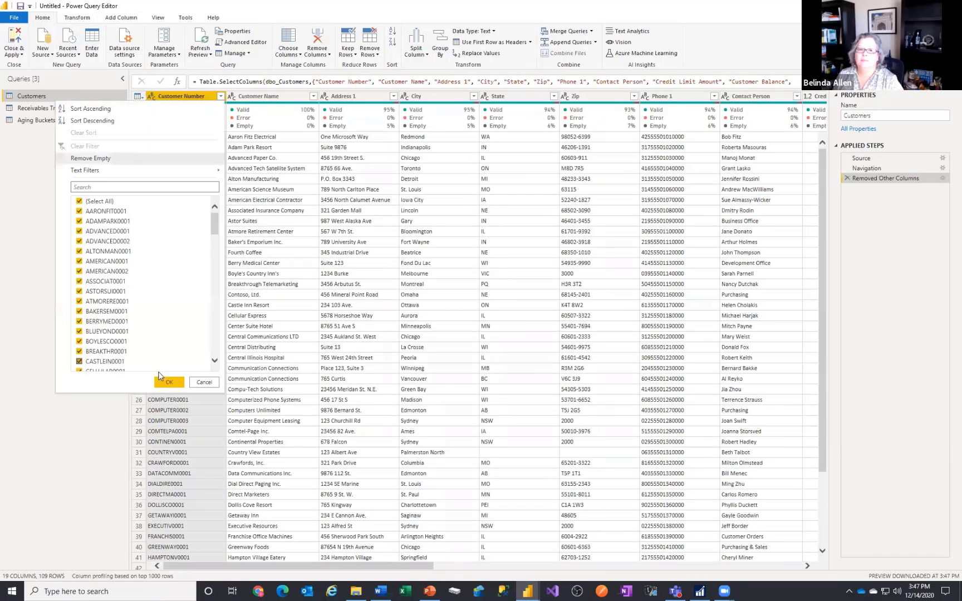
click(291, 39)
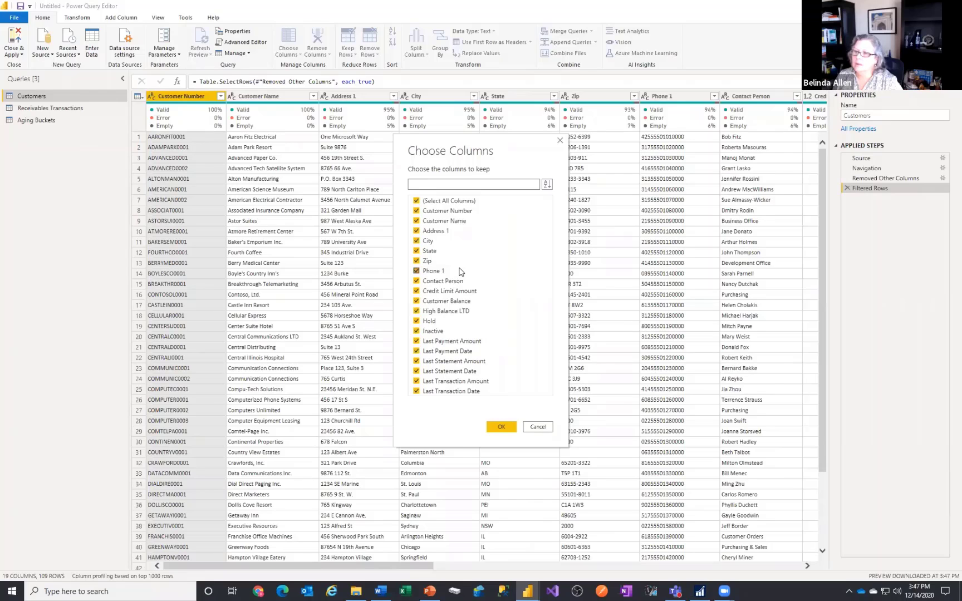
click(538, 427)
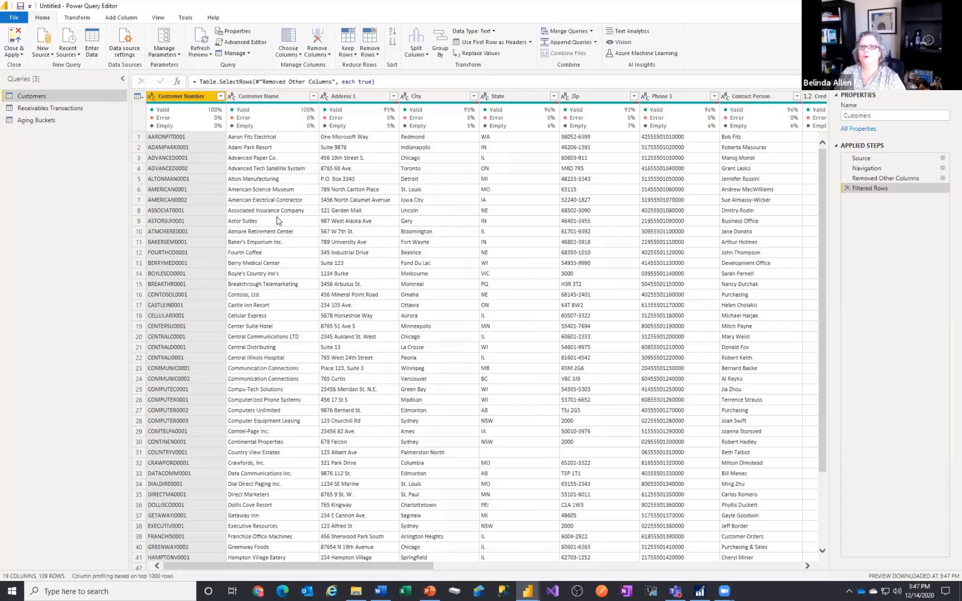
click(847, 189)
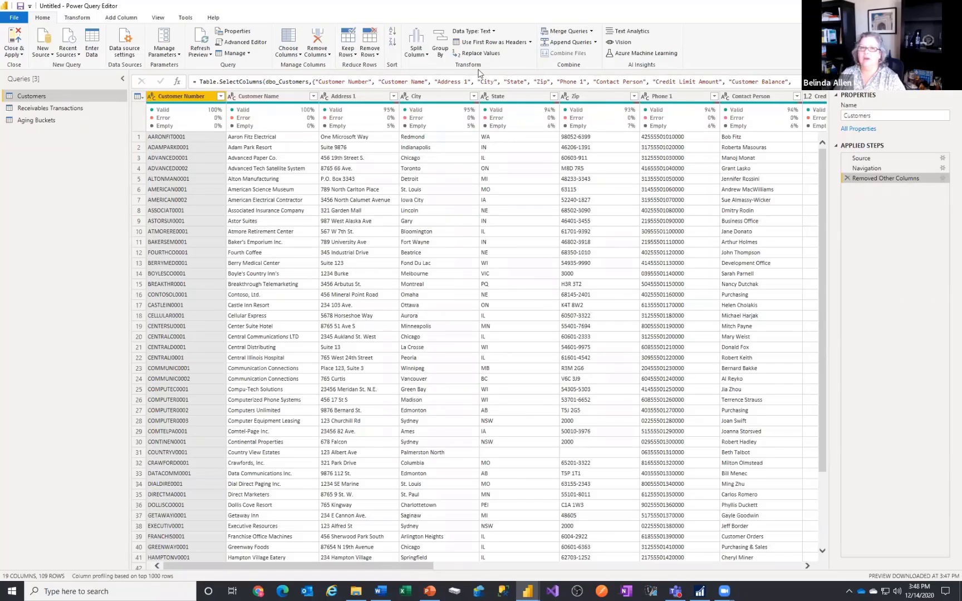
Duplicate the Customers query and rename the original query Customer Card
right_click(40, 98)
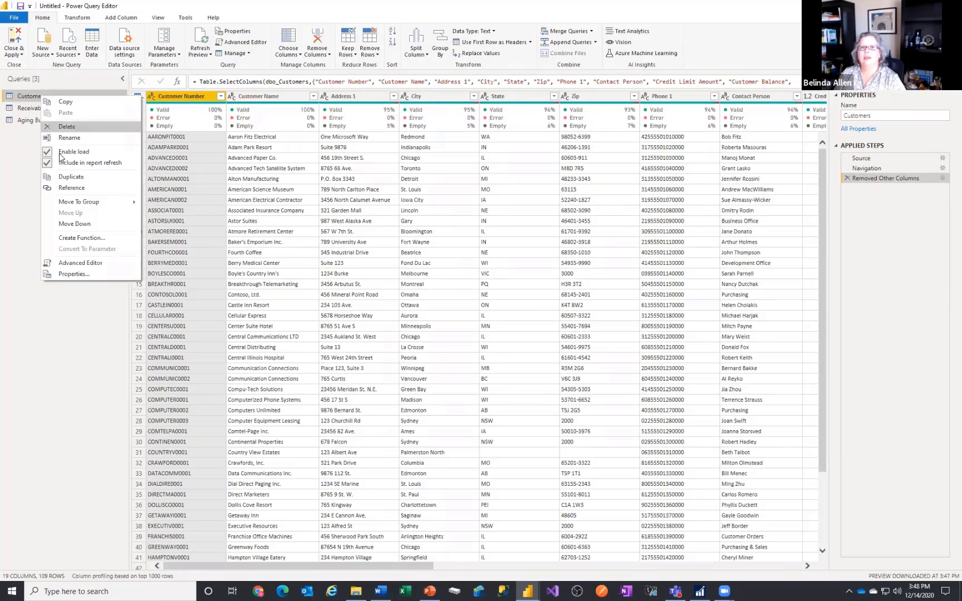
click(57, 177)
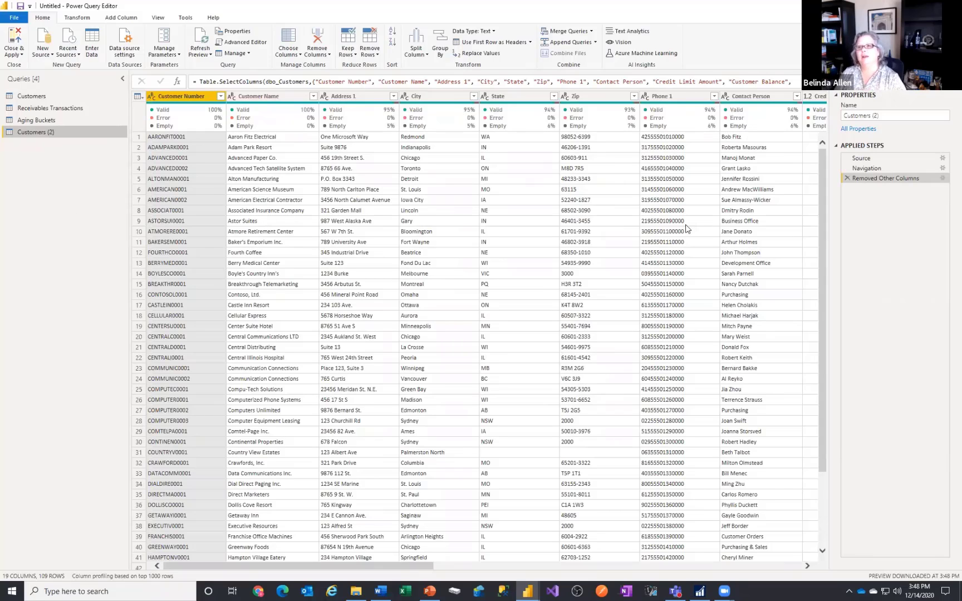
click(40, 95)
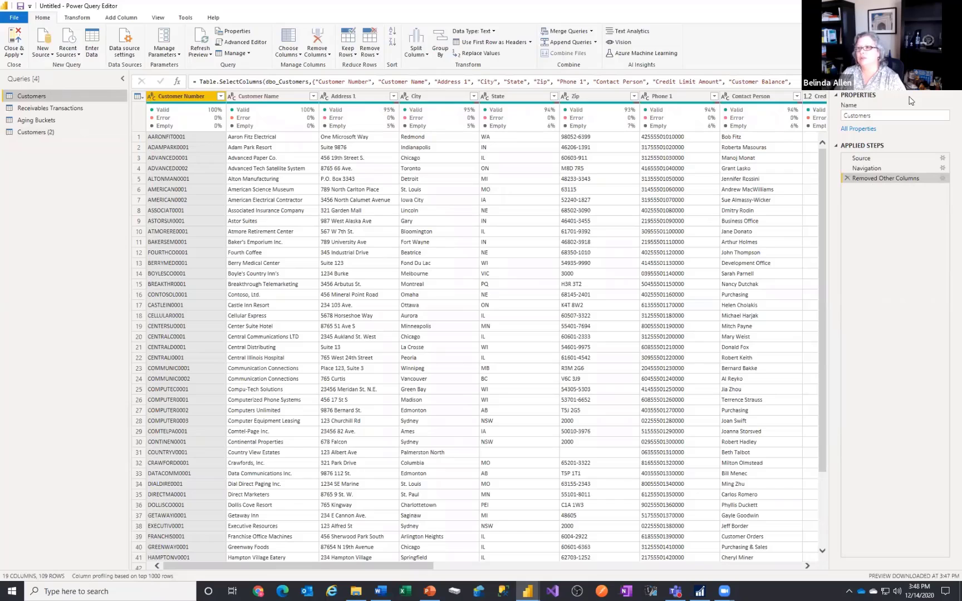
click(896, 117)
key(BackSpace)
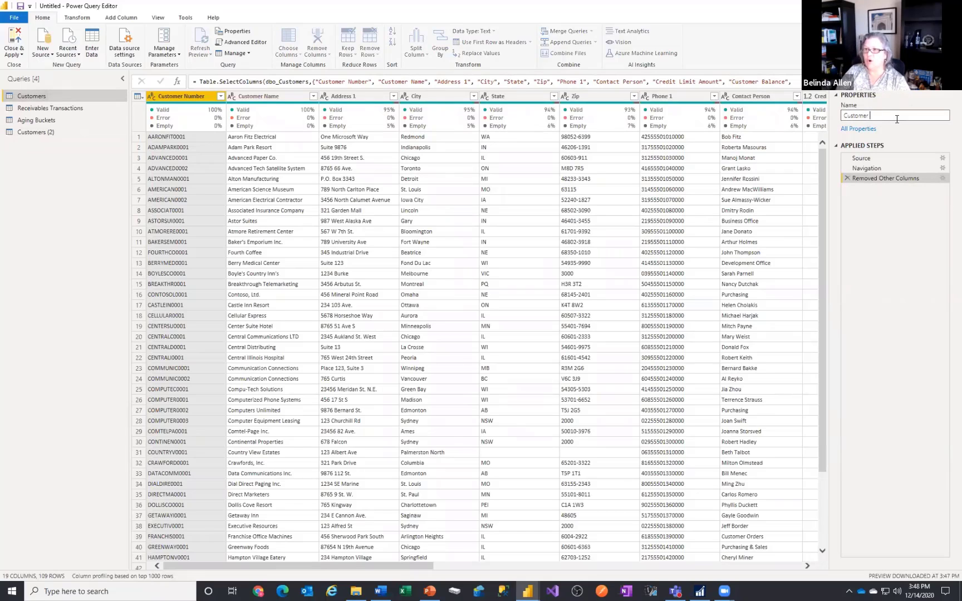
text(Card)
key(Return)
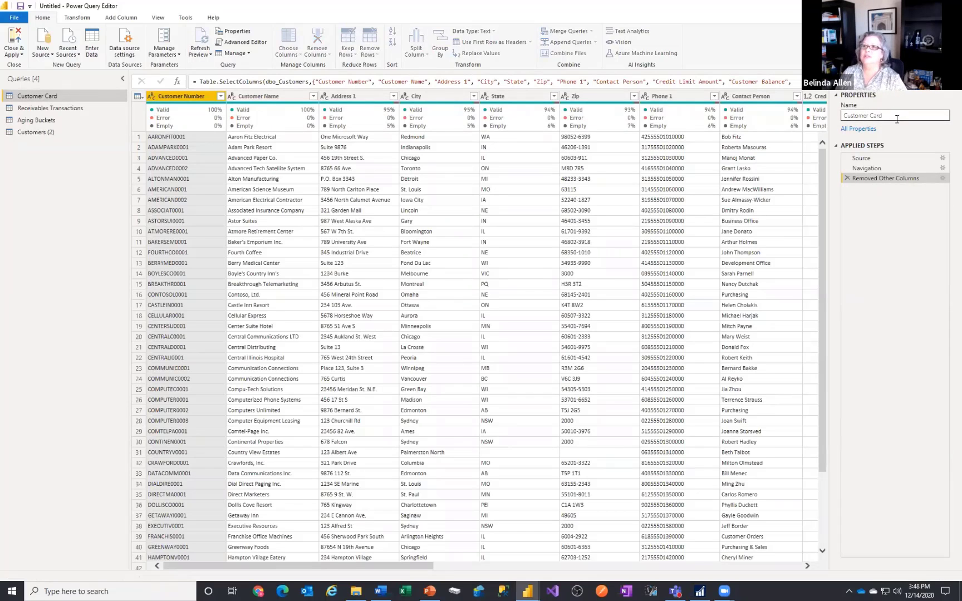
Review the column selection stored in Customer Card's Removed Other Columns step
click(943, 179)
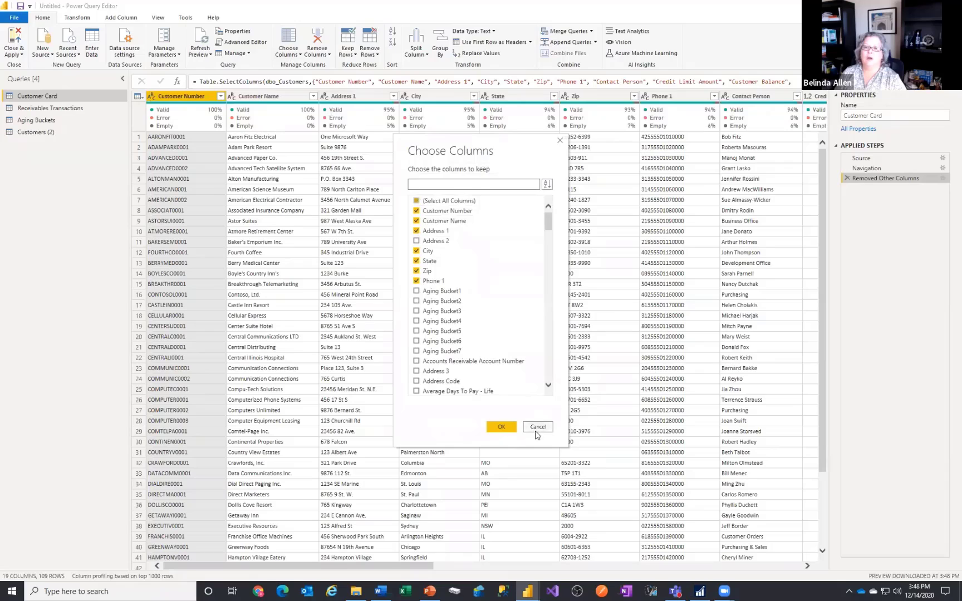
click(536, 427)
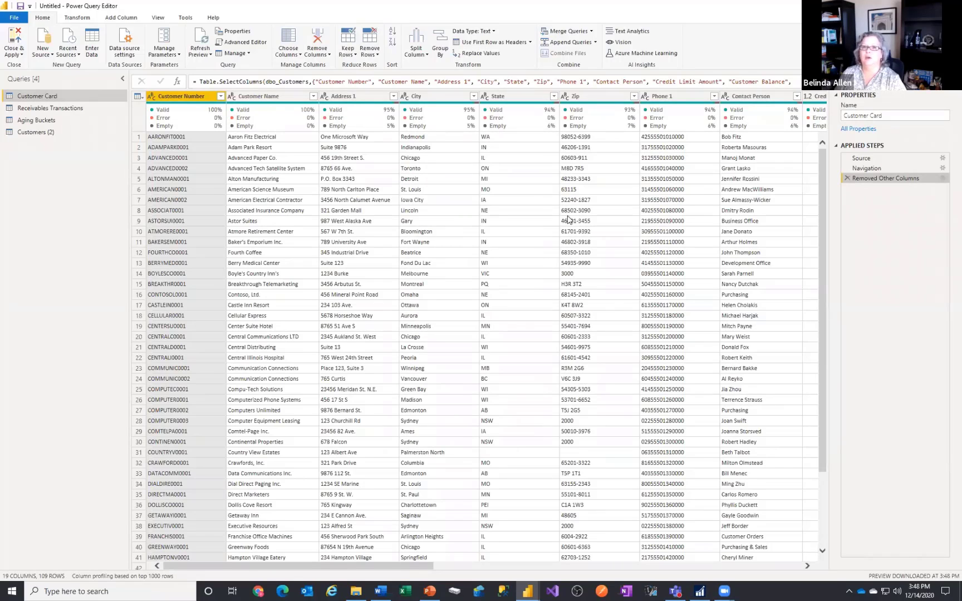
Trim the text in the Customer Number column of Customer Card
right_click(180, 98)
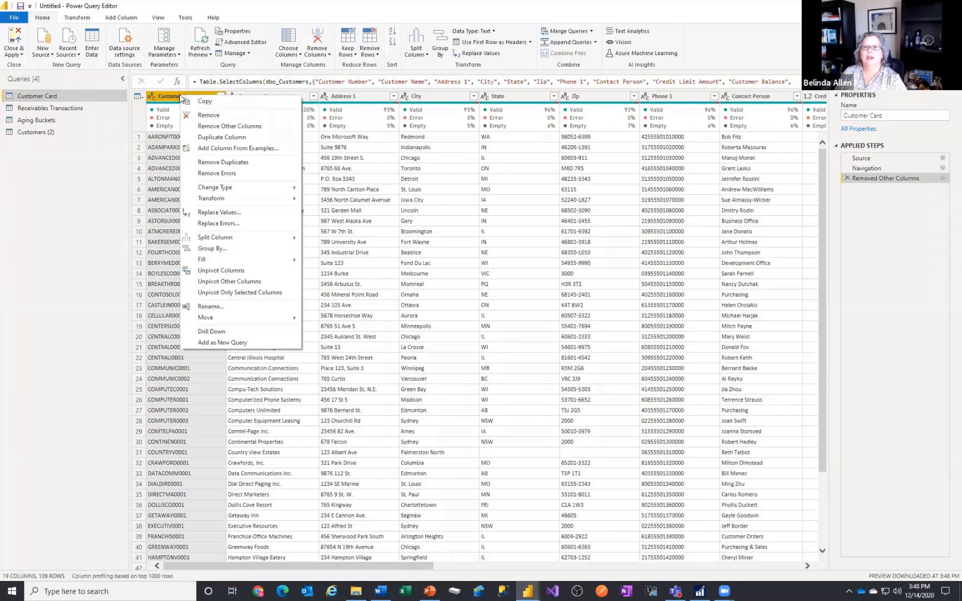
mouse_move(223, 202)
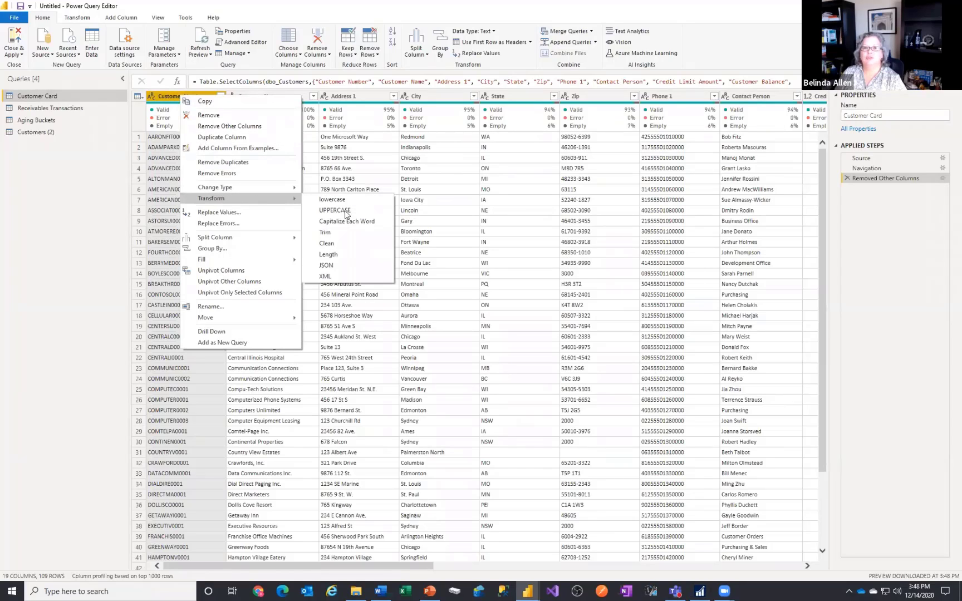
click(345, 230)
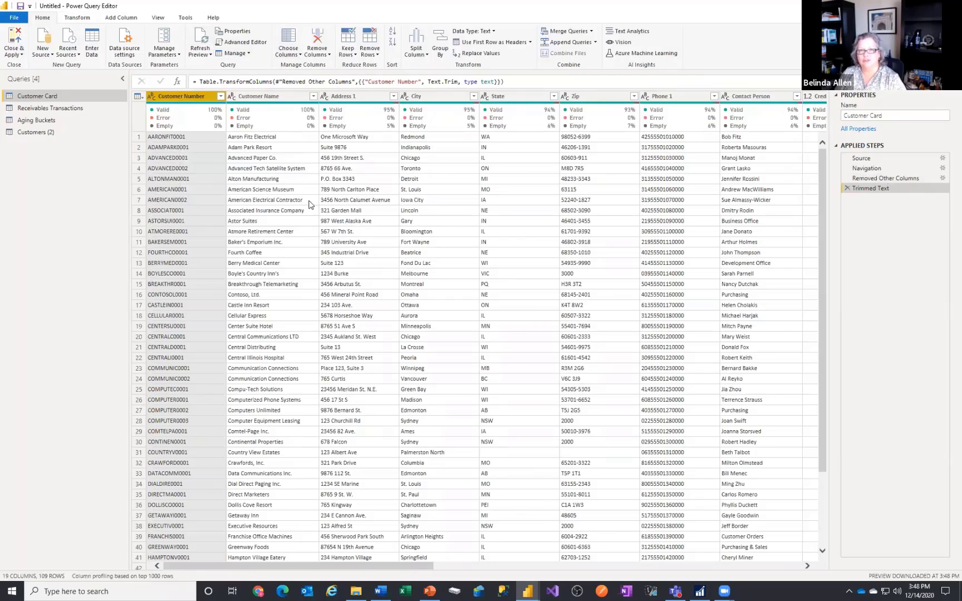
Remove Credit Limit Amount, Customer Balance, High Balance LTD and all Last Payment, Last Statement and Last Transaction columns from Customer Card
click(288, 37)
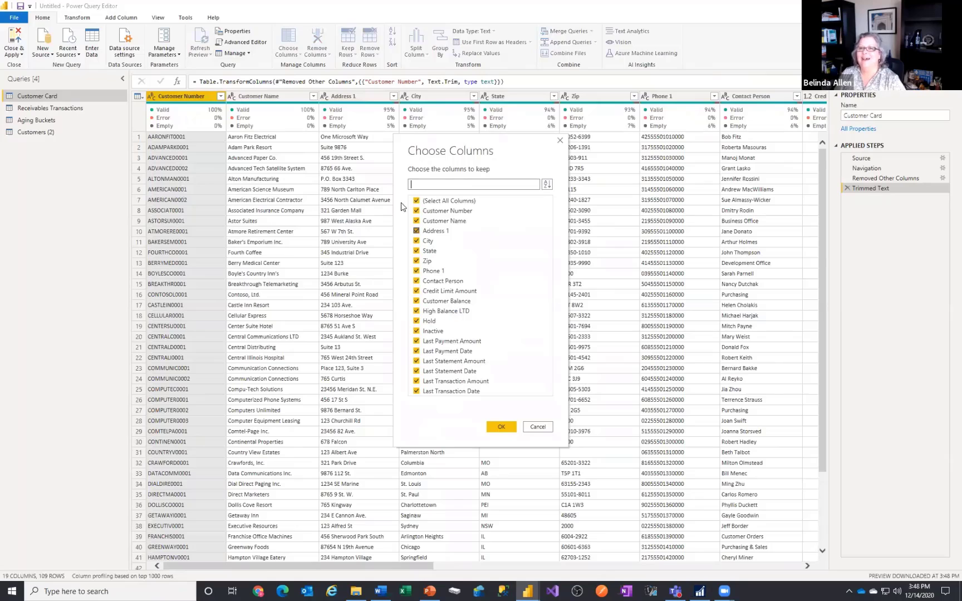
click(416, 341)
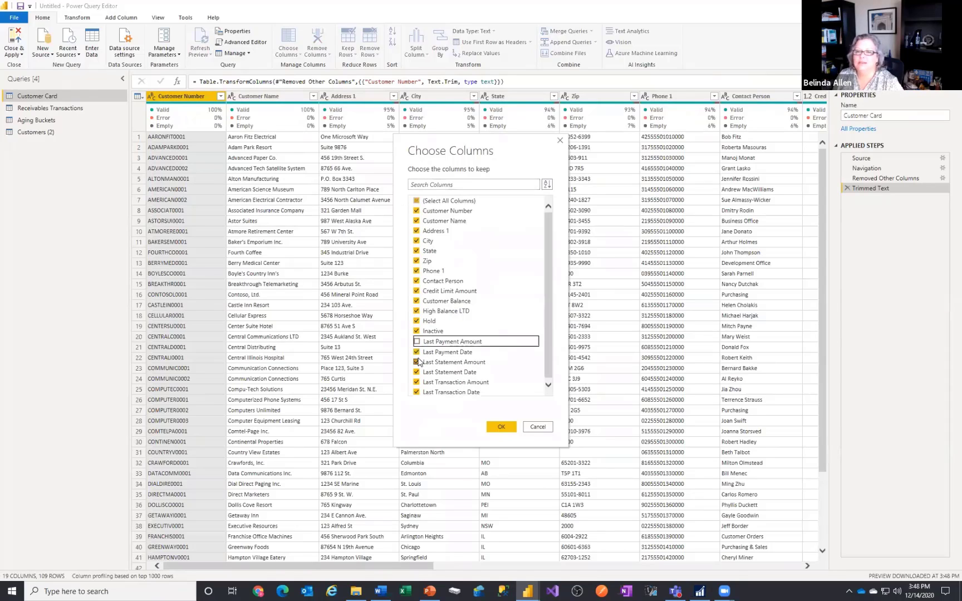
click(416, 352)
click(416, 362)
click(416, 372)
click(416, 382)
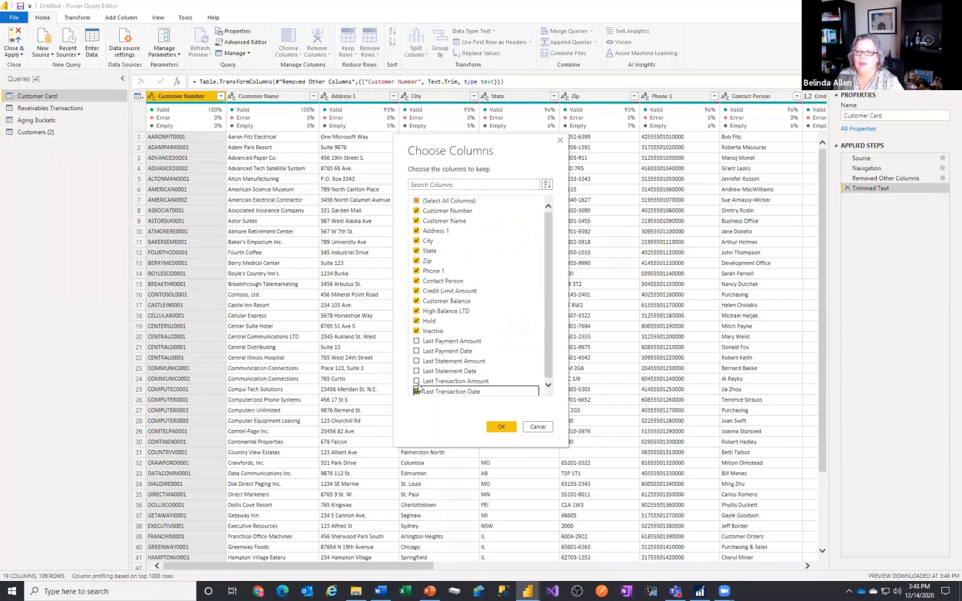
click(417, 392)
click(416, 311)
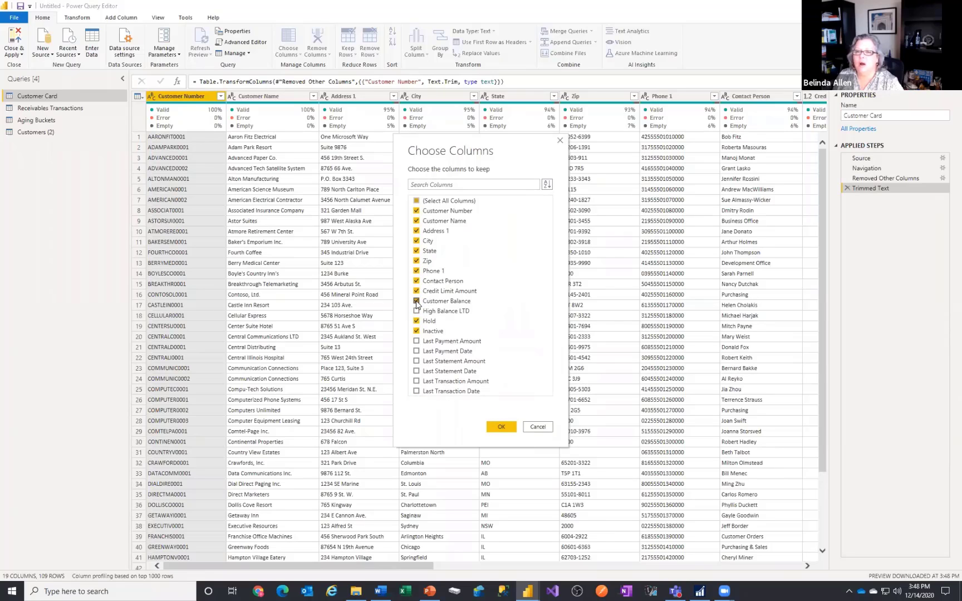
click(416, 301)
click(417, 291)
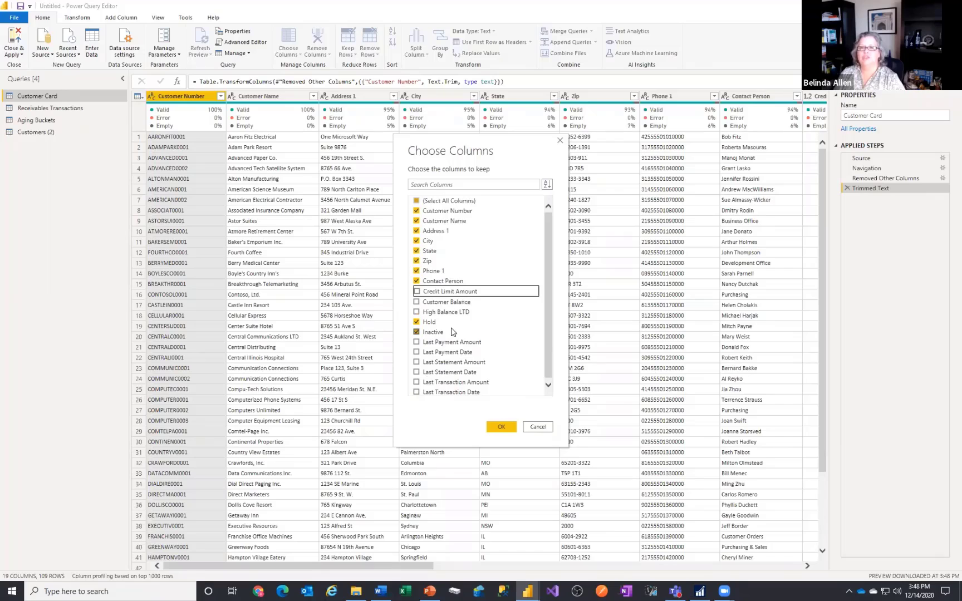
click(495, 425)
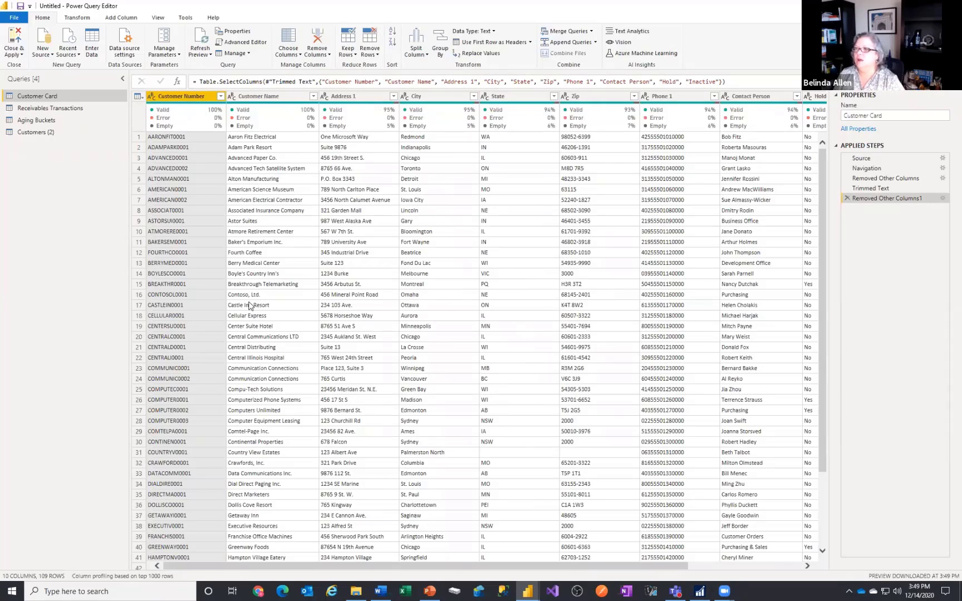
Rename the Address 1 column of Customer Card to Address
click(362, 96)
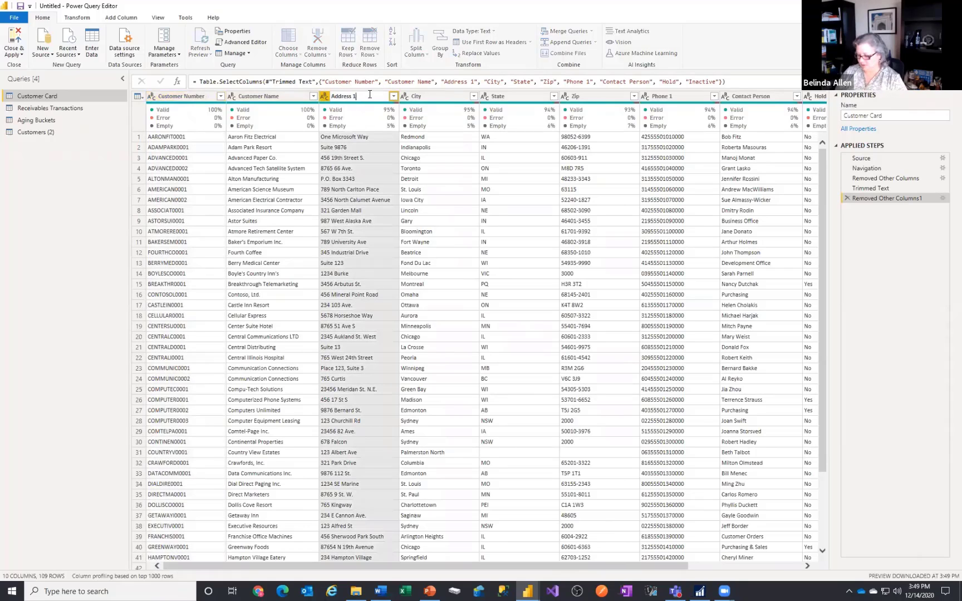
key(Return)
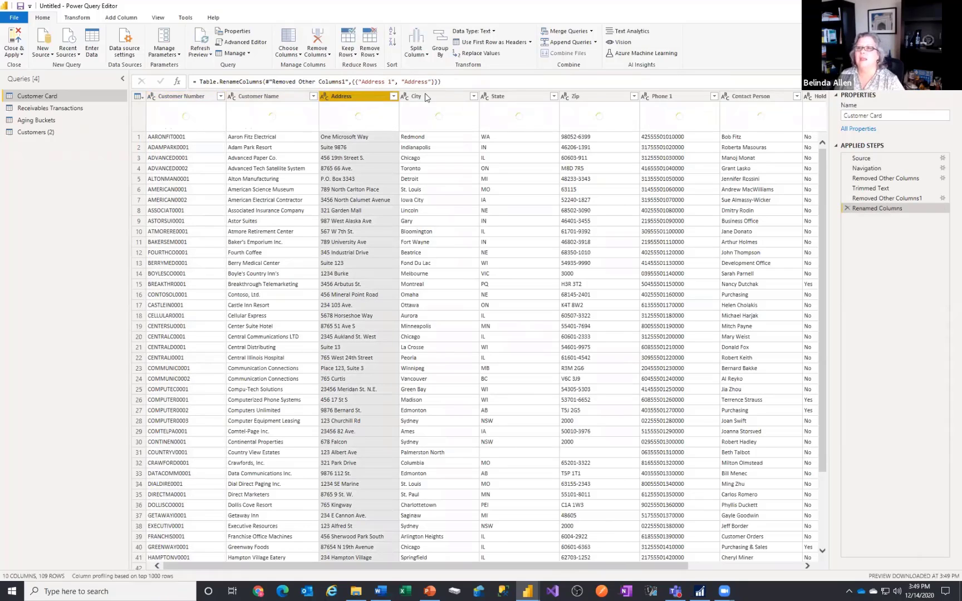
Split Customer Card's Phone 1 column at positions 0, 3, 6 and 10, and delete the automatically added Changed Type step
drag(505, 572, 621, 574)
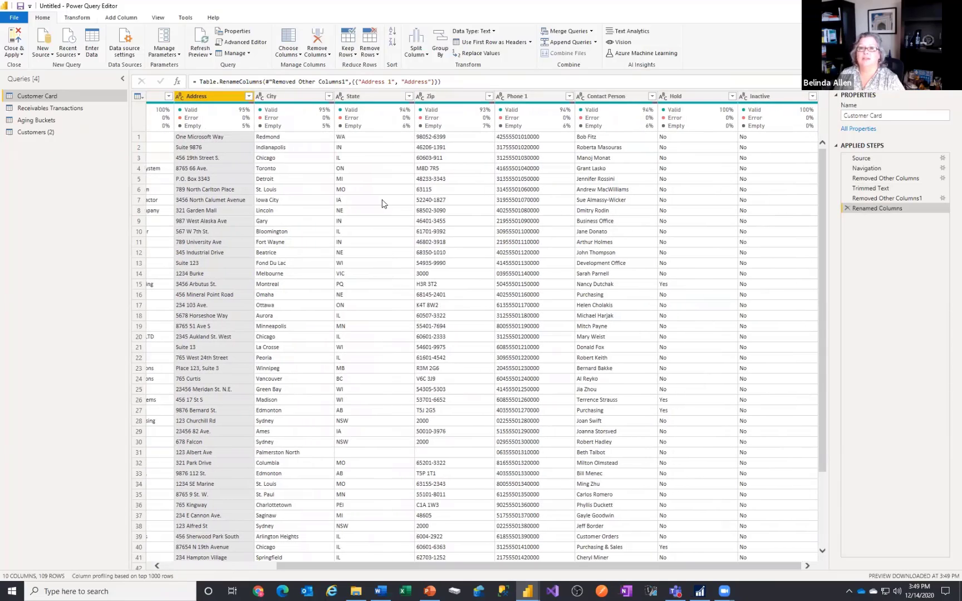
click(525, 92)
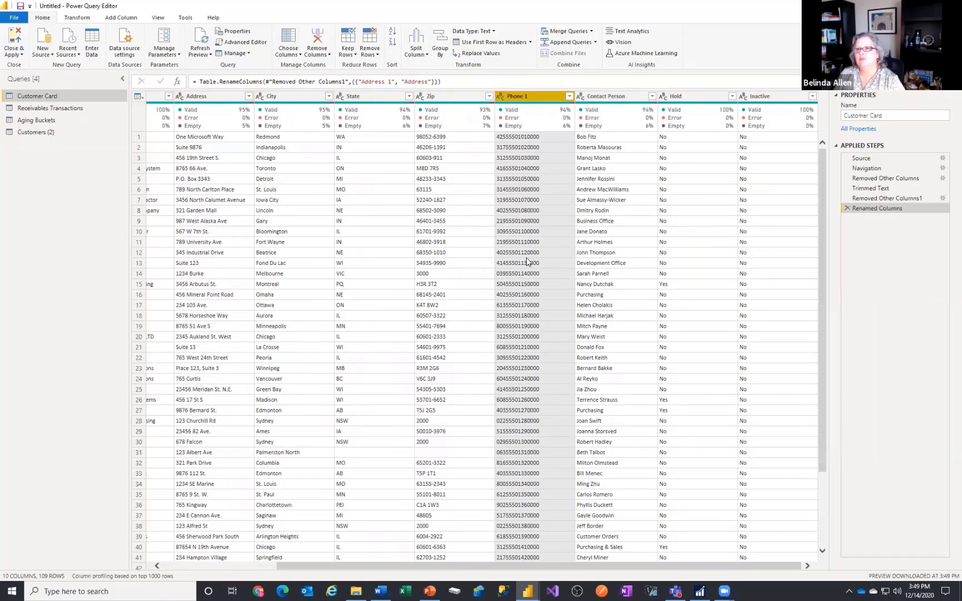
right_click(521, 98)
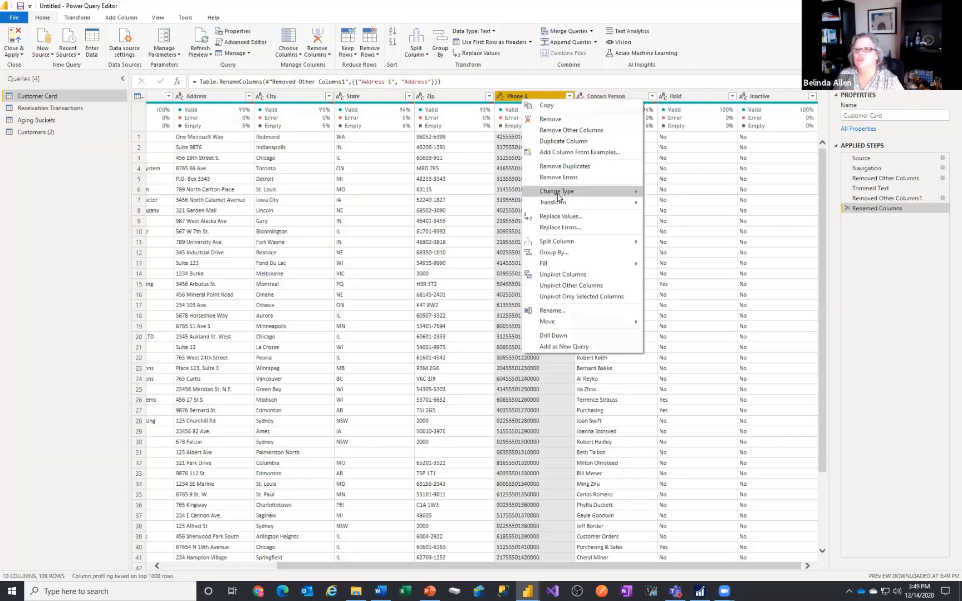
mouse_move(561, 244)
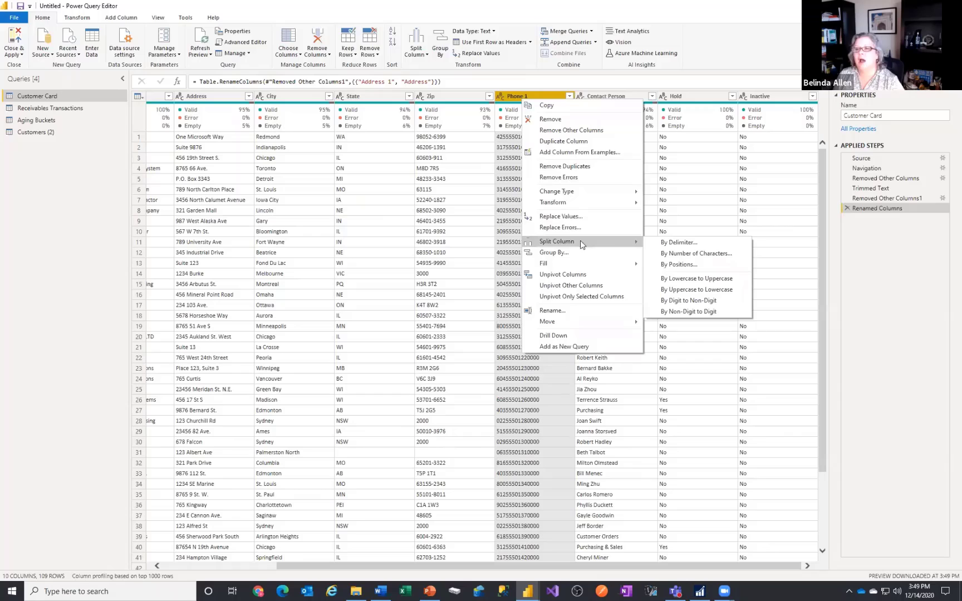
click(681, 265)
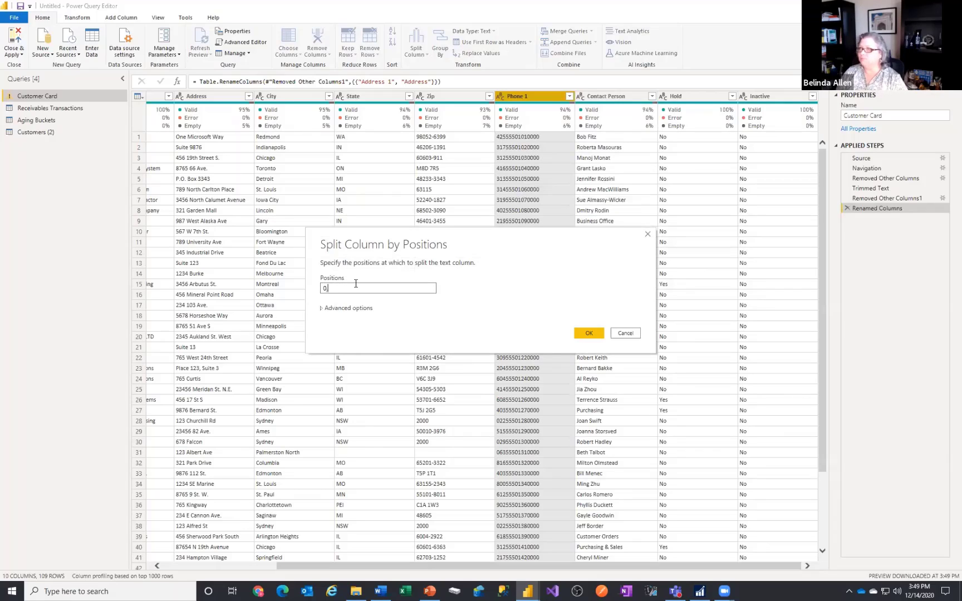
text(0, 3)
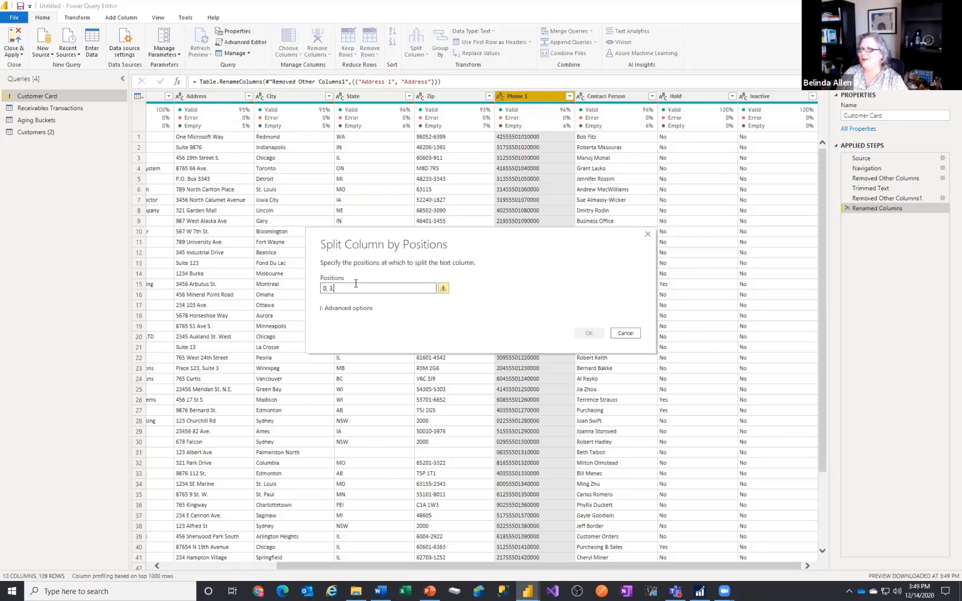
text(,6)
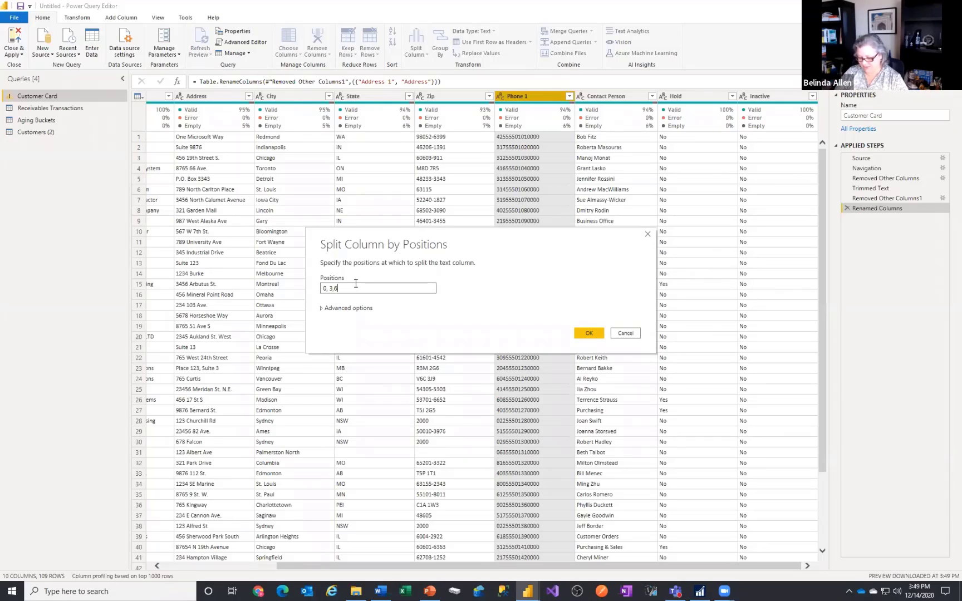
text(,)
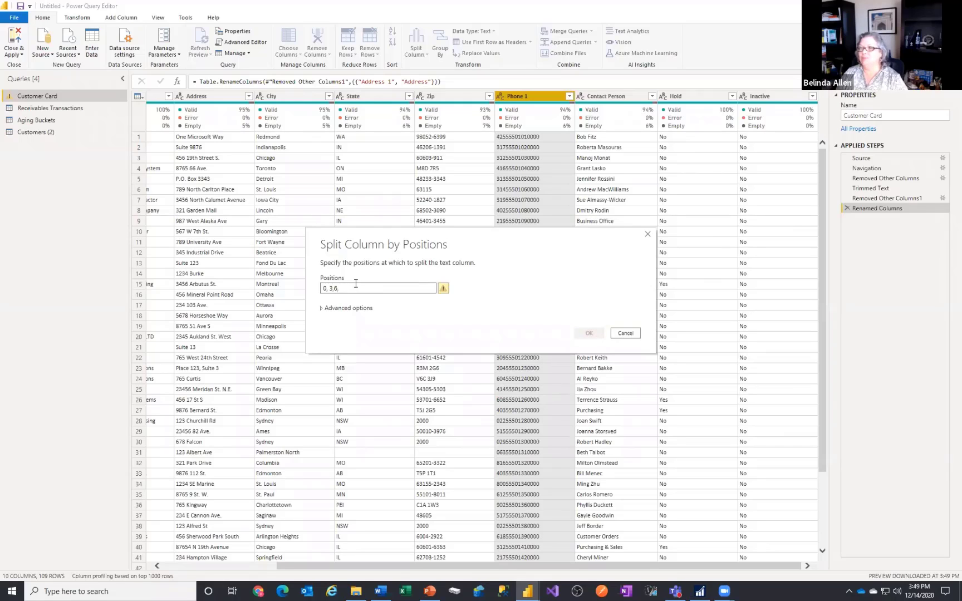
text(10)
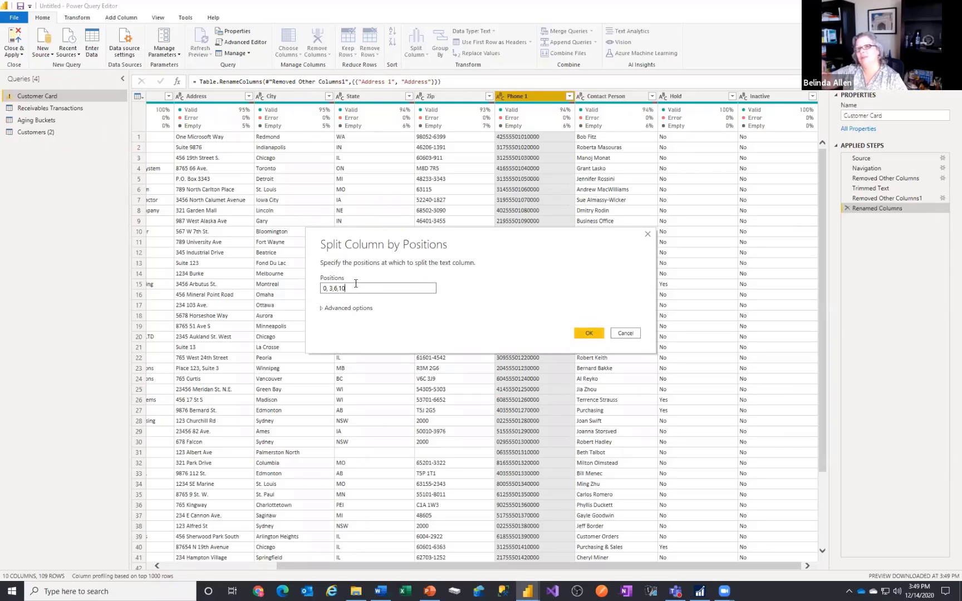
click(589, 333)
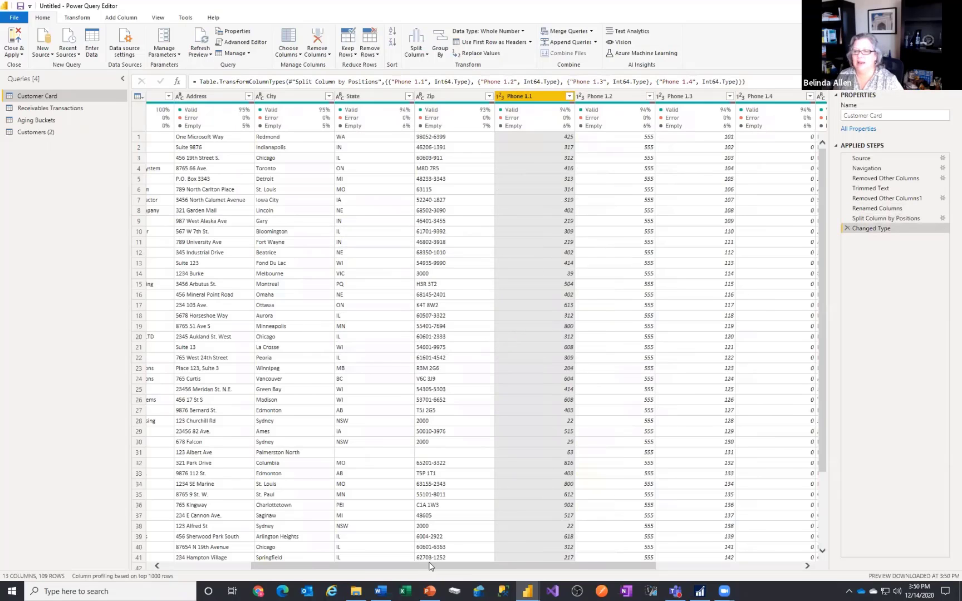
scroll(429, 566, right, 5)
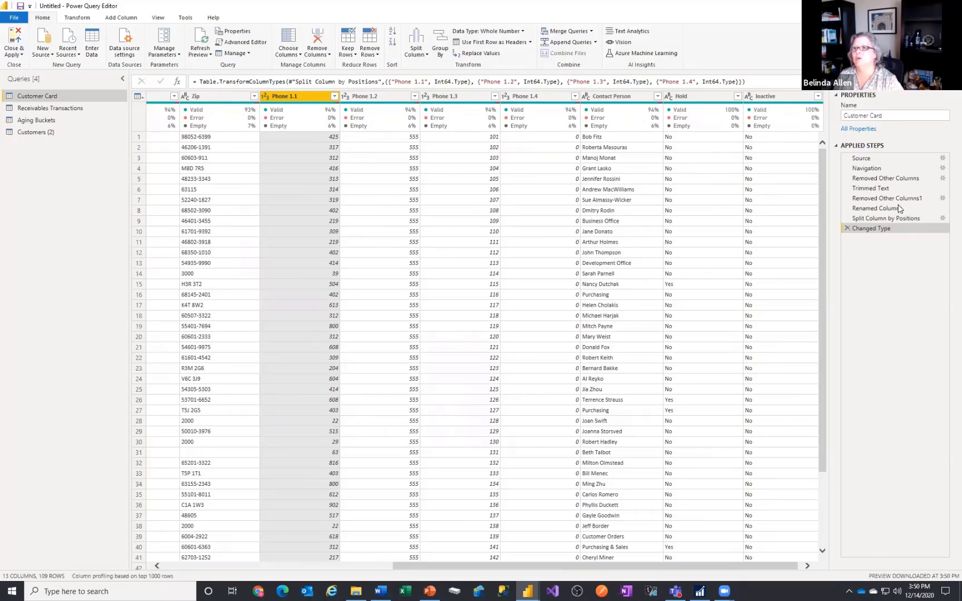
click(846, 228)
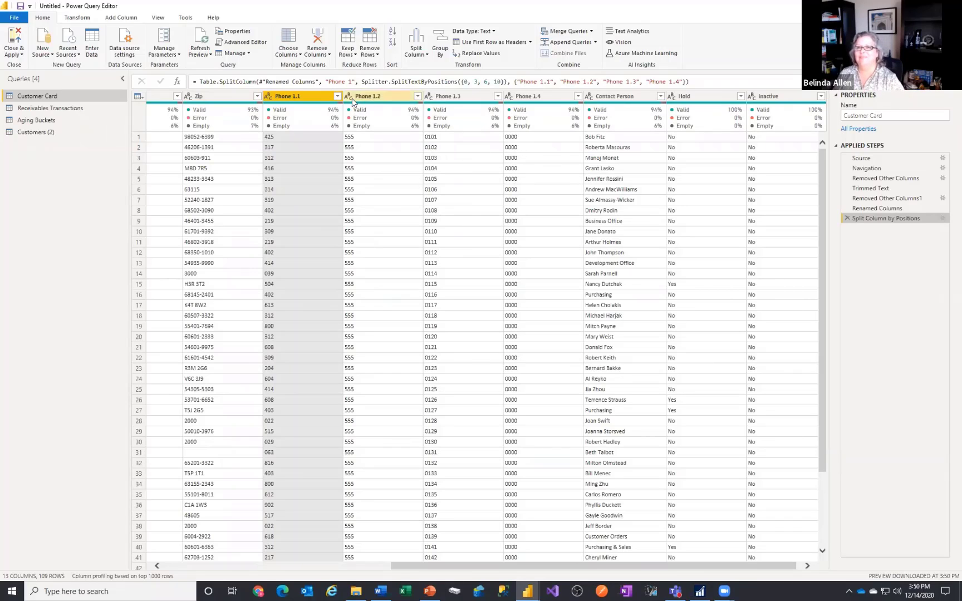
Merge the Phone 1.1, Phone 1.2 and Phone 1.3 columns using a hyphen as custom separator
mouse_move(298, 108)
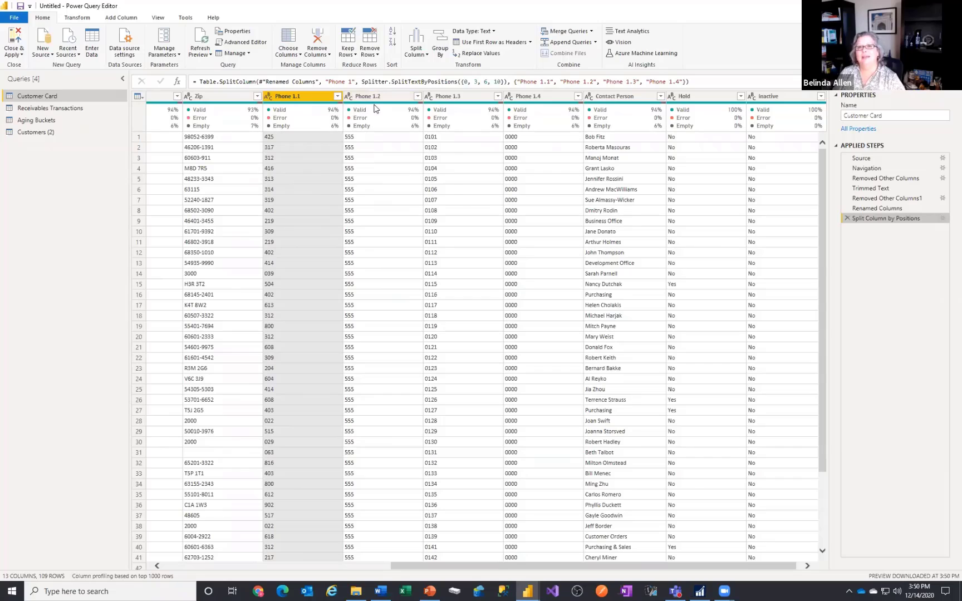
mouse_move(344, 114)
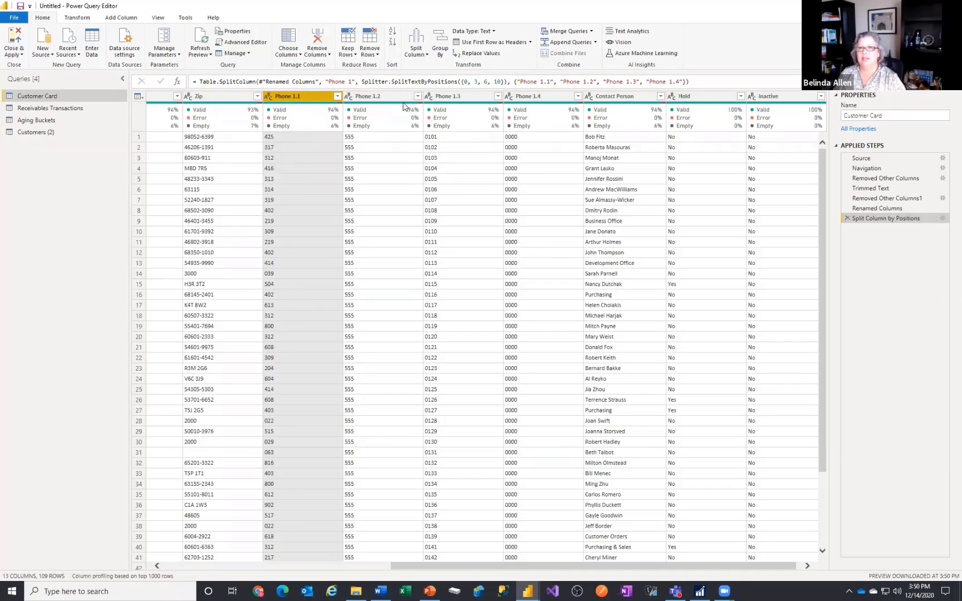
ctrl+click(383, 98)
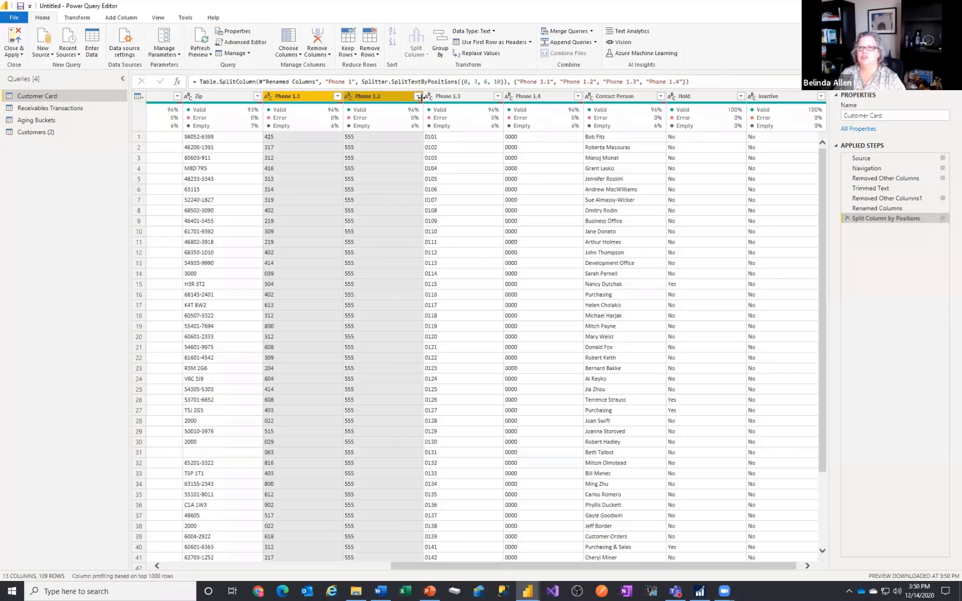
ctrl+click(447, 97)
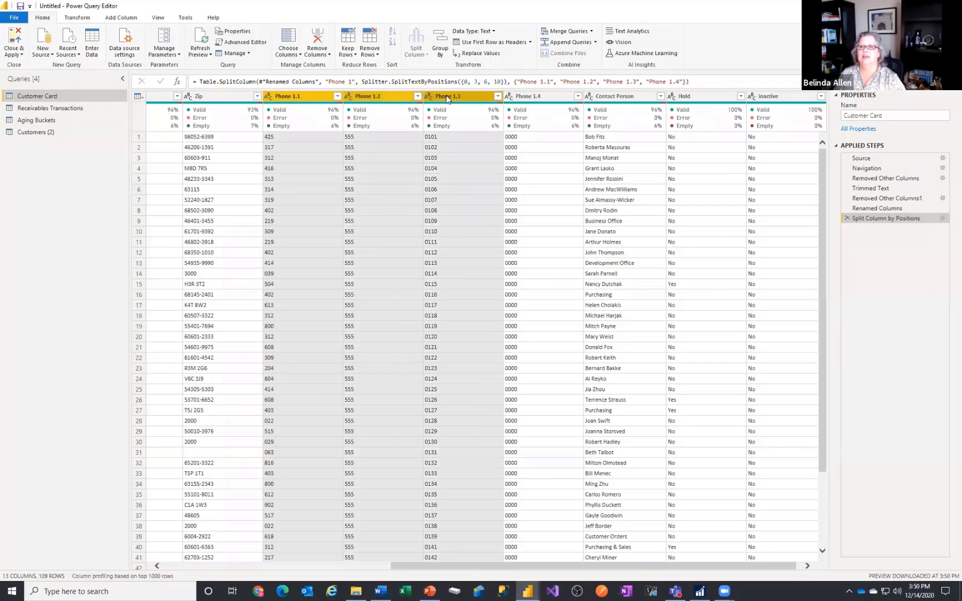
right_click(447, 99)
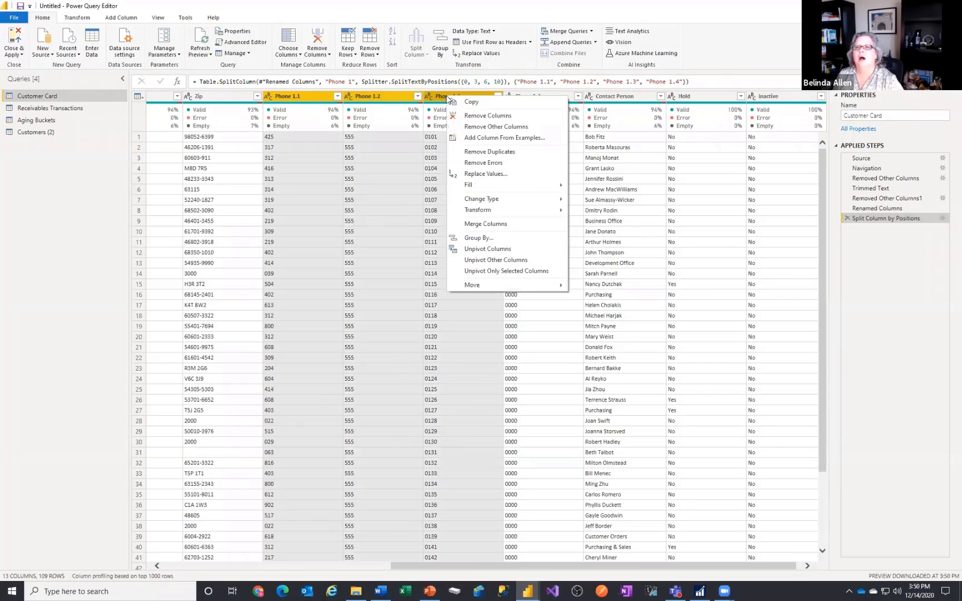
click(491, 225)
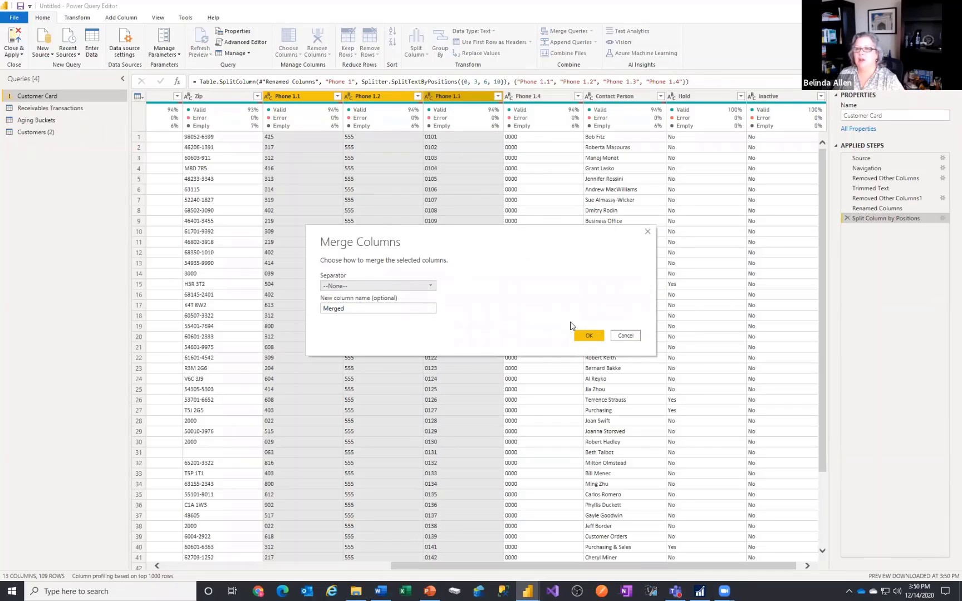
click(405, 285)
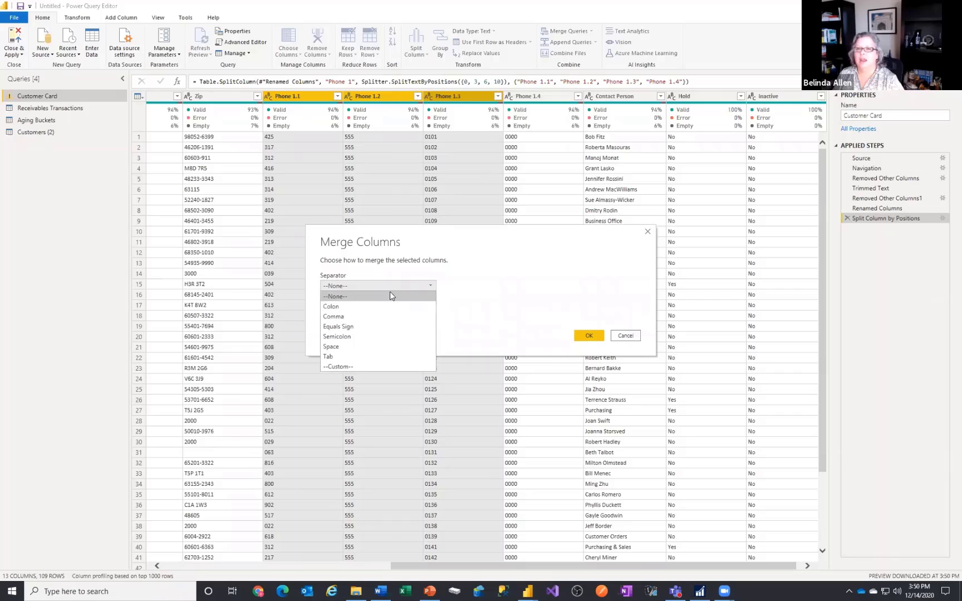
click(345, 366)
click(351, 300)
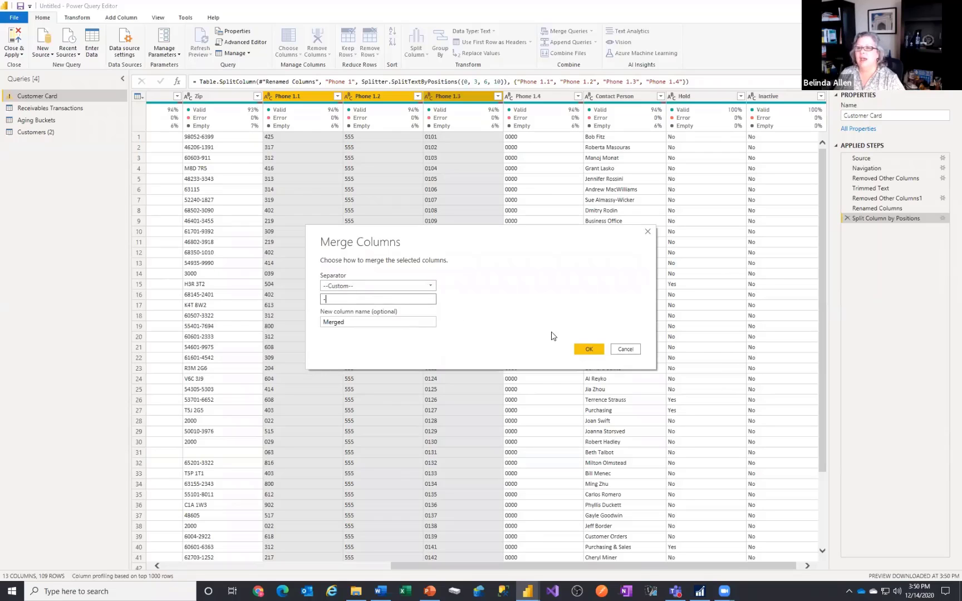
click(588, 348)
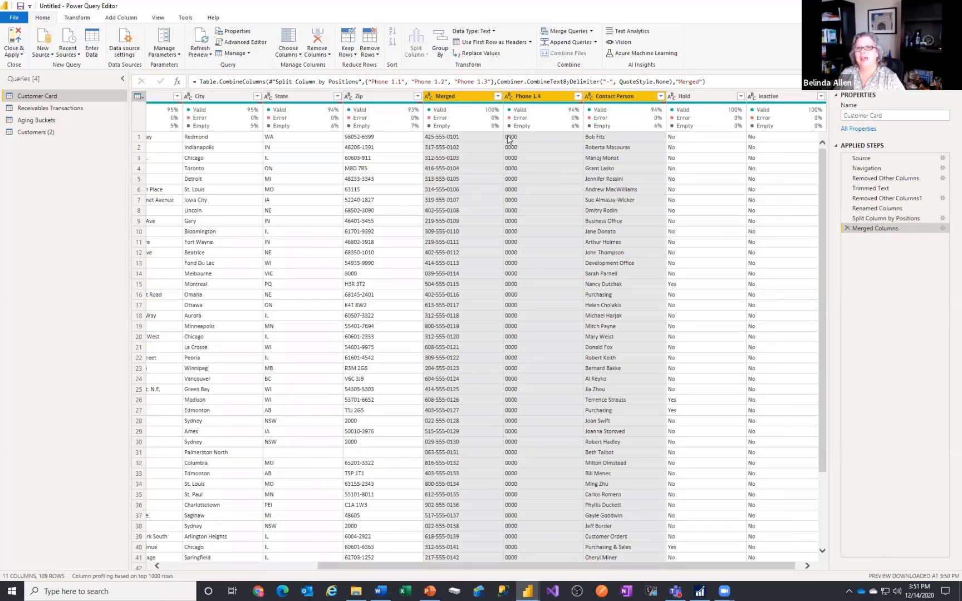
Merge the hyphenated phone column with Phone 1.4 into a column named Phone, using " Ext " as custom separator
click(478, 95)
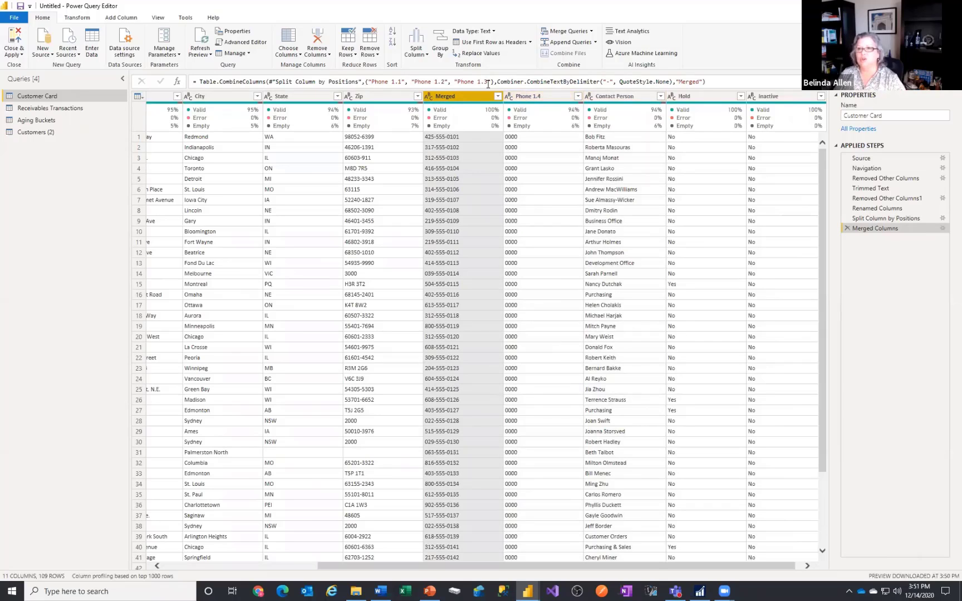
ctrl+click(538, 99)
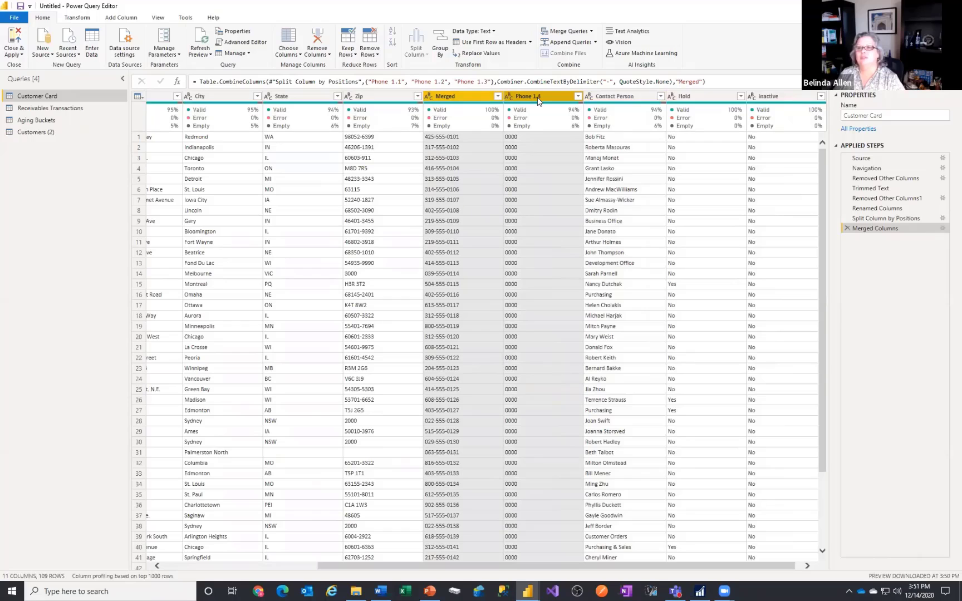
right_click(538, 99)
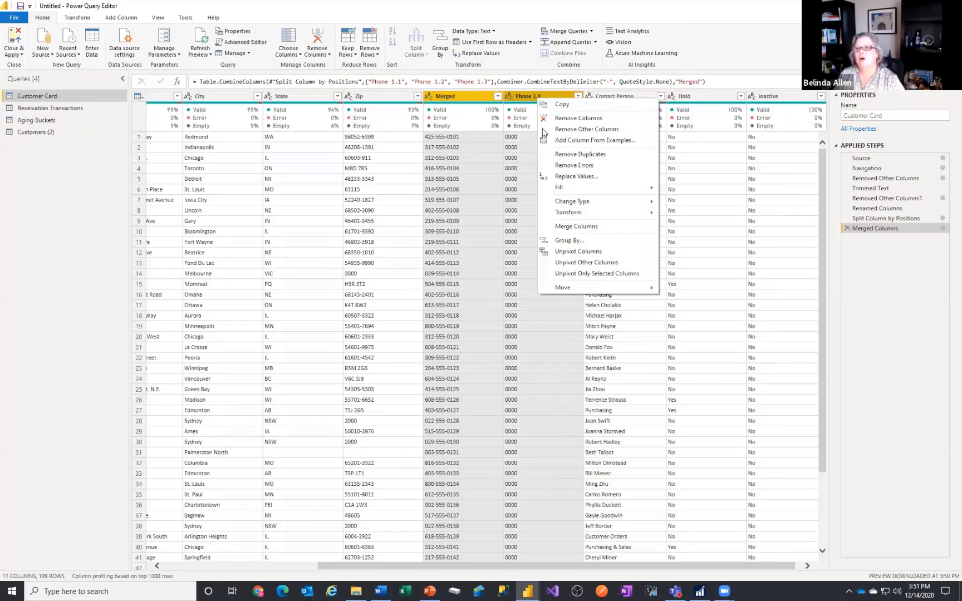
click(552, 230)
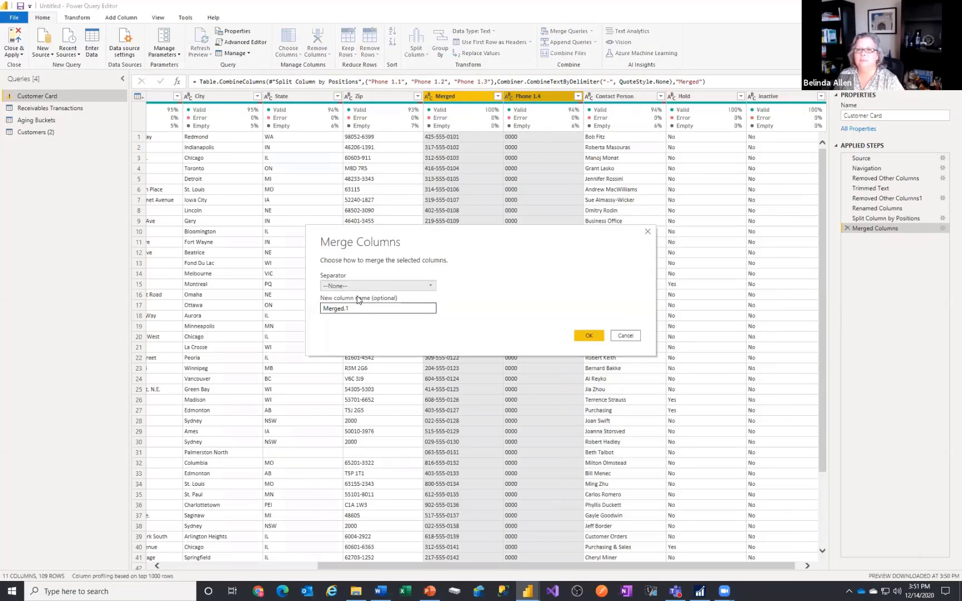
key(Tab)
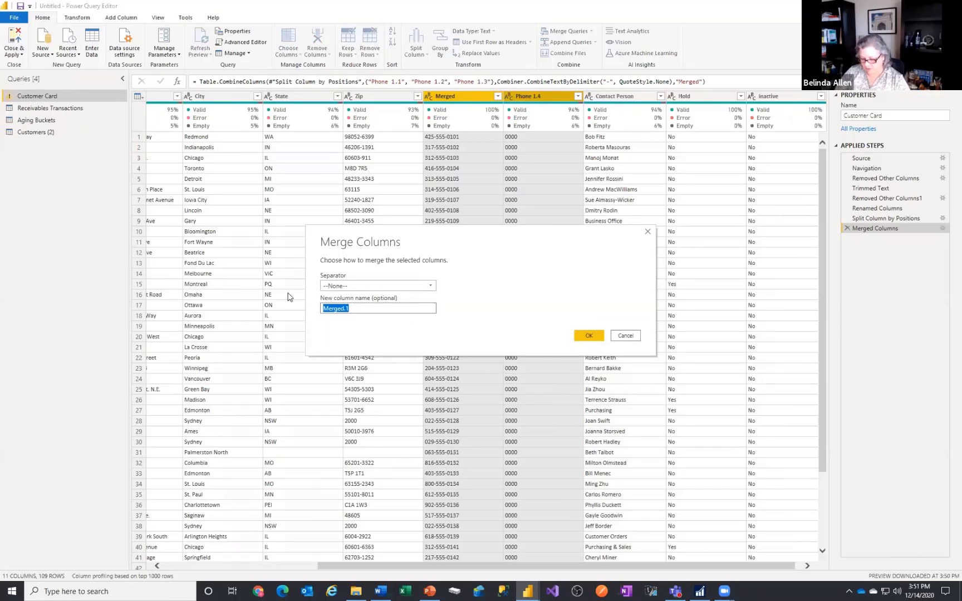
text(Phone)
click(396, 284)
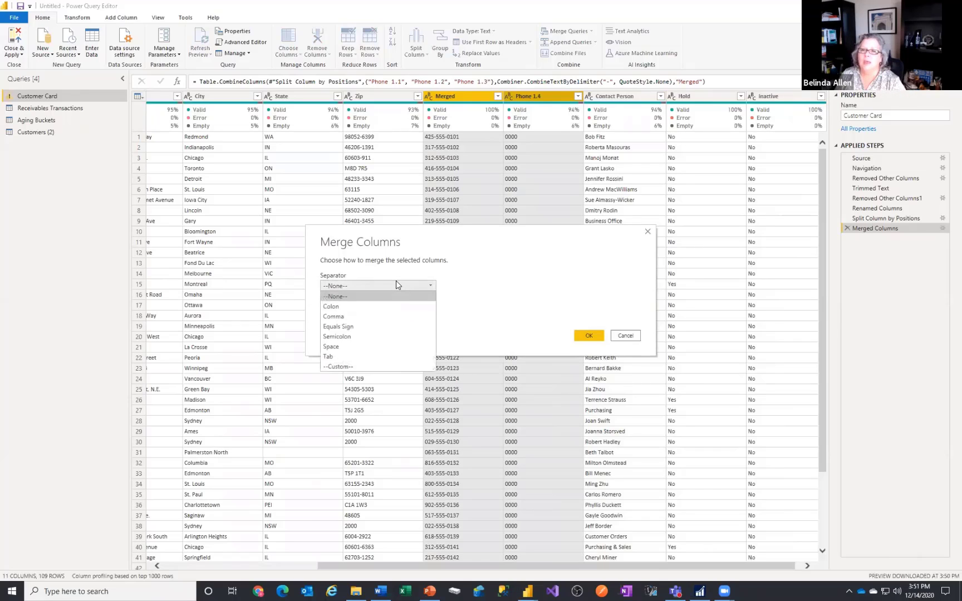
click(337, 367)
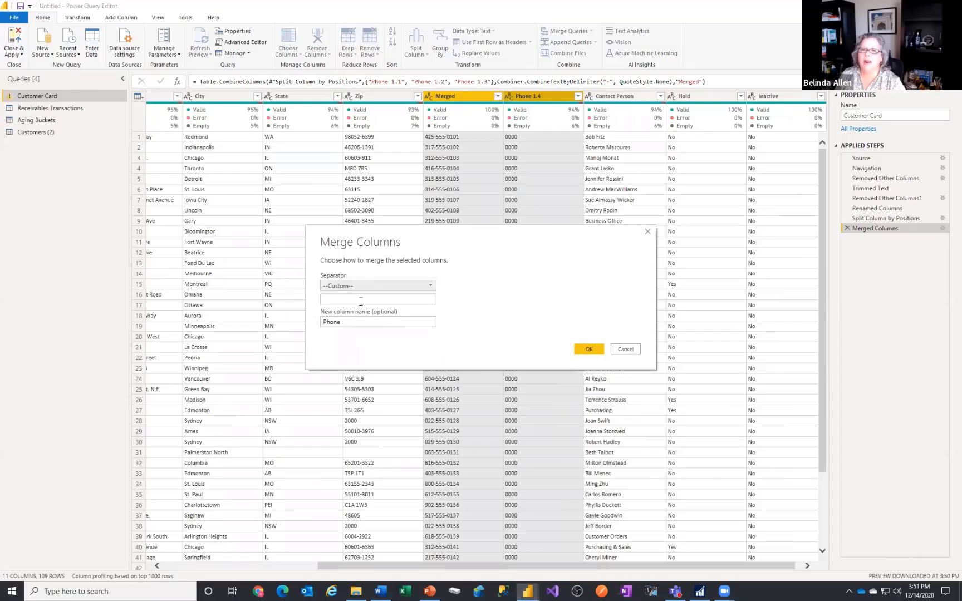
click(350, 300)
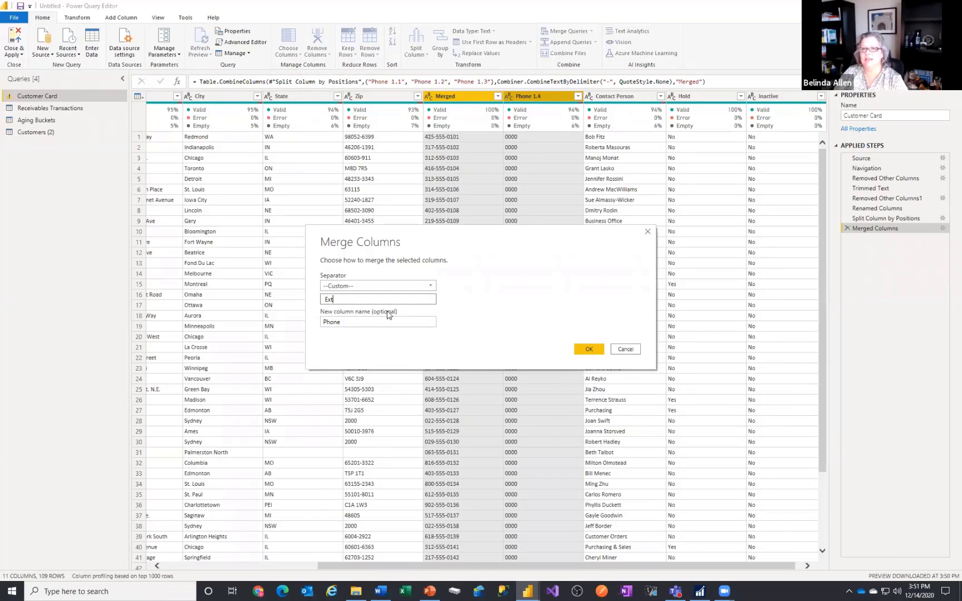
text(Ext)
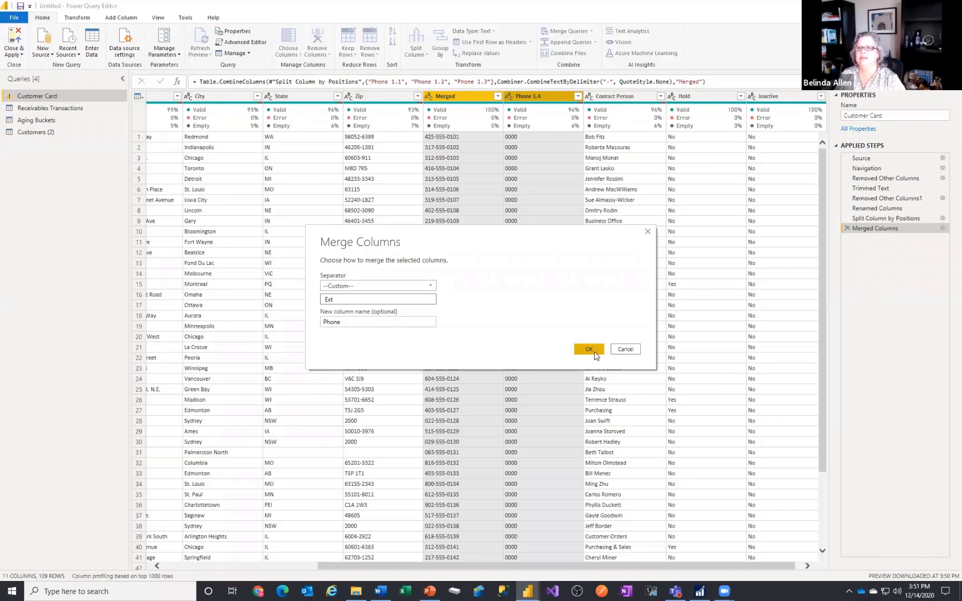
click(589, 349)
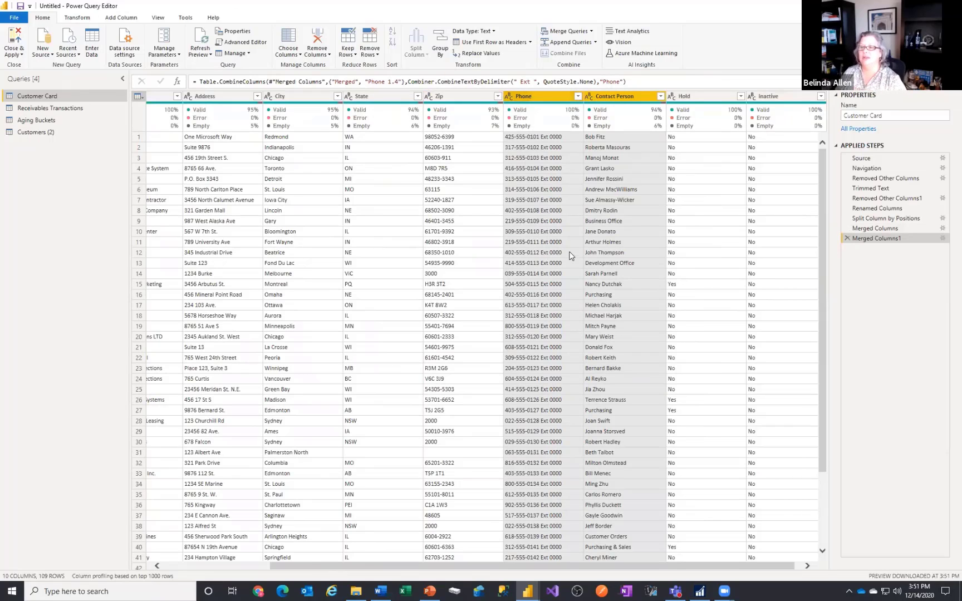
Rename the Customers (2) query as Customer Credit
click(36, 131)
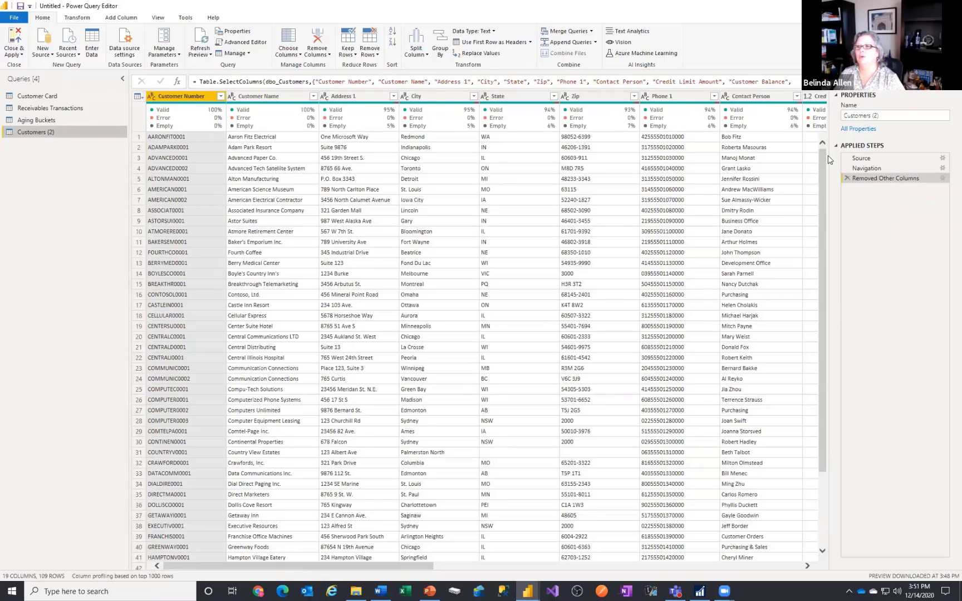
click(895, 116)
key(BackSpace)
key(BackSpace)
key(BackSpace)
key(BackSpace)
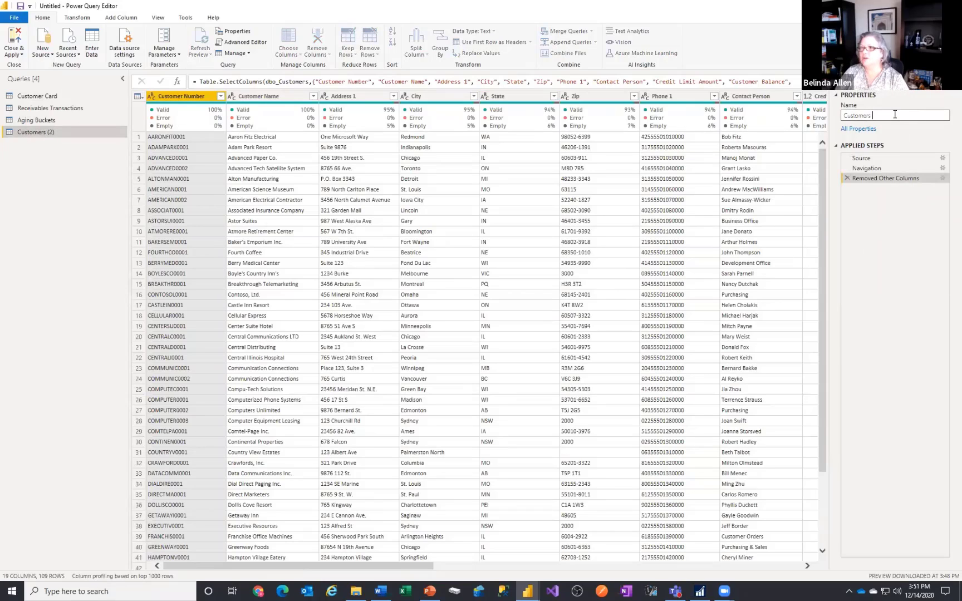
text(Cr)
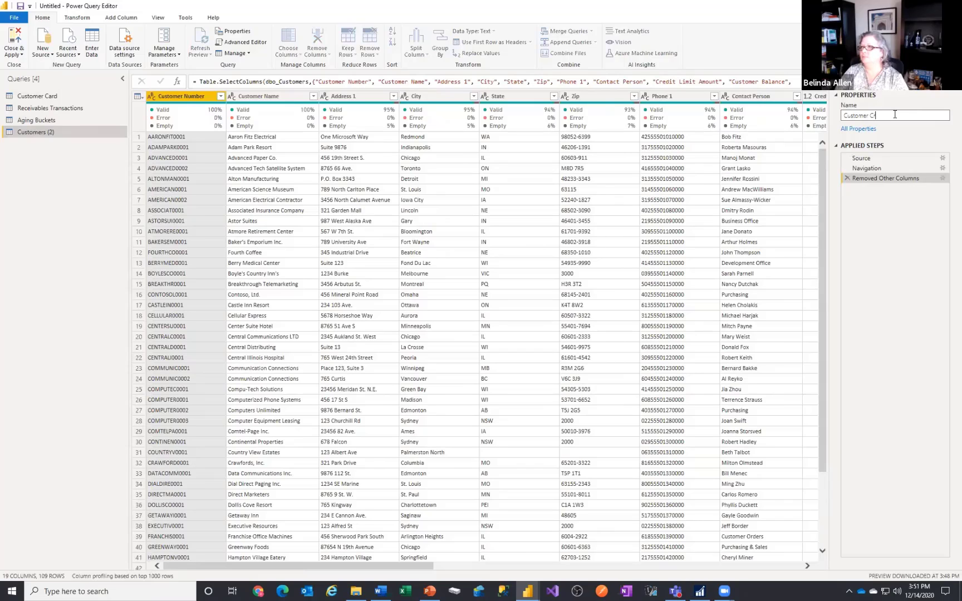
text(edit)
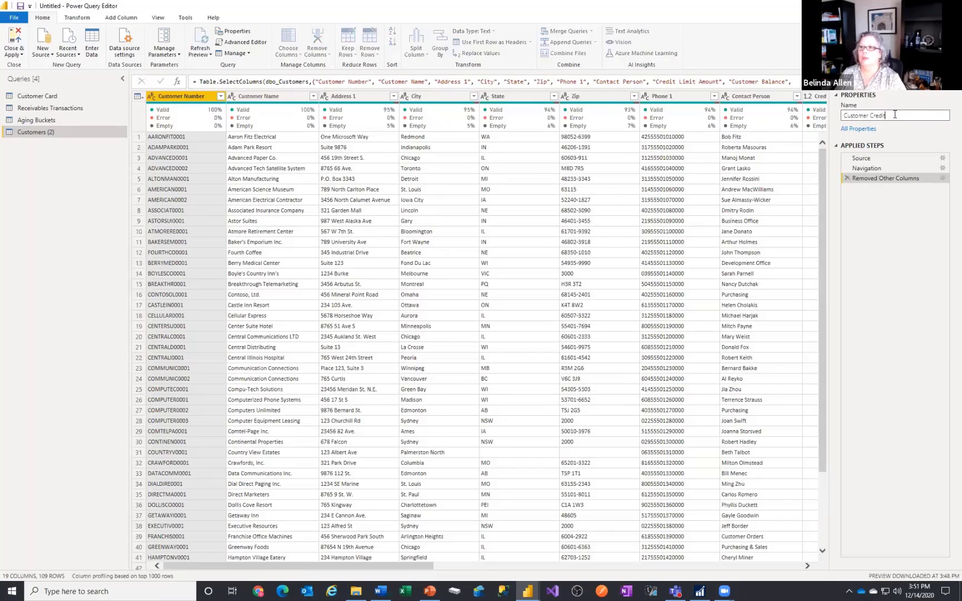
key(Return)
Trim the text in the Customer Number column of Customer Credit
right_click(170, 98)
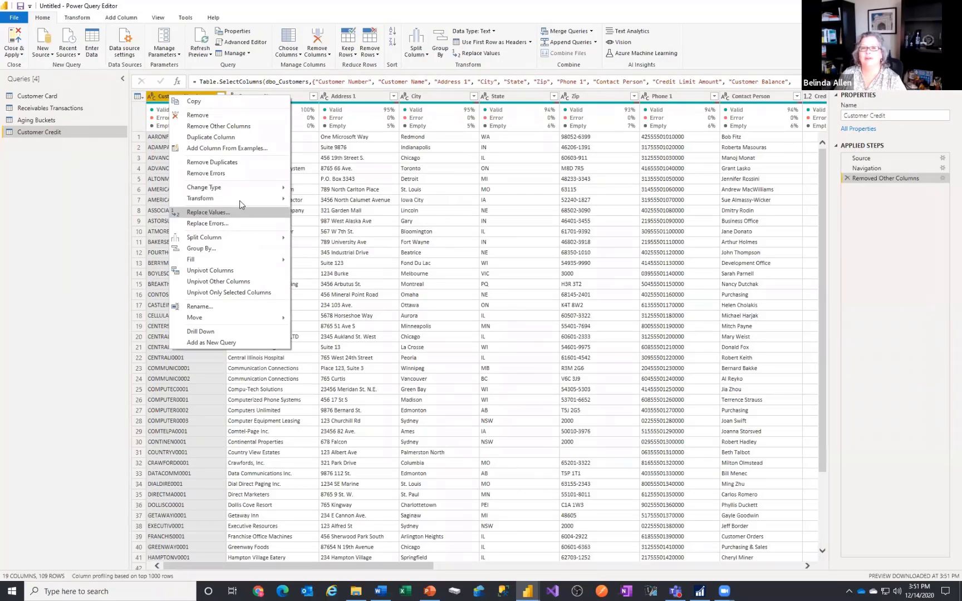
mouse_move(241, 205)
click(334, 232)
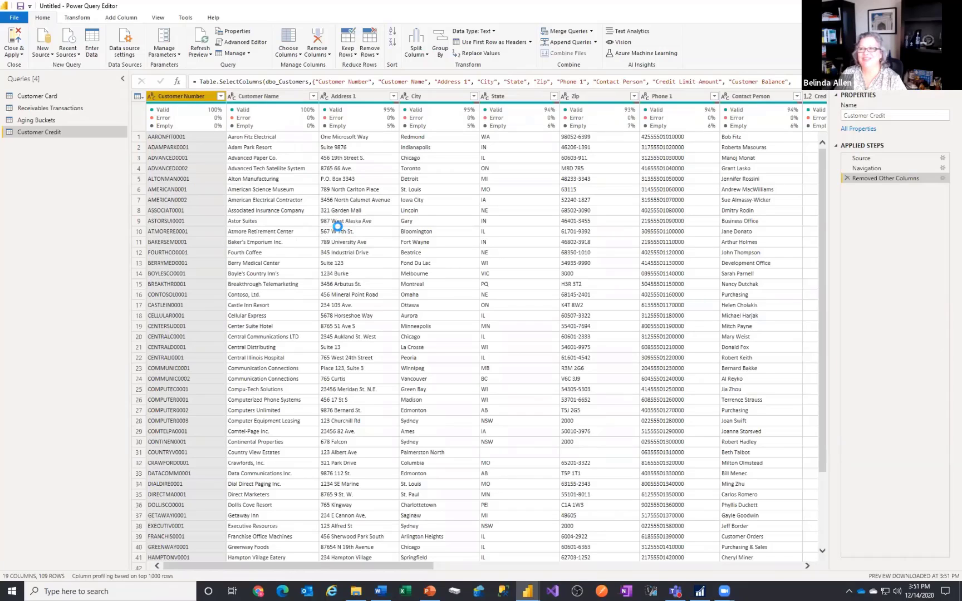
Keep only Customer Number, Credit Limit Amount, Customer Balance, High Balance LTD, and the last payment, statement and transaction amount and date columns in Customer Credit
click(285, 46)
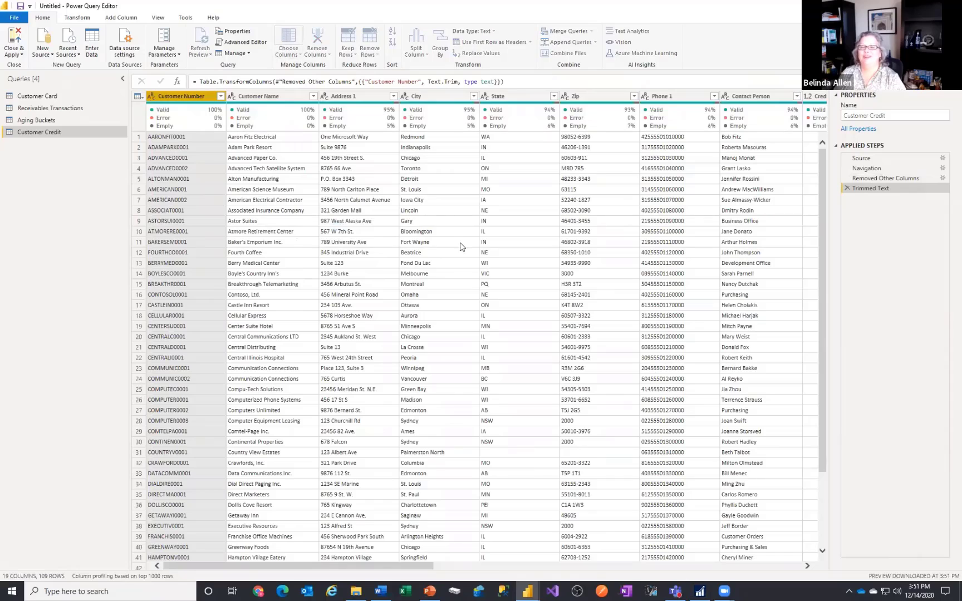
click(415, 201)
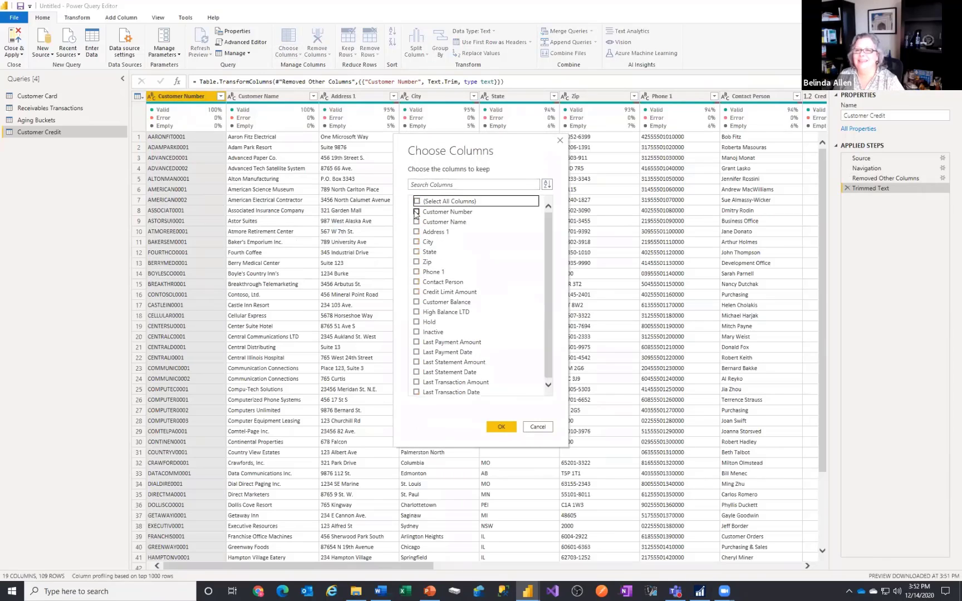
click(417, 212)
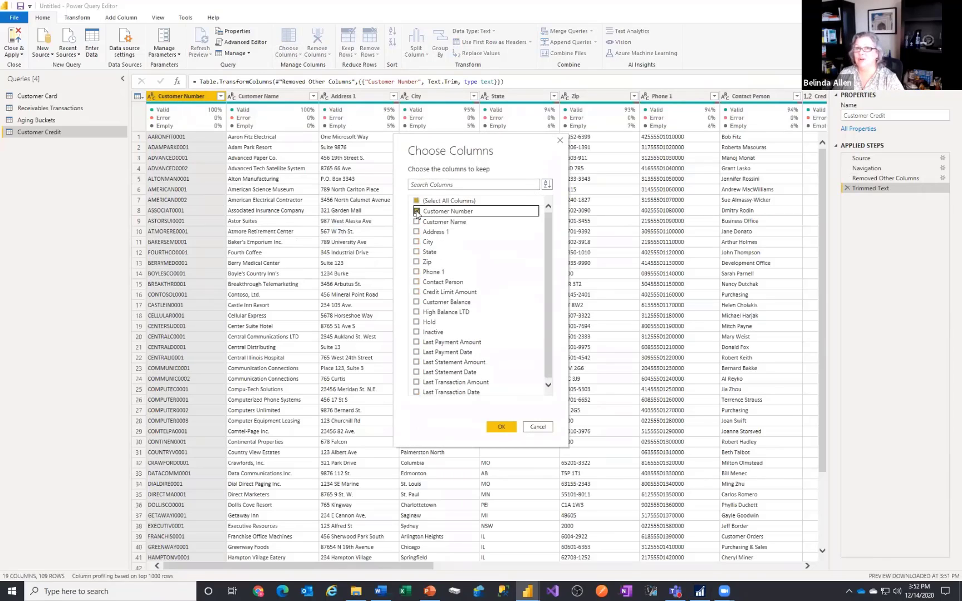
click(416, 291)
click(416, 302)
click(416, 311)
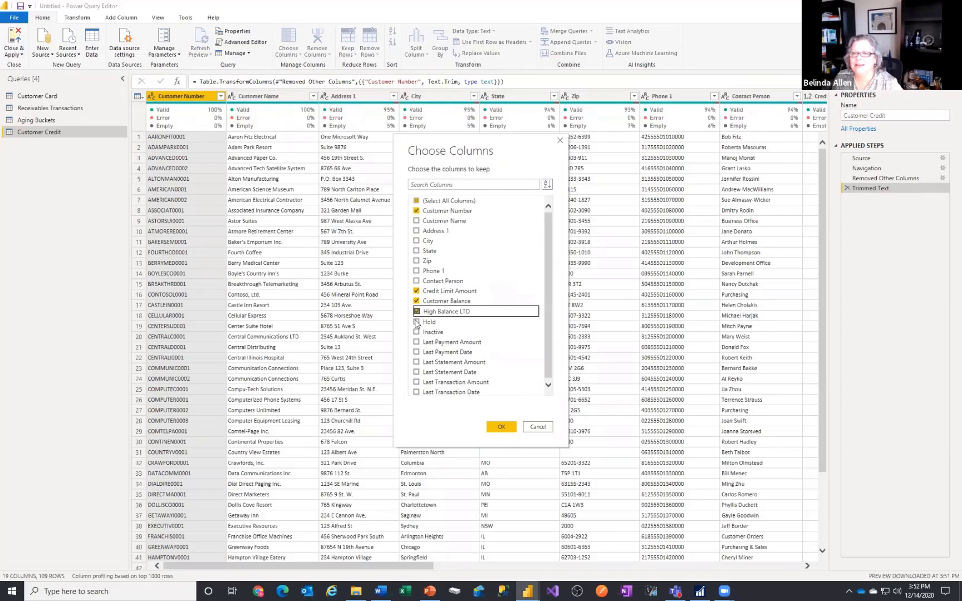
click(416, 342)
click(416, 352)
click(416, 361)
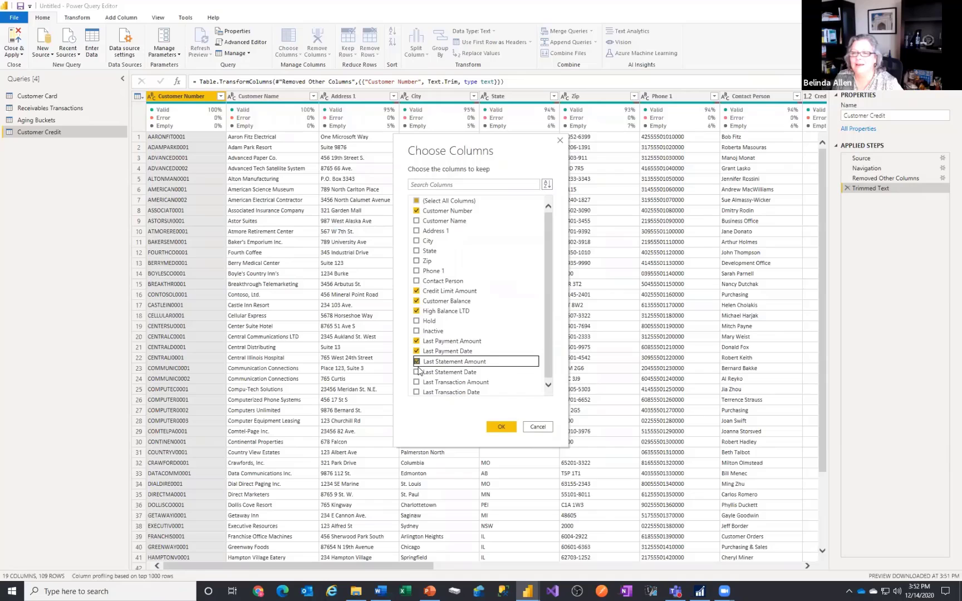
click(416, 372)
click(416, 382)
click(416, 392)
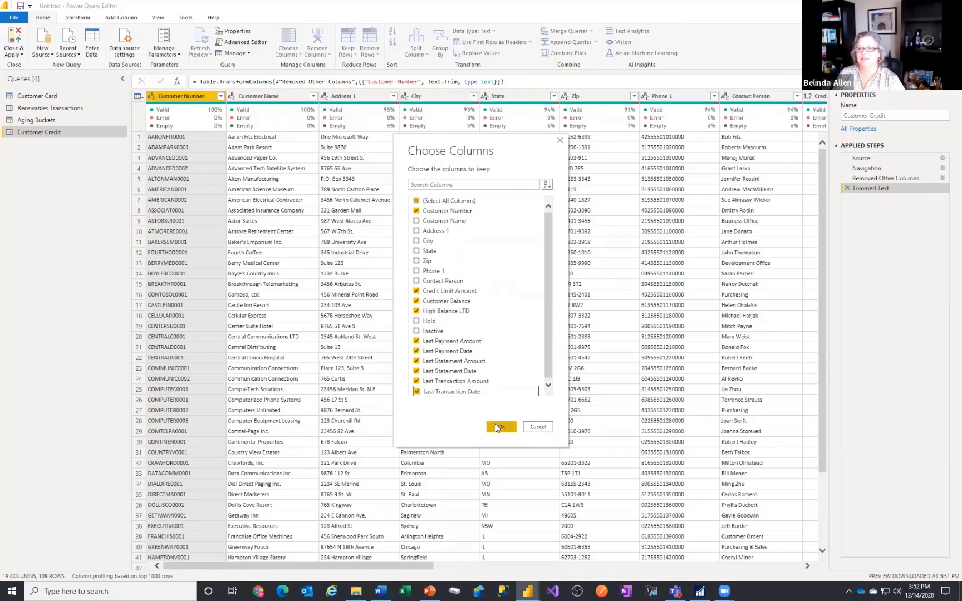
click(500, 427)
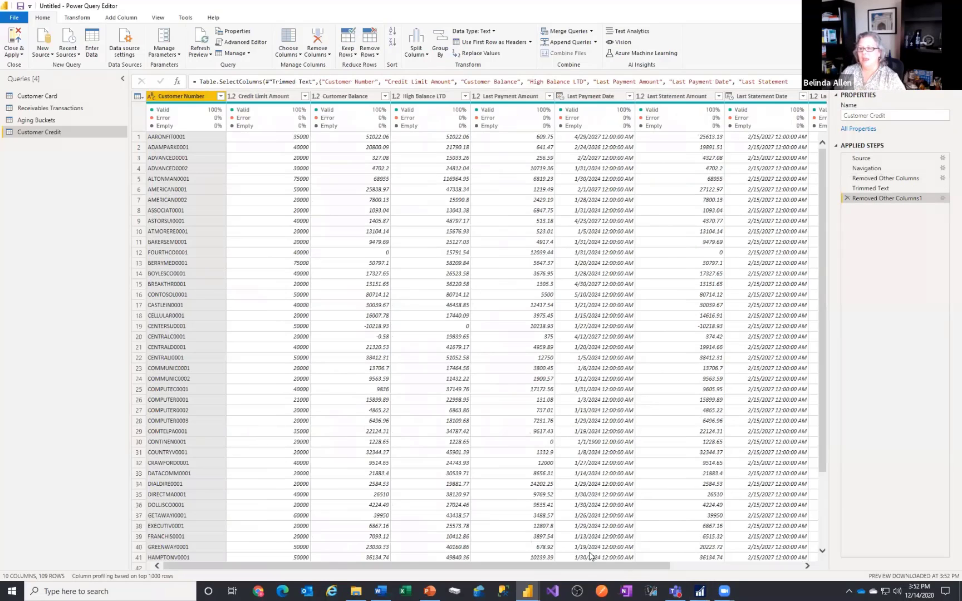
Set the Last Payment Date, Last Statement Date and Last Transaction Date columns to the Date data type, replacing the current type conversion
drag(577, 569, 761, 580)
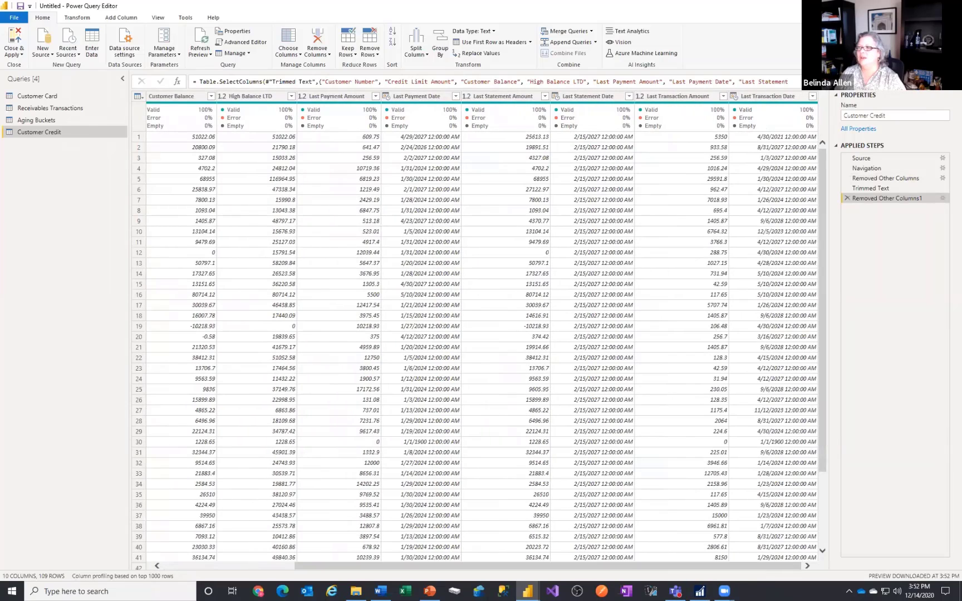
click(412, 94)
ctrl+click(579, 98)
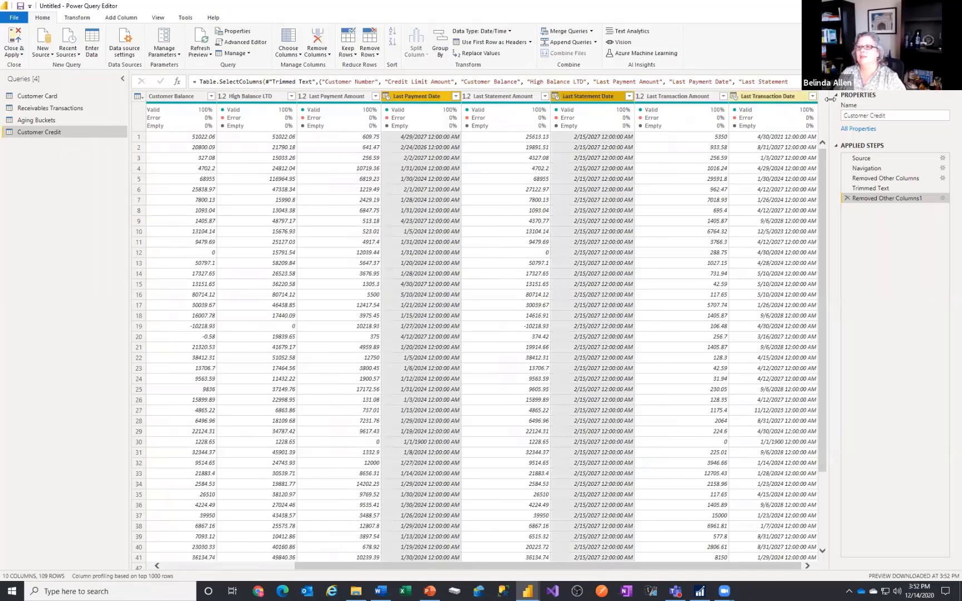
ctrl+click(782, 94)
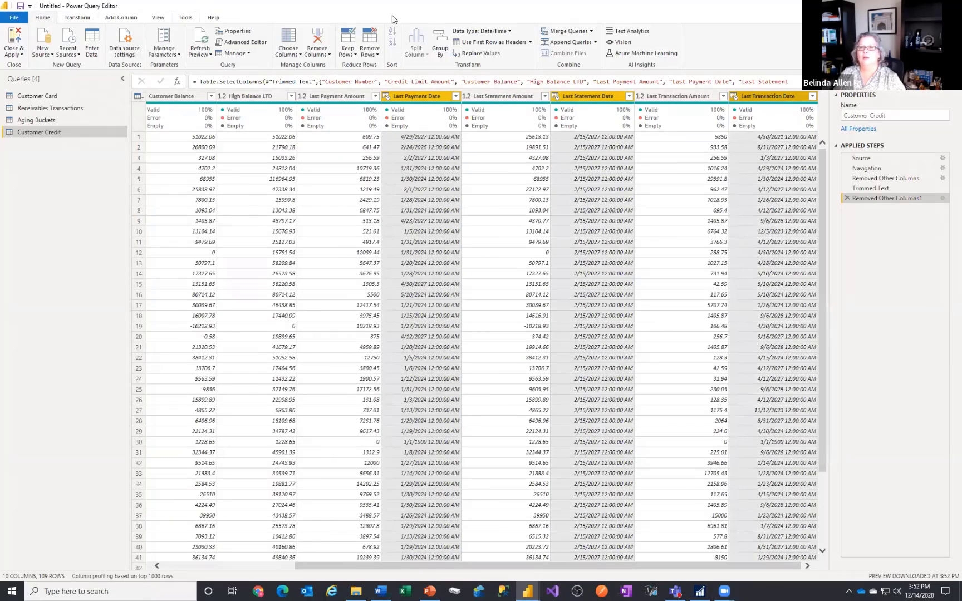
click(504, 31)
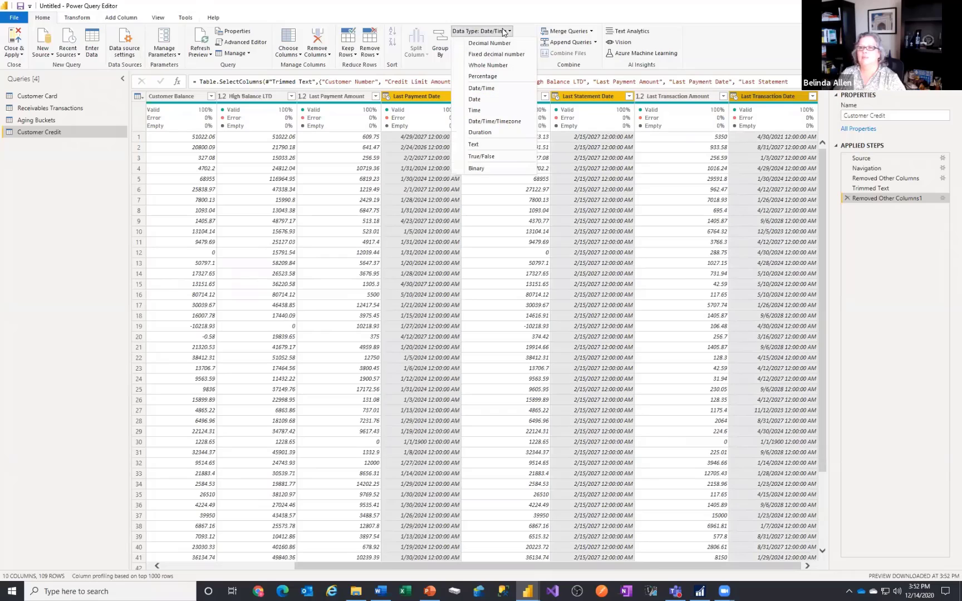
click(477, 145)
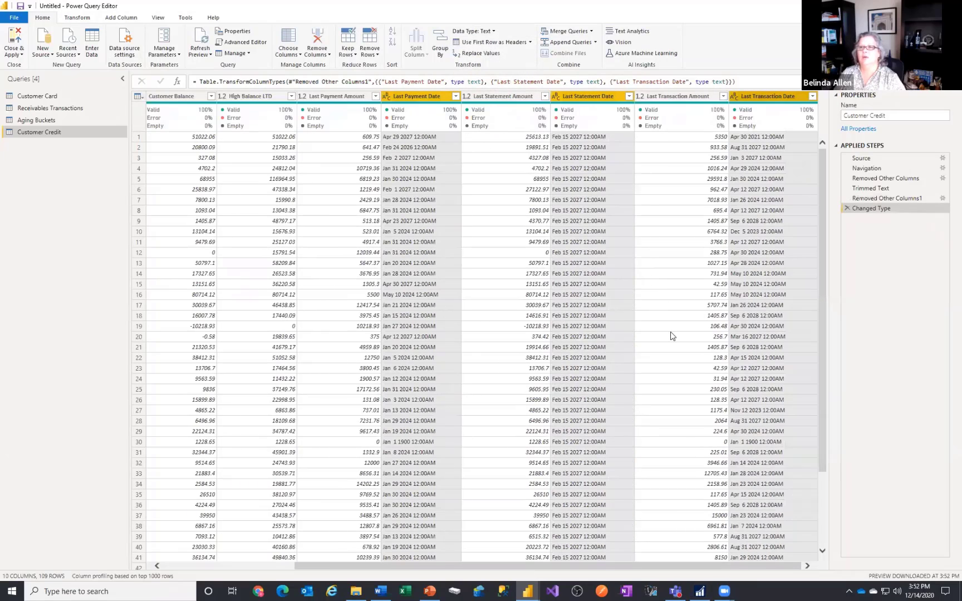
click(474, 31)
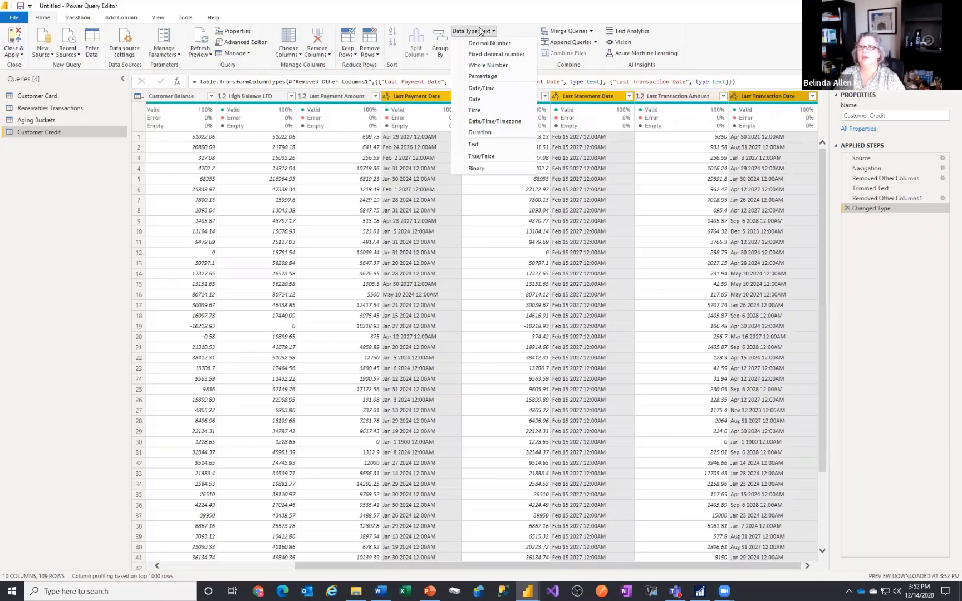
click(477, 99)
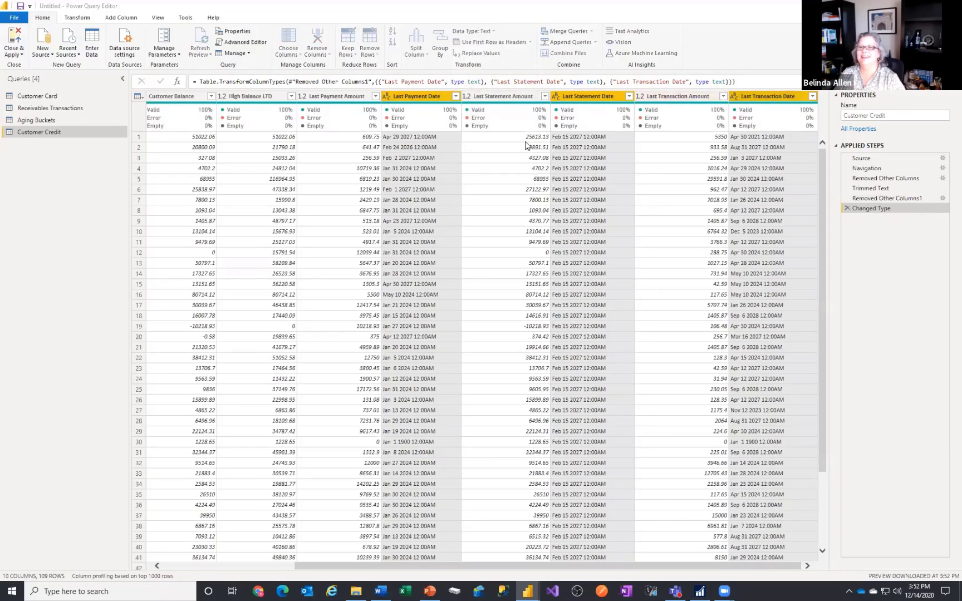
click(474, 321)
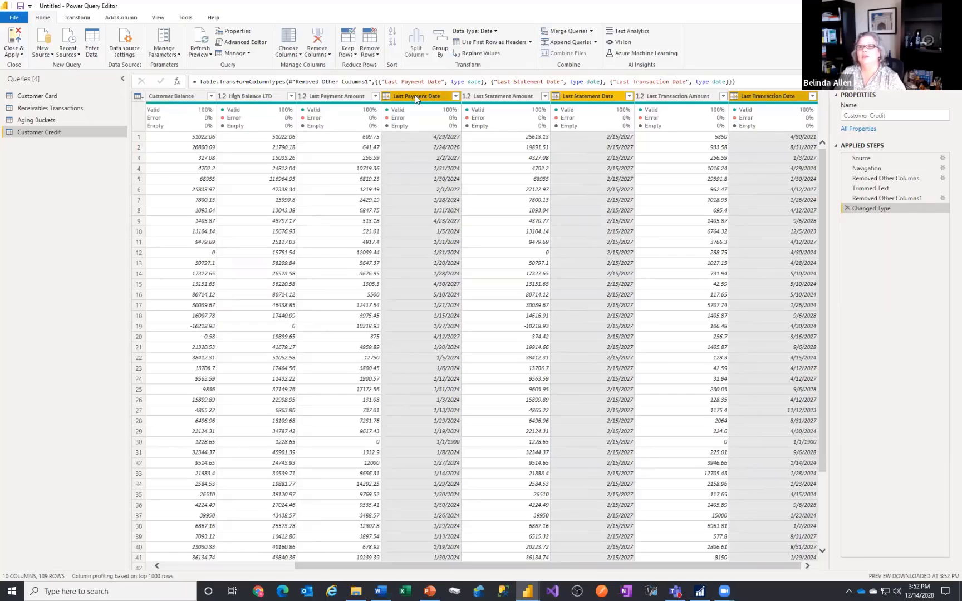
Replace the value 1/1/1900 with null in the three date columns and check the rows further down
click(78, 17)
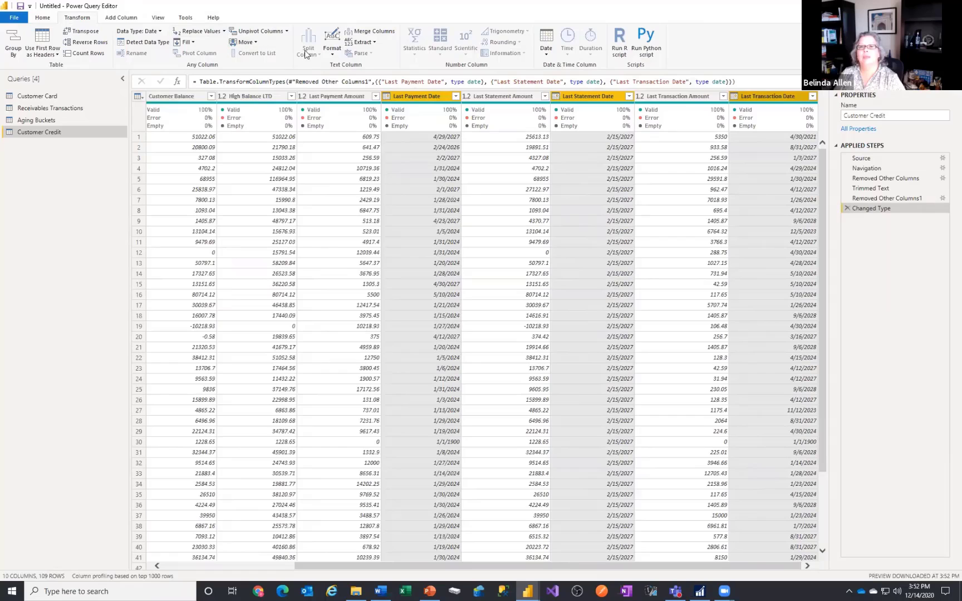
click(198, 35)
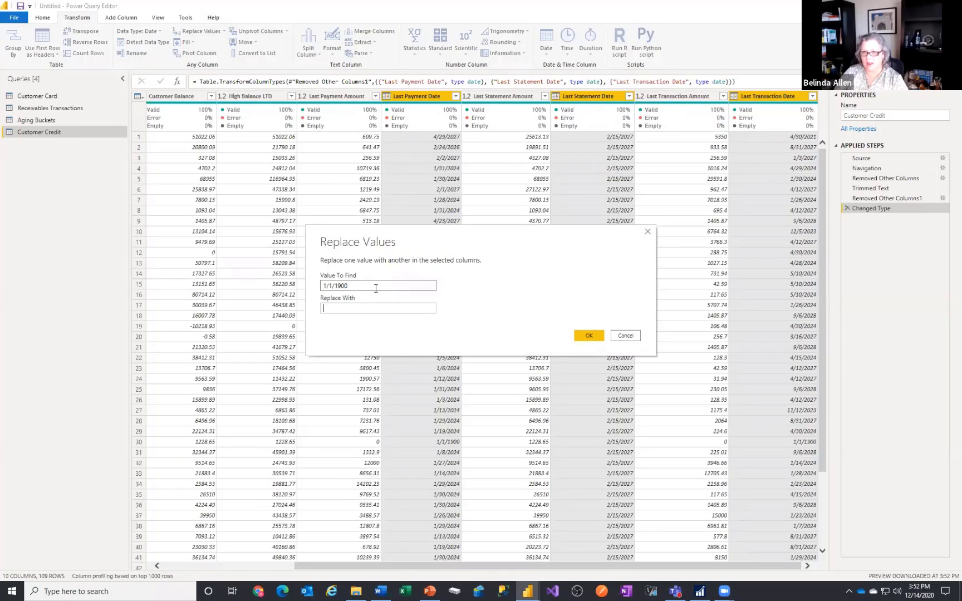
text(null)
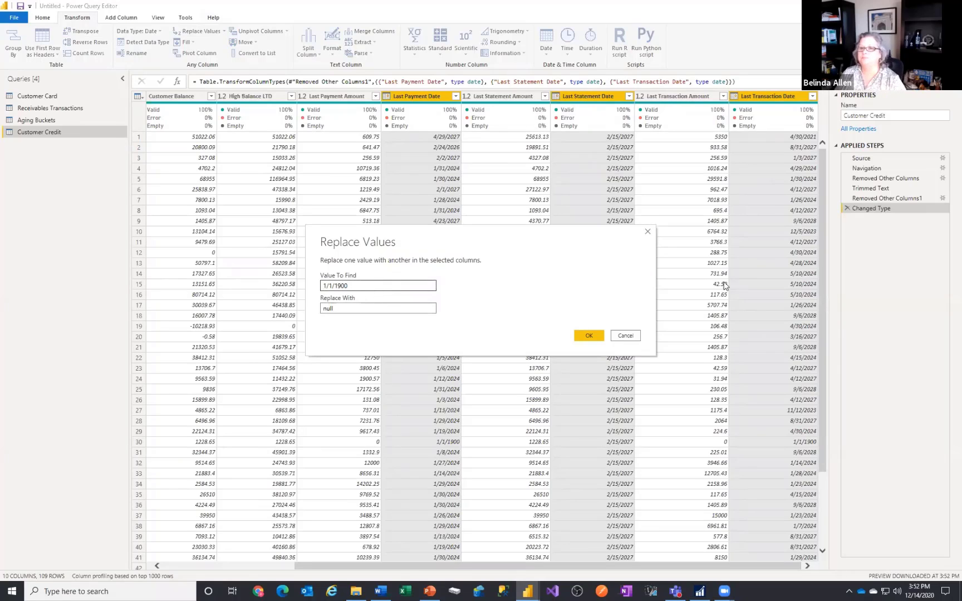
click(587, 337)
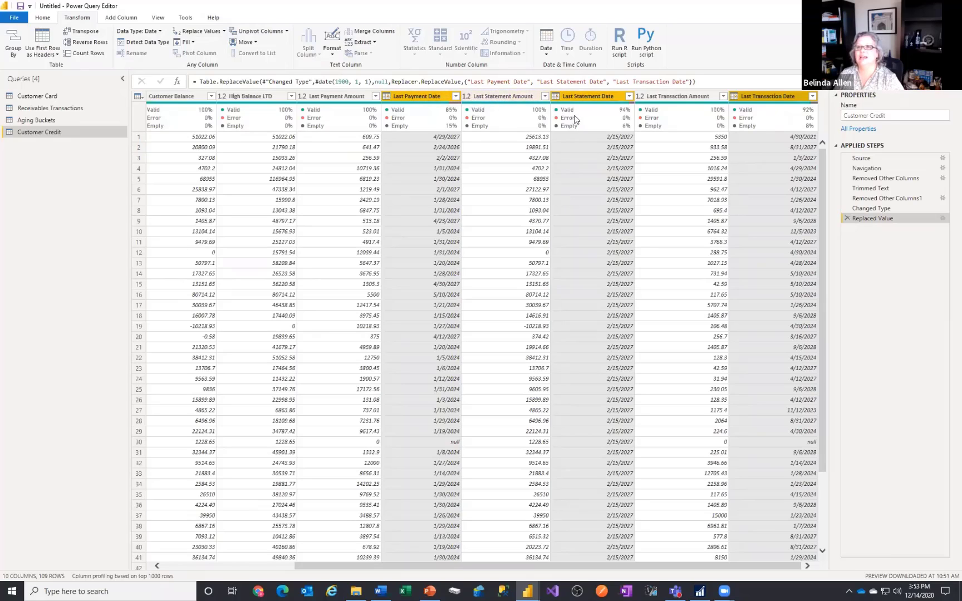
mouse_move(560, 123)
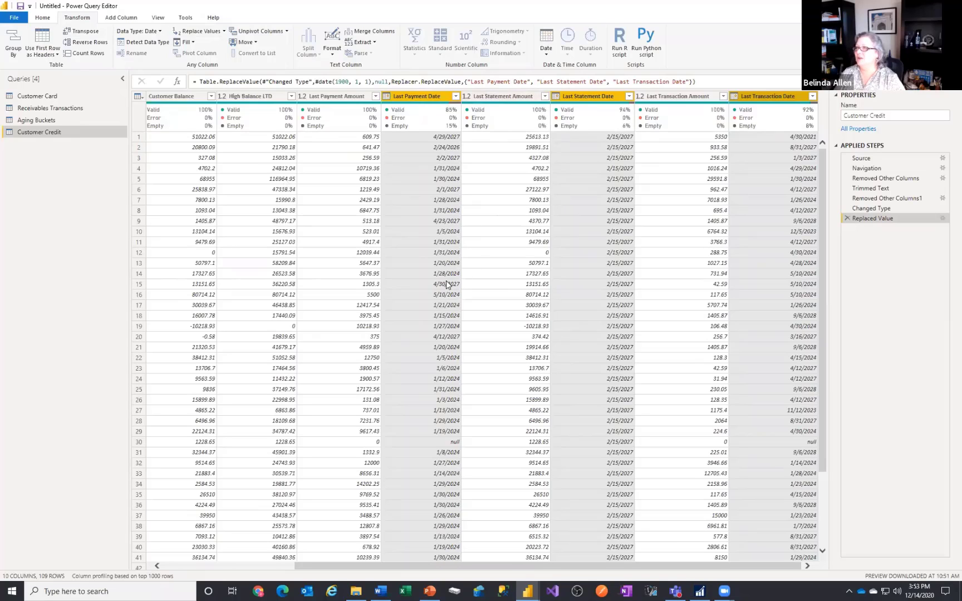
scroll(447, 285, down, 3)
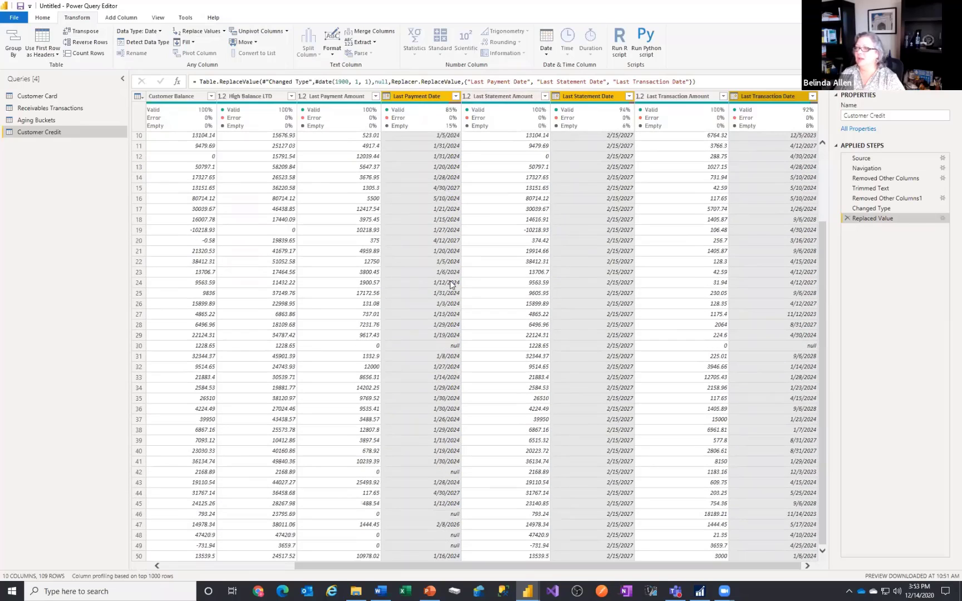
Apply the query changes and return to the Power BI Desktop report
click(43, 17)
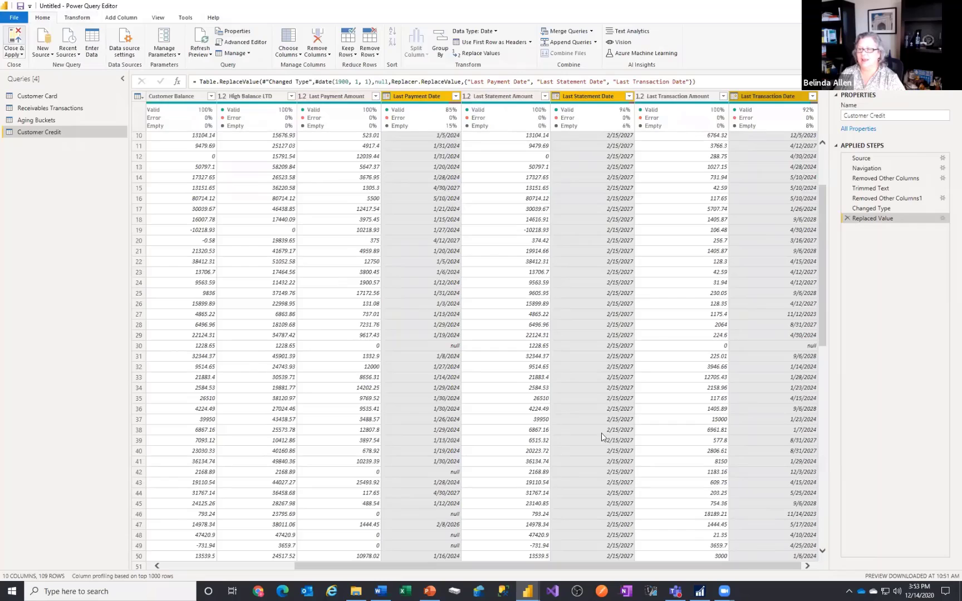
key(alt+Tab)
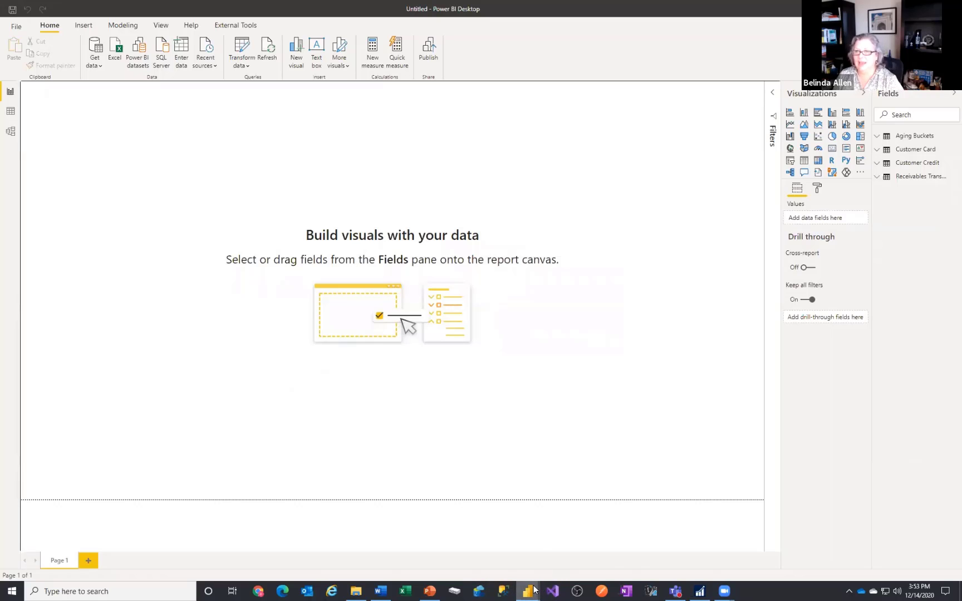
Switch to PowerPoint, show slide 26 with the QR code and highlight the short template link beneath it
mouse_move(534, 590)
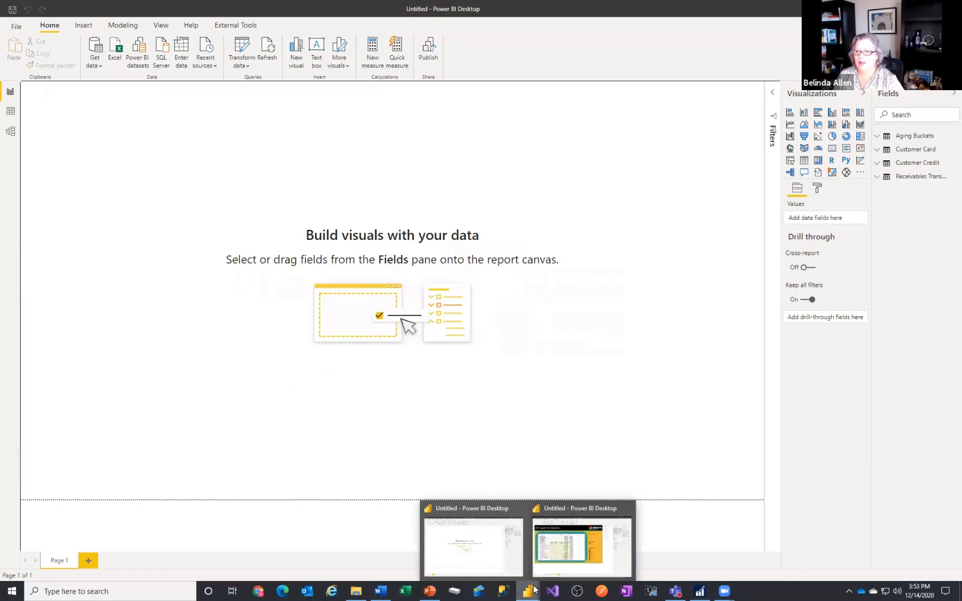
click(430, 590)
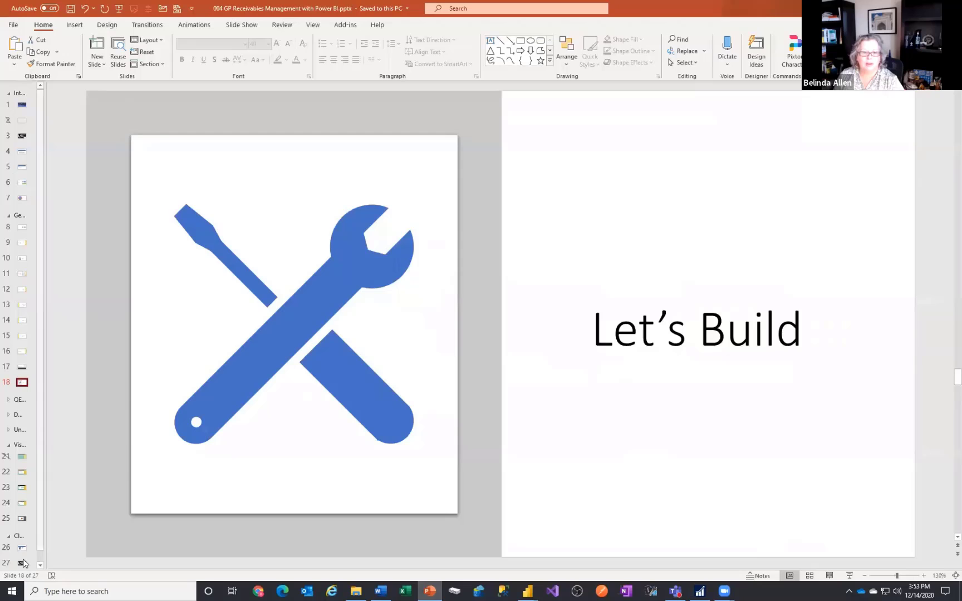
click(20, 548)
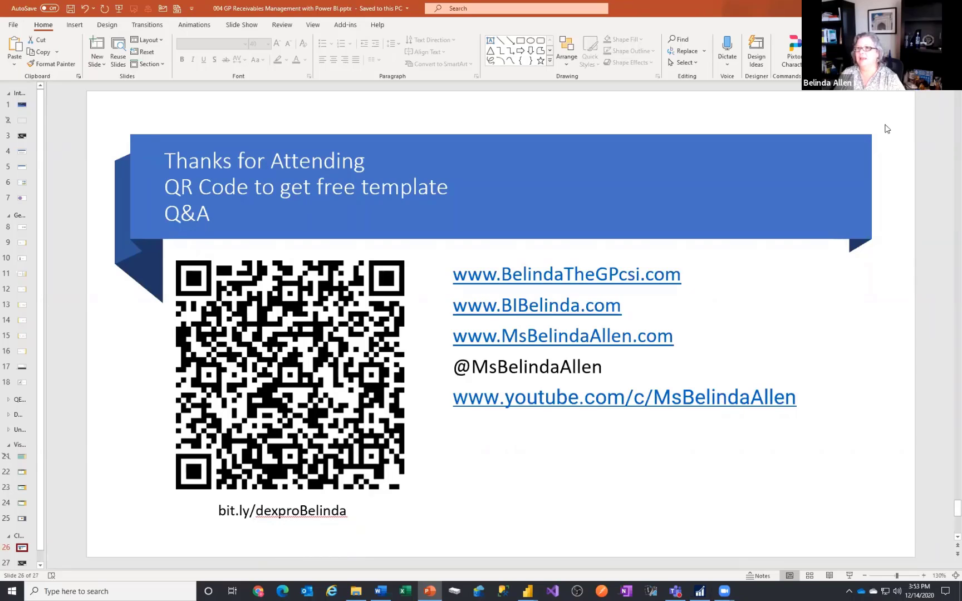
click(357, 515)
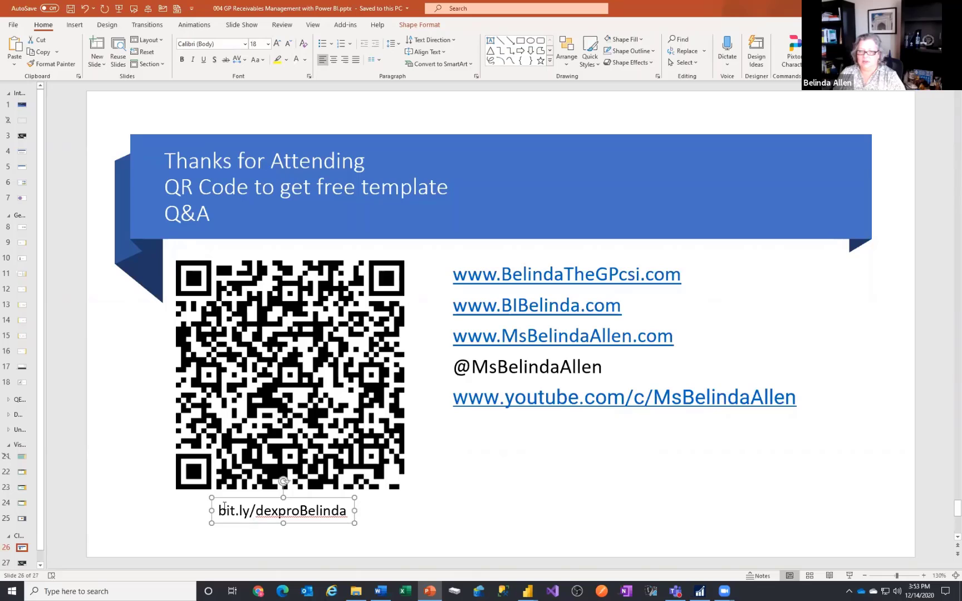
drag(220, 510, 318, 510)
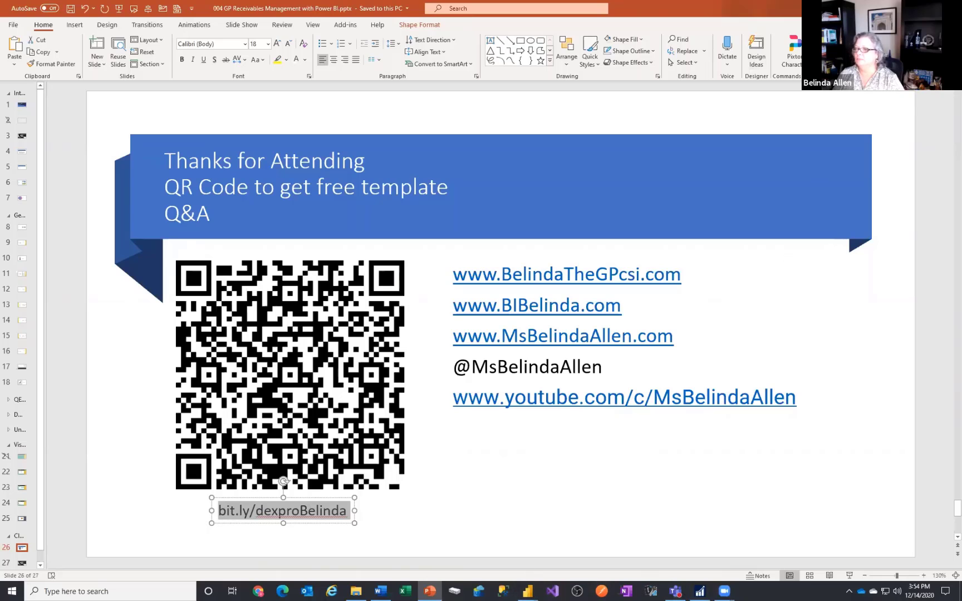
Switch to Power BI Desktop and check the global data load option for auto date/time in new files
click(527, 592)
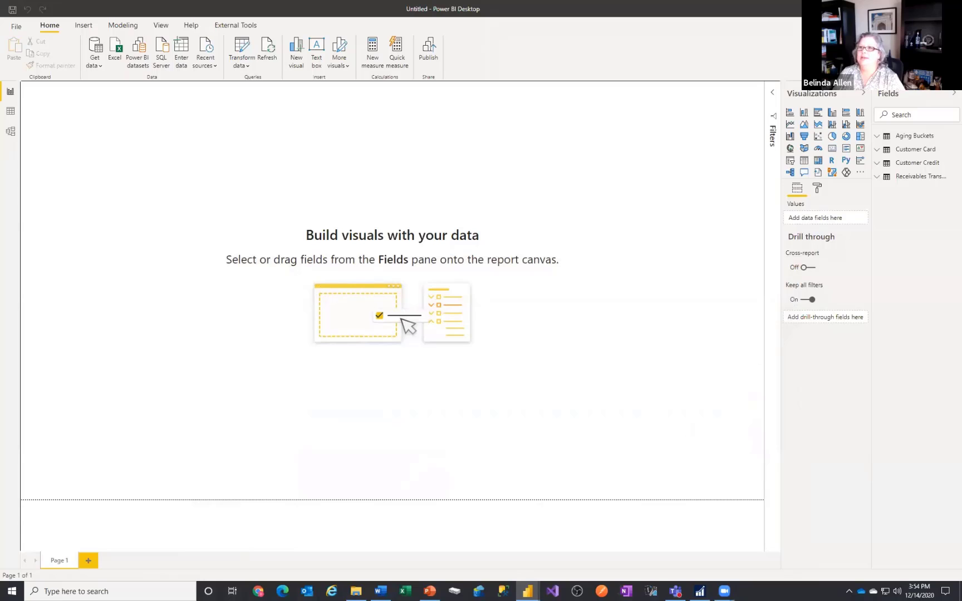
click(17, 27)
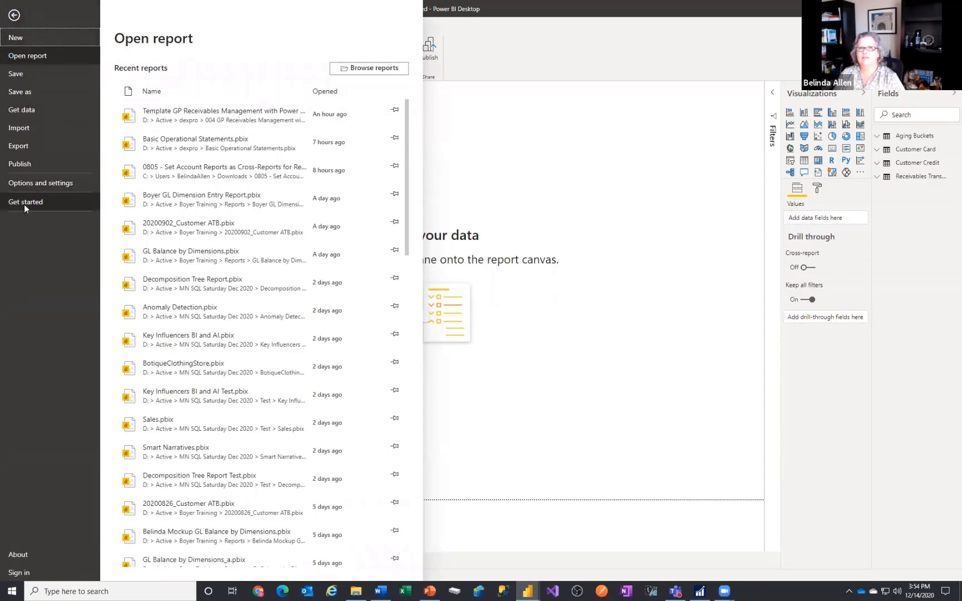
click(53, 181)
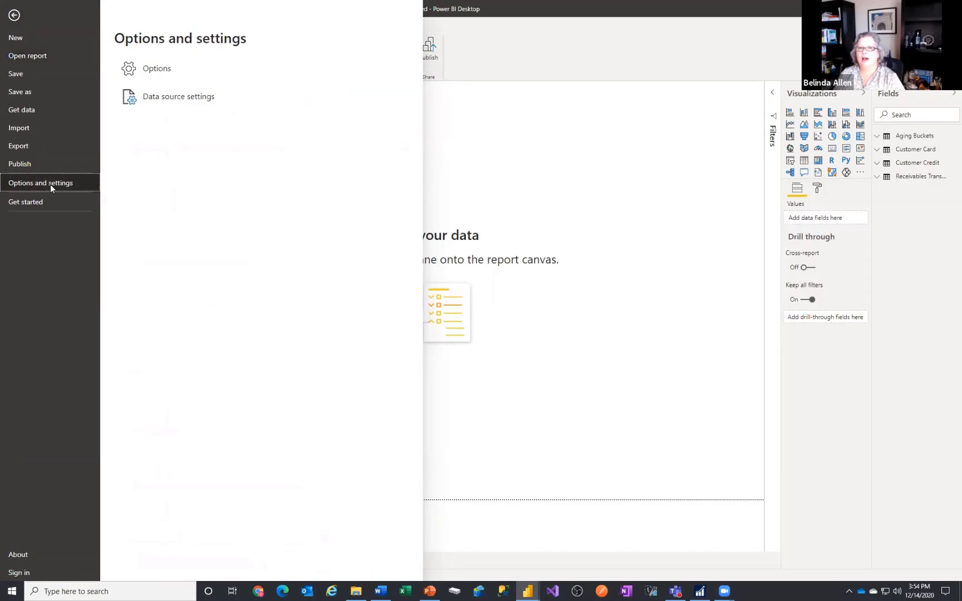
click(170, 68)
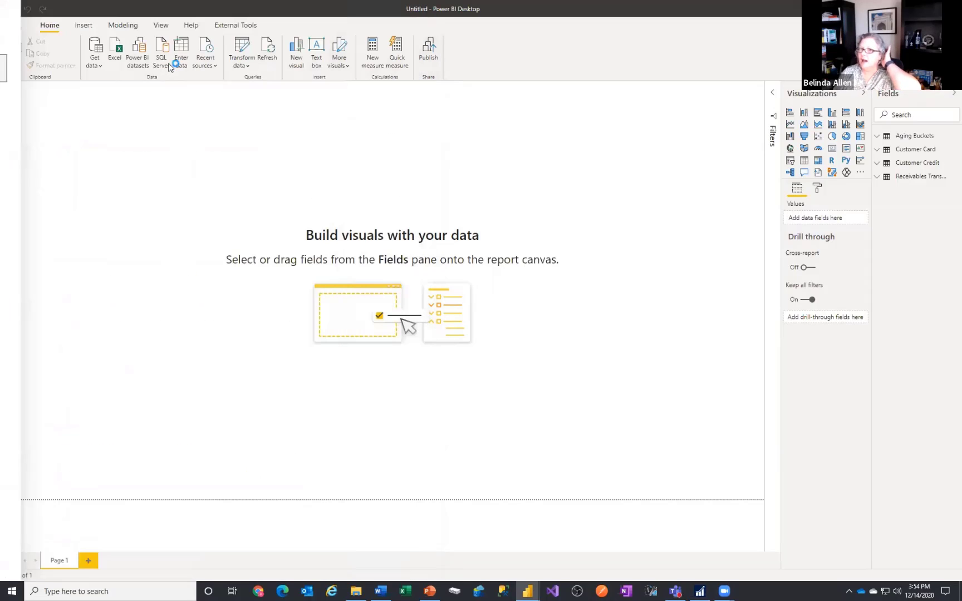
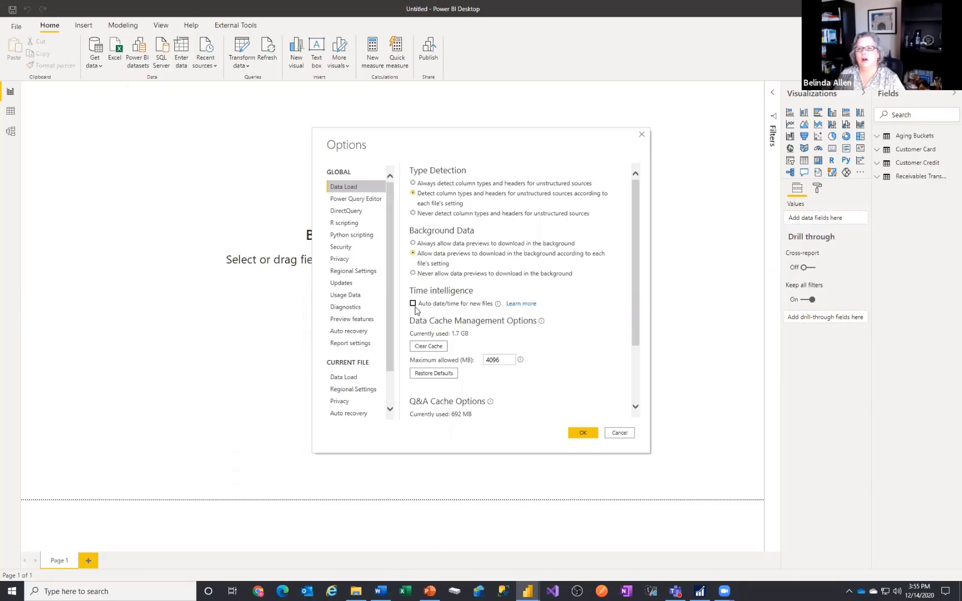
click(579, 432)
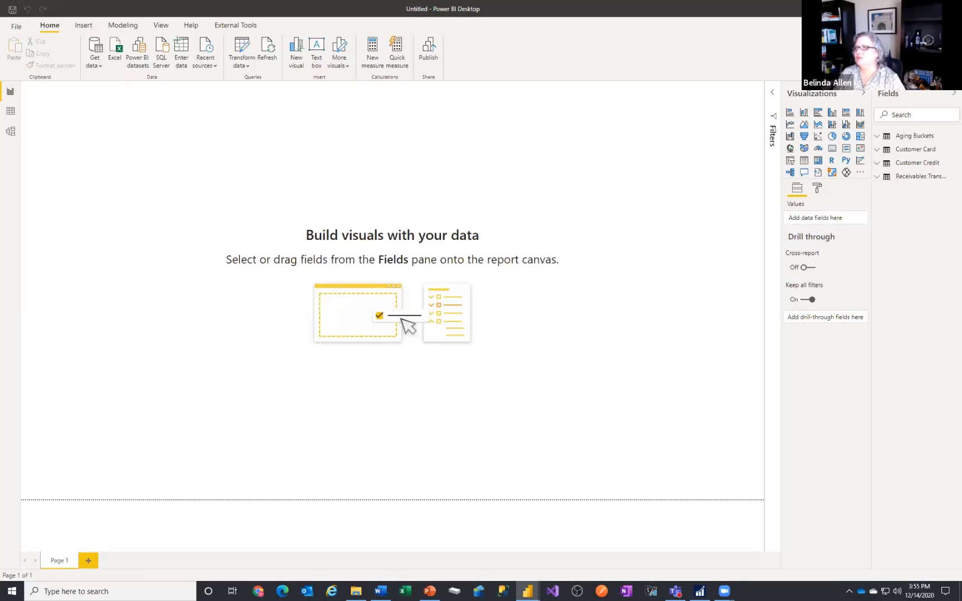
Create a calculated table Date using ADDCOLUMNS over CALENDARAUTO(12), with Year, Month Number, Month, Weekday Number, Weekday, Week, Quarter, Year and Month, and Year and Quarter
key(alt+Tab)
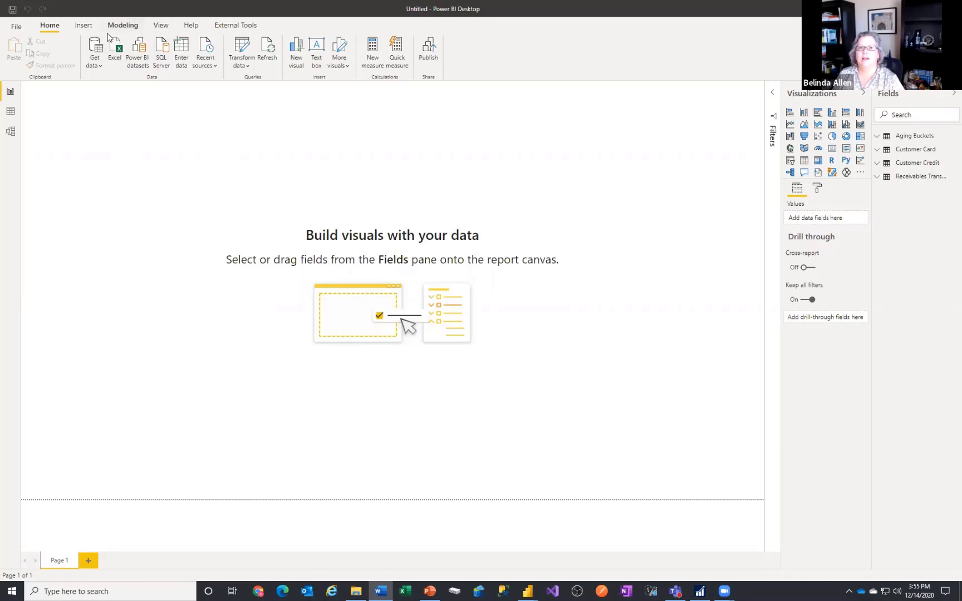
click(133, 29)
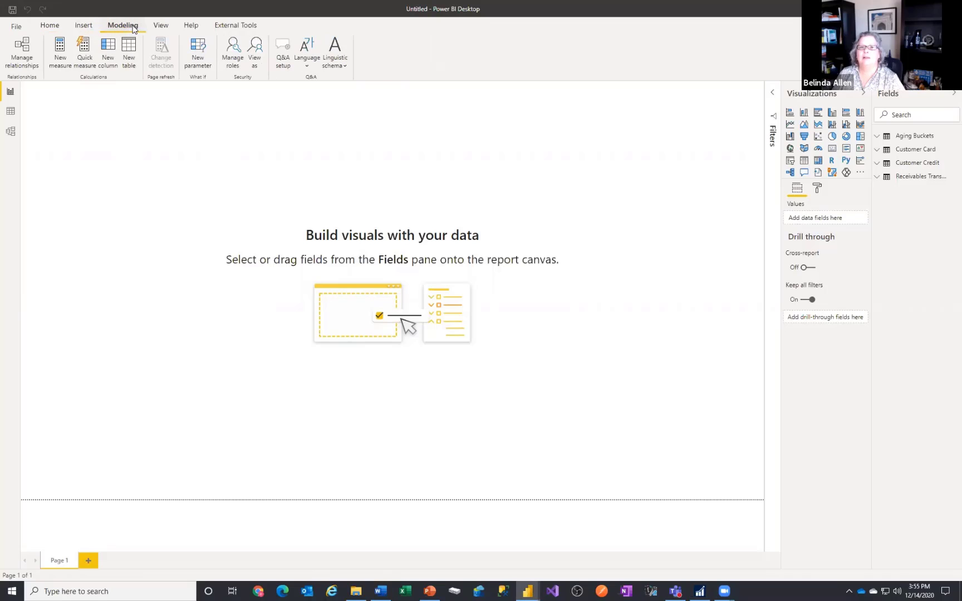
click(130, 53)
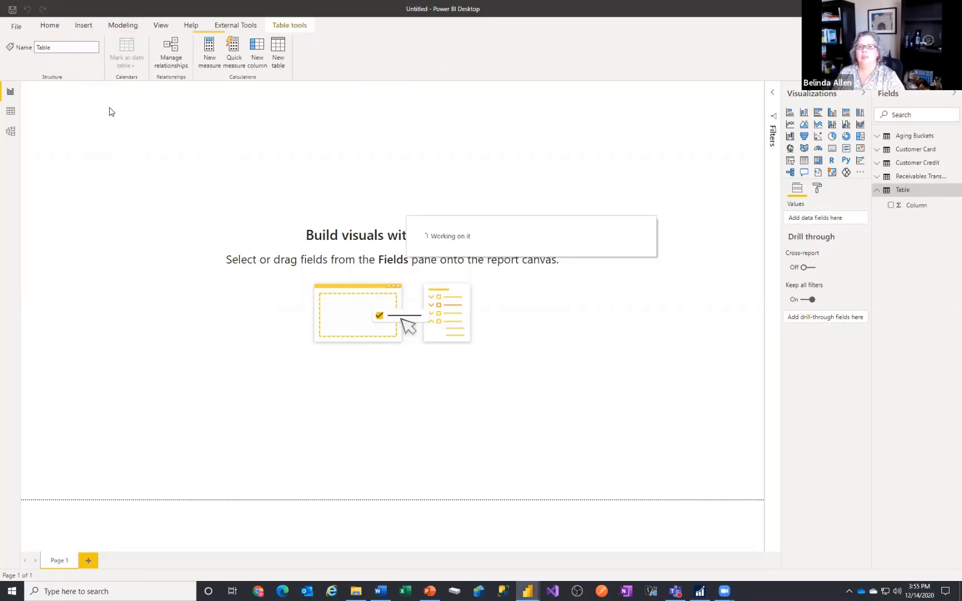
text(Date = ADDCOLUMNS(     CALENDARAUTO(12),         "Year", YEAR([Date]),         "Month Number", MONTH([Date]),         "Month", FORMAT([Date], "MMMM"),         "Weekday Number", WEEKDAY([Date], 1),         "Weekday", FORMAT([Date], "dddd"),         "Week", WEEKNUM([Date], 1),         "Quarter", "Q" & QUARTER([Date]),         "Year and Month", FORMAT([Date], "YYYY-MM"),         "Year and Quarter", FORMAT([Date], "YYYY-Q")))
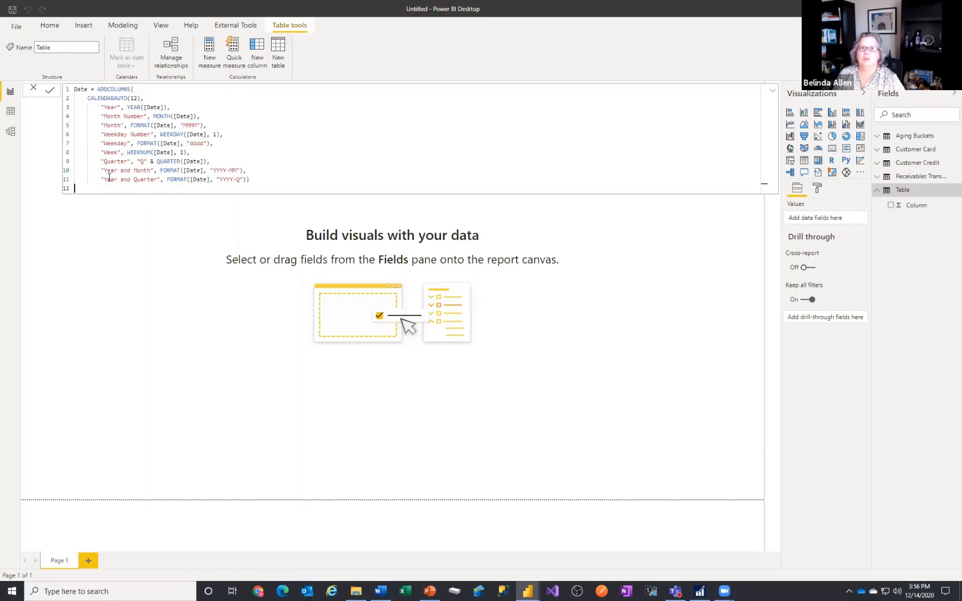
click(50, 91)
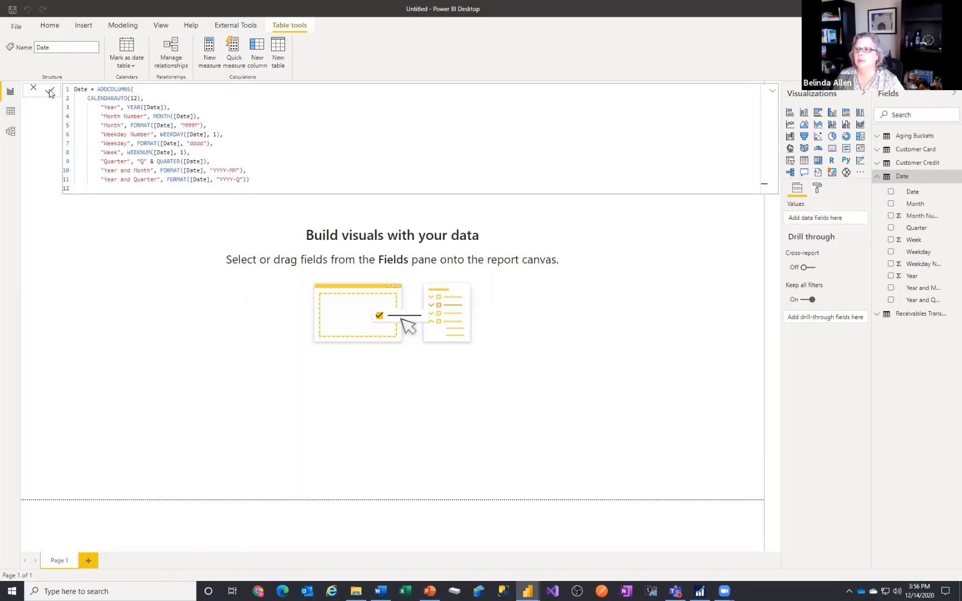
Show the Date table's data and set its Date column to the m/d/yyyy format and the Date data type
click(10, 111)
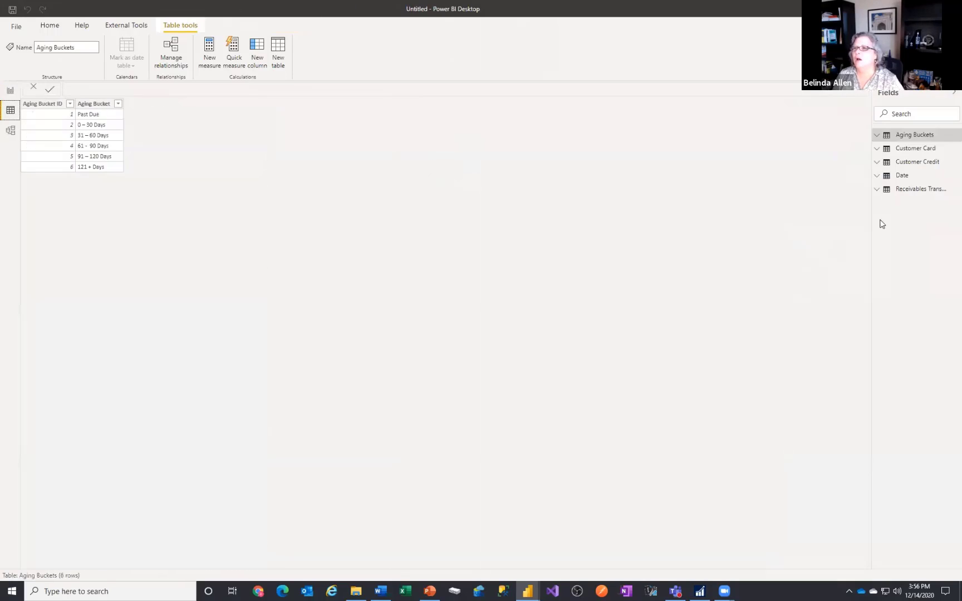
click(901, 176)
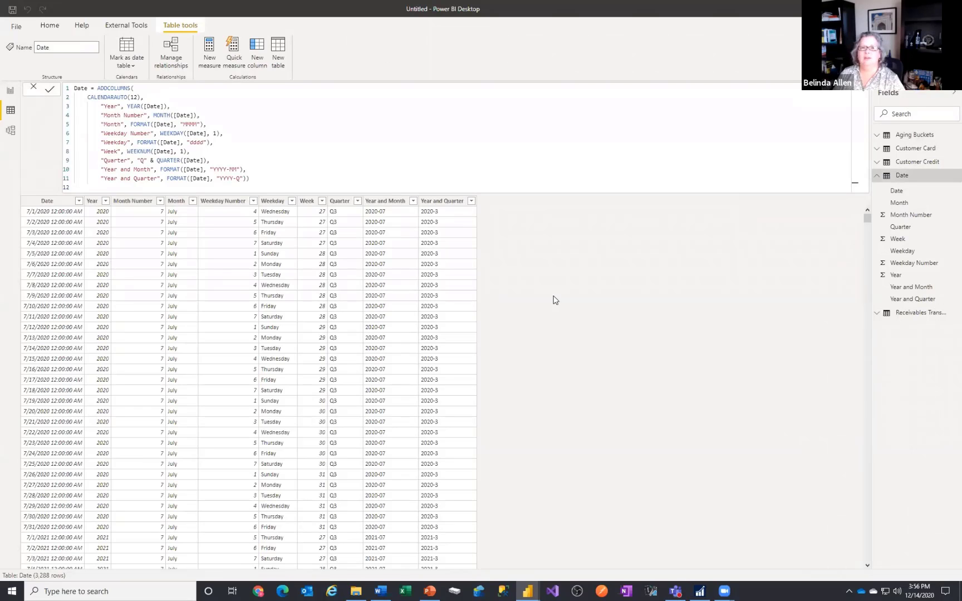
click(47, 201)
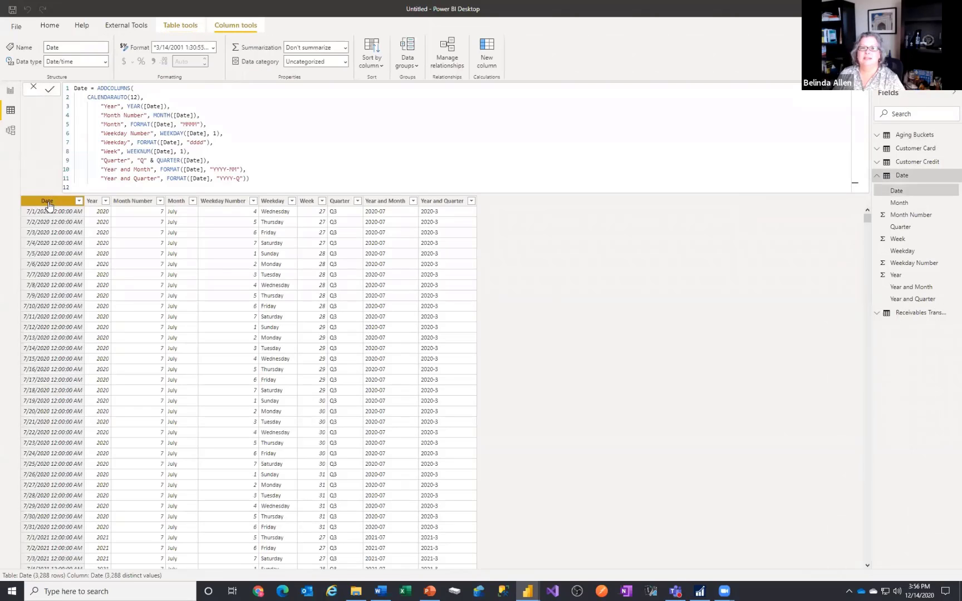
click(212, 47)
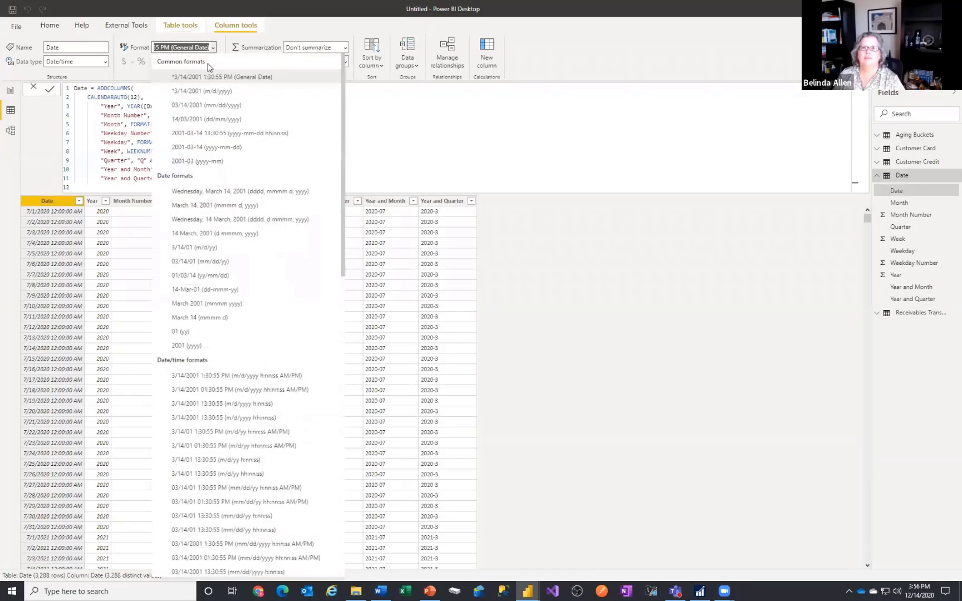
click(202, 92)
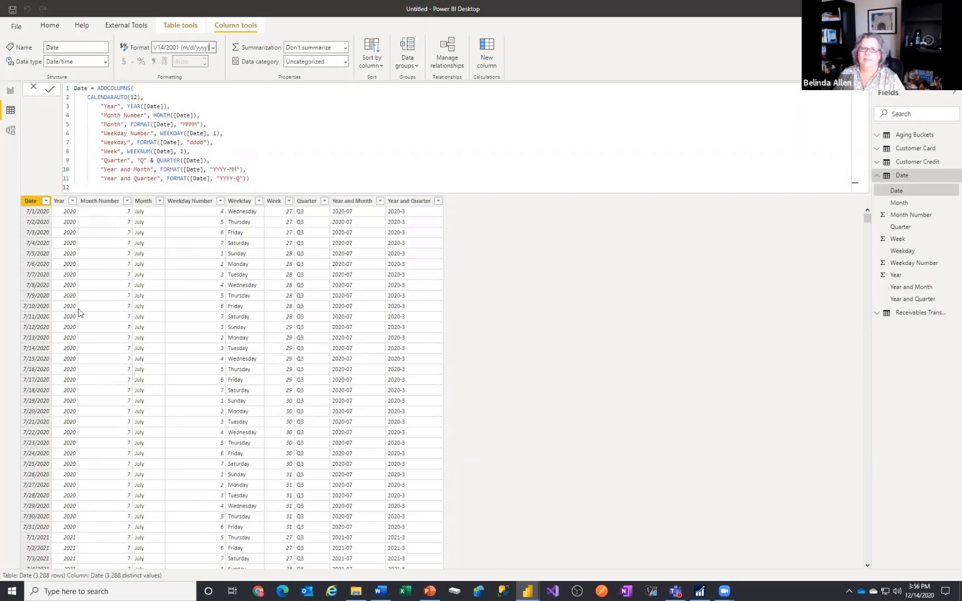
click(104, 62)
click(61, 135)
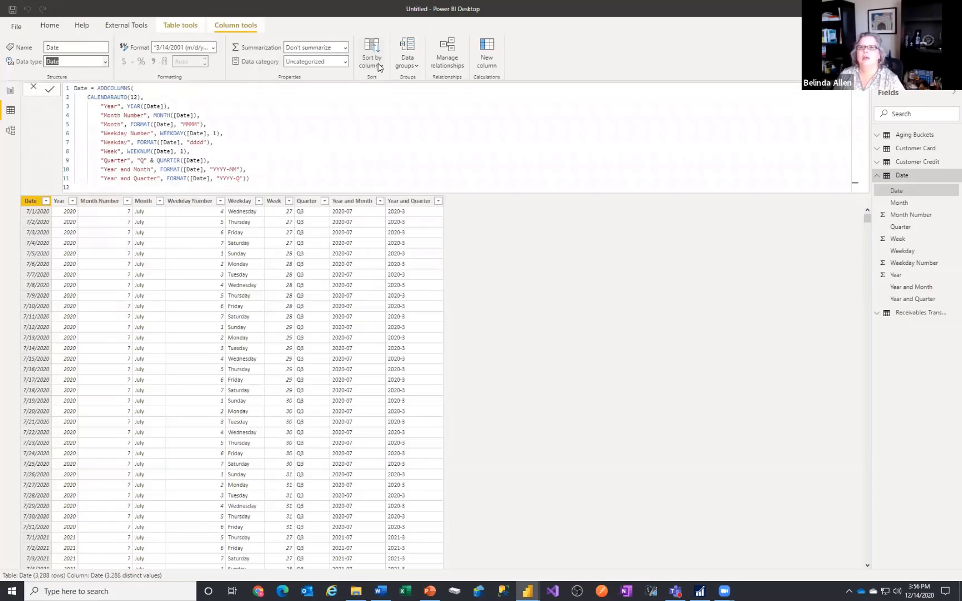
Mark the Date table as a date table using its Date column, and sort the rows by Date ascending
click(180, 27)
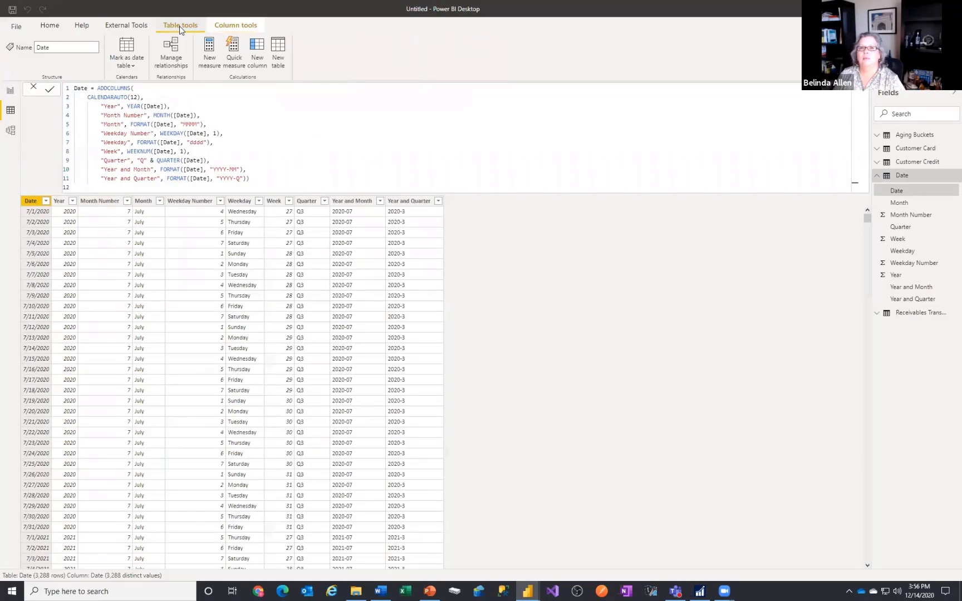
click(126, 54)
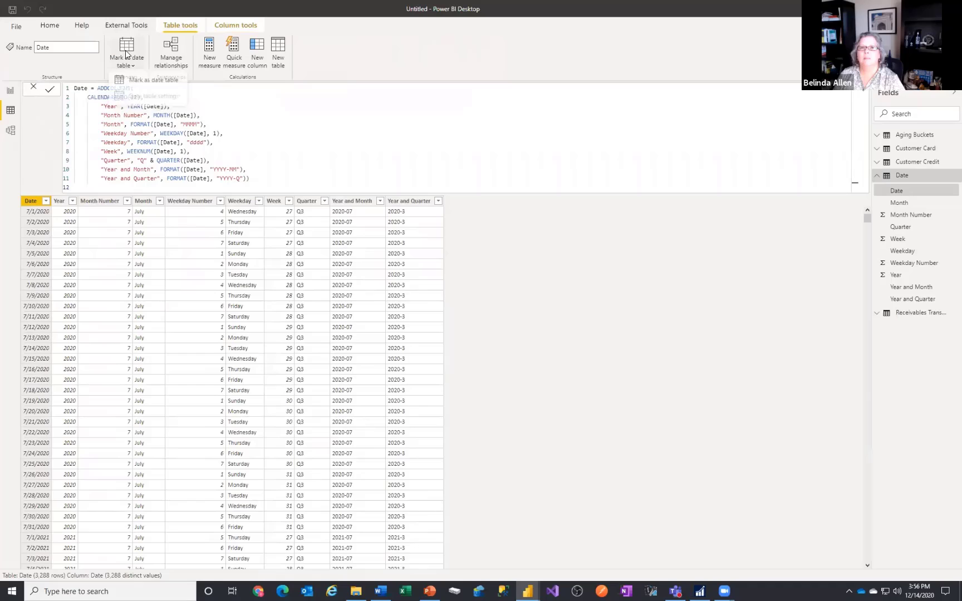
click(132, 82)
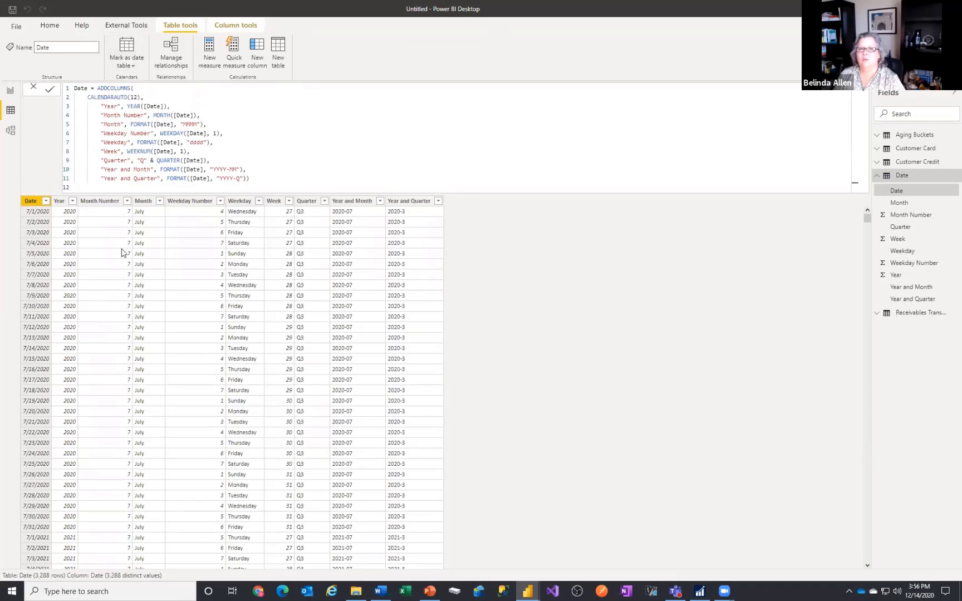
click(490, 284)
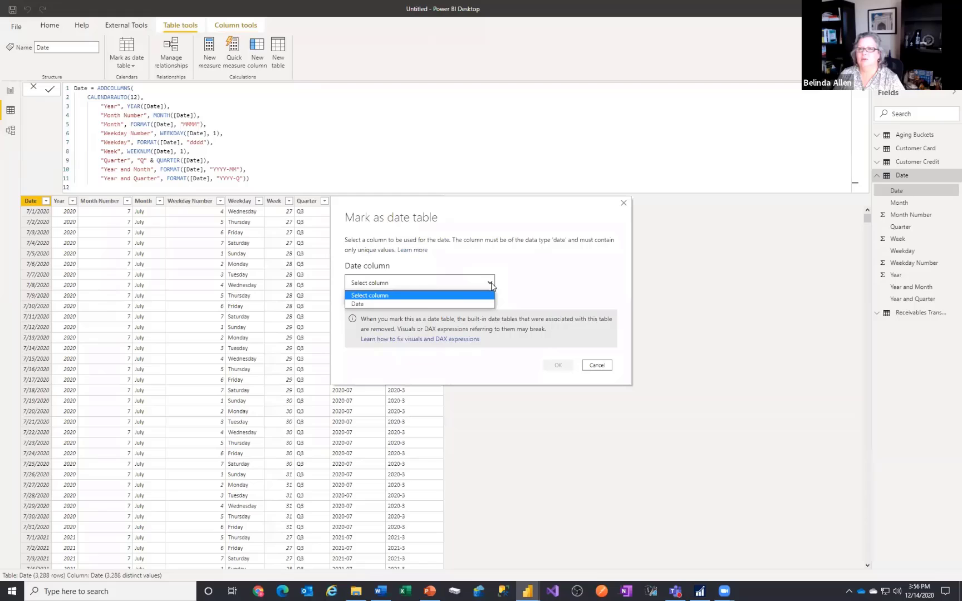
click(467, 303)
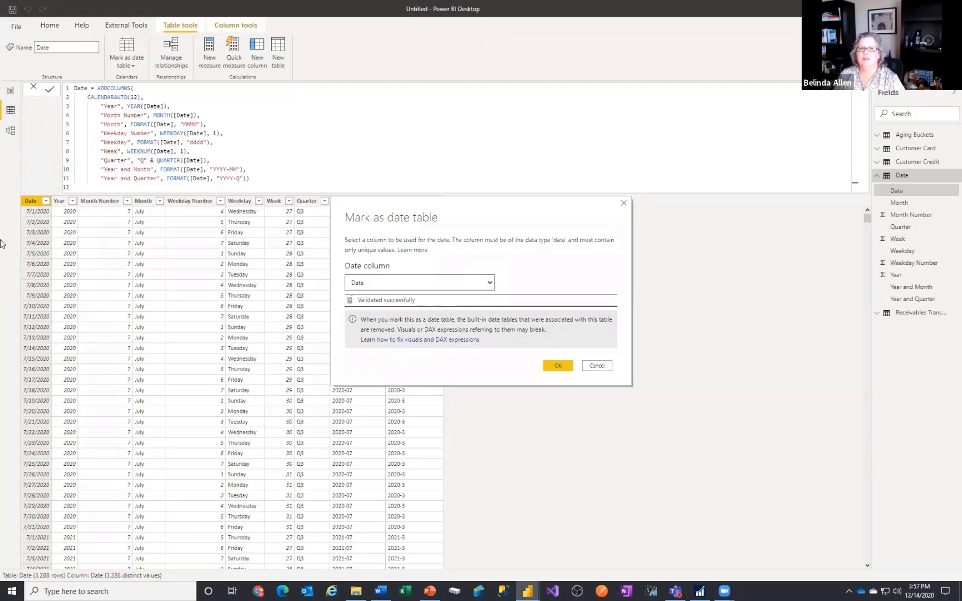
click(557, 366)
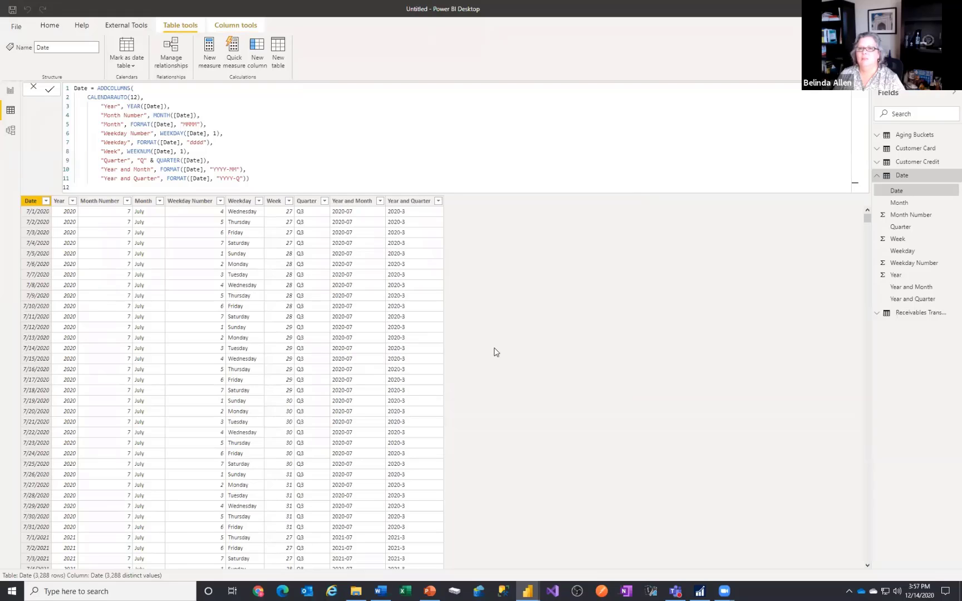
click(47, 203)
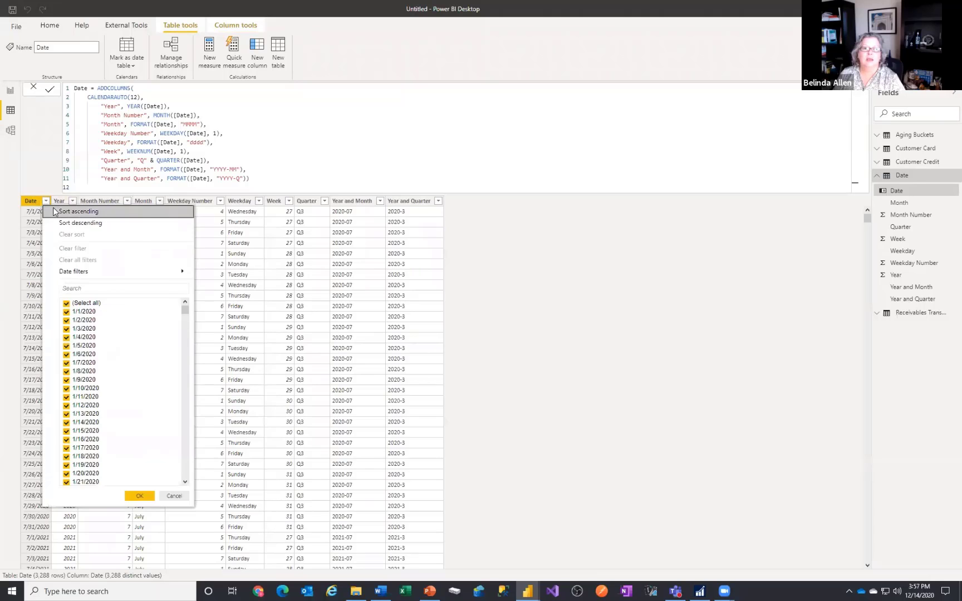
click(57, 213)
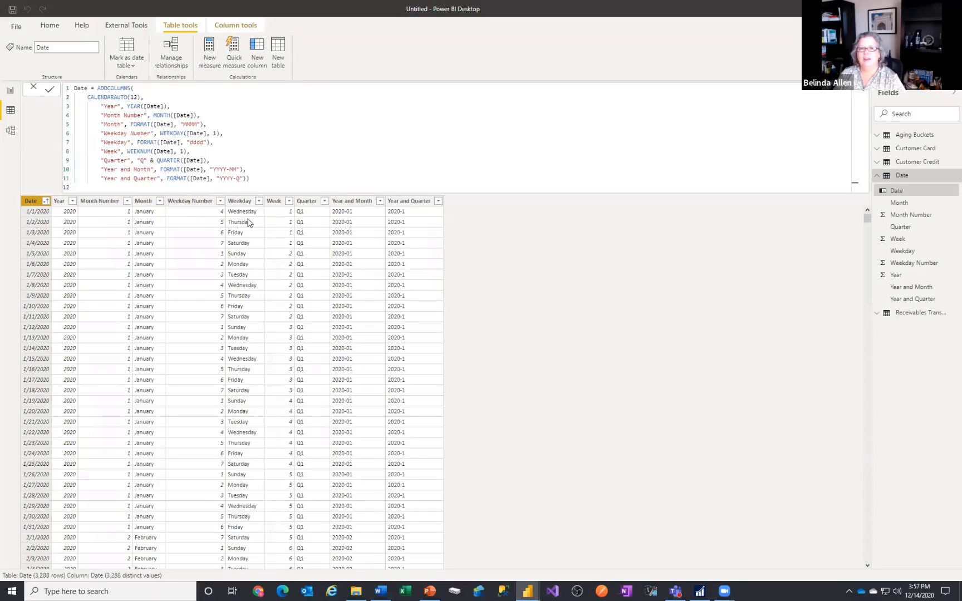
Set the Month column to sort by Month Number and the Weekday column to sort by Weekday Number
click(146, 202)
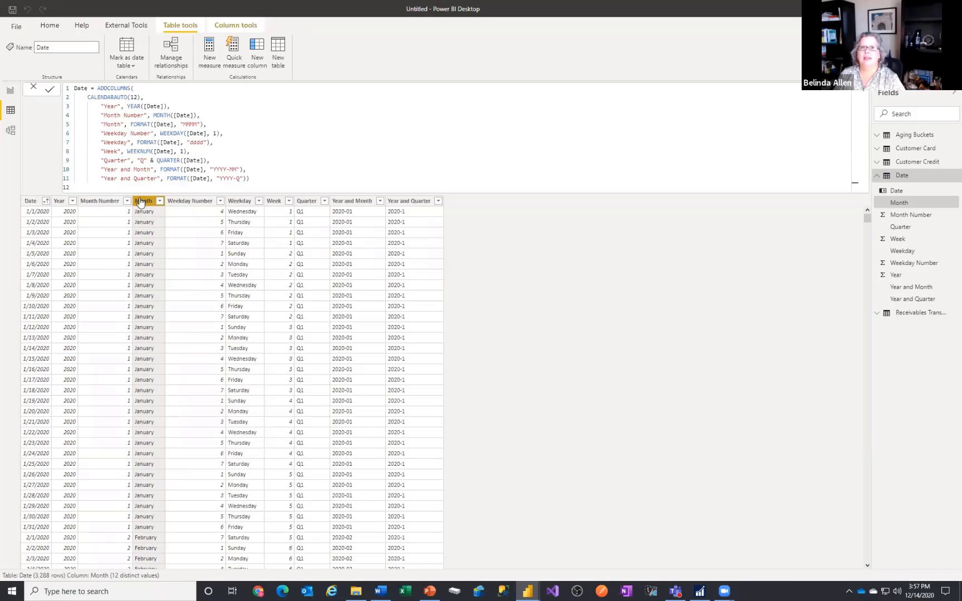
click(240, 26)
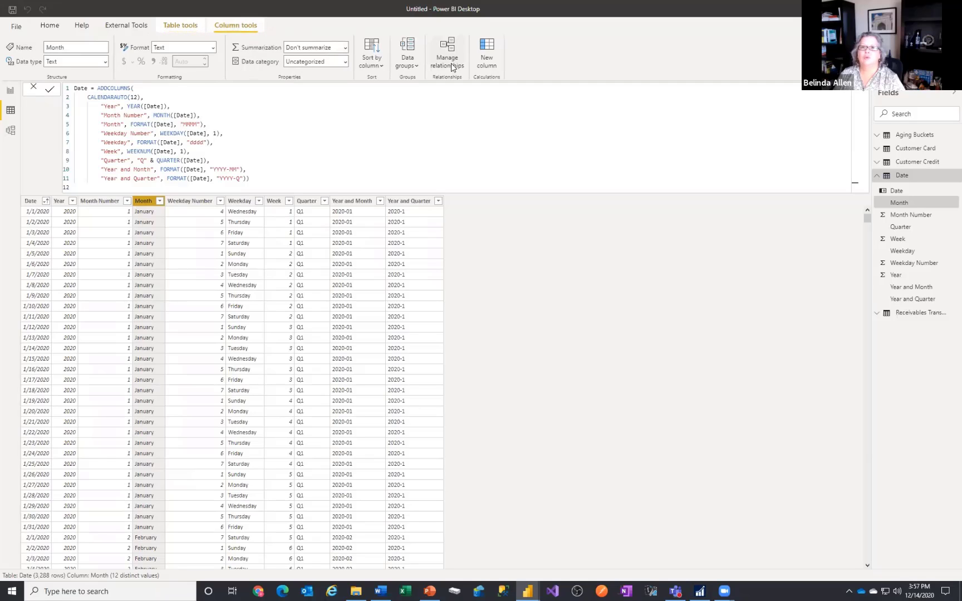
click(371, 56)
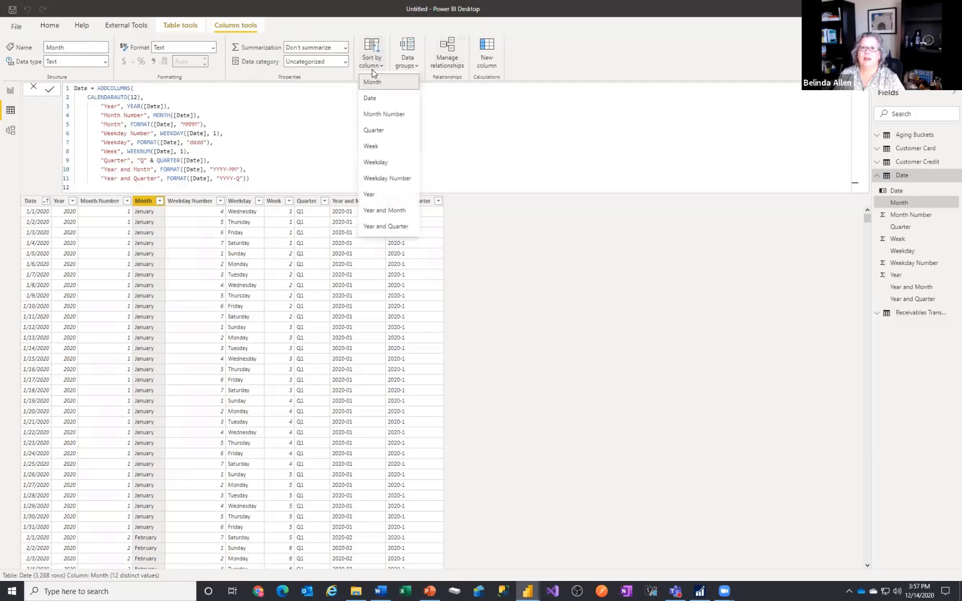
click(374, 115)
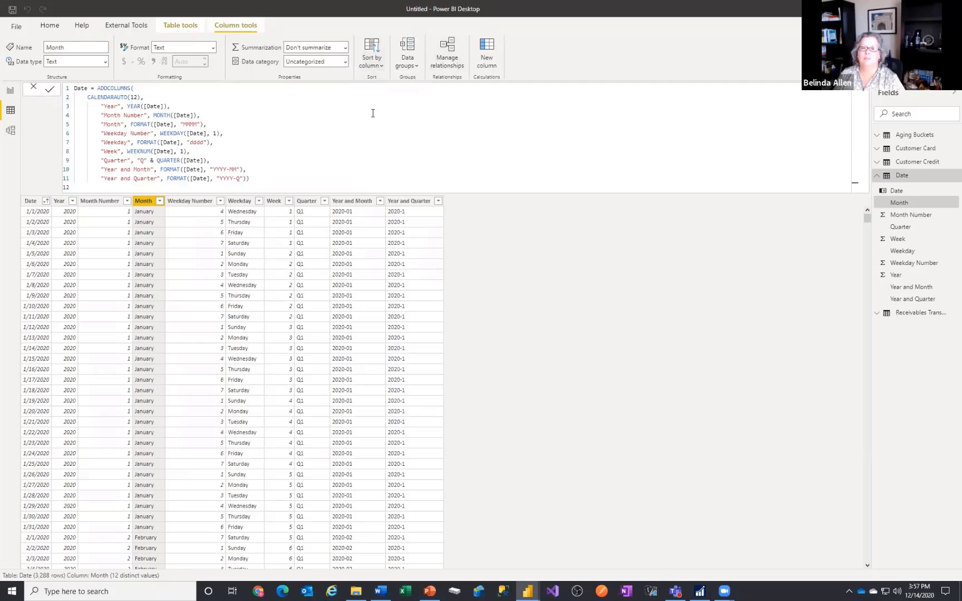
click(240, 201)
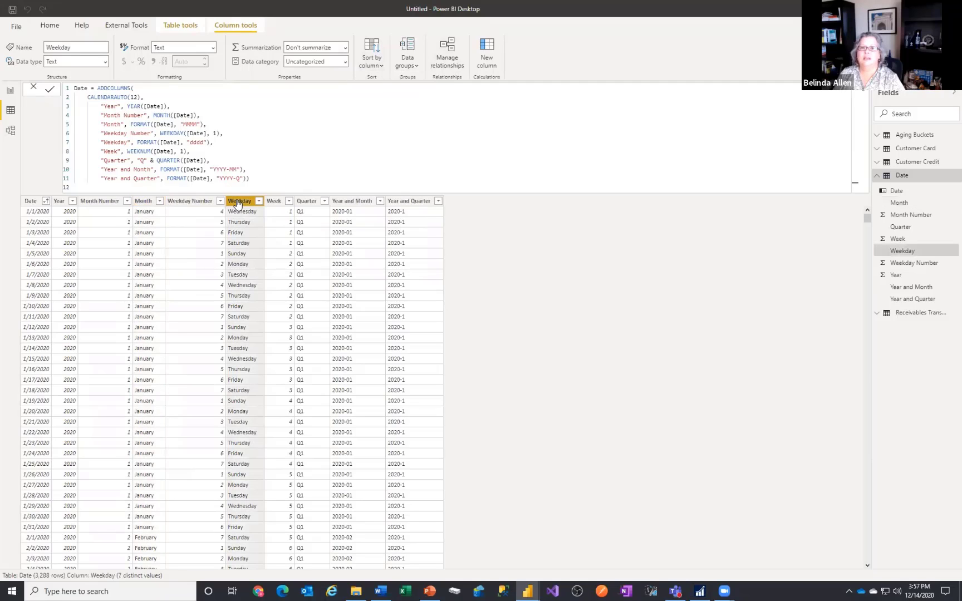
click(372, 58)
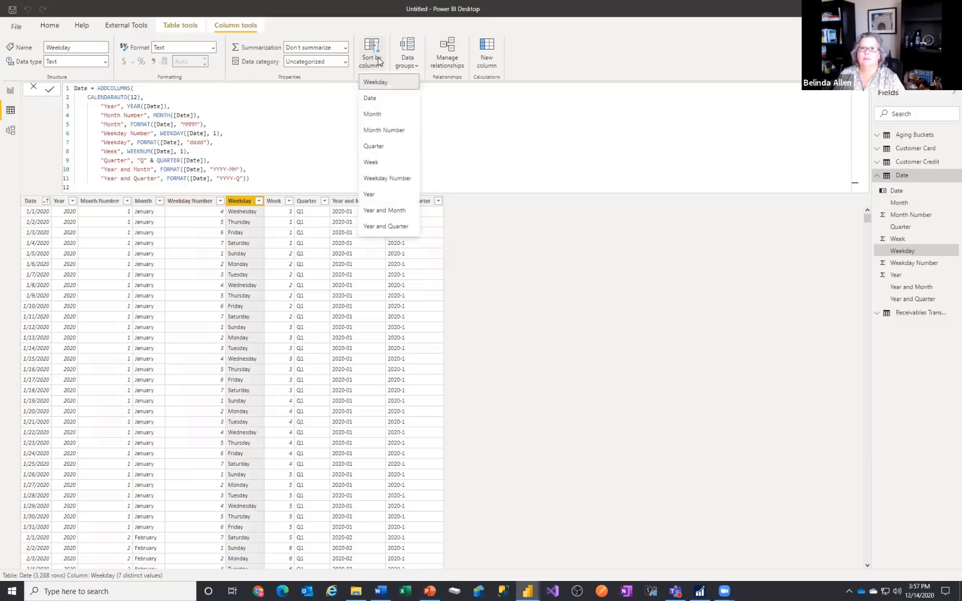
click(387, 177)
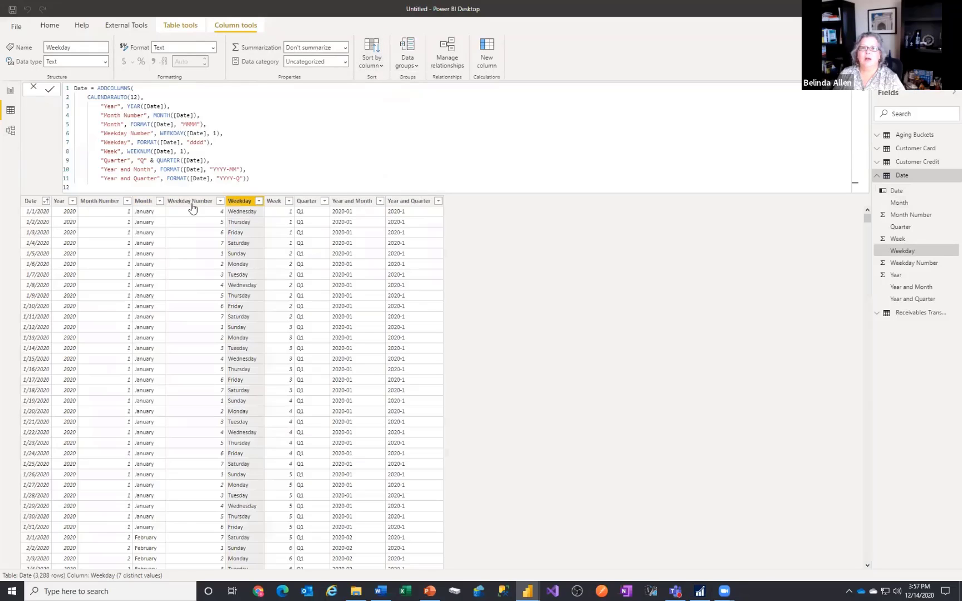
Hide the Weekday Number column of the Date table in report view
click(191, 205)
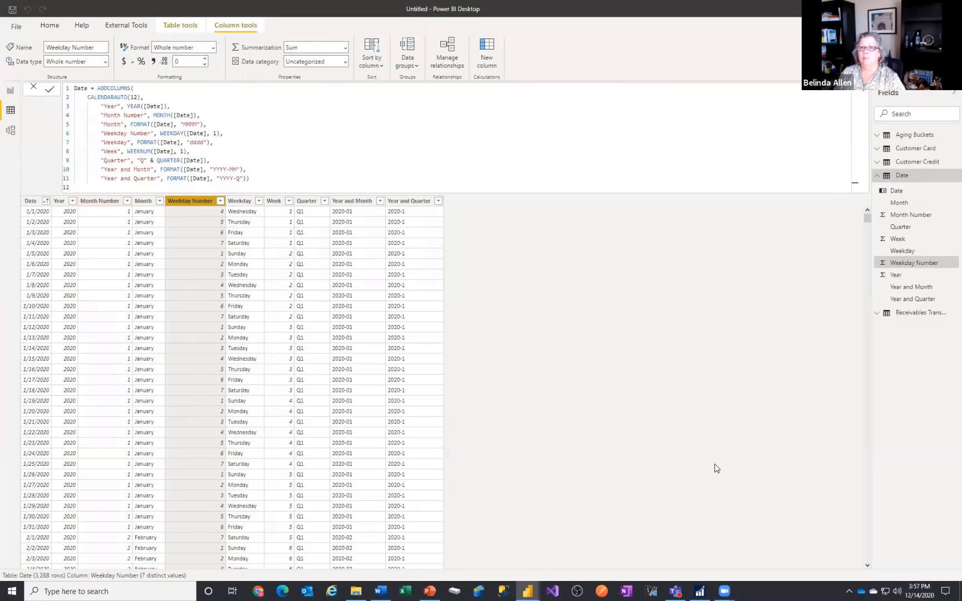
right_click(194, 203)
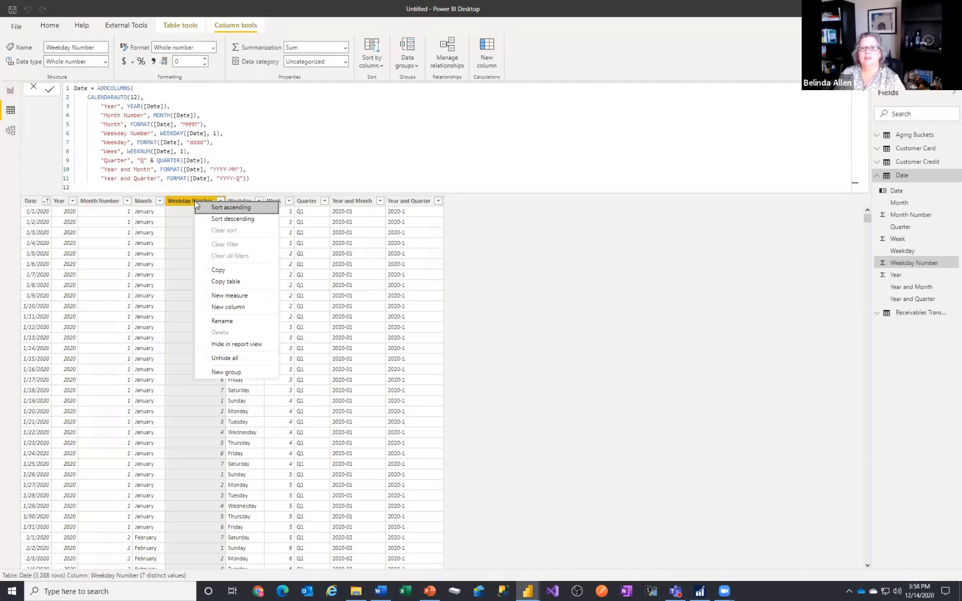
click(224, 344)
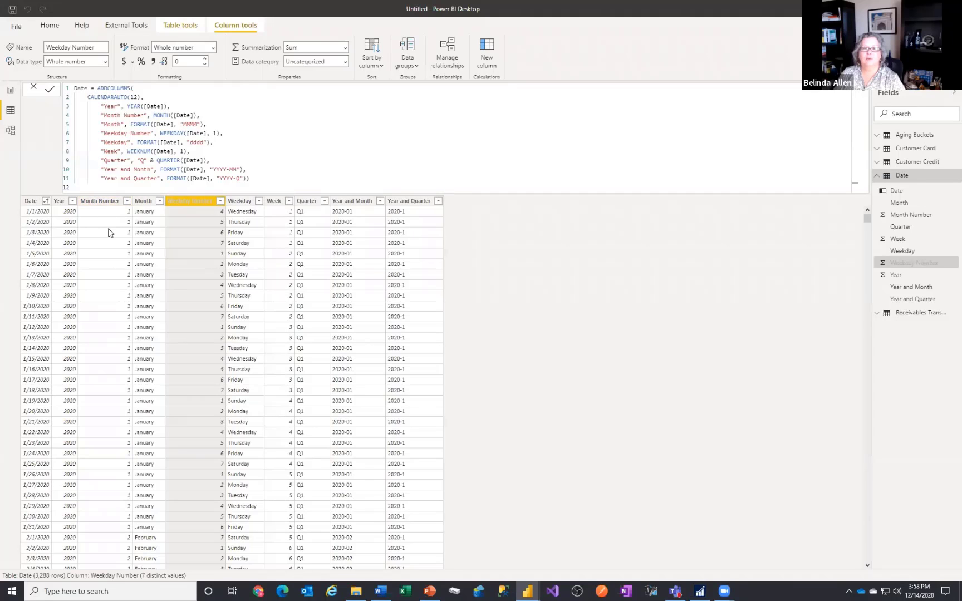
Hide the Month Number column of the Date table in report view, and collapse the Date table's field list
click(98, 204)
right_click(98, 204)
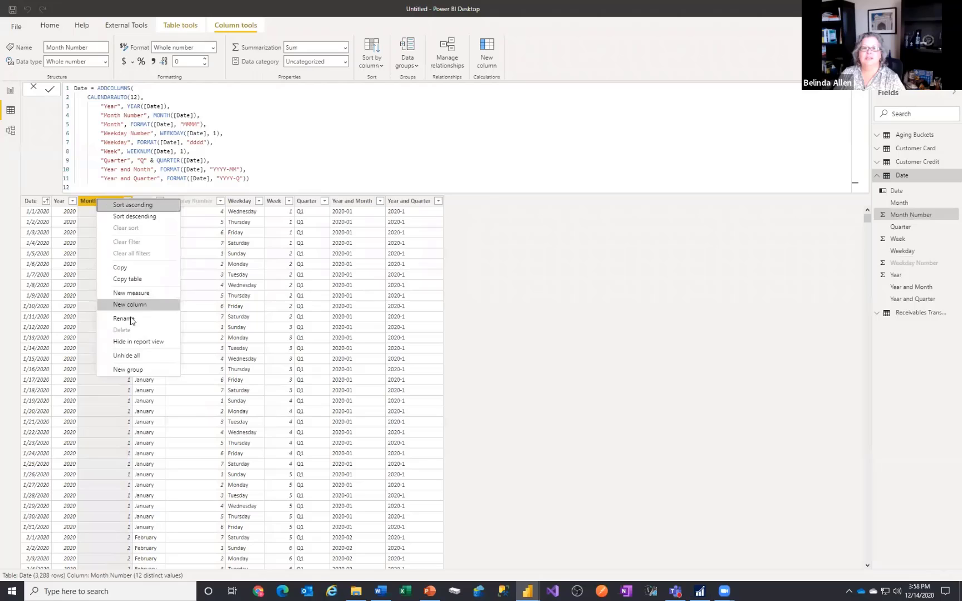
click(137, 341)
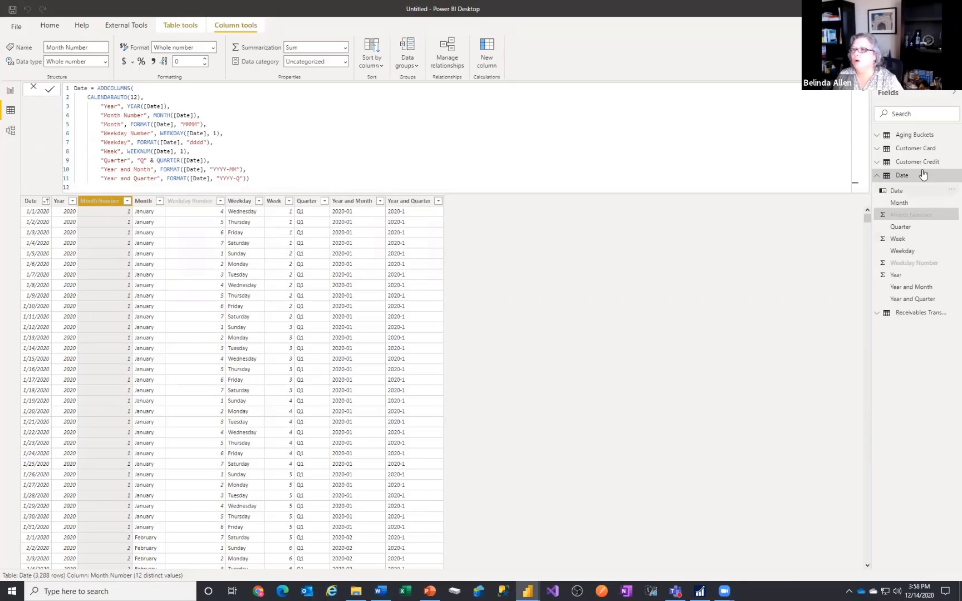
click(878, 177)
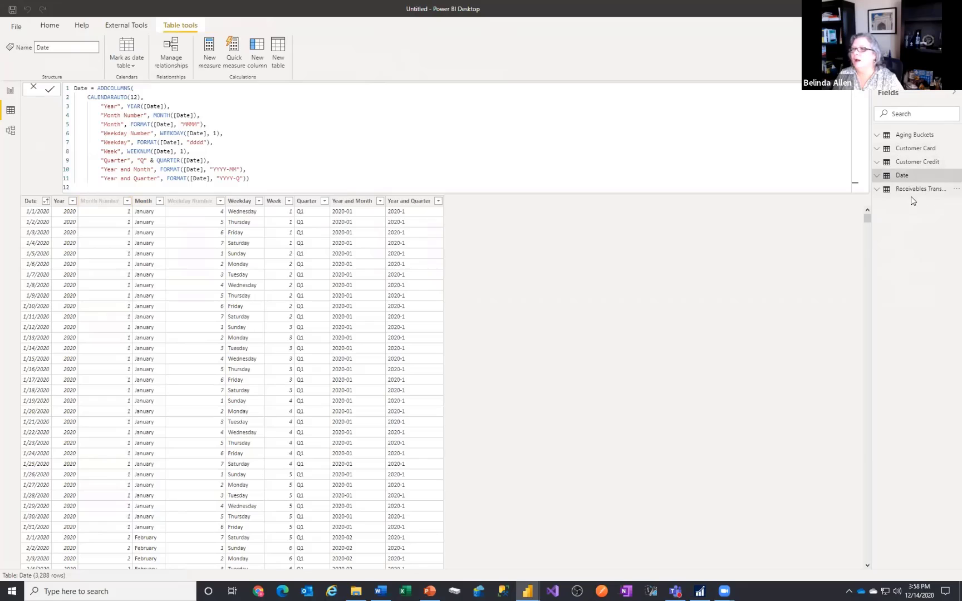
In the Aging Buckets table, sort the Aging Bucket column by Aging Bucket ID and hide Aging Bucket ID in report view
click(914, 135)
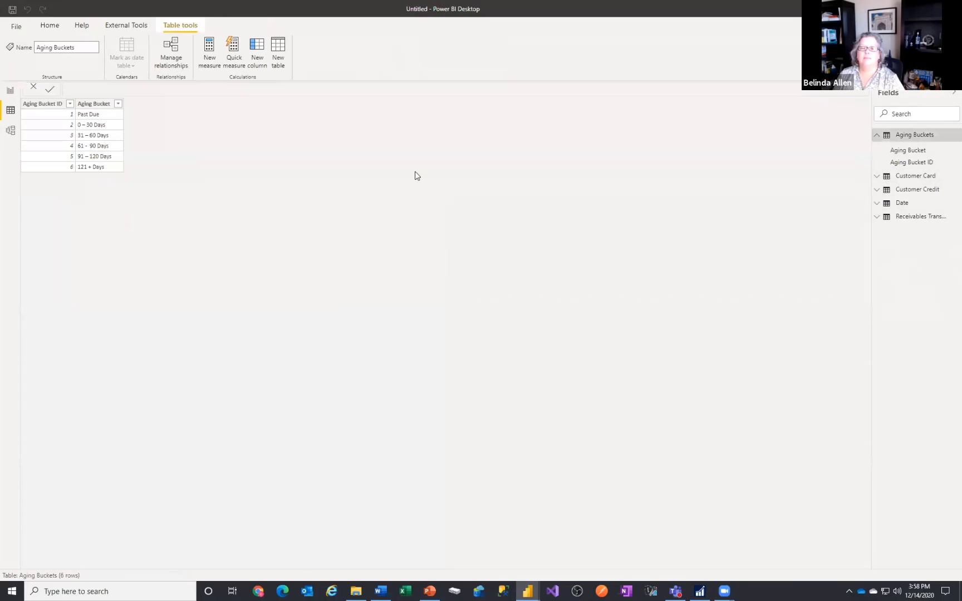
click(88, 105)
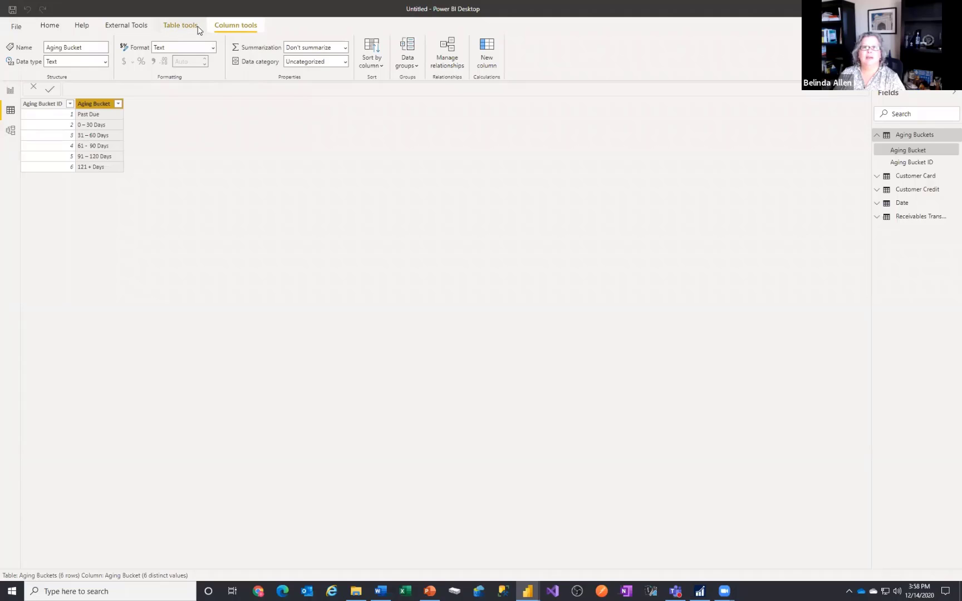
click(370, 61)
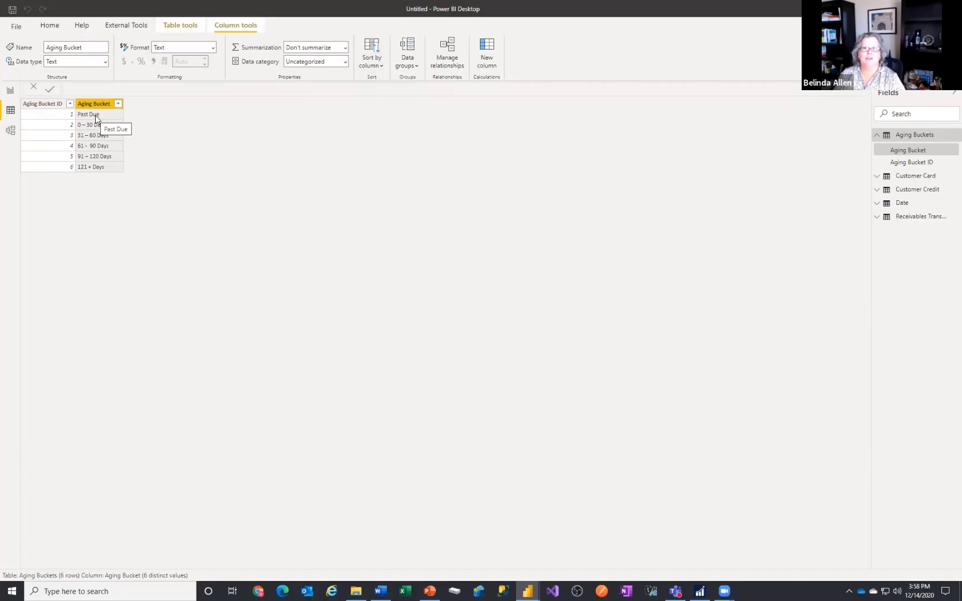
click(72, 116)
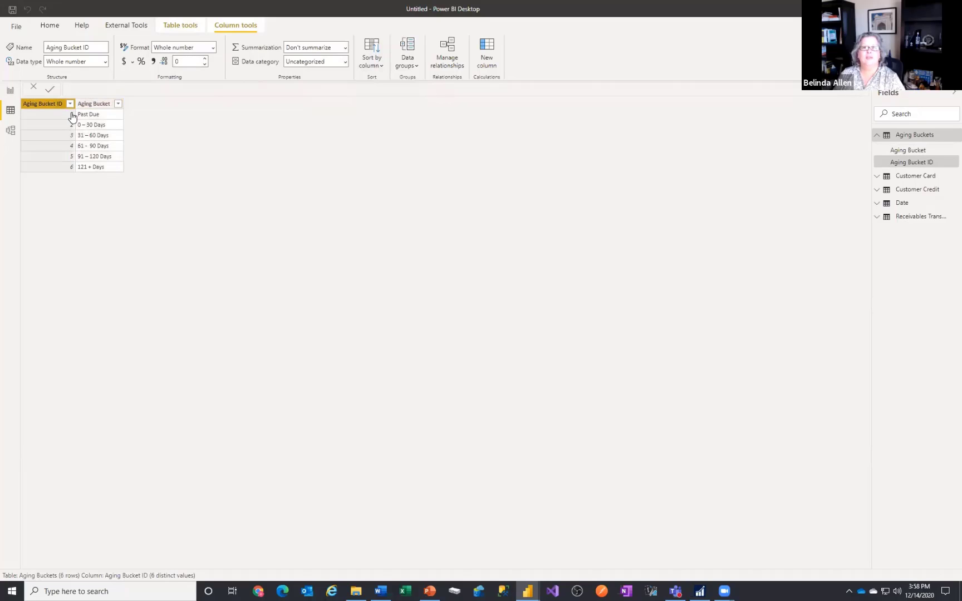
right_click(72, 115)
click(77, 282)
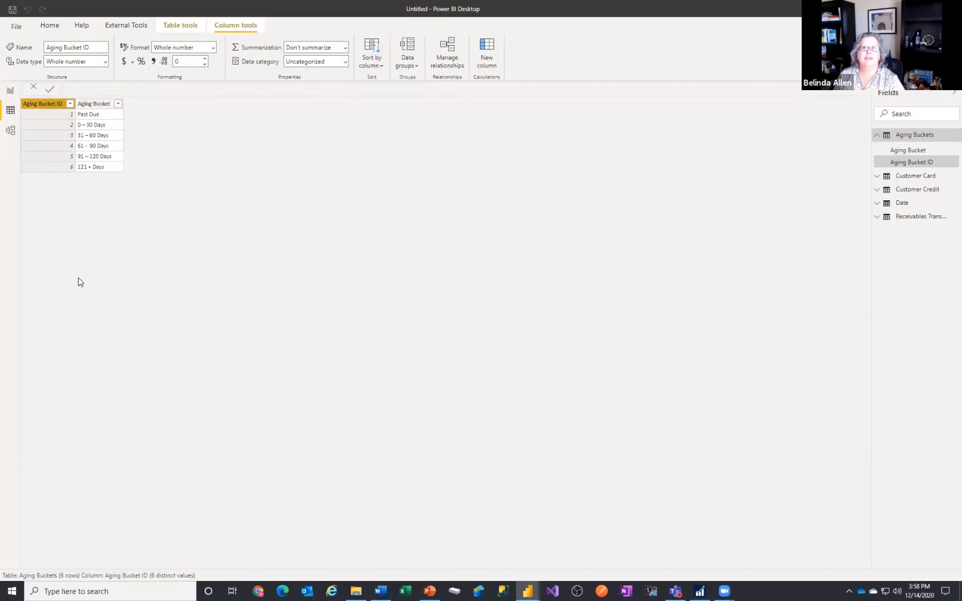
Show the model diagram, move the Date table beside Customer Card, and place Receivables Transactions below Aging Buckets and Customer Card
click(10, 130)
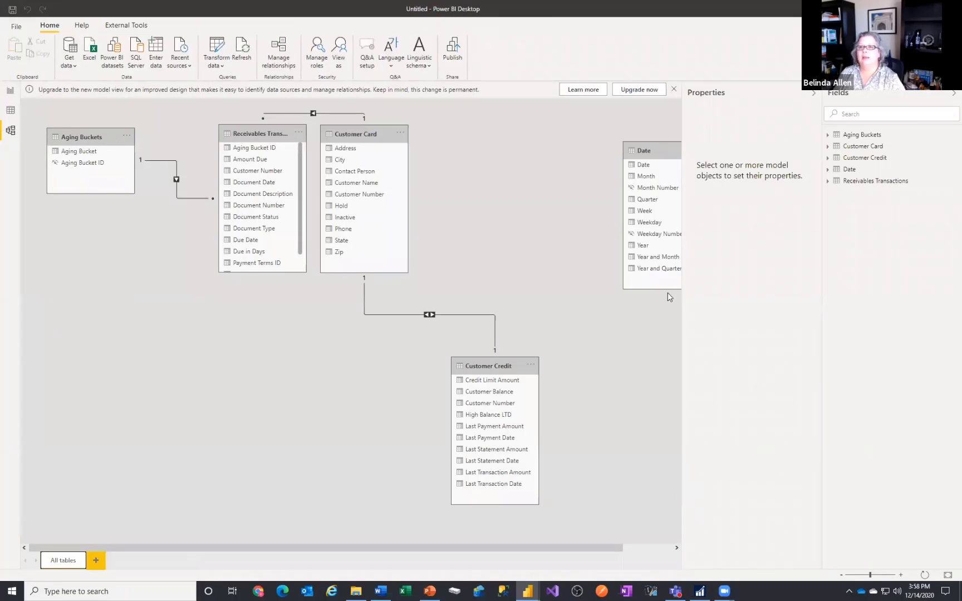
drag(665, 149, 534, 149)
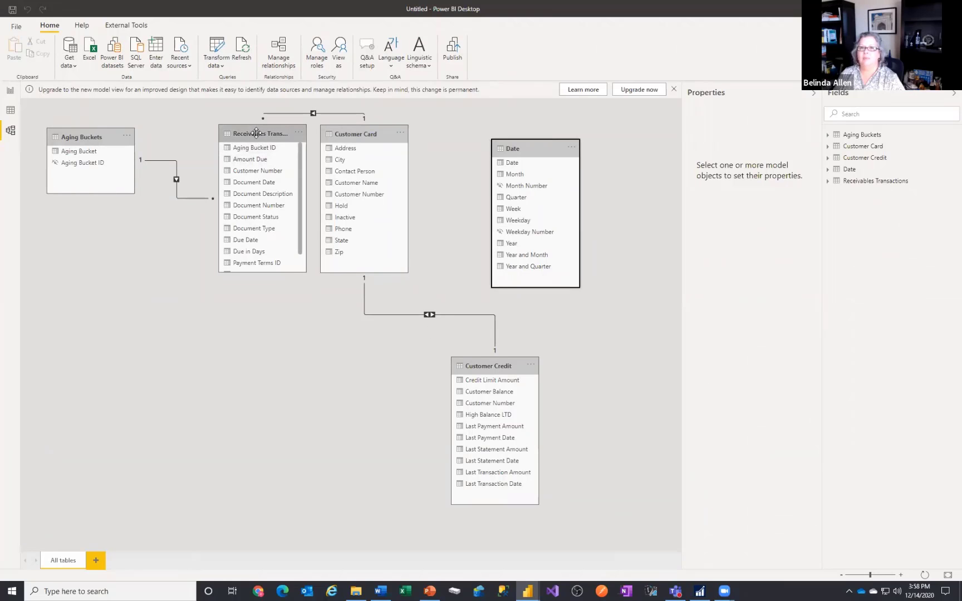
drag(256, 134, 212, 298)
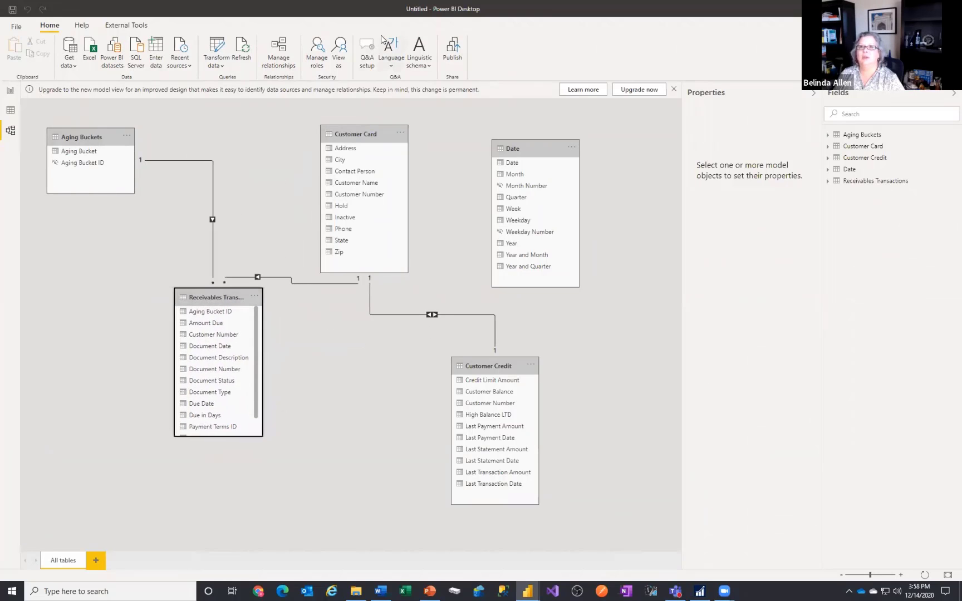
Delete all existing relationships between Customer Credit, Customer Card, Receivables Transactions and Aging Buckets
click(284, 49)
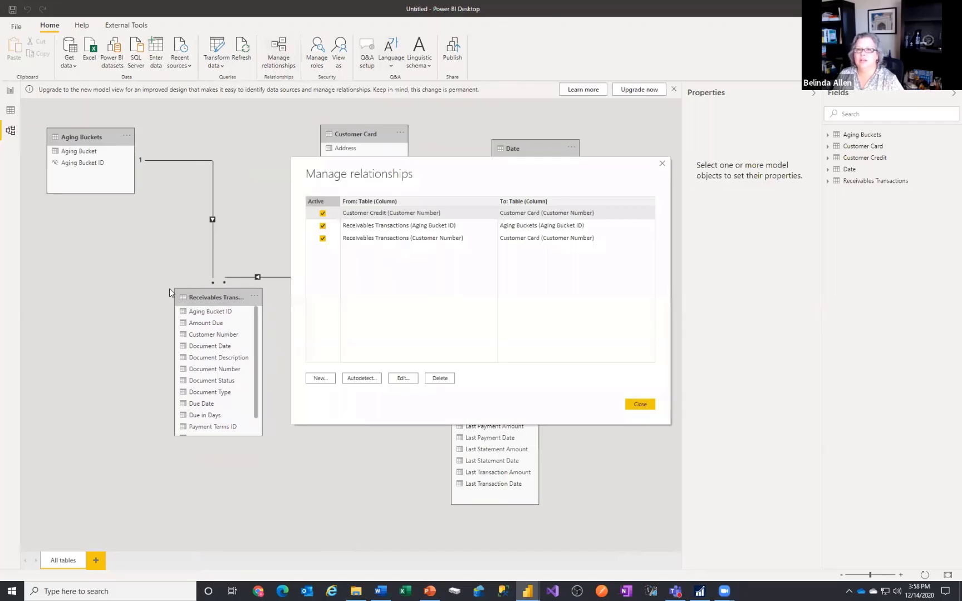
click(439, 379)
click(564, 319)
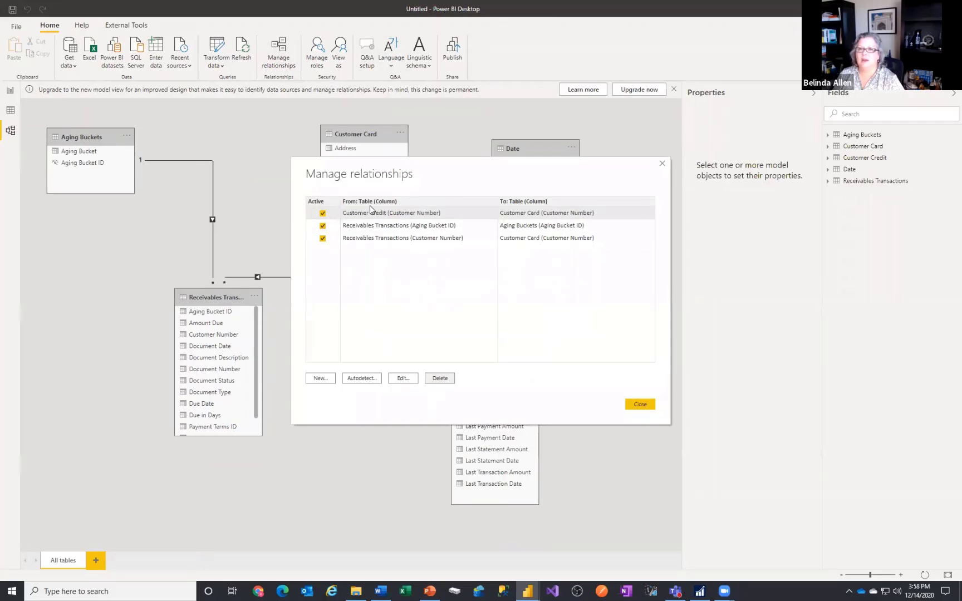
click(443, 378)
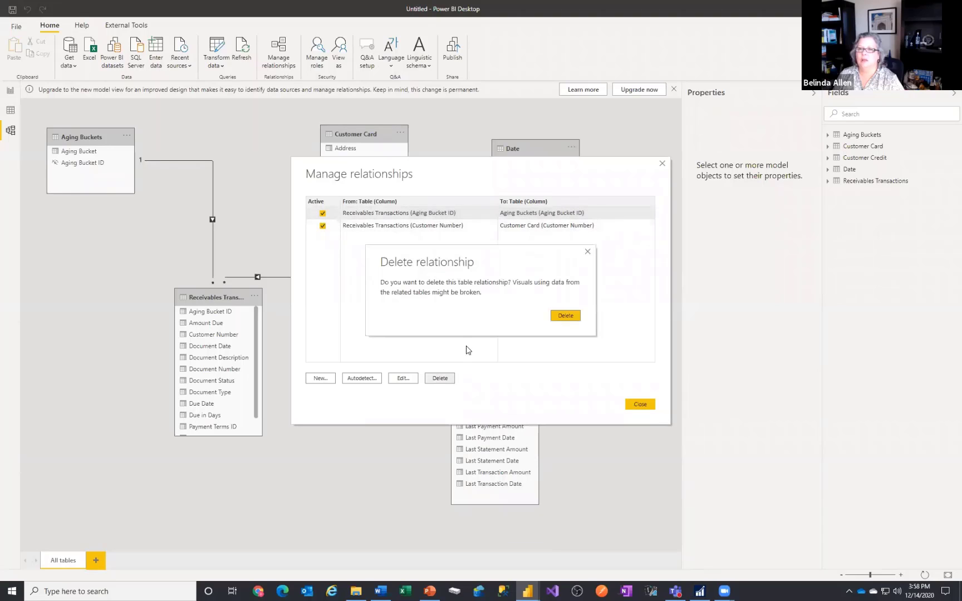
click(563, 318)
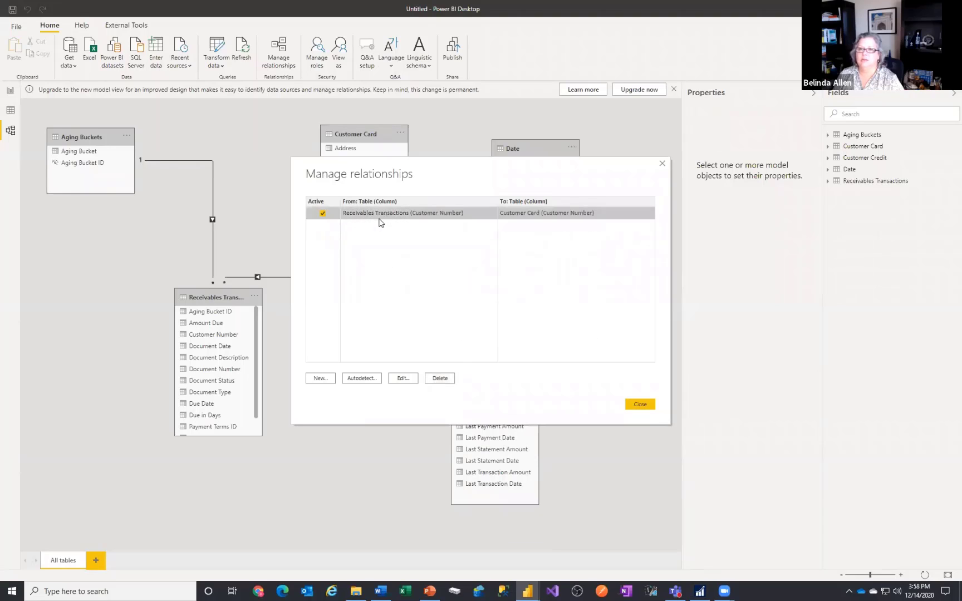
click(442, 379)
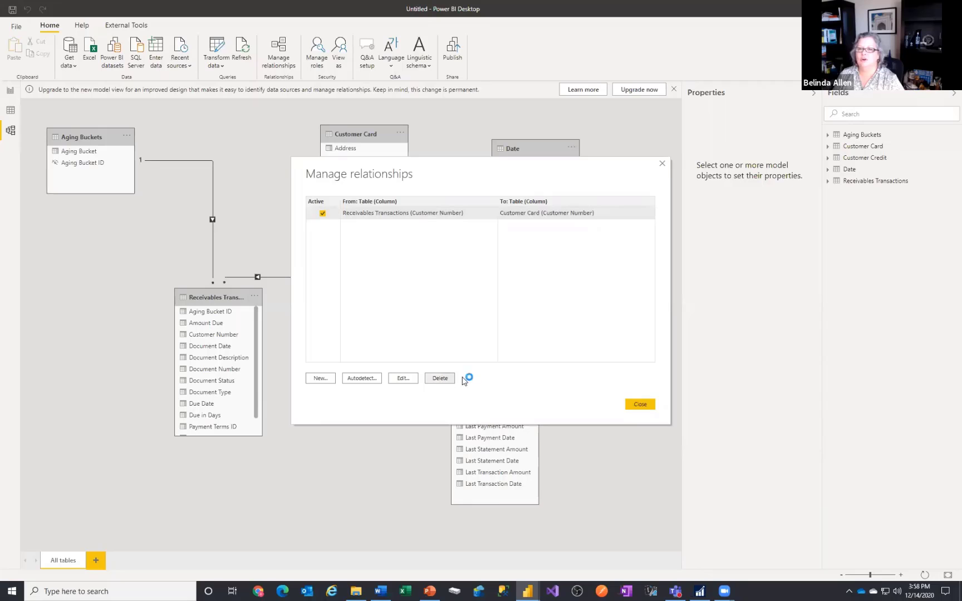
click(573, 316)
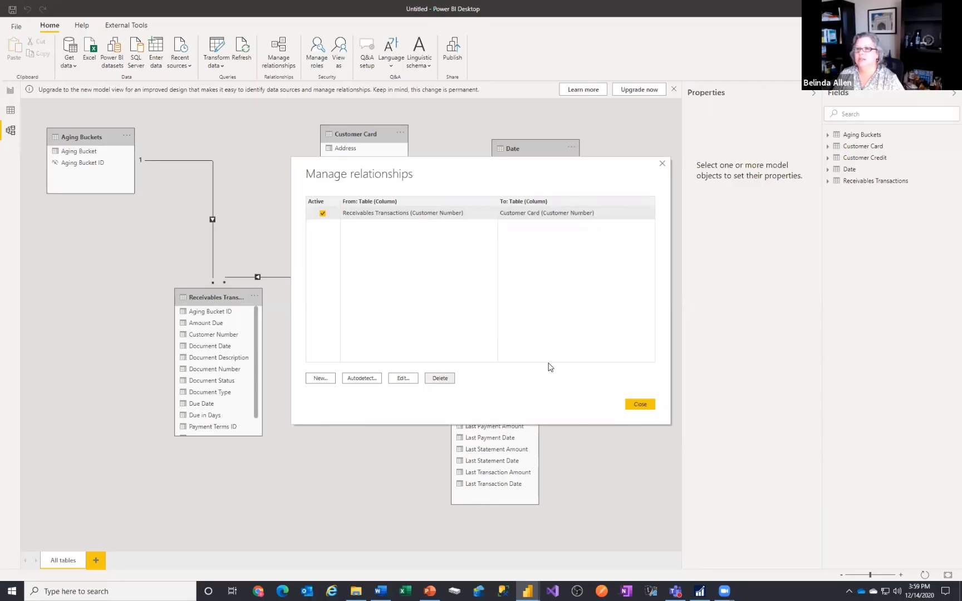
click(639, 405)
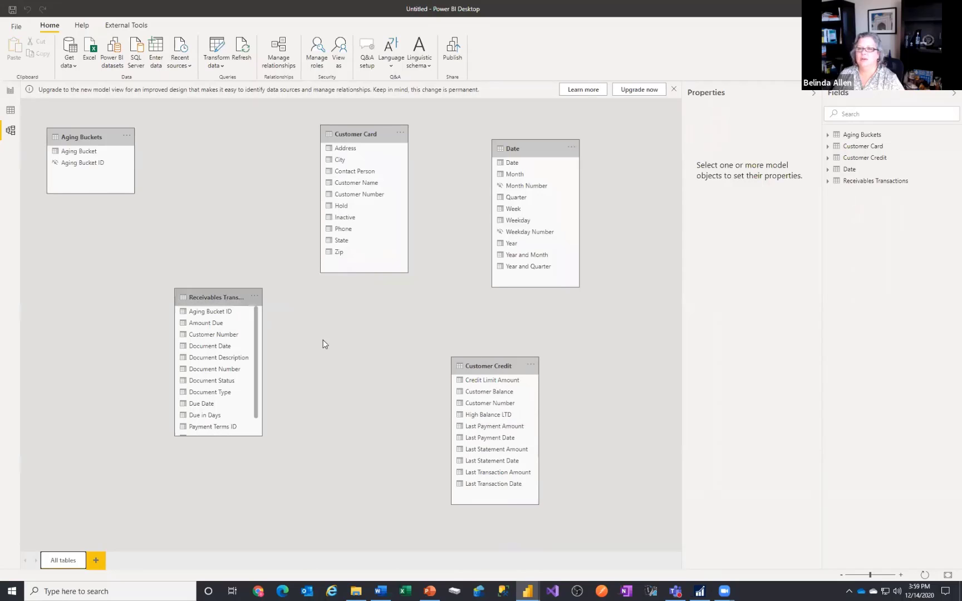
Arrange the diagram around Receivables Transactions: Aging Buckets on its left, Date above, Customer Card on its right, and Customer Credit beyond Customer Card
drag(248, 296, 312, 270)
drag(81, 138, 108, 319)
drag(288, 270, 301, 306)
drag(553, 142, 236, 90)
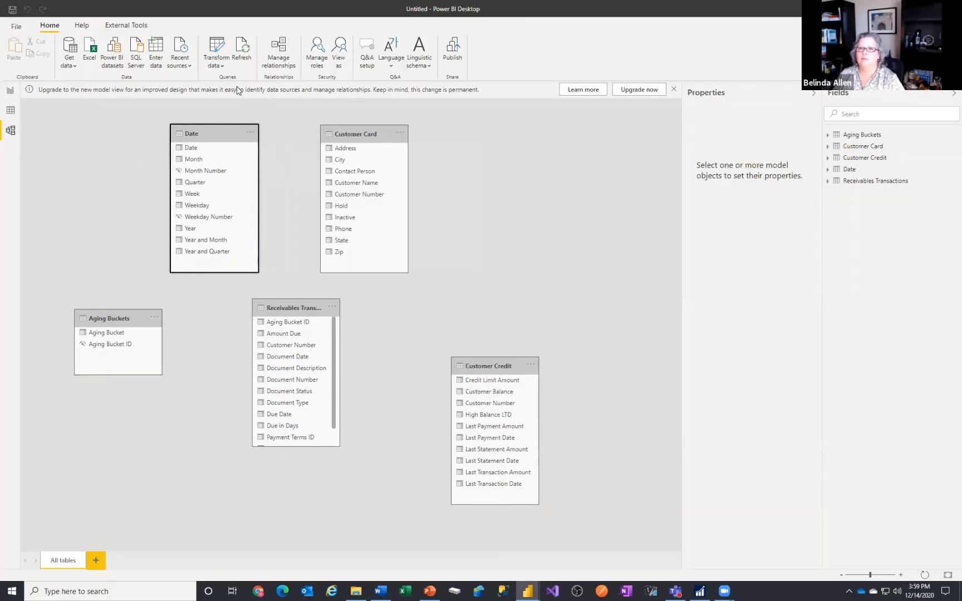
drag(369, 149, 437, 209)
drag(483, 367, 594, 142)
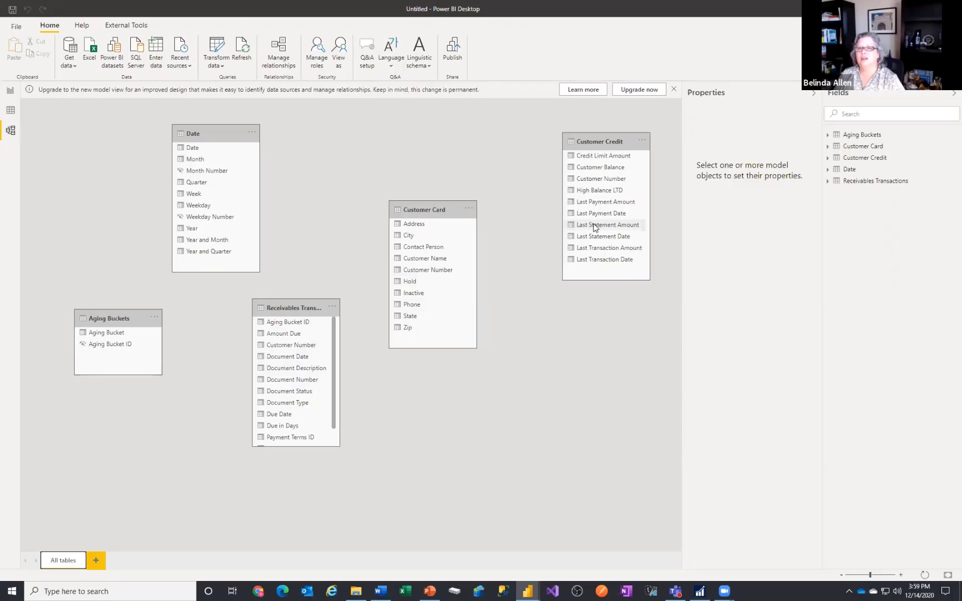
Create an active many-to-one relationship from Receivables Transactions to Aging Buckets on Aging Bucket ID, with Single cross filter direction
click(278, 53)
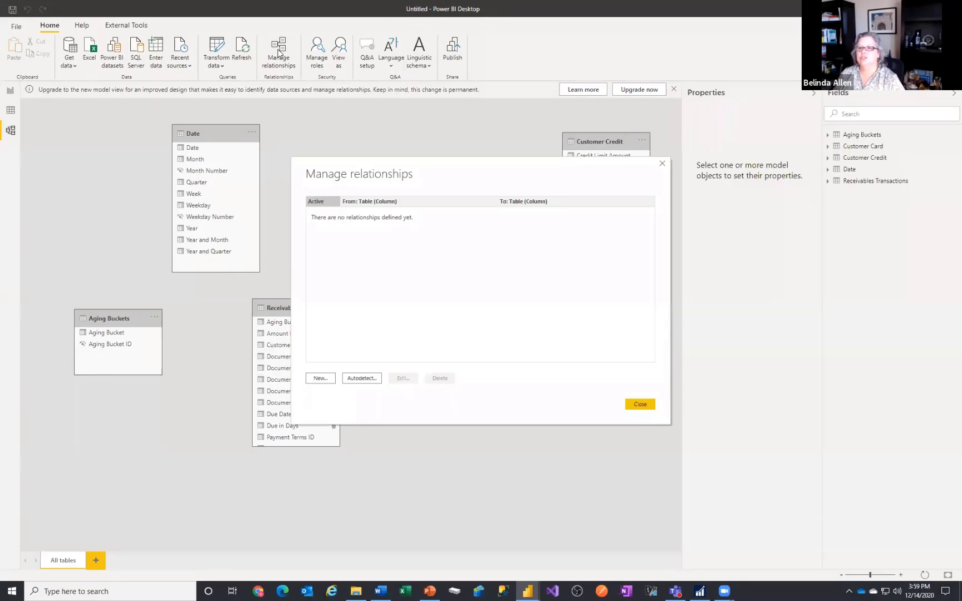
click(381, 591)
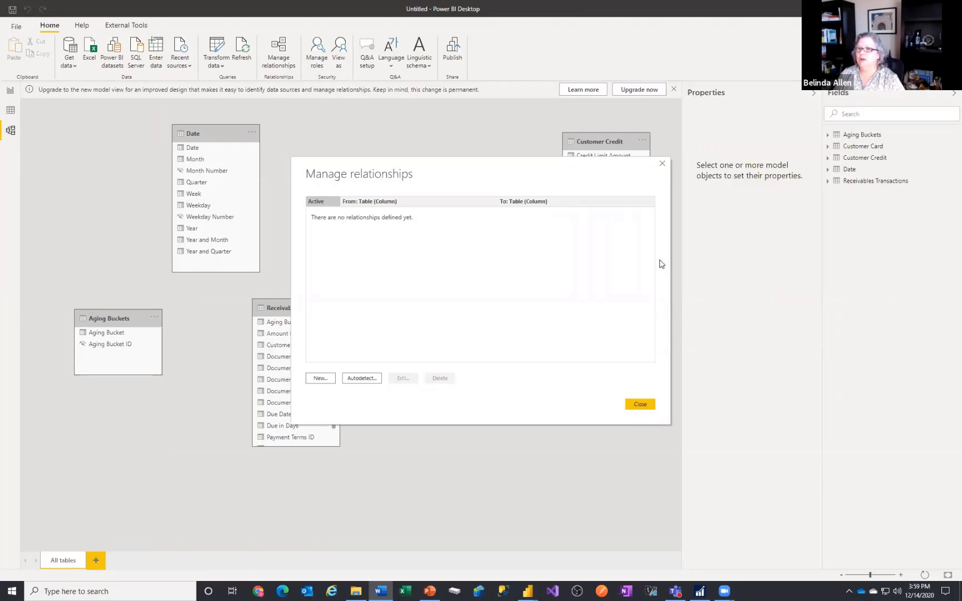
click(318, 380)
click(387, 201)
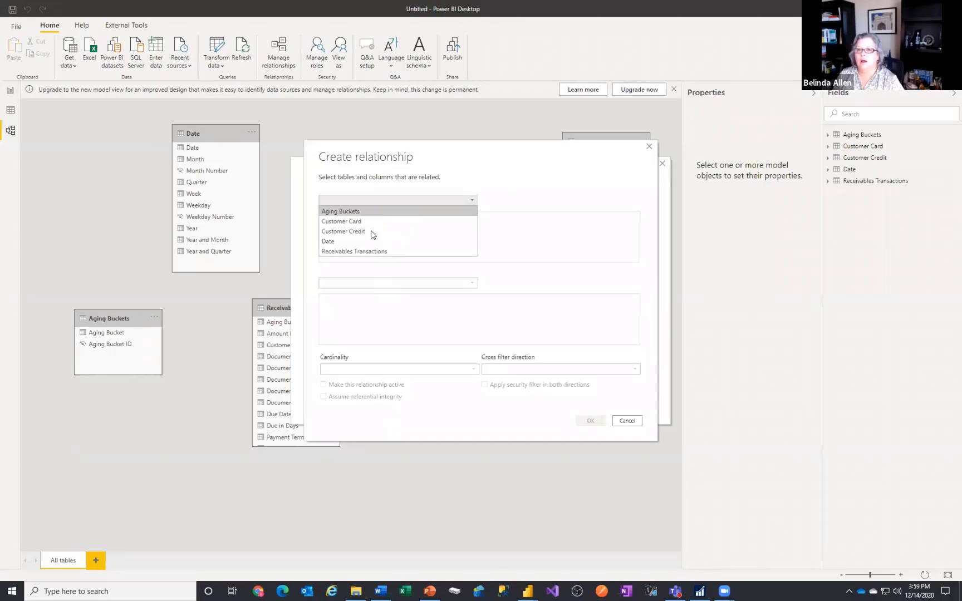
click(370, 251)
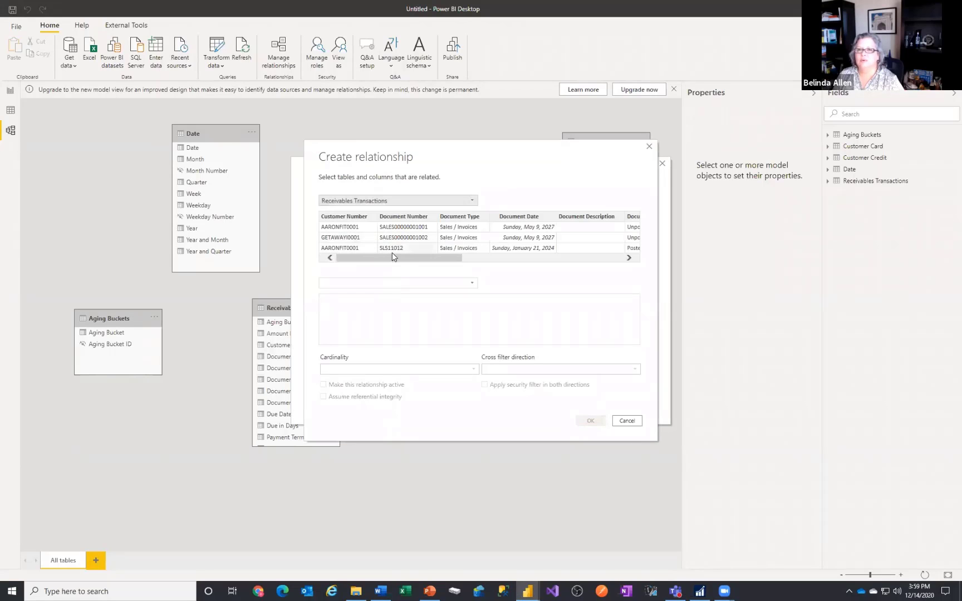
click(381, 284)
click(372, 293)
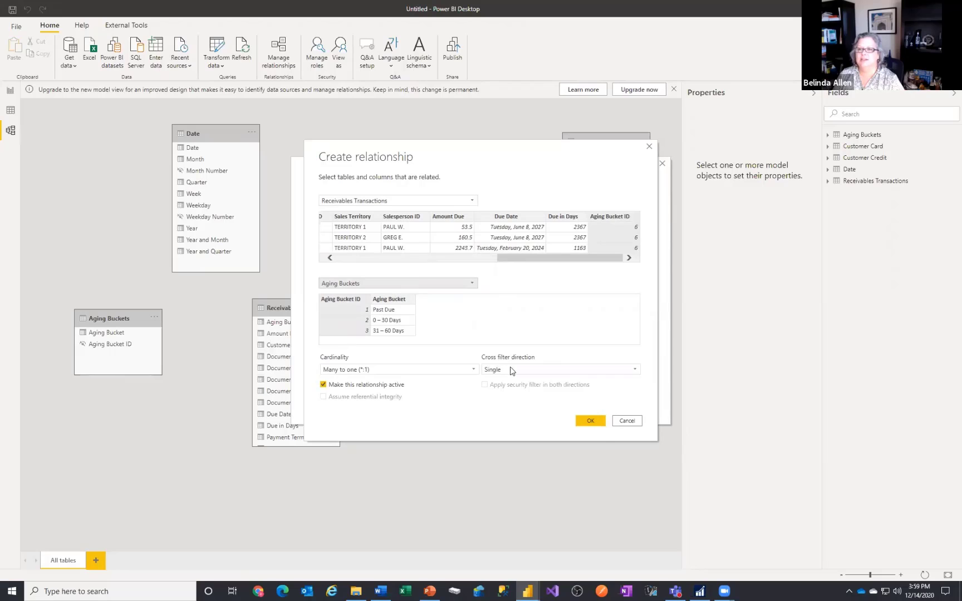
click(592, 420)
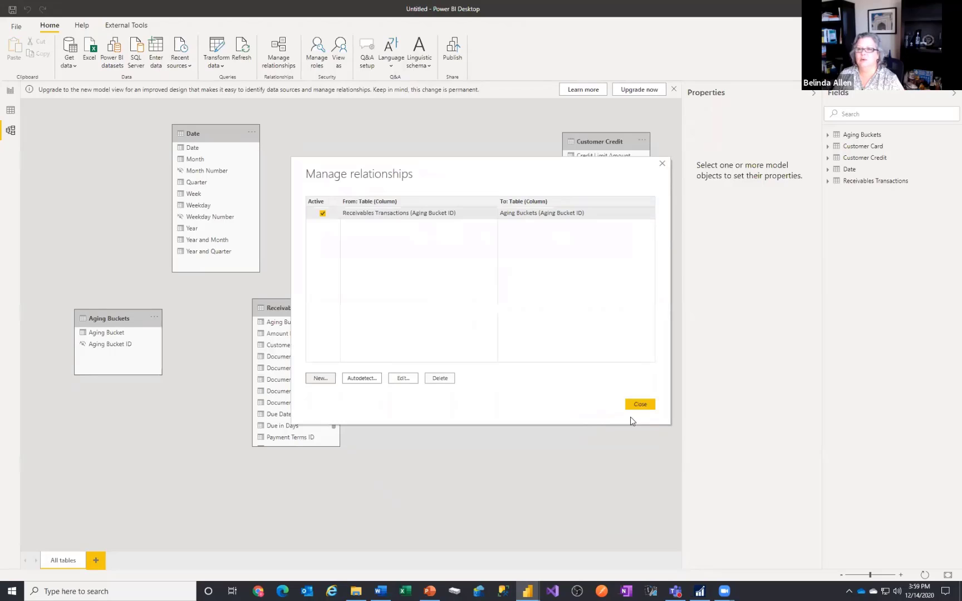
Create an active many-to-one relationship from Receivables Transactions' Due Date to the Date table's Date column, with Single cross filter direction
click(319, 378)
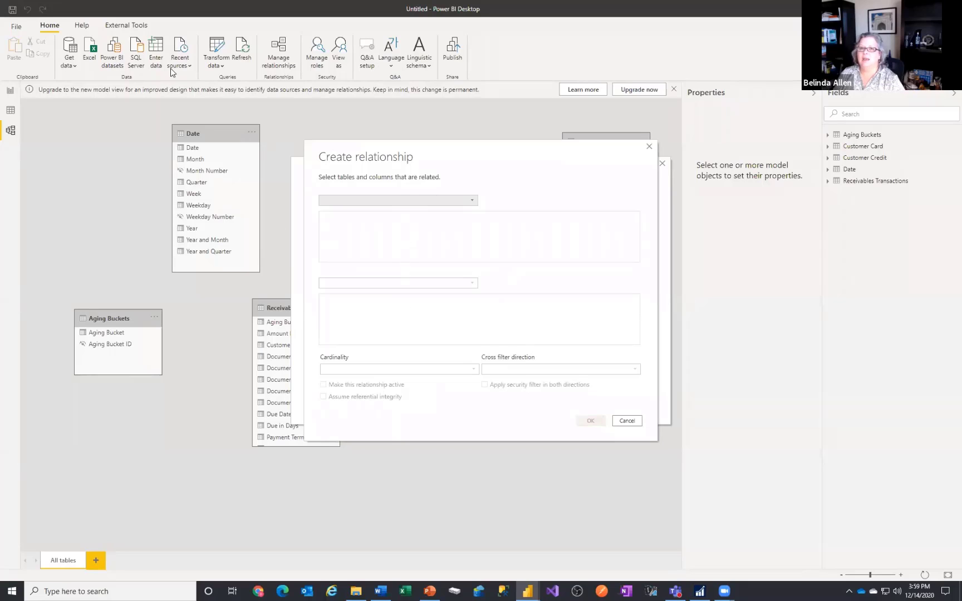
click(443, 201)
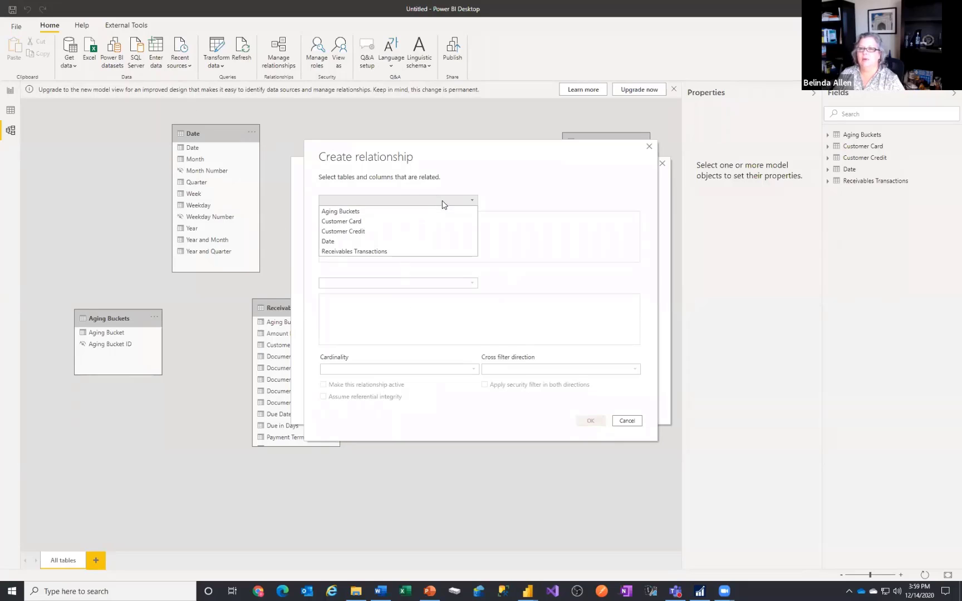
click(384, 251)
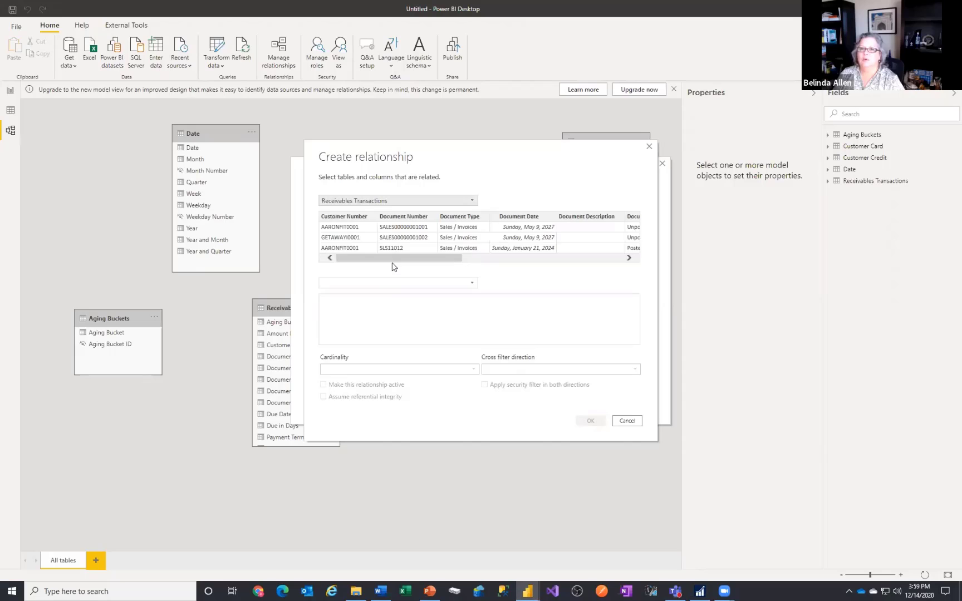
click(399, 283)
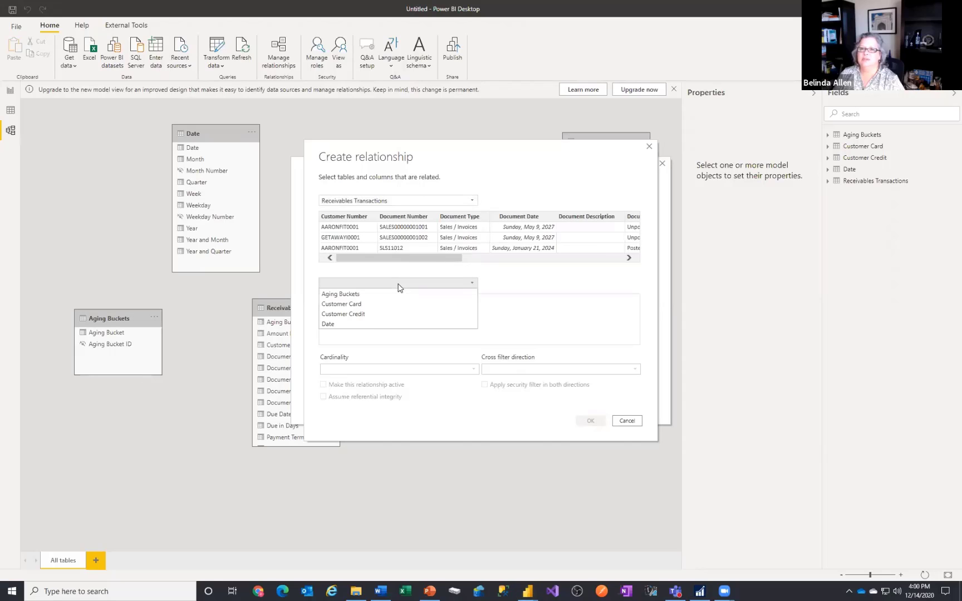
click(363, 326)
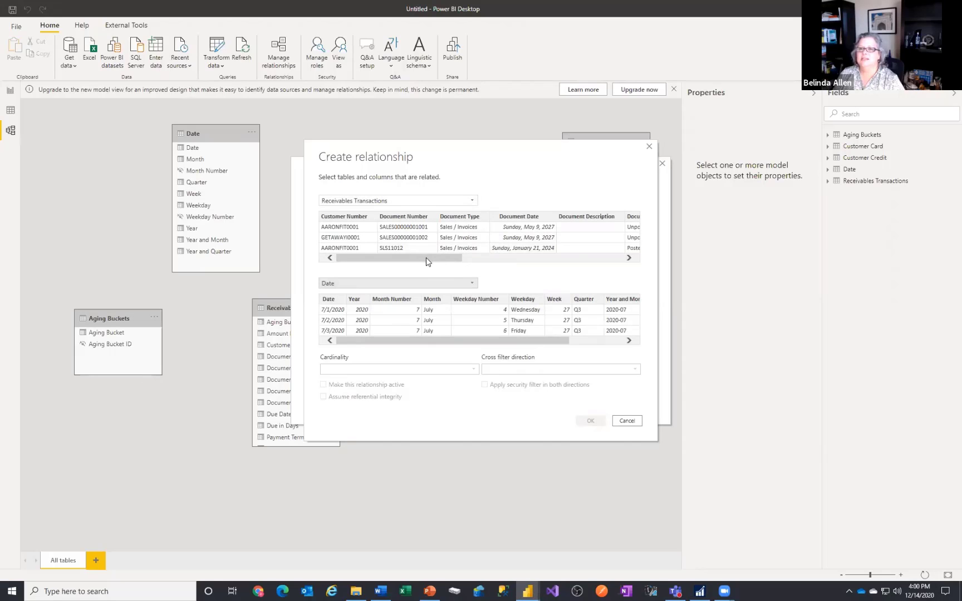
drag(427, 262, 578, 281)
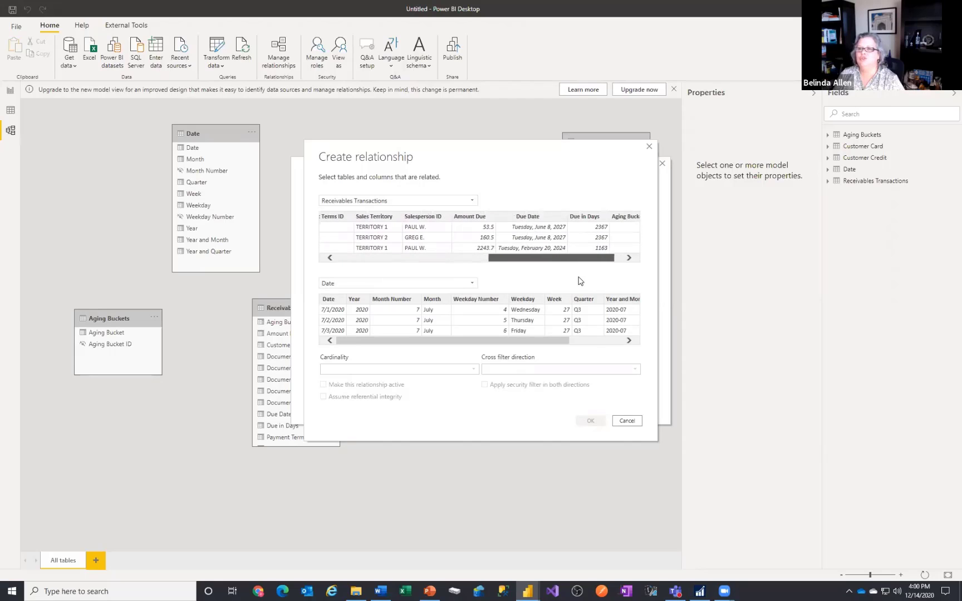
click(538, 217)
click(337, 301)
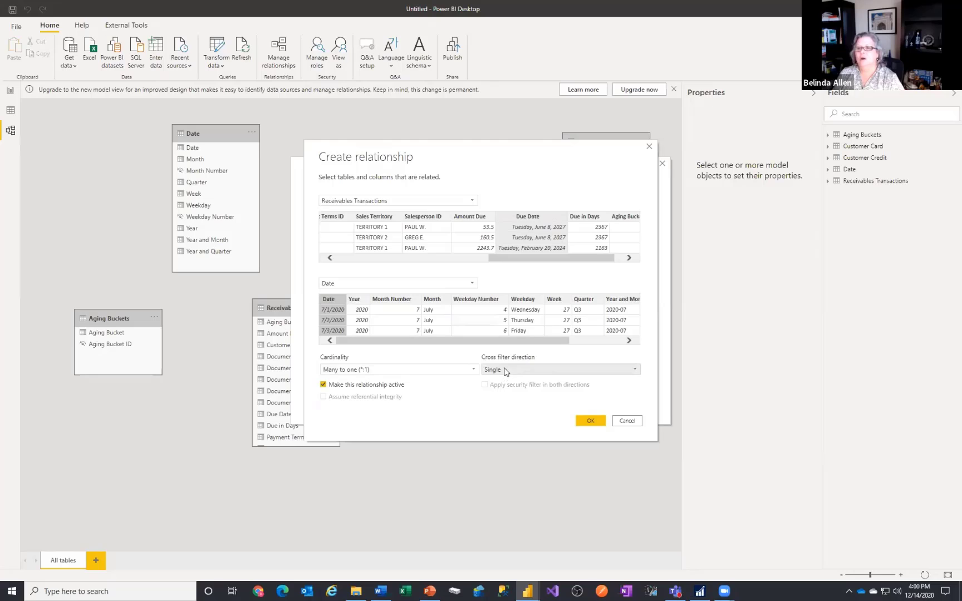
click(591, 422)
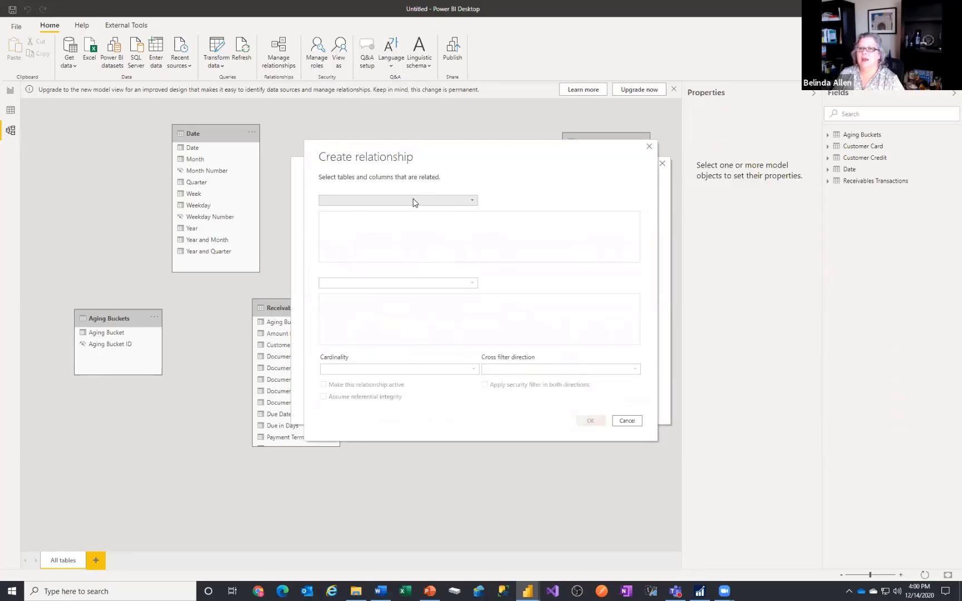
Create an active many-to-one relationship from Receivables Transactions to Customer Card on Customer Number, with Single cross filter direction
click(414, 203)
click(387, 251)
click(385, 281)
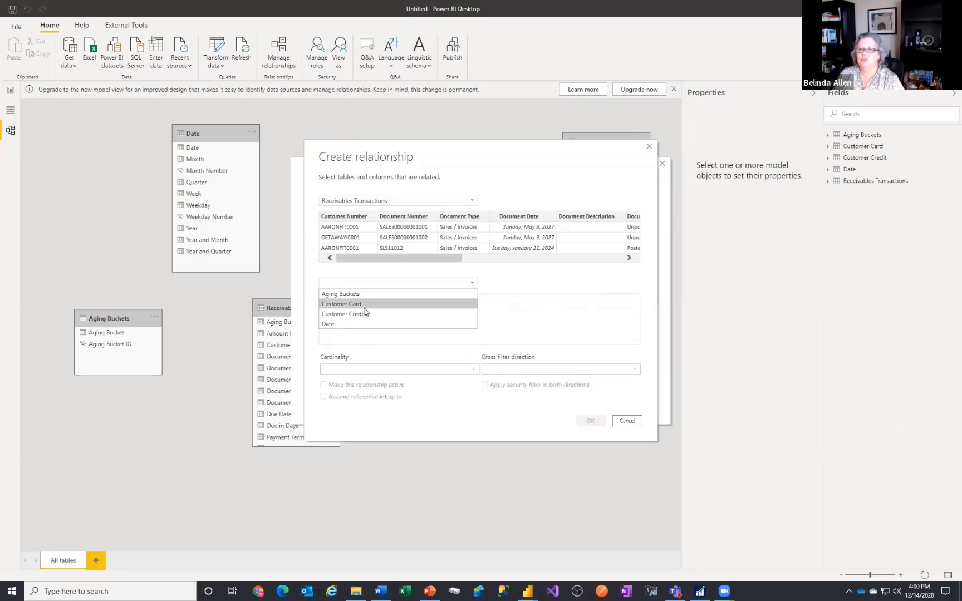
click(364, 305)
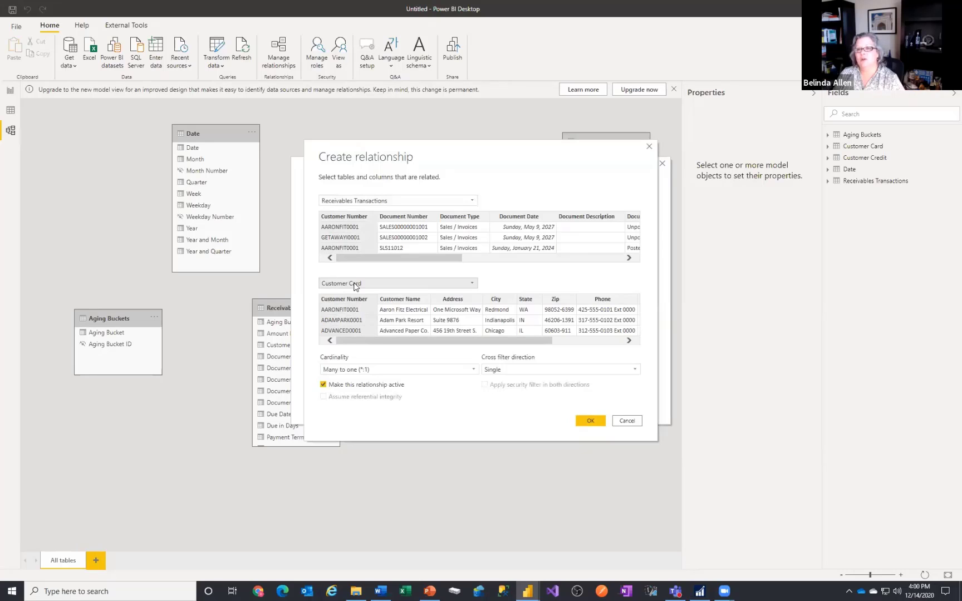
click(590, 421)
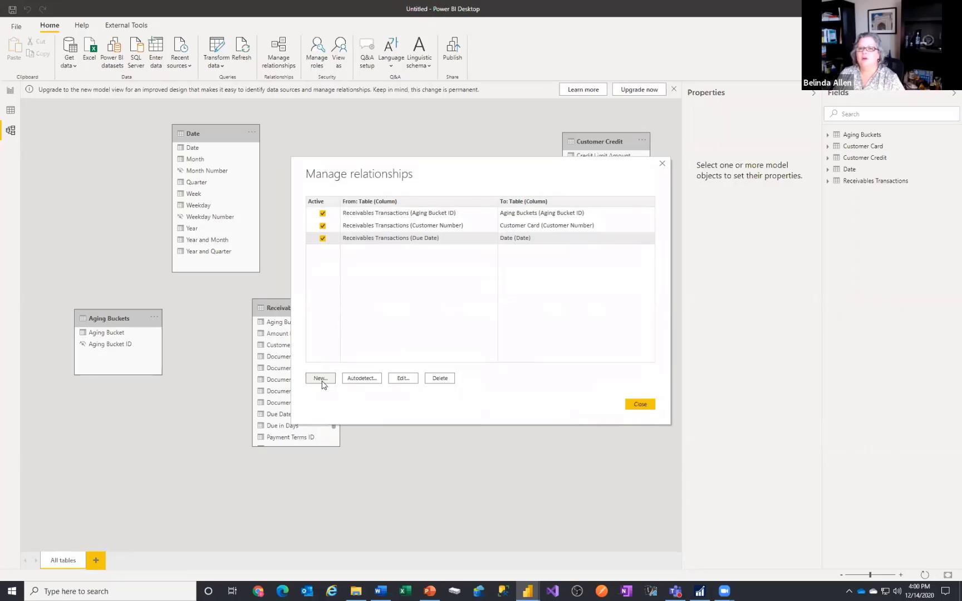
Create an active one-to-one relationship between Customer Card and Customer Credit on Customer Number, with Both cross filter direction, and close the relationship manager
click(321, 378)
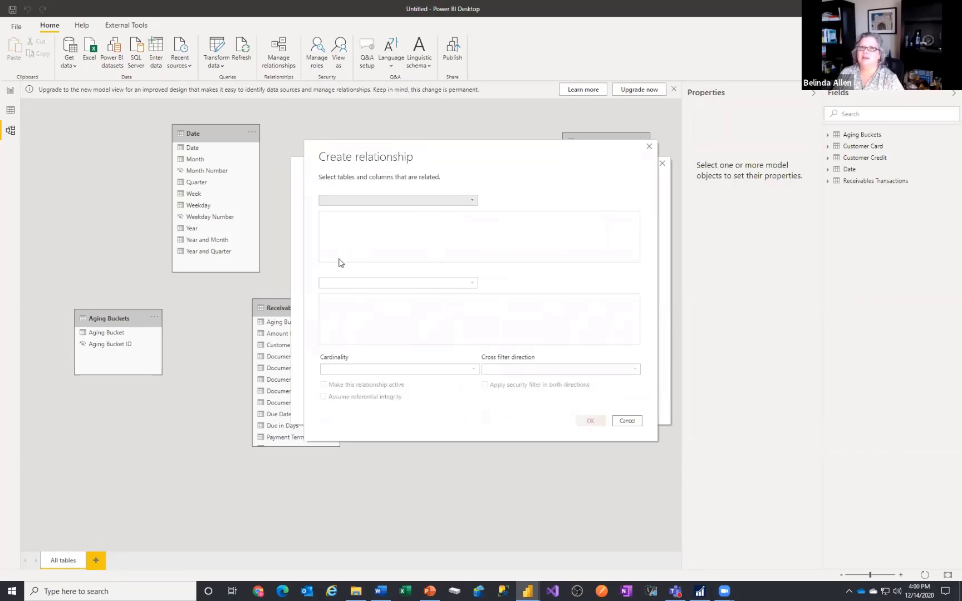
click(472, 201)
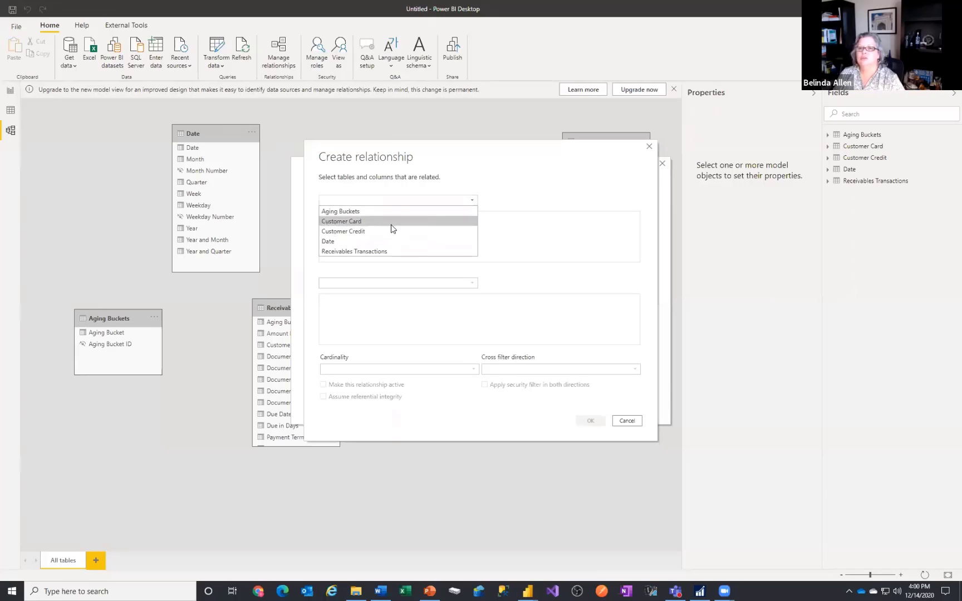
click(391, 222)
click(436, 284)
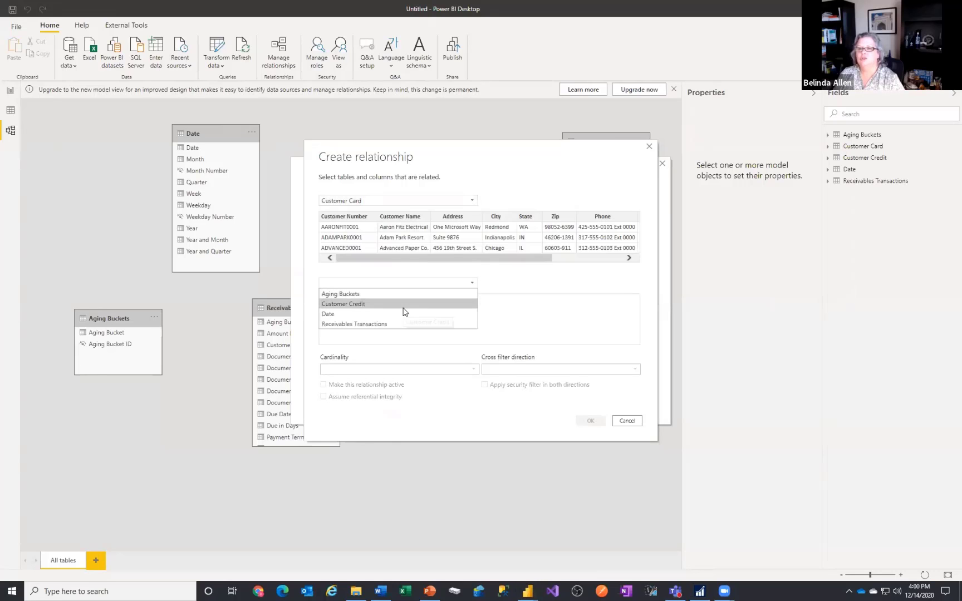
click(404, 305)
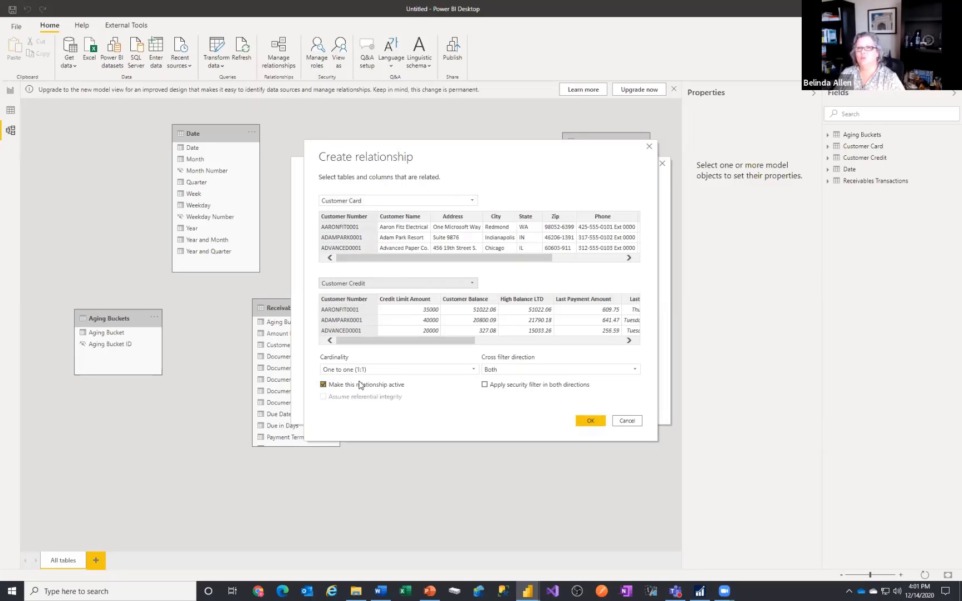
click(589, 420)
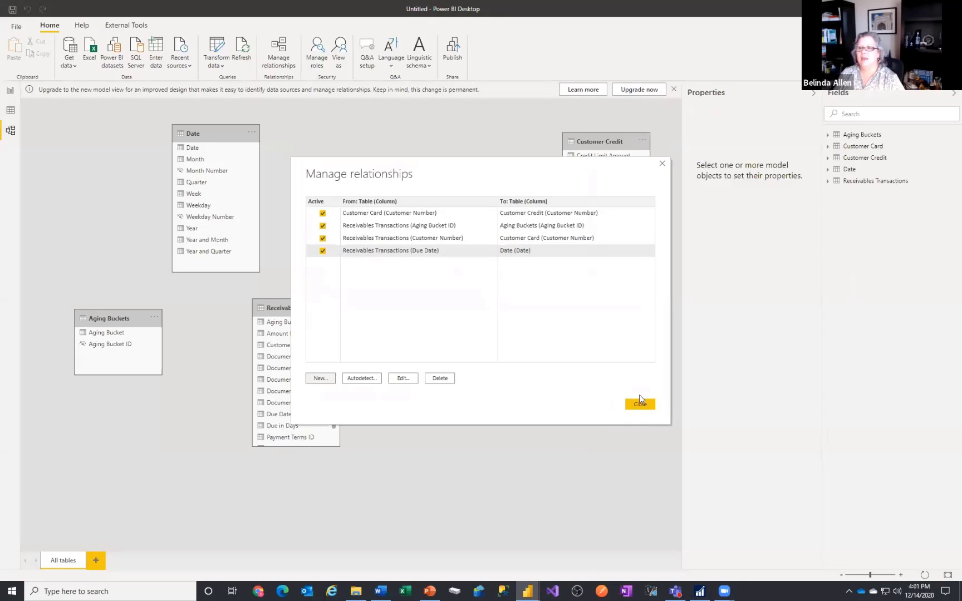
click(641, 403)
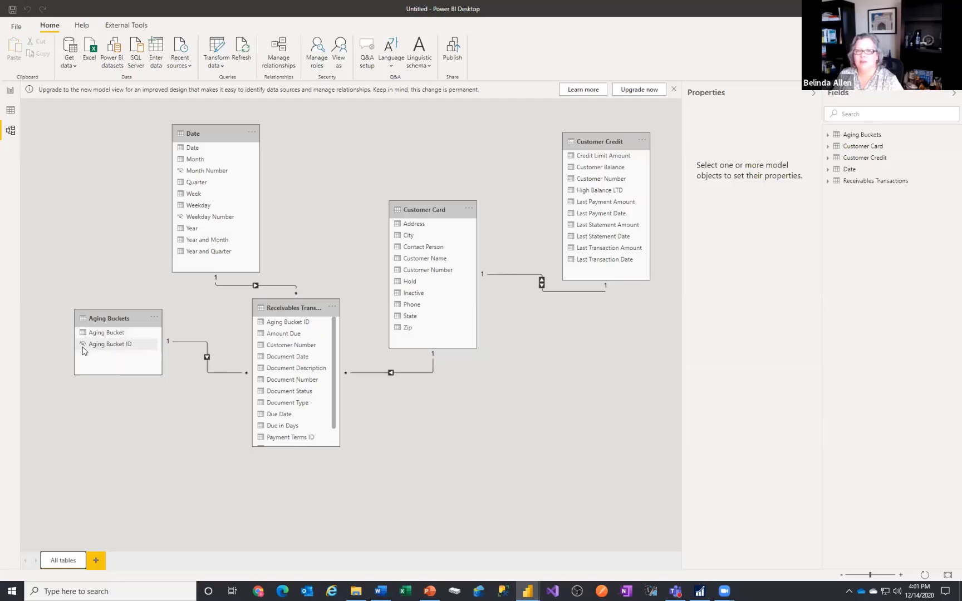
Hide the Aging Bucket ID, Due Date and Customer Number fields of Receivables Transactions in report view
click(290, 322)
right_click(290, 322)
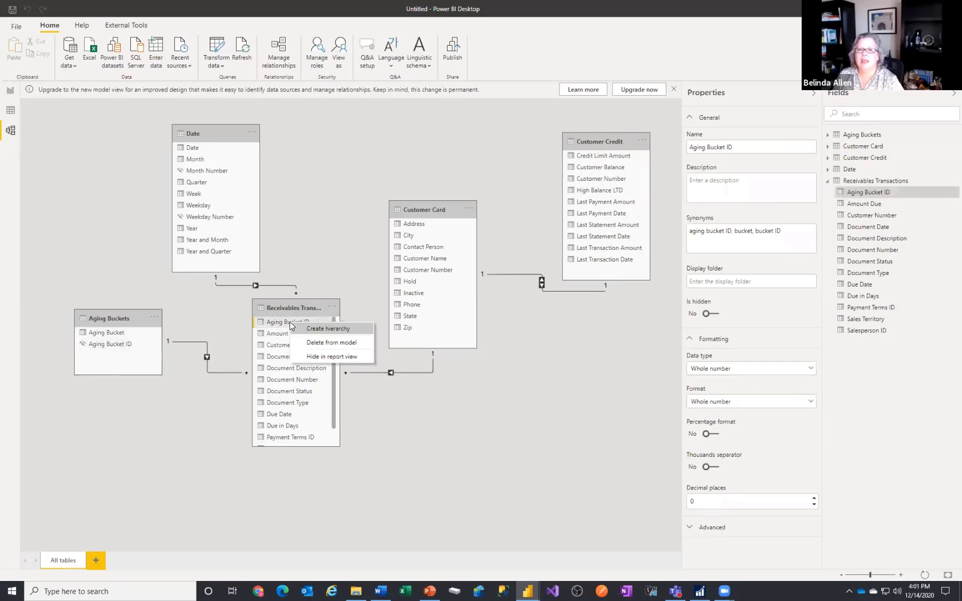
click(307, 359)
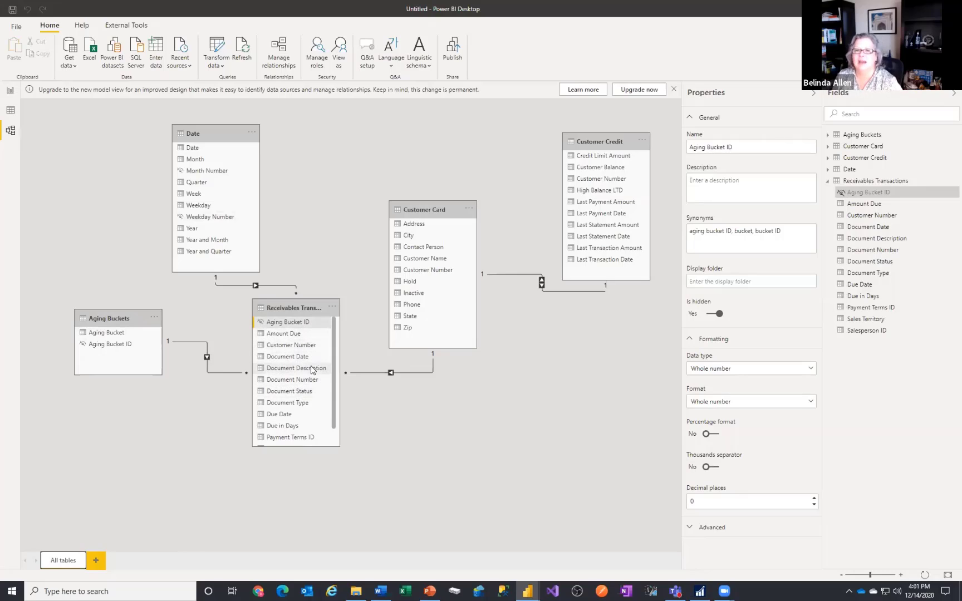
click(279, 414)
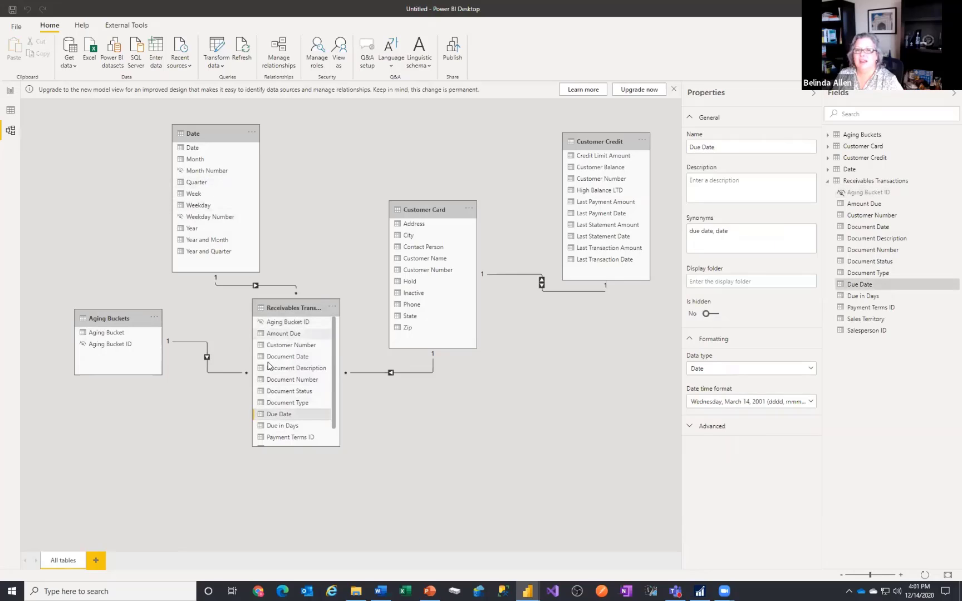
right_click(274, 415)
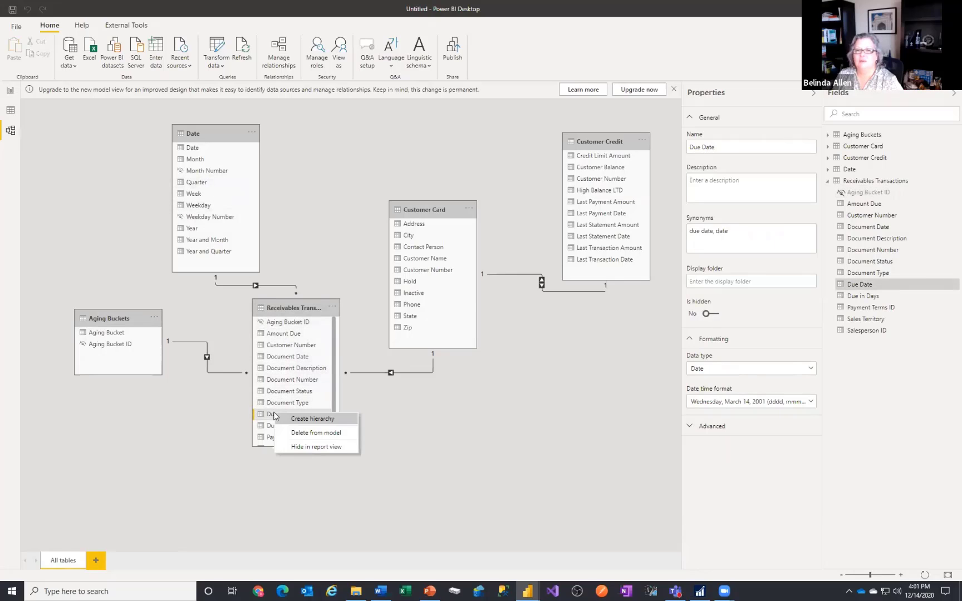
click(306, 443)
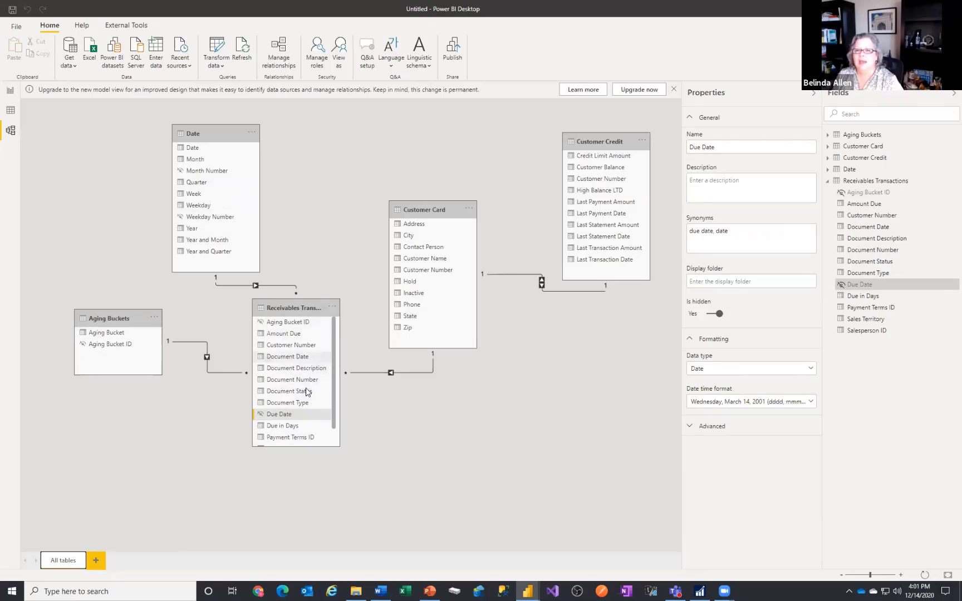
right_click(297, 348)
click(313, 382)
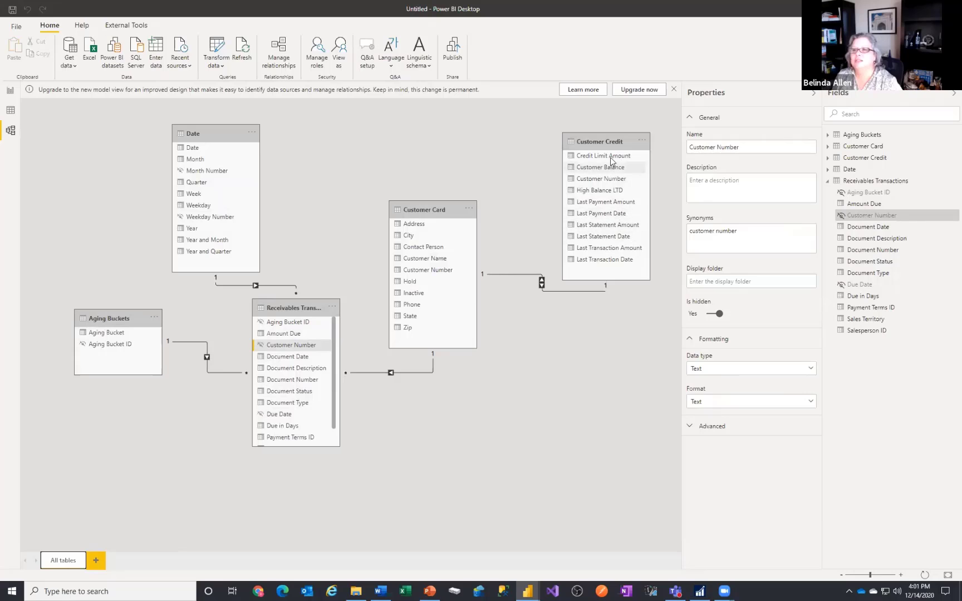
Hide the Customer Number field of the Customer Credit table in report view
click(617, 179)
right_click(617, 180)
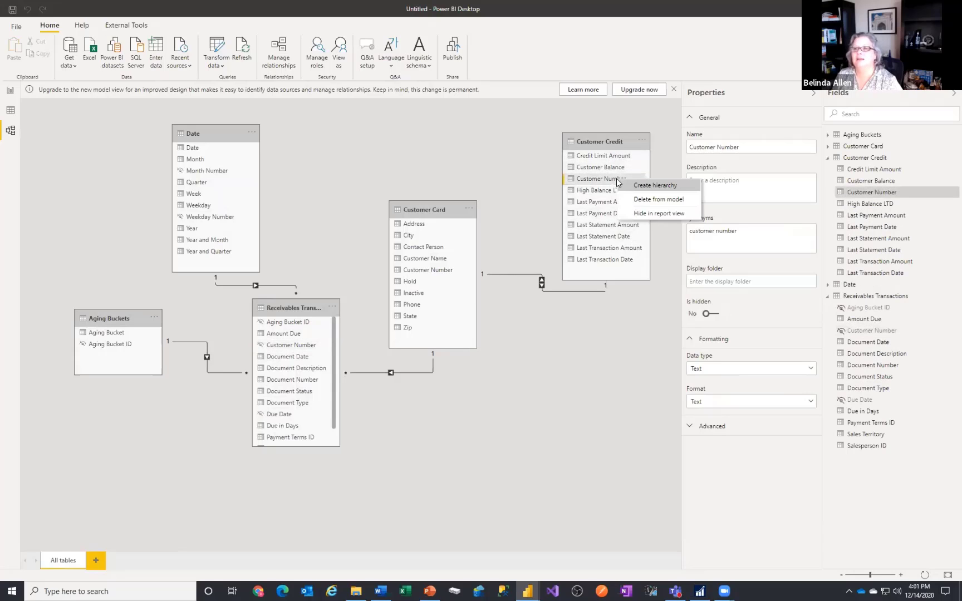
click(647, 212)
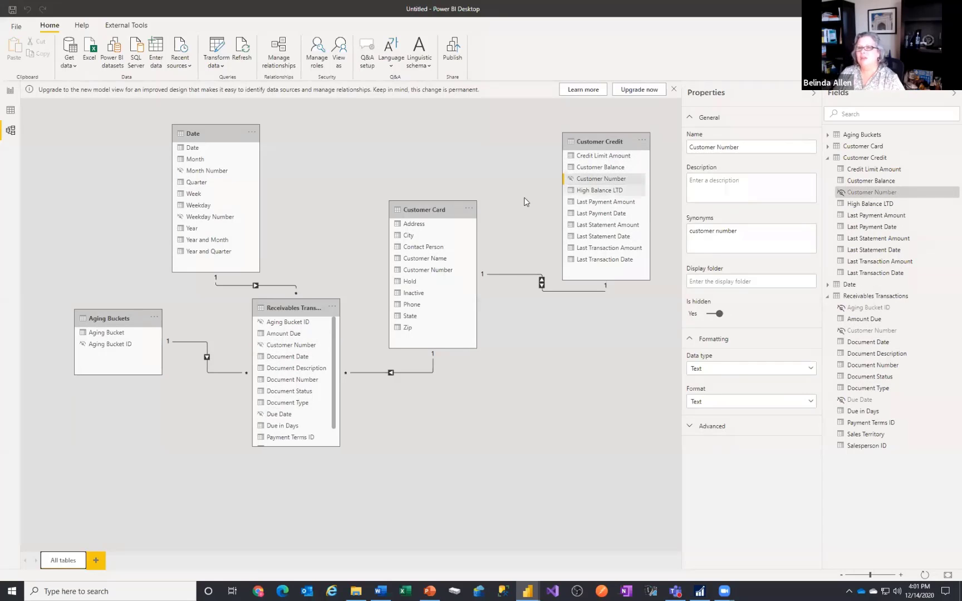
Switch to the report view, then collapse the expanded Date formula and the Date table's field list
click(10, 92)
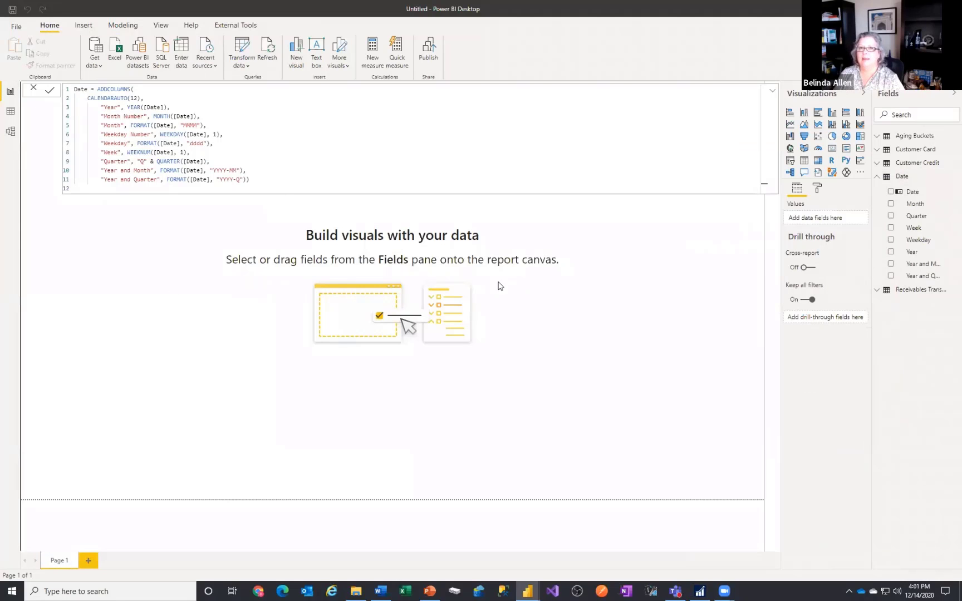
click(772, 93)
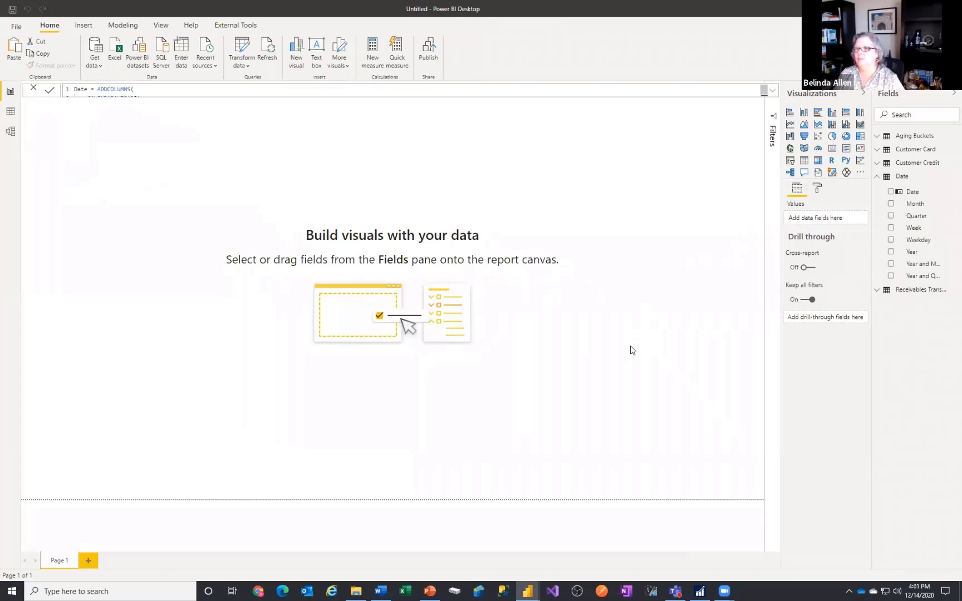
click(875, 182)
click(253, 374)
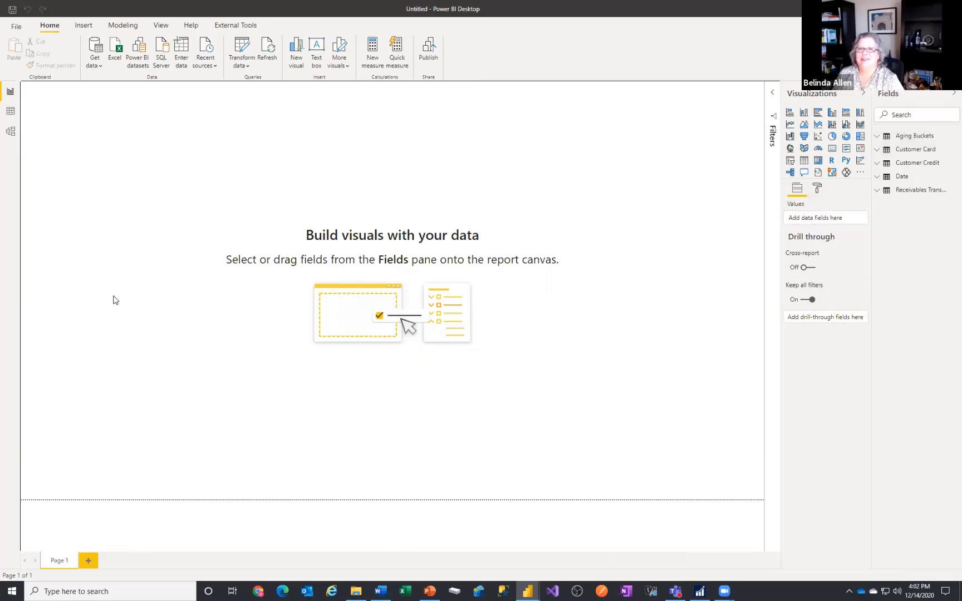
Set the report page background to a light grey theme color with 0% transparency
click(816, 189)
click(794, 273)
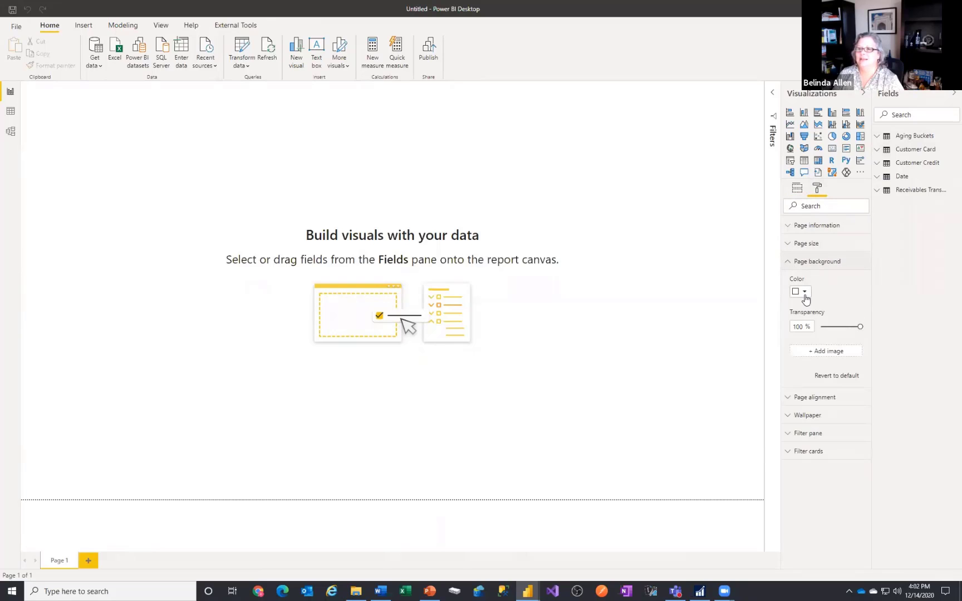
click(802, 292)
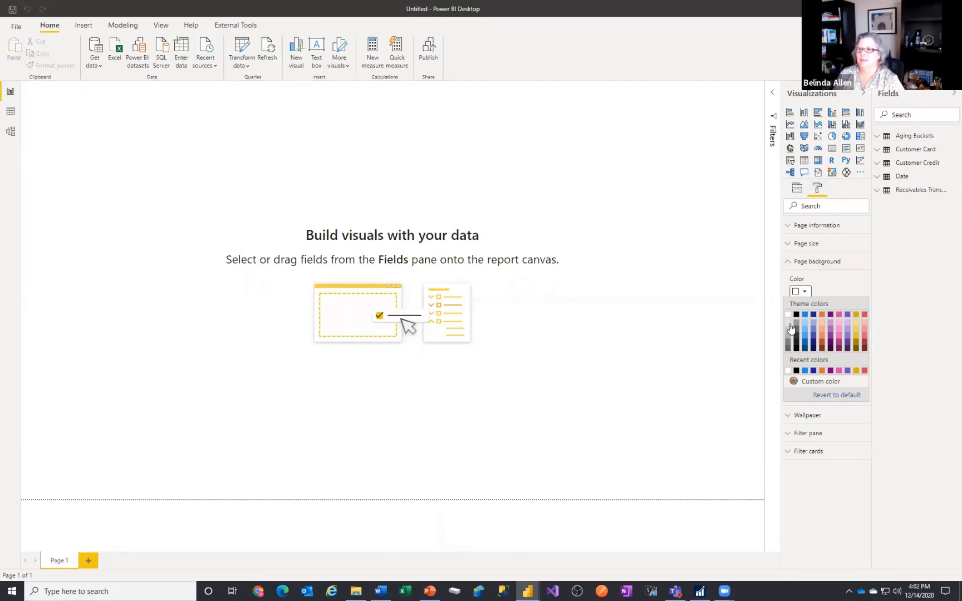
click(722, 340)
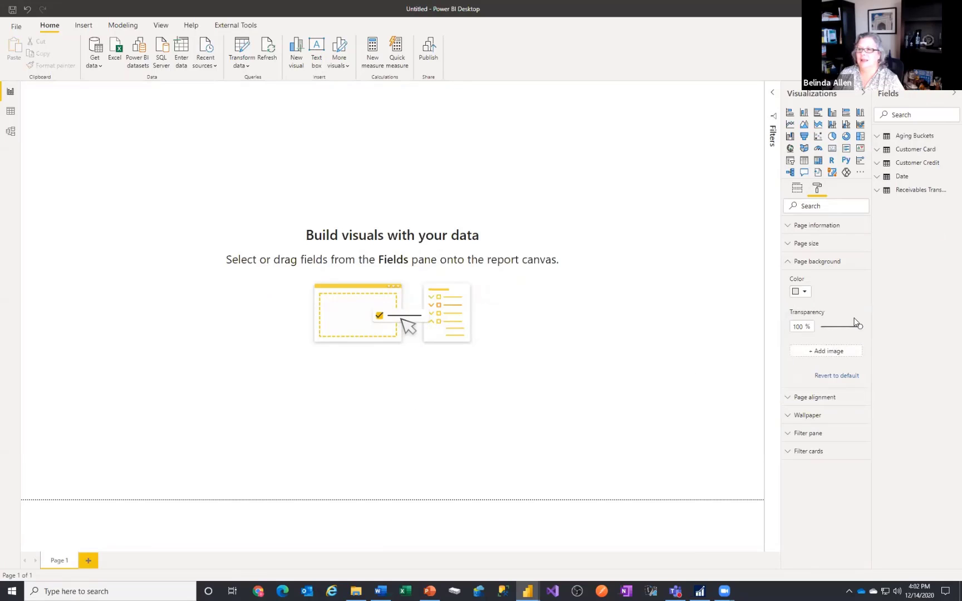
drag(861, 328, 821, 328)
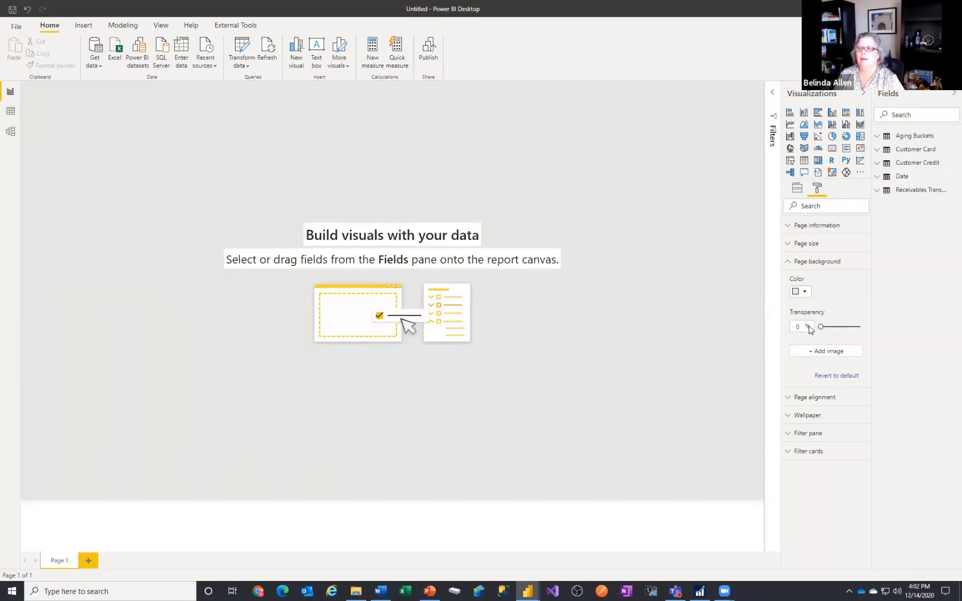
click(828, 353)
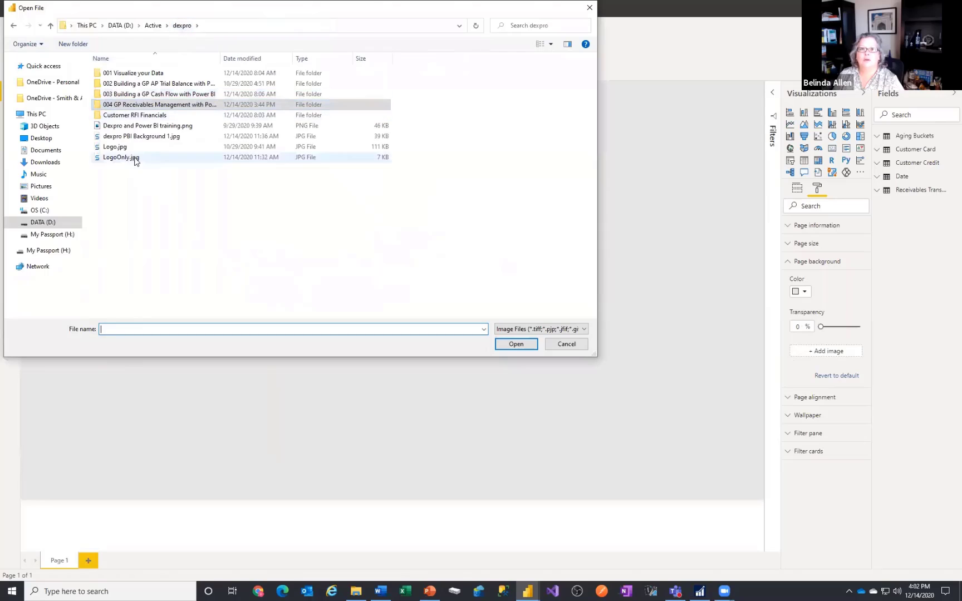
key(Escape)
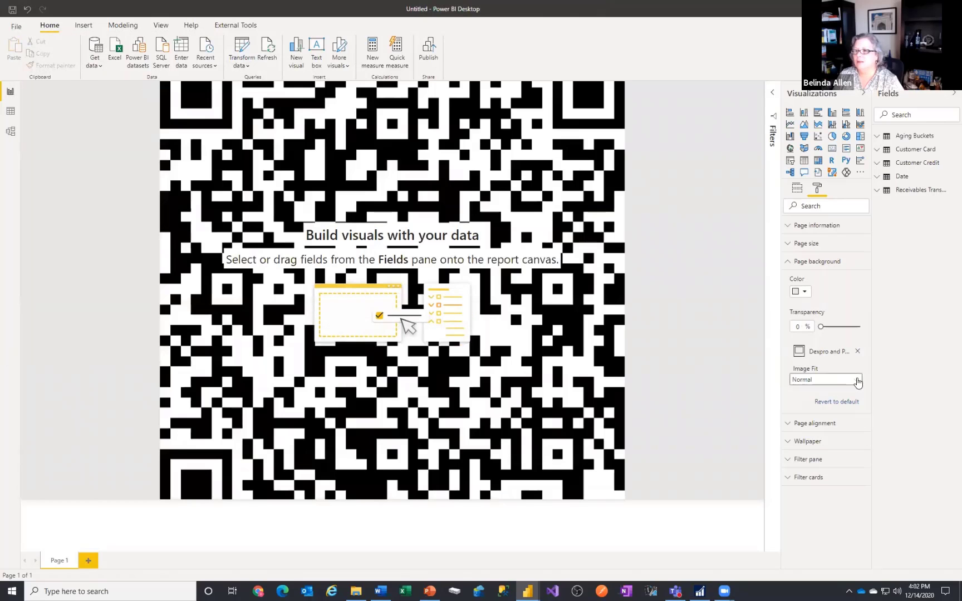
click(857, 351)
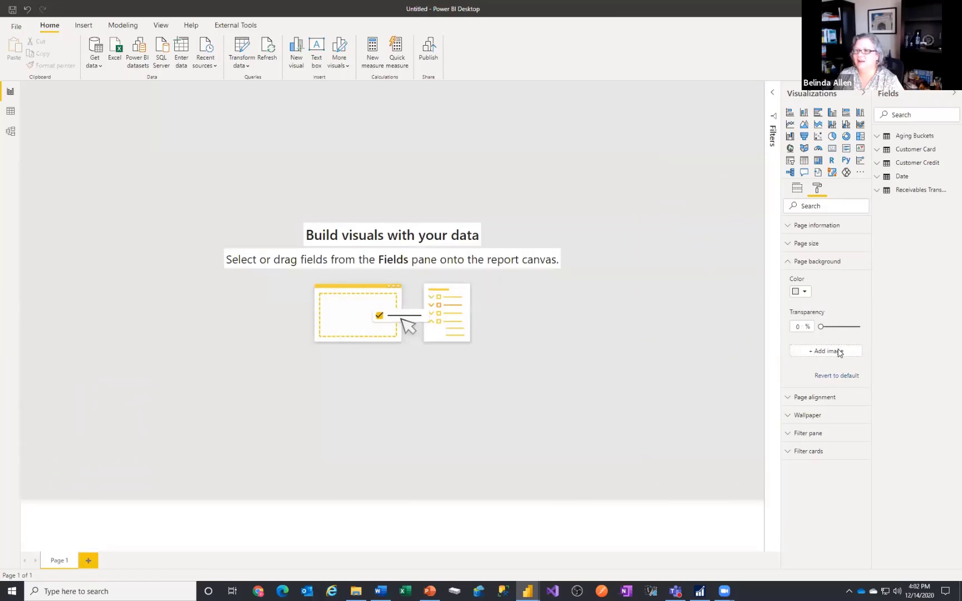
Add the image dexpro PBI Background 1.jpg as the page background
click(839, 351)
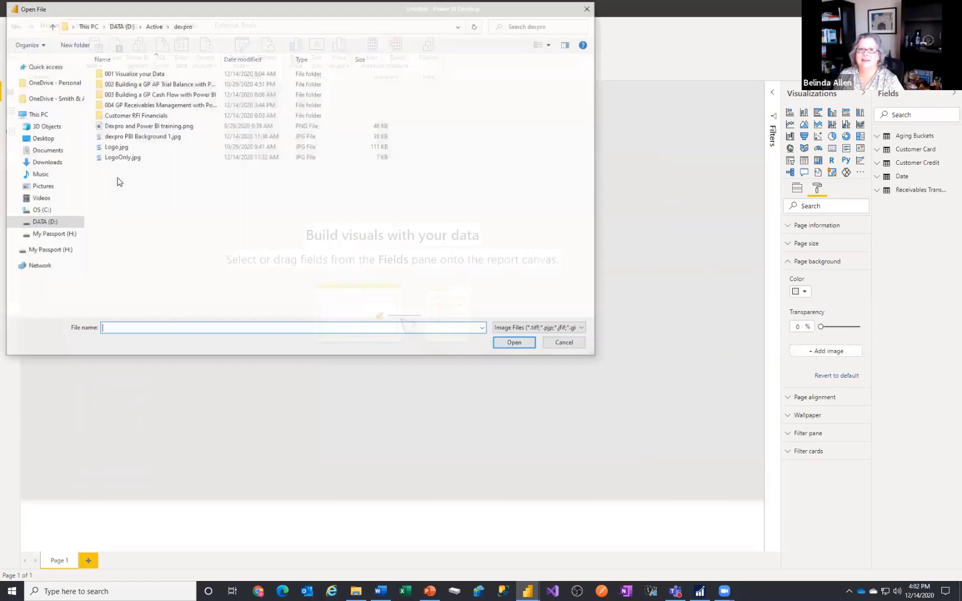
double_click(143, 138)
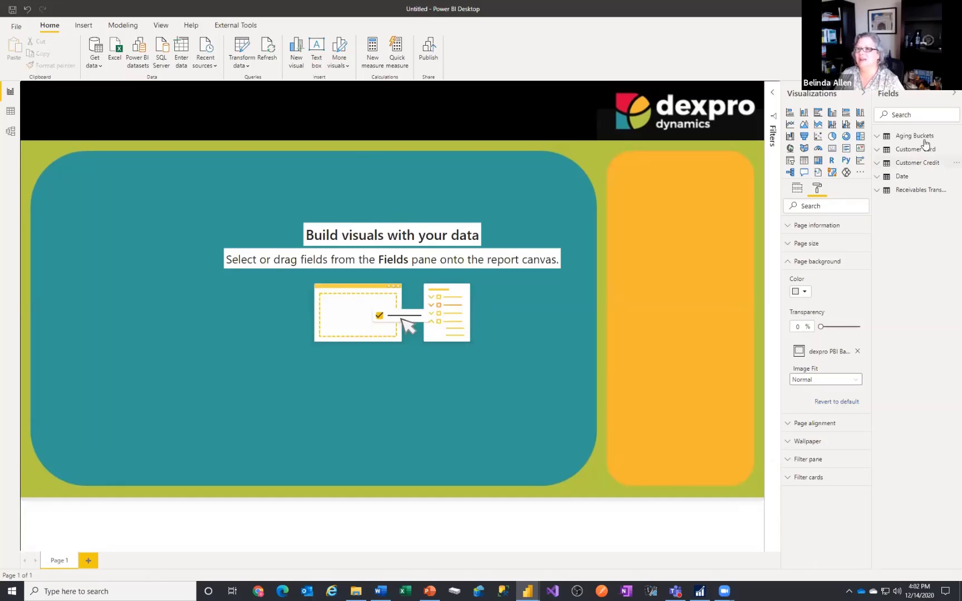
Insert a matrix visual and move and enlarge it to fill most of the teal panel
click(819, 161)
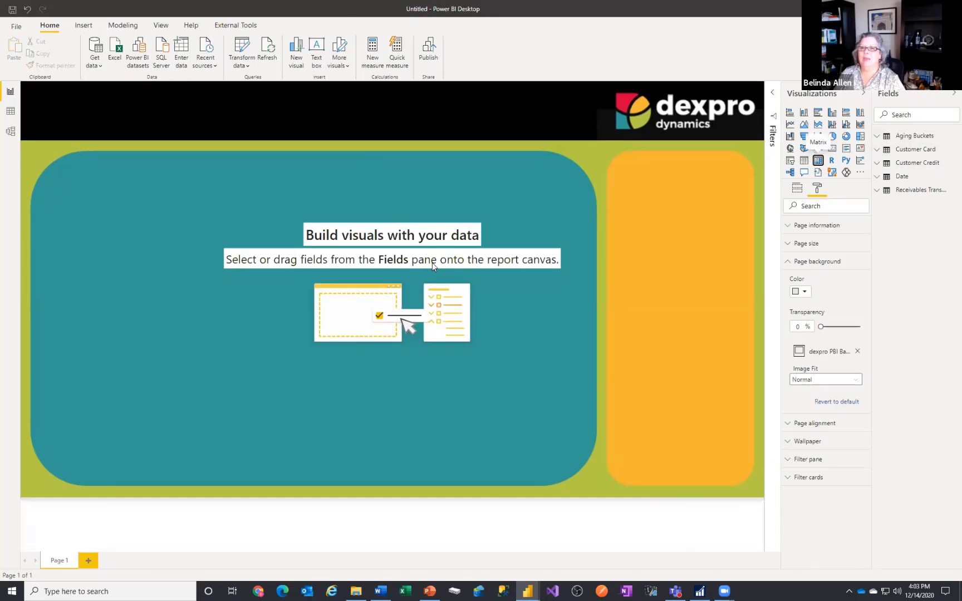
drag(91, 87, 121, 174)
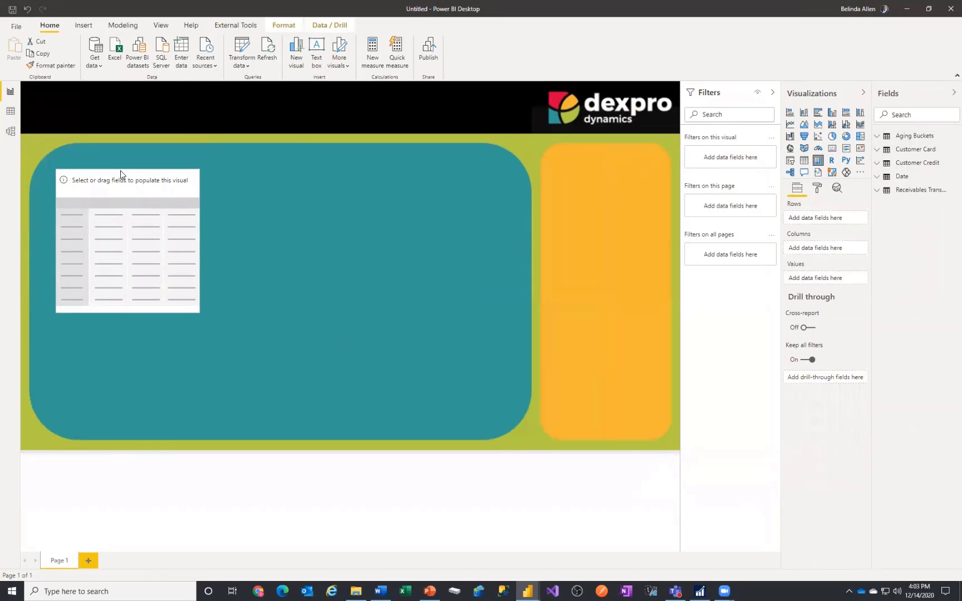
drag(197, 310, 512, 413)
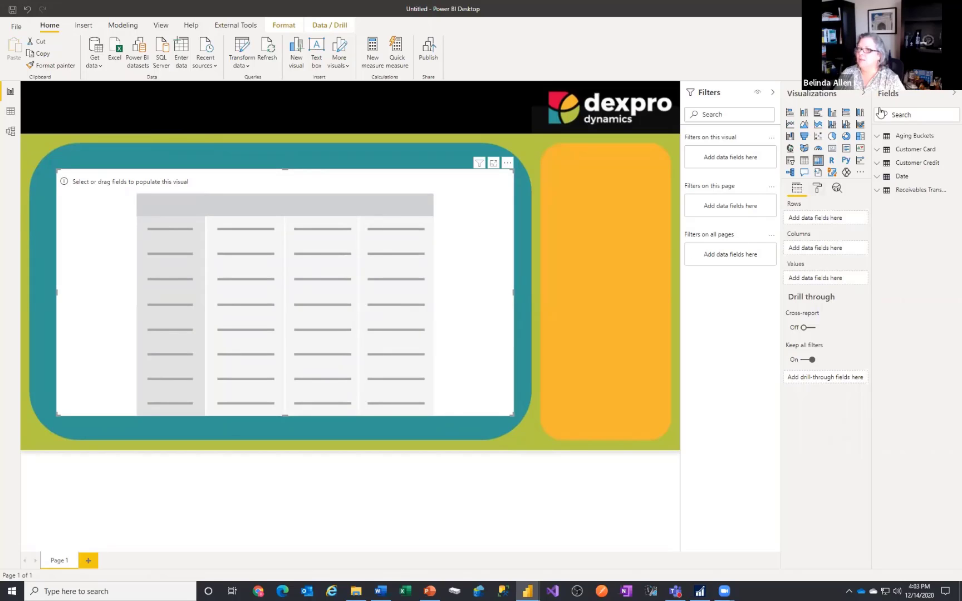
Widen the field list and add State from the Customer Card table to the matrix rows
click(877, 150)
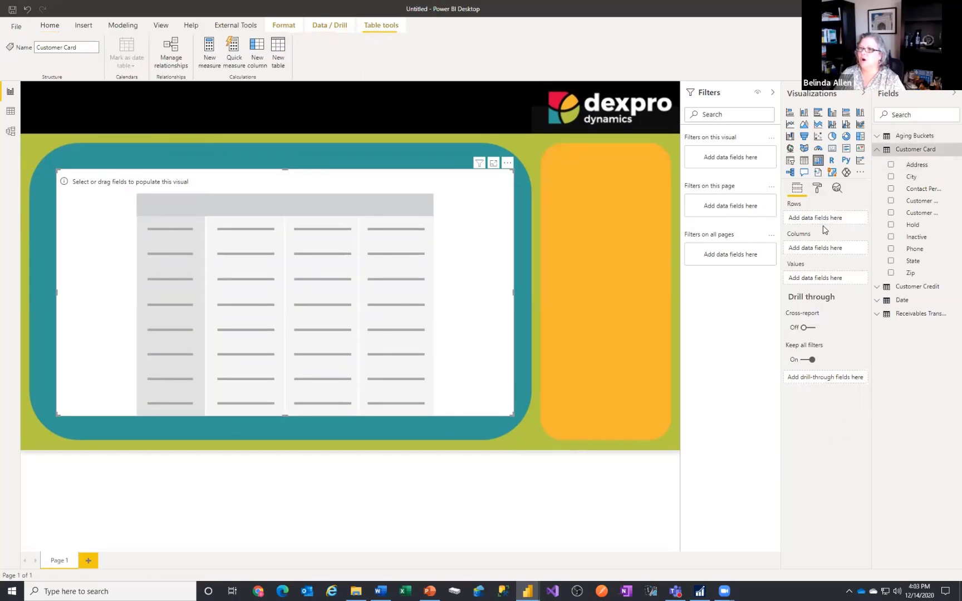
drag(872, 226, 829, 227)
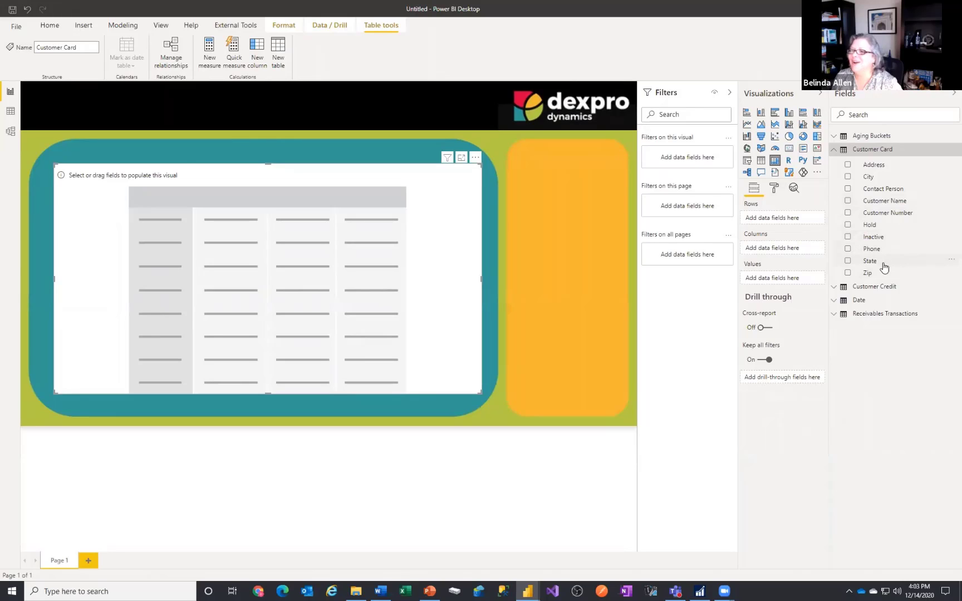
drag(877, 267, 801, 221)
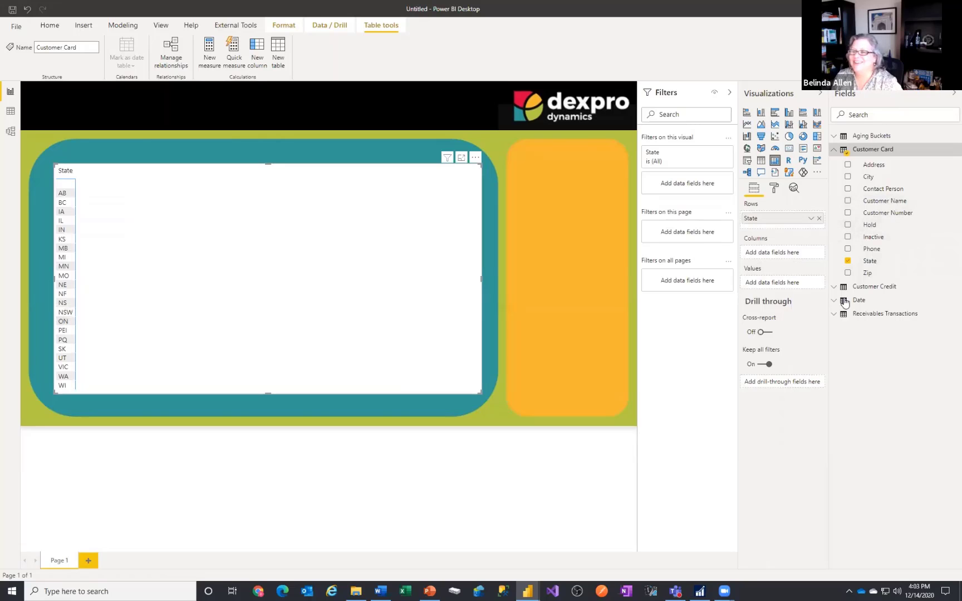
Replace State with Customer Name from the Customer Card table in the matrix rows
click(819, 218)
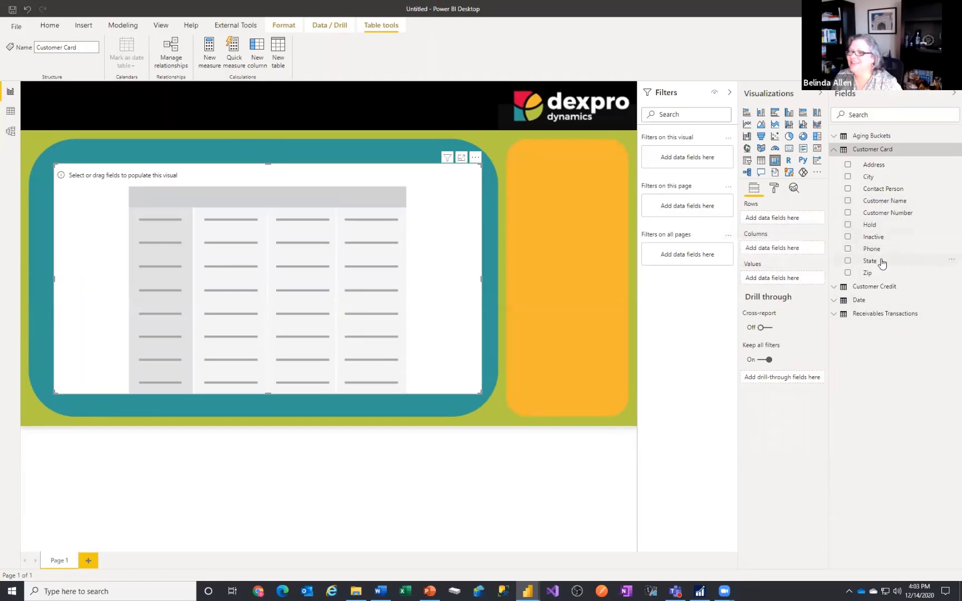
click(891, 226)
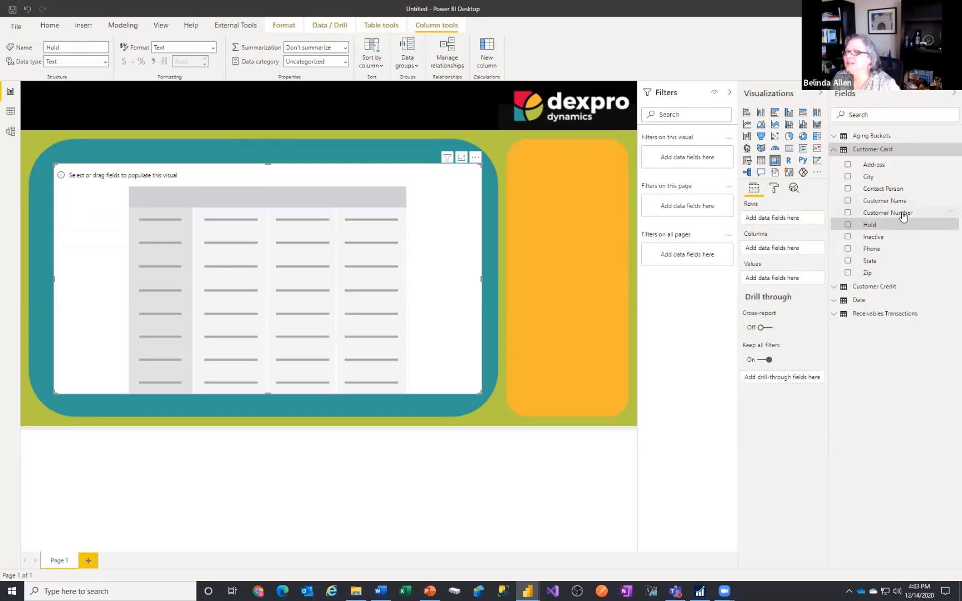
drag(891, 204, 784, 218)
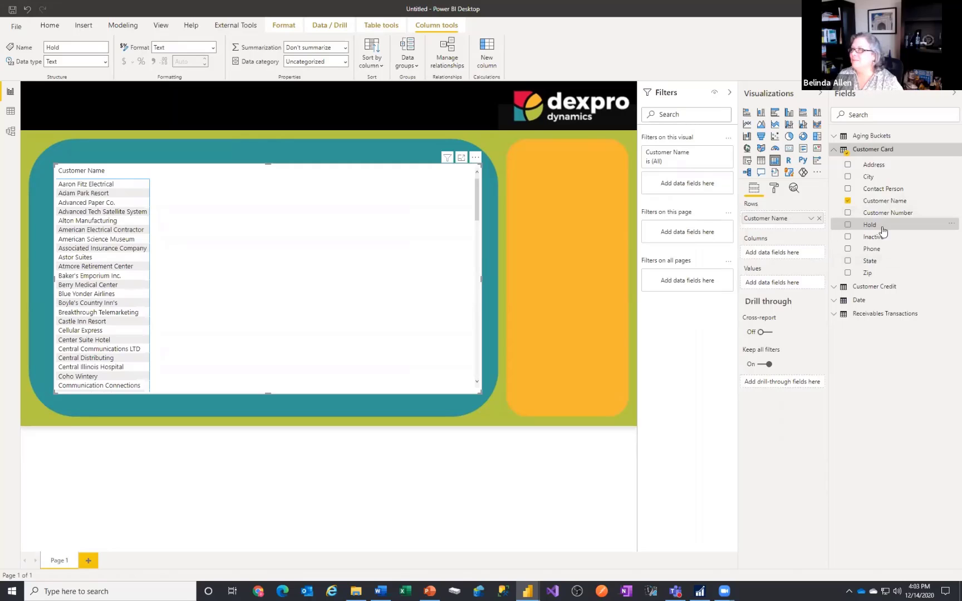
drag(891, 232, 842, 242)
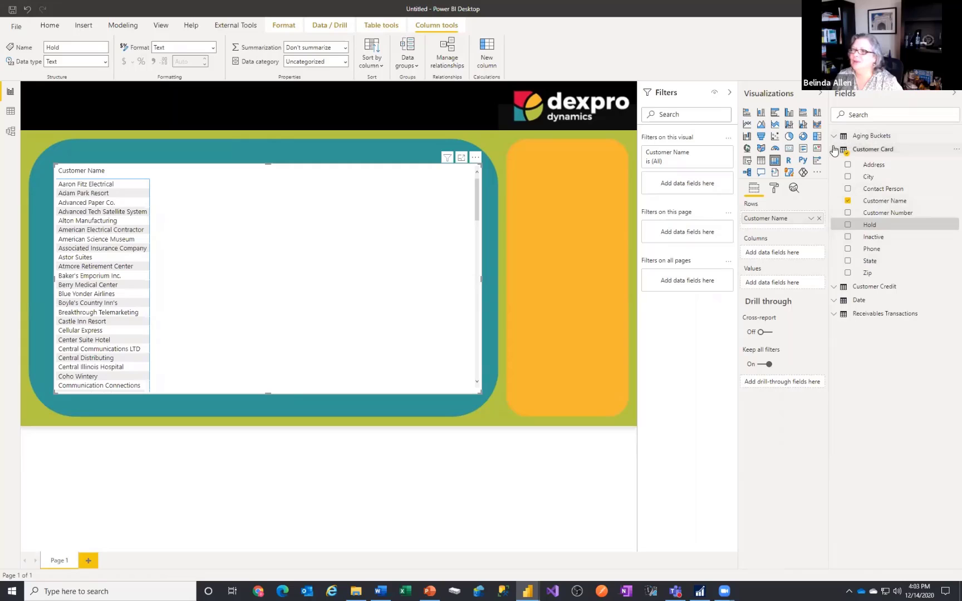
From Receivables Transactions, add Document Type and Document Number below Customer Name in the matrix rows and Amount Due as the values
click(833, 150)
click(833, 191)
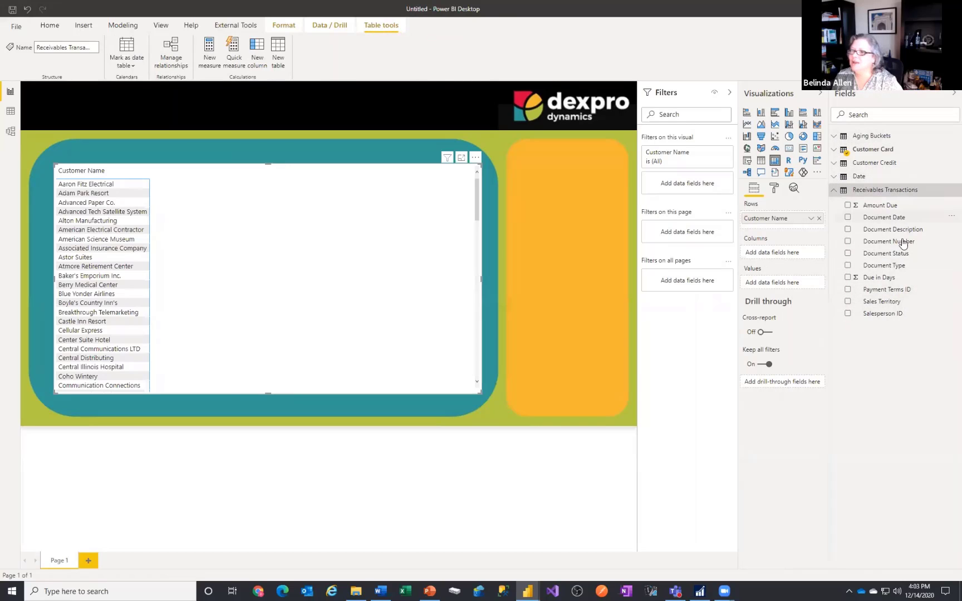
drag(902, 269, 799, 231)
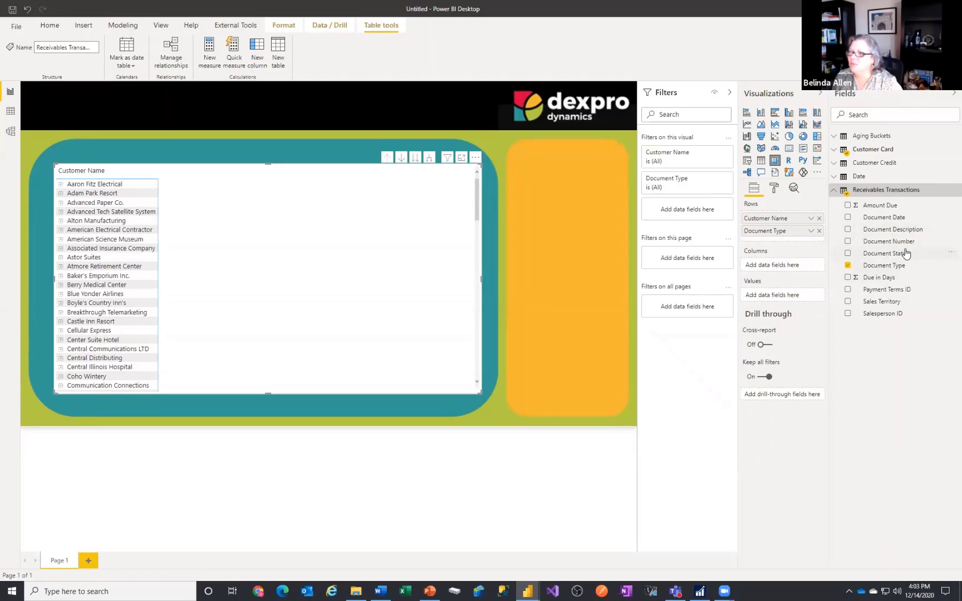
drag(905, 245, 801, 243)
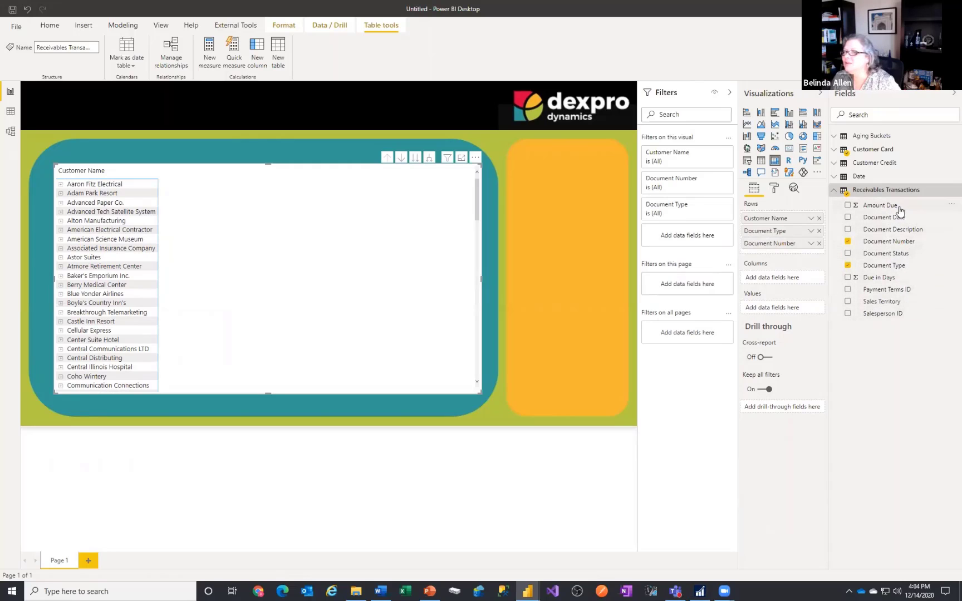
drag(879, 204, 792, 310)
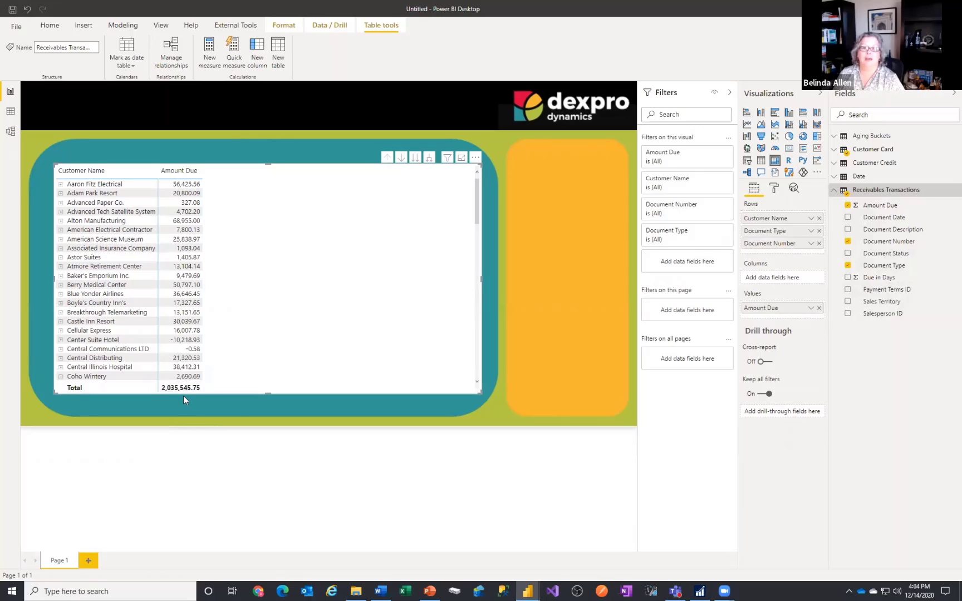
Expand the first customer in the matrix and its Sales / Invoices group to inspect the amounts due per document
click(62, 187)
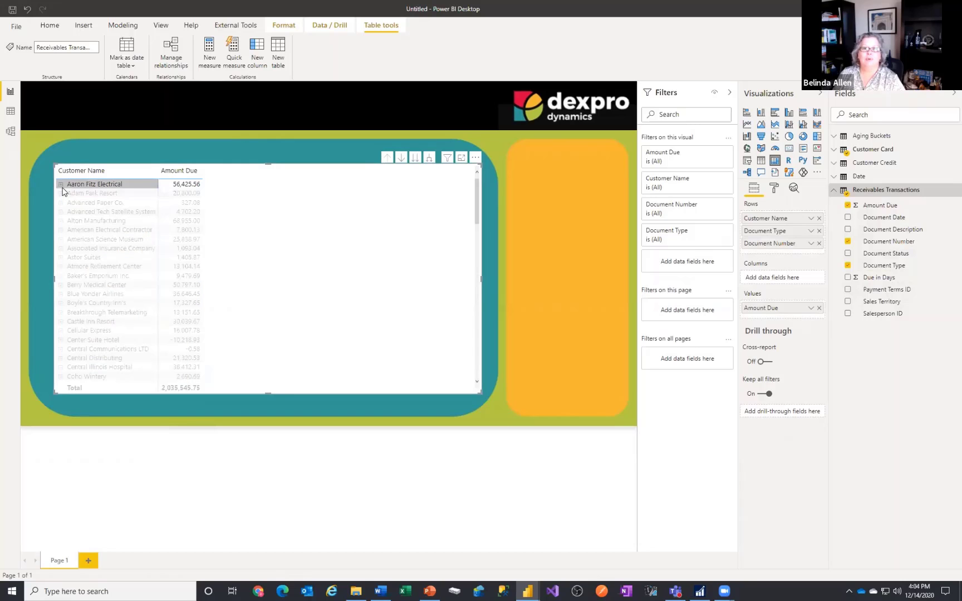
click(61, 185)
click(61, 184)
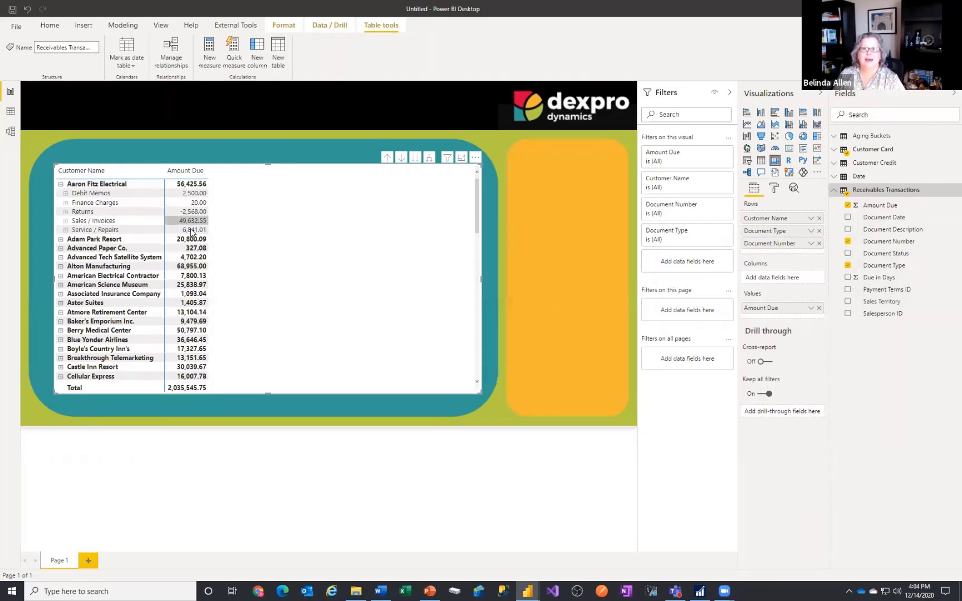
click(66, 221)
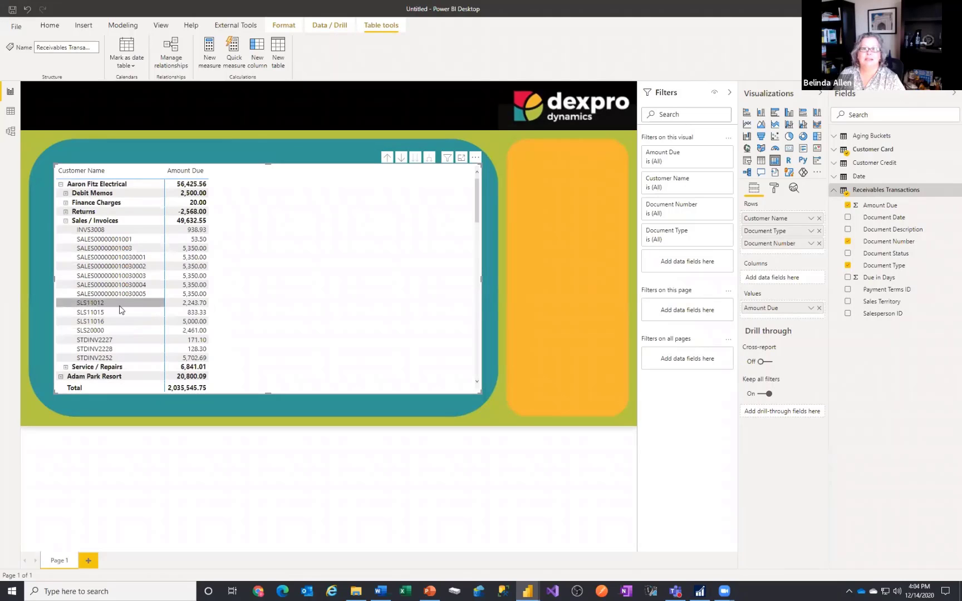
click(65, 221)
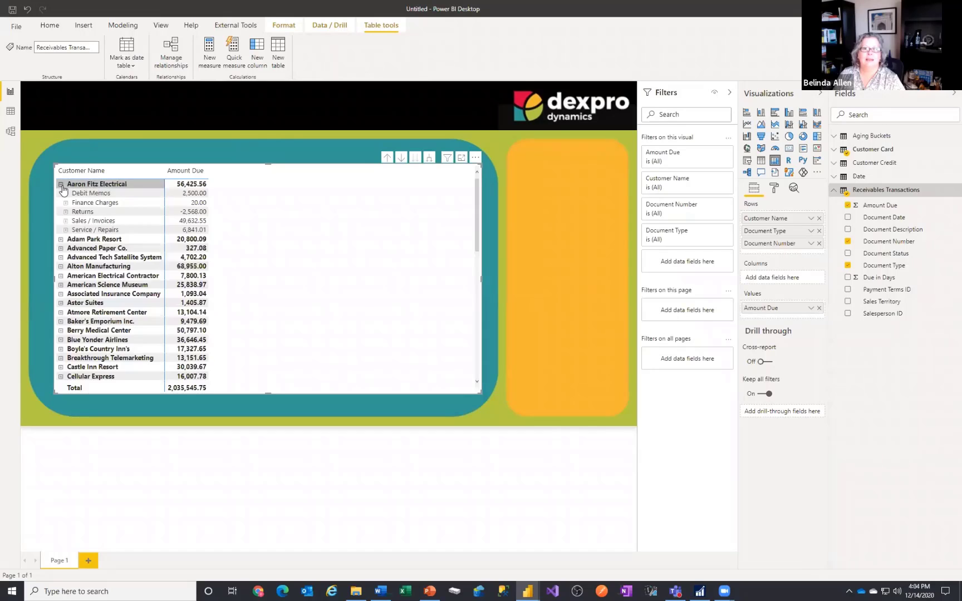
click(66, 222)
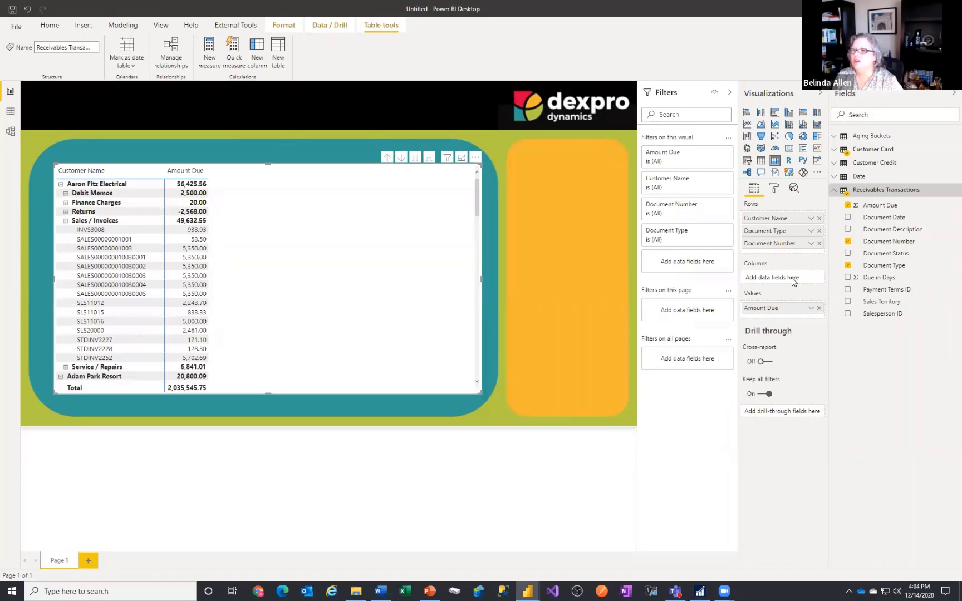
Add Aging Bucket from the Aging Buckets table to the matrix columns
click(834, 136)
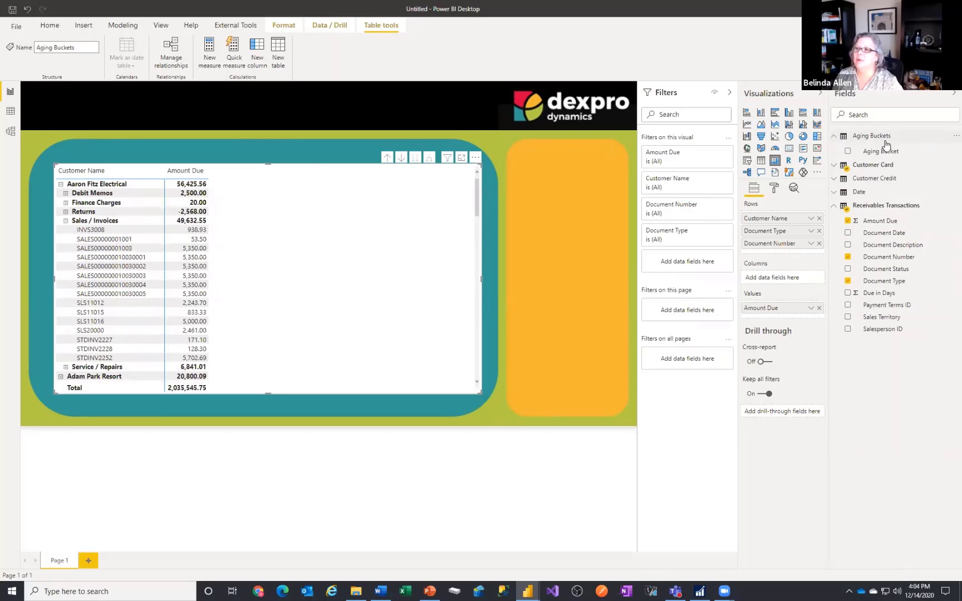
drag(886, 144, 767, 277)
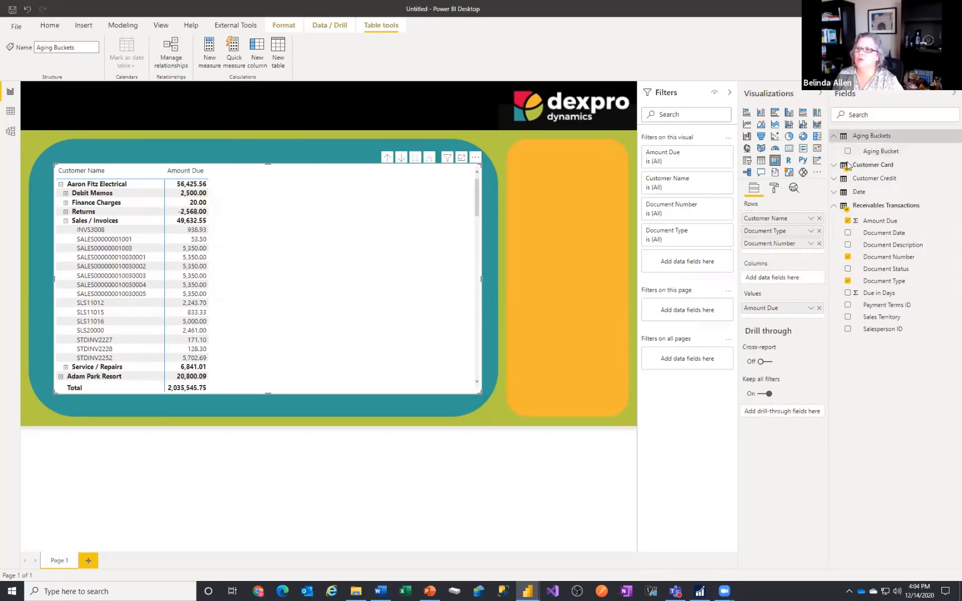
click(844, 137)
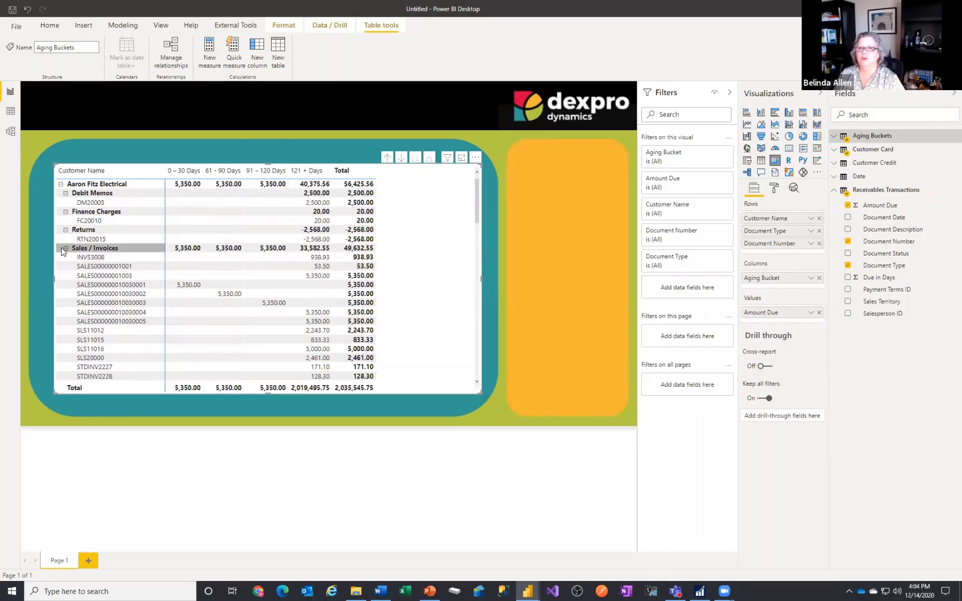
Collapse all document types and document numbers in the matrix to show only the customer level
click(65, 251)
click(65, 249)
click(65, 249)
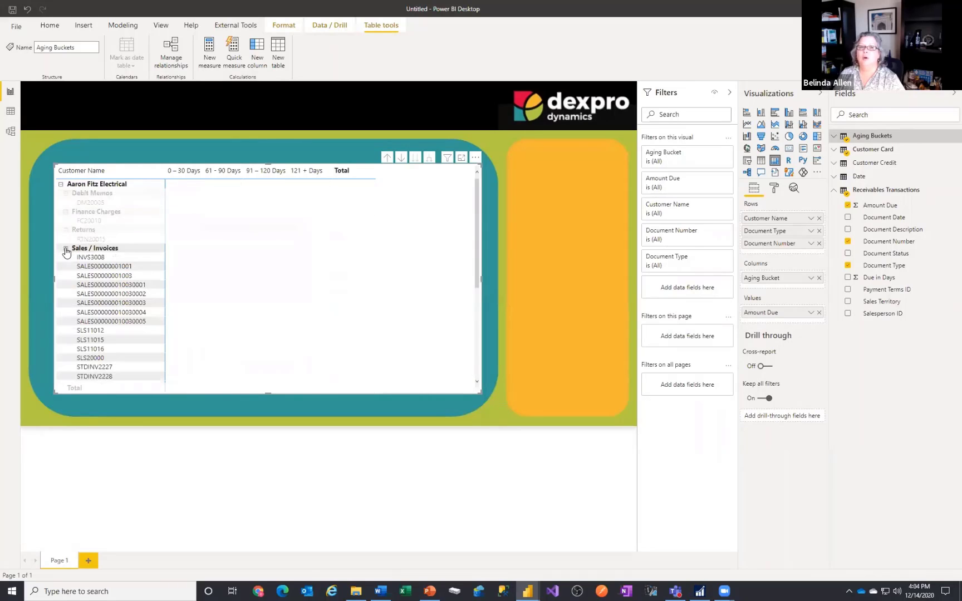
click(62, 186)
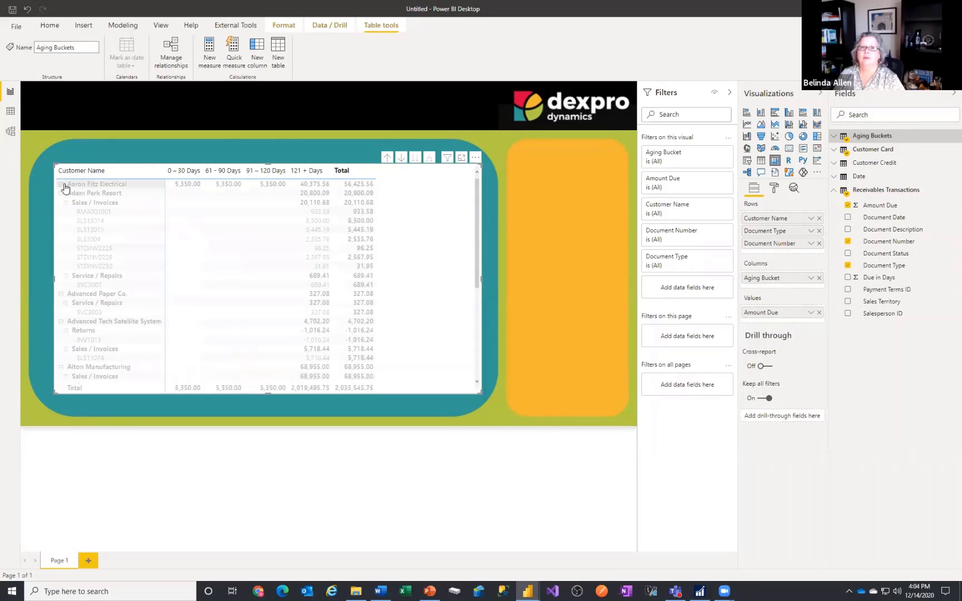
click(63, 186)
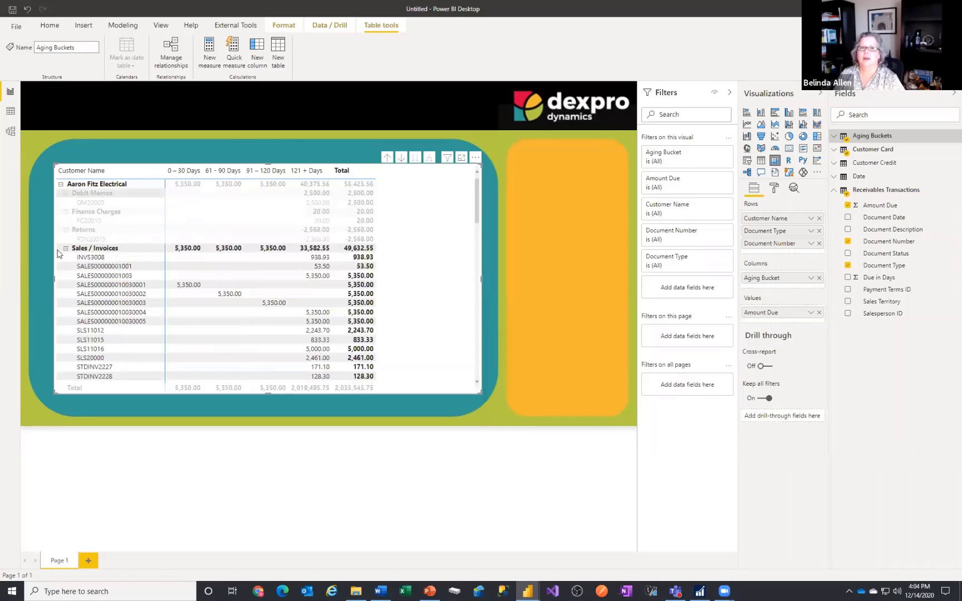
click(61, 183)
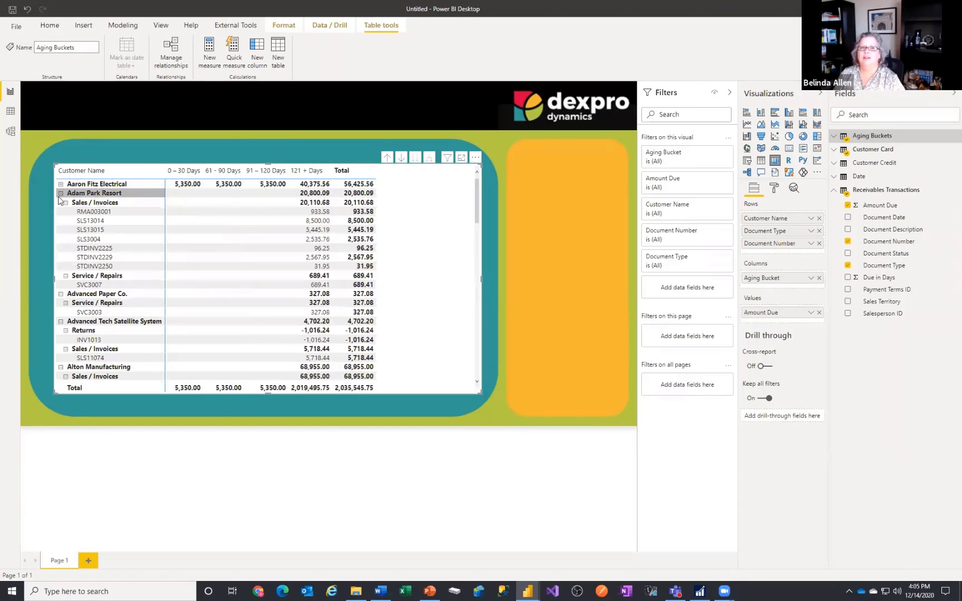
click(60, 194)
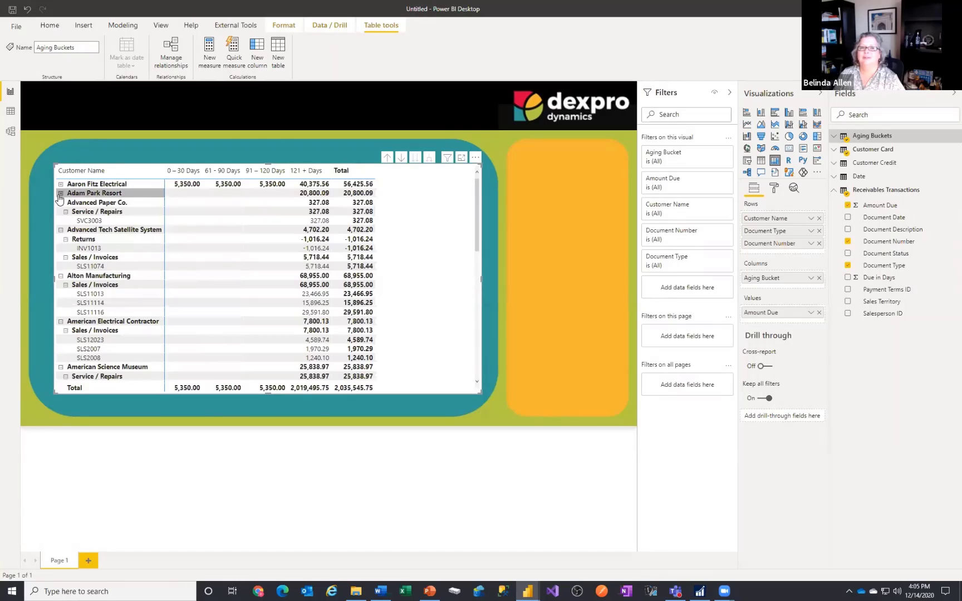
right_click(84, 208)
mouse_move(122, 222)
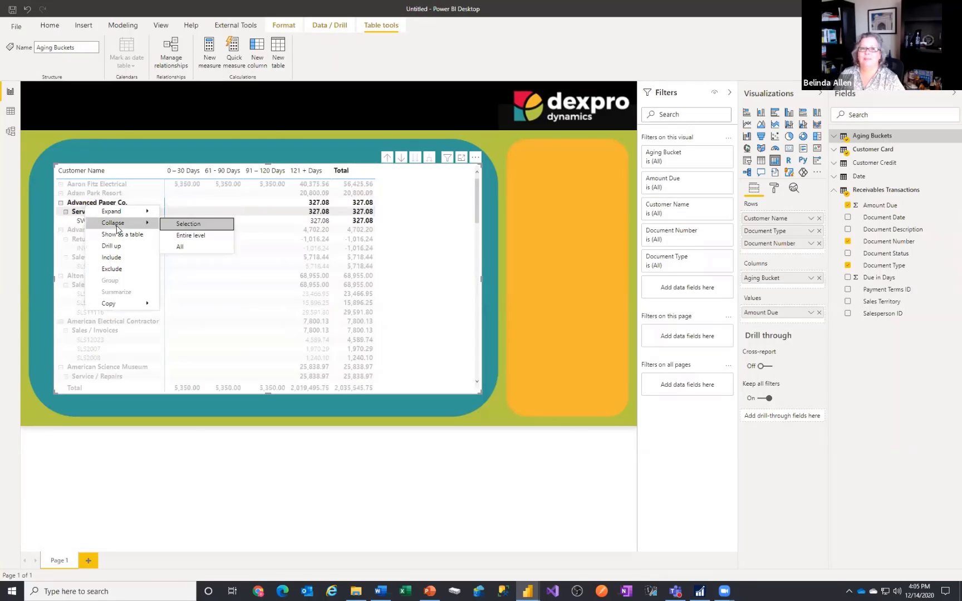
click(180, 246)
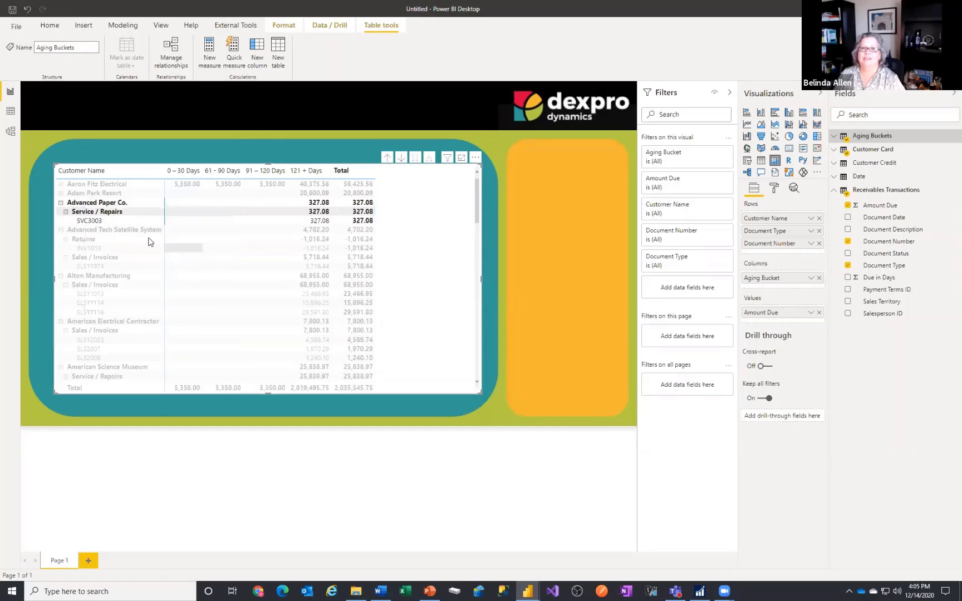
click(87, 206)
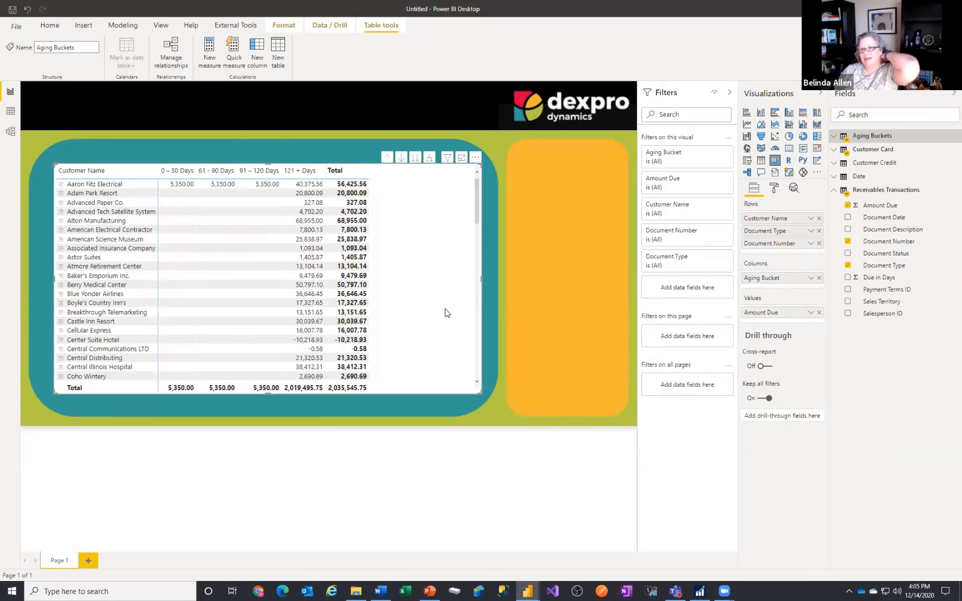
Insert a separate slicer visual and narrow it to fit within the orange panel beside the matrix
click(747, 161)
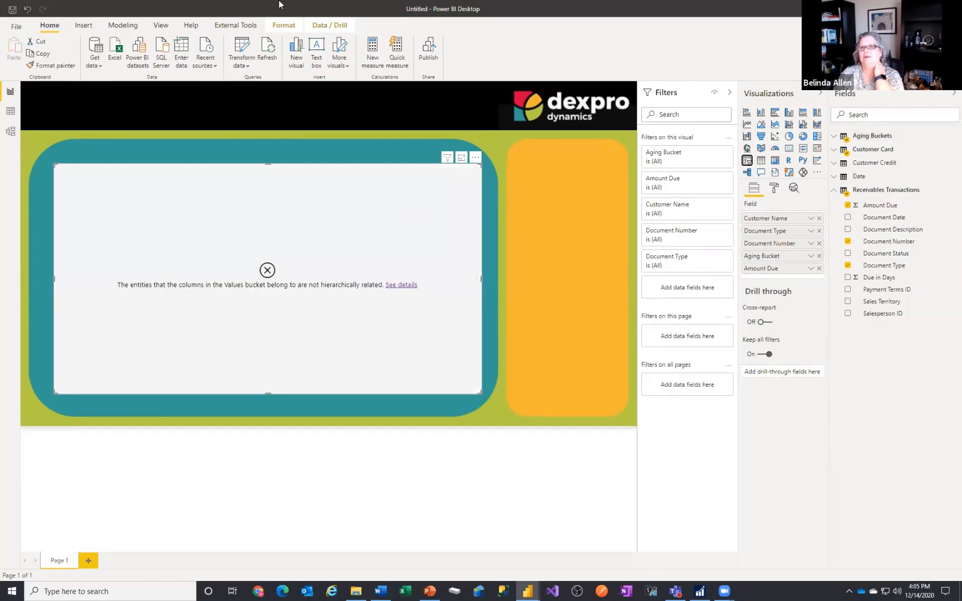
click(26, 9)
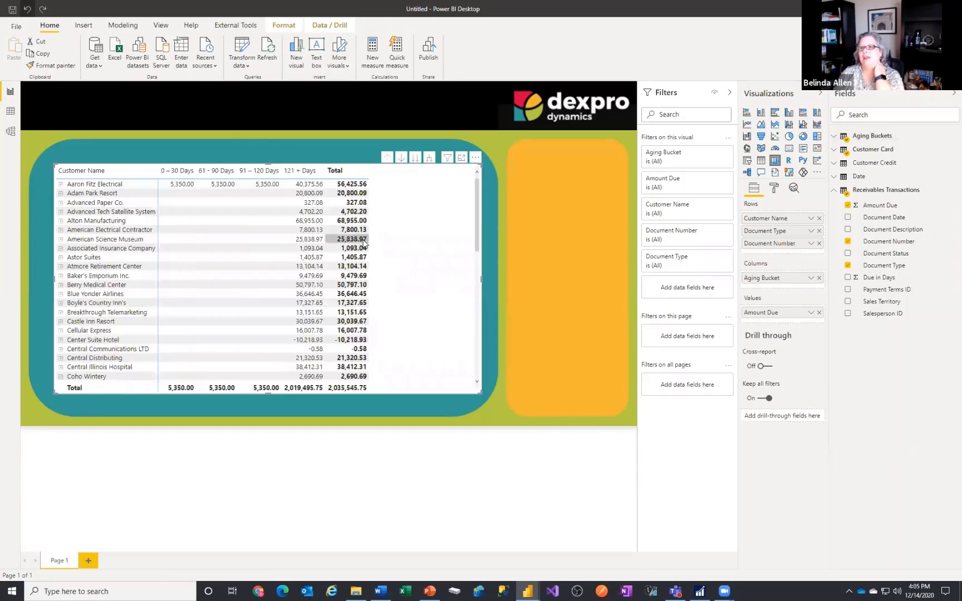
click(571, 275)
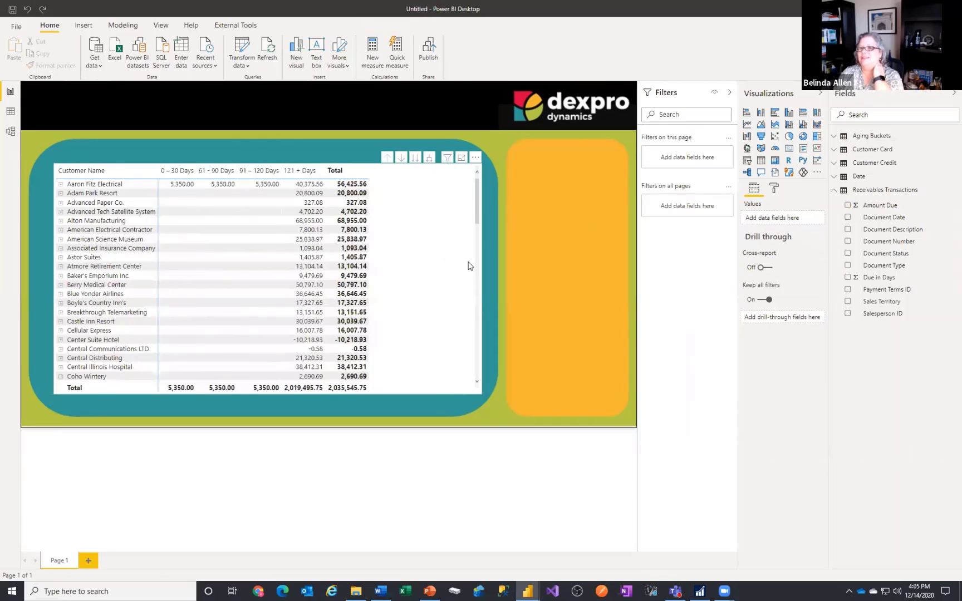
click(748, 164)
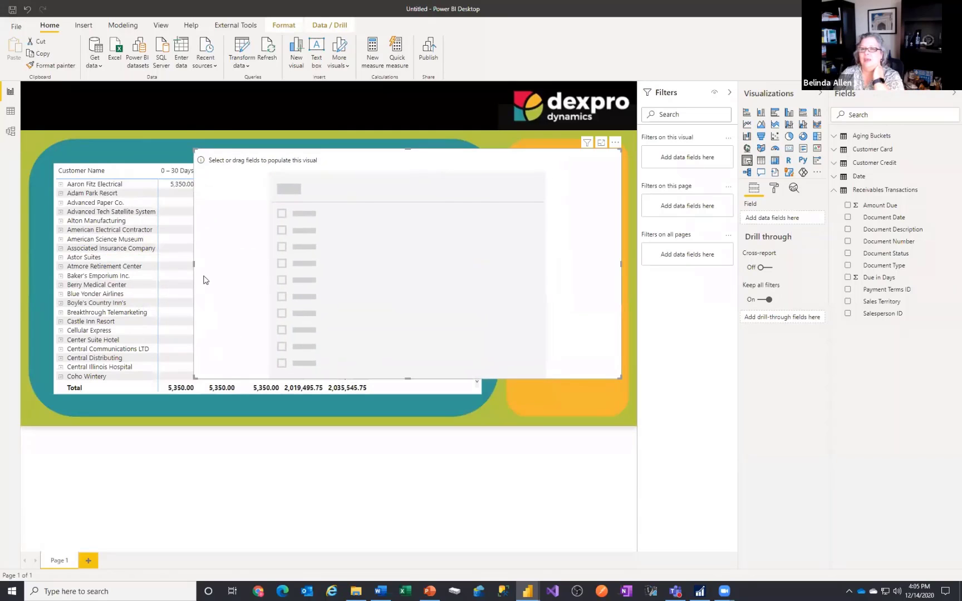
drag(193, 268, 512, 313)
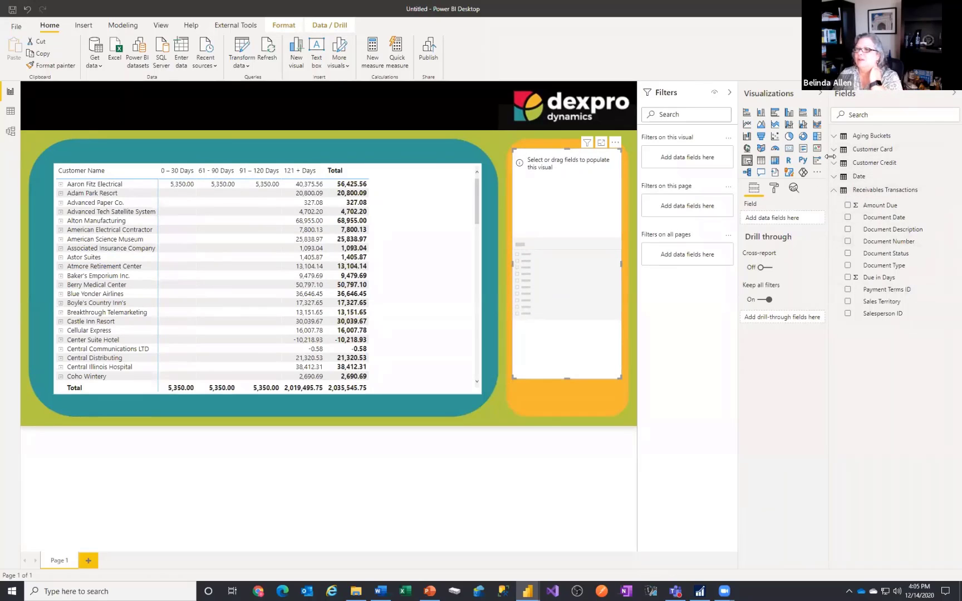
Add Hold from the Customer Card table to the slicer and filter the matrix to customers with Hold set to Yes
click(846, 167)
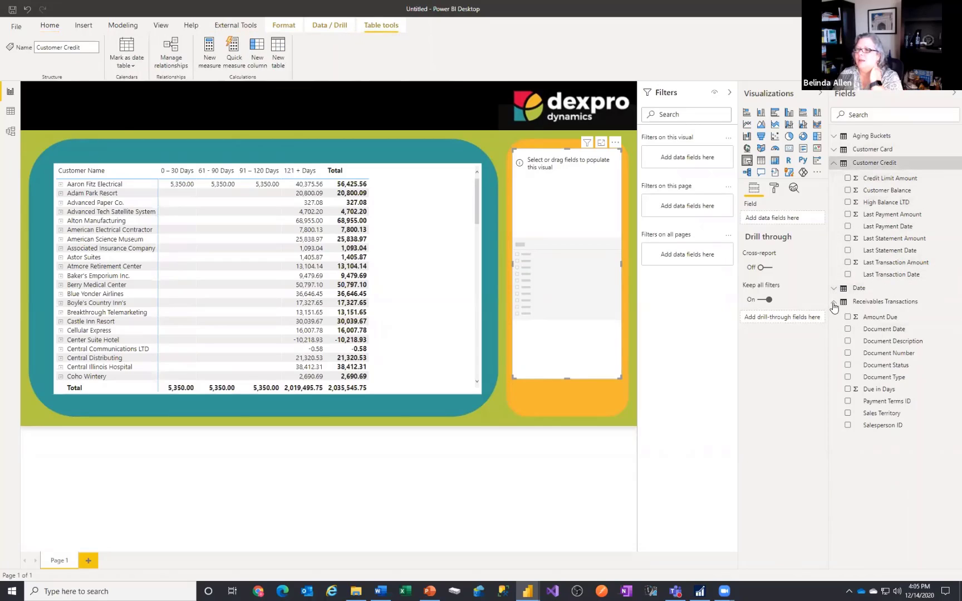
click(868, 301)
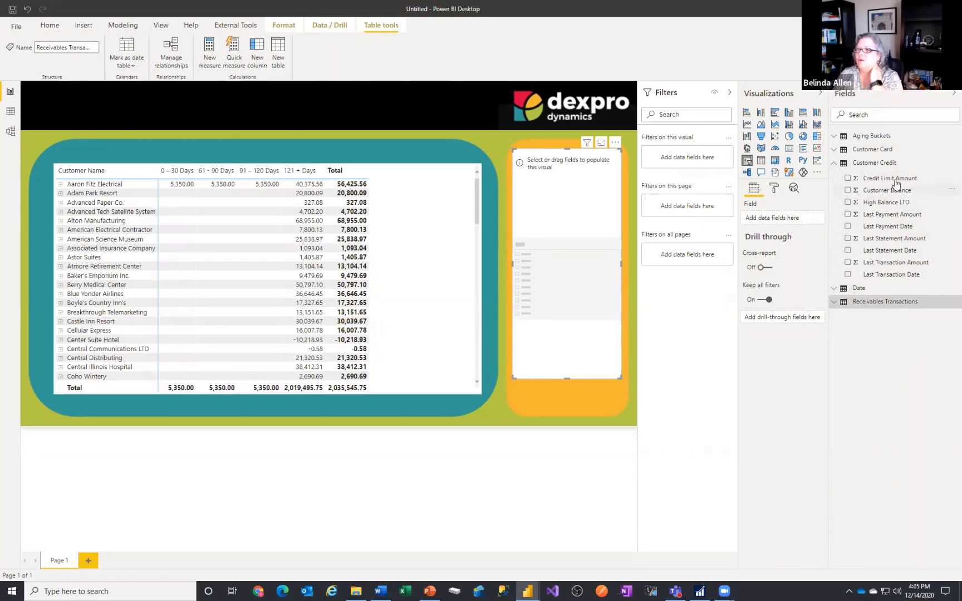
click(836, 160)
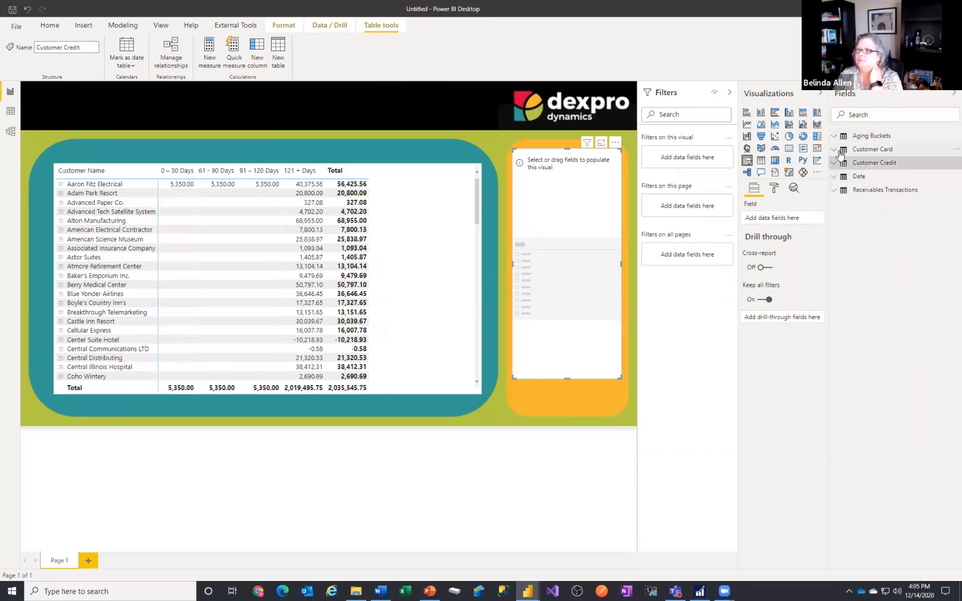
click(840, 151)
drag(887, 229, 796, 218)
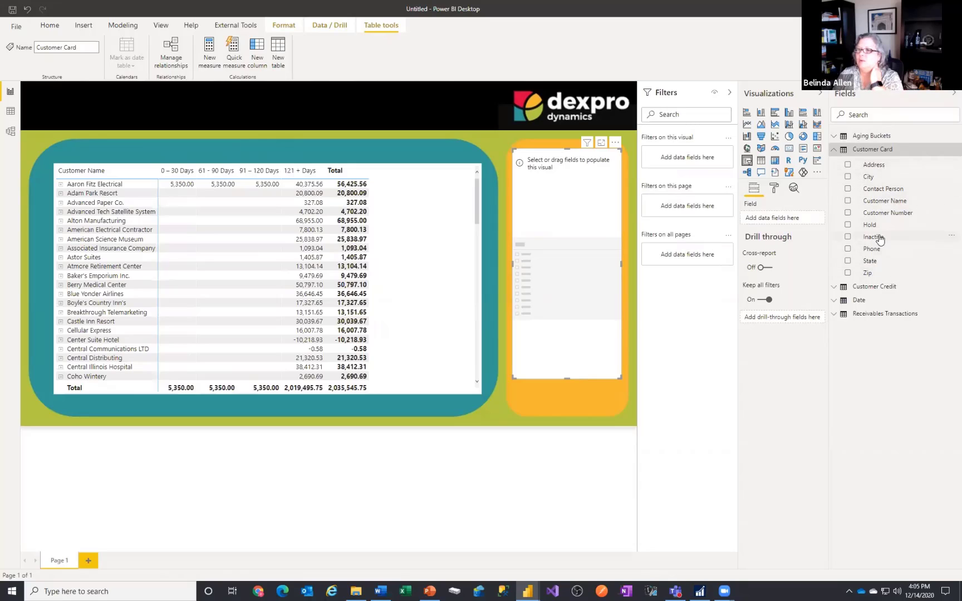
drag(878, 229, 774, 218)
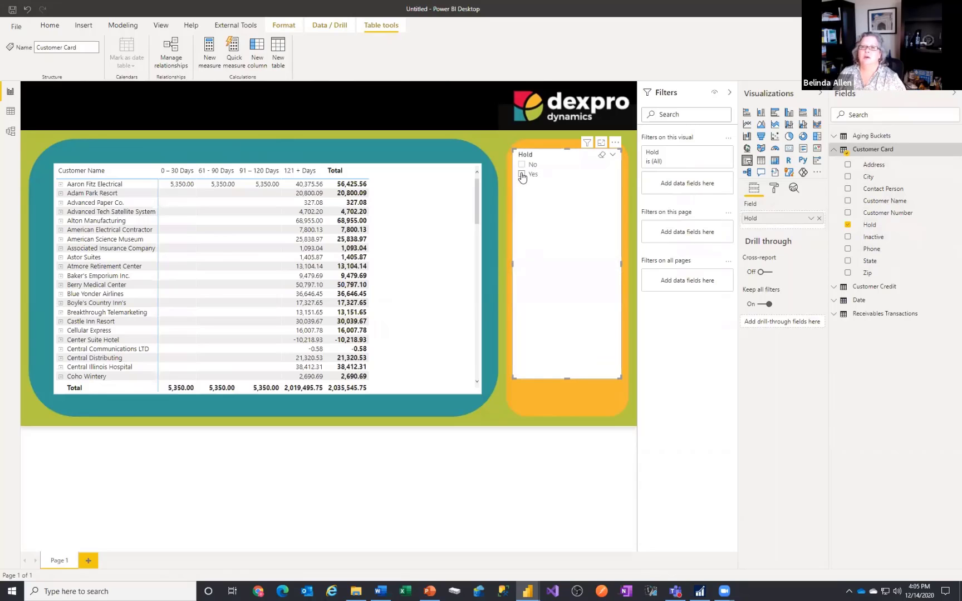
click(521, 174)
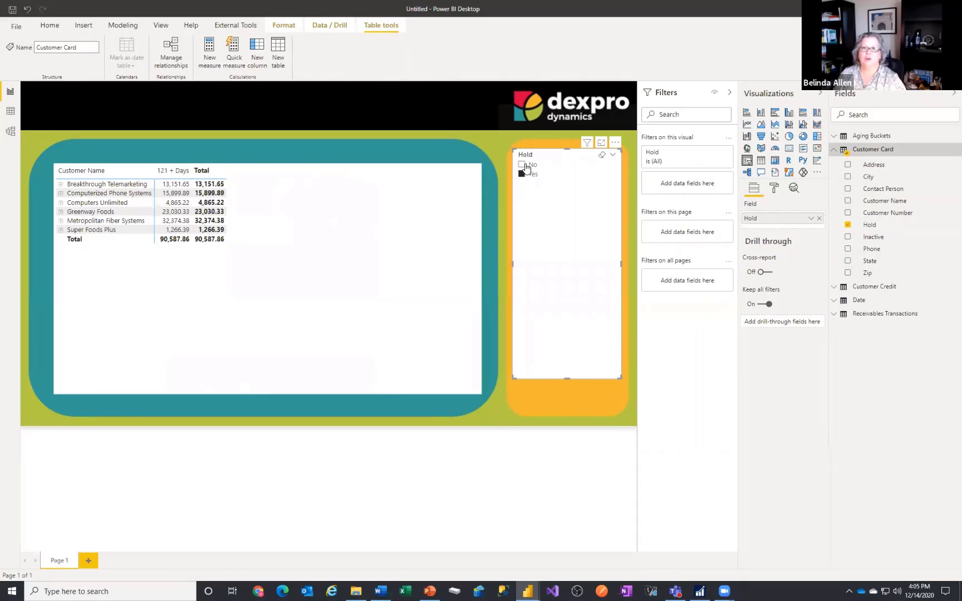
Filter the matrix to customers with Hold set to No, and clear the Hold slicer selection
click(525, 166)
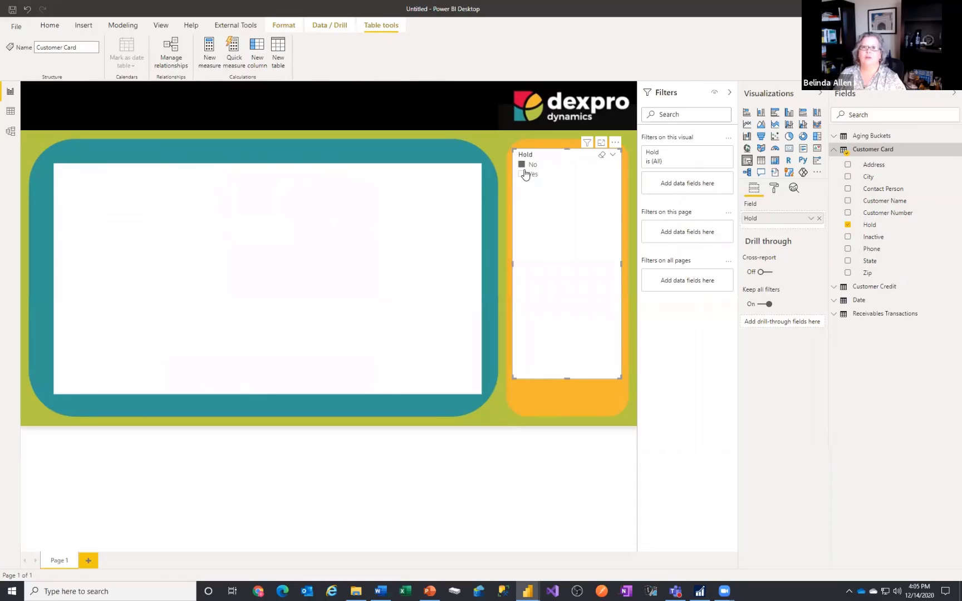
click(602, 156)
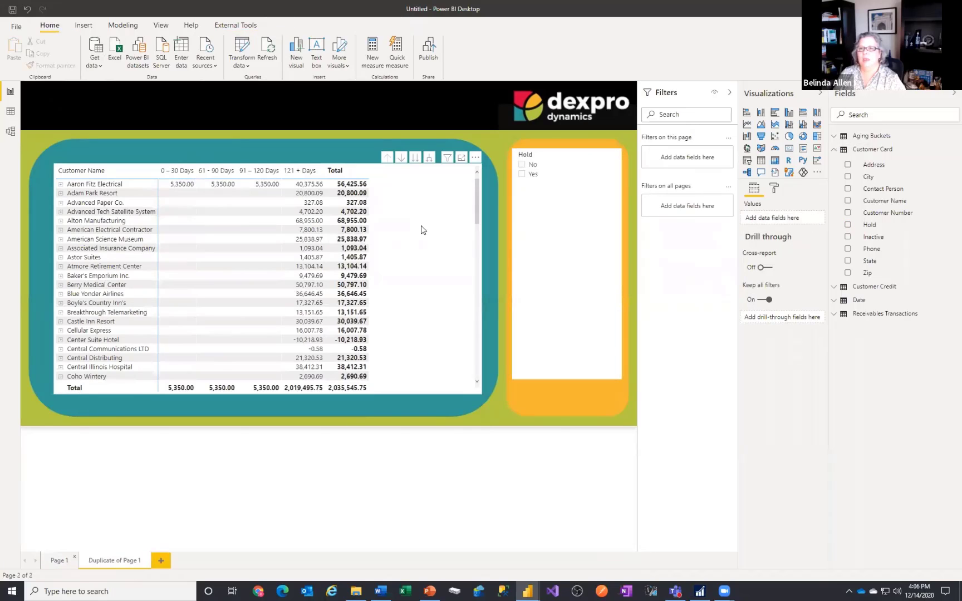
Delete the aging matrix from the Duplicate of Page 1 page and extend the Hold slicer down to fill the orange panel
click(458, 213)
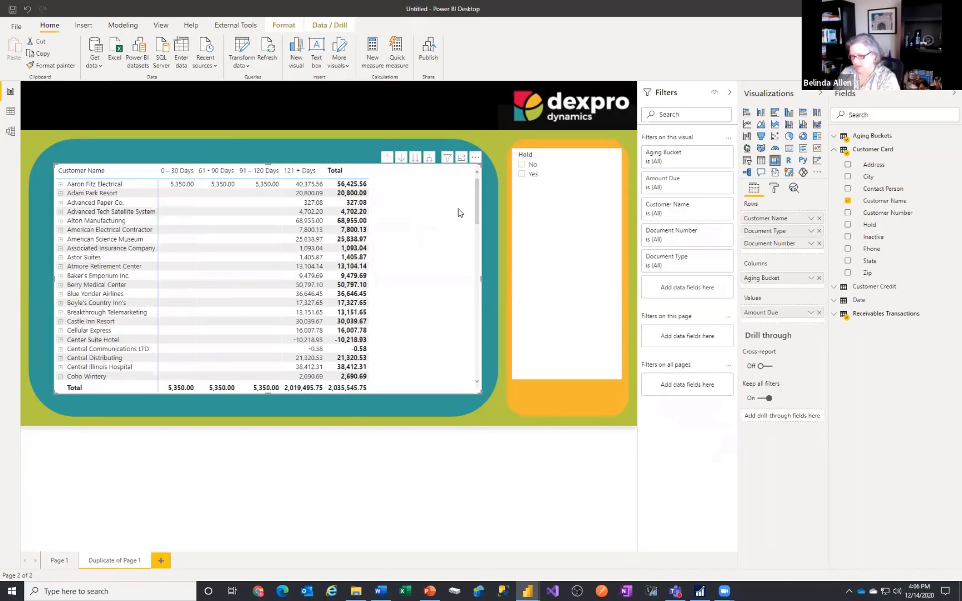
key(Delete)
click(553, 224)
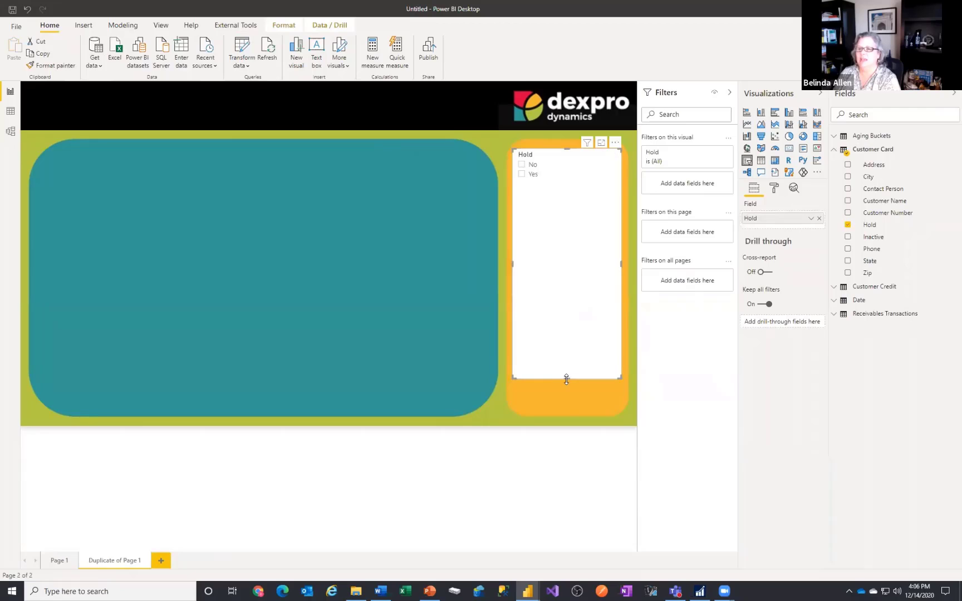
drag(568, 276, 560, 405)
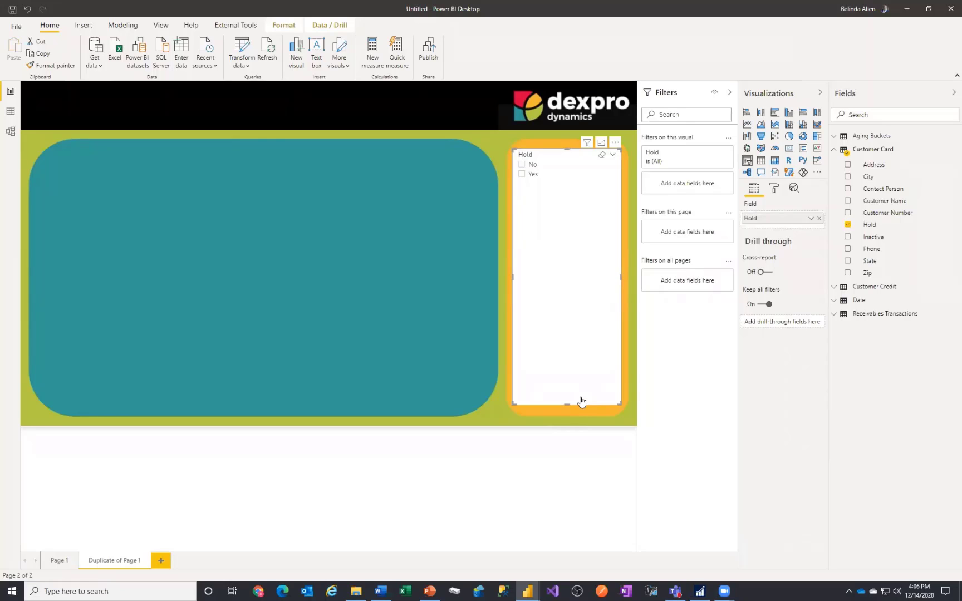
Switch to the PowerPoint presentation to view its closing slide, and return to Page 1 of the report in Power BI Desktop
click(47, 564)
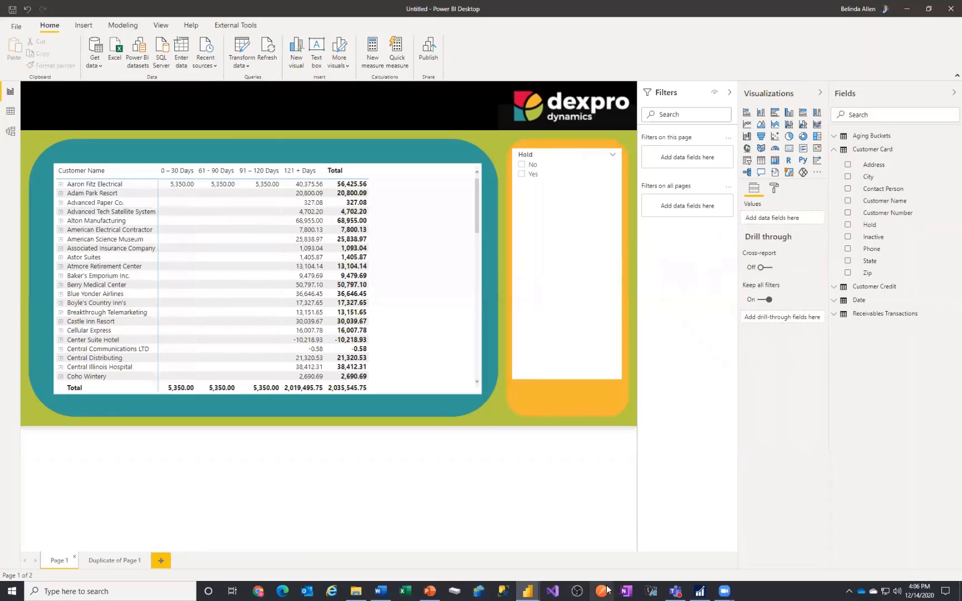
click(431, 589)
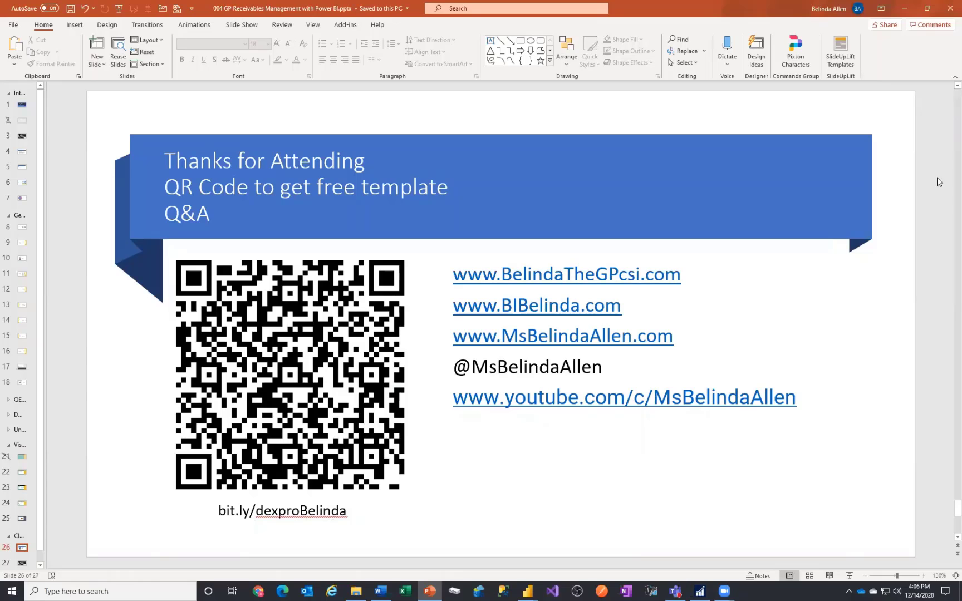
key(alt+Tab)
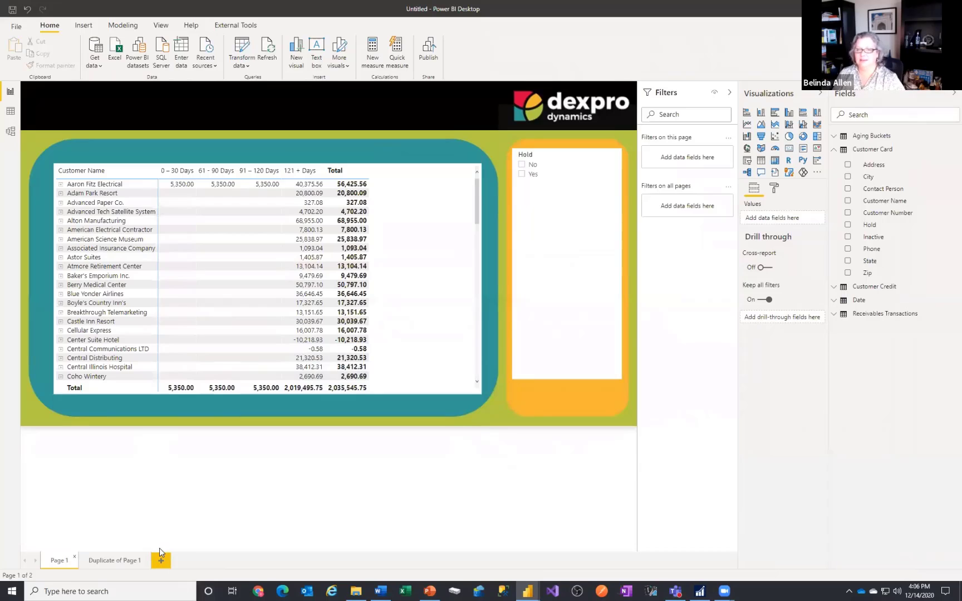
Insert a new matrix visual on the Duplicate of Page 1 page and widen it across most of the teal panel
click(120, 561)
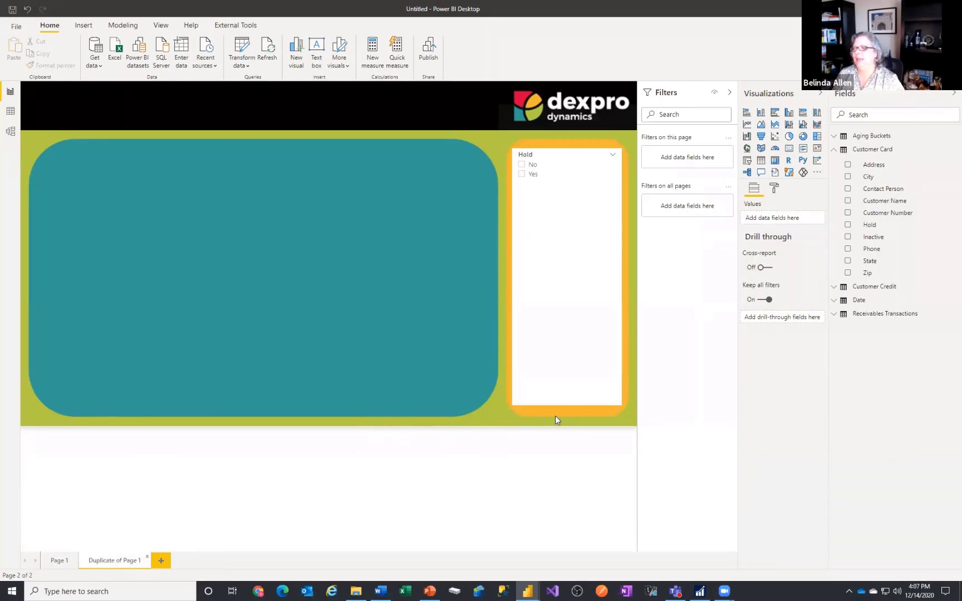
click(279, 351)
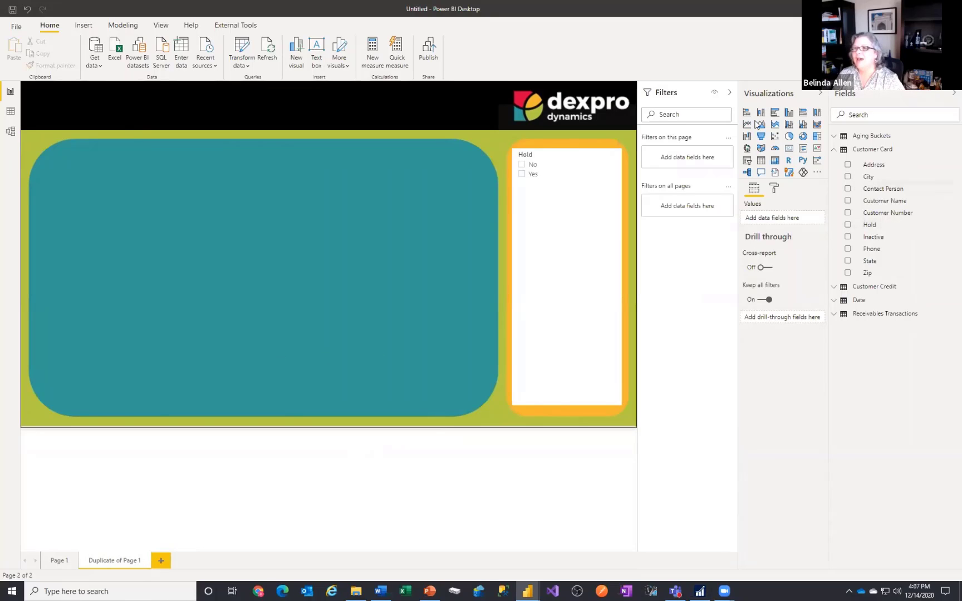
click(775, 160)
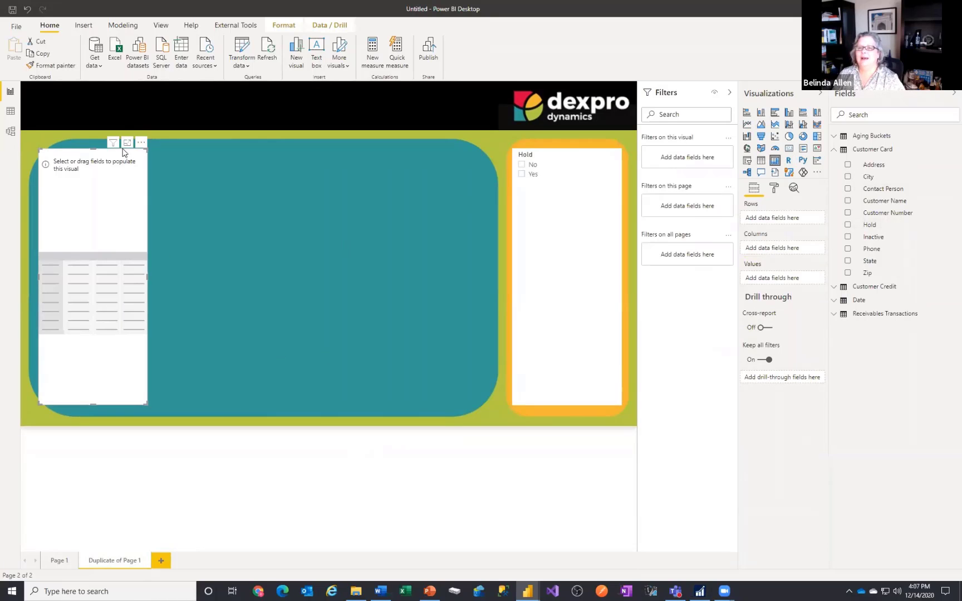
drag(148, 275, 464, 319)
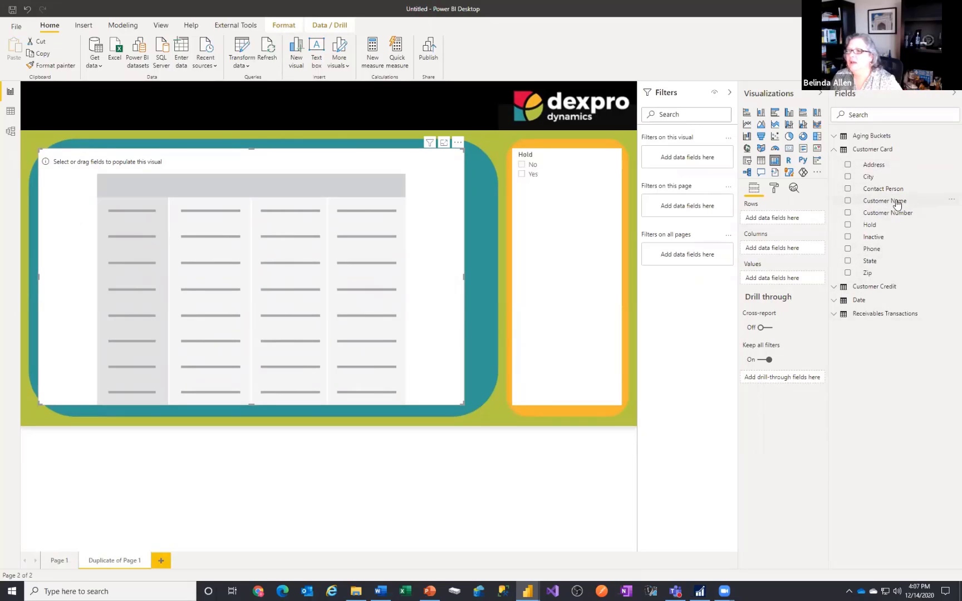
Add Customer Name to the matrix rows and Amount Due from Receivables Transactions to its values
drag(897, 205, 788, 219)
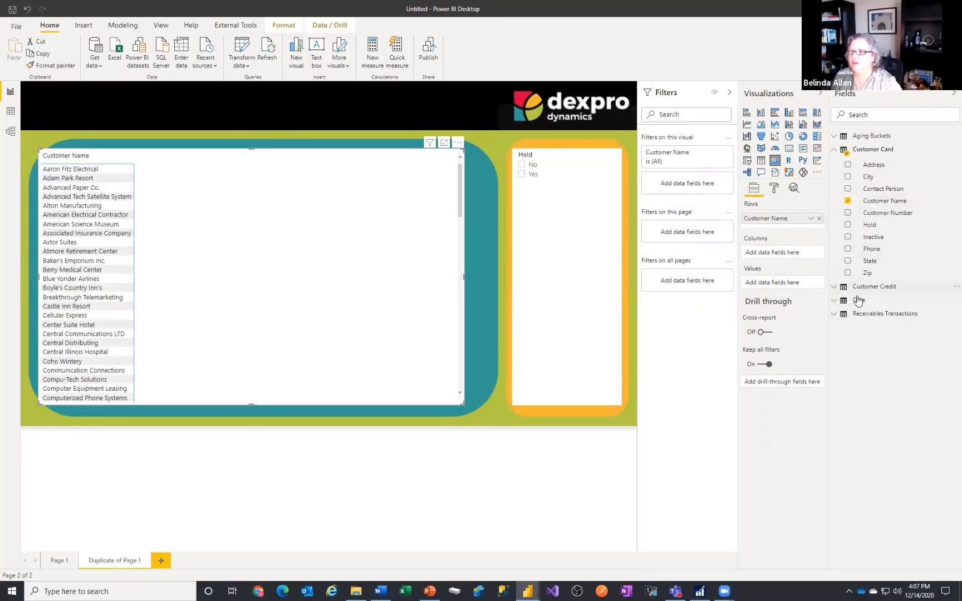
click(836, 315)
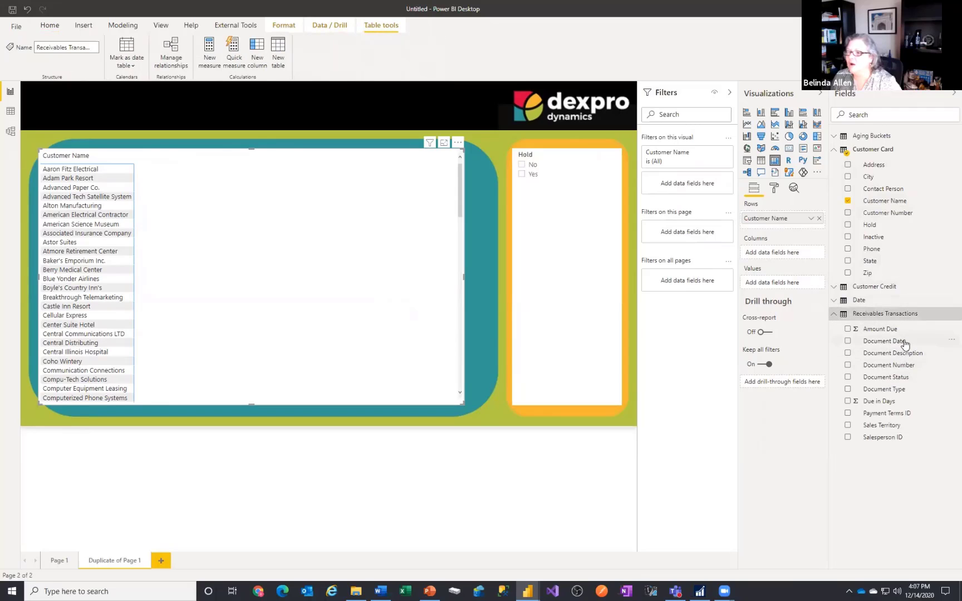
drag(896, 328, 804, 278)
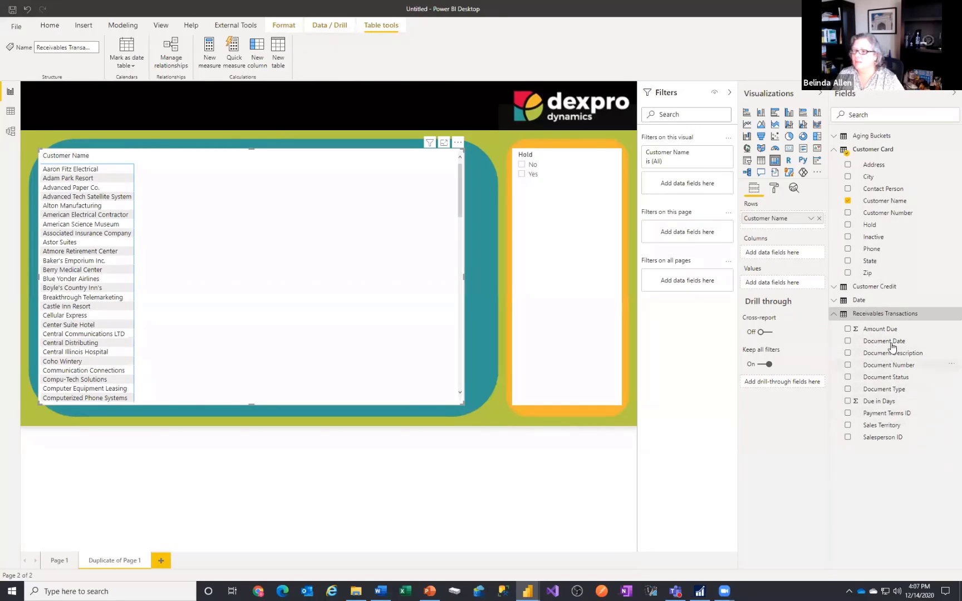
drag(887, 329, 748, 283)
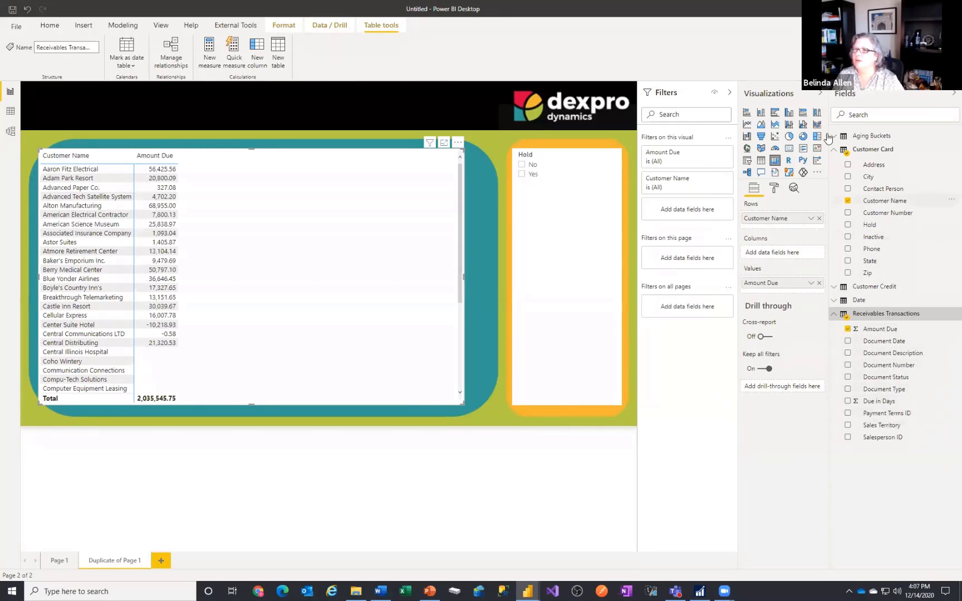
Expand the Customer Credit table's fields and narrow the matrix to free space beside it in the teal panel
click(834, 150)
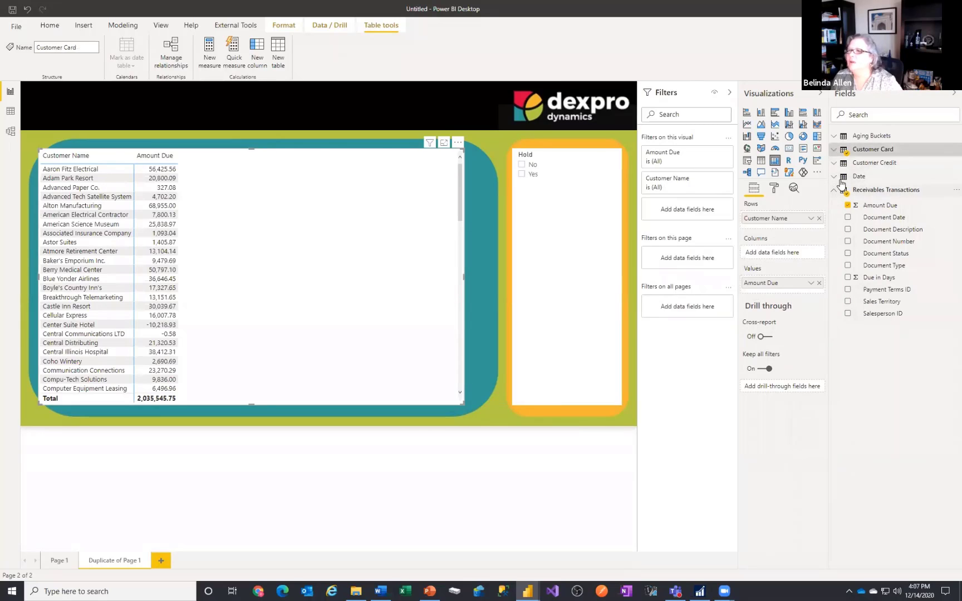
click(834, 163)
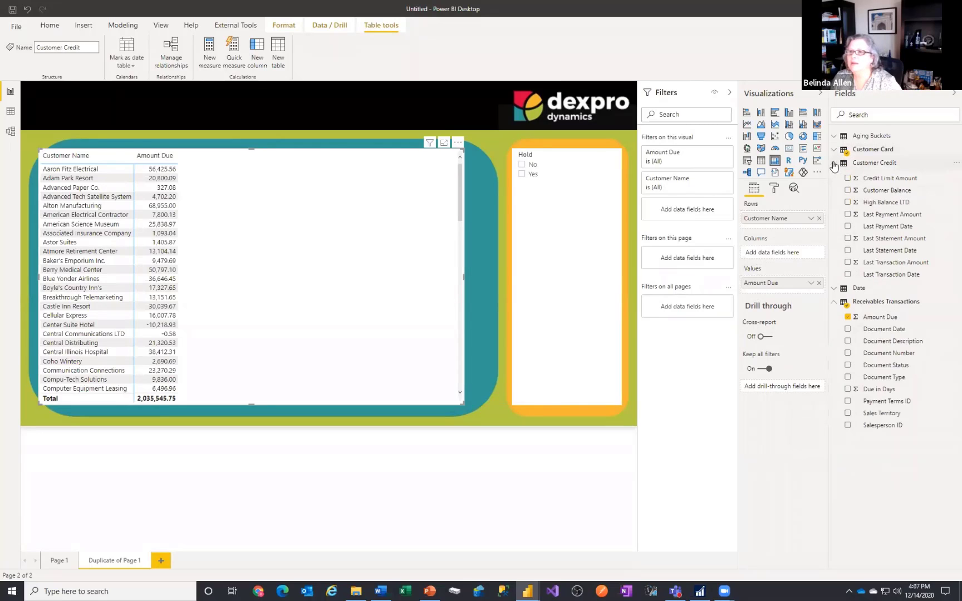
click(467, 278)
click(460, 278)
drag(464, 277, 327, 278)
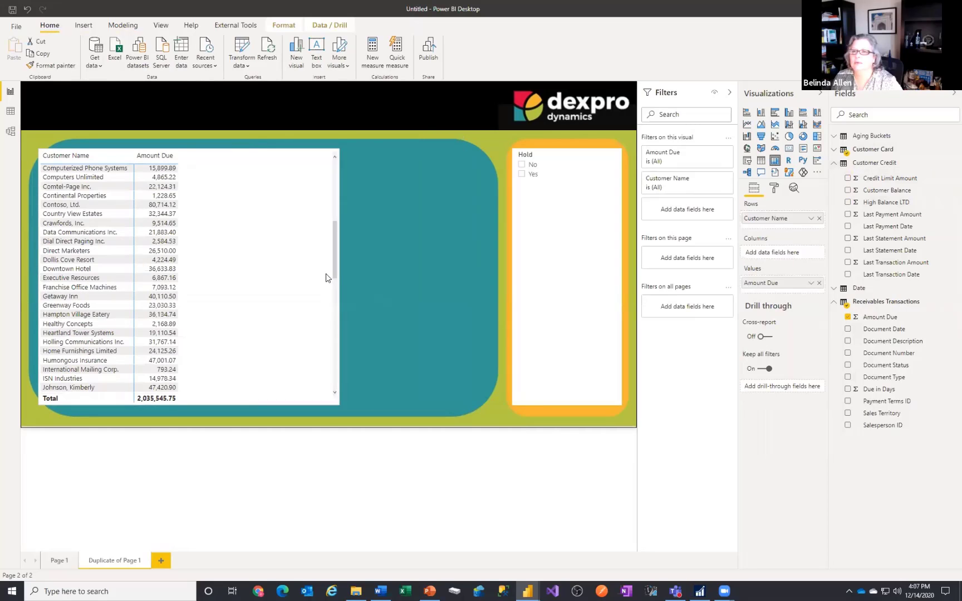
Insert a card visual beside the matrix and shrink it to fit within the teal panel
click(438, 270)
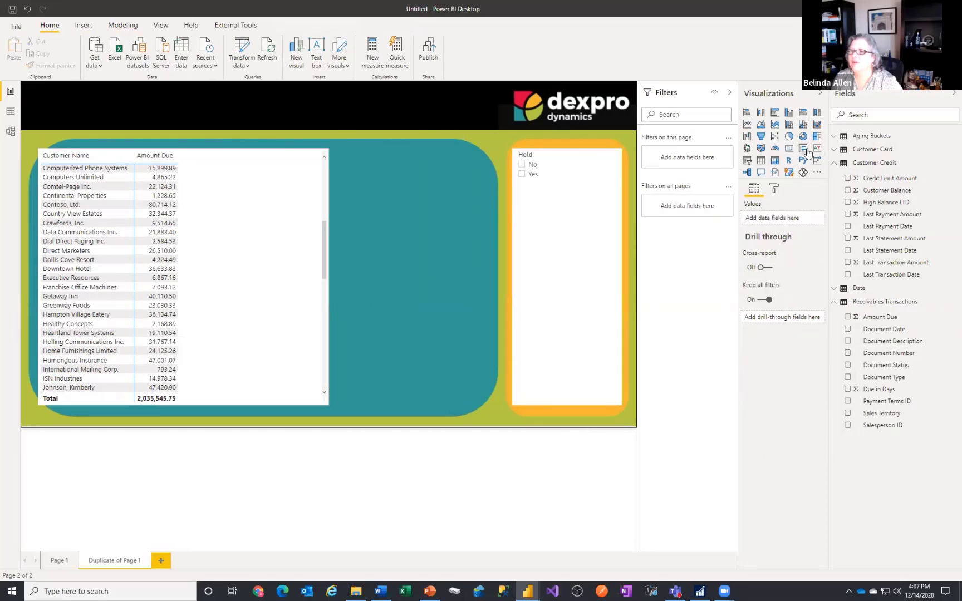
click(789, 148)
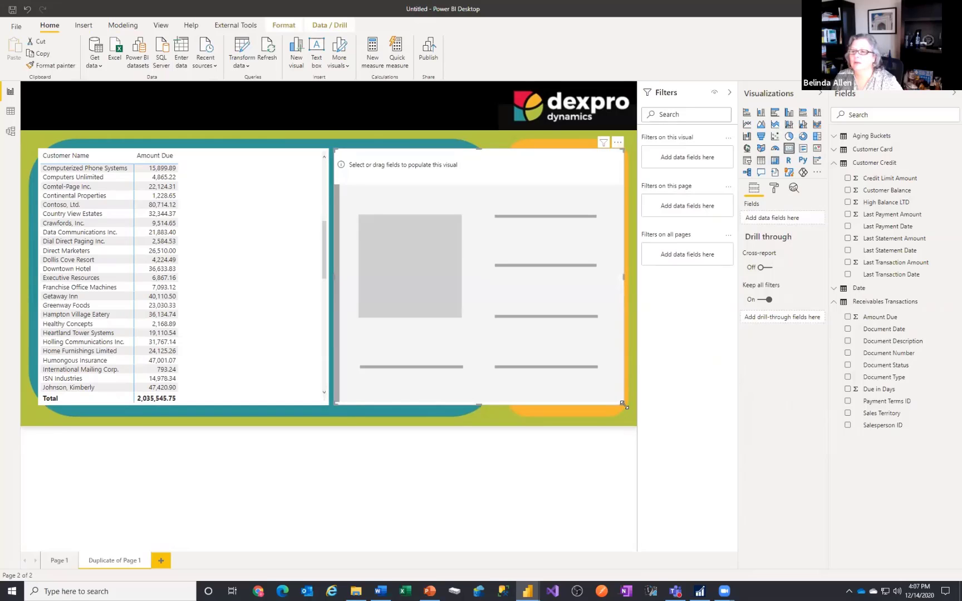
drag(620, 402, 467, 376)
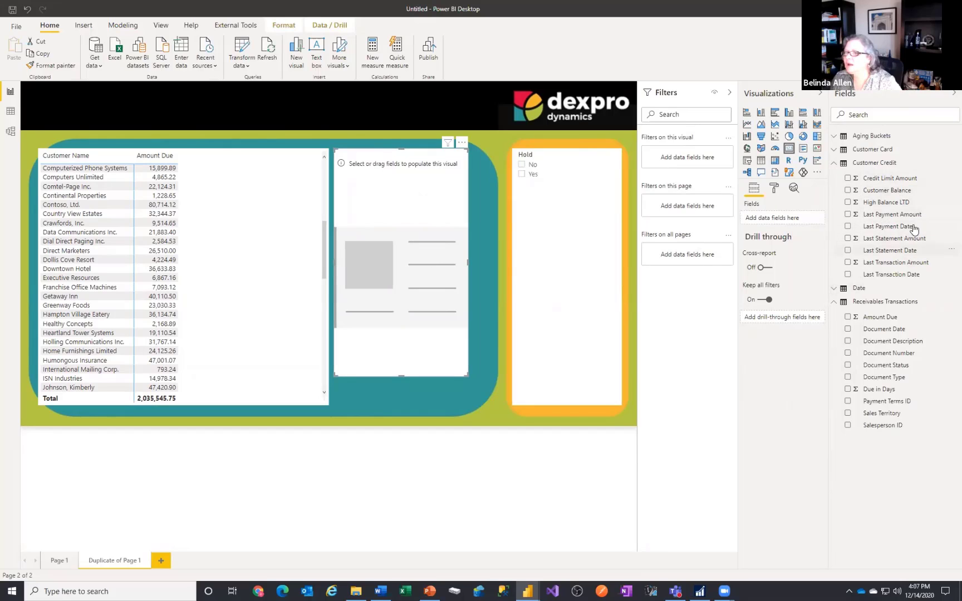
click(847, 215)
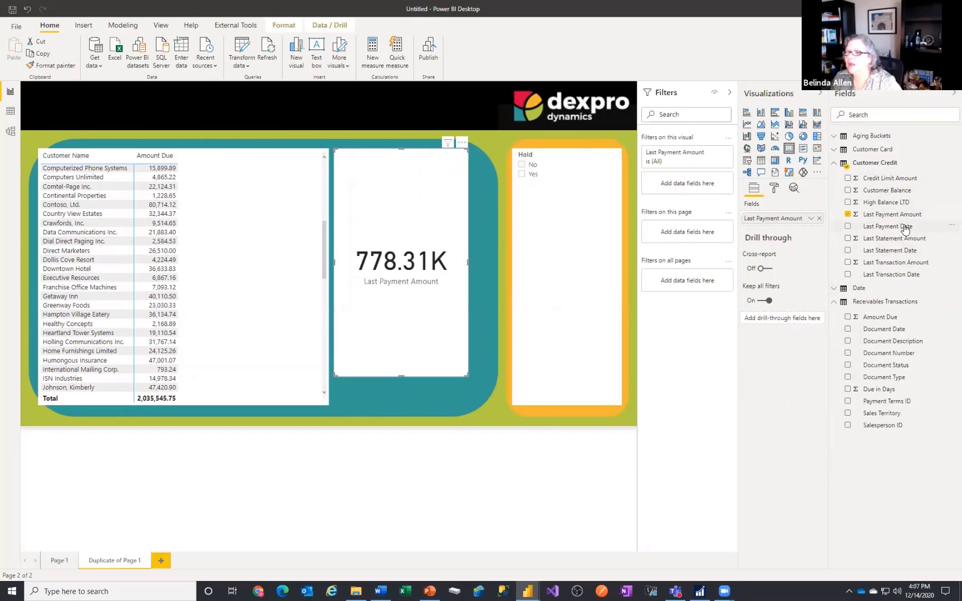
click(810, 219)
click(818, 225)
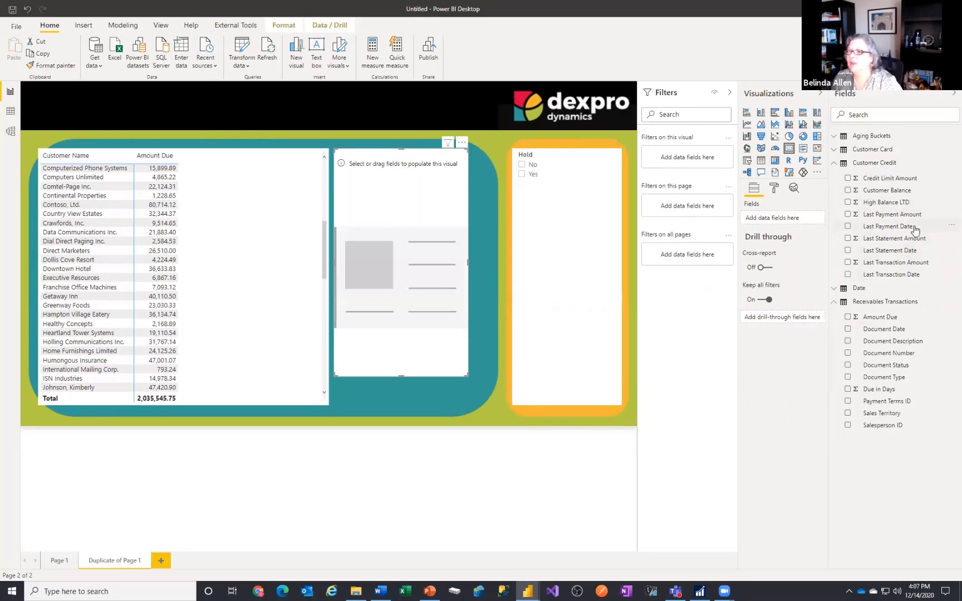
Add Last Payment Date from the Customer Credit table to the card
drag(914, 230, 795, 238)
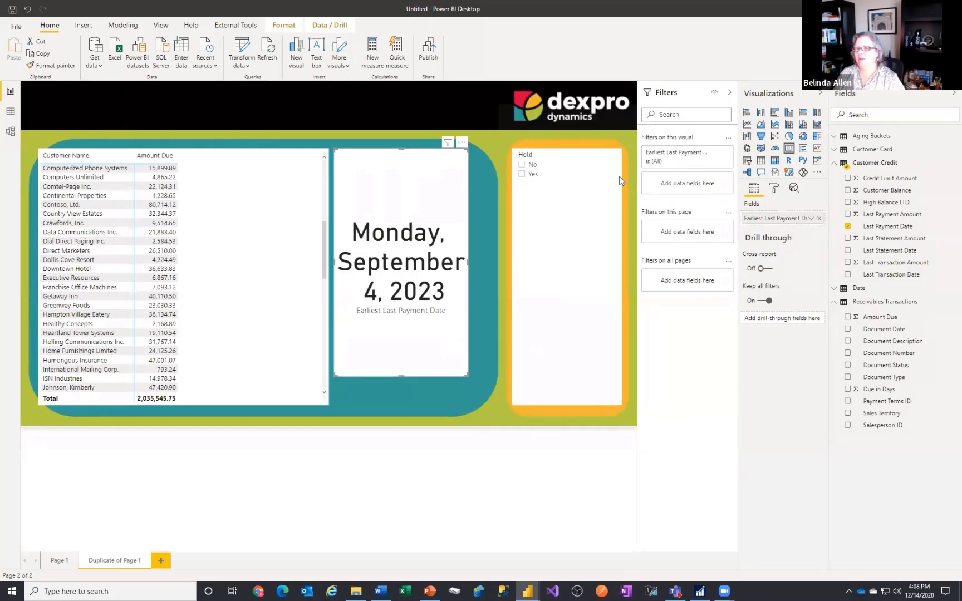
Replace Hold with Customer Name from the Customer Card table in the slicer on the duplicate page
click(599, 265)
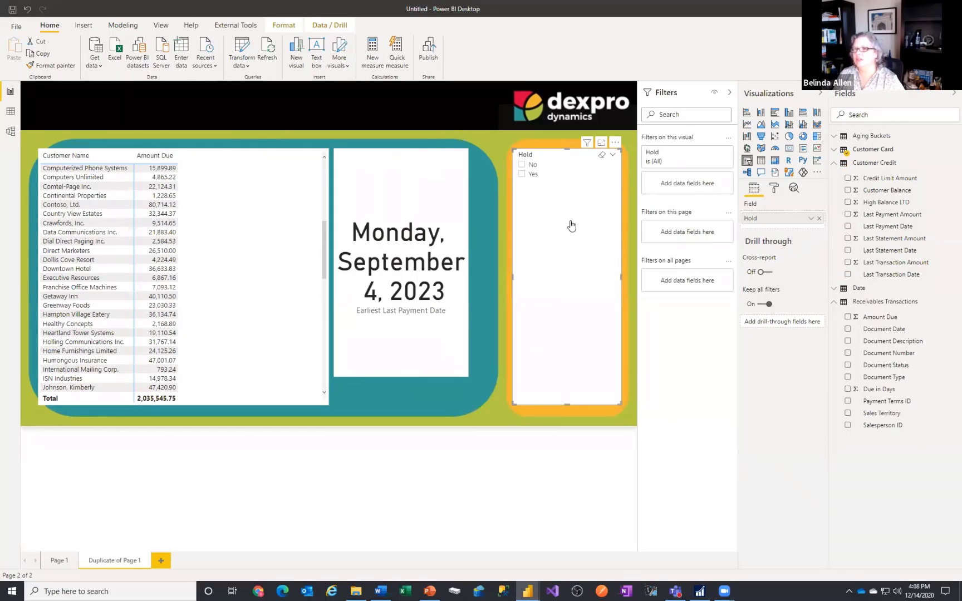
click(834, 149)
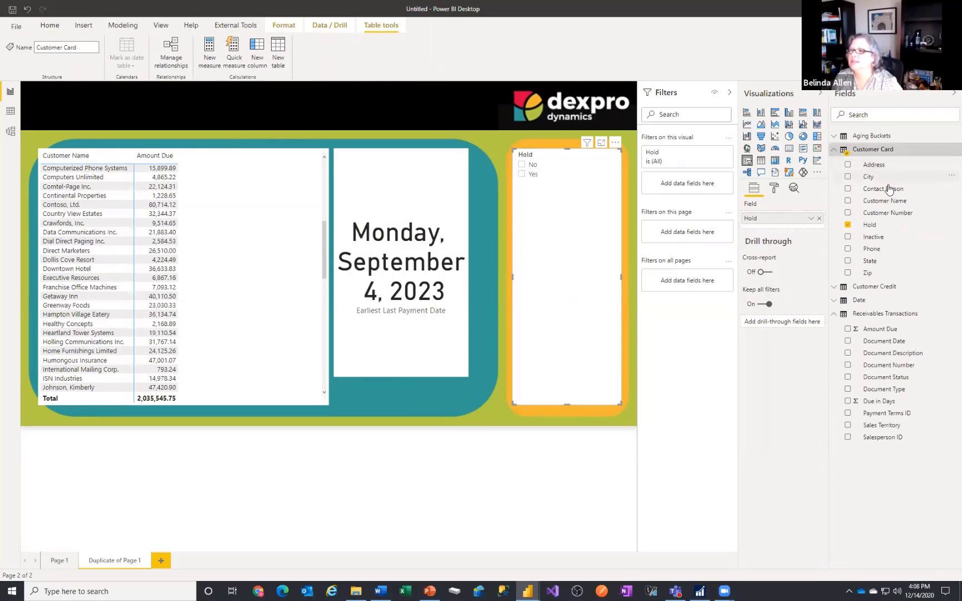
drag(885, 200, 804, 230)
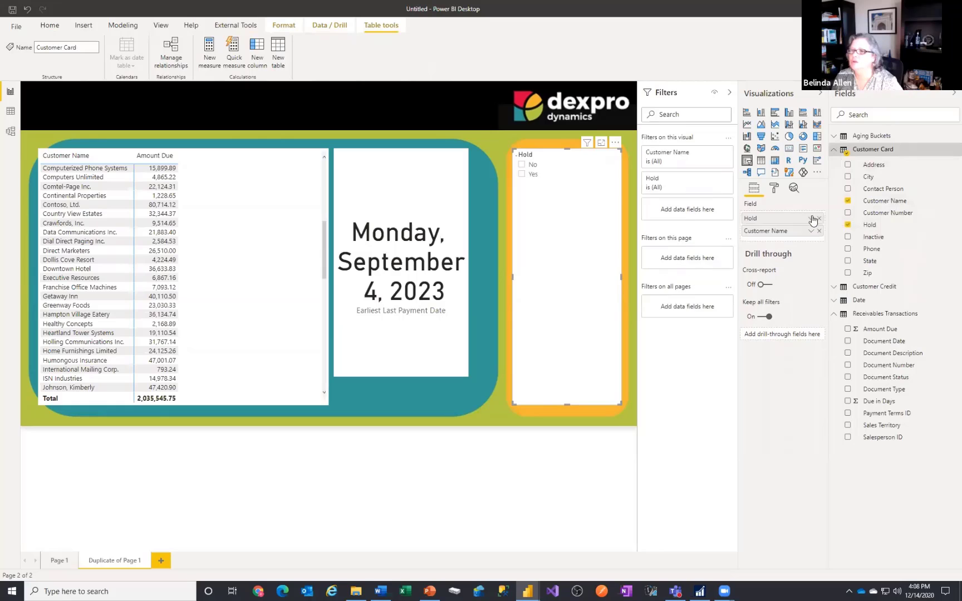
click(818, 218)
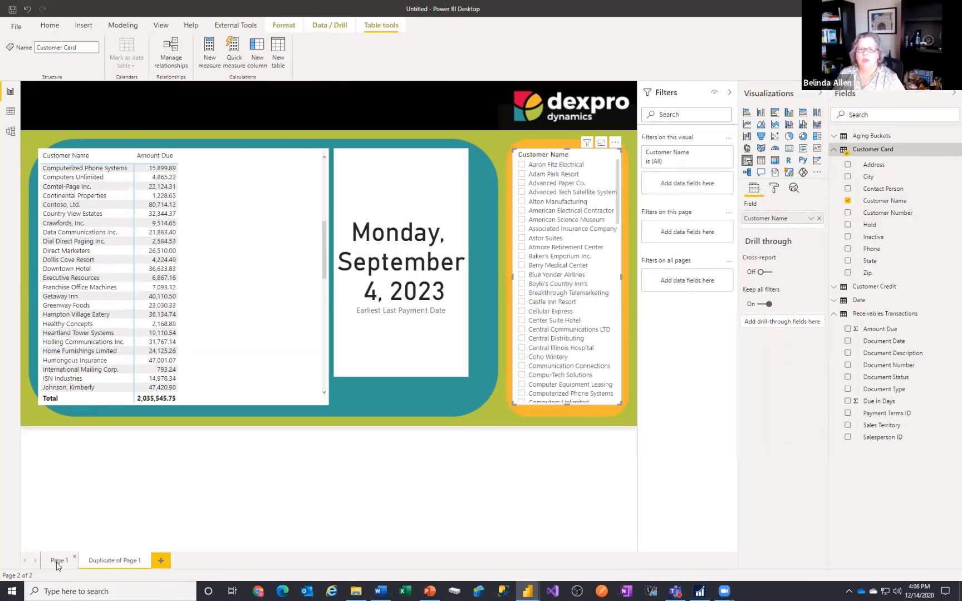
Enable cross-report drill through on the duplicate page with Customer Name as its drill-through field, and return to Page 1
click(57, 562)
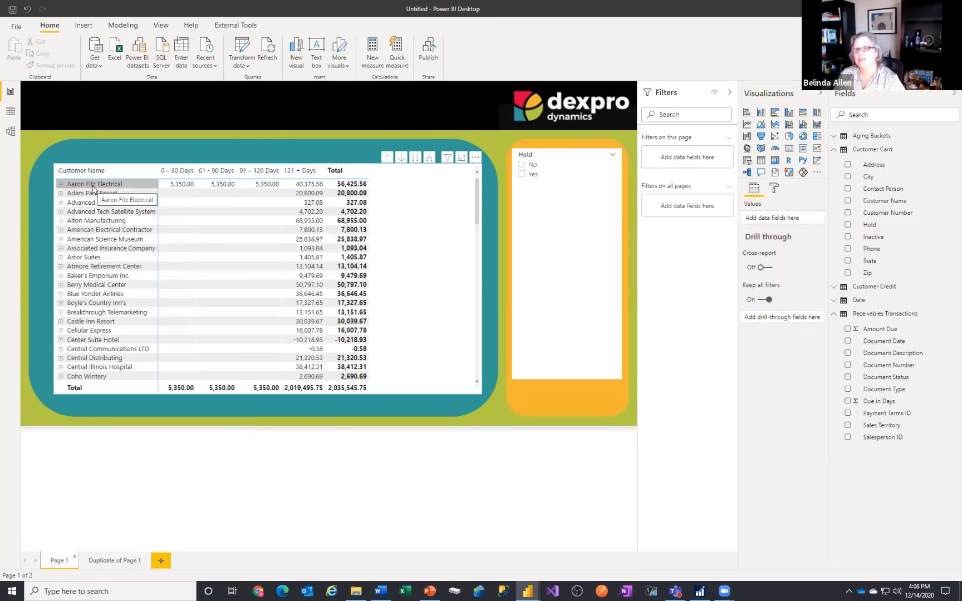
click(134, 561)
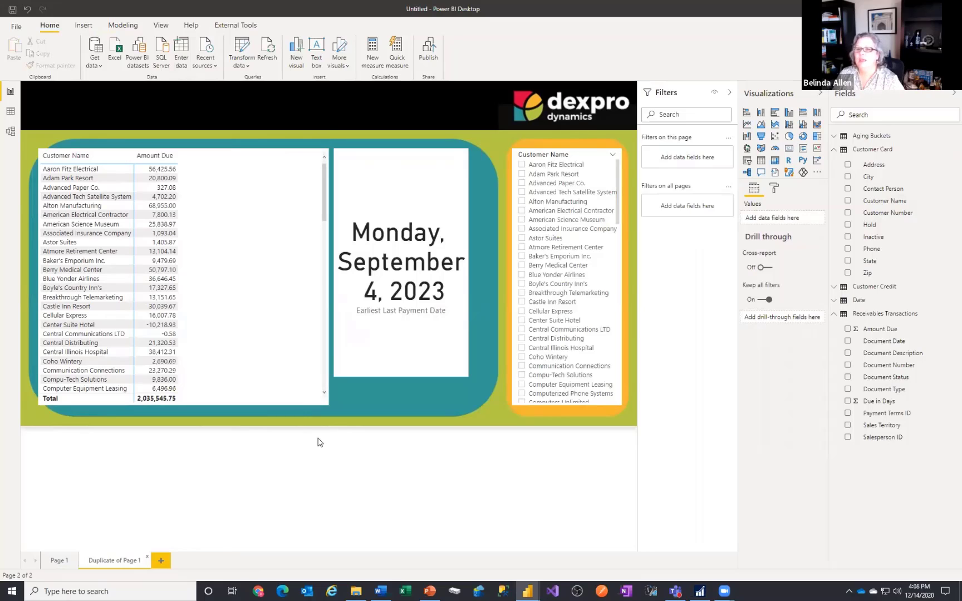
click(506, 413)
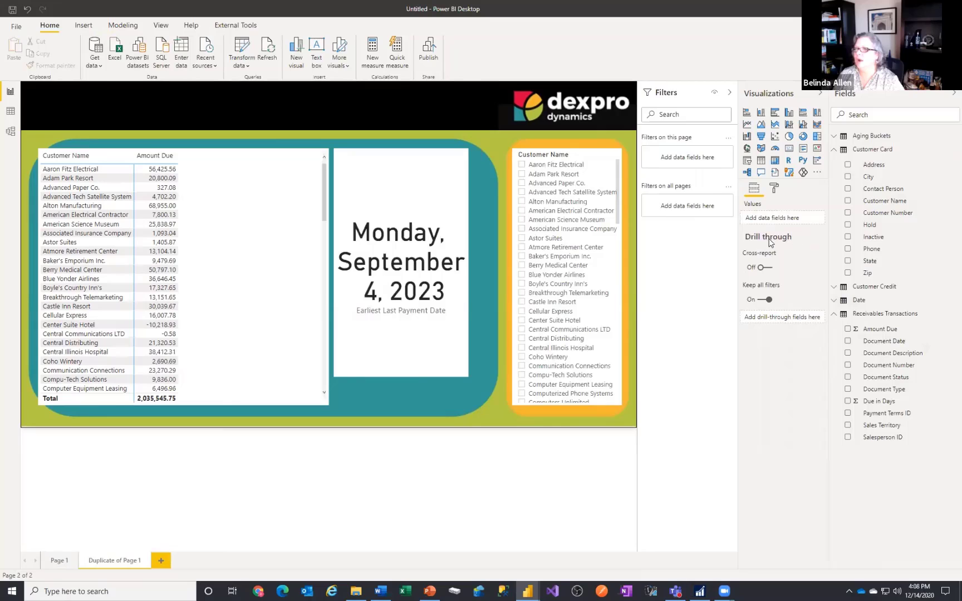
click(768, 267)
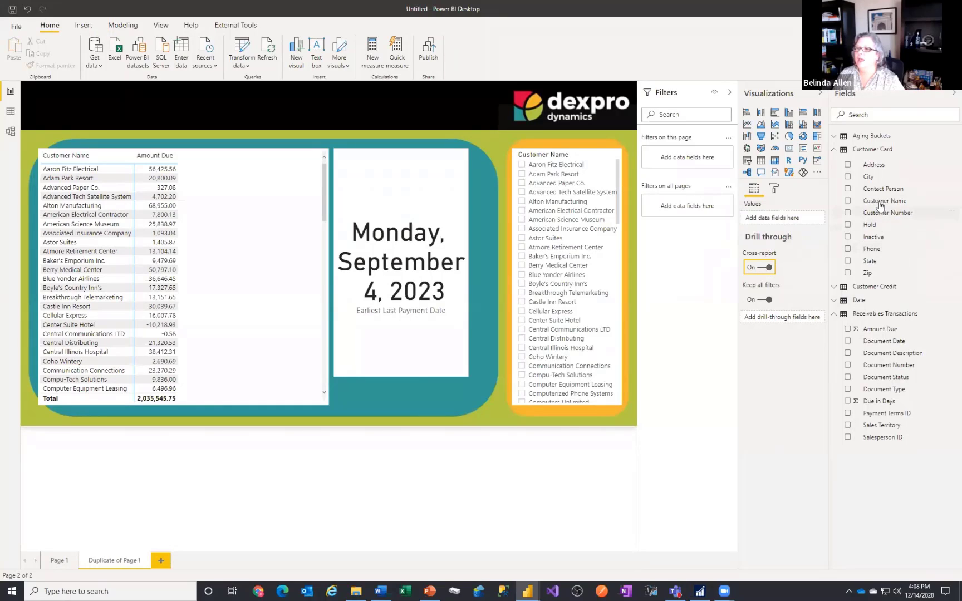
drag(883, 201, 775, 321)
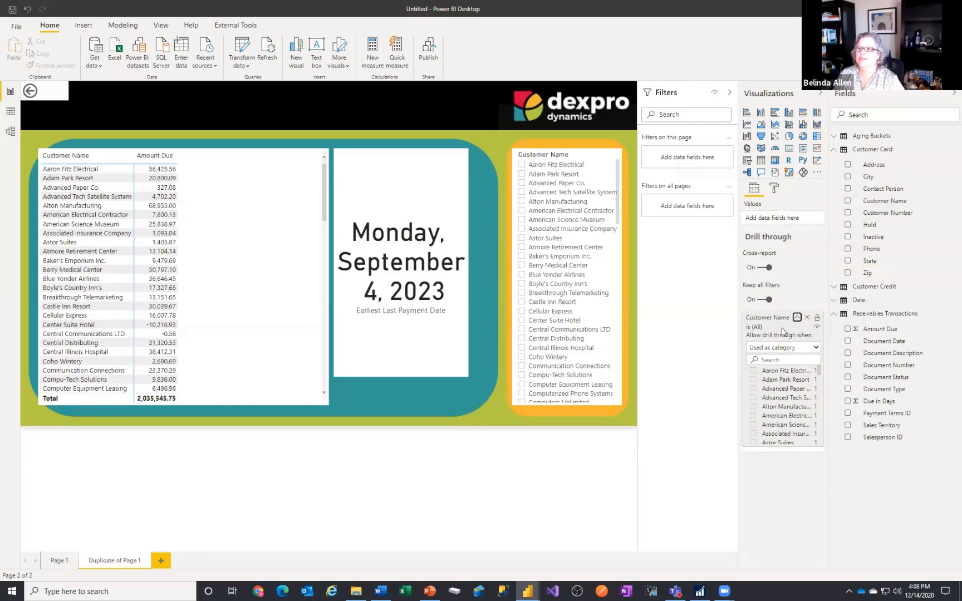
click(797, 321)
click(59, 560)
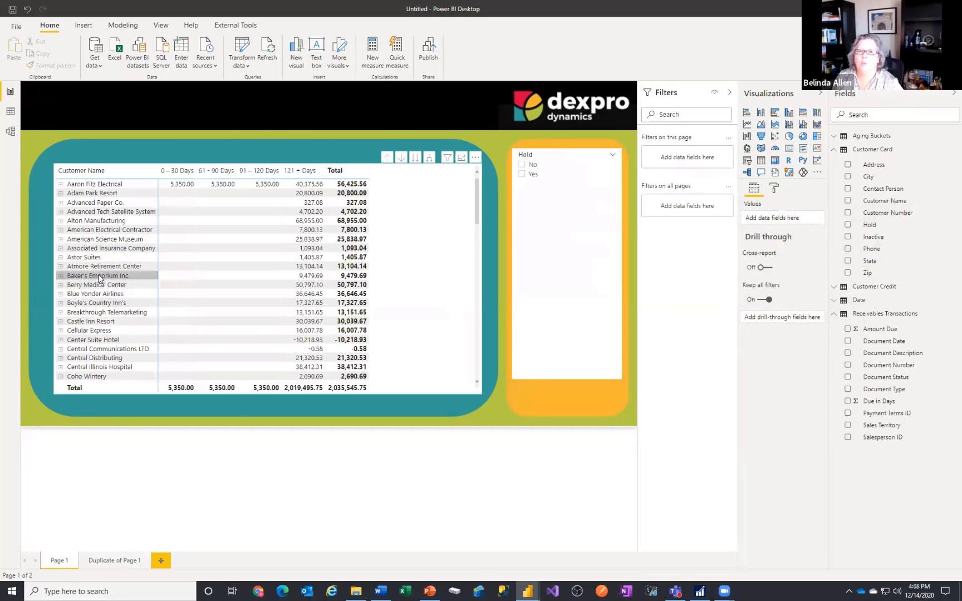
Drill through from Baker's Emporium Inc. in the aging matrix to the Duplicate of Page 1 page
right_click(99, 278)
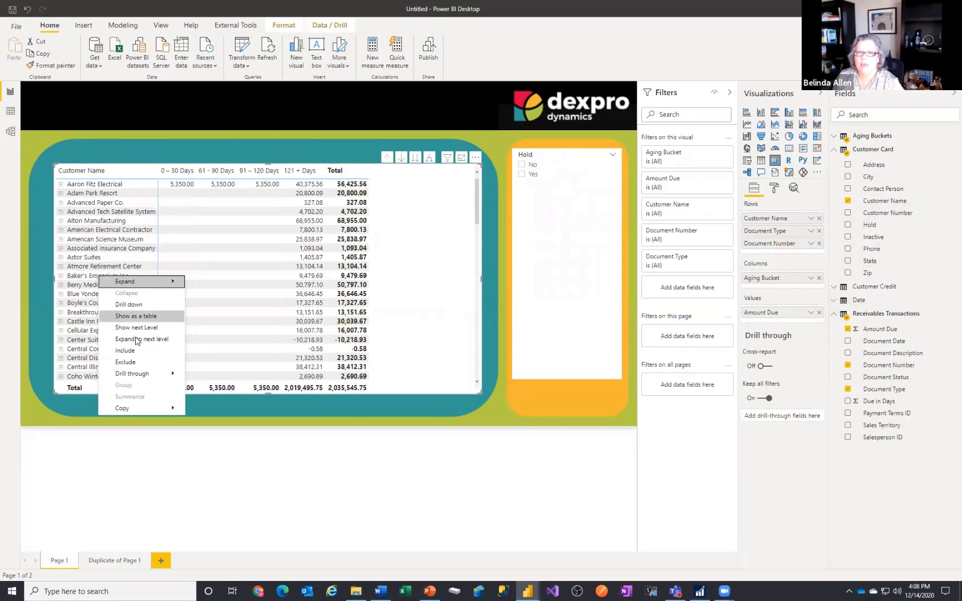
mouse_move(133, 375)
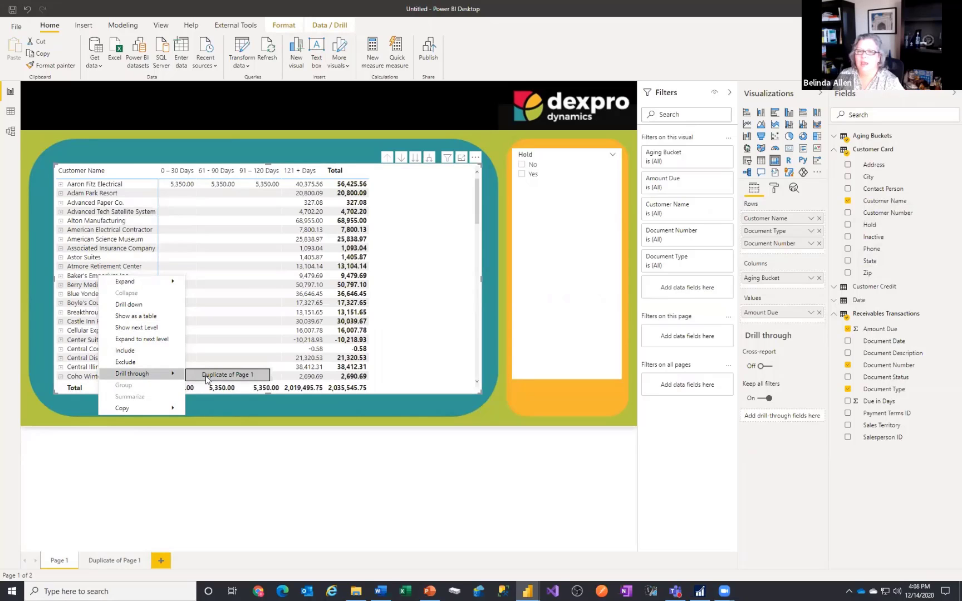
click(206, 375)
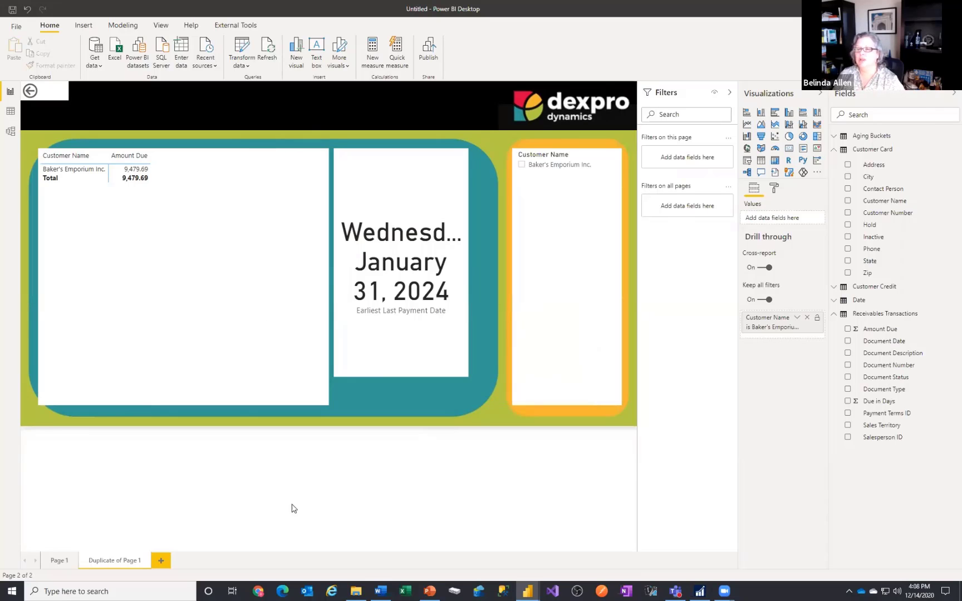
Duplicate the drill-through page and delete the matrix and the payment date card from the new copy
right_click(130, 565)
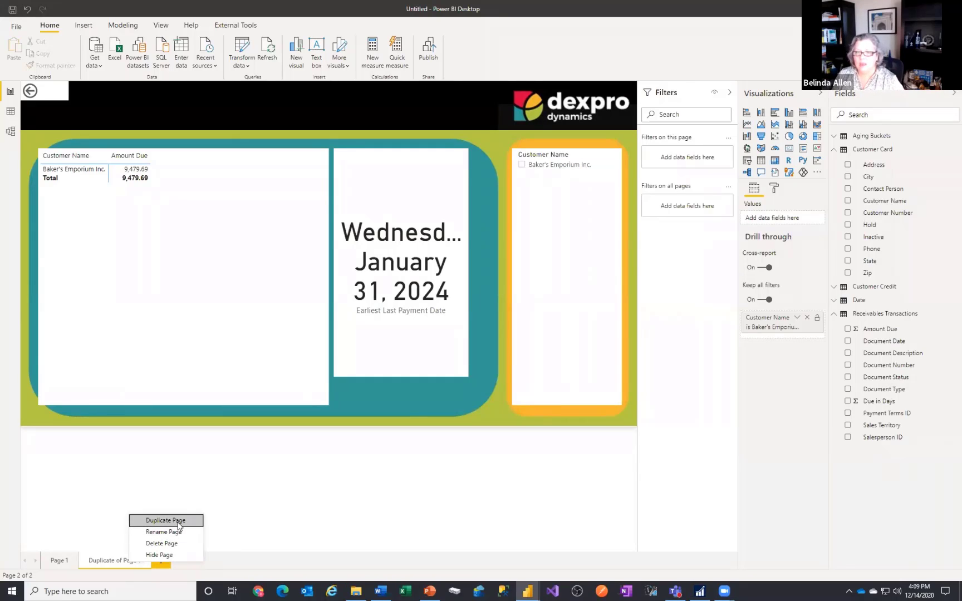
click(170, 521)
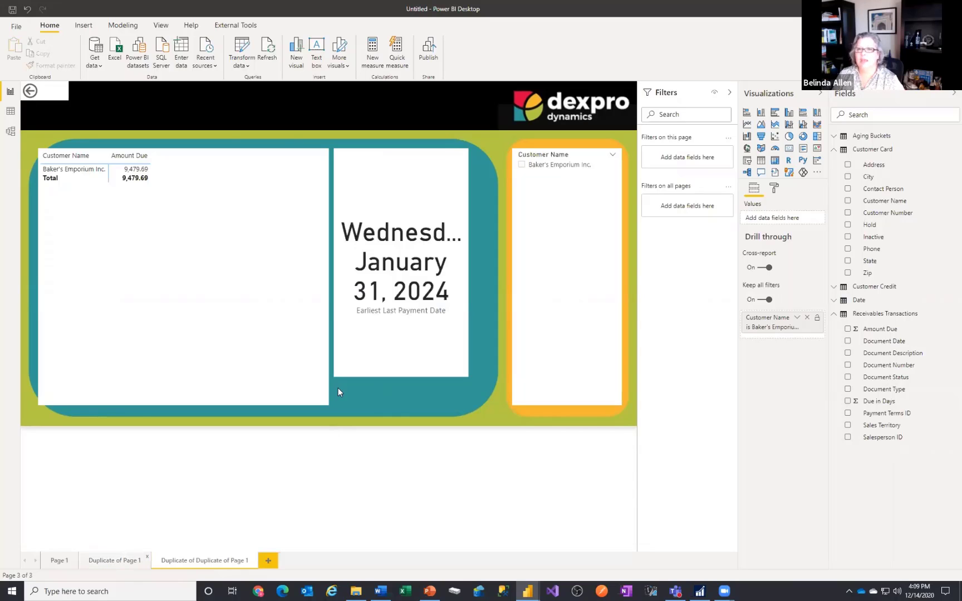
click(300, 394)
ctrl+click(390, 363)
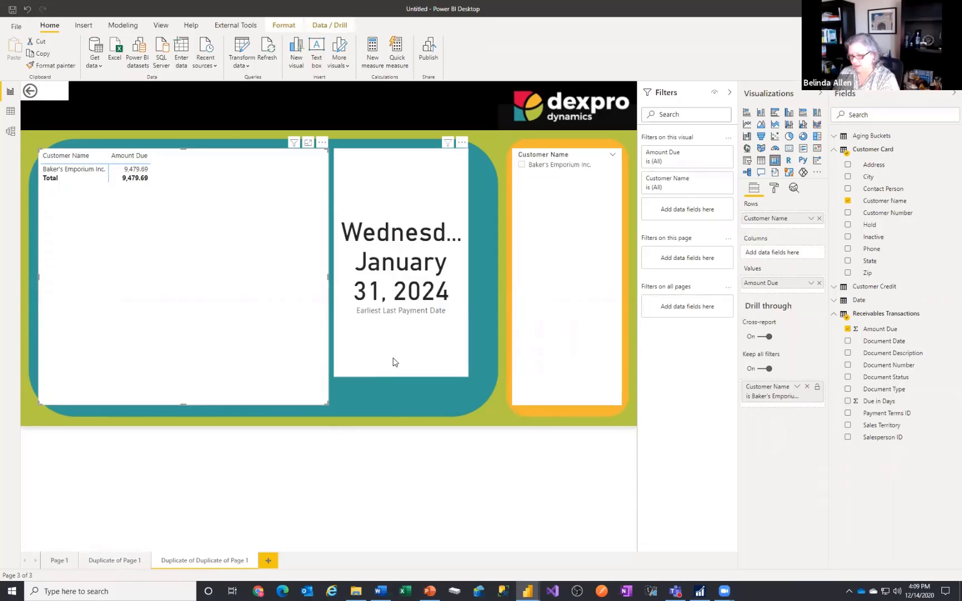
key(Delete)
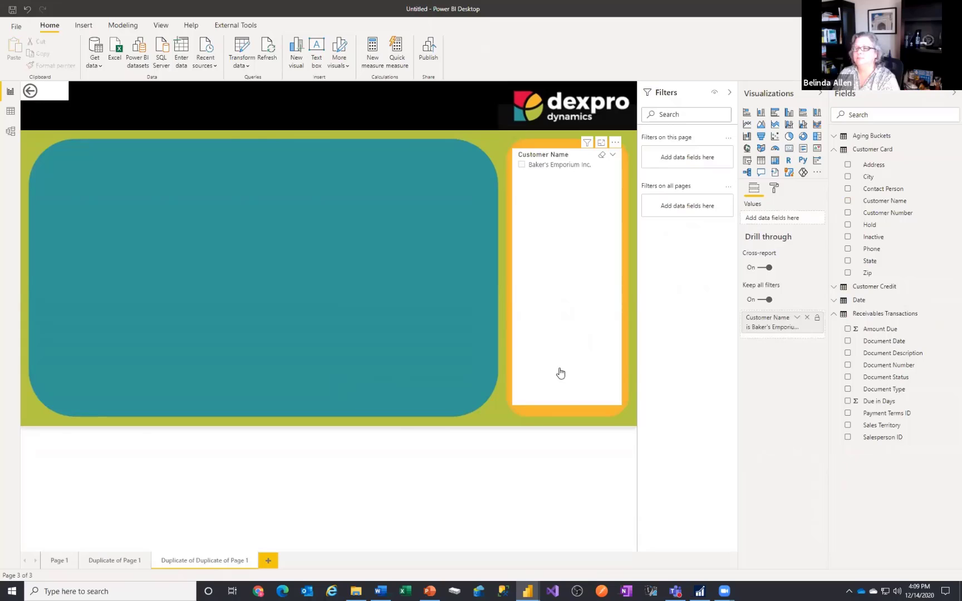
Replace Customer Name with Year and Month from the Date table in the slicer on the new page
click(560, 374)
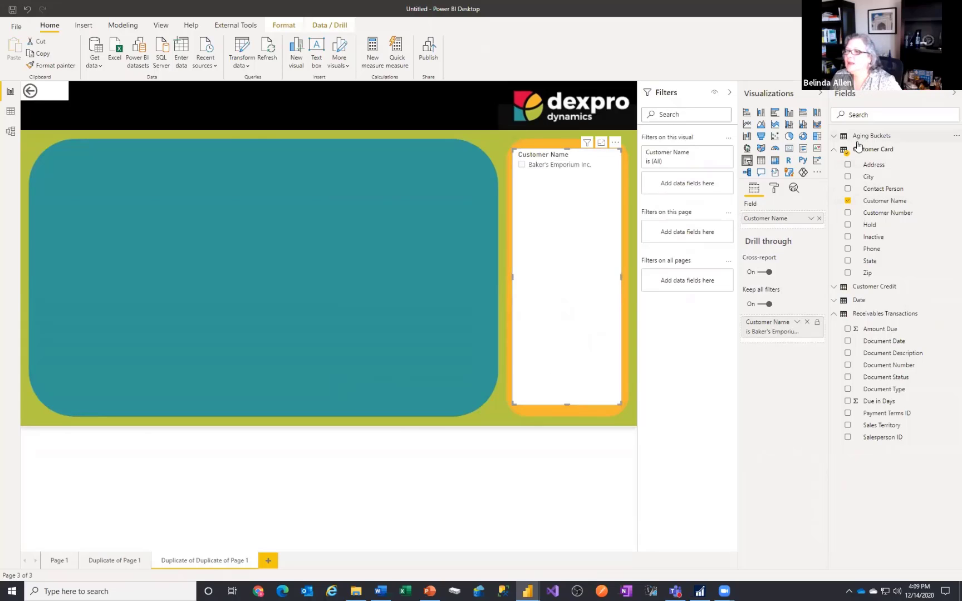
click(833, 149)
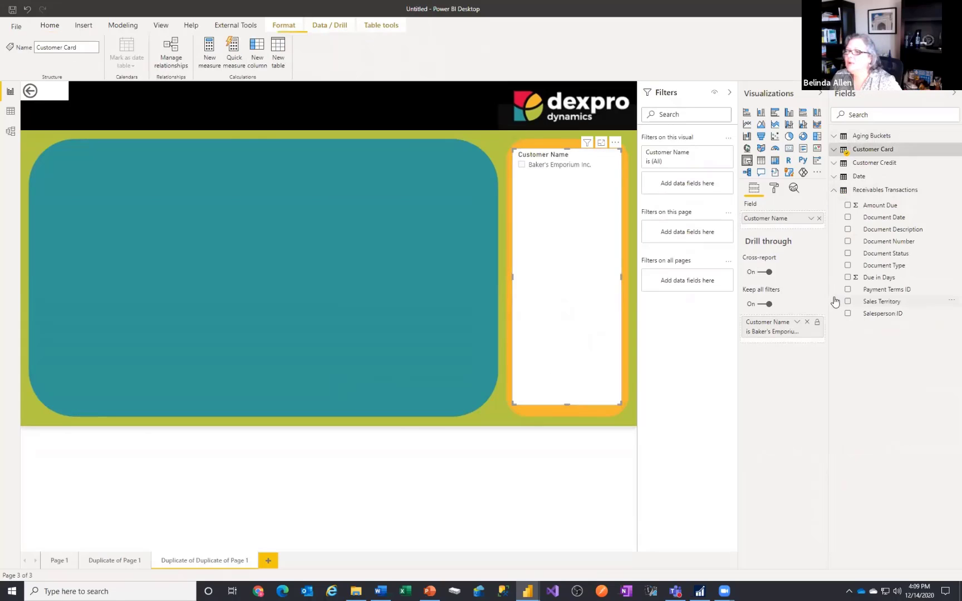
click(833, 190)
click(833, 176)
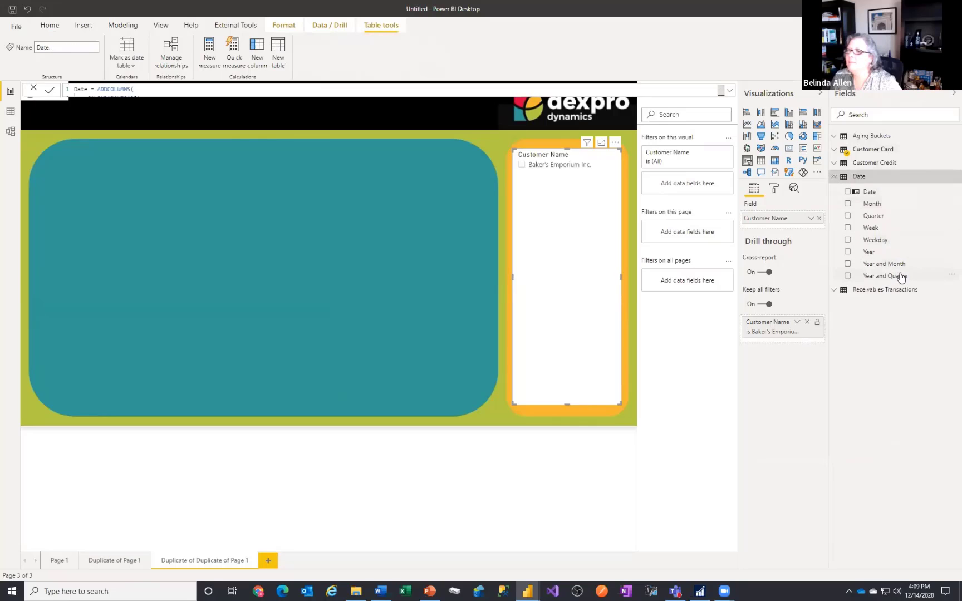
drag(900, 265, 799, 228)
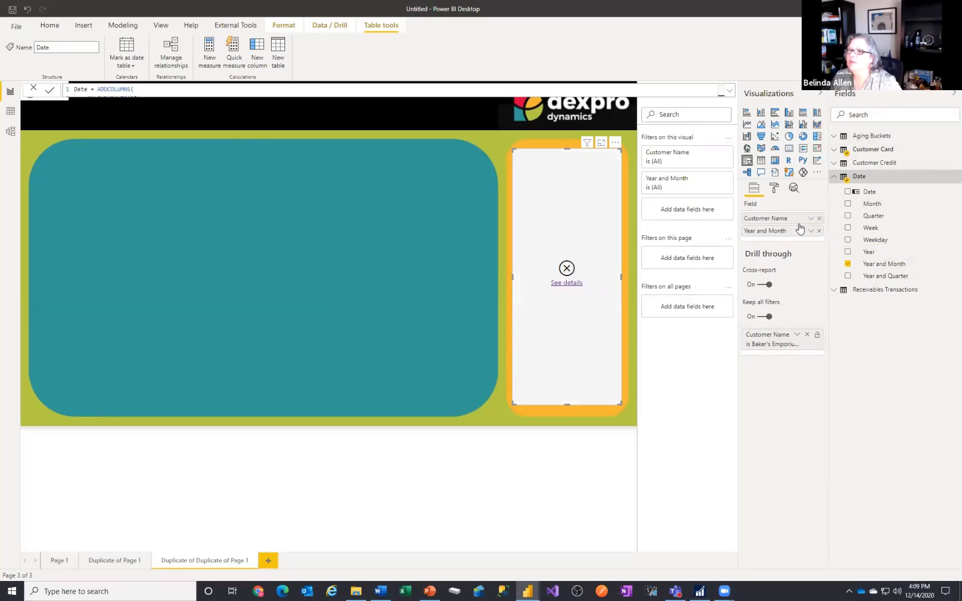
click(819, 219)
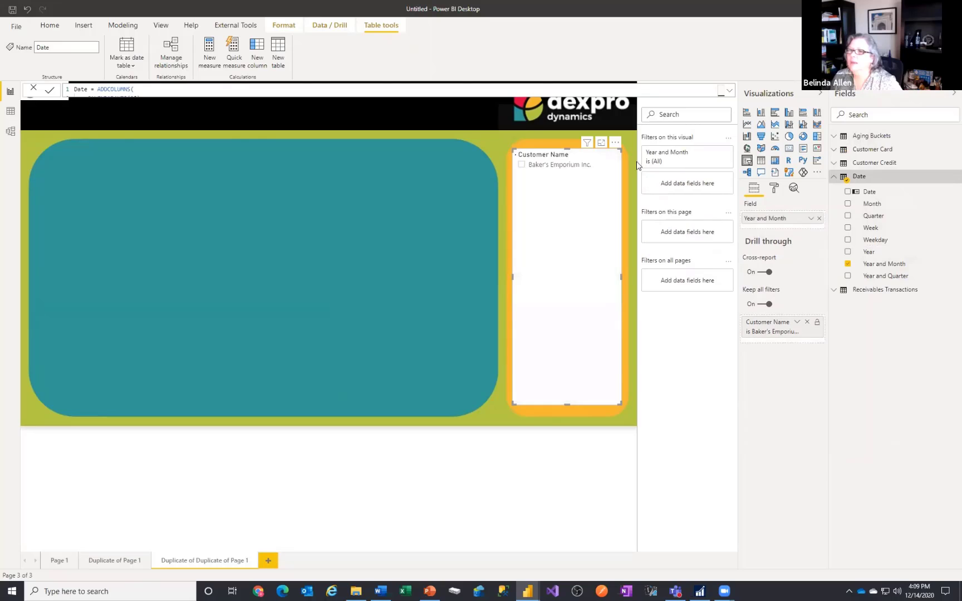
Sort the Year and Month slicer descending and select 2028-10
click(615, 142)
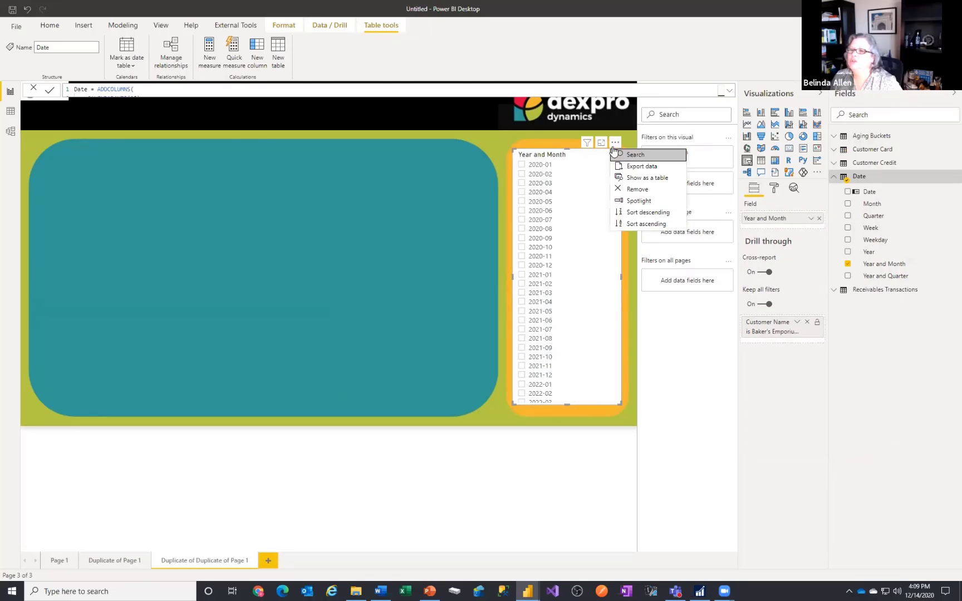
click(646, 212)
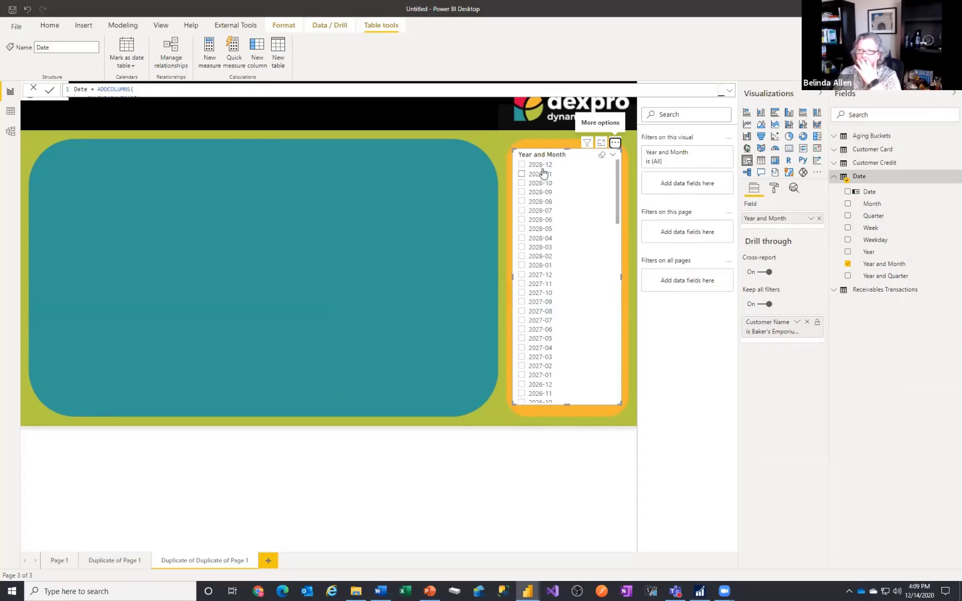
click(531, 185)
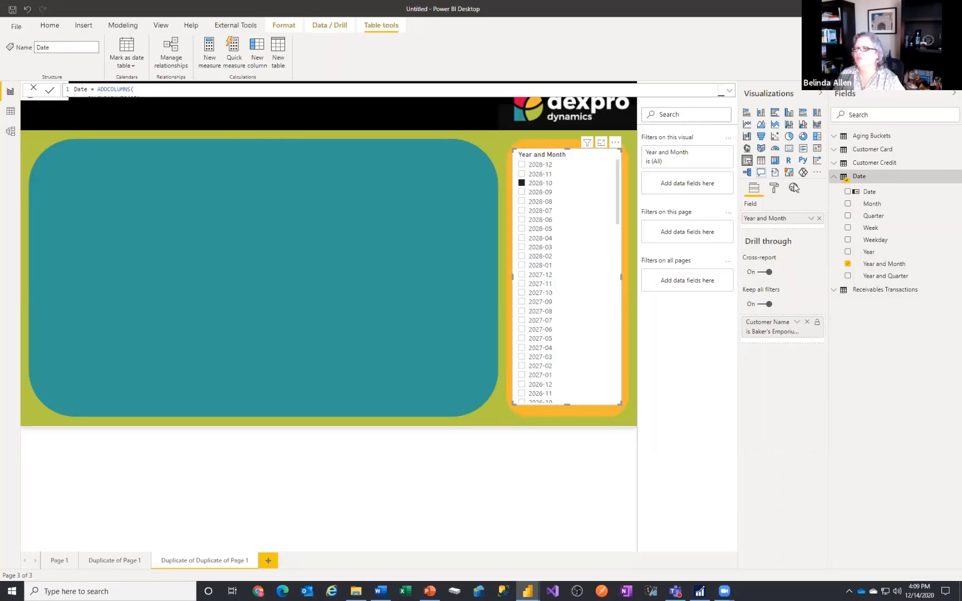
Try to get more visuals, then close the unresponsive program and cancel its problem report
click(817, 173)
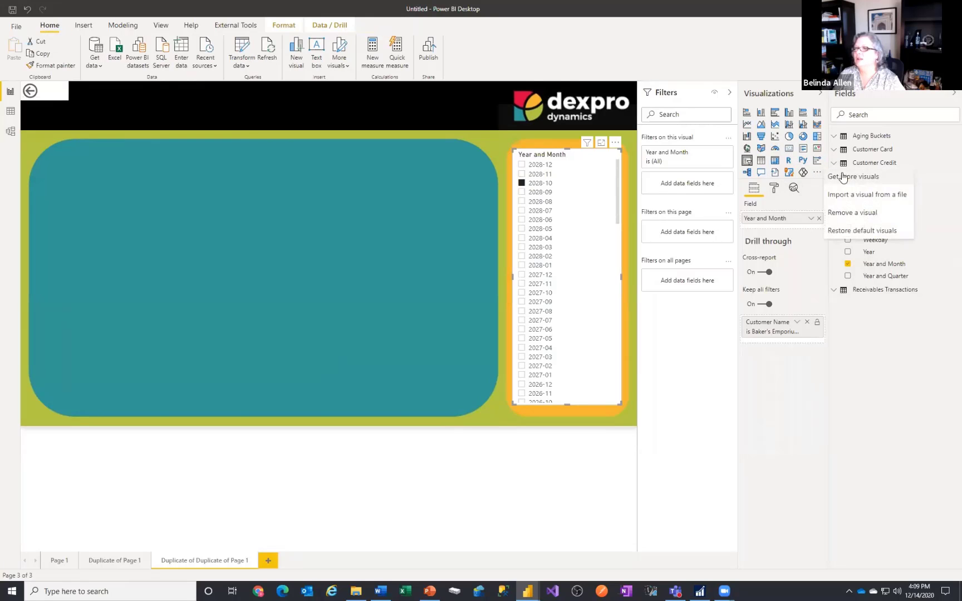
click(841, 176)
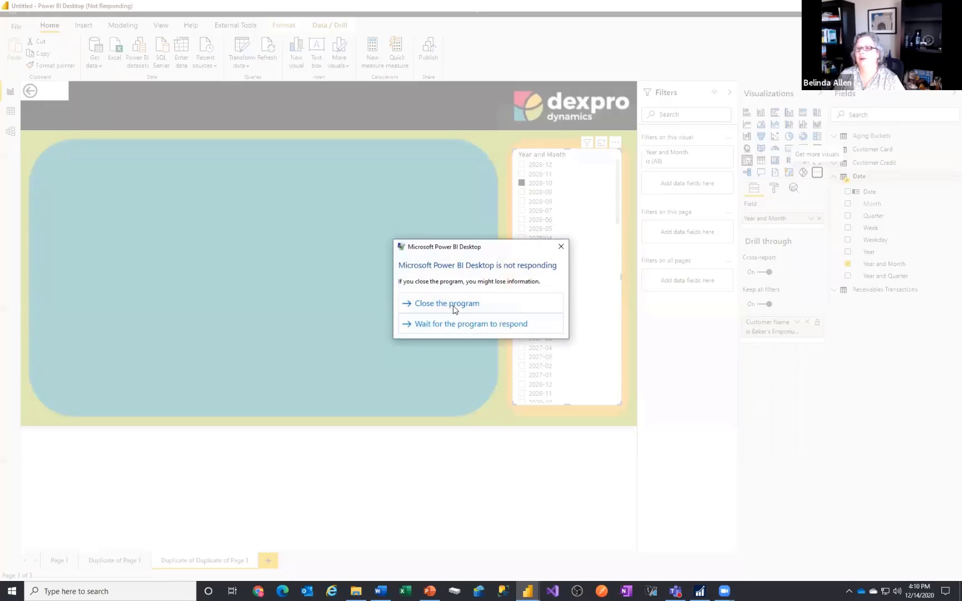
click(452, 307)
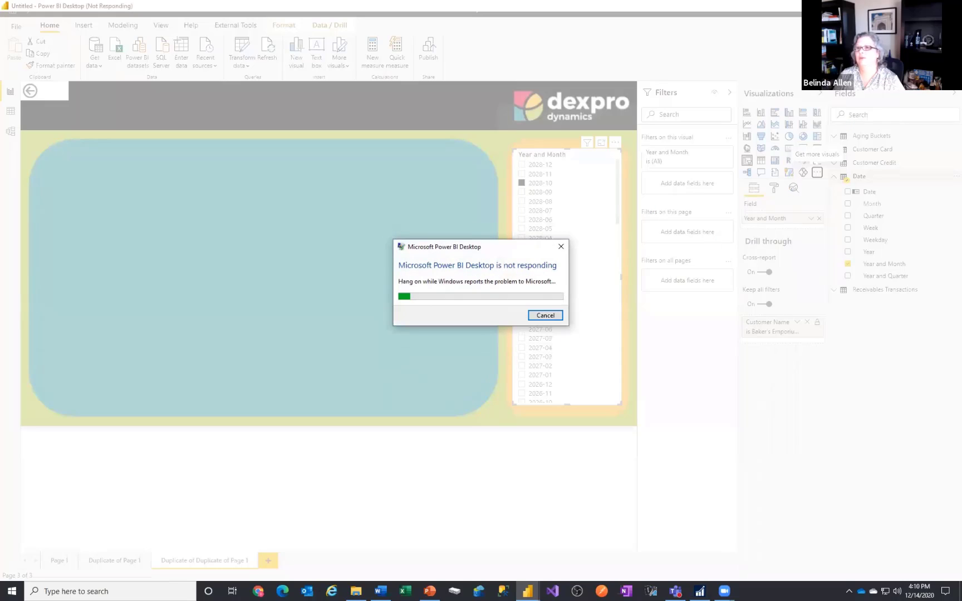
click(550, 319)
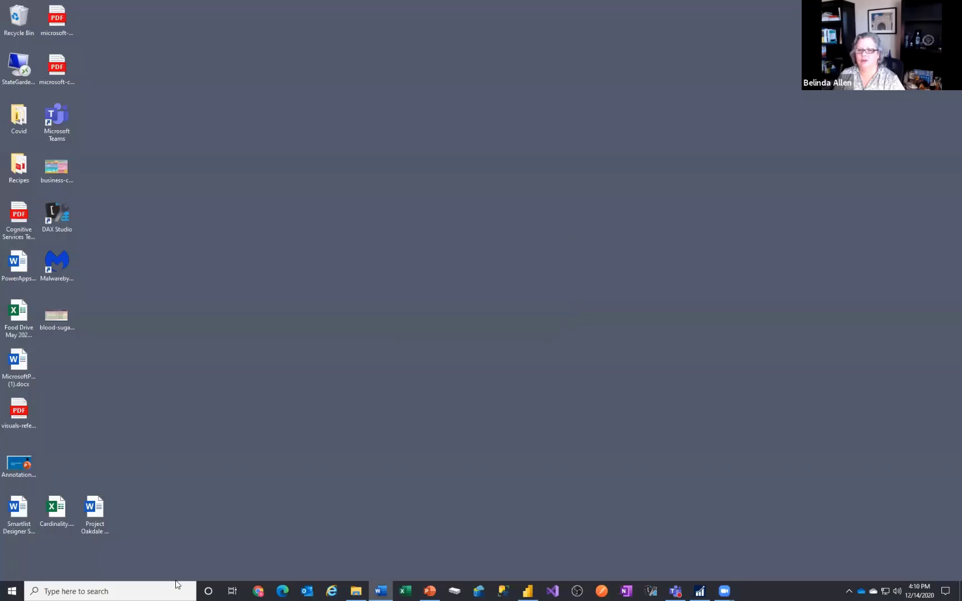
Switch to the finished receivables report and view its Payments Expected and Customer Detail pages
click(528, 591)
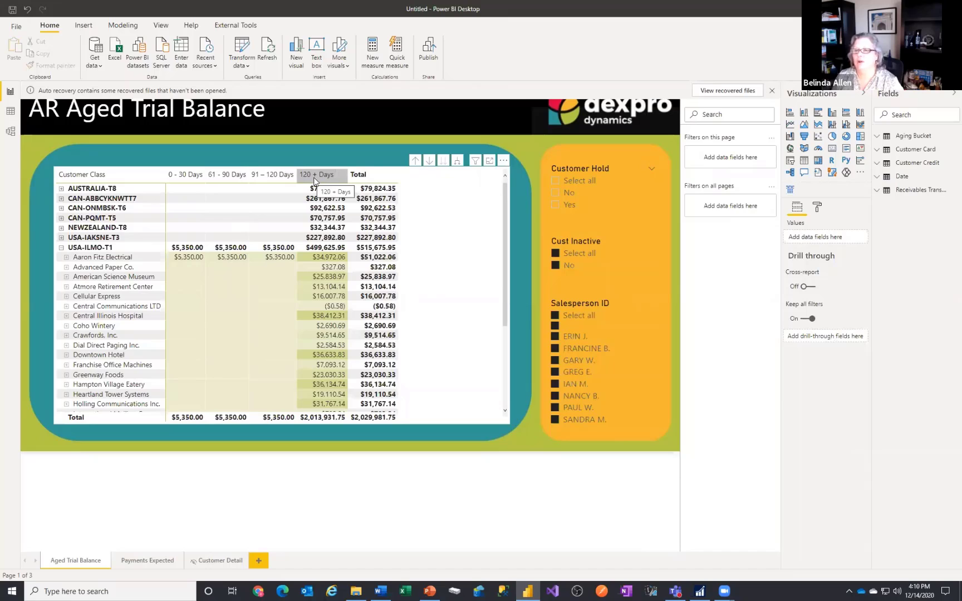
click(153, 563)
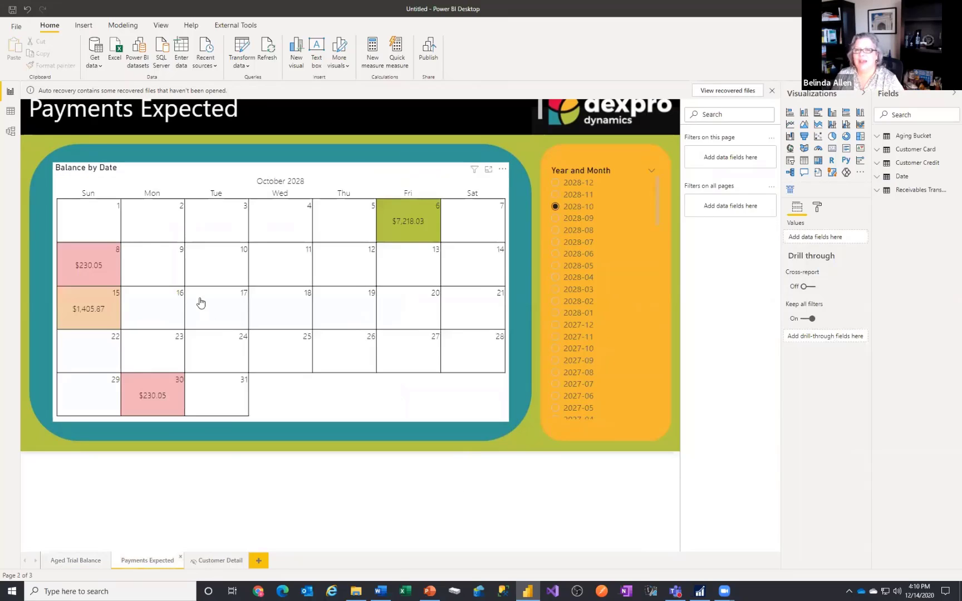
click(219, 563)
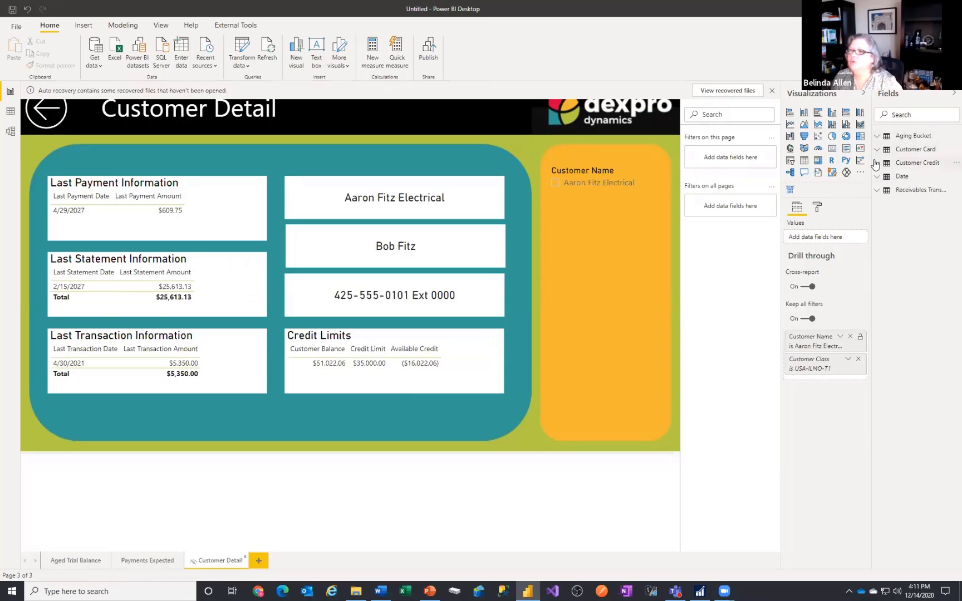
Inspect the formula of the Available Credit measure in the Customer Credit table
click(874, 164)
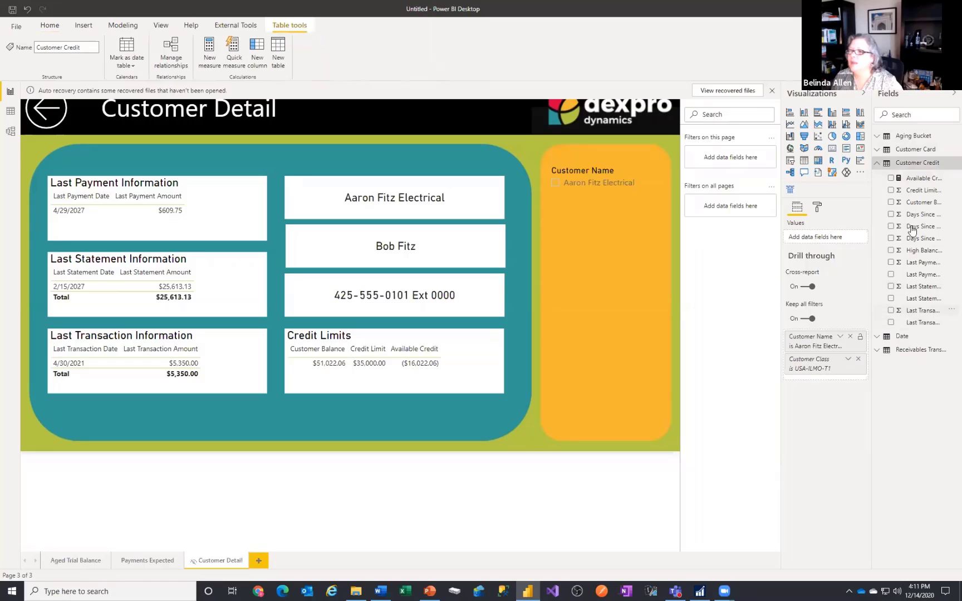
click(919, 179)
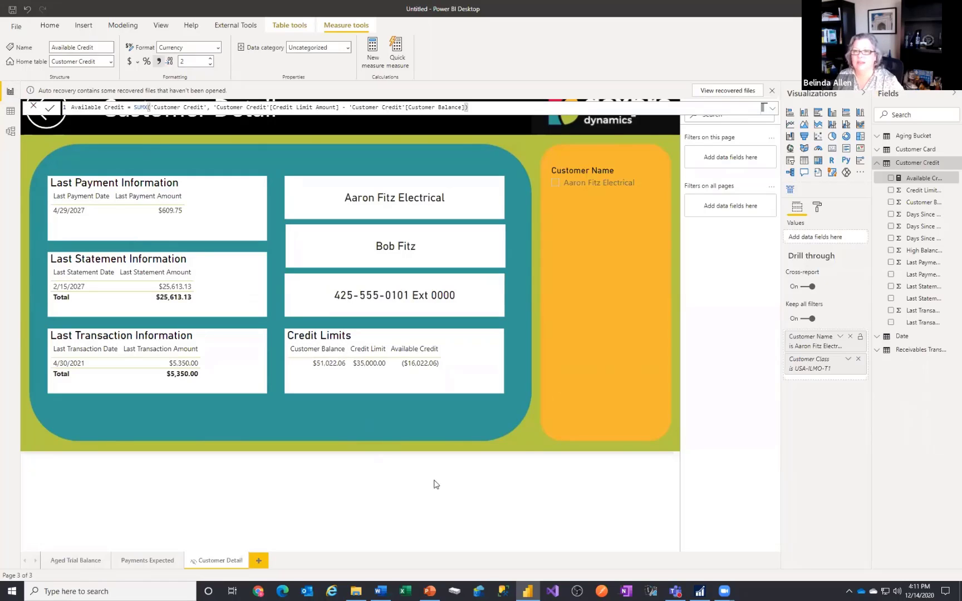
click(475, 411)
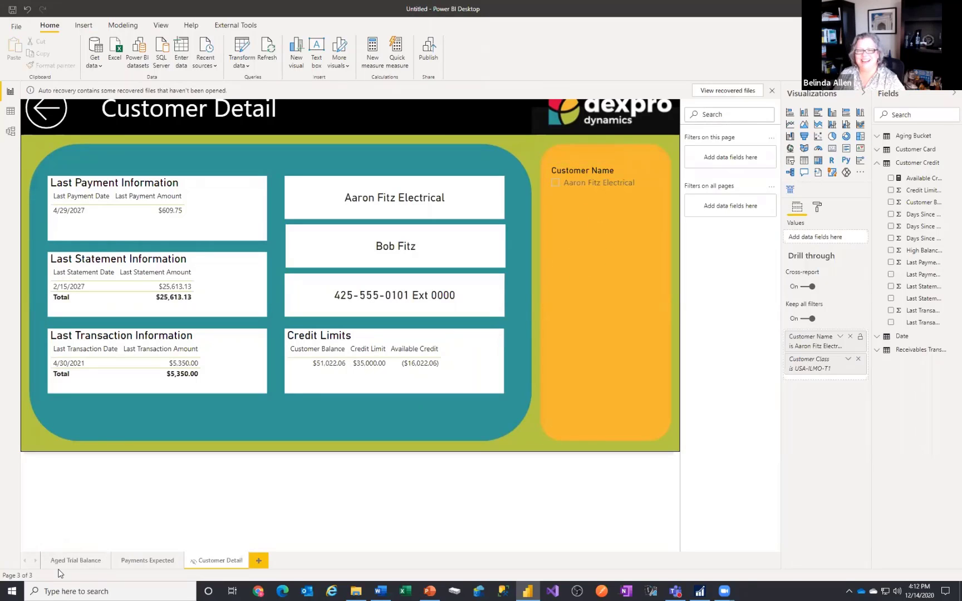
Review the Aged Trial Balance and Customer Detail pages, and return to the calendar on Payments Expected
click(68, 561)
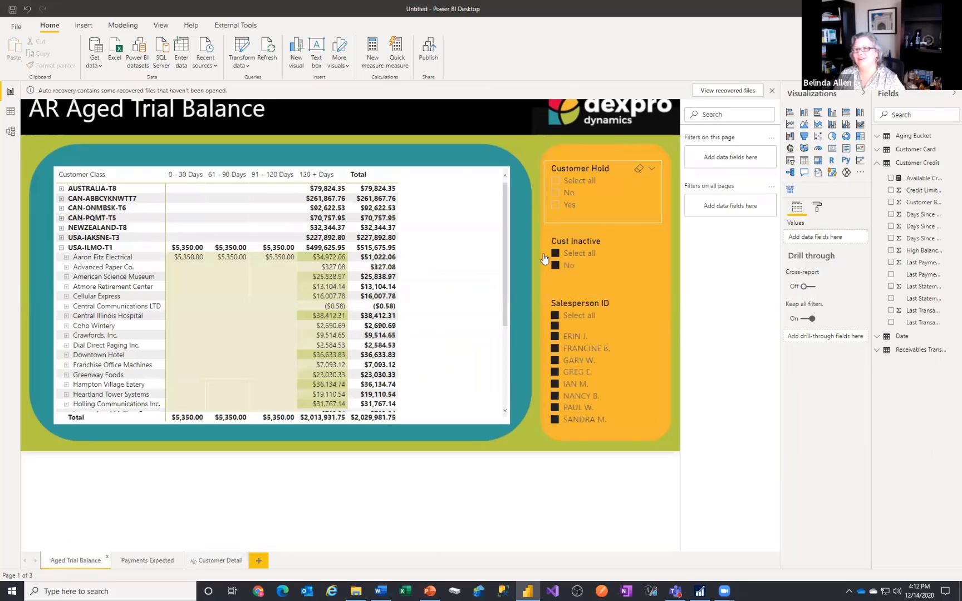
click(227, 563)
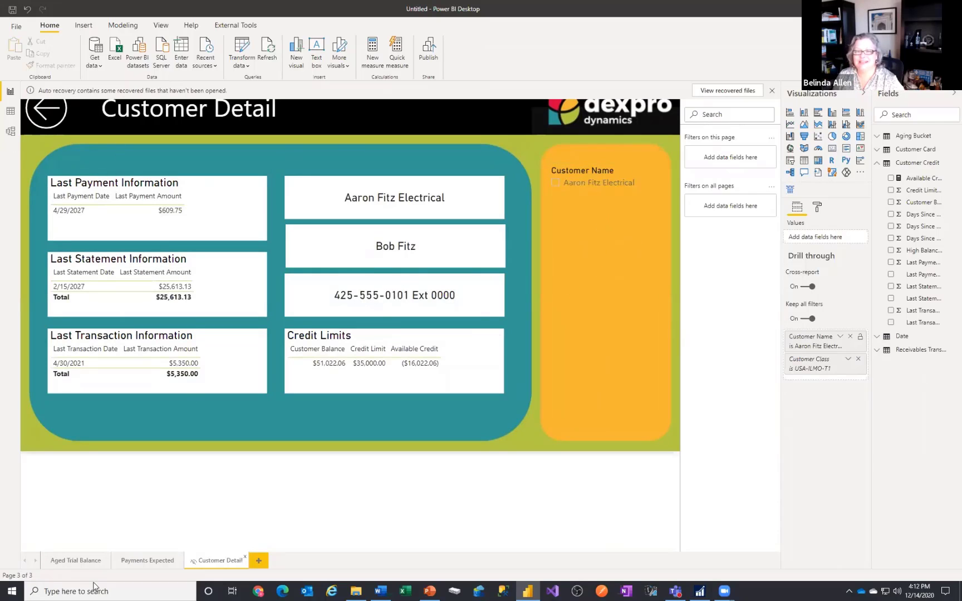
click(147, 560)
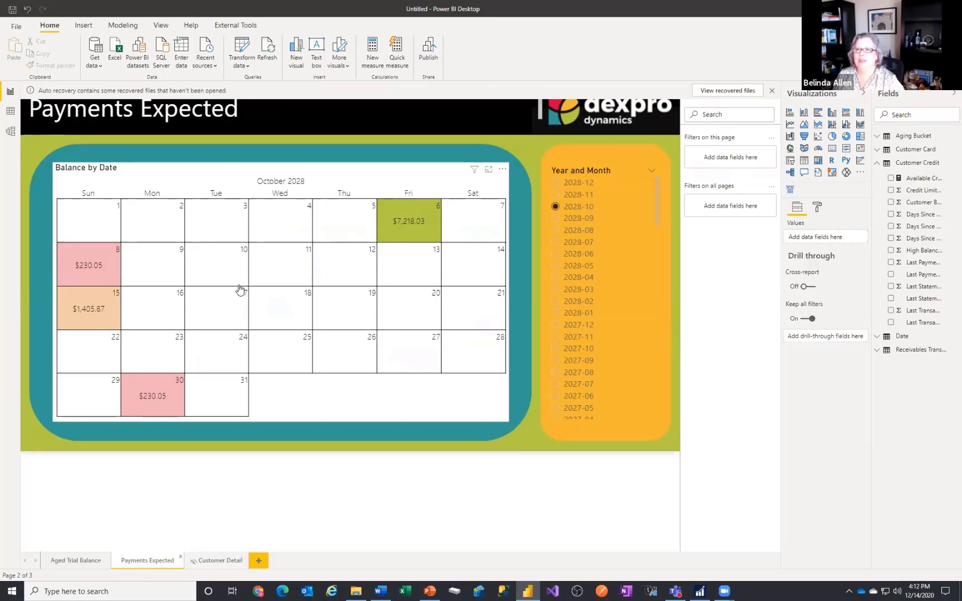
mouse_move(240, 290)
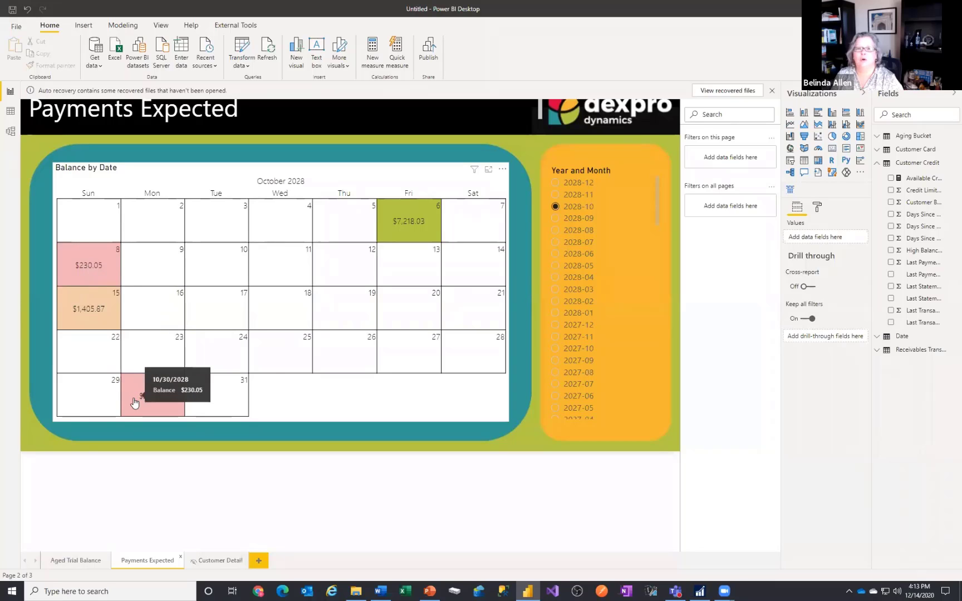
Check the payments calendar for 2028-12, 2028-11 and each month from 2028-09 back to 2028-03 using the Year and Month slicer
click(555, 183)
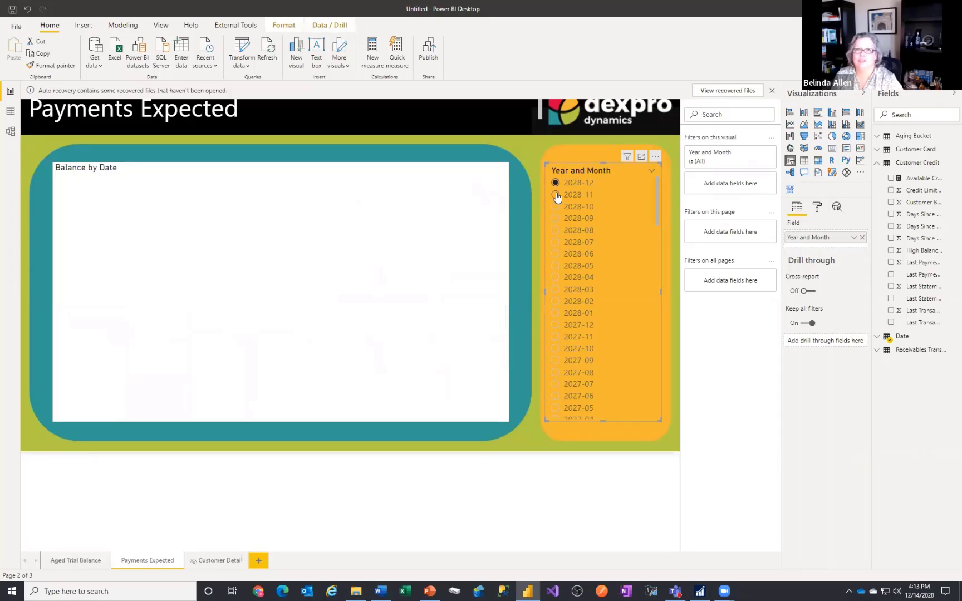
click(555, 195)
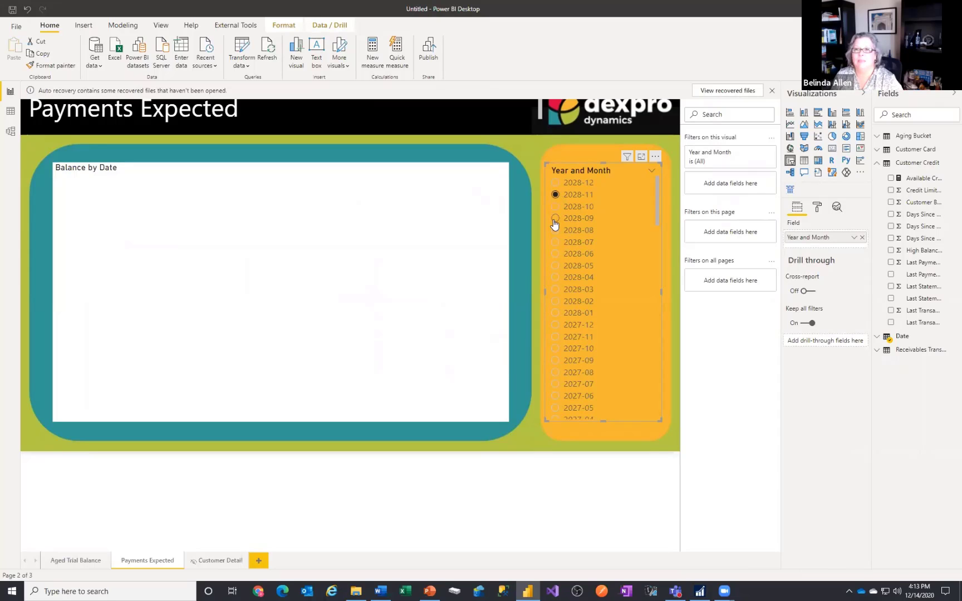
click(554, 219)
click(555, 231)
click(555, 243)
click(555, 255)
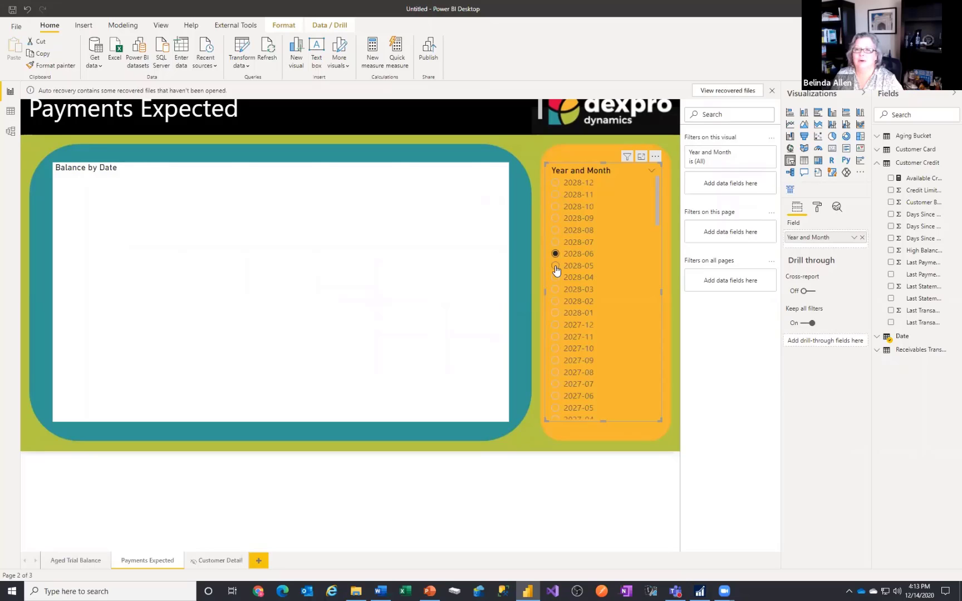
click(555, 266)
click(556, 278)
click(555, 289)
Check the payments calendar for 2027-04, 2027-11, 2027-12 and 2028-01, and return the Year and Month slicer to 2028-10
click(554, 419)
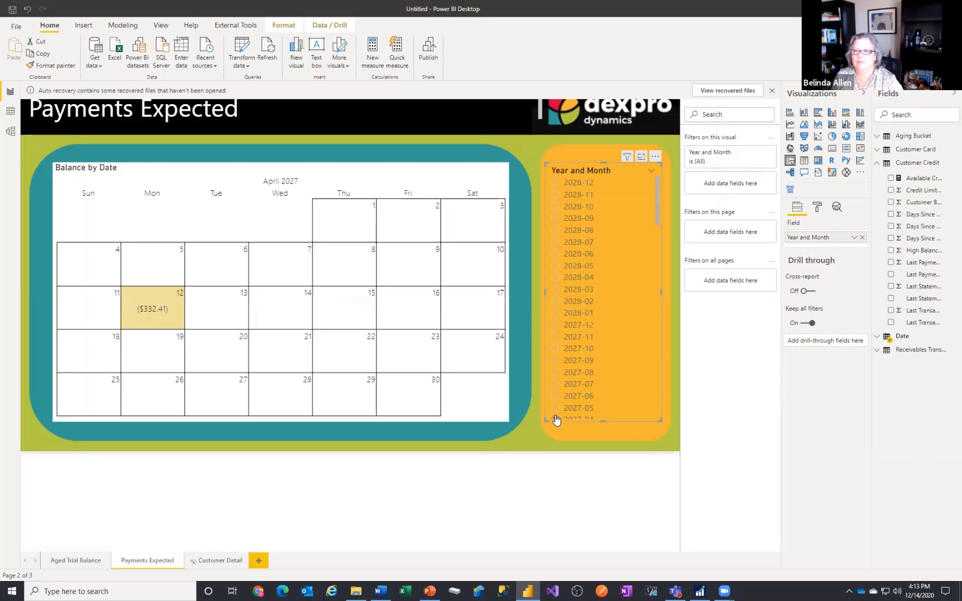
click(556, 336)
click(556, 325)
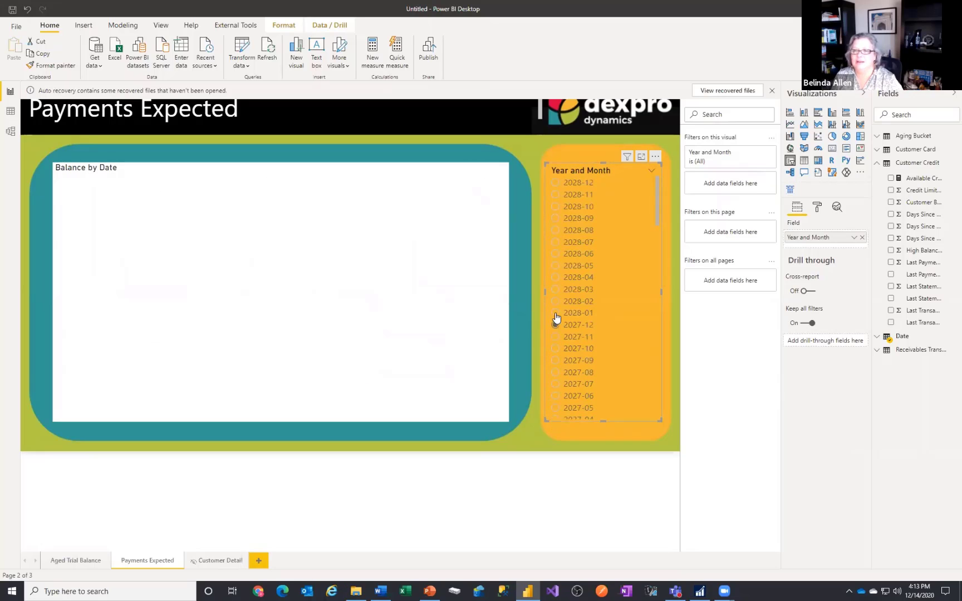
click(555, 314)
scroll(580, 372, down, 3)
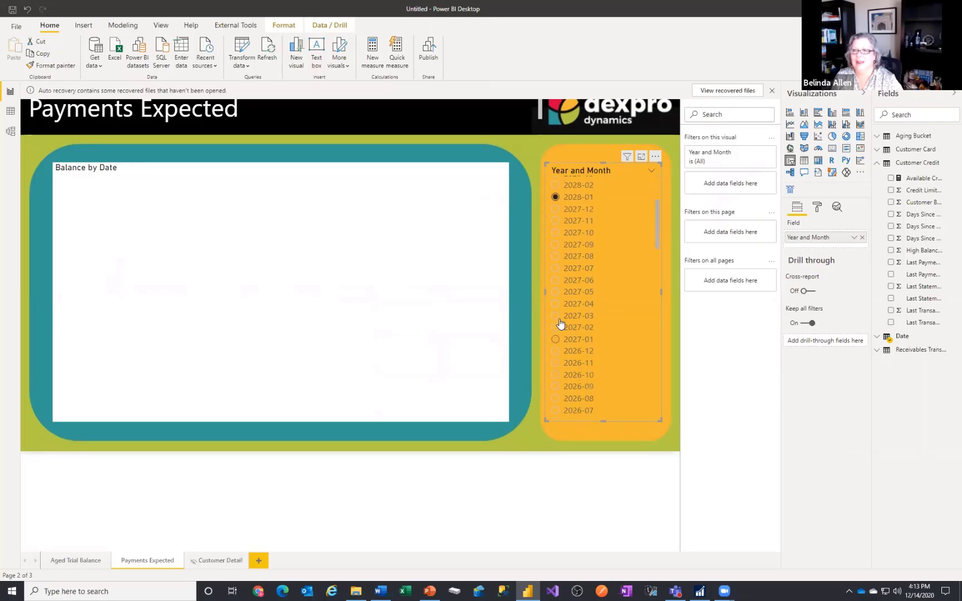
click(555, 209)
scroll(593, 365, up, 3)
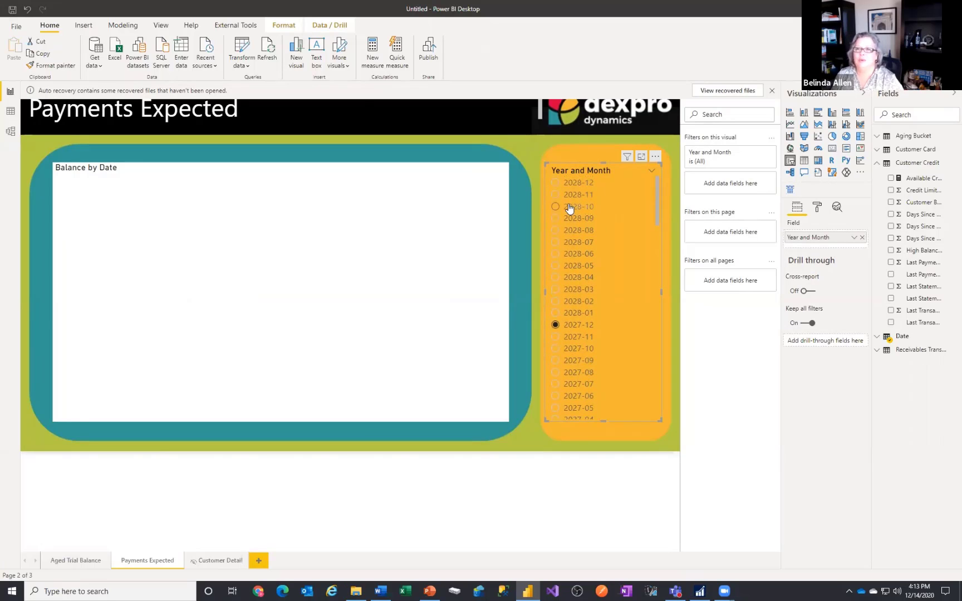
click(555, 207)
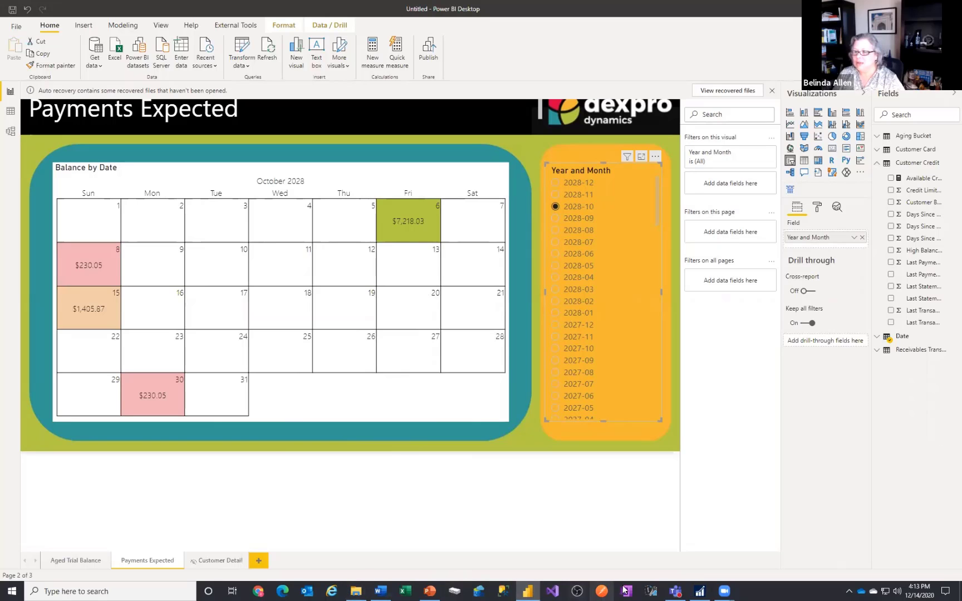
Switch to the PowerPoint presentation and review the slides from Applying Parameters to Source through DAX Table to the branded report background
click(429, 589)
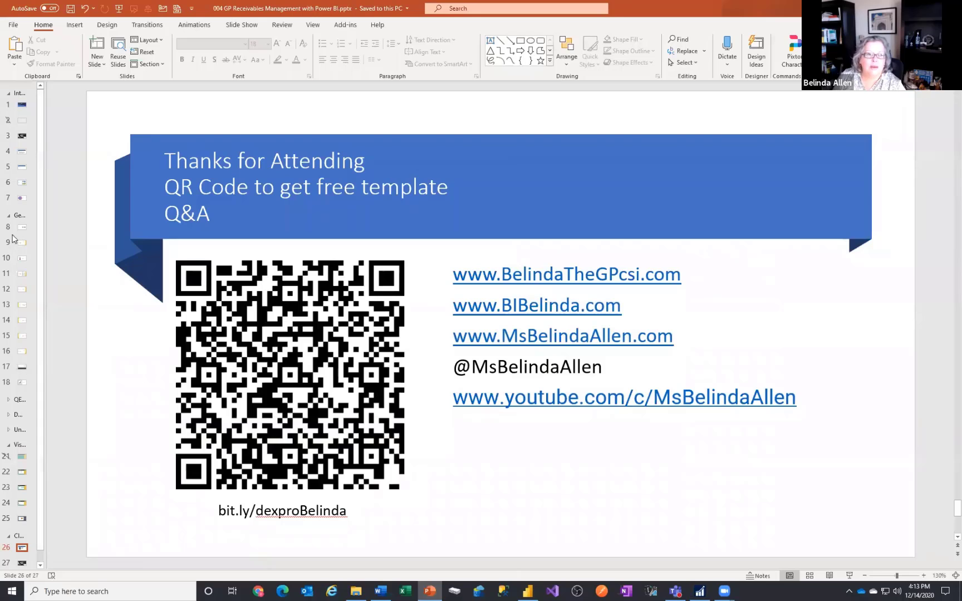
click(22, 368)
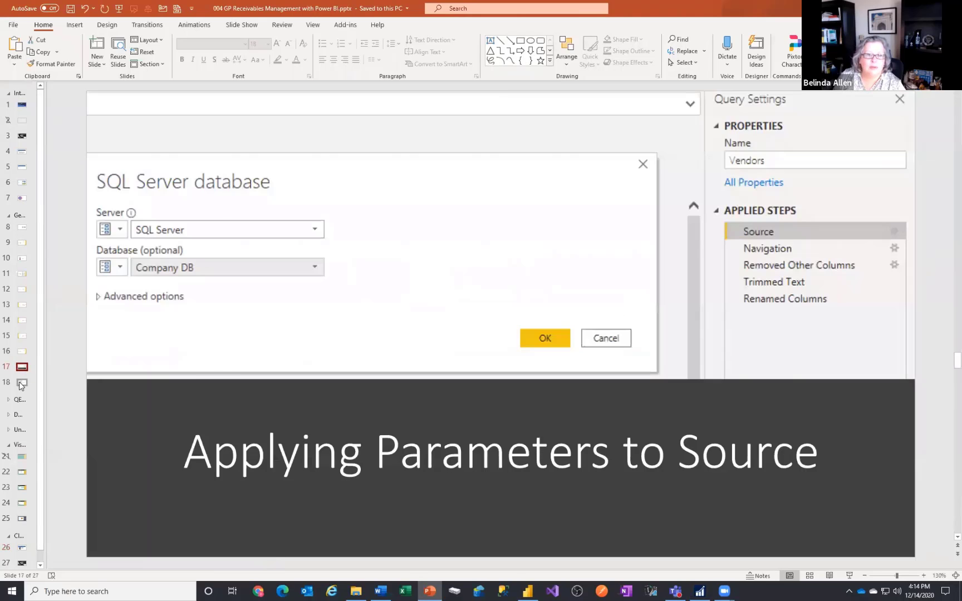
click(22, 383)
click(57, 407)
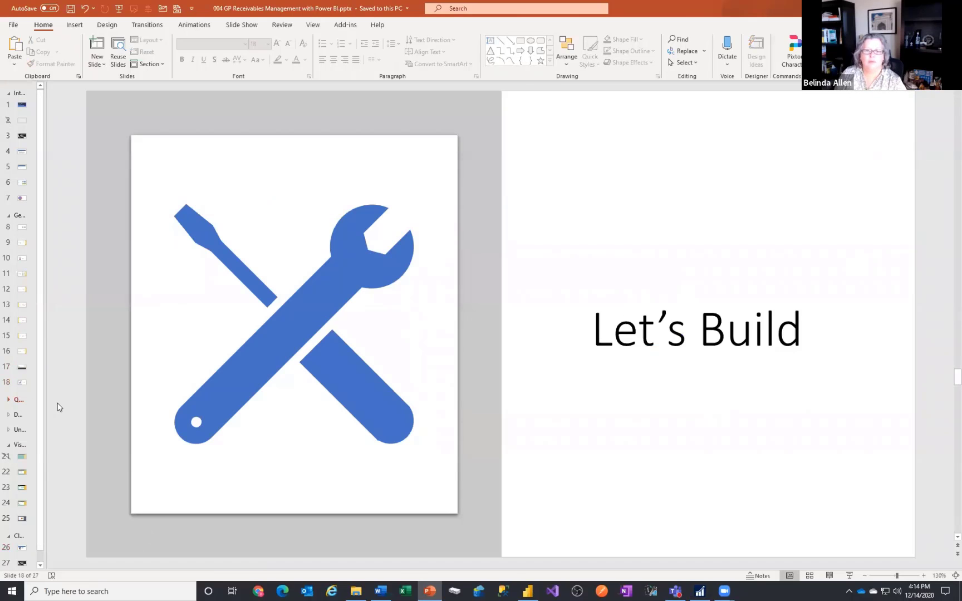
key(Down)
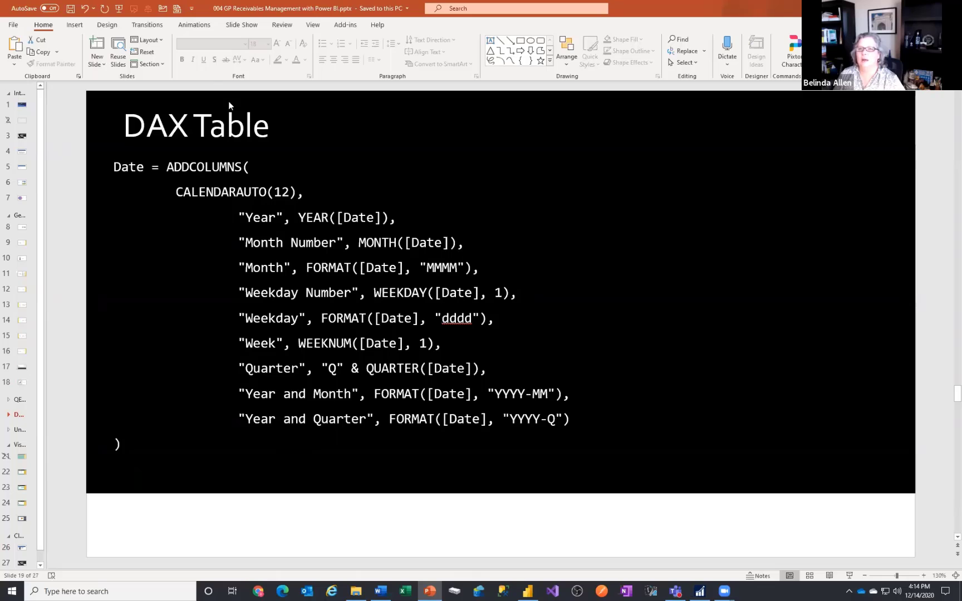
click(16, 514)
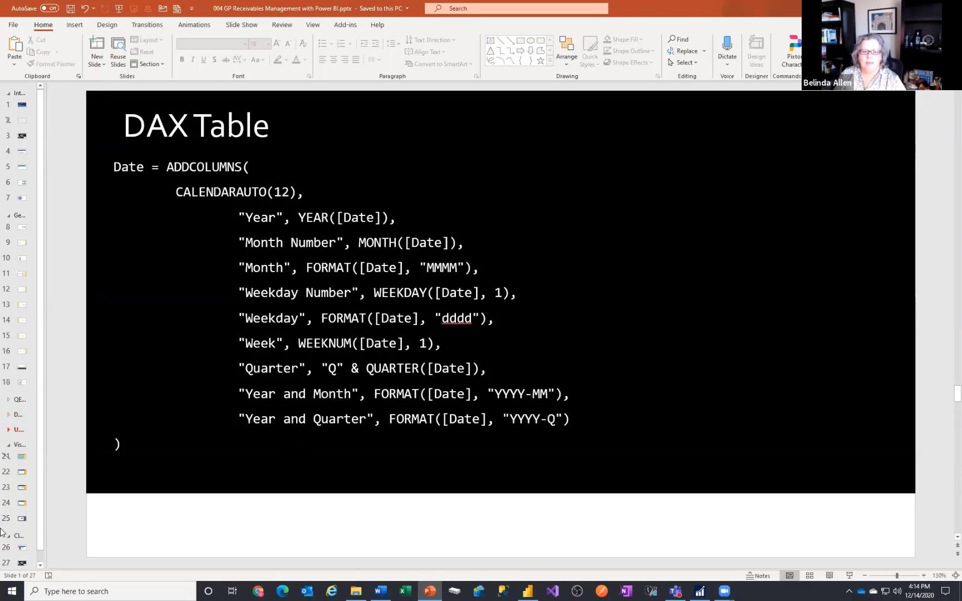
key(Down)
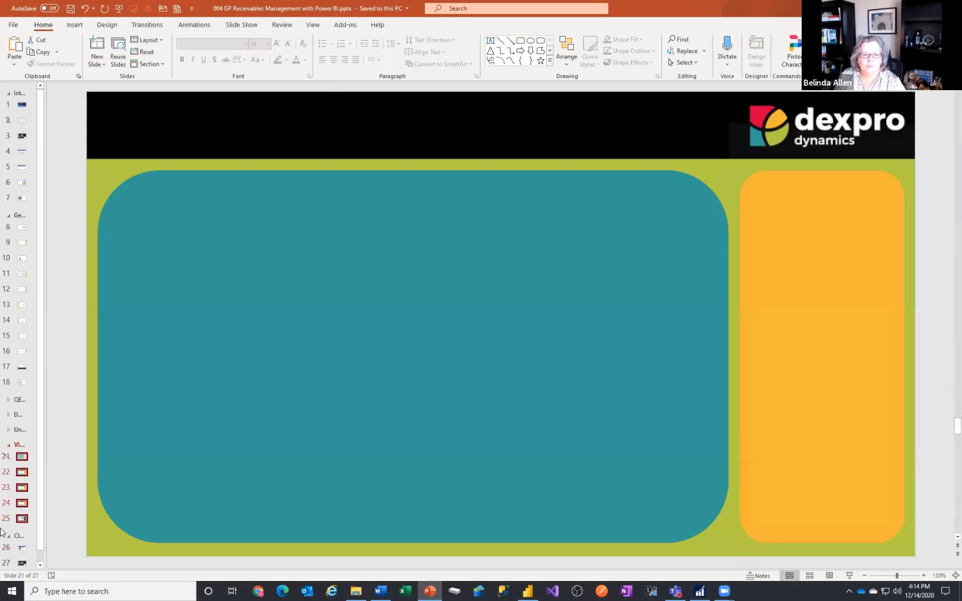